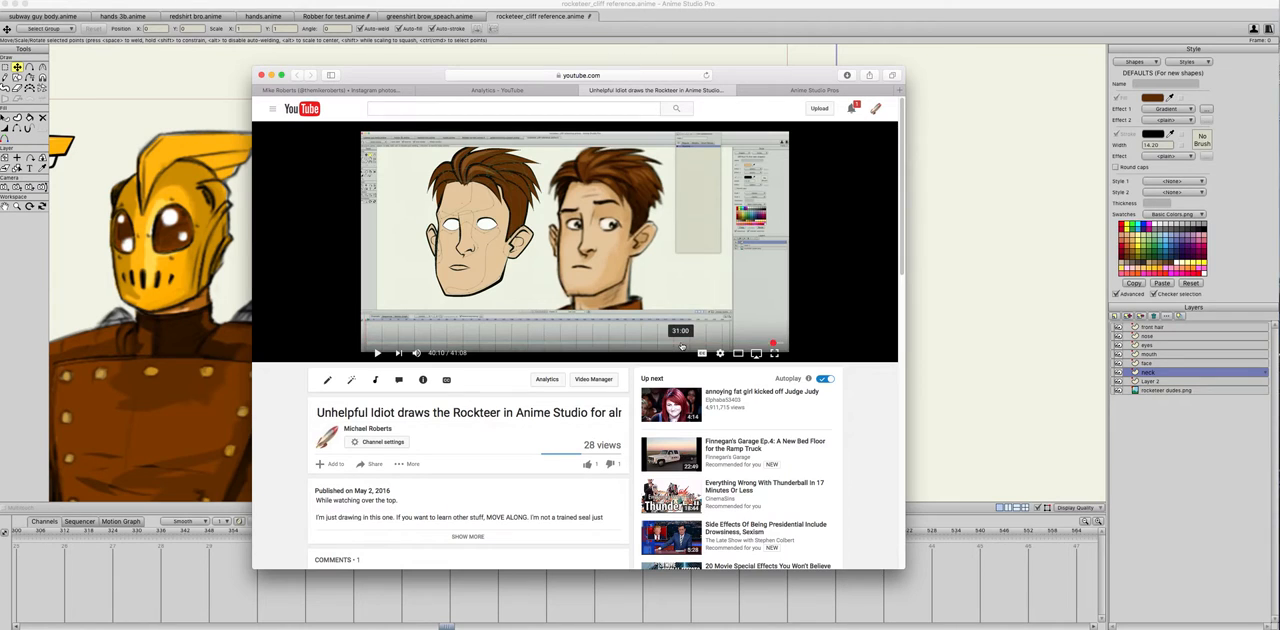
Step: Scrub the Rocketeer drawing video back to about 5:16 and switch to Anime Studio Pro
click(604, 345)
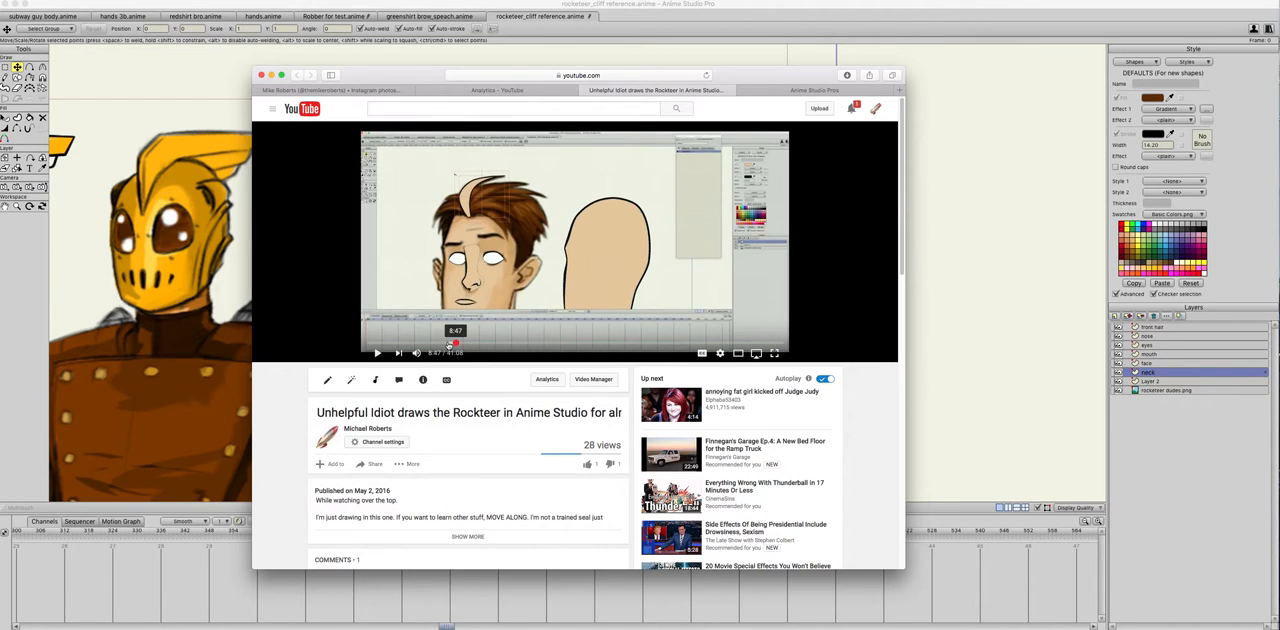
click(533, 345)
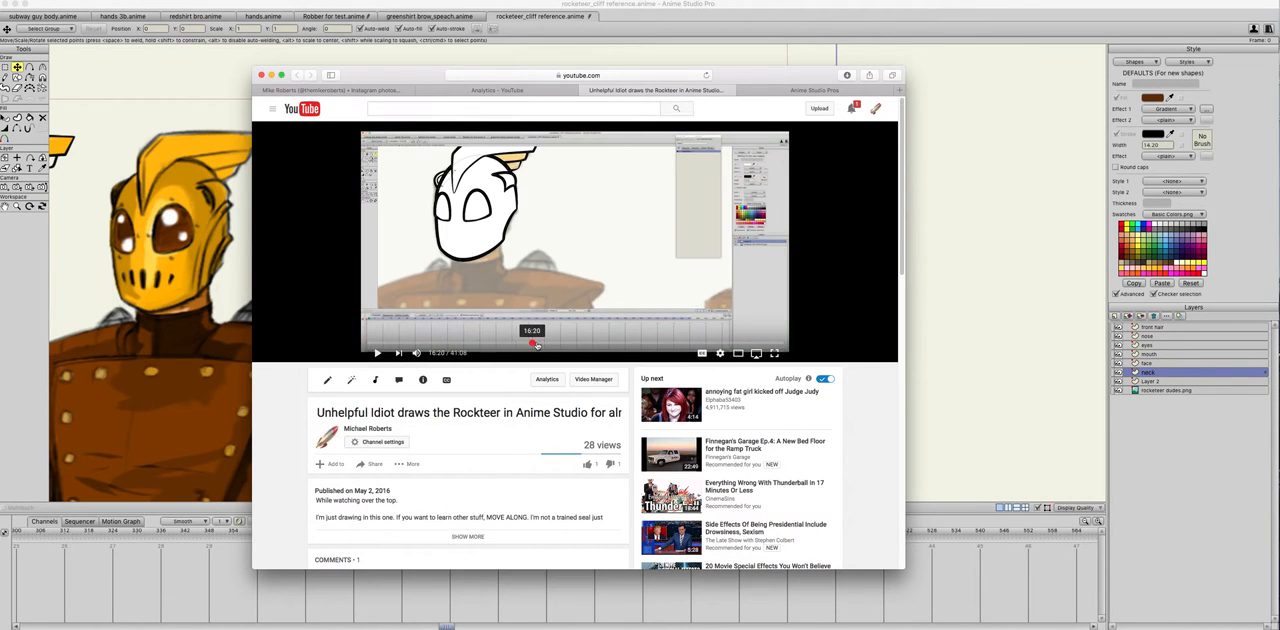
drag(535, 345, 420, 345)
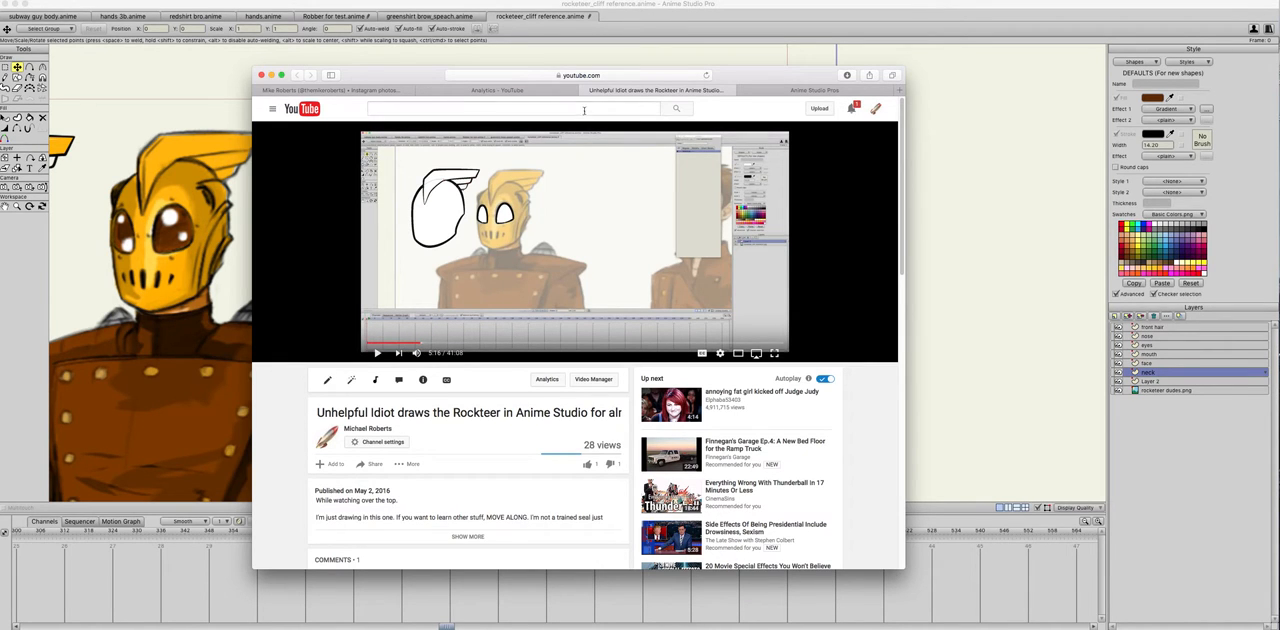
click(409, 57)
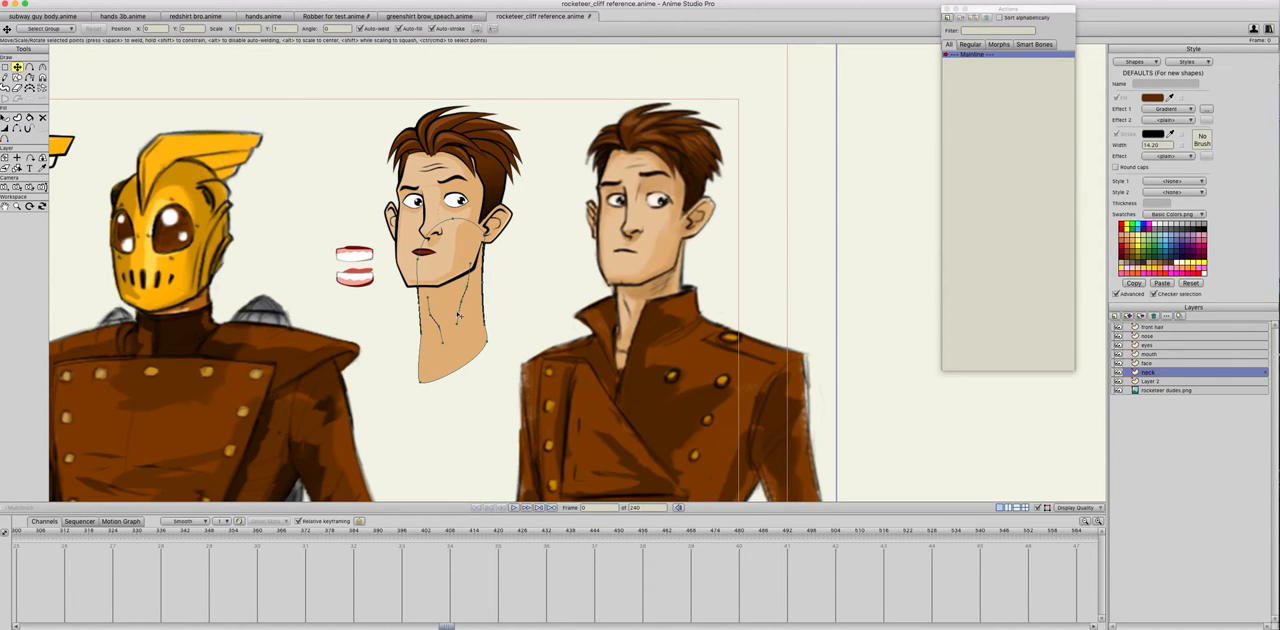
Step: Inspect the artwork on the character's front hair, nose, eyes and mouth layers
scroll(460, 318, down, 1)
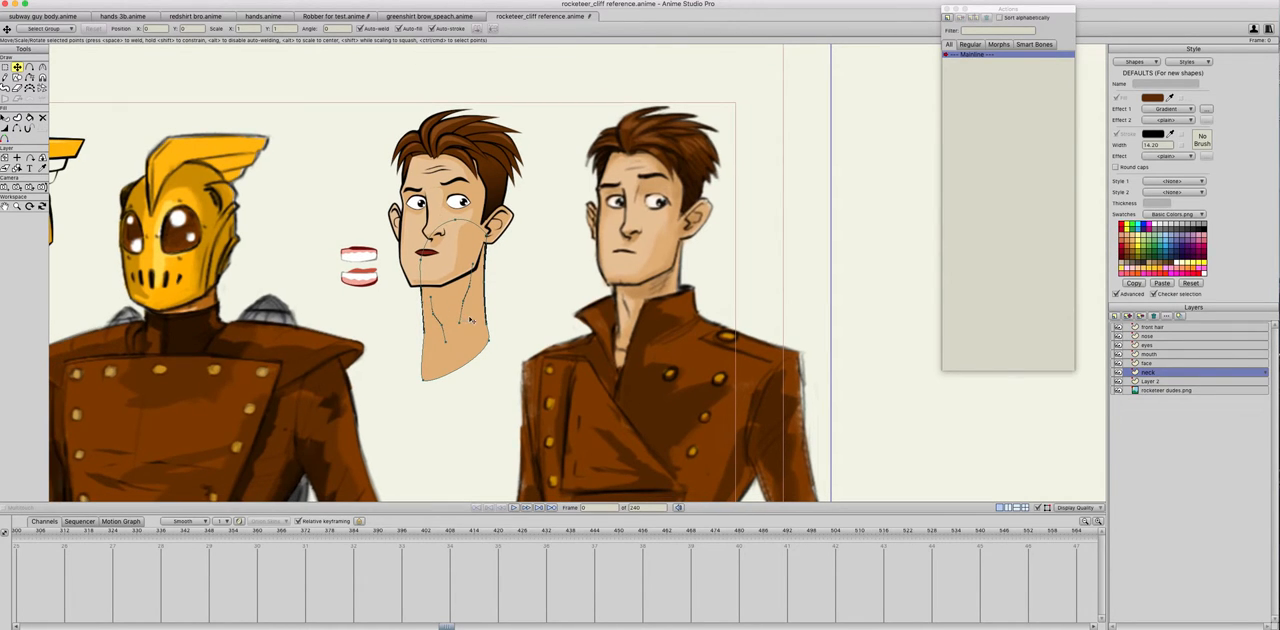
scroll(490, 328, right, 5)
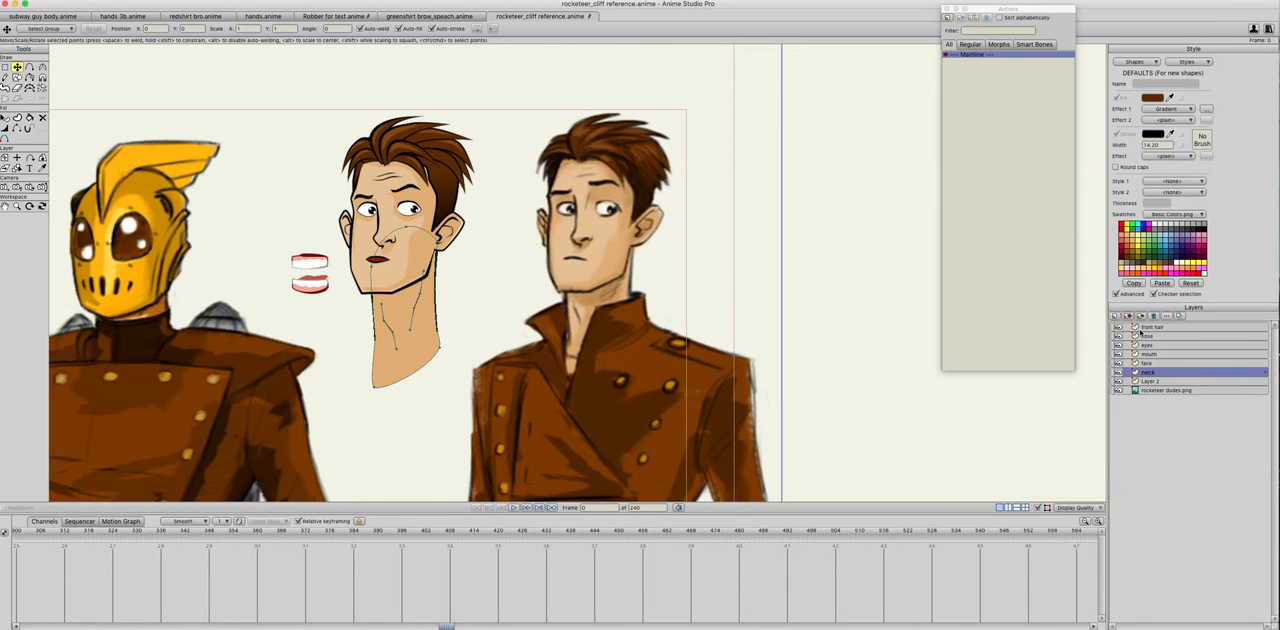
click(1145, 328)
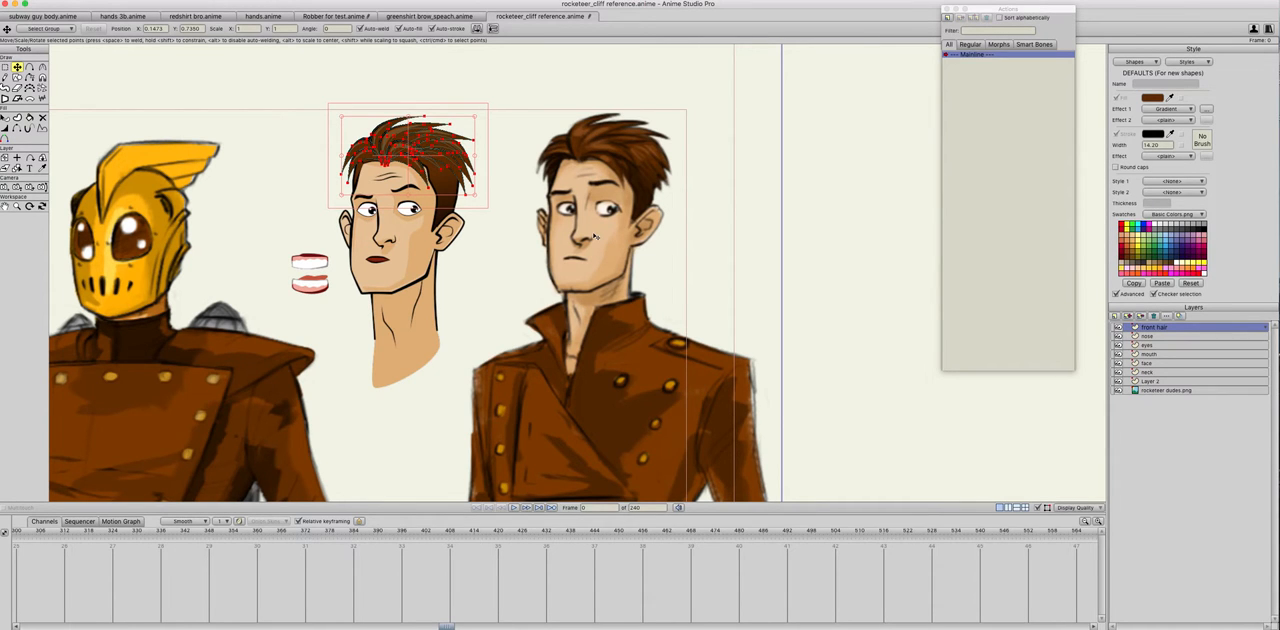
scroll(594, 236, up, 5)
scroll(596, 260, up, 3)
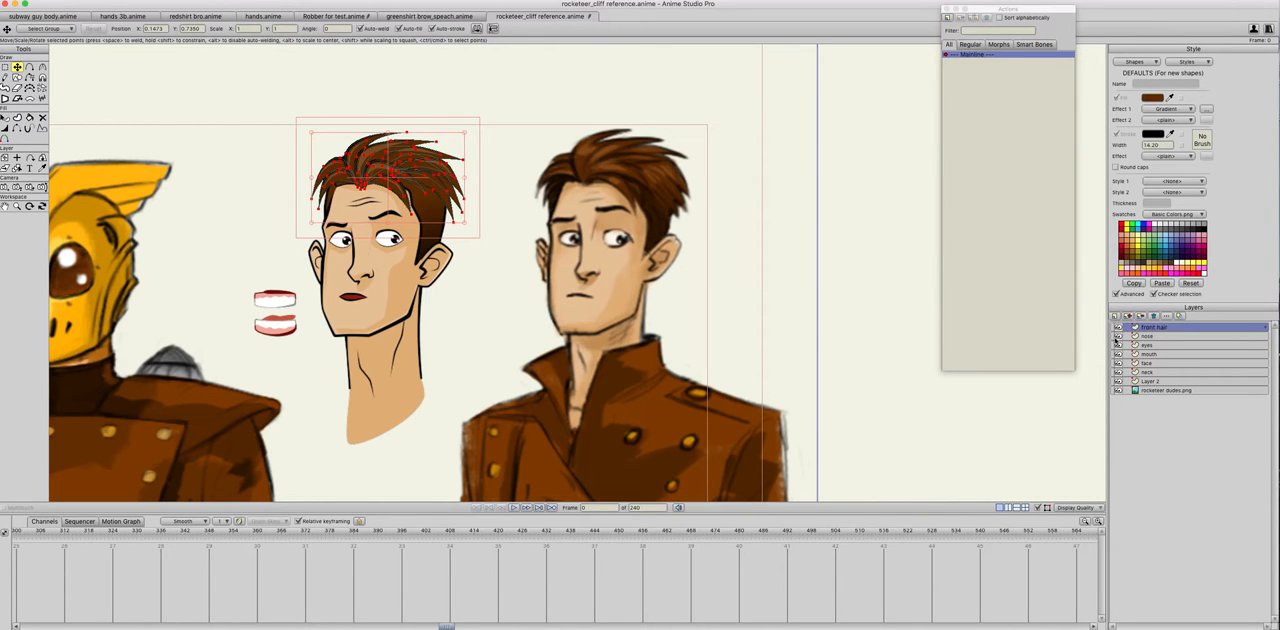
click(1148, 336)
click(1150, 327)
click(1150, 337)
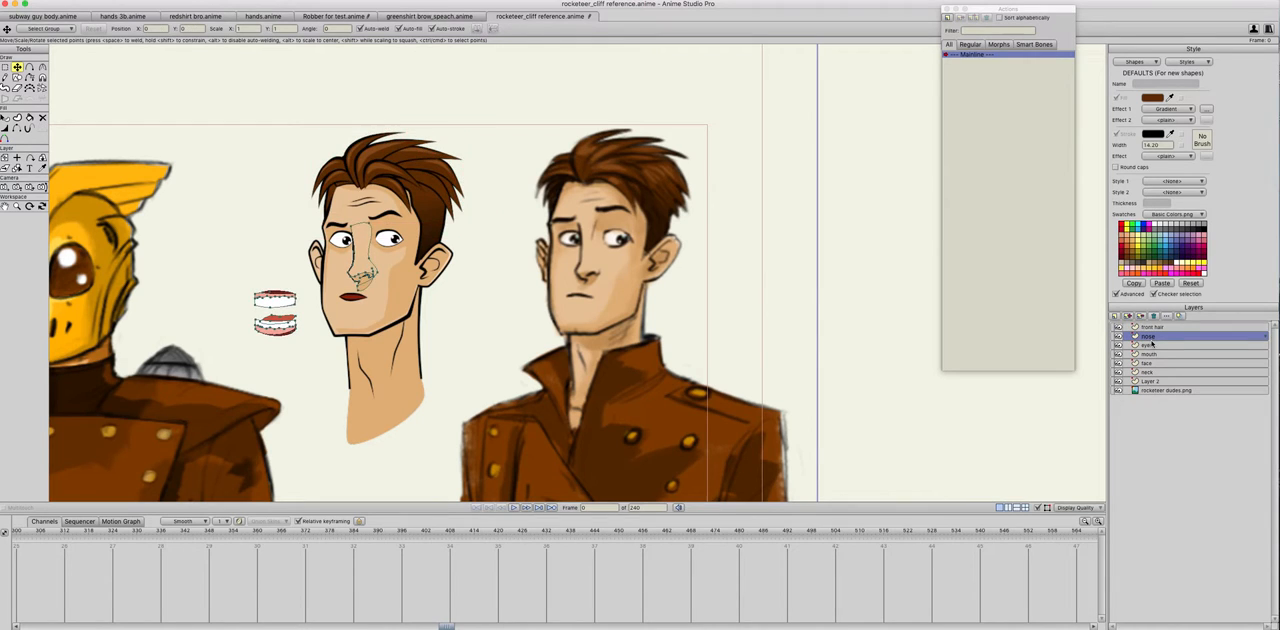
click(1152, 345)
key(Down)
key(Down)
key(Down)
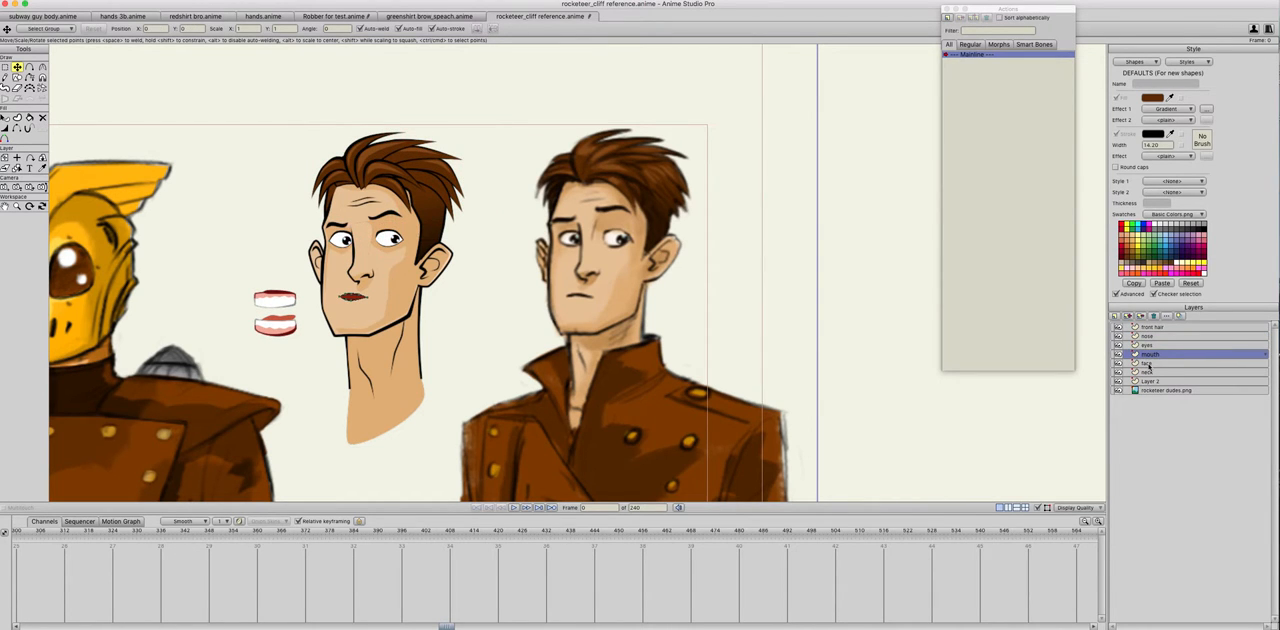
Step: Review the layer stack from front hair down to Layer 2, finishing on the neck layer
click(1148, 327)
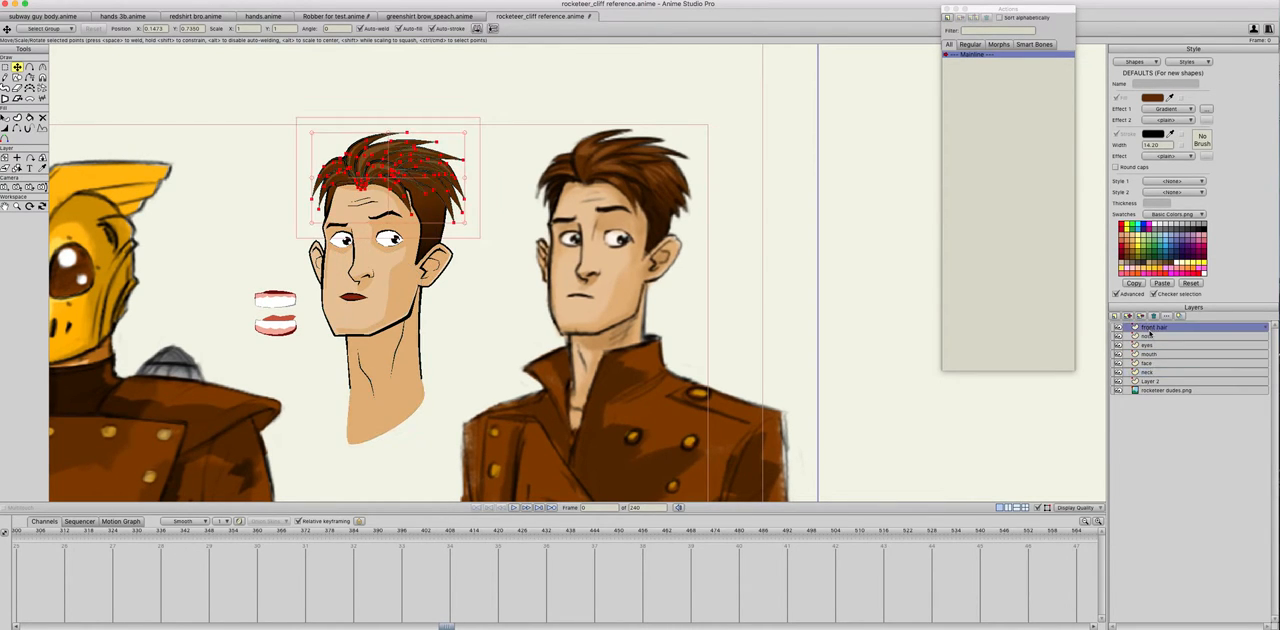
click(1152, 345)
click(1152, 355)
click(1151, 364)
click(1151, 373)
click(1151, 381)
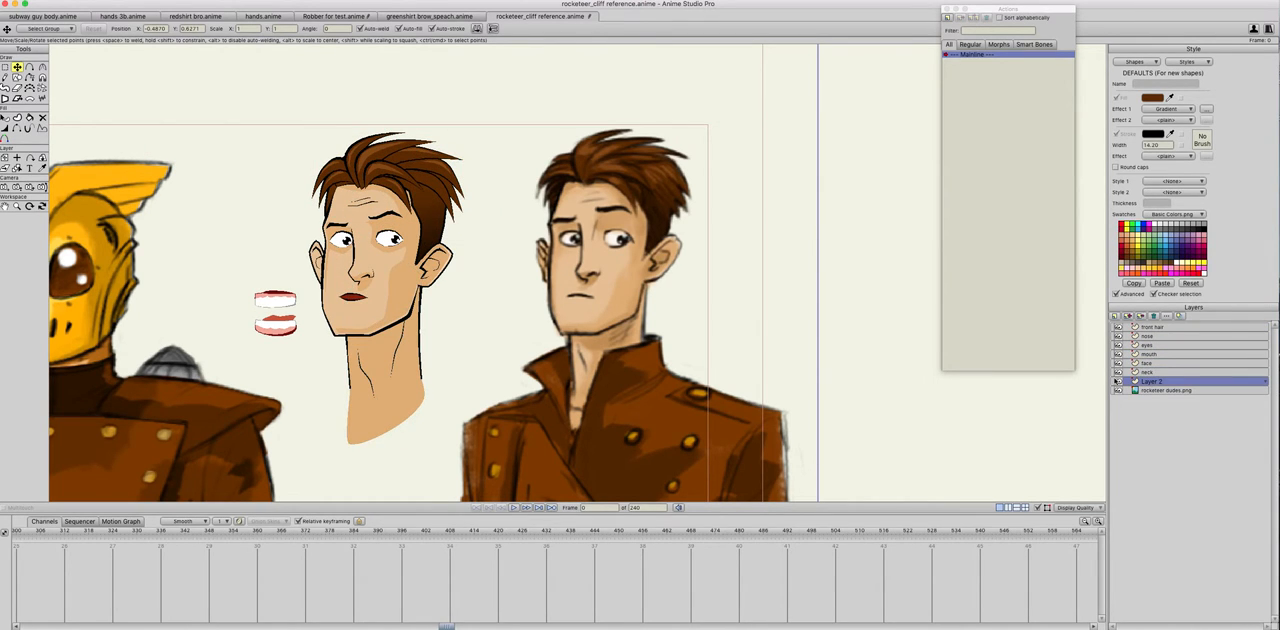
click(1149, 373)
click(1149, 364)
click(1148, 373)
Step: Hide Layer 2, which holds the drawn Rocketeer helmet
scroll(514, 328, down, 2)
drag(512, 326, 747, 321)
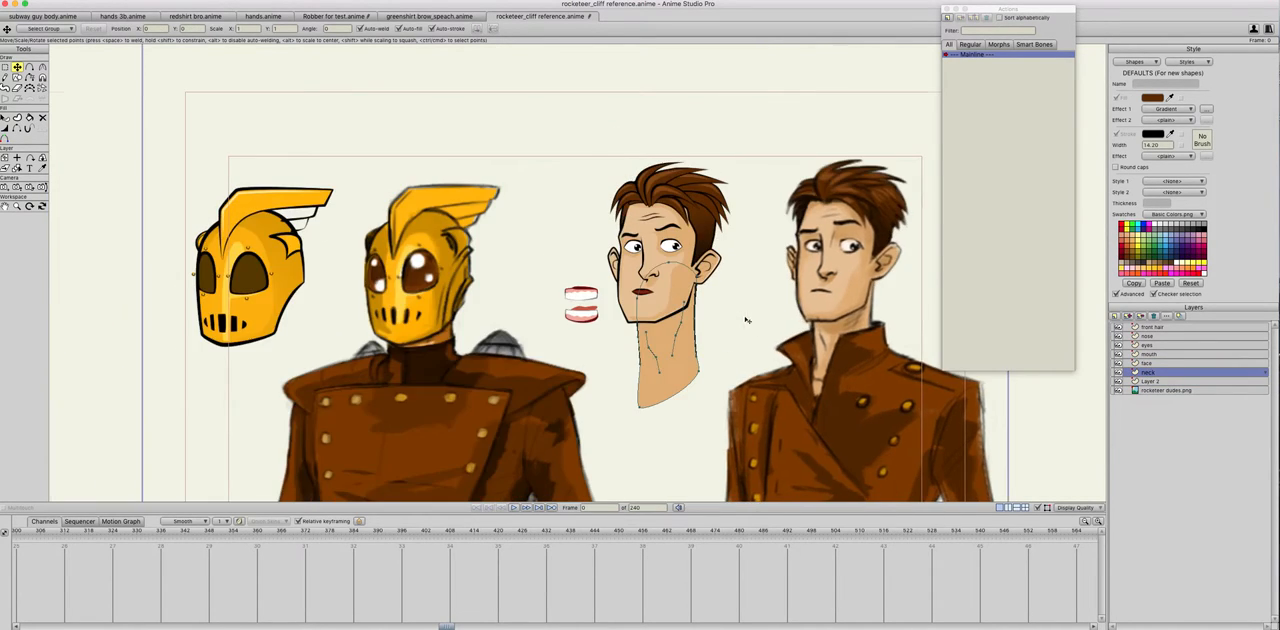
scroll(371, 317, up, 3)
drag(373, 318, 622, 343)
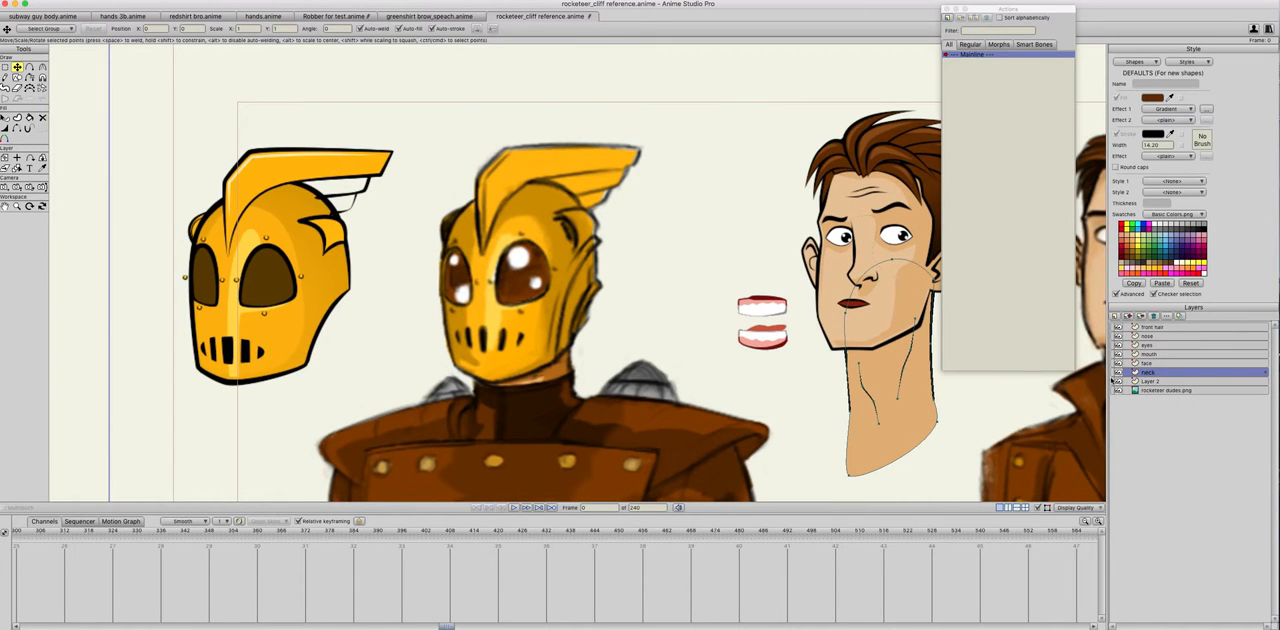
click(1118, 381)
drag(817, 333, 422, 361)
scroll(466, 320, up, 3)
Step: Toggle the visibility of the front hair and nose layers to check what each contains
click(1118, 327)
click(1118, 327)
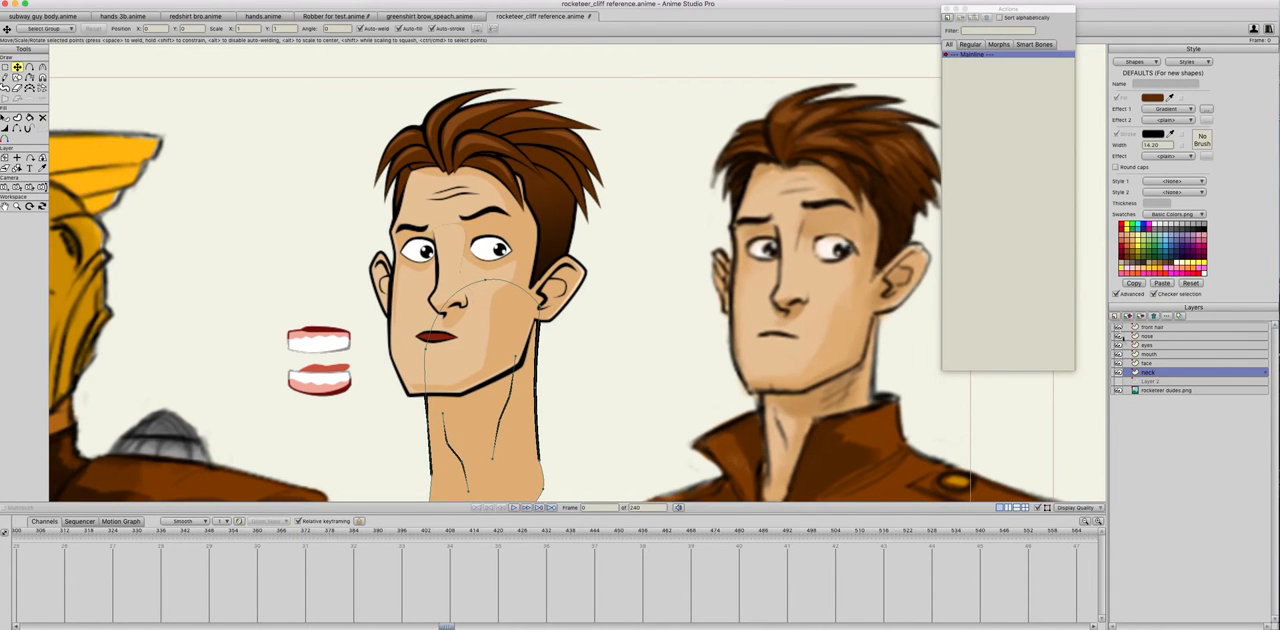
click(1118, 327)
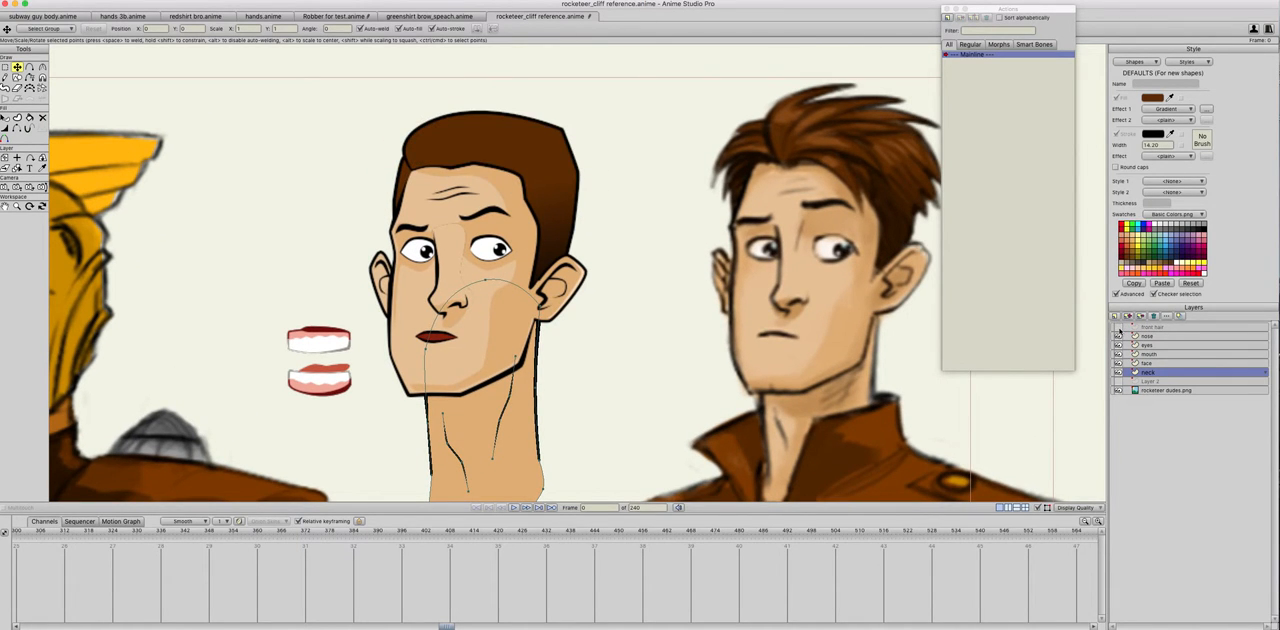
click(1118, 327)
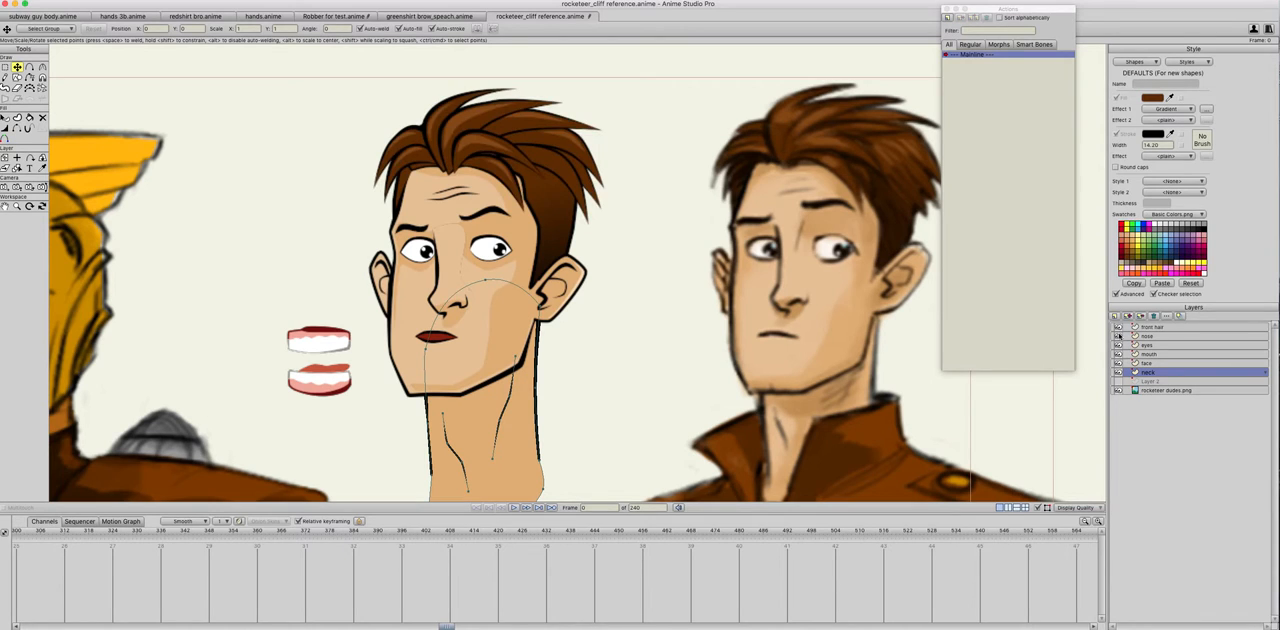
click(1118, 336)
click(1118, 336)
Step: Cut the upper and lower teeth artwork beside the face out of the nose layer
click(1147, 337)
drag(260, 313, 366, 425)
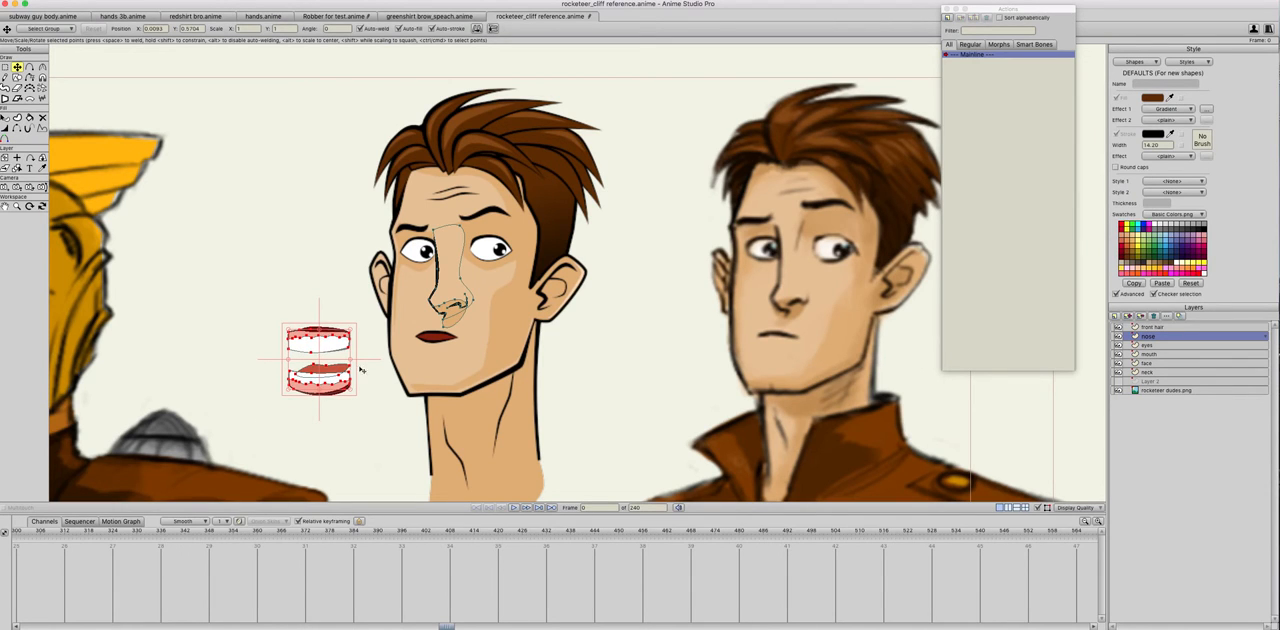
key(Delete)
Step: Add a vector layer named "teeth" directly above the mouth layer and paste the cut teeth artwork into it
click(1148, 355)
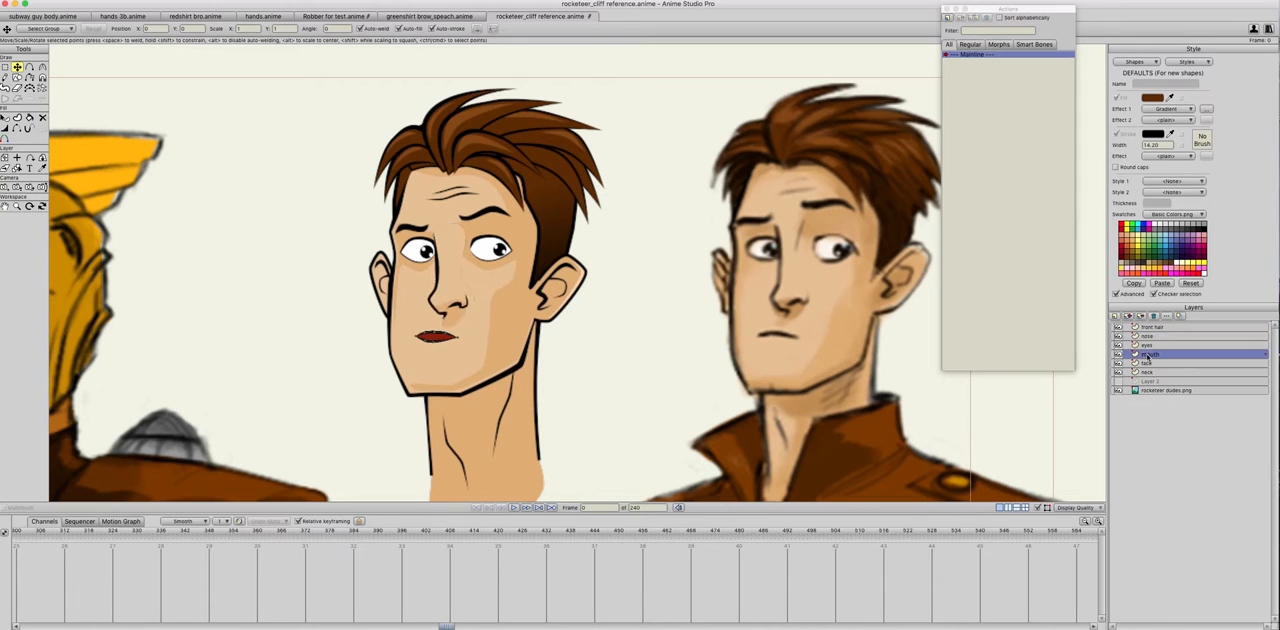
click(1114, 316)
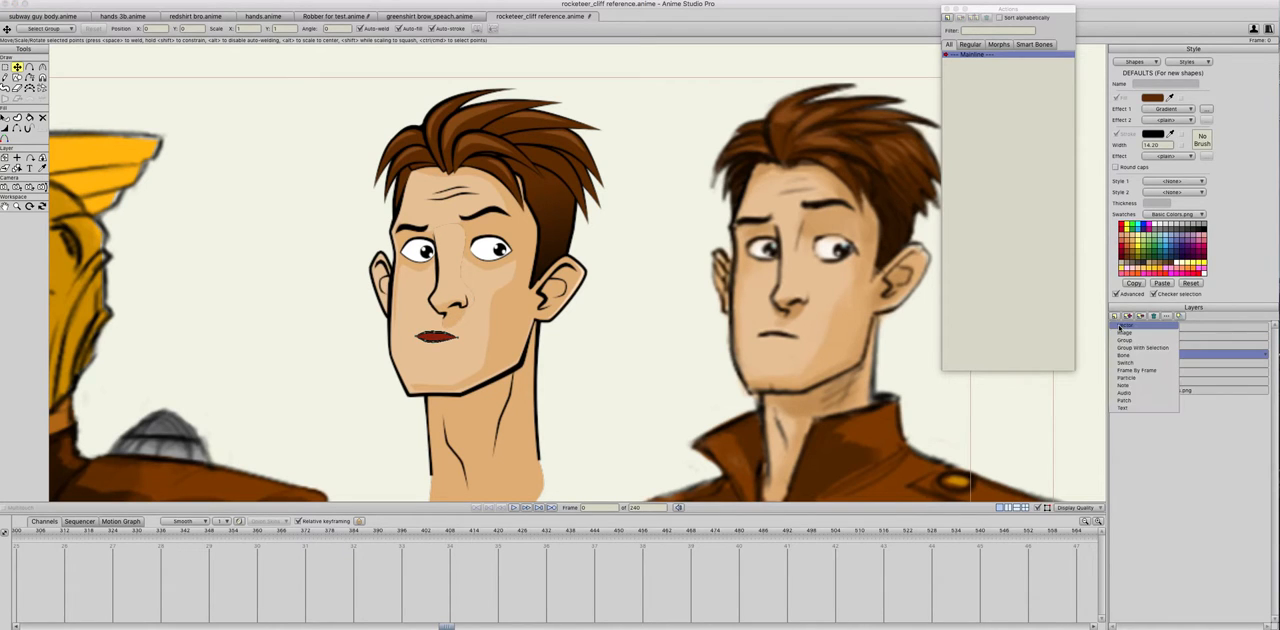
click(1119, 325)
text(tee)
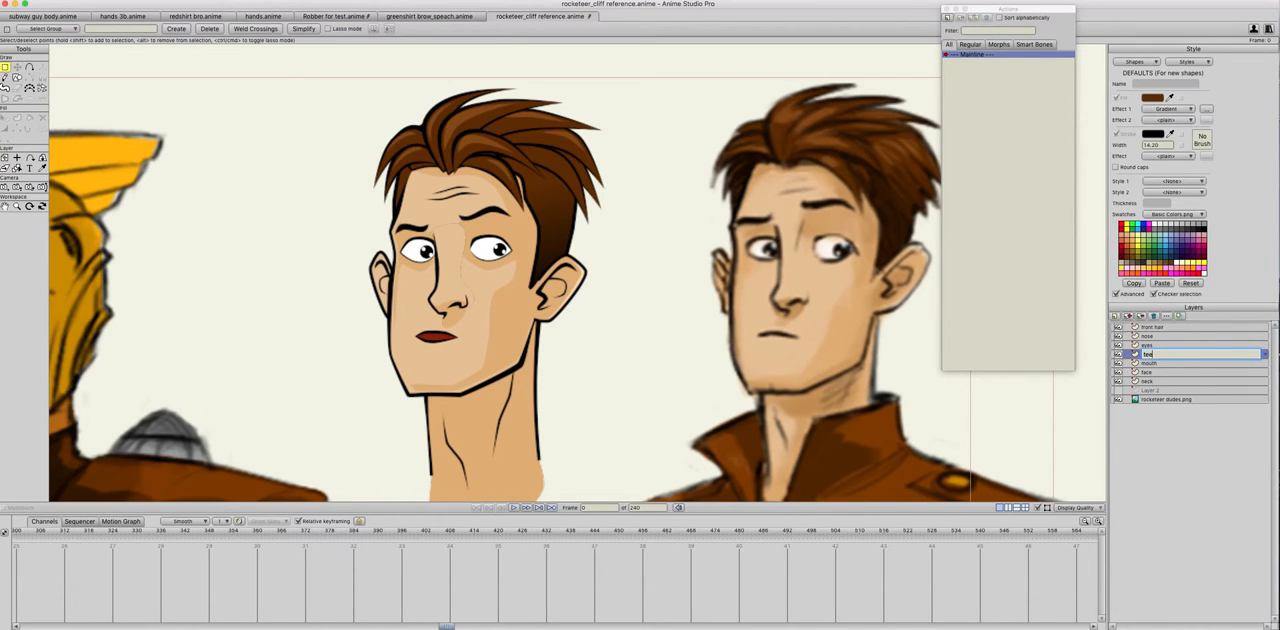
key(Return)
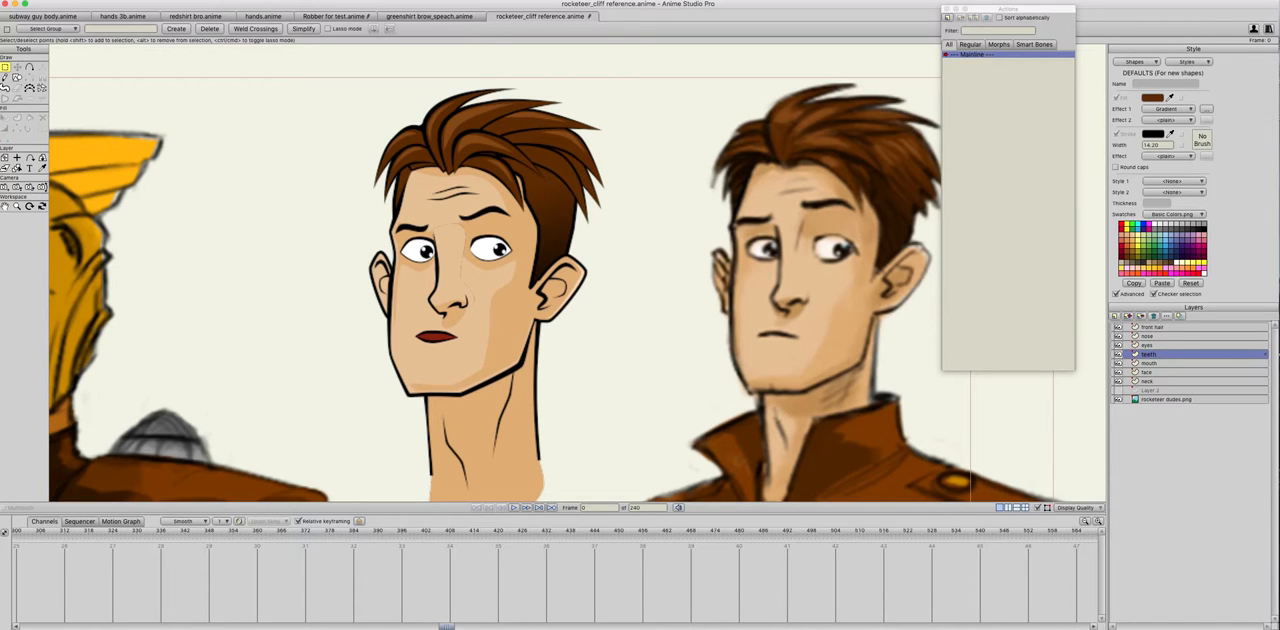
key(ctrl+v)
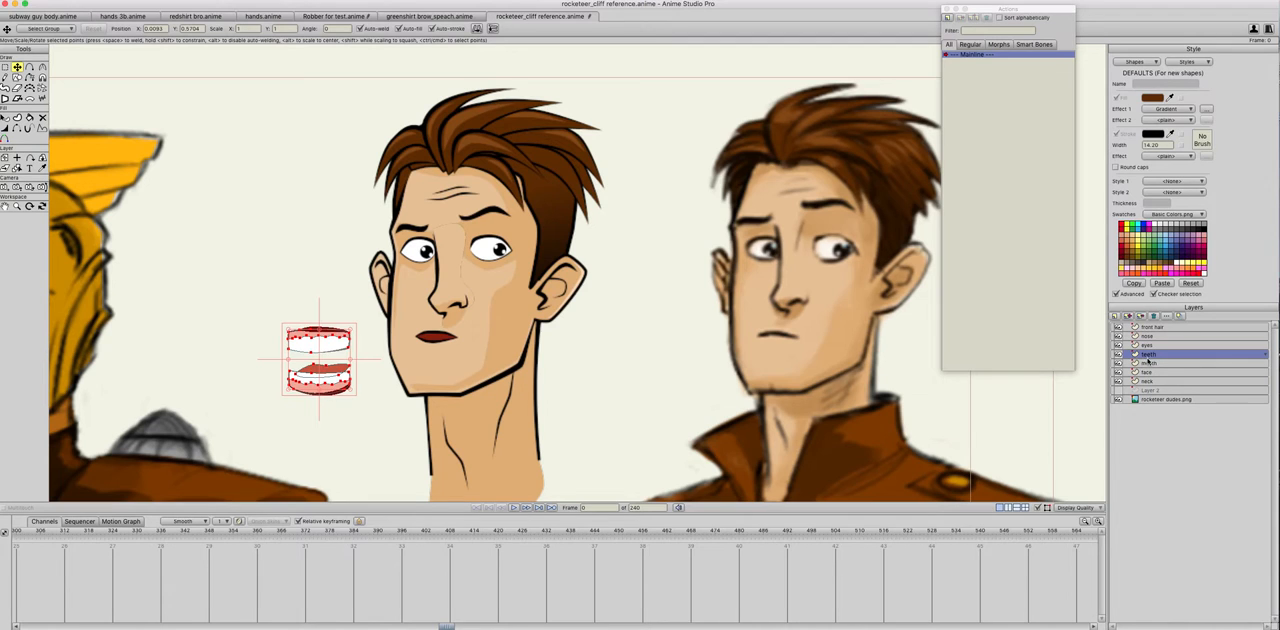
Step: Group the teeth and mouth layers together and name the group "Mouth"
scroll(487, 367, up, 3)
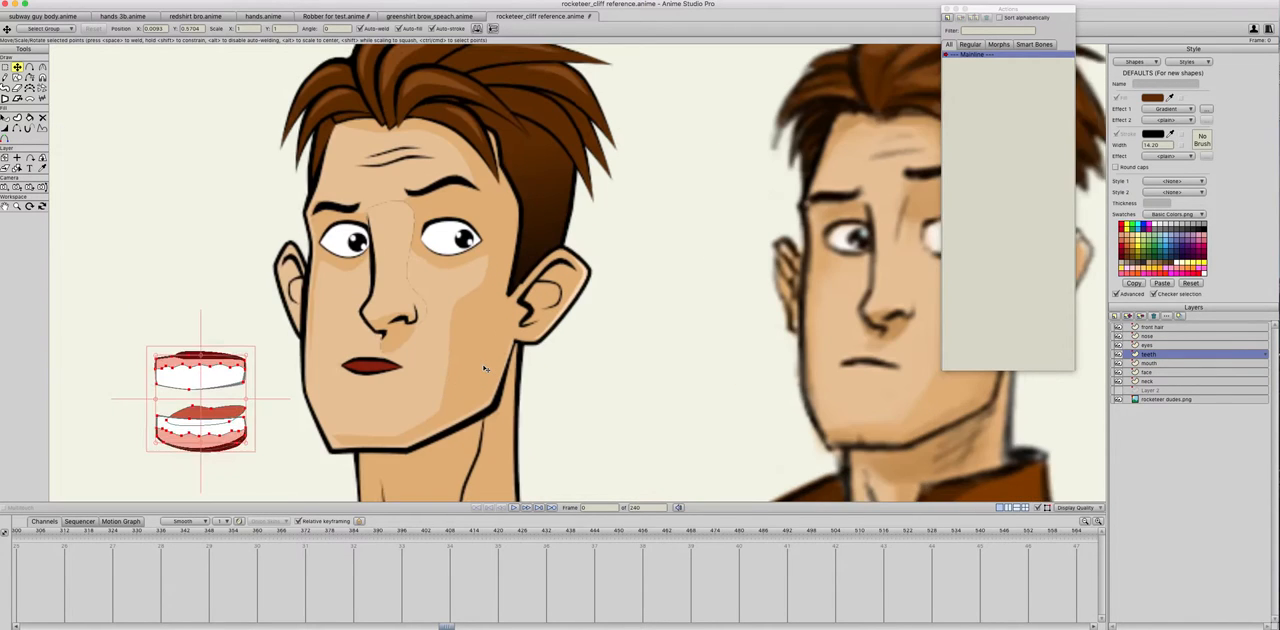
drag(493, 373, 598, 374)
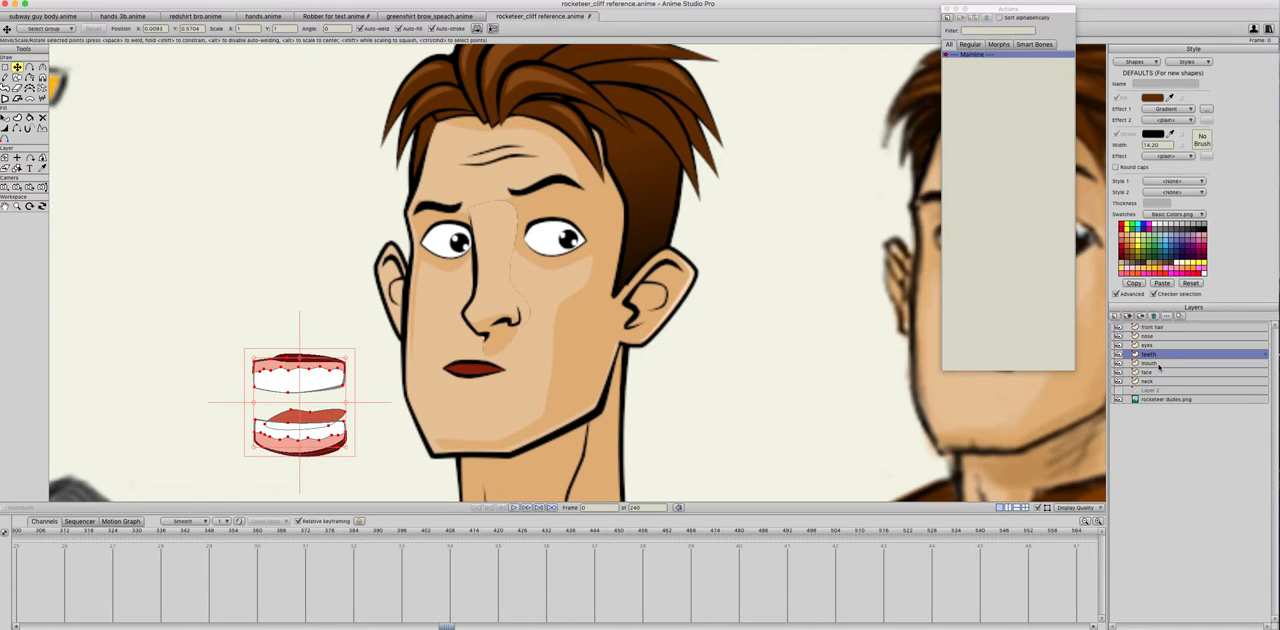
shift+click(1158, 364)
click(1117, 321)
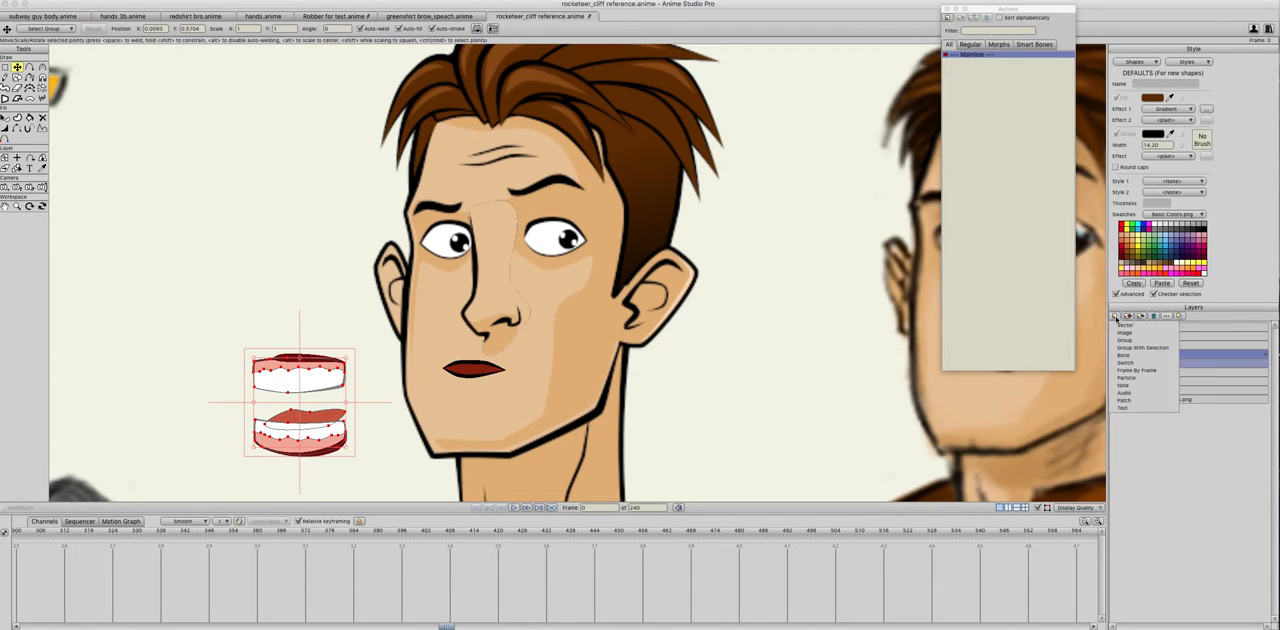
click(1136, 348)
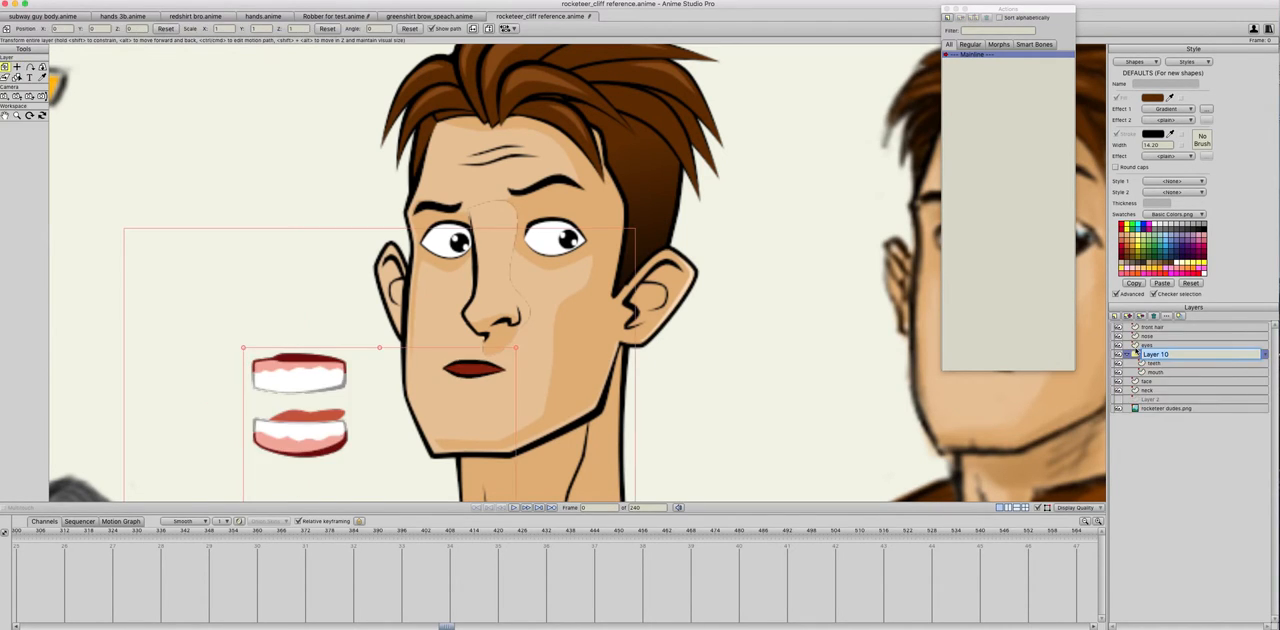
text(Mouth)
key(Return)
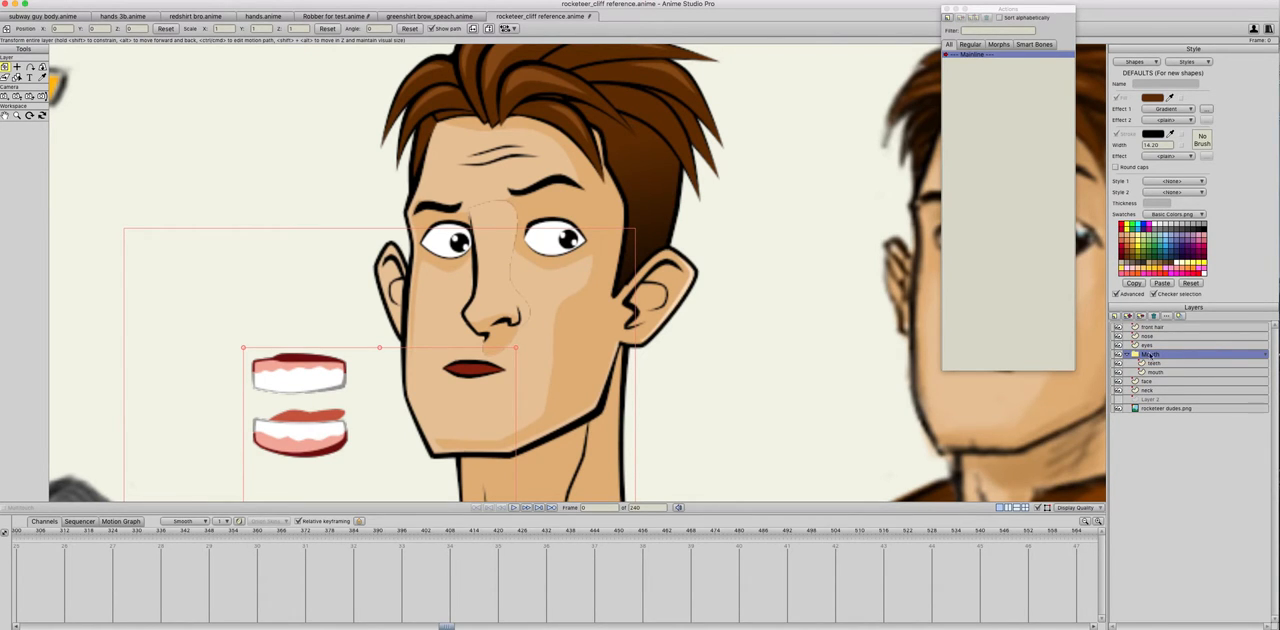
Step: Set the Mouth group's masking to Hide all
double_click(1136, 356)
click(889, 225)
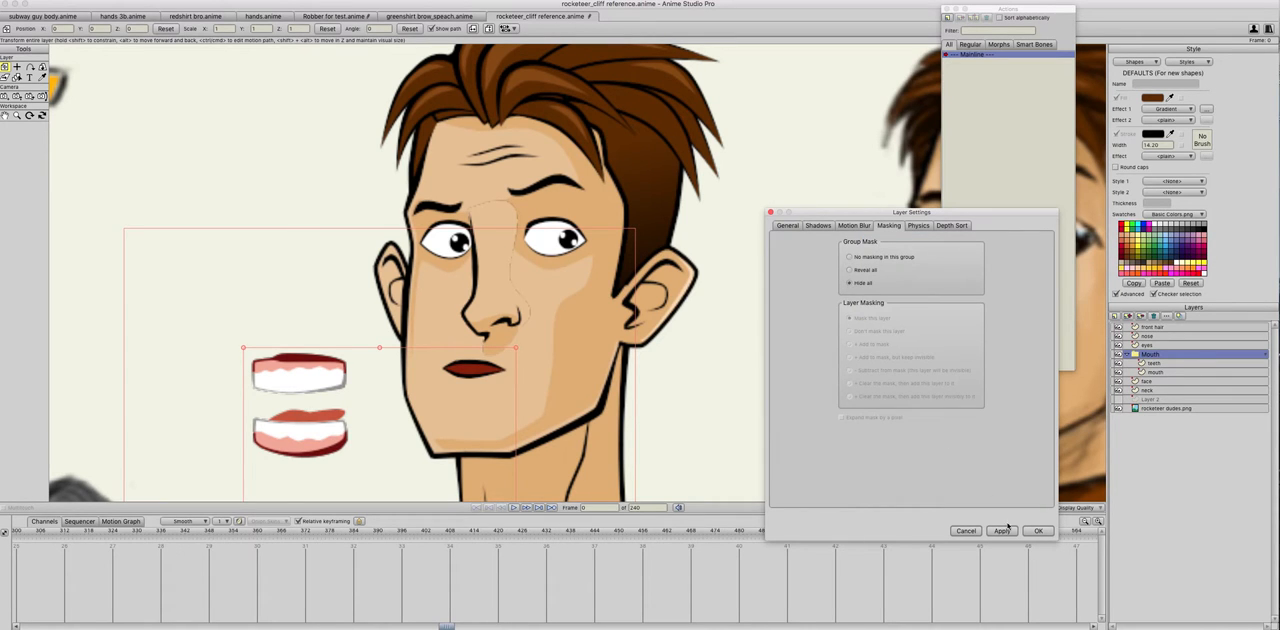
click(1038, 530)
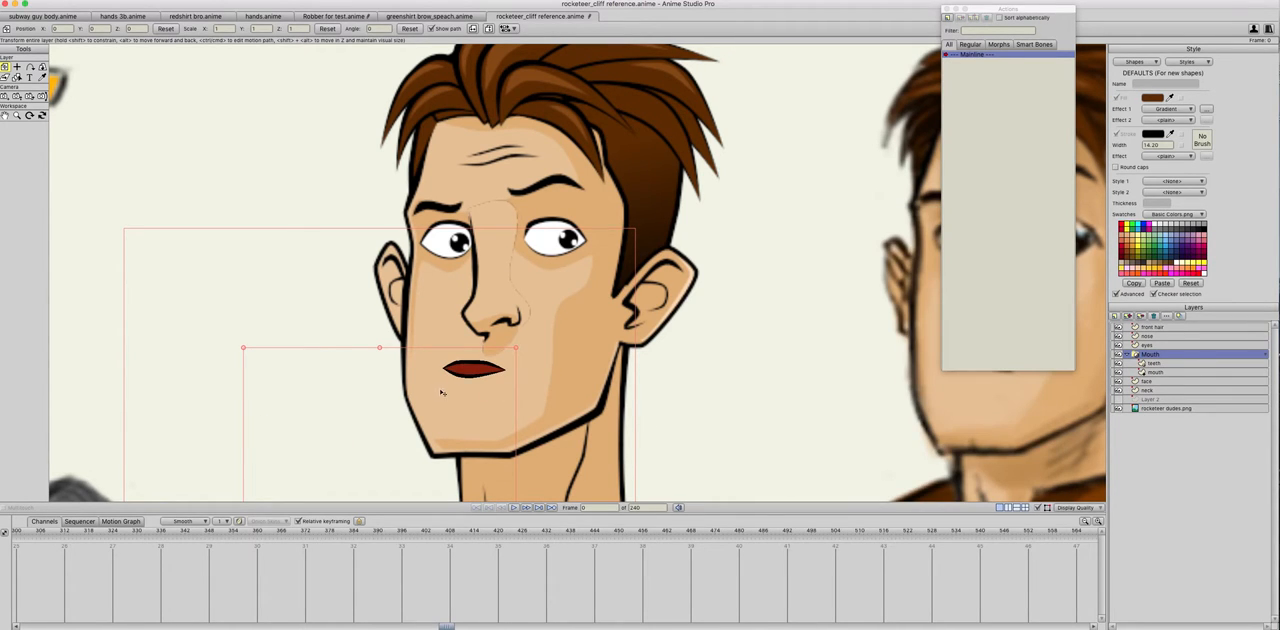
Step: Move the teeth layer over the mouth so the upper teeth overlap the lips' opening
click(1153, 363)
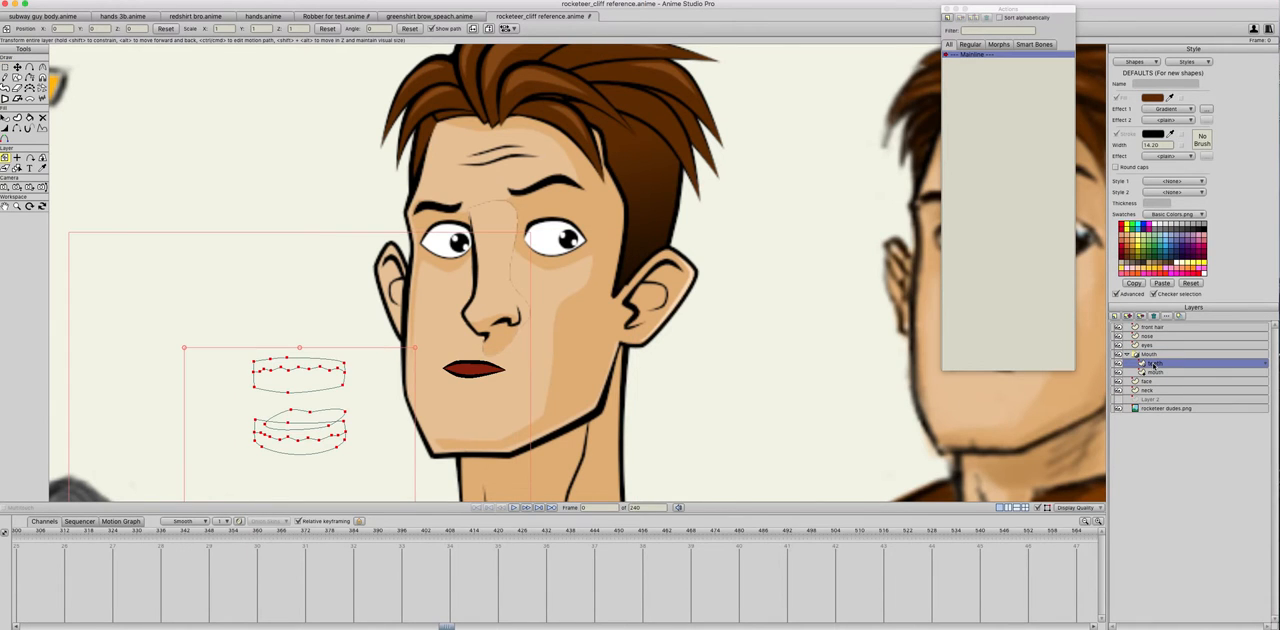
drag(392, 447, 503, 421)
scroll(481, 420, up, 5)
drag(442, 491, 536, 373)
Step: Set the mouth layer's masking to "+ Add to mask" with Exclude strokes enabled
click(1156, 372)
double_click(1158, 373)
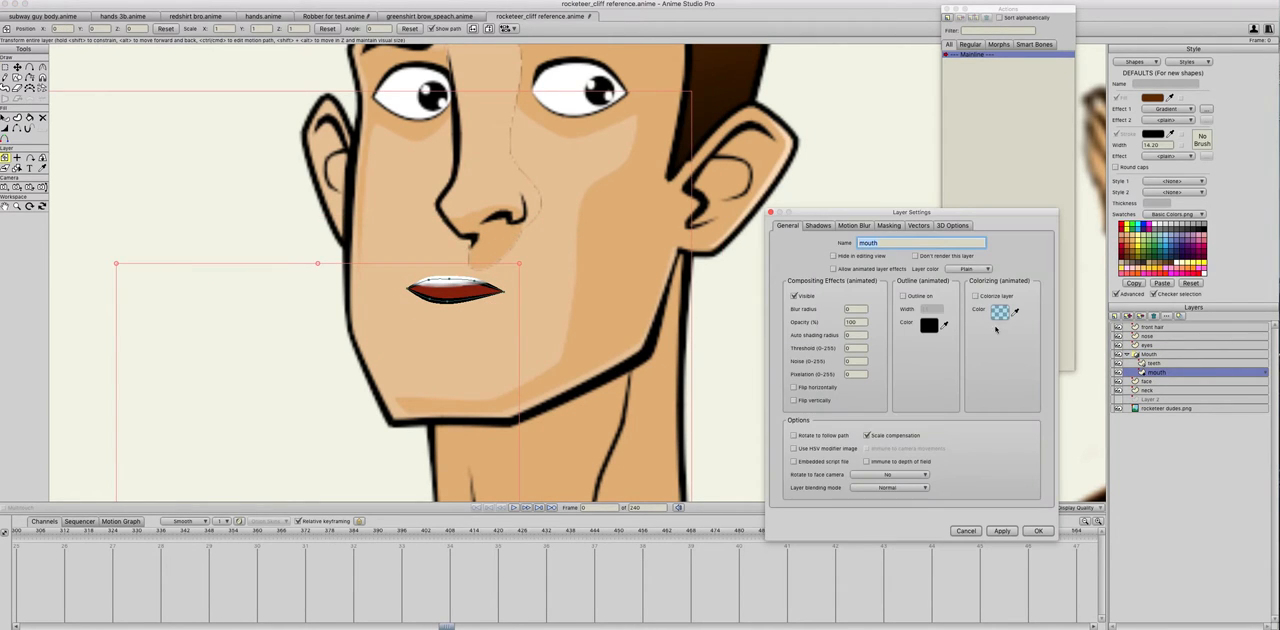
click(889, 225)
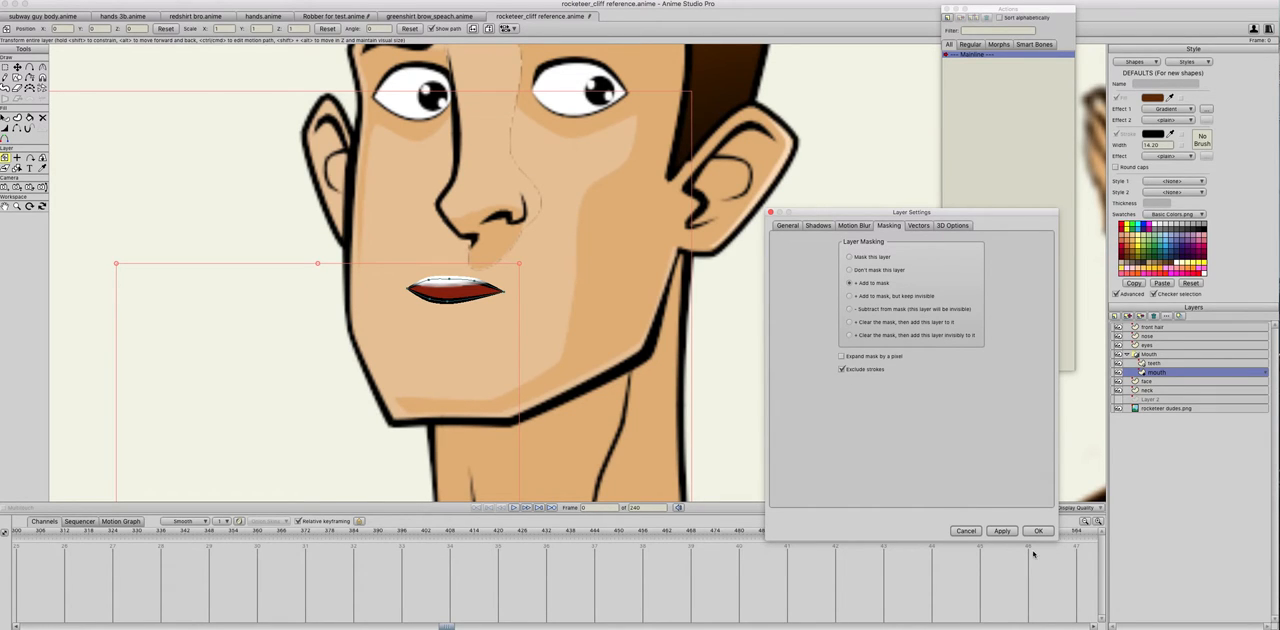
click(1003, 531)
click(1038, 531)
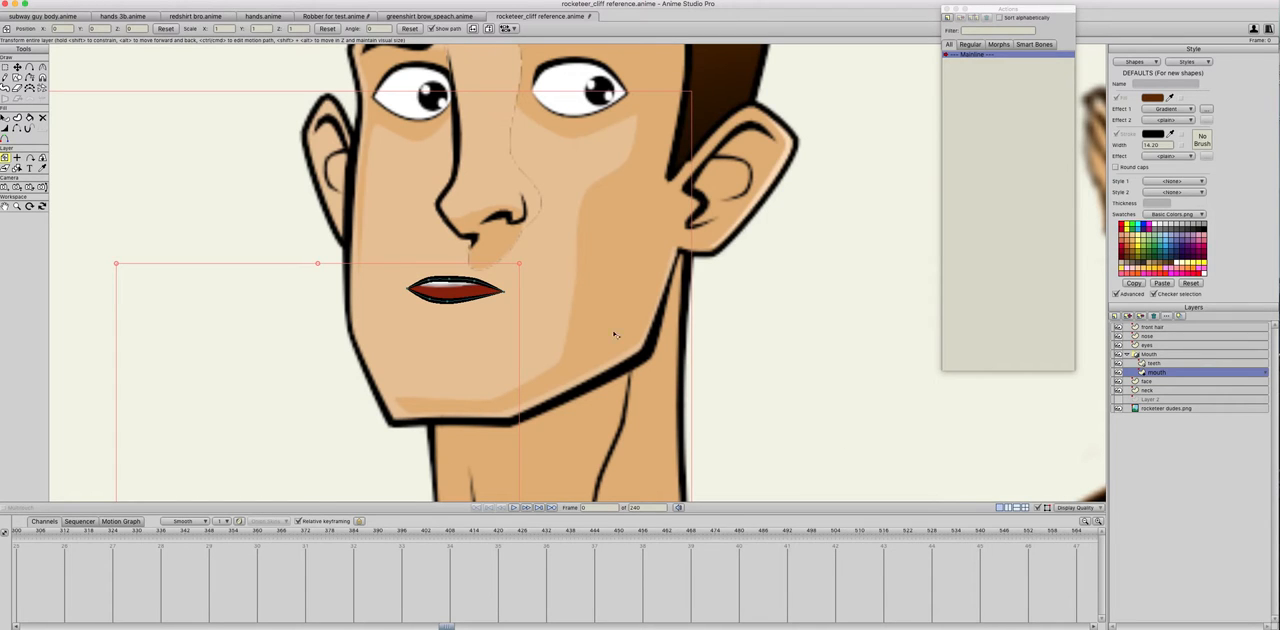
Step: Move the teeth layer sideways out of the mouth to the blank area beside the face
mouse_move(456, 382)
mouse_down()
mouse_move(467, 347)
mouse_move(452, 401)
mouse_move(470, 407)
mouse_move(434, 364)
mouse_move(458, 395)
mouse_move(456, 382)
mouse_up()
click(1141, 363)
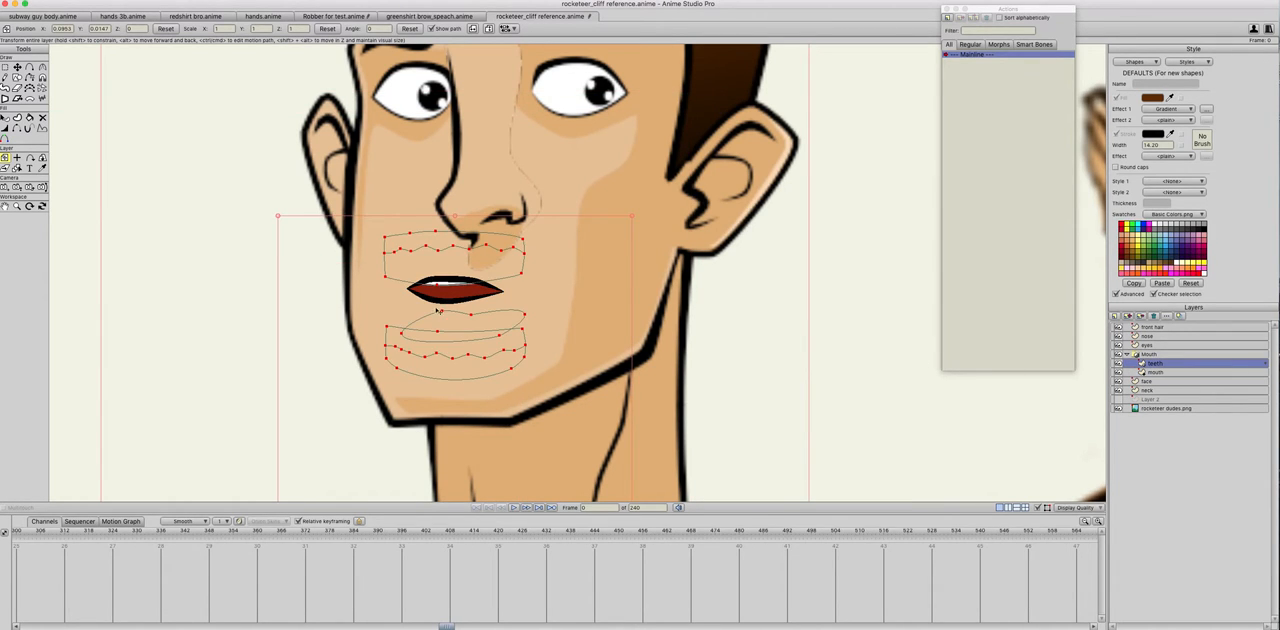
drag(437, 312, 369, 330)
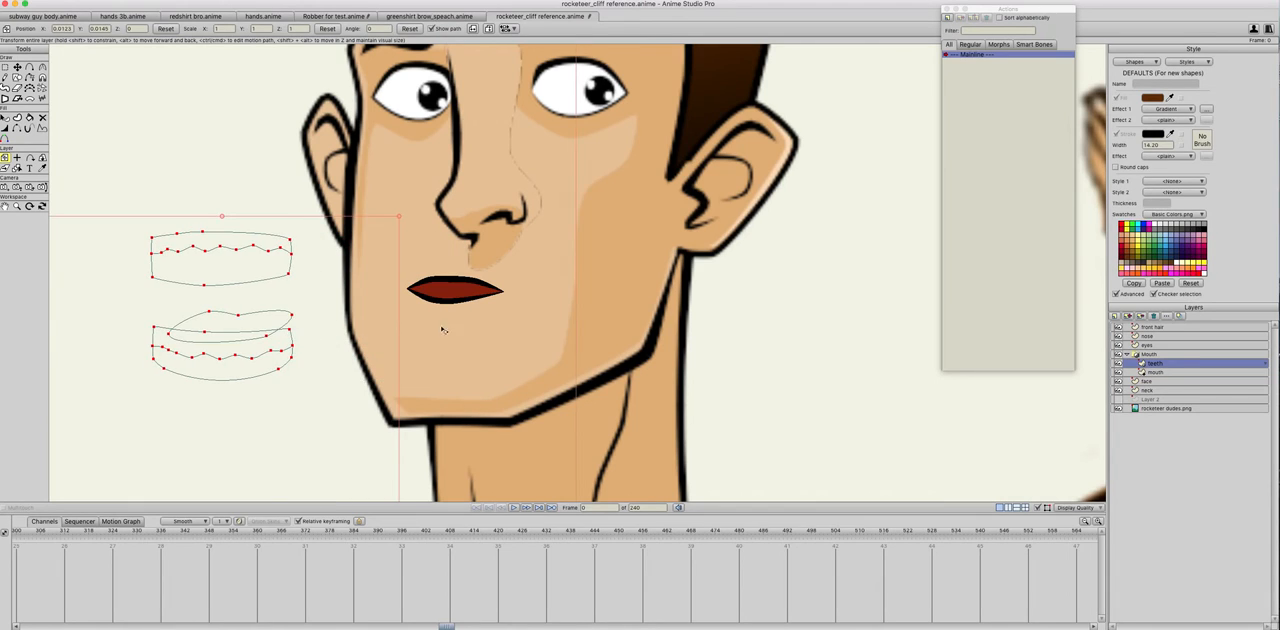
click(1134, 372)
drag(451, 303, 451, 336)
key(super+z)
drag(451, 282, 451, 282)
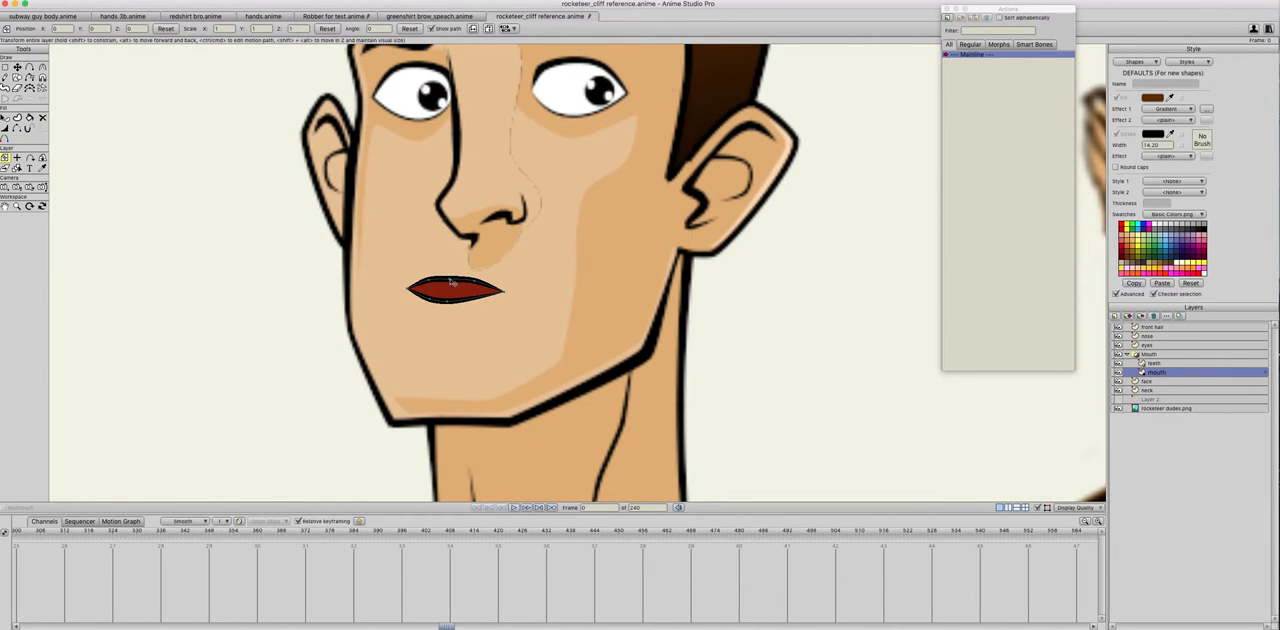
click(1158, 356)
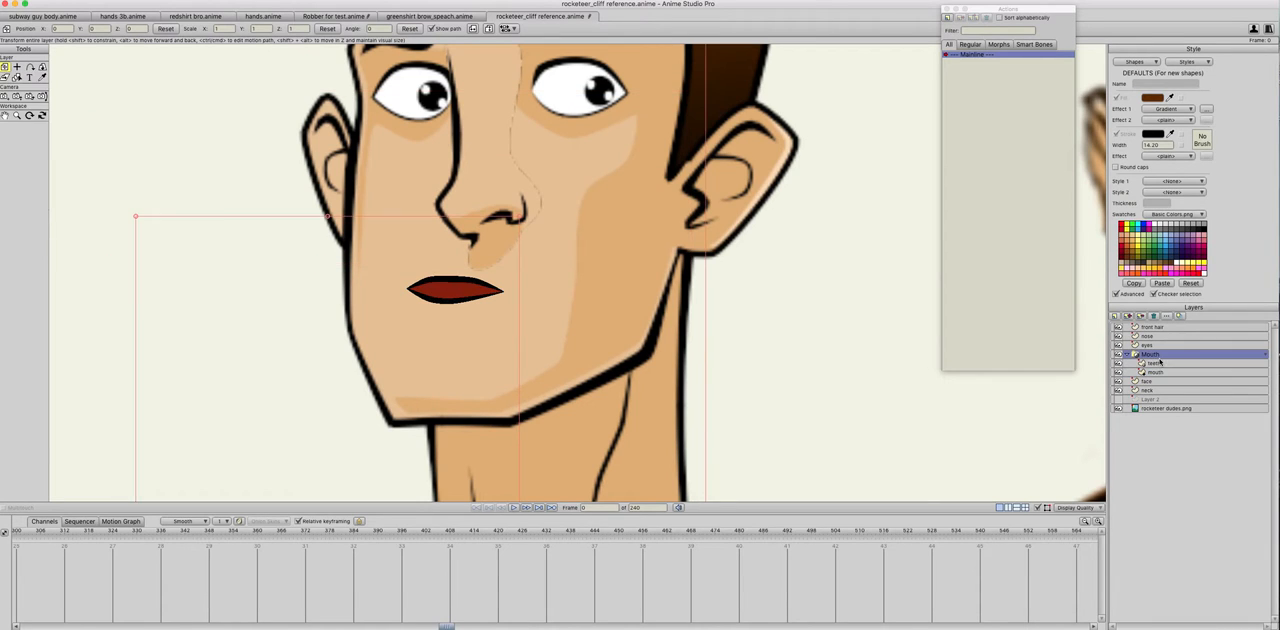
Step: Pull the mouth layer's upper and lower lip points apart to stretch the closed lips into a large open mouth
click(1158, 372)
key(t)
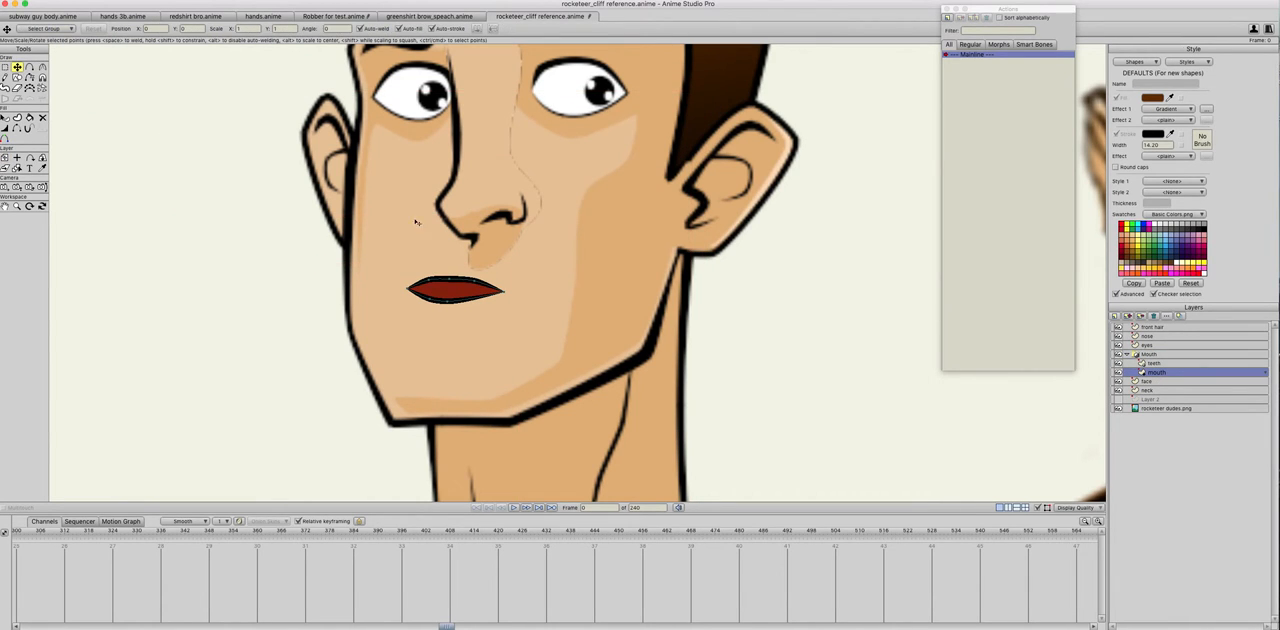
drag(433, 280, 510, 258)
drag(443, 304, 414, 339)
drag(503, 299, 546, 330)
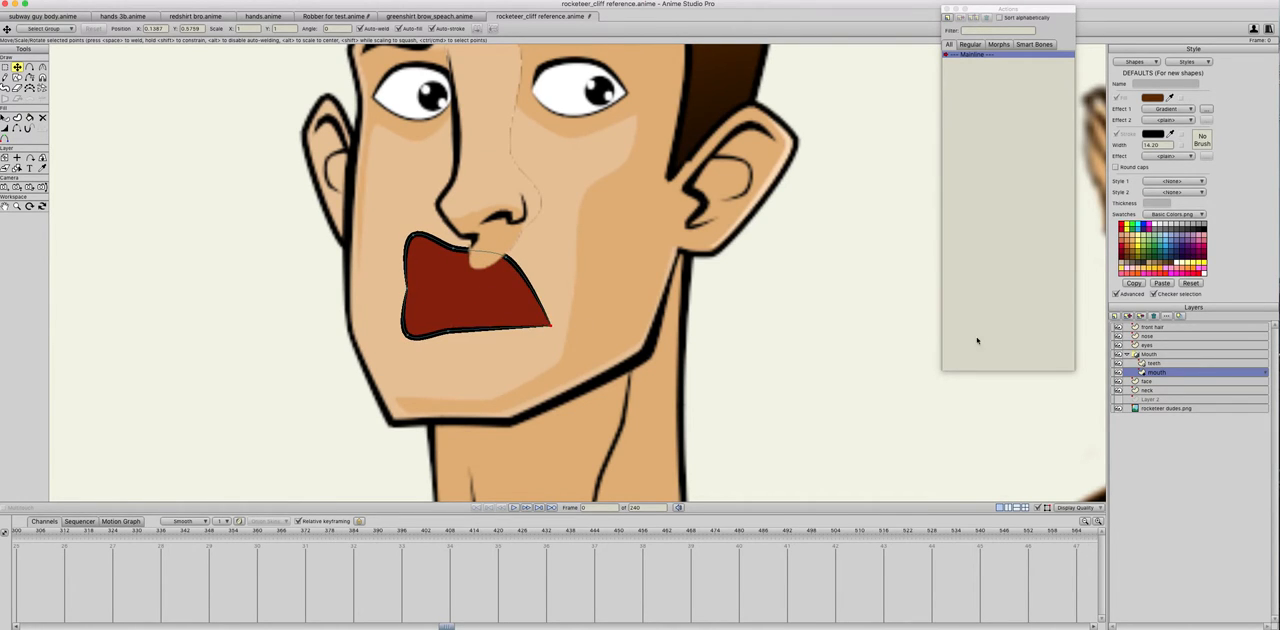
Step: Move the teeth and tongue shapes into the open mouth and lower the mouth's upper lip edge below the nose
click(1155, 363)
drag(186, 350, 444, 354)
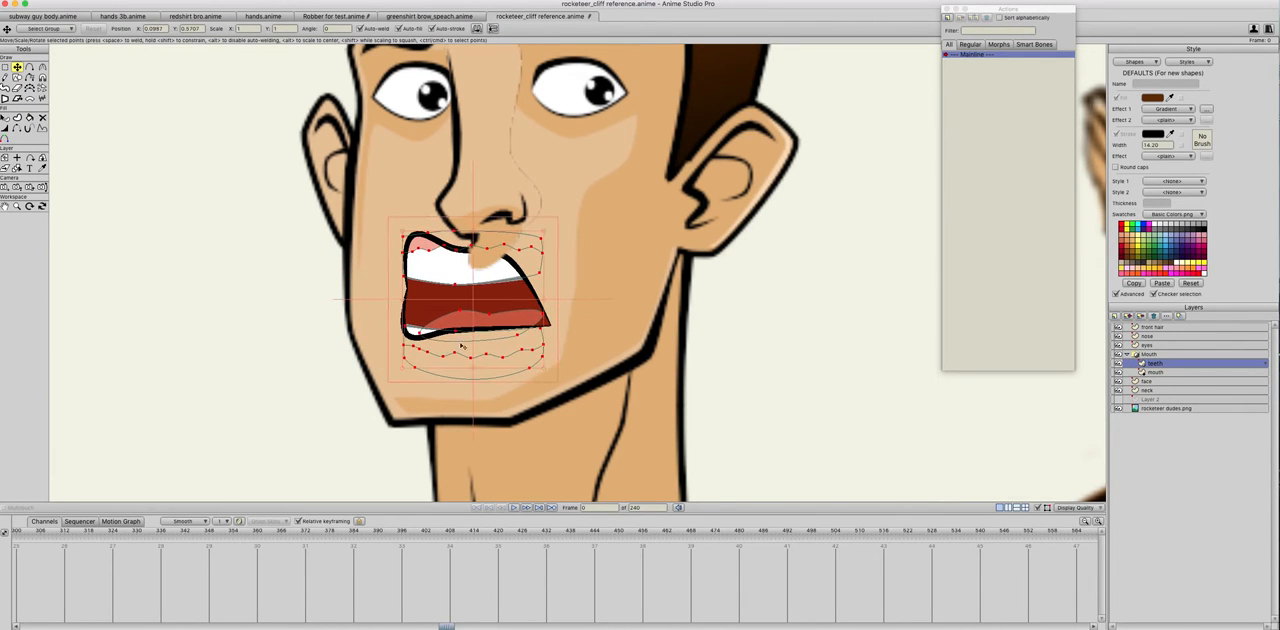
click(1158, 372)
drag(415, 238, 513, 276)
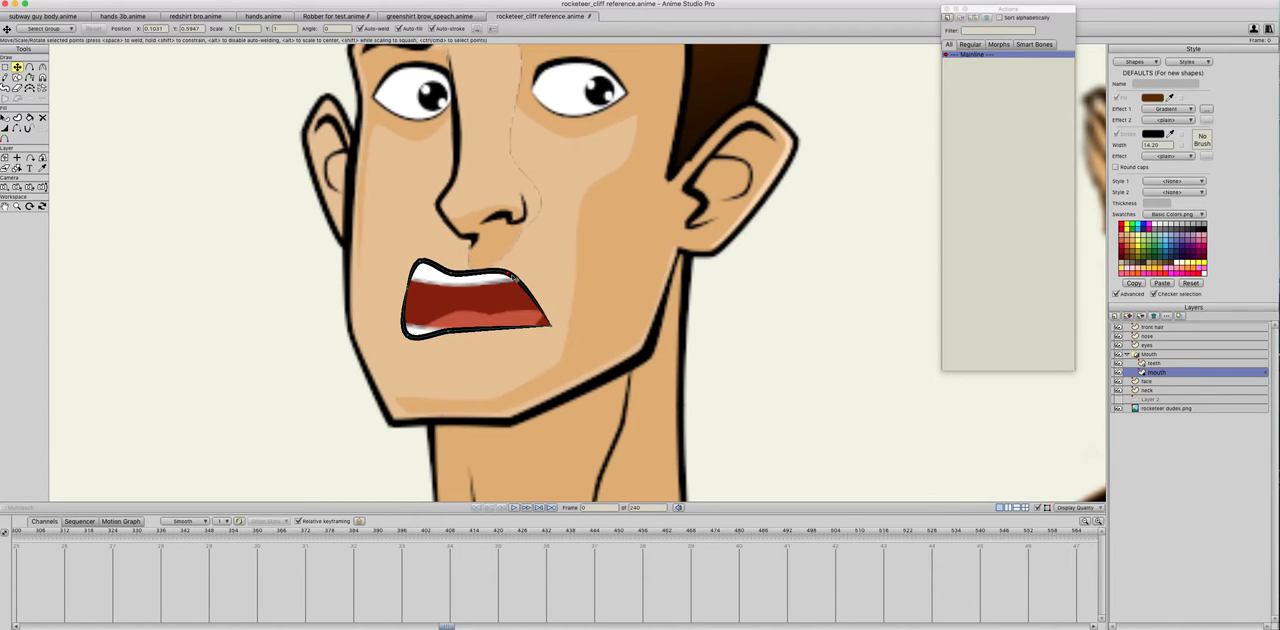
Step: Reshape the mouth outline into an open oval with a rounded lower lip and pointed corners at mid-height
drag(419, 264, 410, 273)
drag(408, 338, 450, 342)
drag(551, 328, 391, 322)
drag(551, 324, 550, 310)
drag(395, 326, 393, 310)
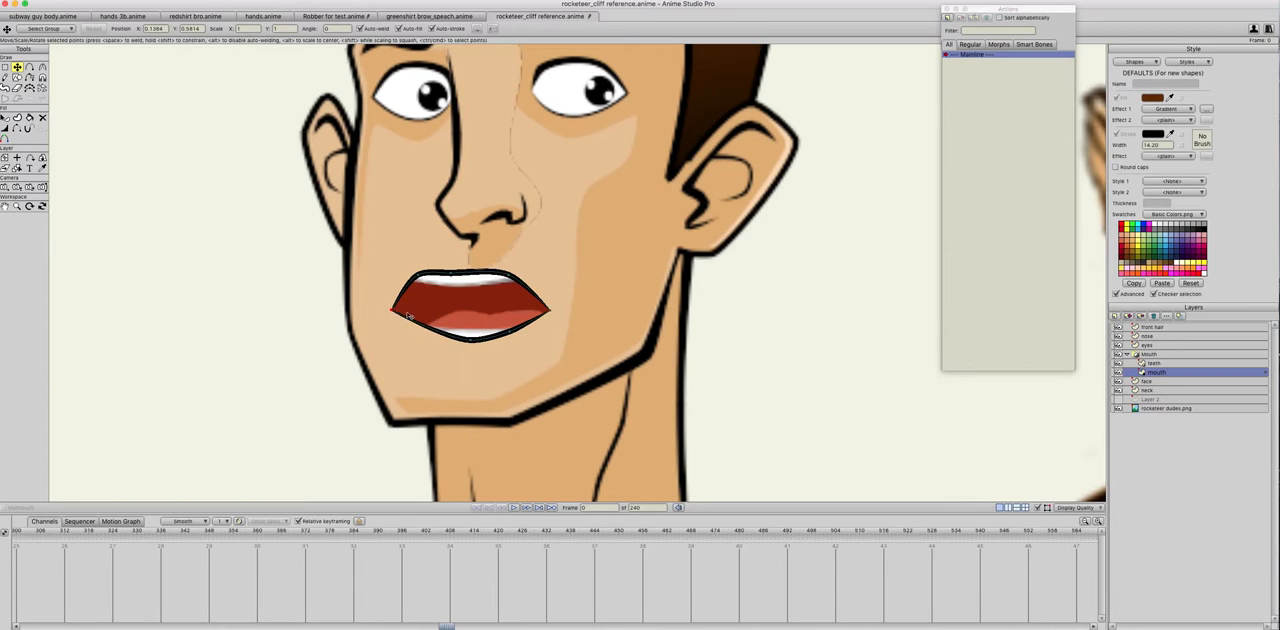
Step: Lower the upper lip points over the upper teeth, broaden the lower lip, and adjust the mouth corner nearest the ear
drag(550, 312, 548, 301)
drag(458, 273, 427, 283)
drag(506, 273, 461, 284)
drag(474, 337, 418, 331)
click(32, 69)
click(17, 67)
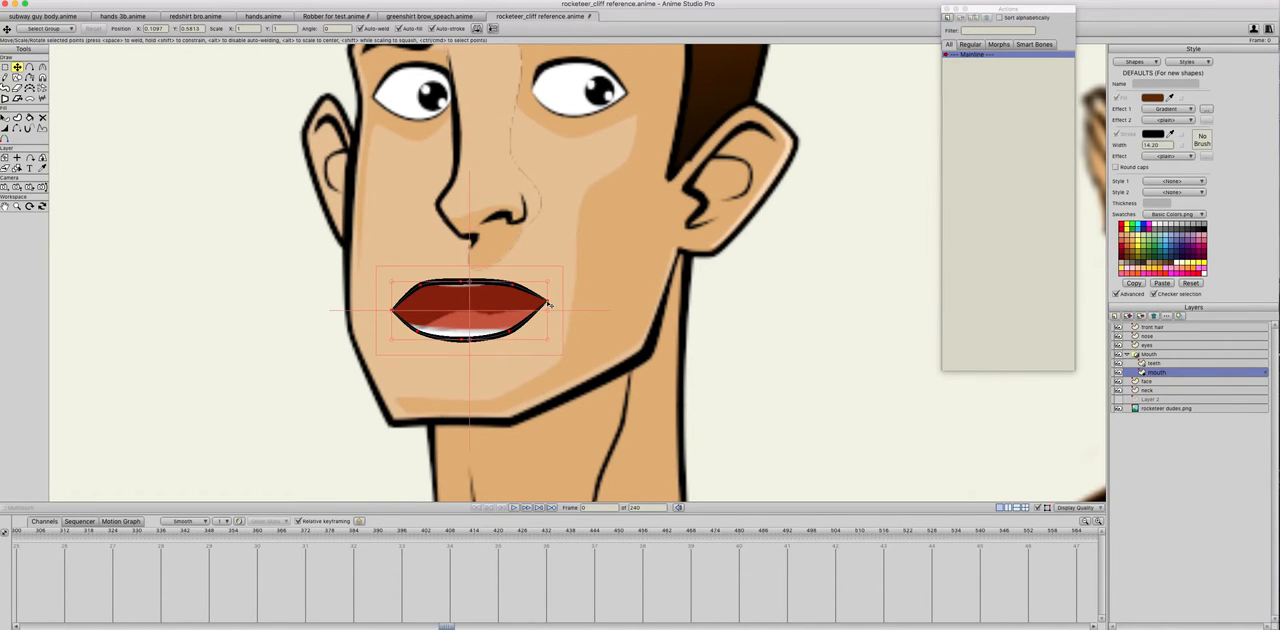
drag(545, 305, 541, 318)
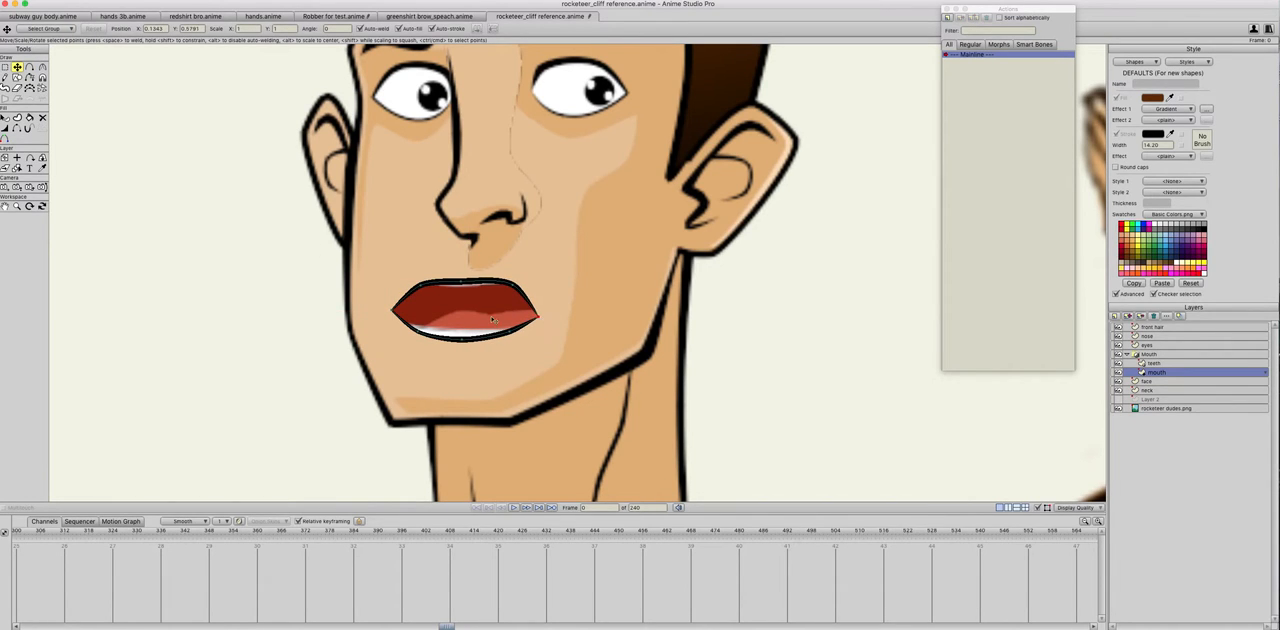
Step: Reshape the mouth into an arched upper lip with lowered corners, and shift the whole outline slightly over the teeth
drag(393, 310, 428, 297)
click(464, 291)
drag(511, 289, 536, 332)
drag(408, 326, 453, 341)
drag(429, 297, 427, 295)
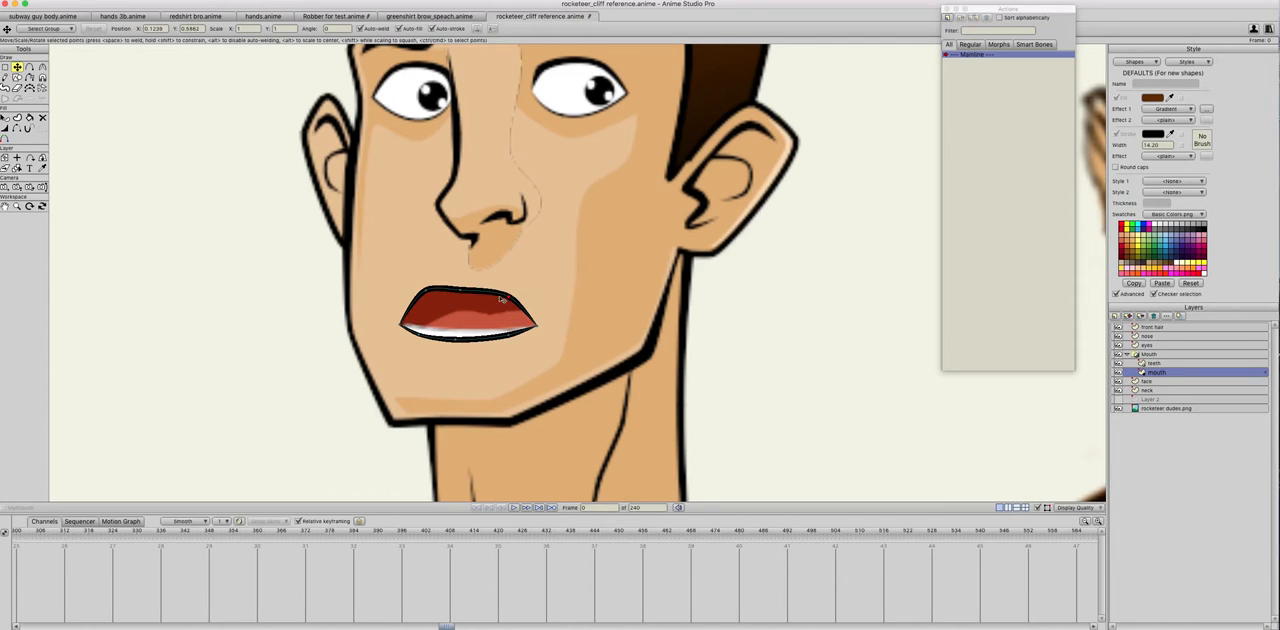
key(ctrl+a)
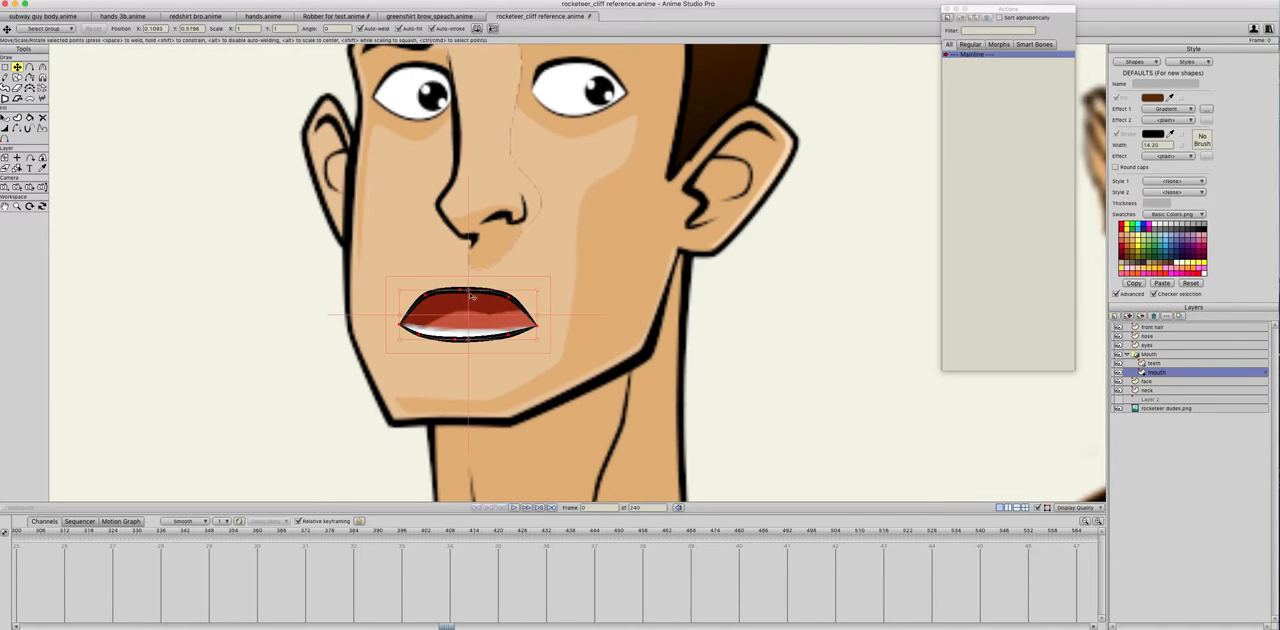
drag(539, 291, 488, 313)
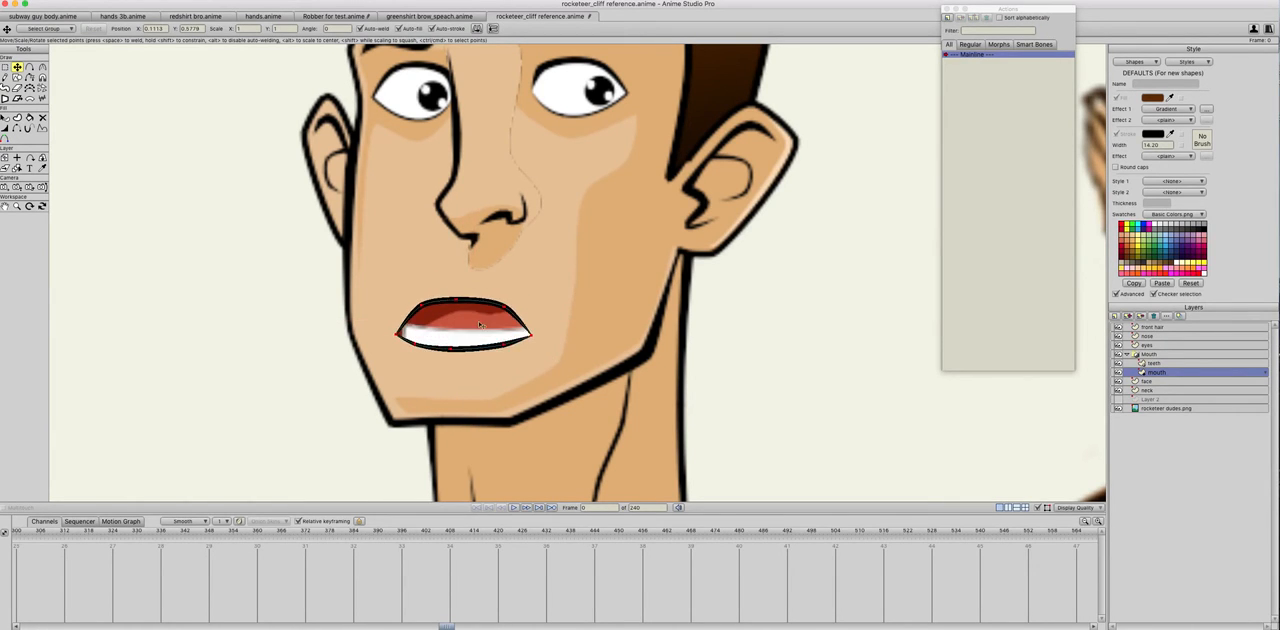
Step: Collapse the Mouth group in the layer list
click(1152, 363)
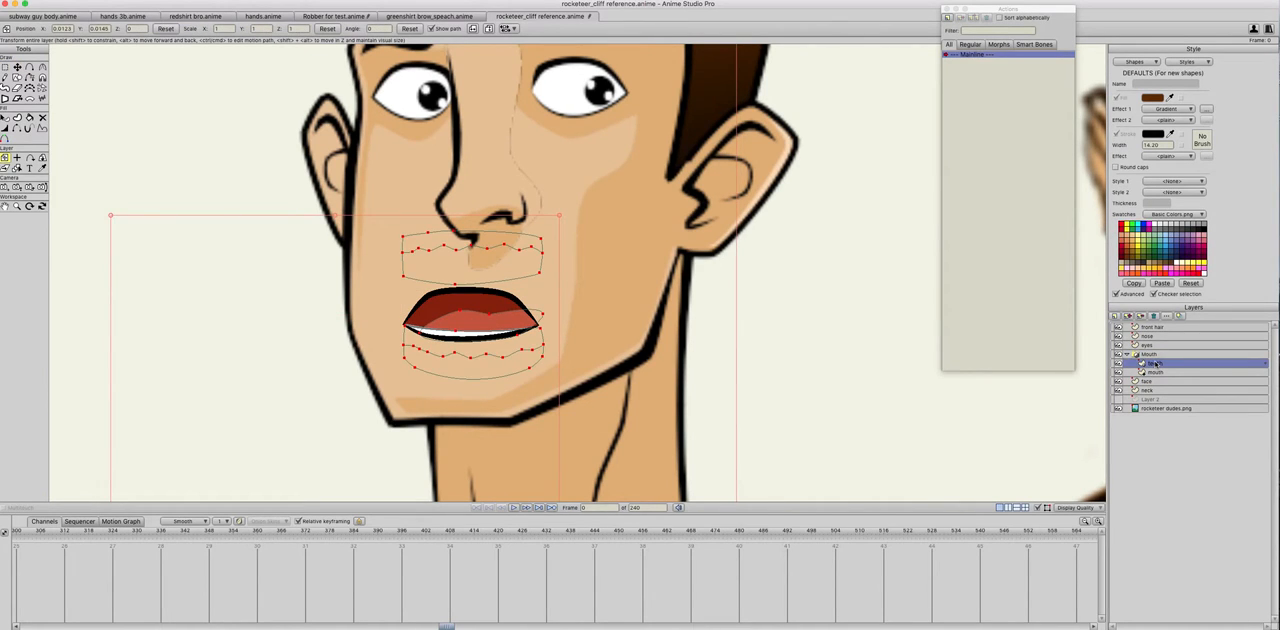
click(1155, 372)
click(1128, 354)
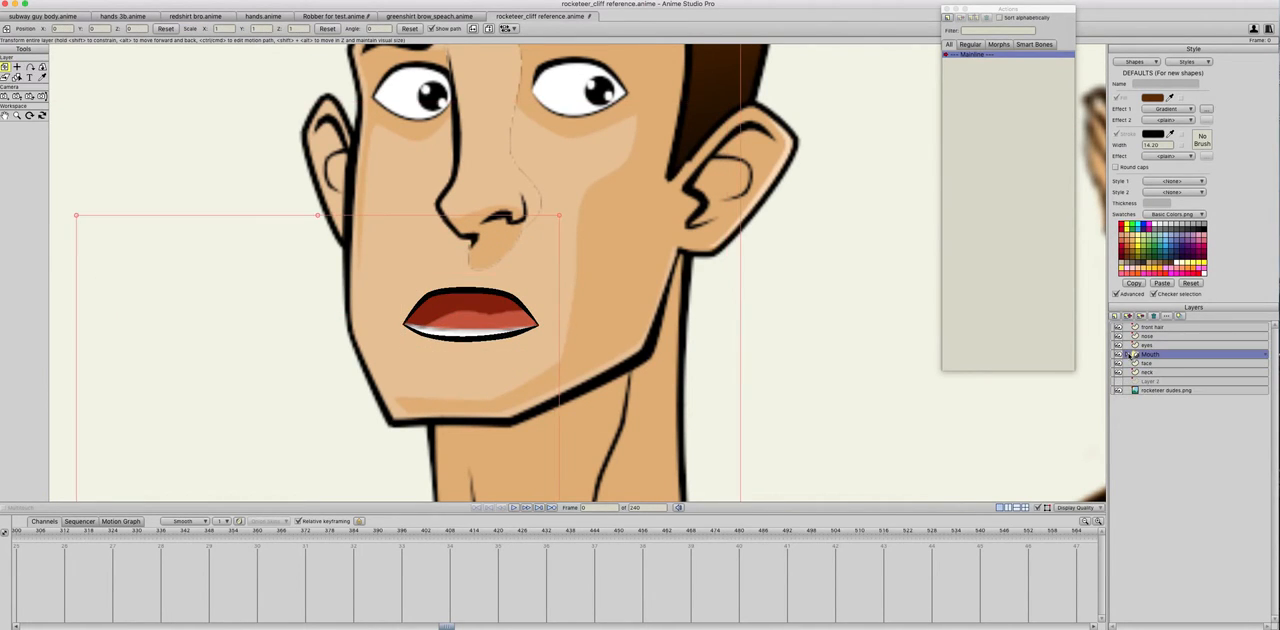
Step: Cut both pupils with their white highlights out of the eyes layer, leaving only the eye whites
click(1143, 347)
click(1118, 346)
click(1118, 346)
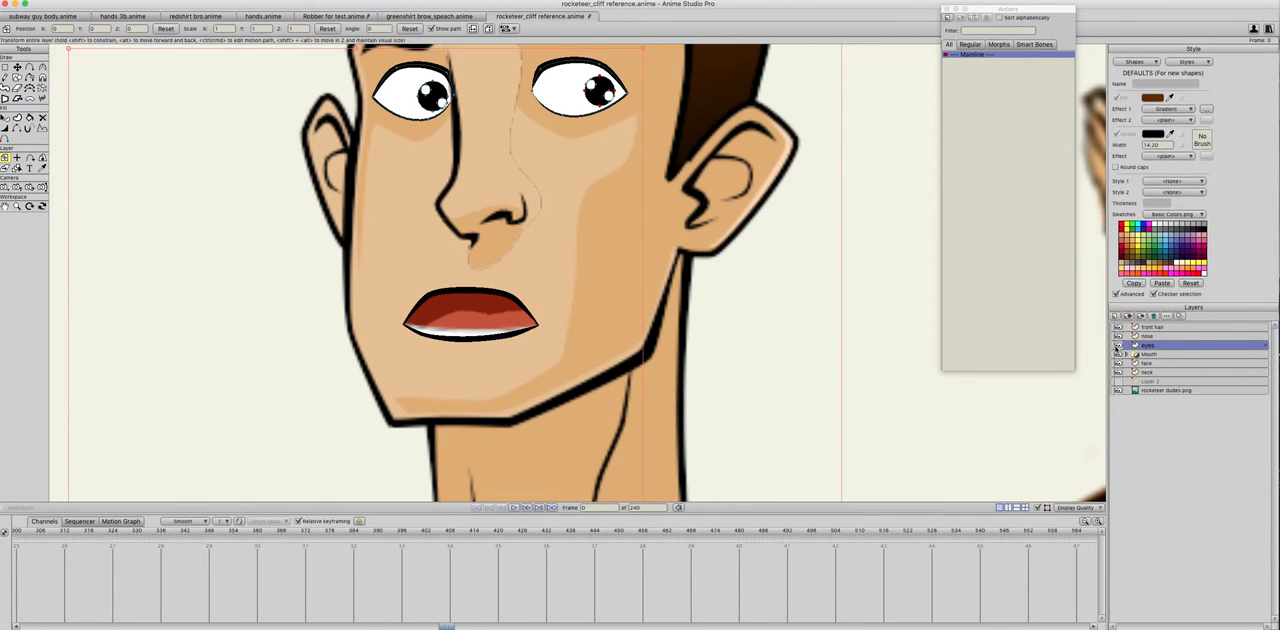
drag(700, 237, 659, 349)
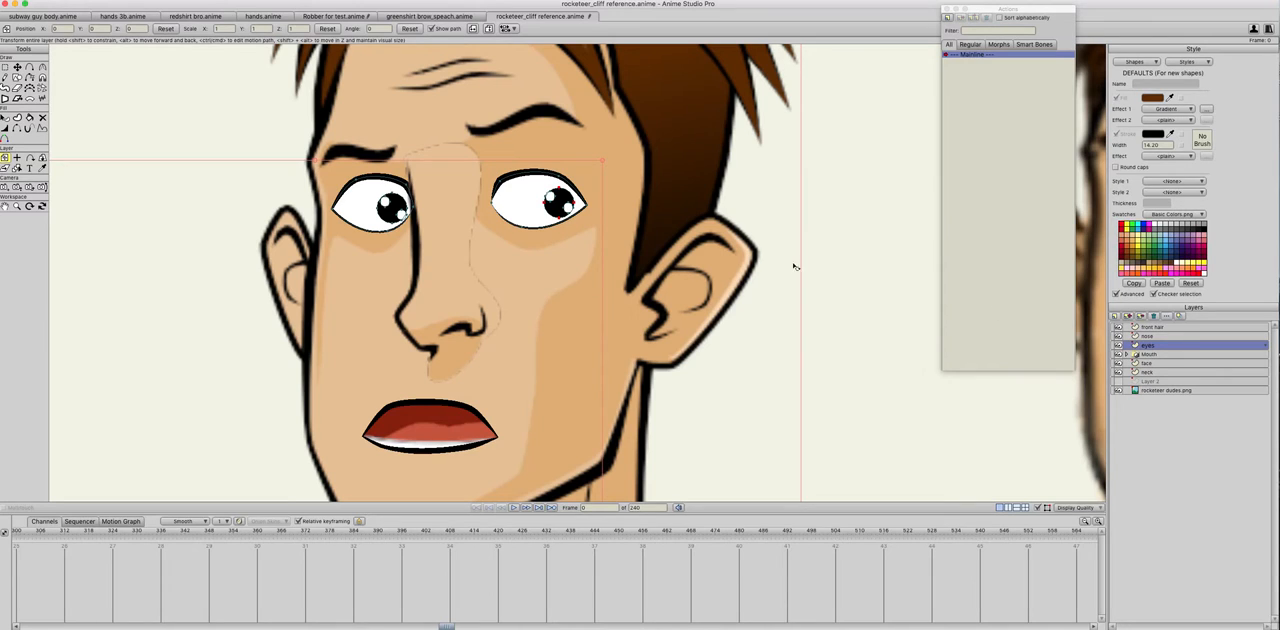
click(17, 66)
click(389, 203)
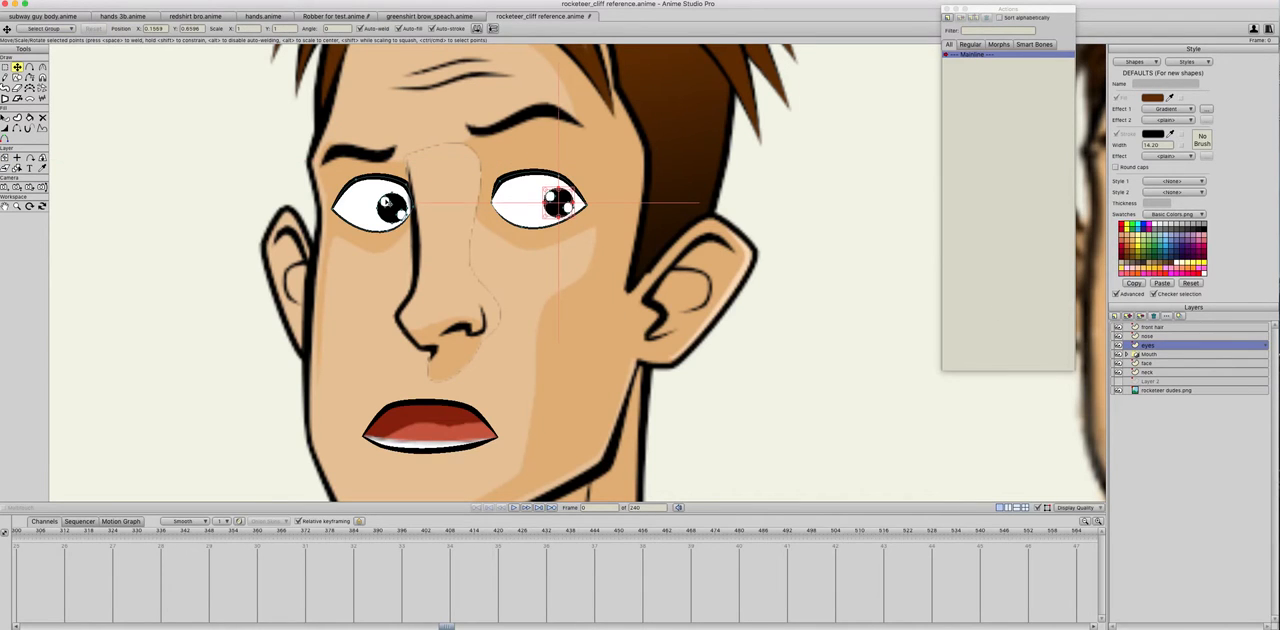
drag(568, 208, 562, 202)
shift+click(390, 205)
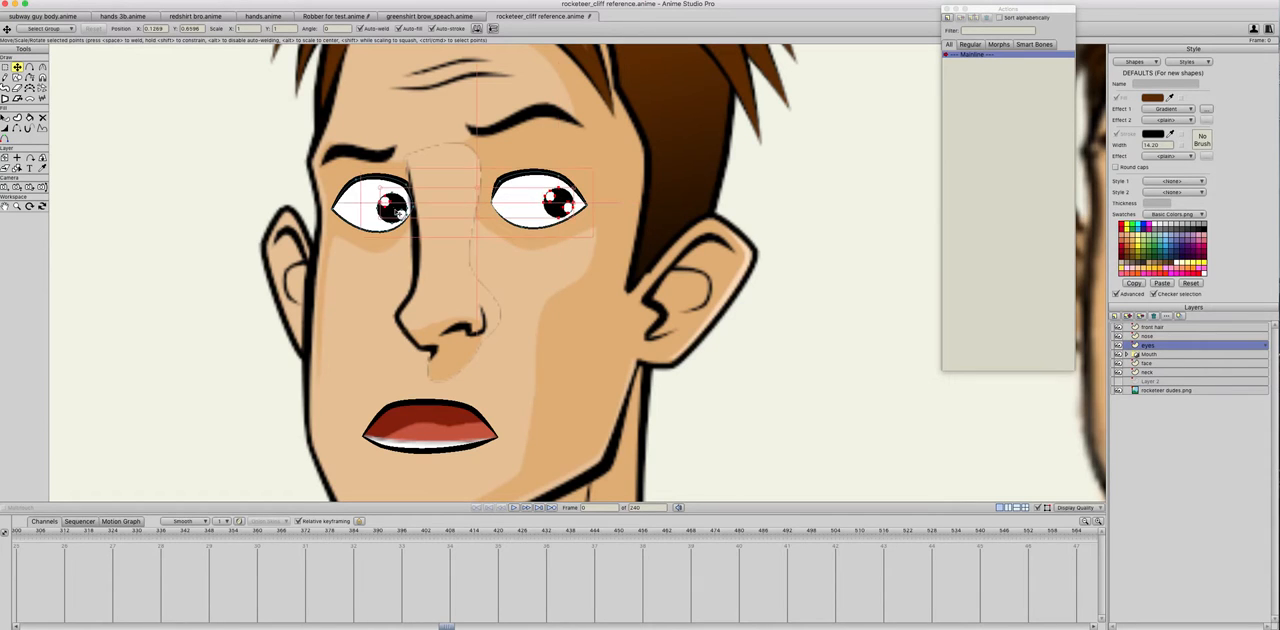
drag(401, 213, 405, 216)
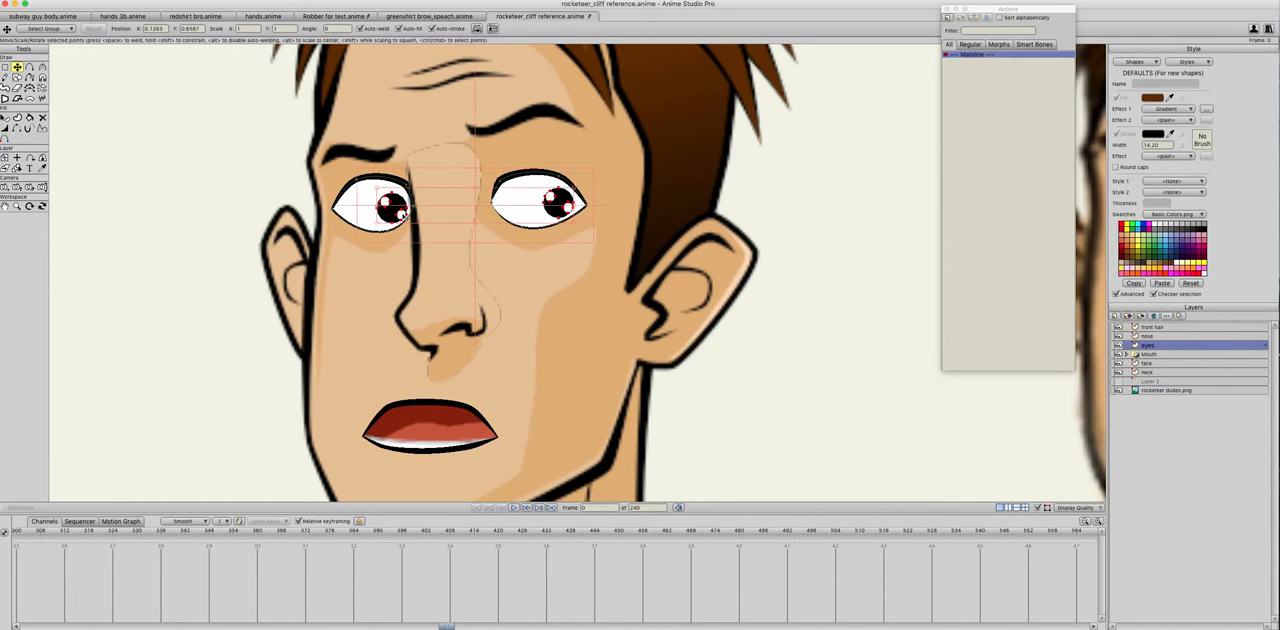
key(Delete)
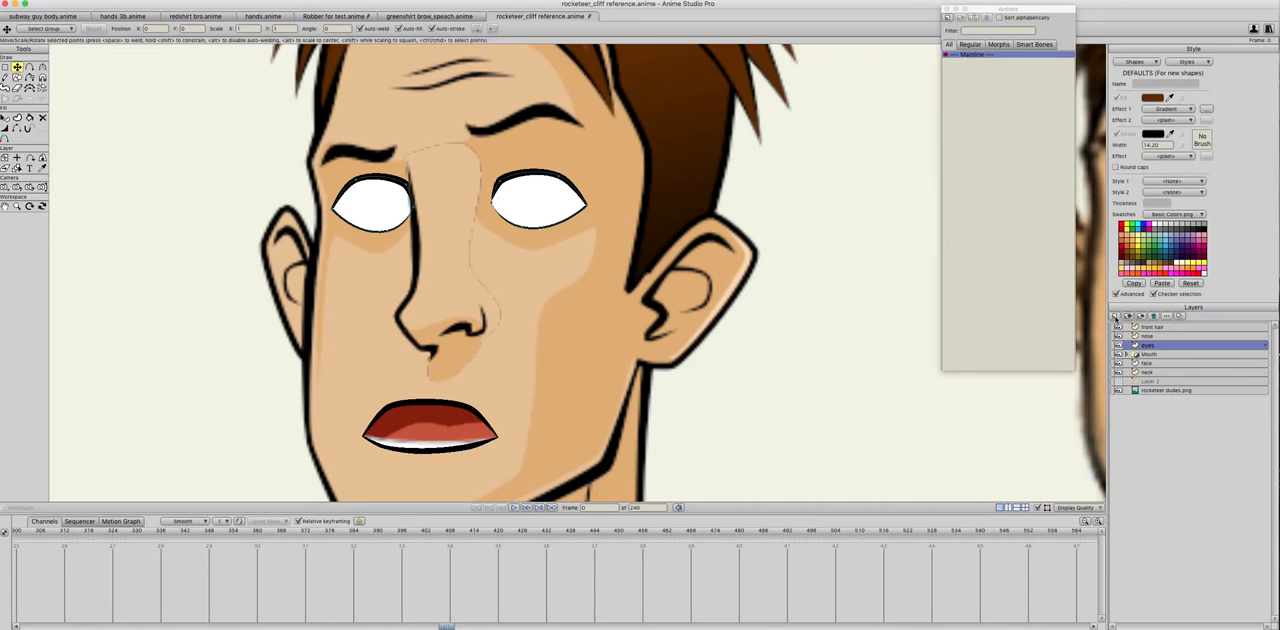
Step: Add a vector layer named "pupils" above the eyes layer and paste the cut pupils into it
click(1116, 317)
click(1117, 326)
text(eyeeba)
key(BackSpace)
key(BackSpace)
key(BackSpace)
key(BackSpace)
key(BackSpace)
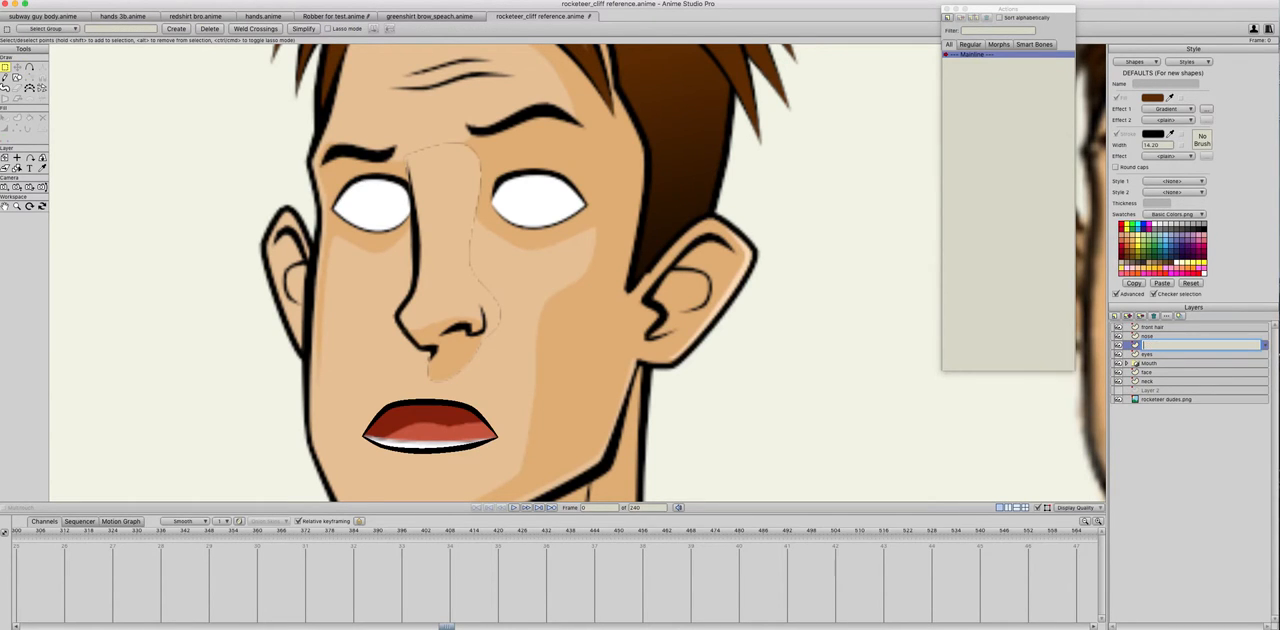
text(pupils)
key(Return)
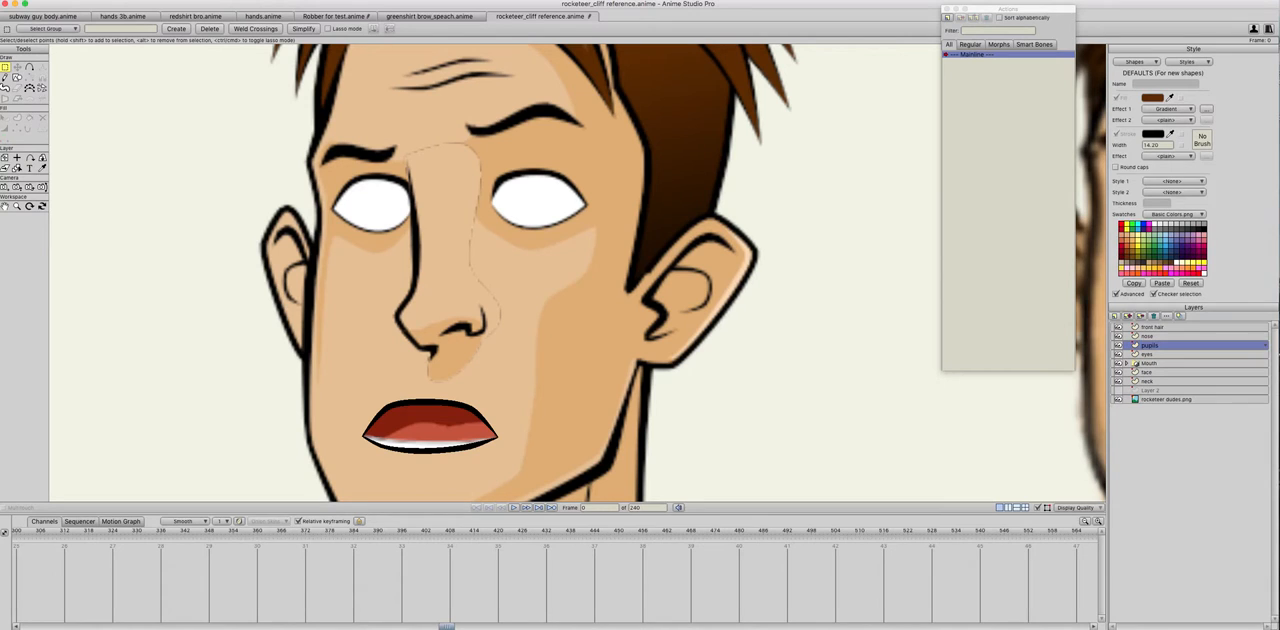
key(super+v)
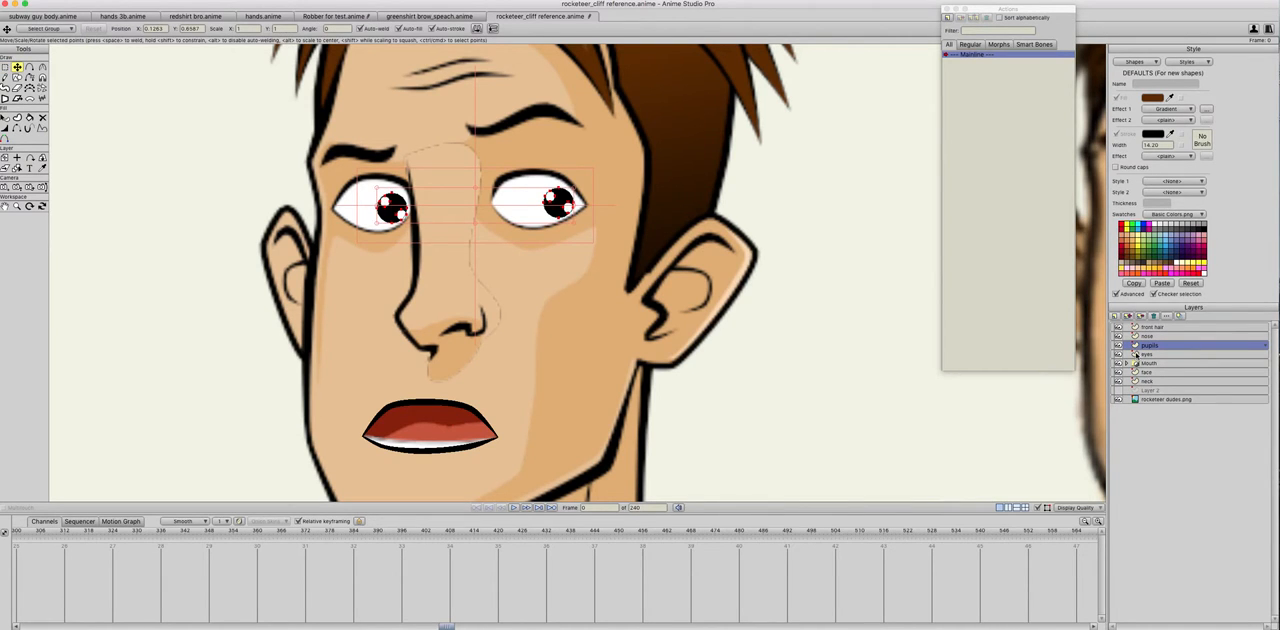
Step: Group the pupils and eyes layers together in a group named "eyes"
shift+click(1140, 355)
click(1121, 318)
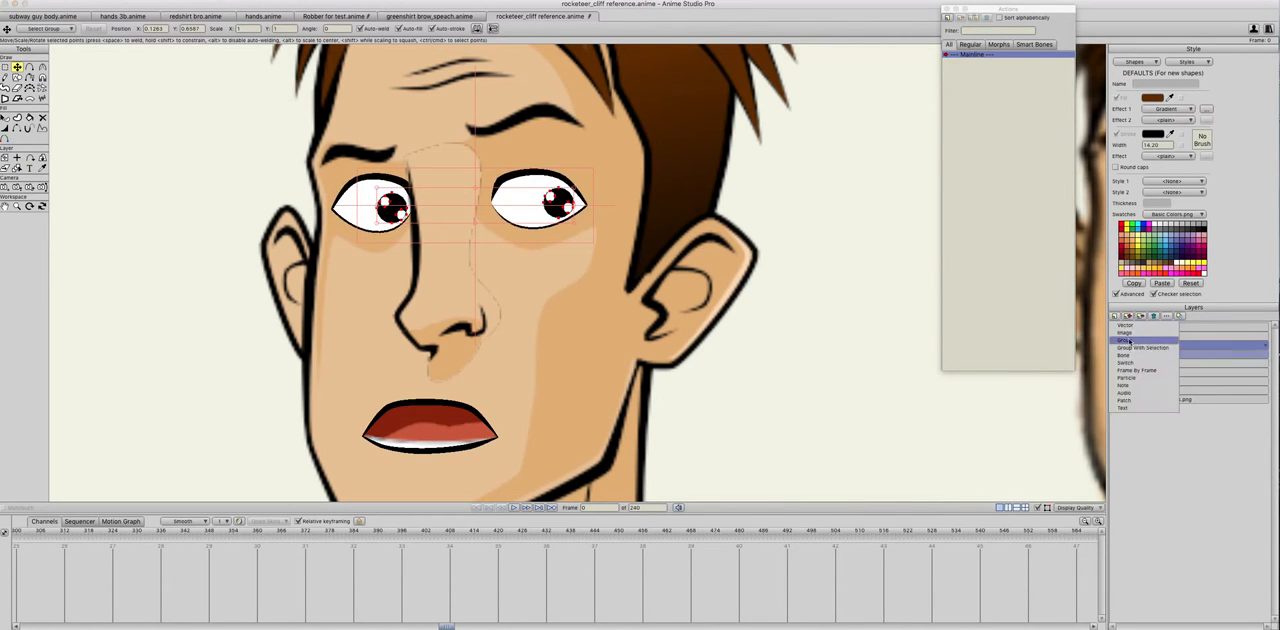
text(eyes)
key(Return)
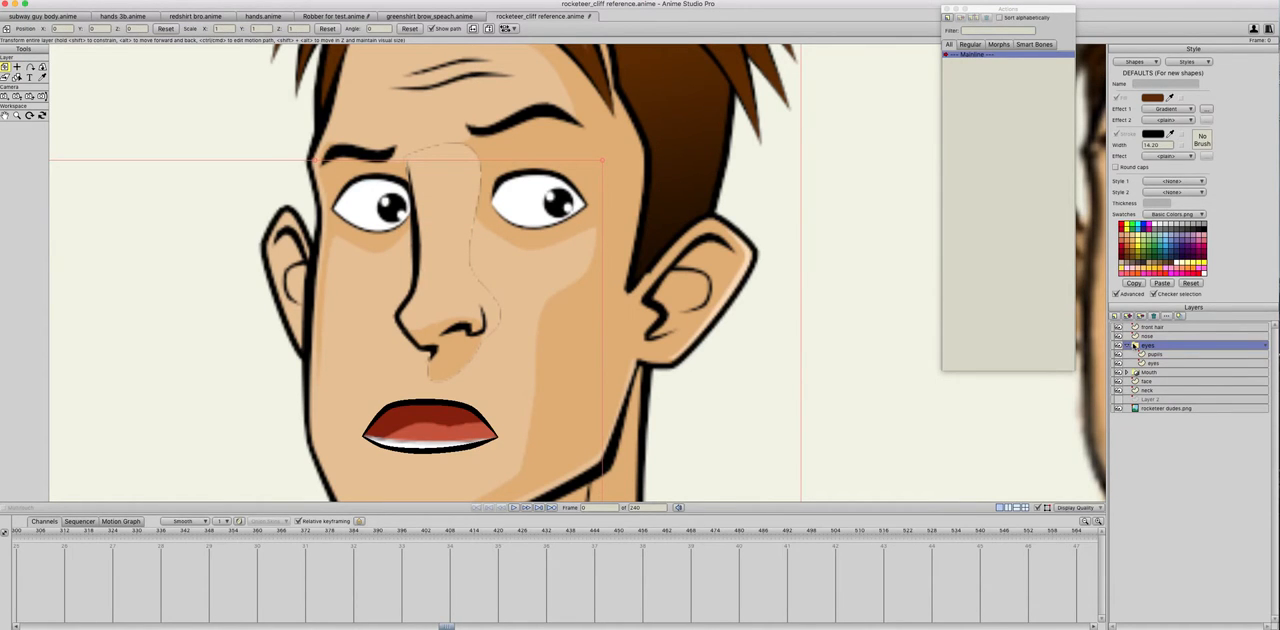
Step: Set the eyes group's masking to Hide all
click(887, 226)
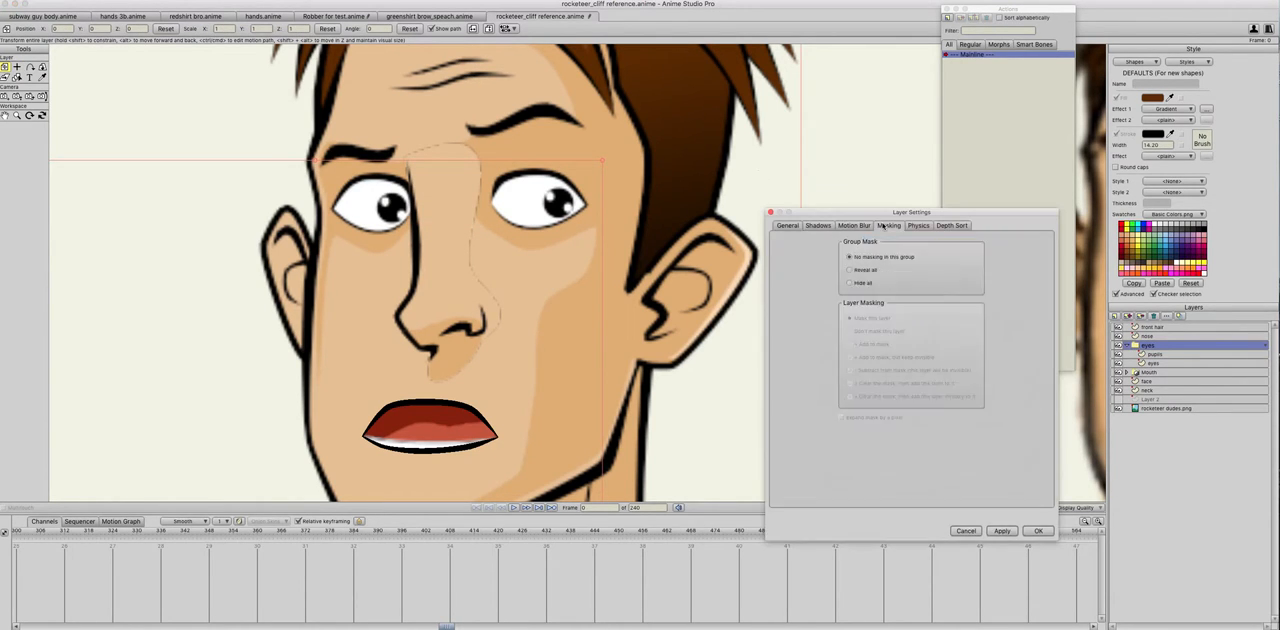
click(850, 284)
click(1038, 531)
Step: Set the inner eyes layer's masking to "+ Add to mask" with Exclude strokes enabled
click(1150, 363)
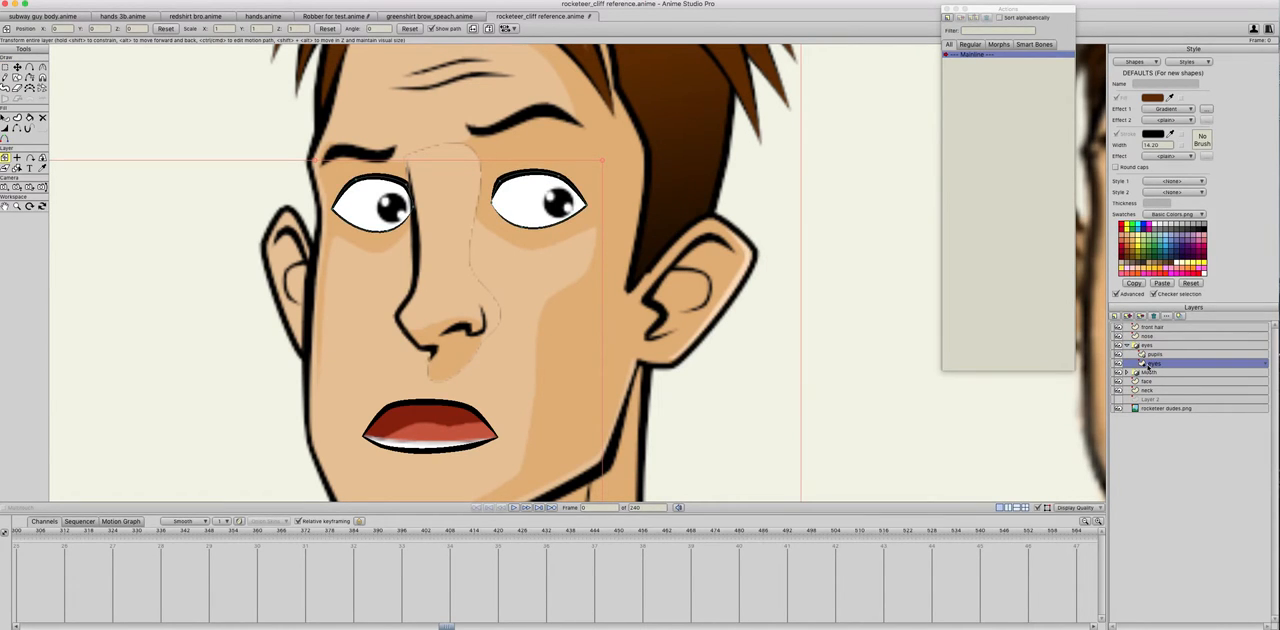
double_click(1150, 364)
click(889, 226)
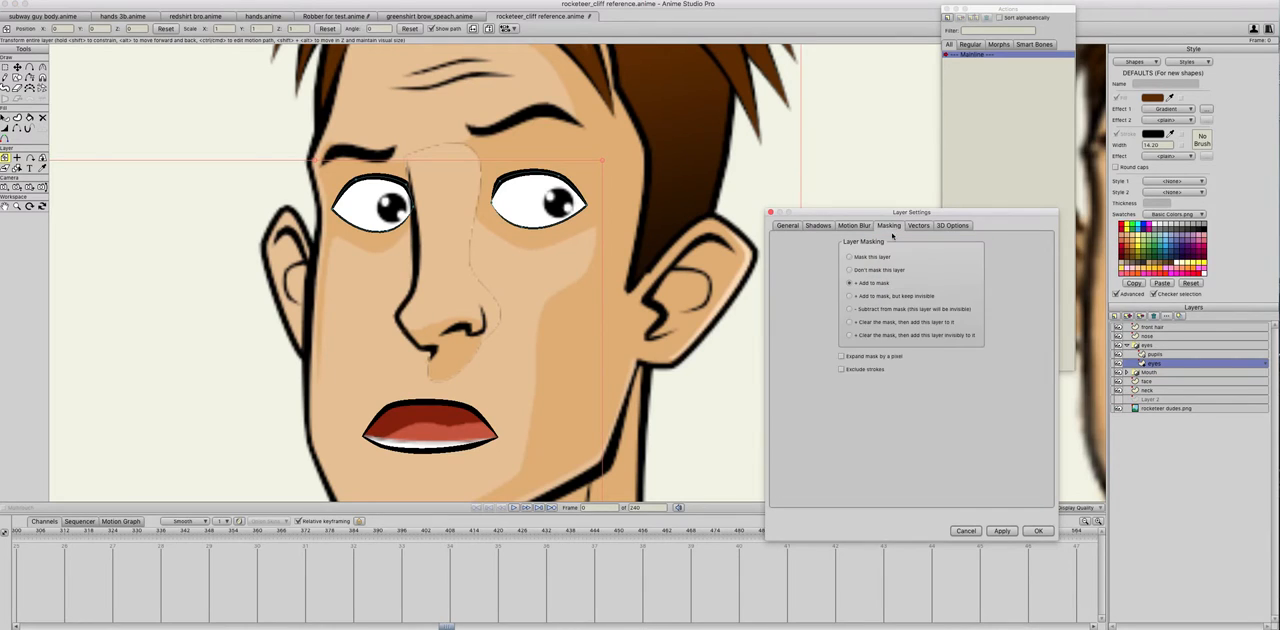
click(841, 370)
click(1038, 532)
Step: Move the pupils around inside the eye whites to test the mask, leaving them near the centre of both eyes
click(1166, 354)
click(17, 66)
mouse_move(401, 216)
mouse_down()
mouse_move(410, 224)
mouse_move(366, 236)
mouse_move(348, 210)
mouse_move(392, 215)
mouse_move(390, 190)
mouse_move(370, 230)
mouse_move(310, 215)
mouse_move(436, 218)
mouse_move(386, 188)
mouse_move(381, 212)
mouse_move(358, 215)
mouse_move(415, 218)
mouse_move(406, 213)
mouse_up()
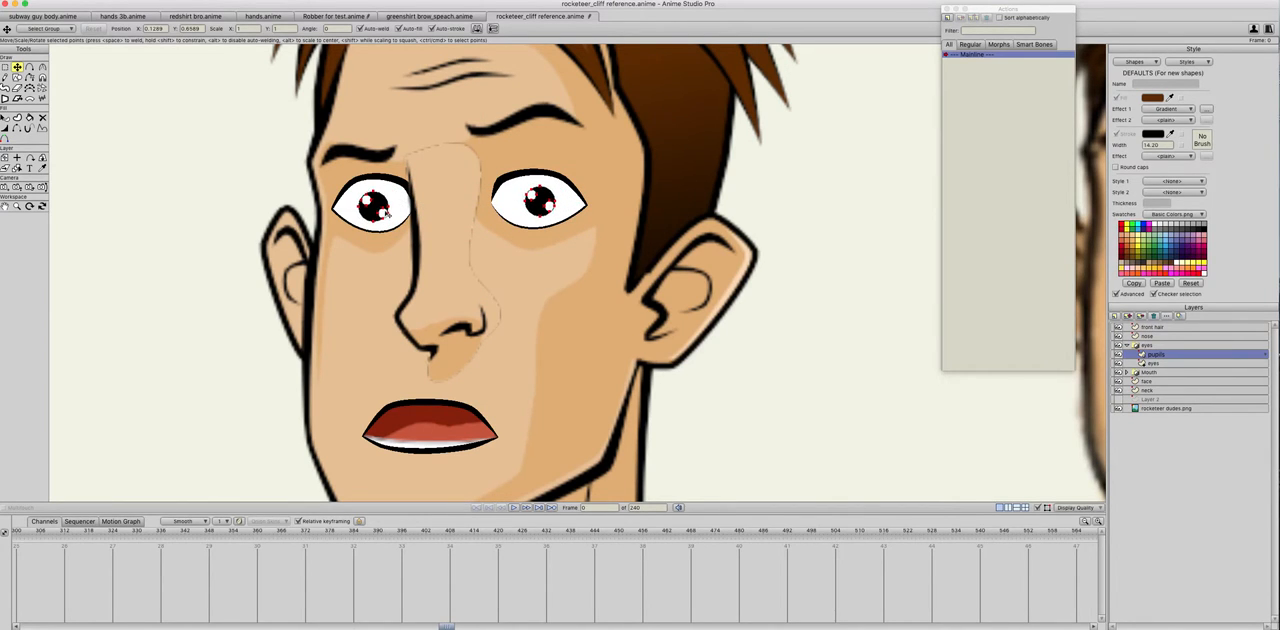
drag(393, 212, 394, 213)
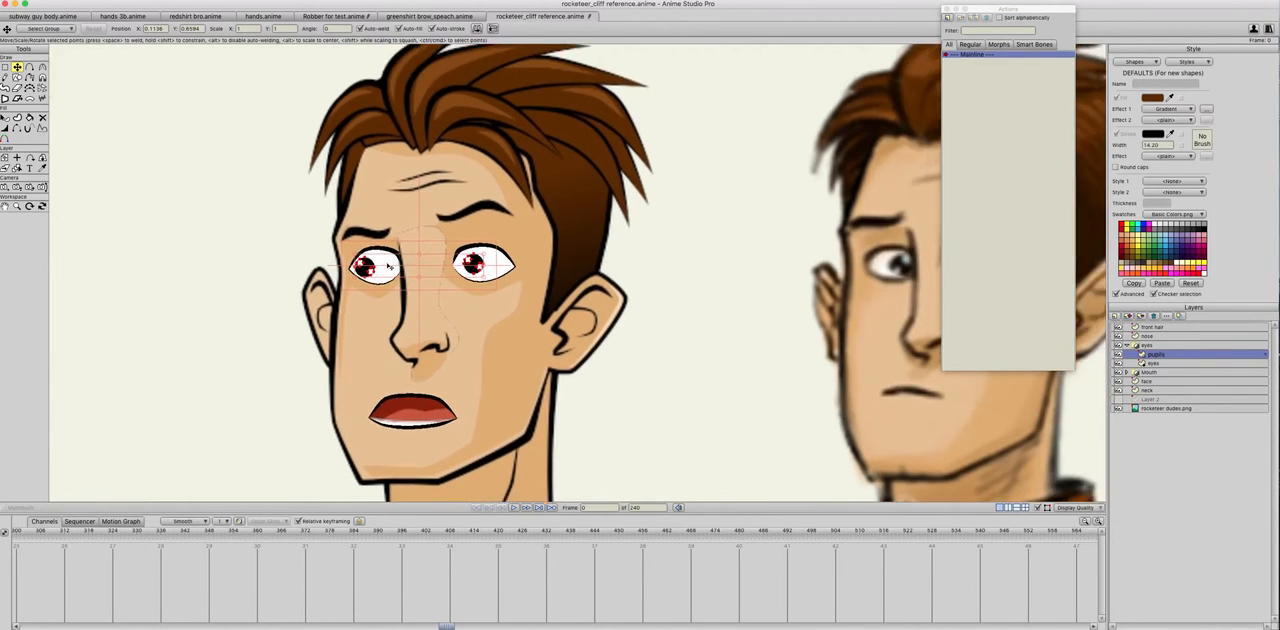
drag(405, 281, 352, 240)
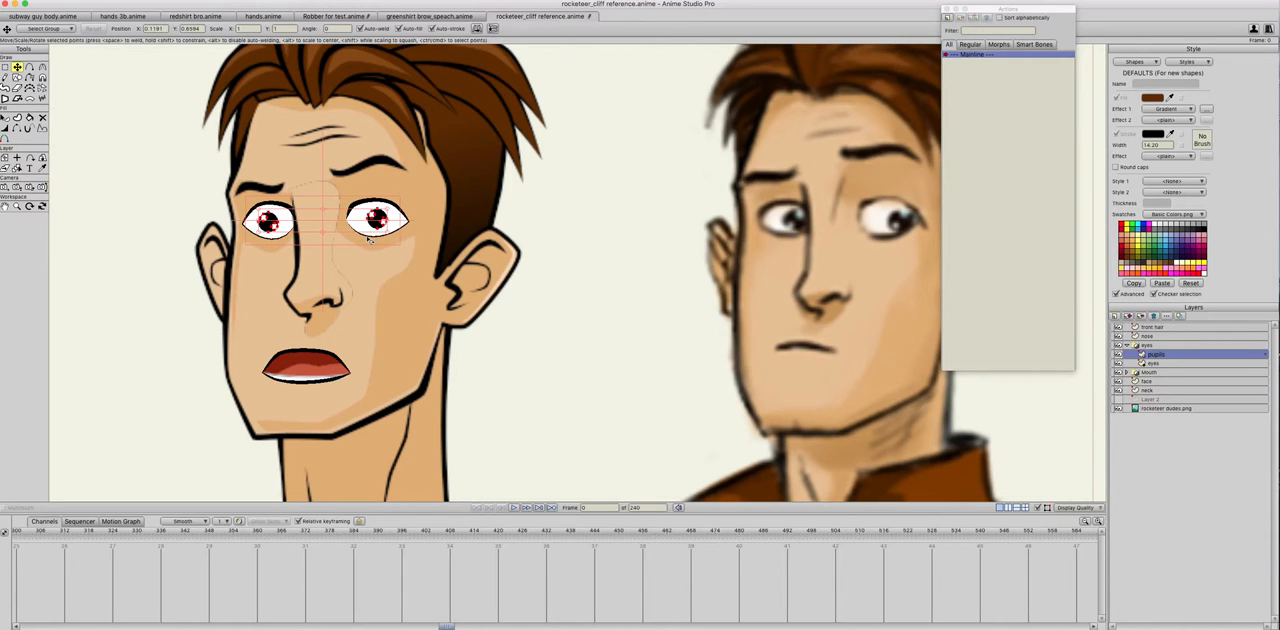
scroll(357, 300, down, 1)
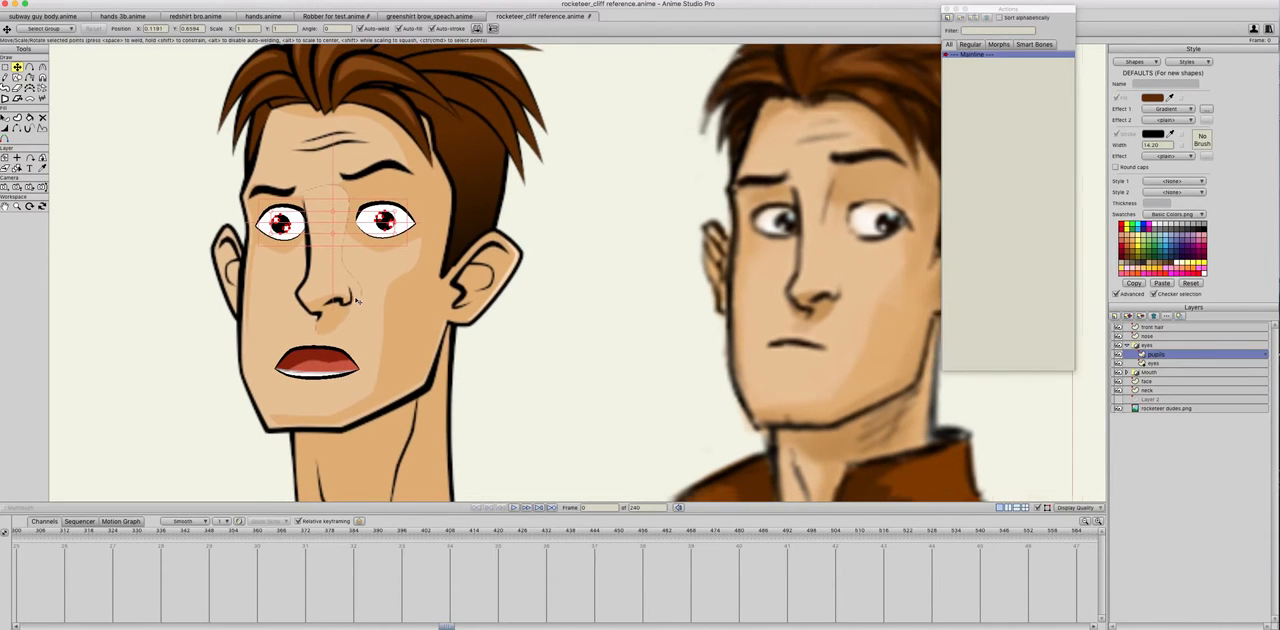
Step: Collapse the eyes group and group the layers from front hair through face in a new group named "Head"
click(1146, 345)
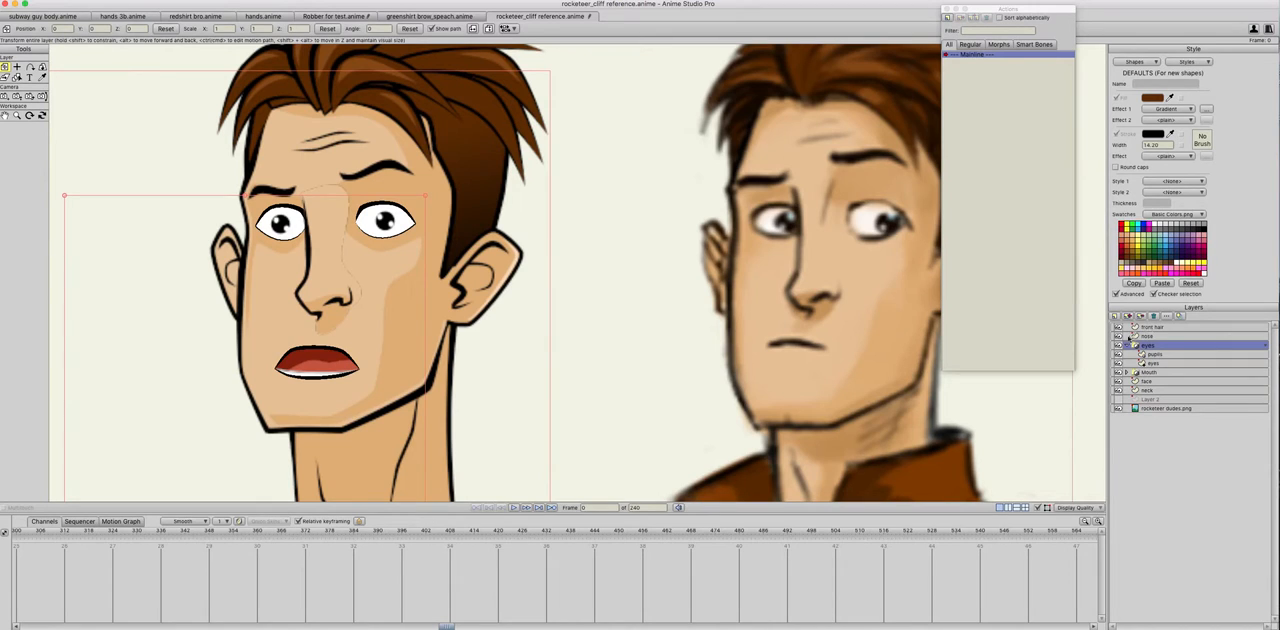
click(1127, 345)
click(1150, 328)
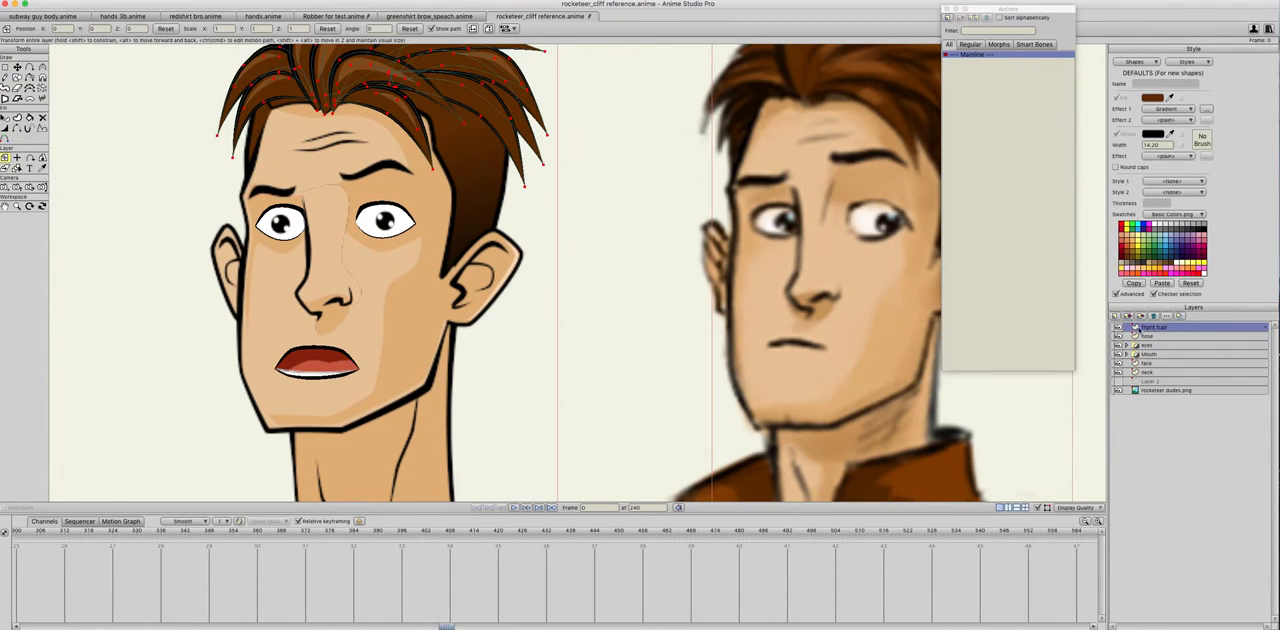
shift+click(1148, 371)
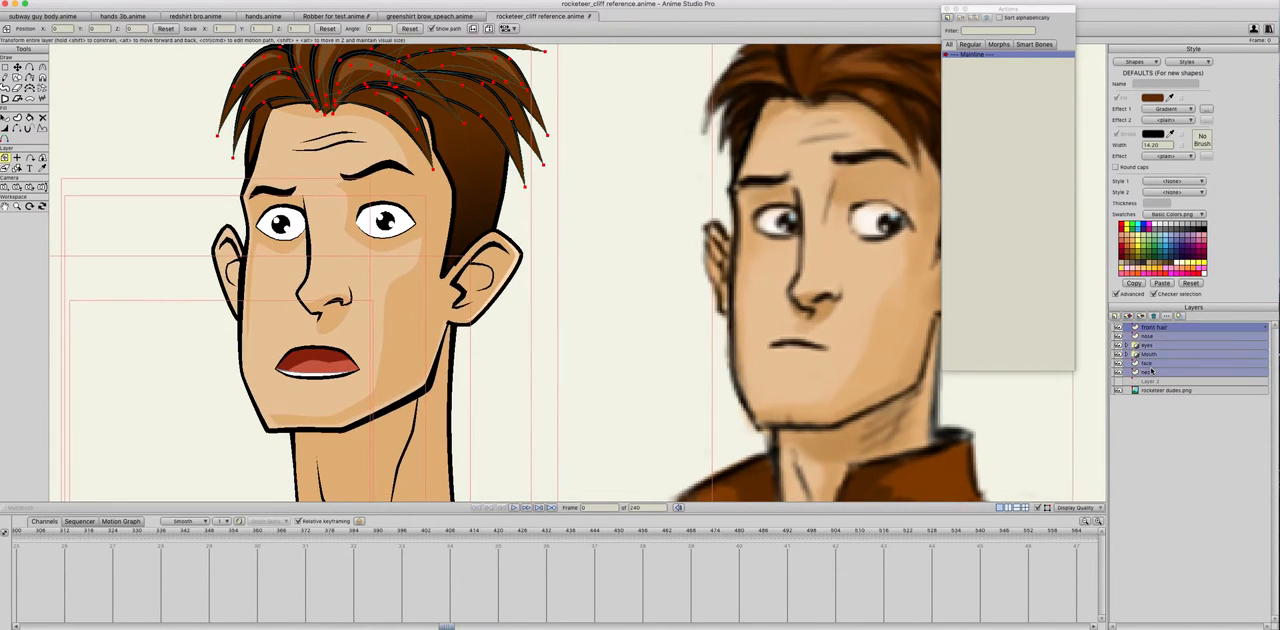
super+click(1151, 371)
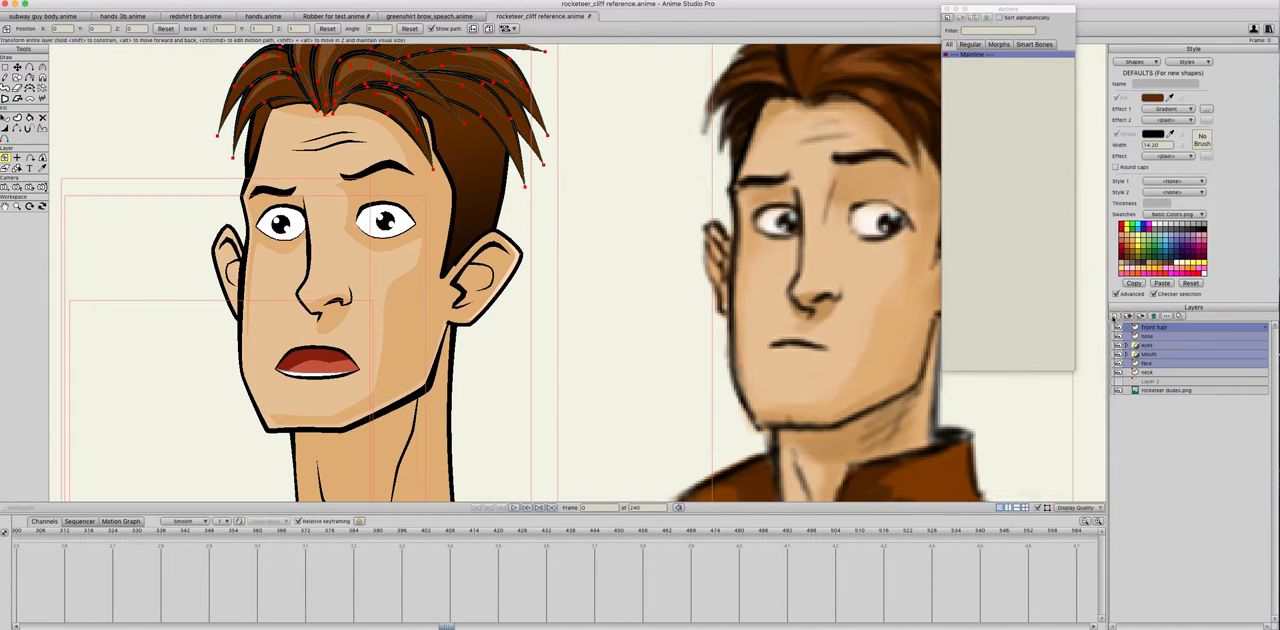
click(1114, 316)
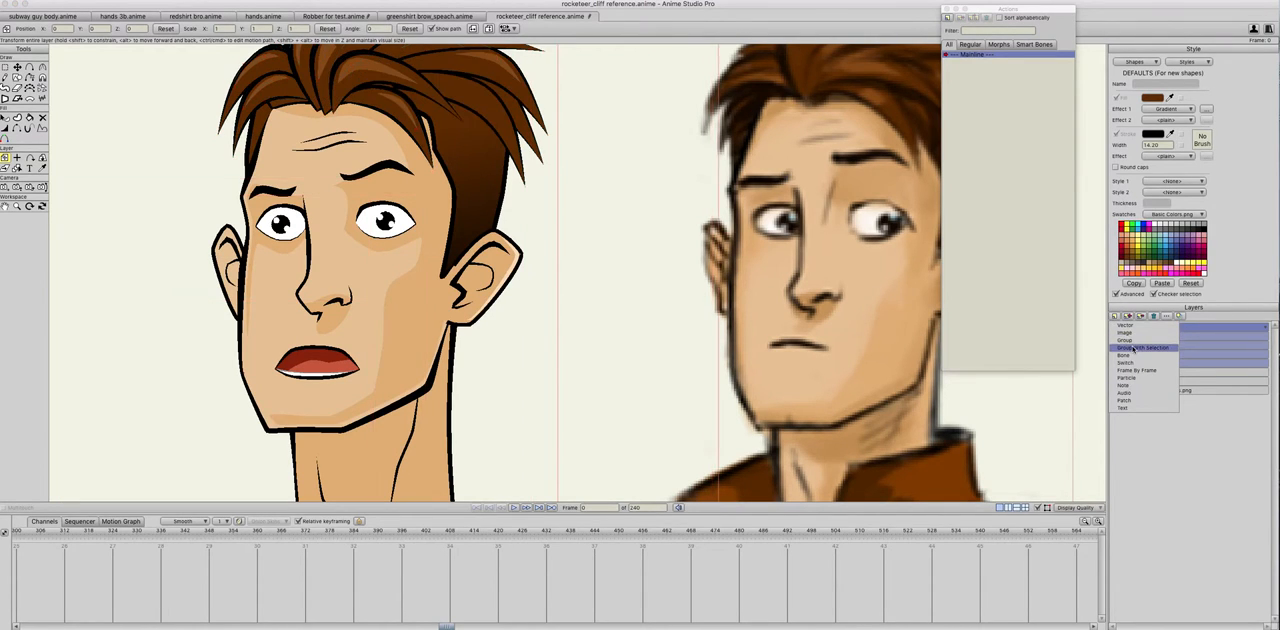
click(1133, 348)
text(Head)
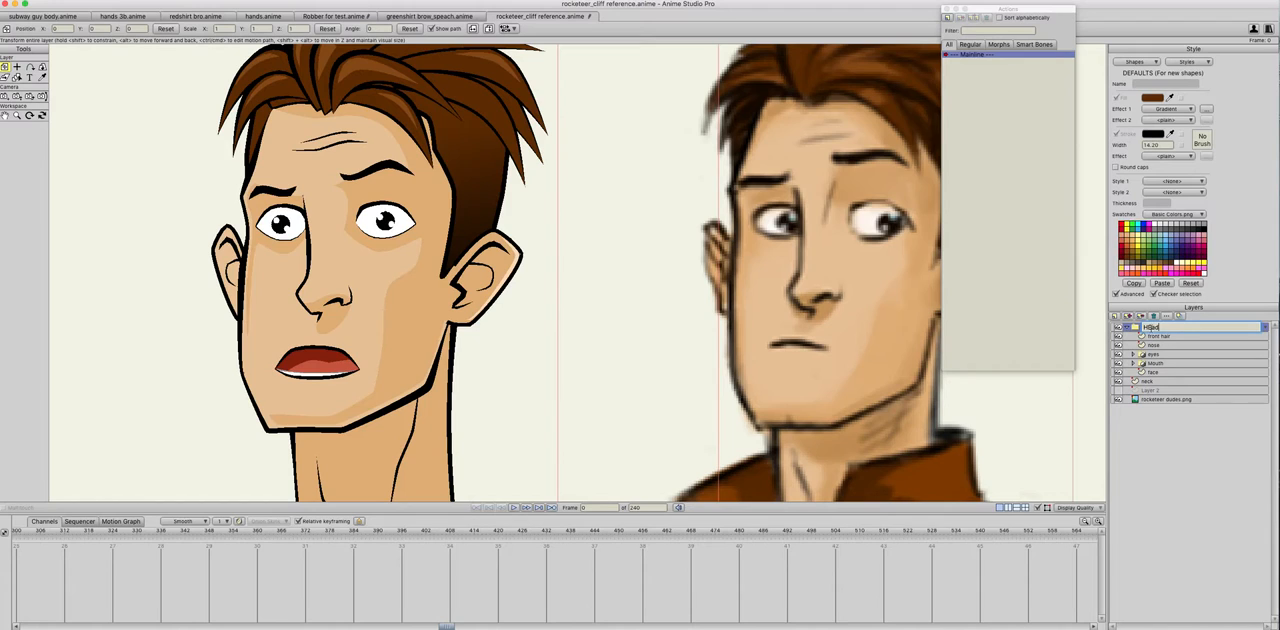
key(Return)
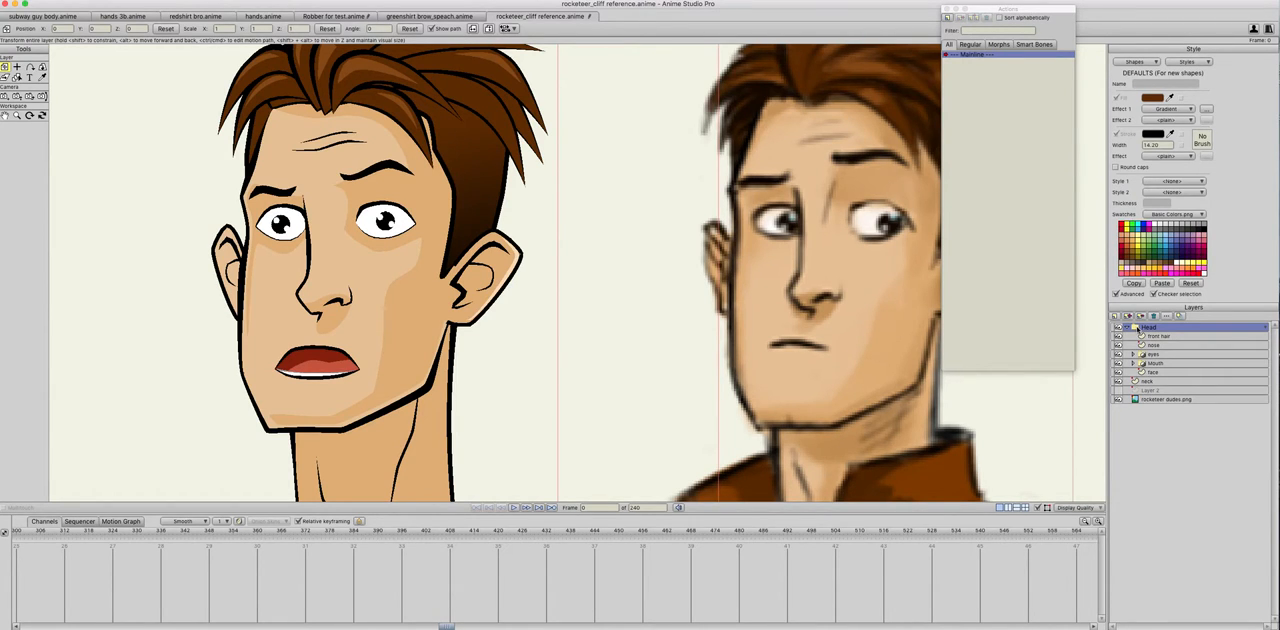
Step: Convert the Head group to a bone layer and add an upright bone in the empty area beside the face
click(1136, 327)
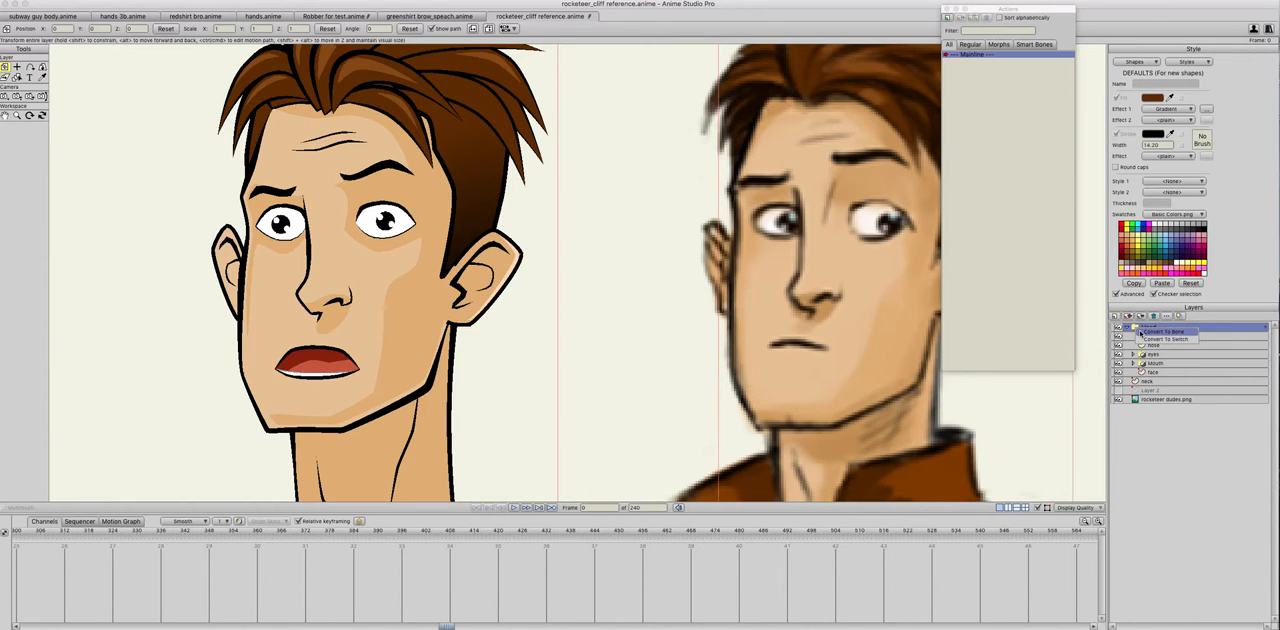
click(1142, 332)
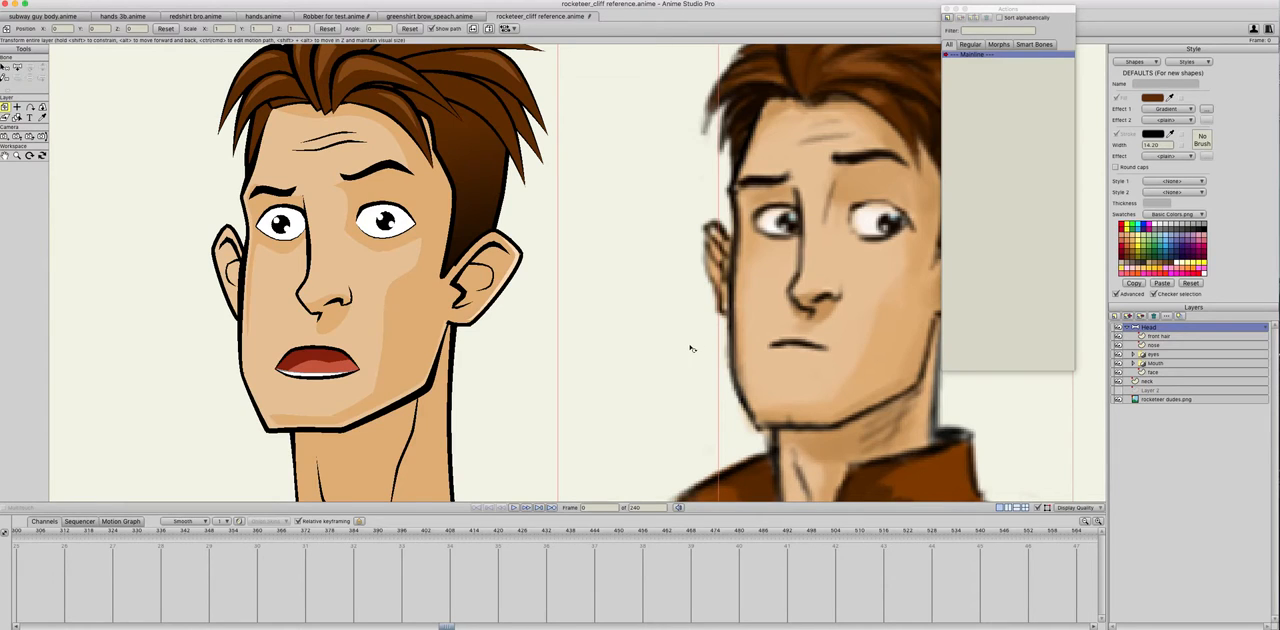
scroll(694, 350, down, 3)
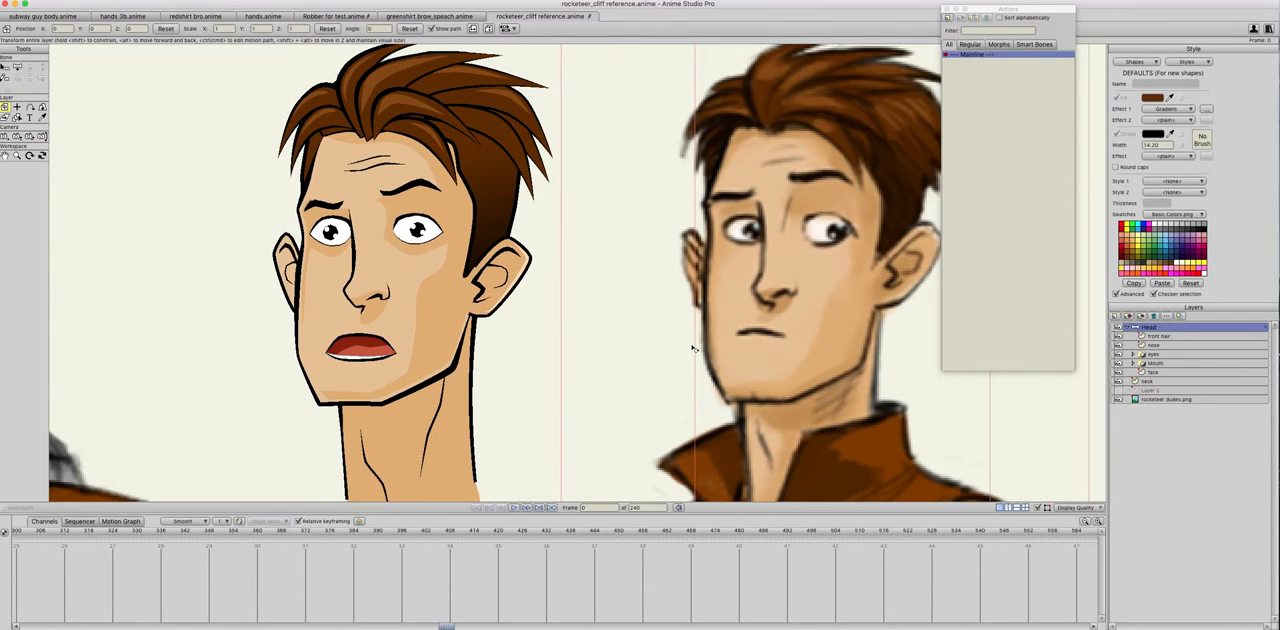
click(17, 66)
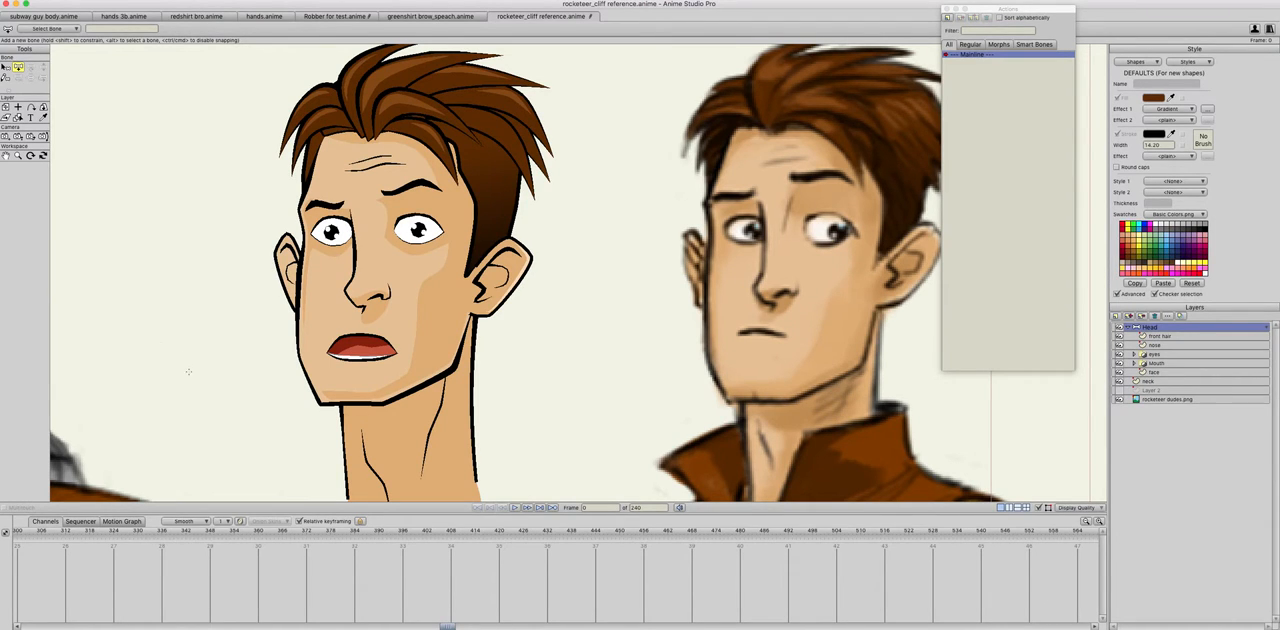
drag(153, 358, 153, 271)
Step: Enable angle constraints on the new bone, name it "ooo" and show its label
click(6, 67)
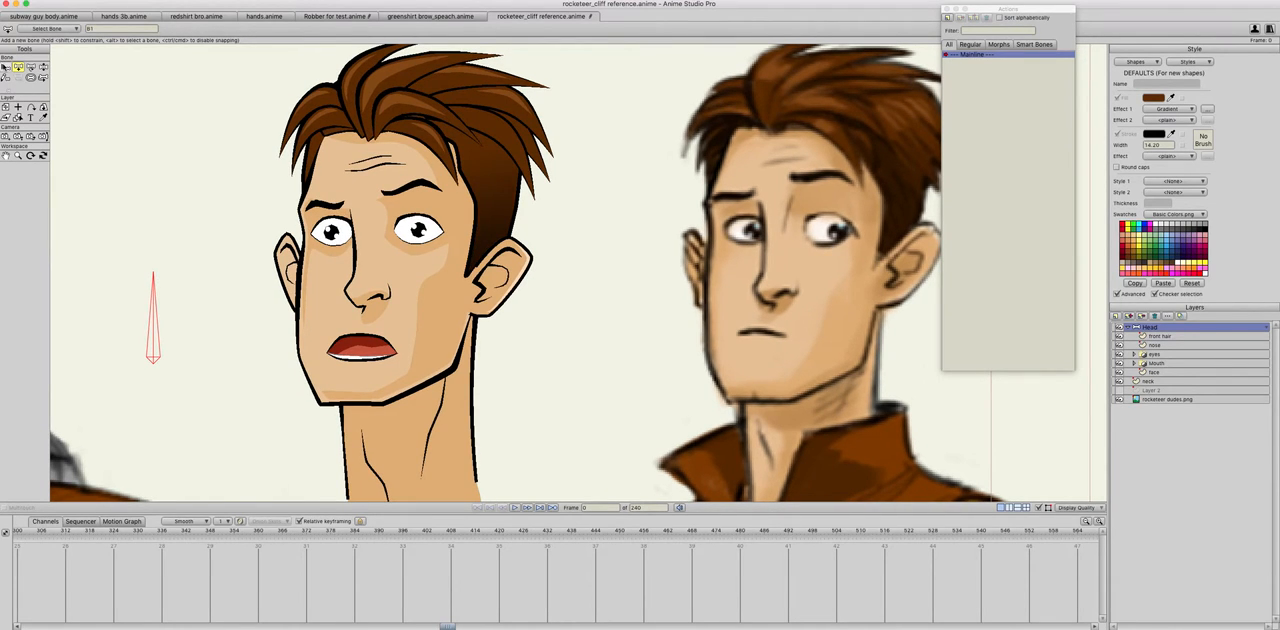
click(155, 343)
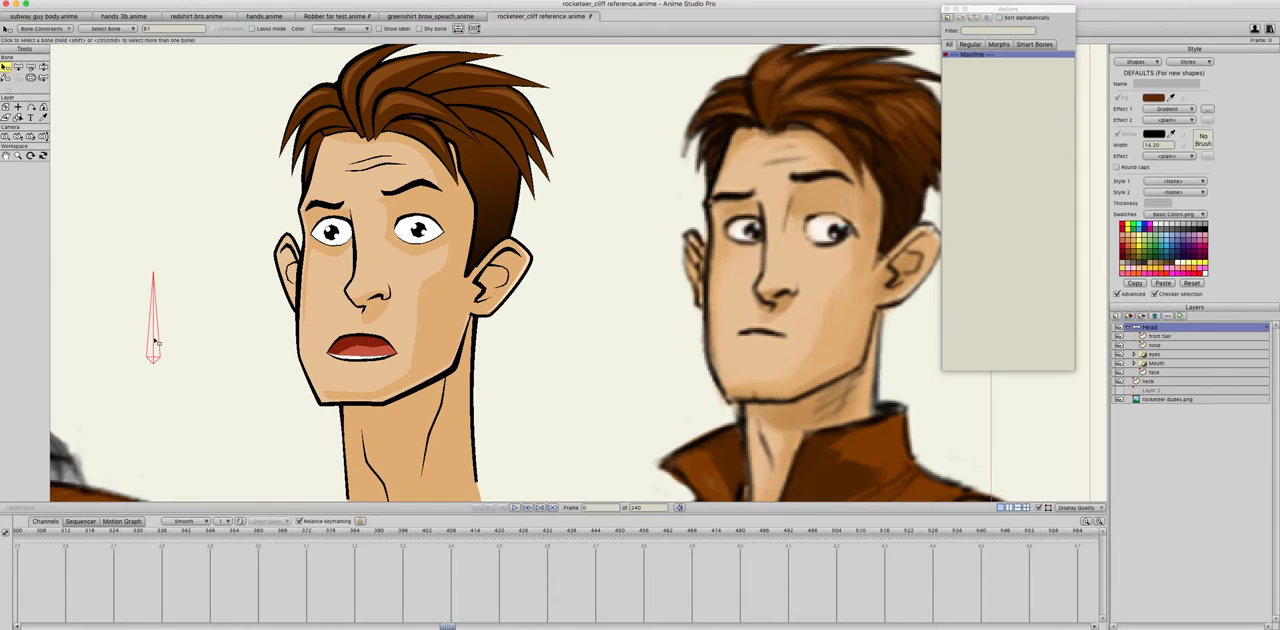
click(48, 28)
click(26, 41)
click(165, 29)
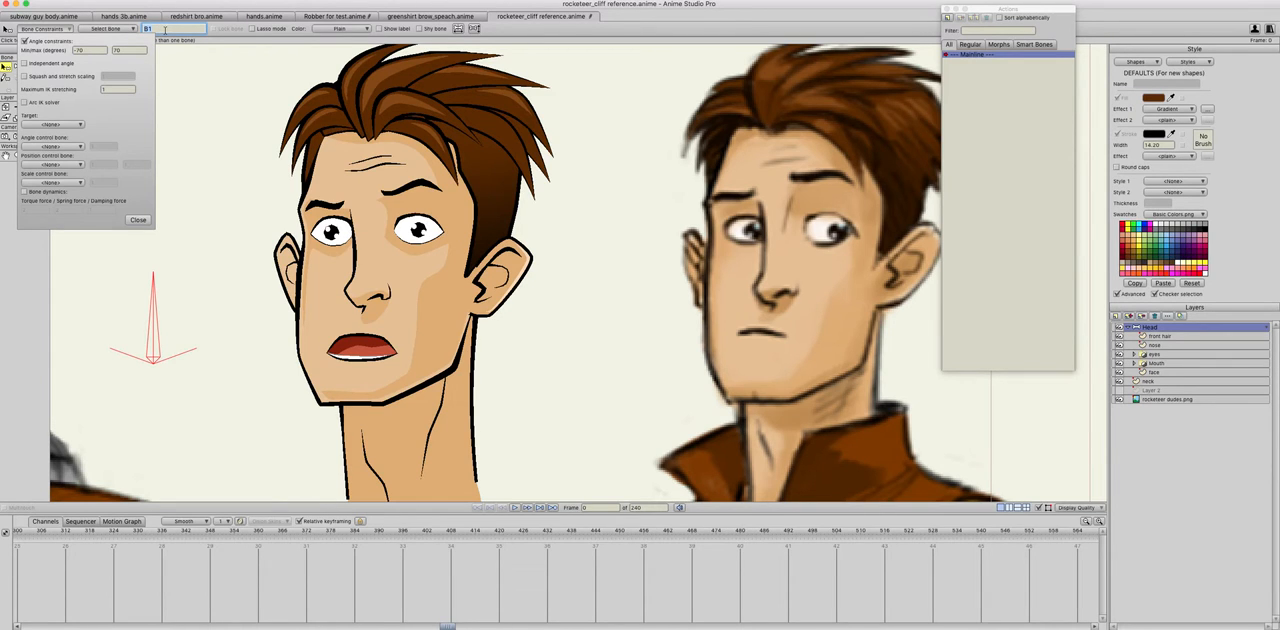
text(ooo)
click(137, 222)
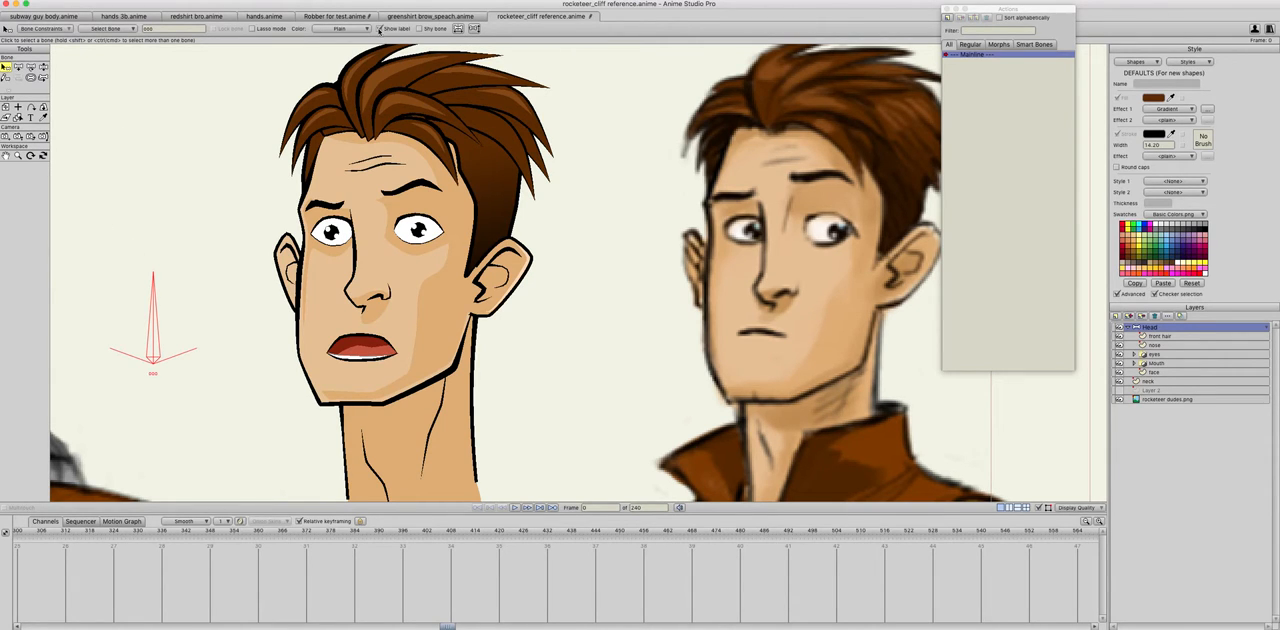
Step: Reduce the ooo bone's strength to remove its influence on the face, and move the bone slightly closer to the head
click(31, 77)
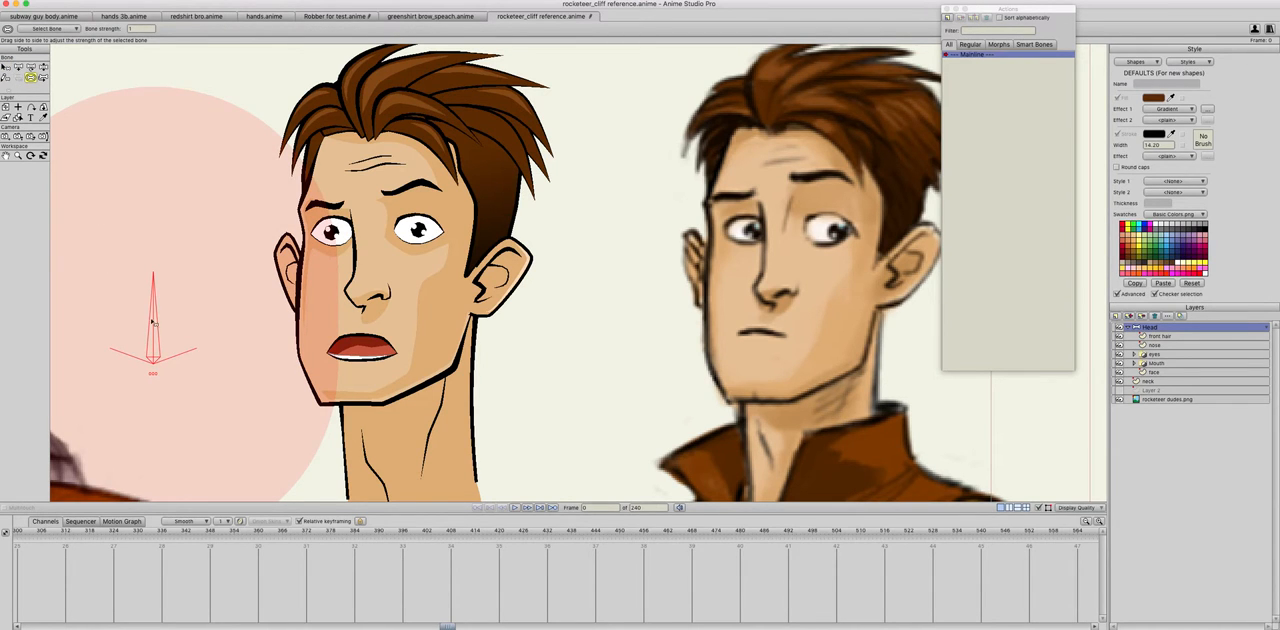
click(43, 77)
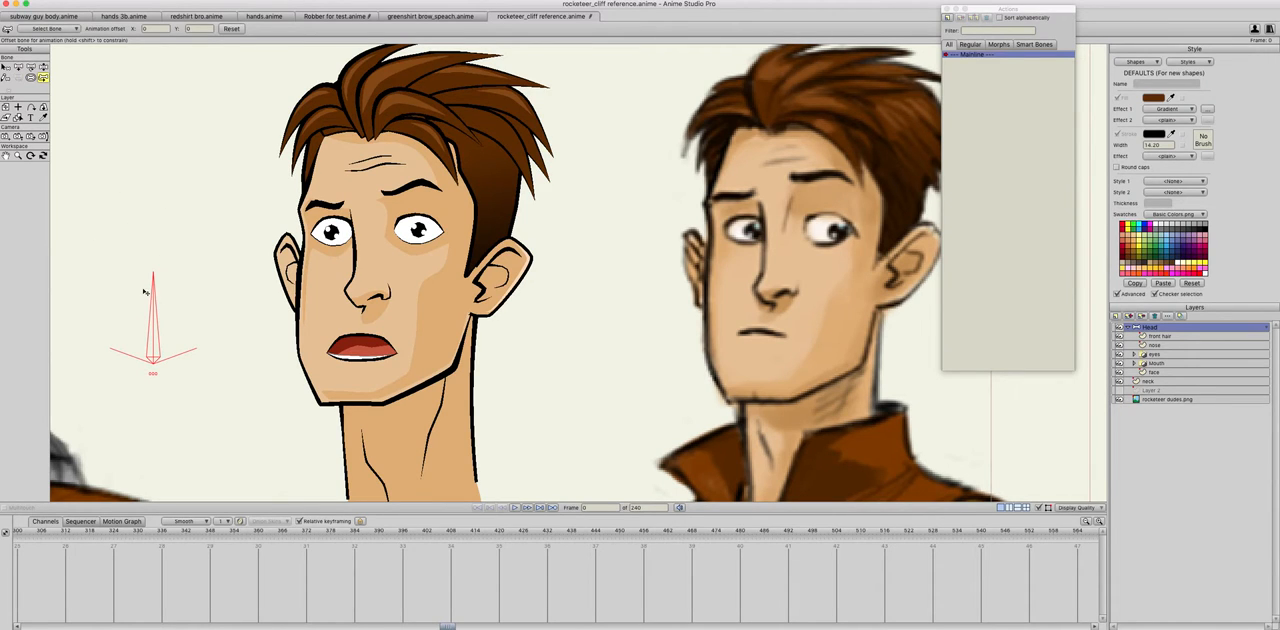
click(18, 66)
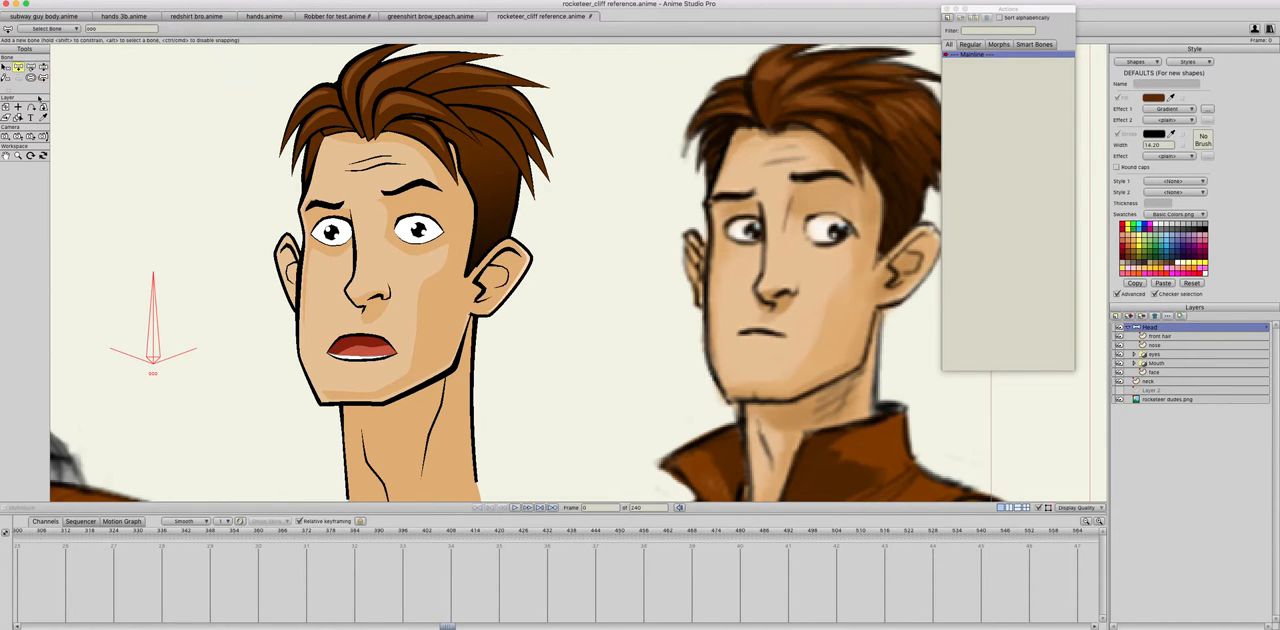
key(t)
drag(155, 358, 179, 349)
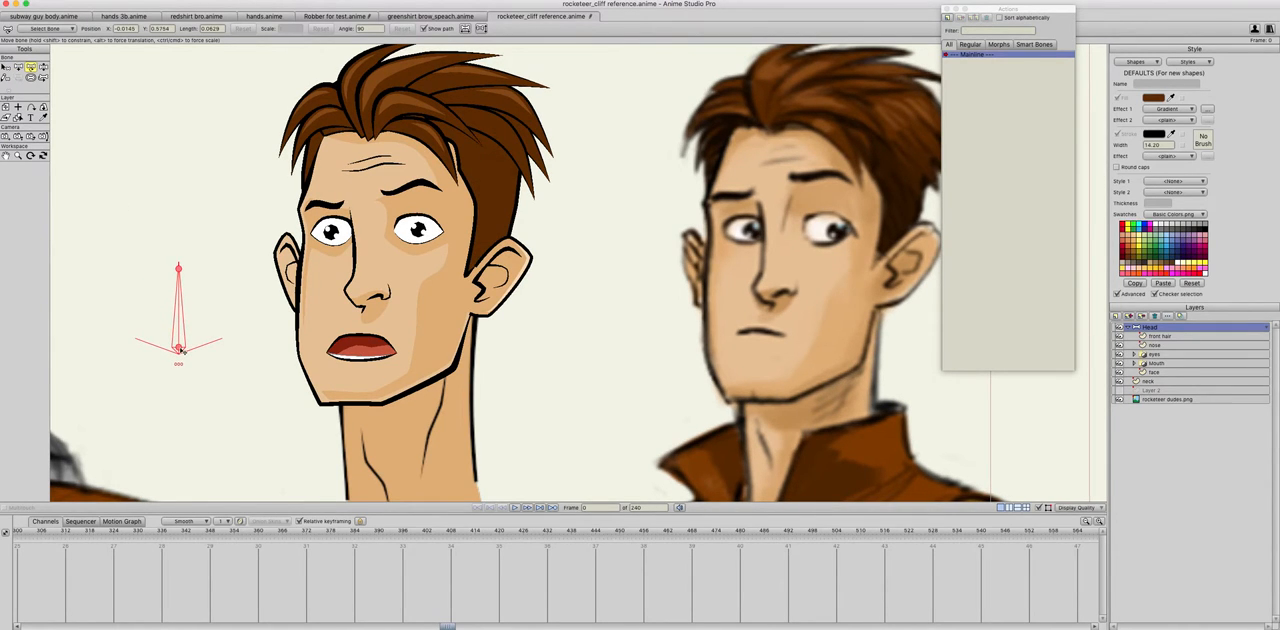
Step: Return to the start of the timeline and create a new action named "ooo" for the bone
drag(18, 530, 14, 531)
drag(411, 627, 24, 625)
click(24, 532)
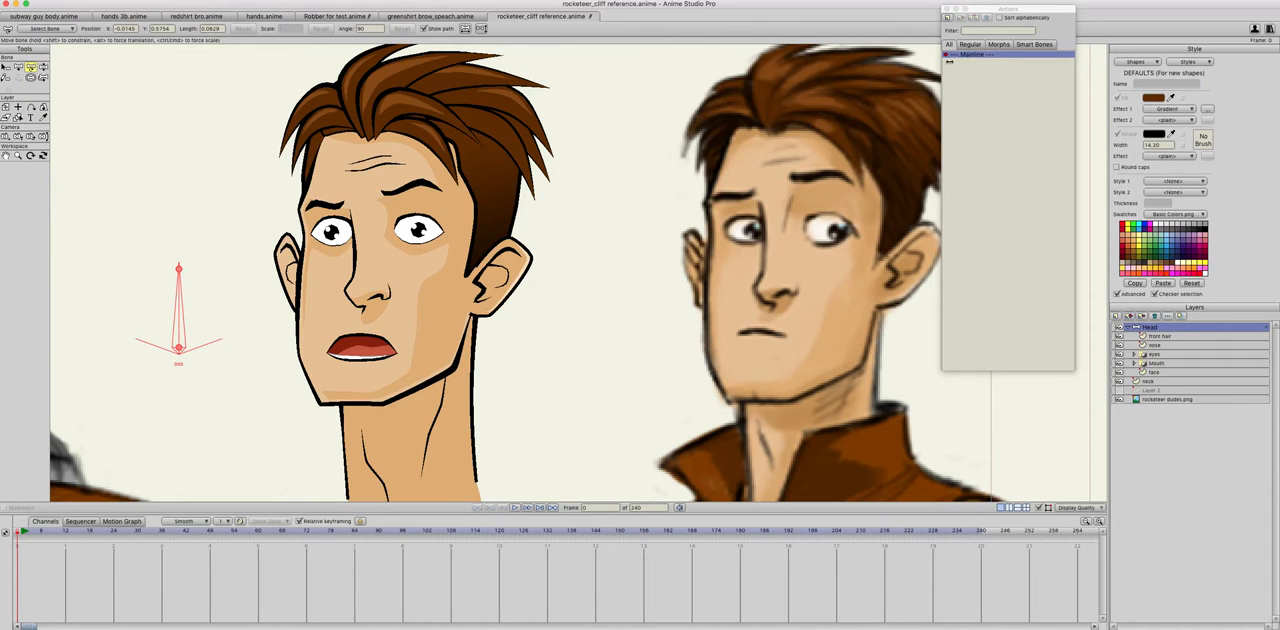
click(948, 19)
text(ooo)
key(Return)
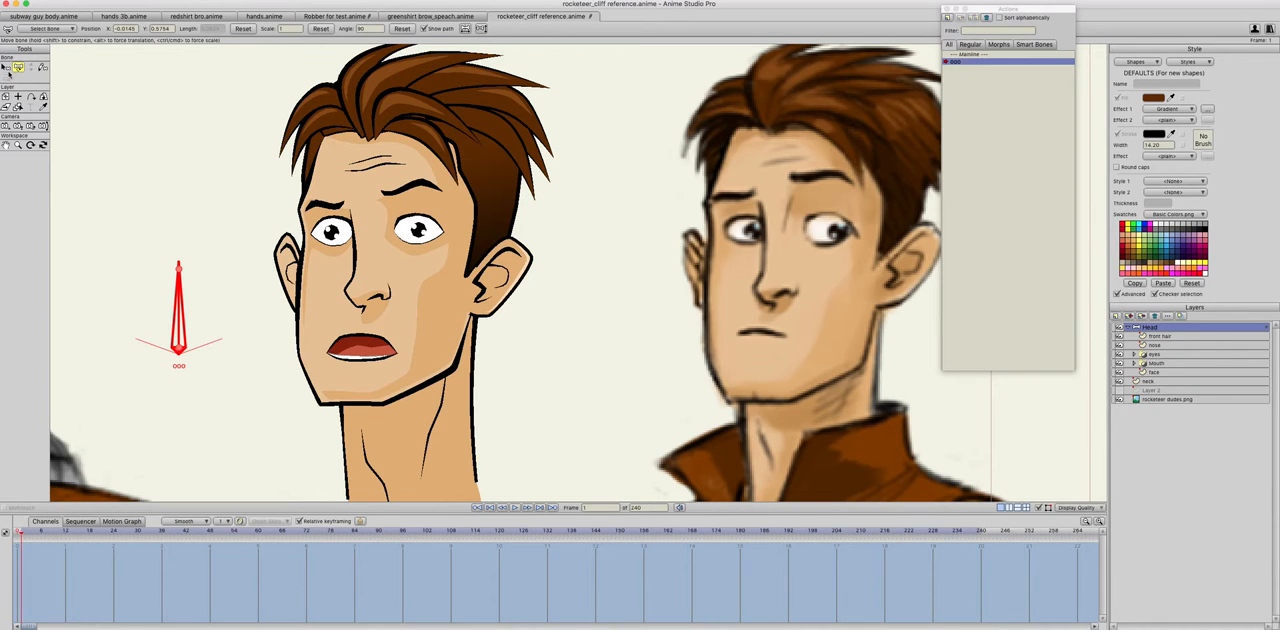
Step: In the ooo action, reshape the mouth layer's points at frame 1 into a small, round, open mouth
click(1135, 364)
key(t)
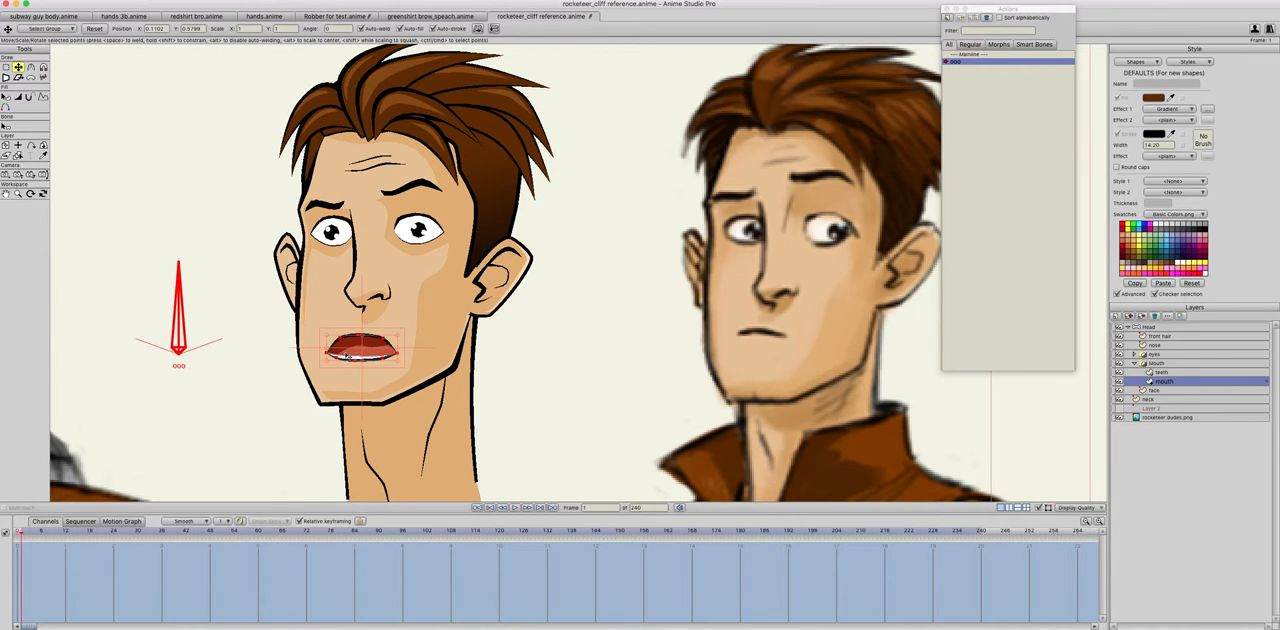
drag(398, 352, 348, 336)
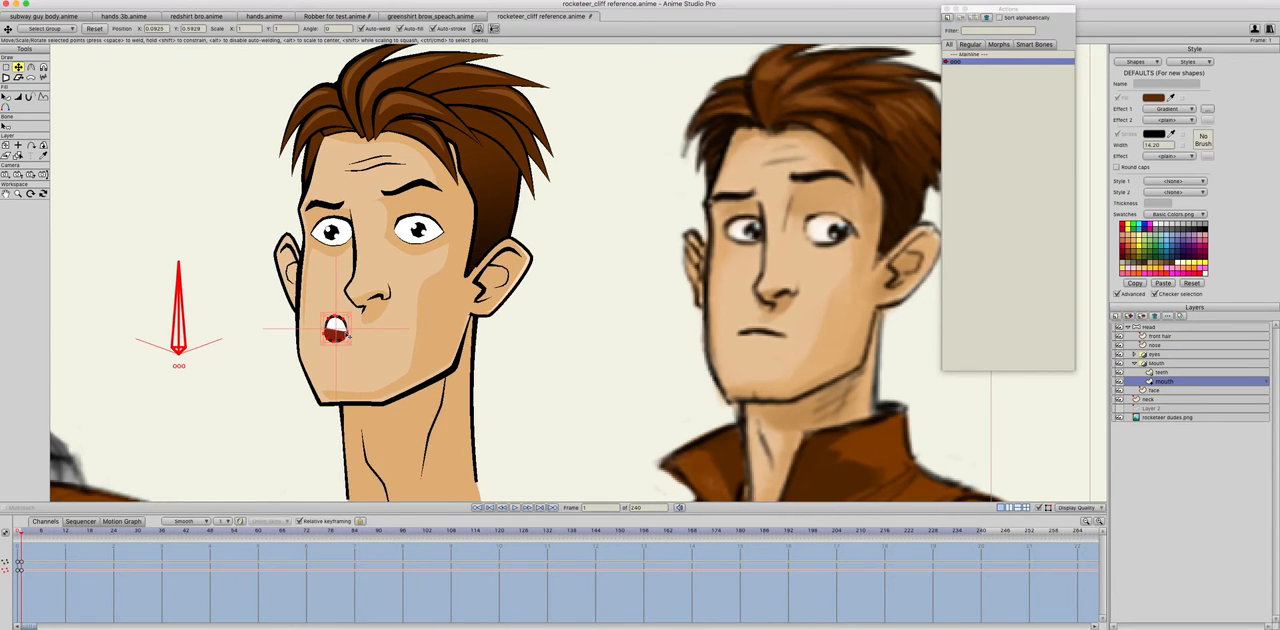
Step: Return to the Mainline and rotate the ooo bone to check whether it drives the mouth shape
double_click(965, 55)
click(18, 157)
drag(184, 308, 238, 320)
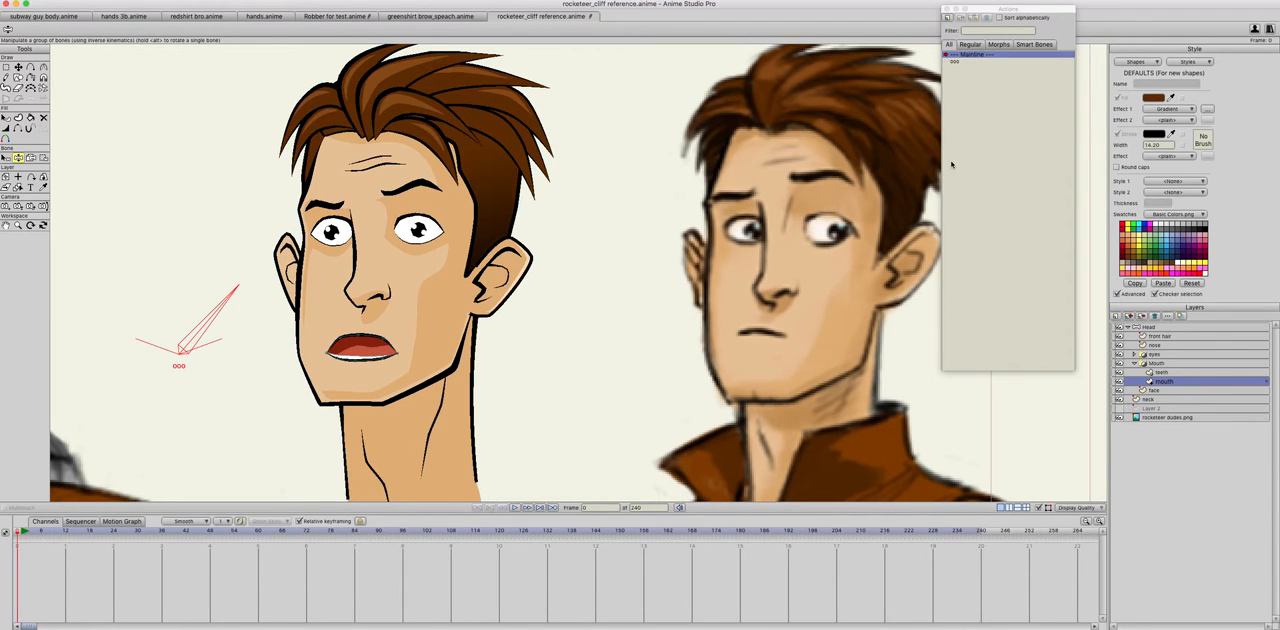
Step: Reopen the ooo action and rotate the Head layer's ooo bone to 160 degrees at frame 1
double_click(955, 62)
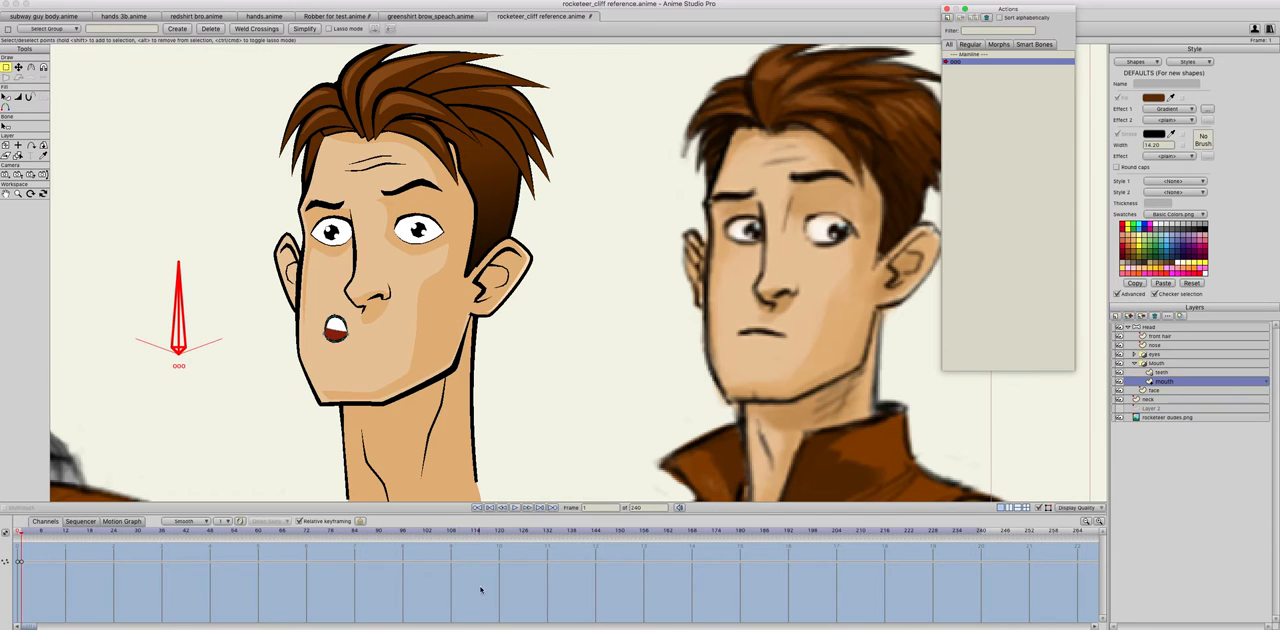
click(16, 533)
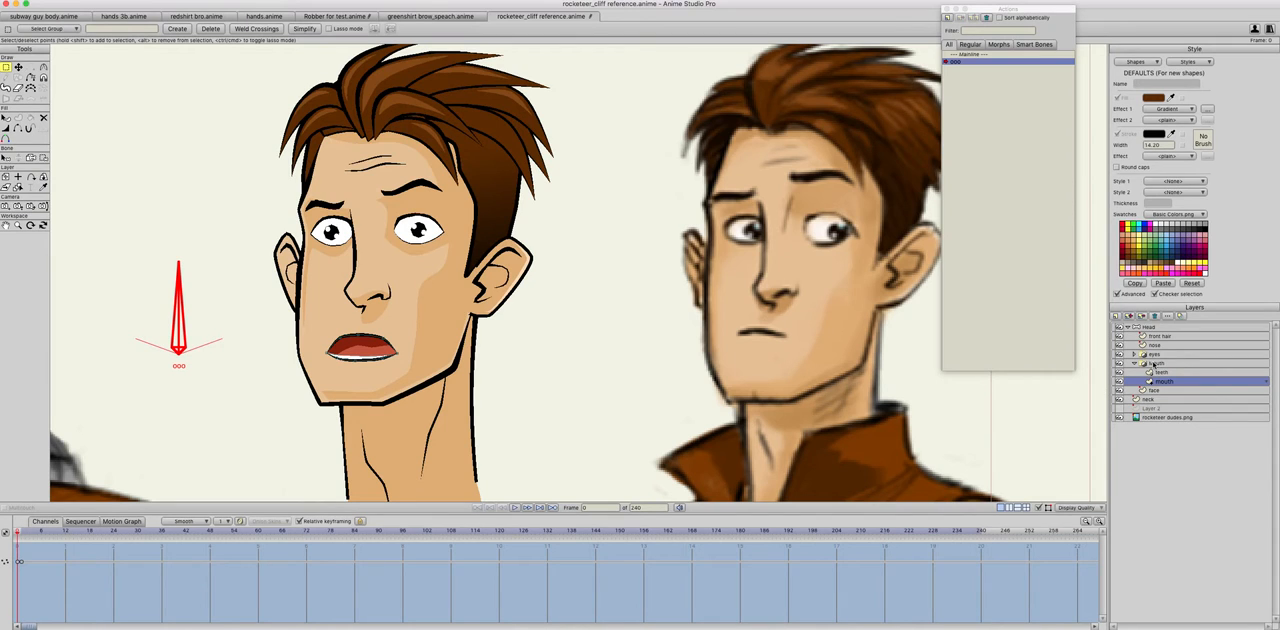
click(1150, 327)
click(31, 67)
drag(182, 313, 143, 320)
key(ctrl+z)
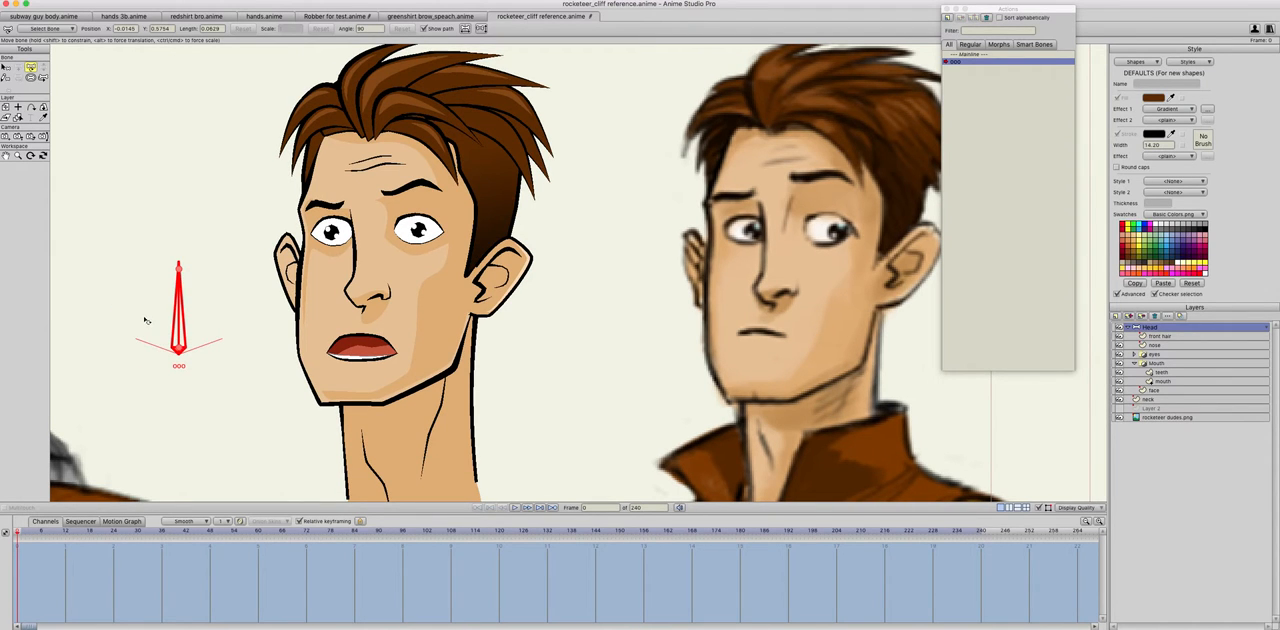
key(ctrl+Right)
drag(120, 323, 60, 369)
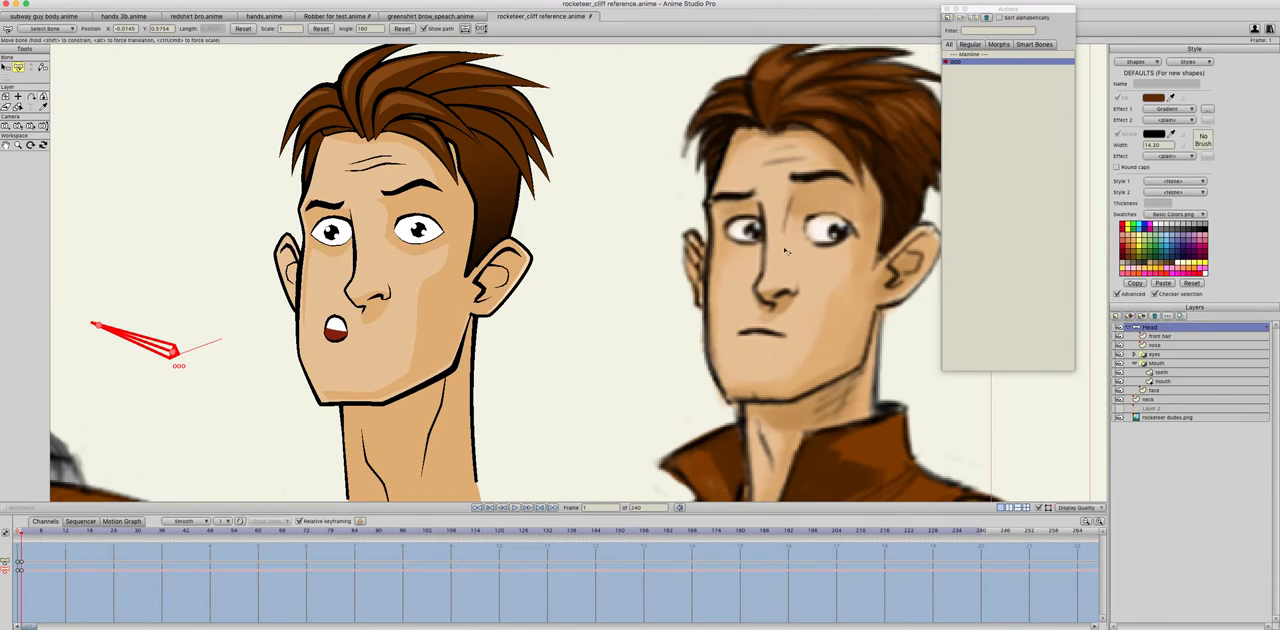
Step: Return to the Mainline, test the mouth motion by manipulating the ooo bone, and inspect the Mouth group
double_click(976, 63)
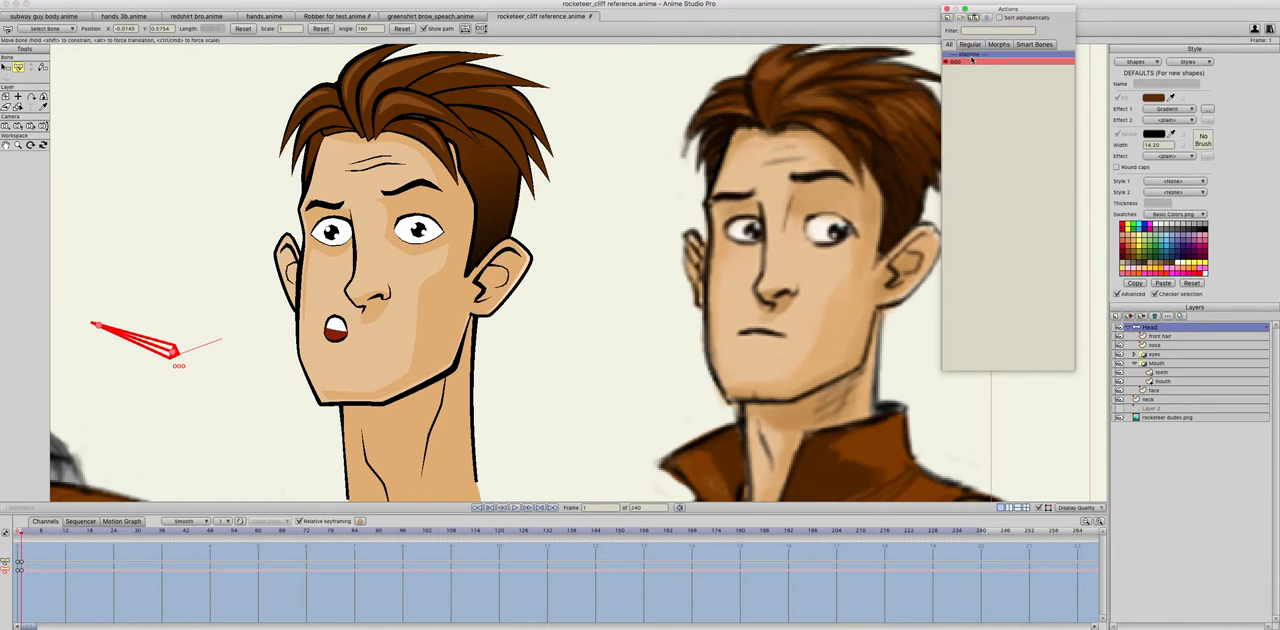
click(43, 66)
drag(185, 305, 143, 314)
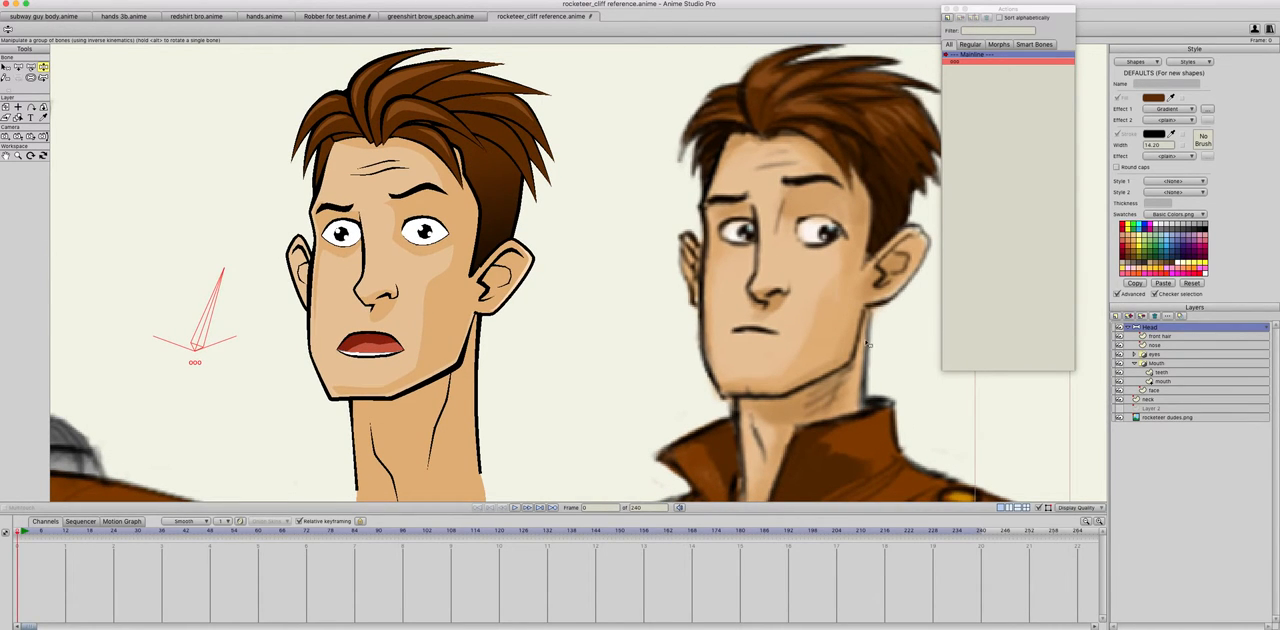
click(1156, 363)
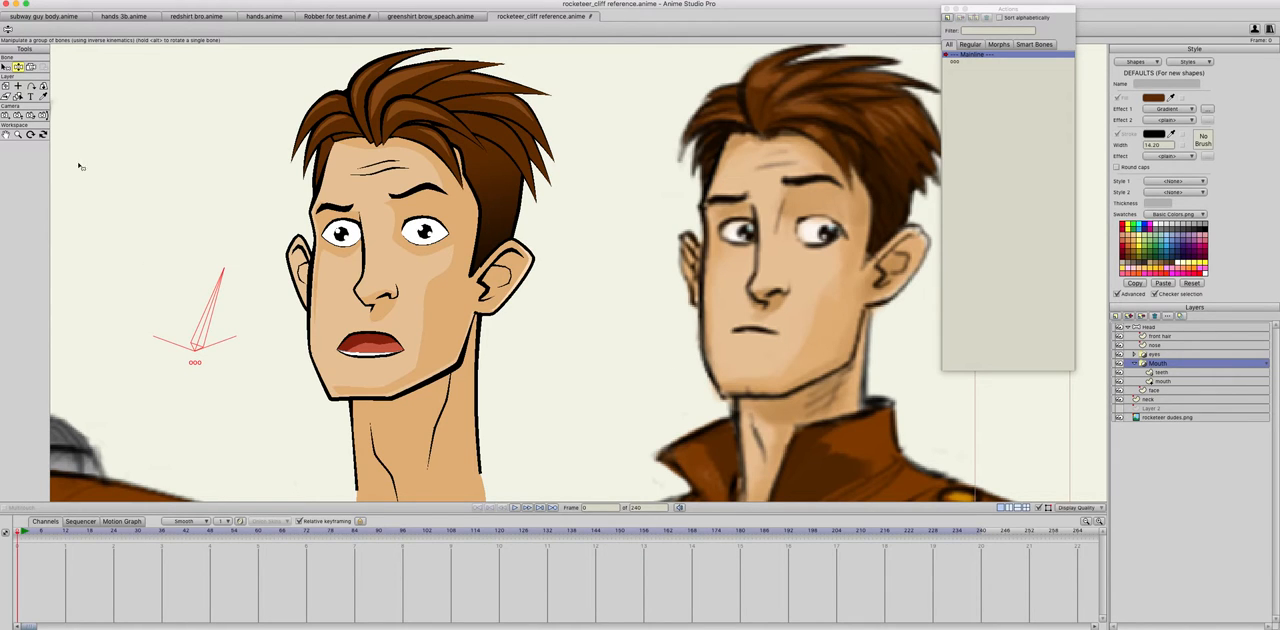
Step: Add a second upright bone to the Head layer, directly above the ooo bone
click(1160, 327)
click(18, 66)
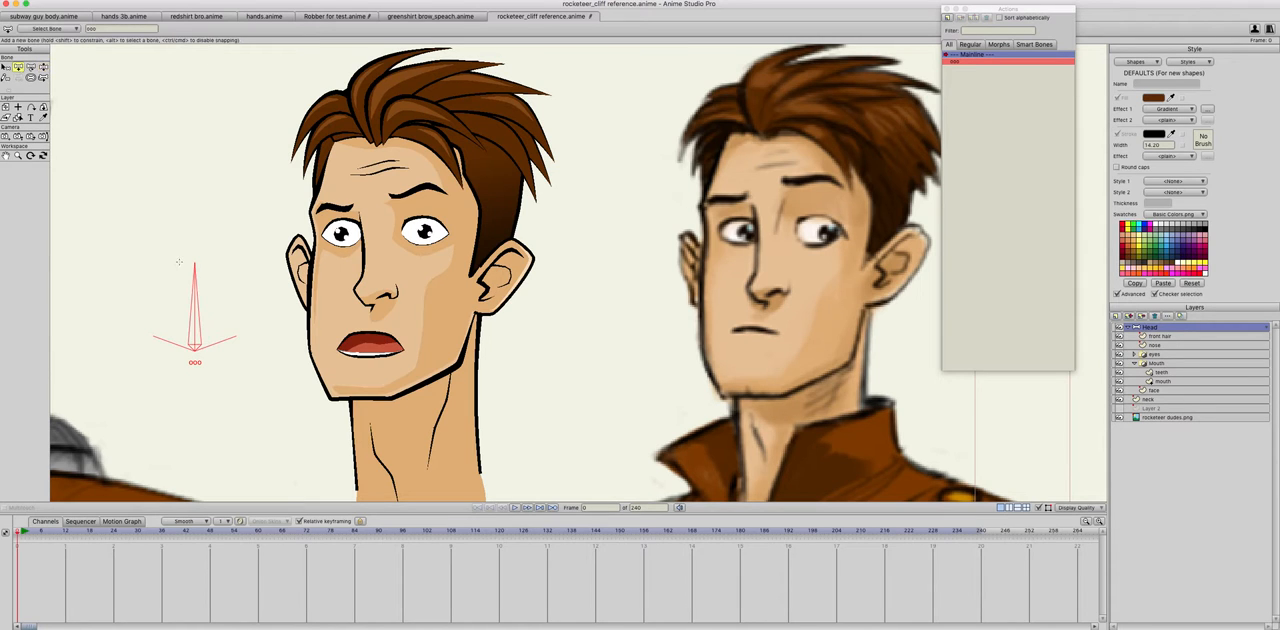
drag(194, 233, 195, 162)
Step: Enable angle constraints on the upper bone, name it "eee" and show its label
click(6, 66)
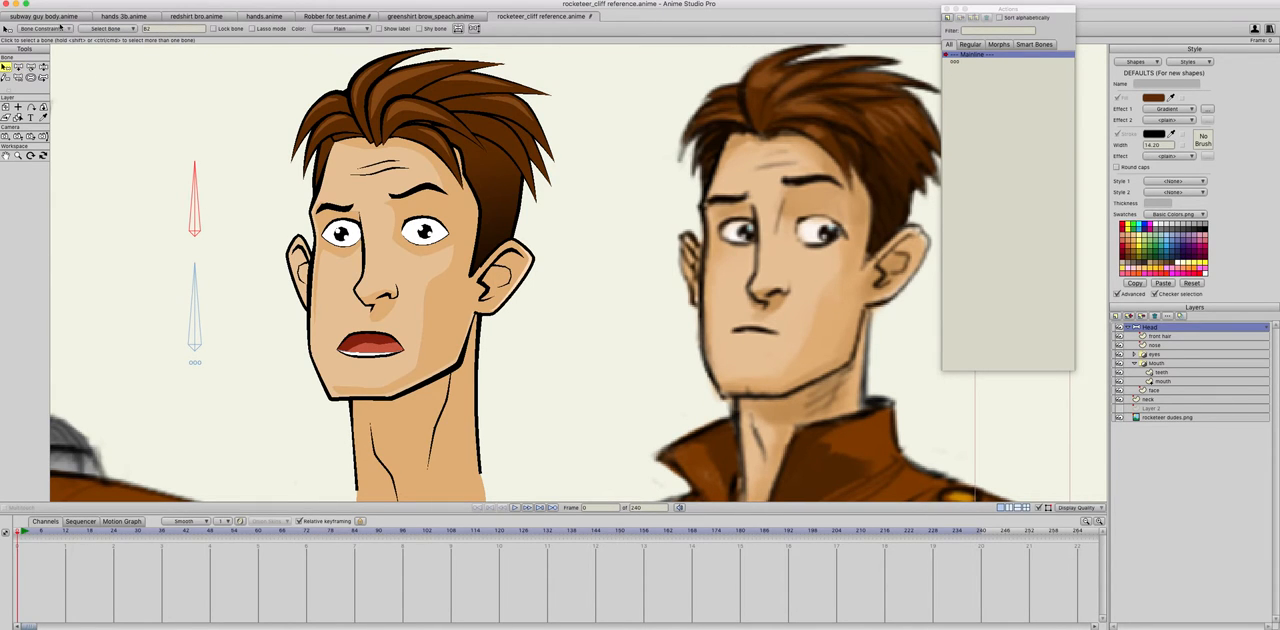
click(58, 28)
click(24, 41)
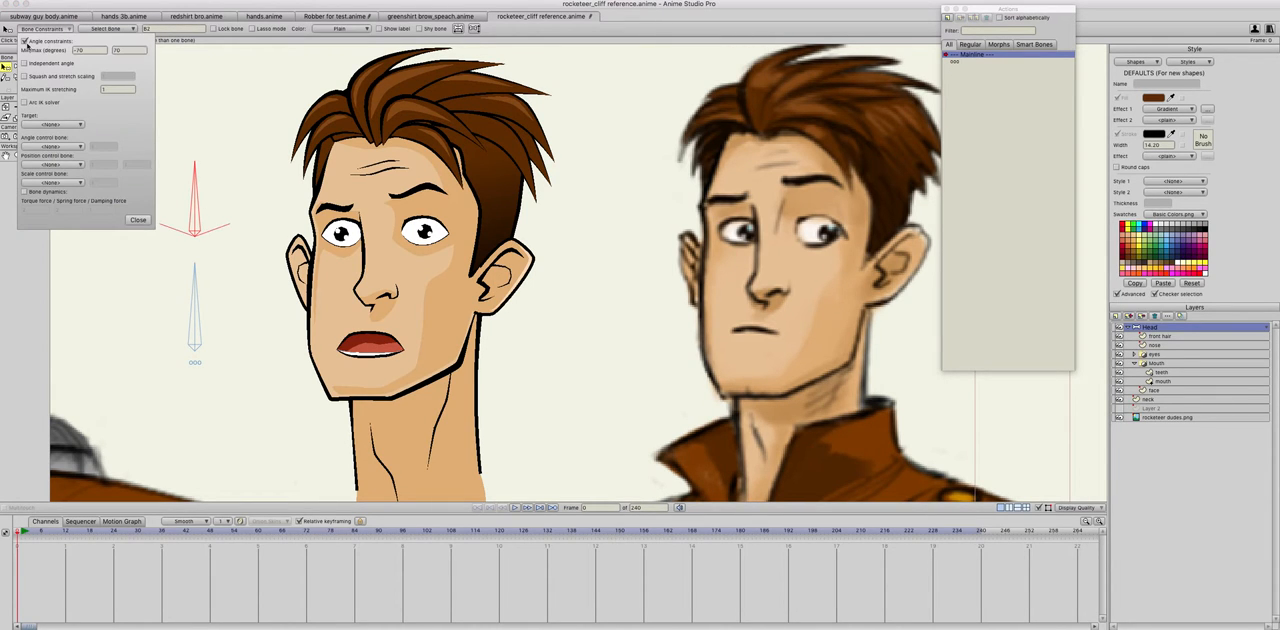
click(145, 221)
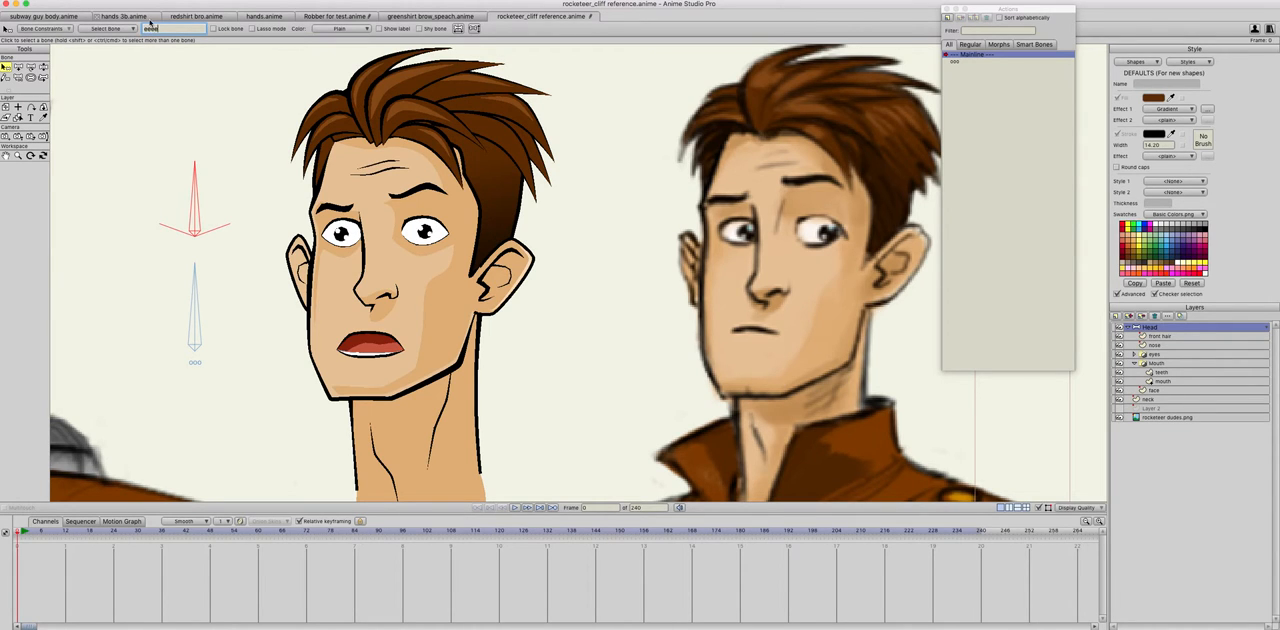
text(eee)
Step: Create a smart bone action named "eee" and rotate the eee bone to 160 degrees at frame 1
click(31, 77)
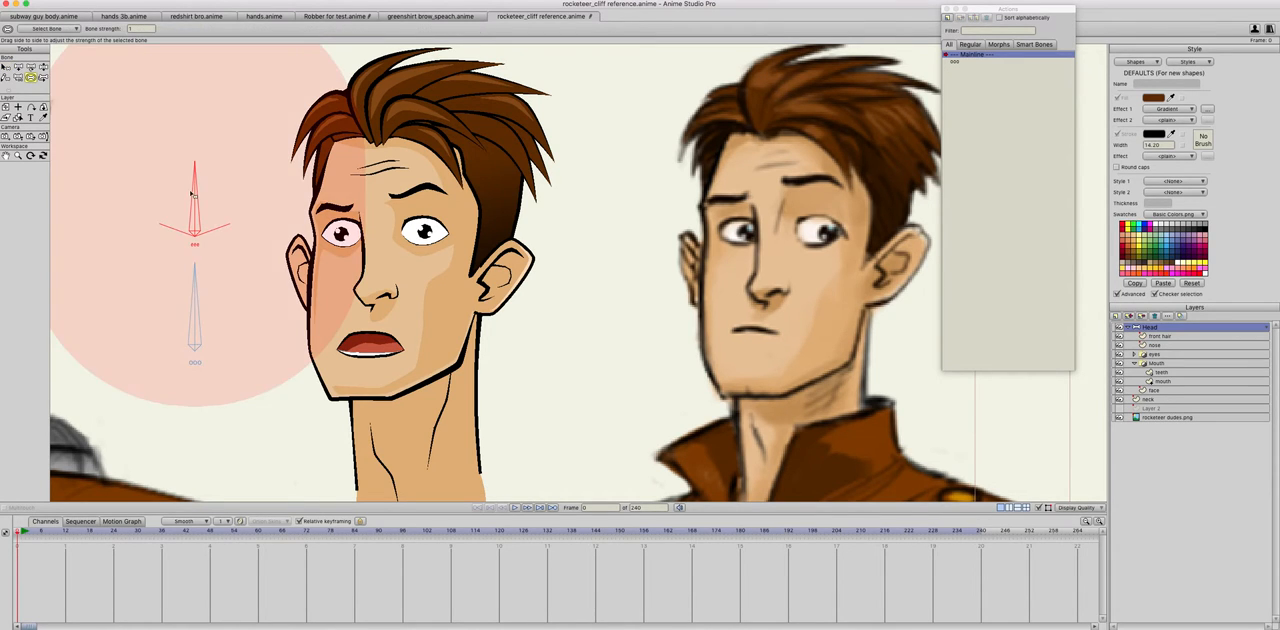
click(18, 77)
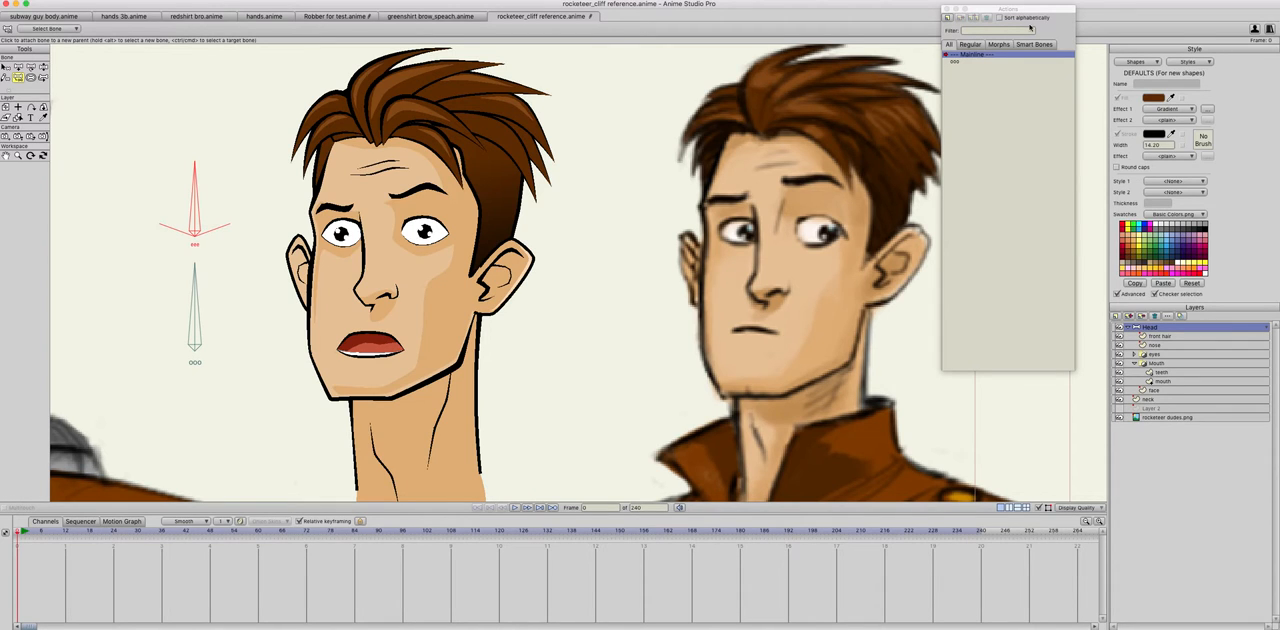
click(949, 19)
text(eee)
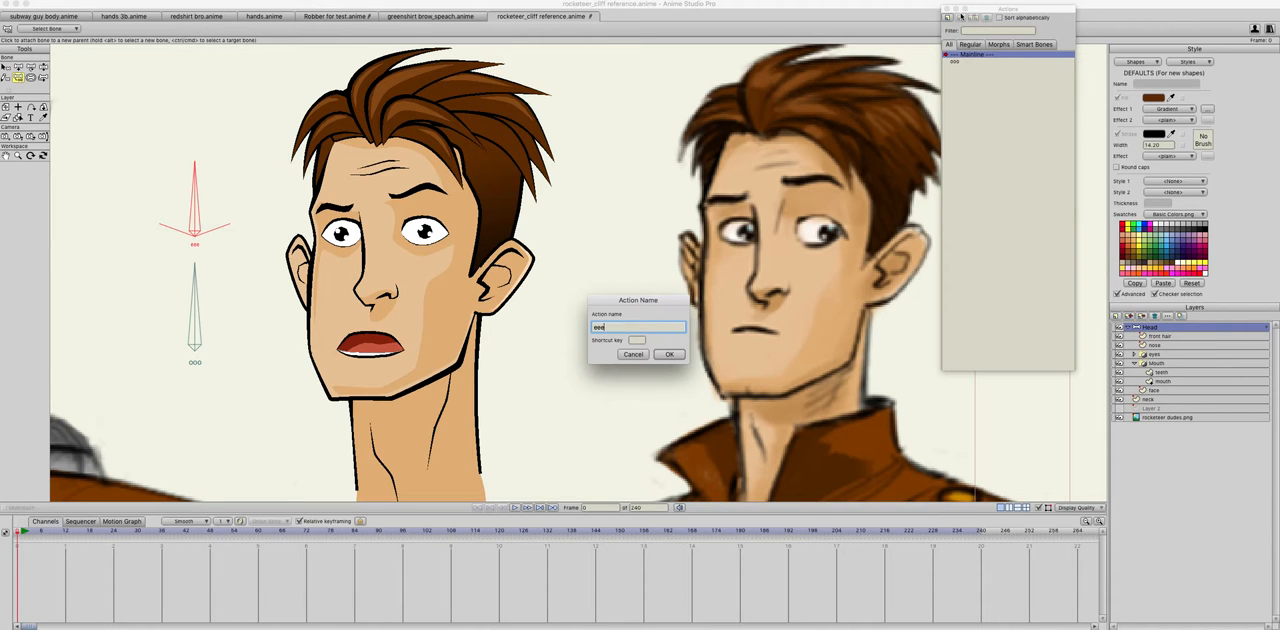
key(Return)
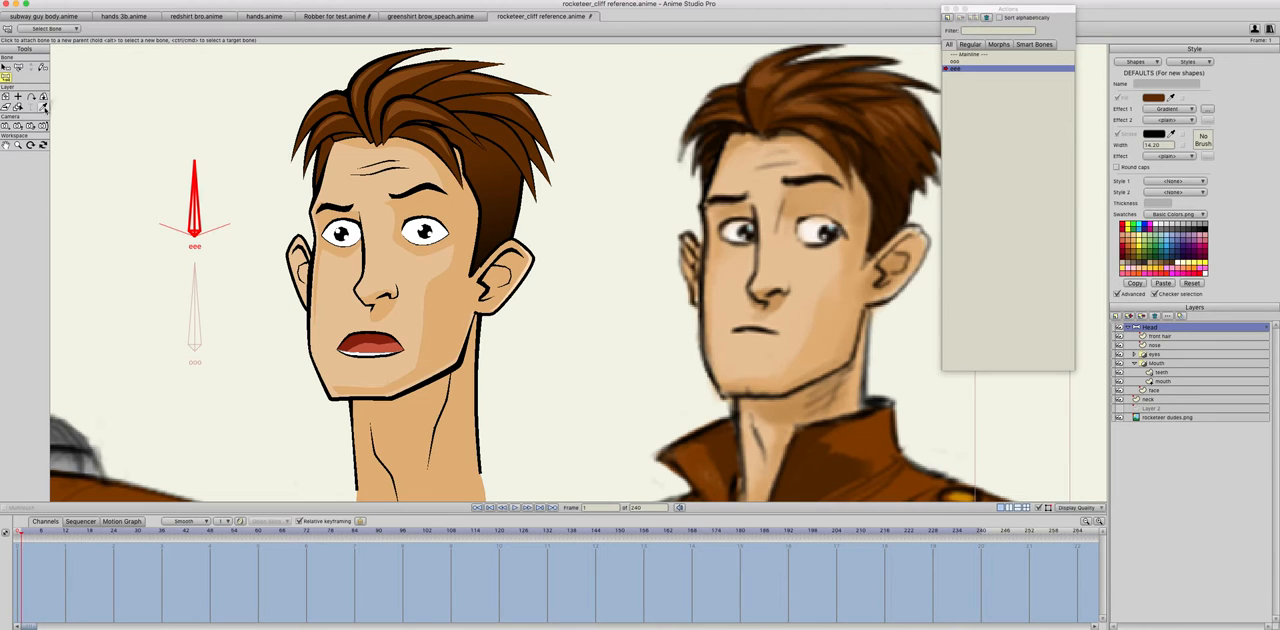
click(18, 67)
drag(165, 207, 114, 272)
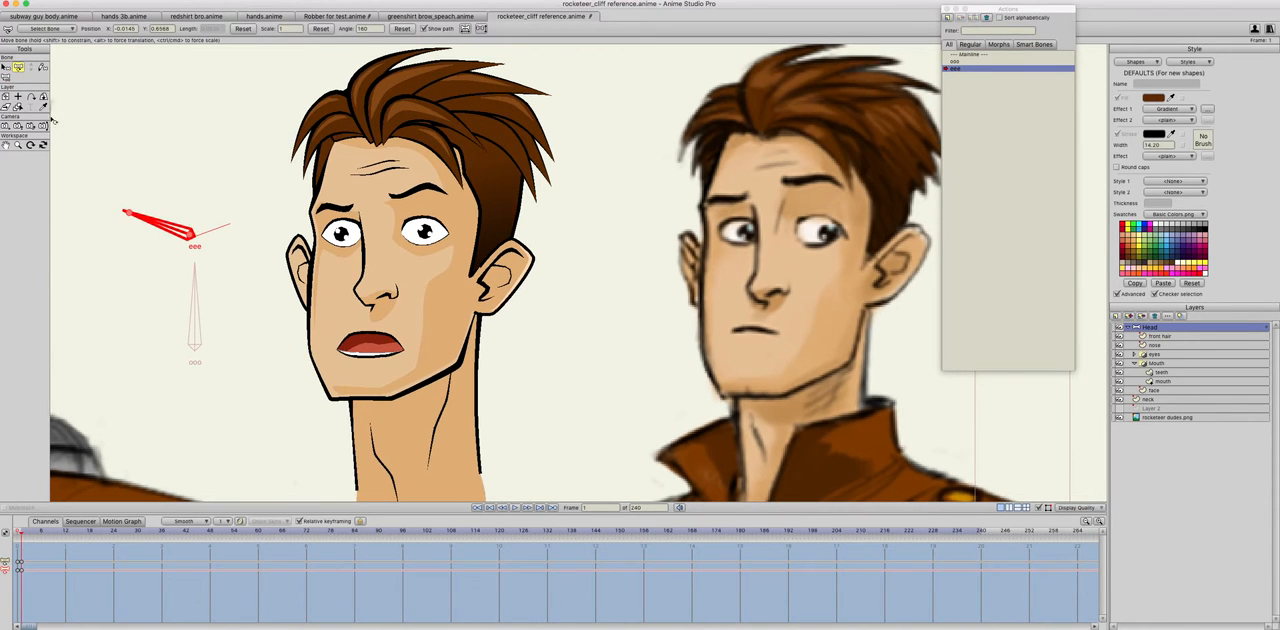
Step: Try raising the mouth shape on the mouth layer at frame 1 of the eee action
click(1164, 381)
click(18, 67)
scroll(360, 360, up, 2)
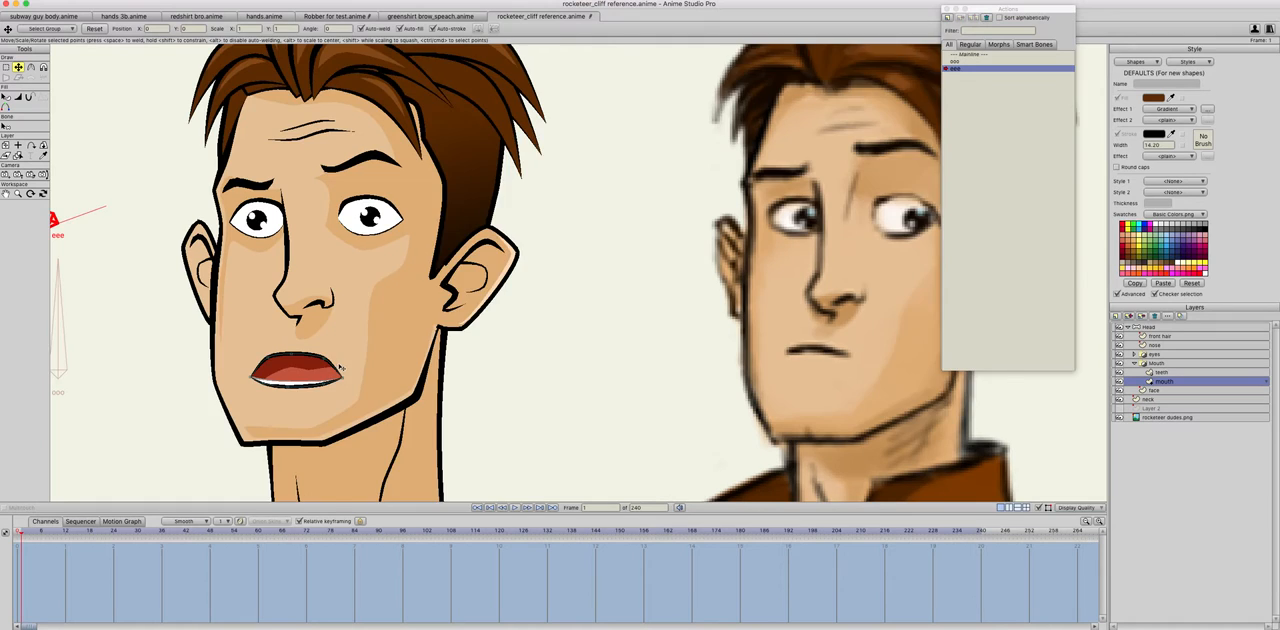
scroll(775, 314, up, 2)
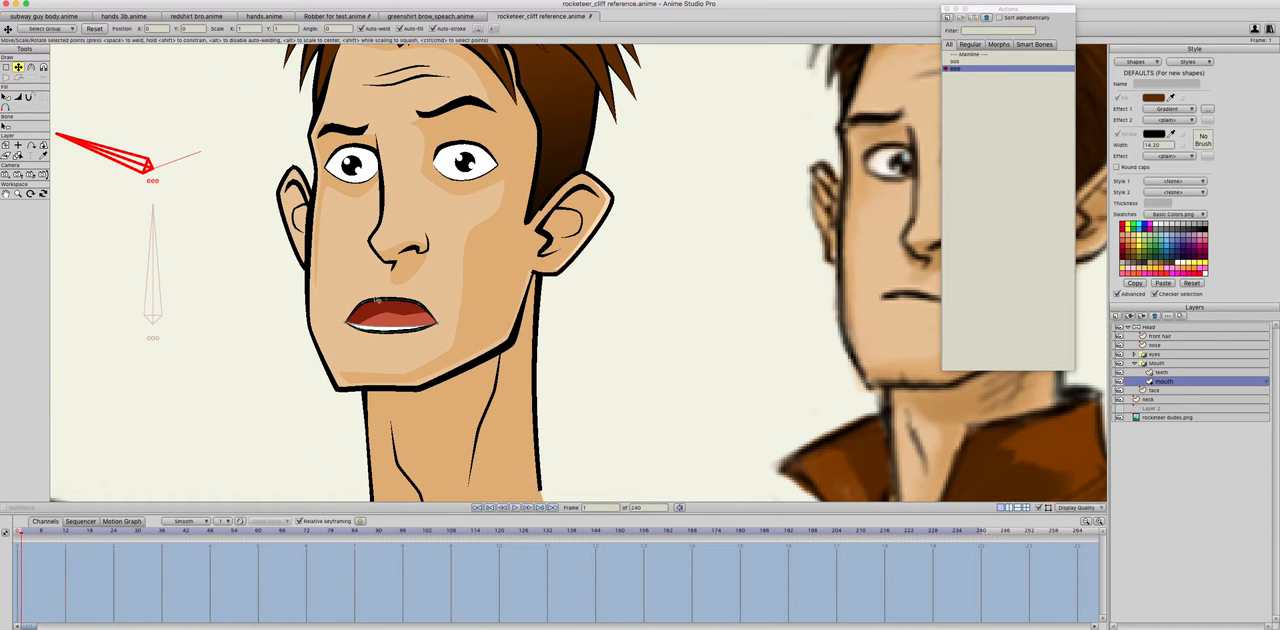
click(392, 302)
drag(399, 303, 396, 286)
Step: Try raising the lower teeth to meet the upper teeth and moving the lowest nose point slightly at frame 1
click(1171, 373)
click(392, 341)
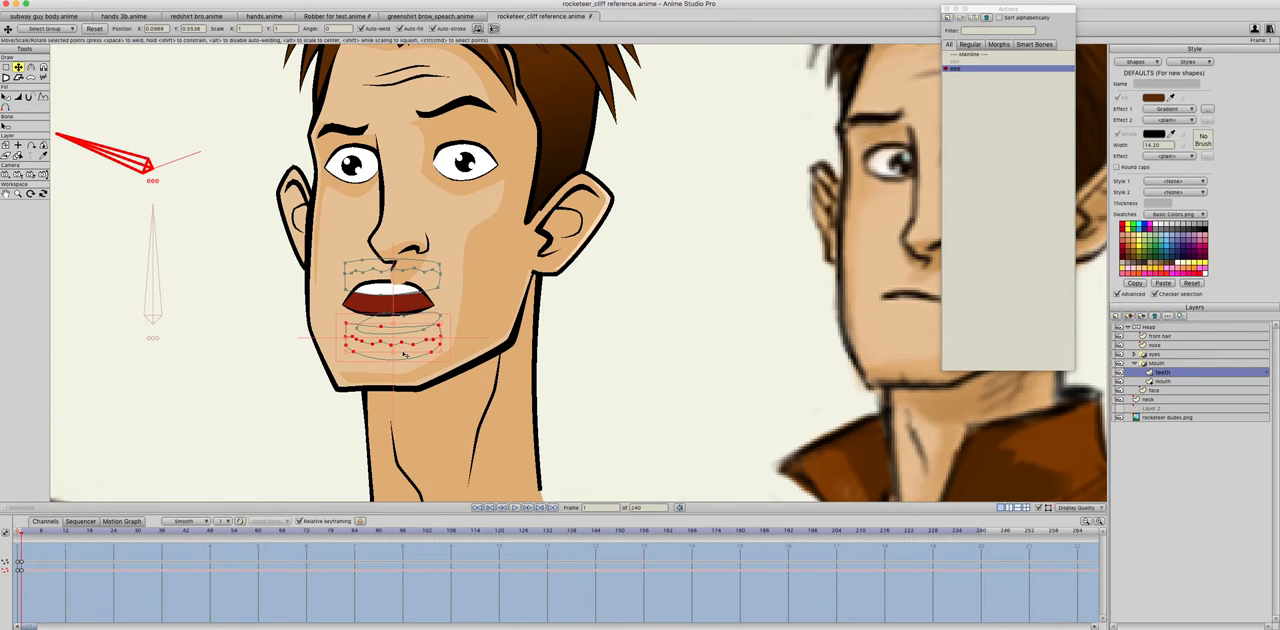
drag(405, 352, 402, 318)
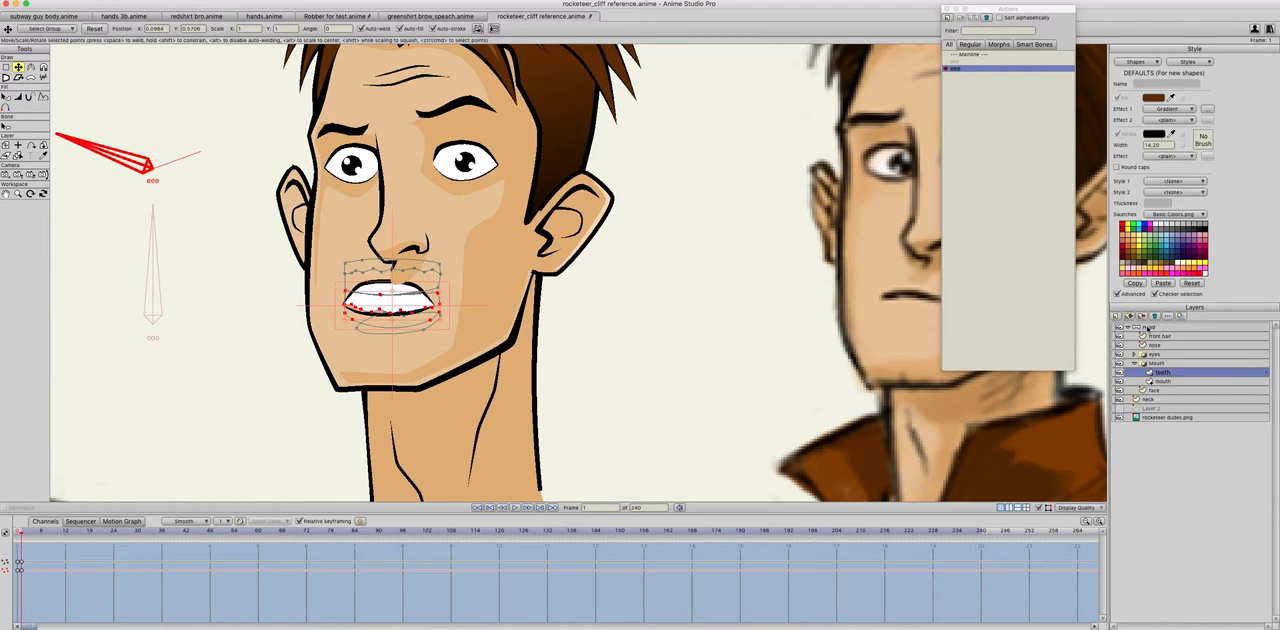
click(1157, 345)
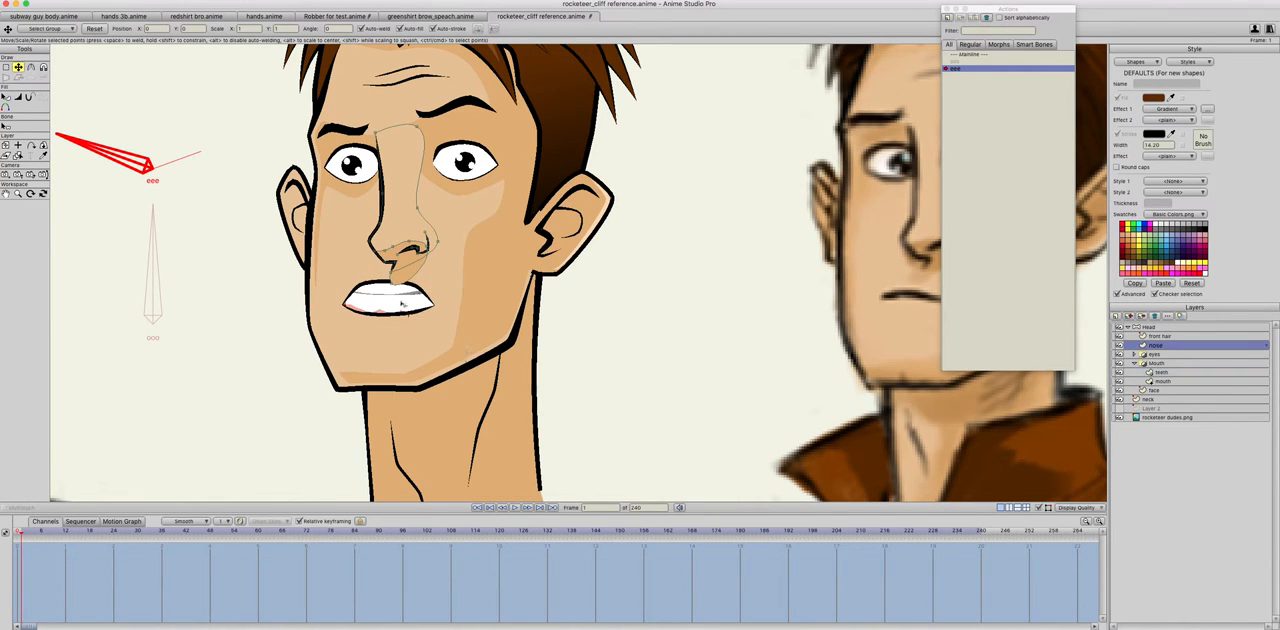
click(395, 277)
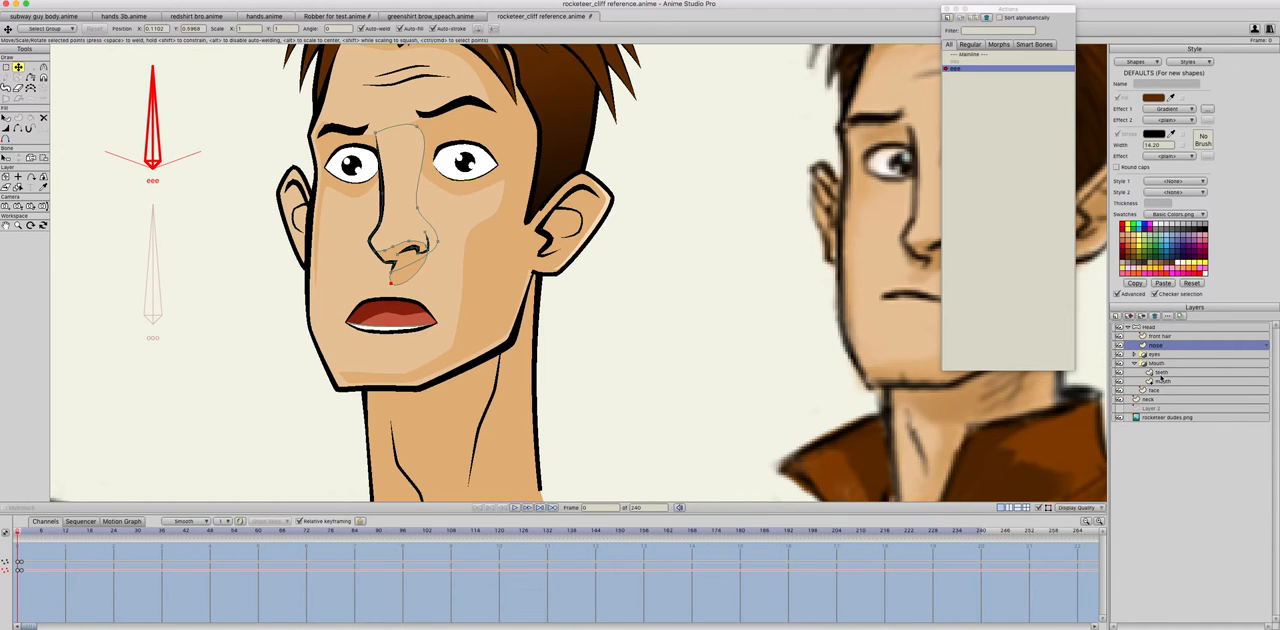
Step: Try lowering the upper teeth on the teeth layer at frame 0 and compare with frame 1
click(1160, 373)
click(429, 273)
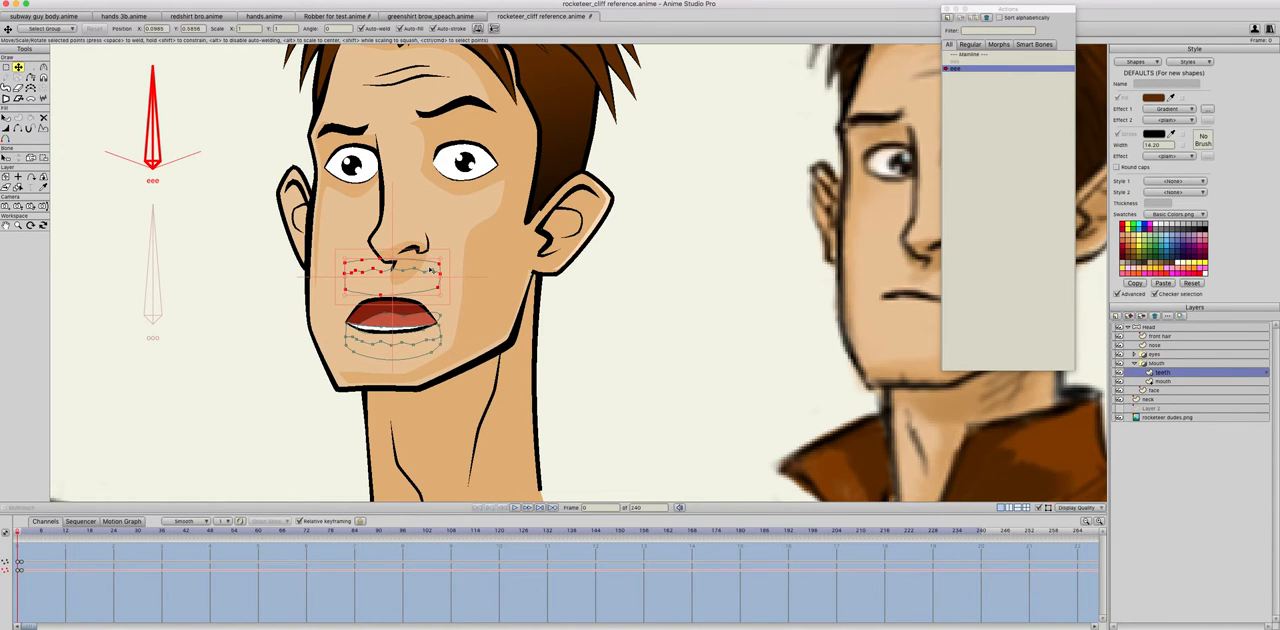
drag(422, 287, 422, 295)
key(Right)
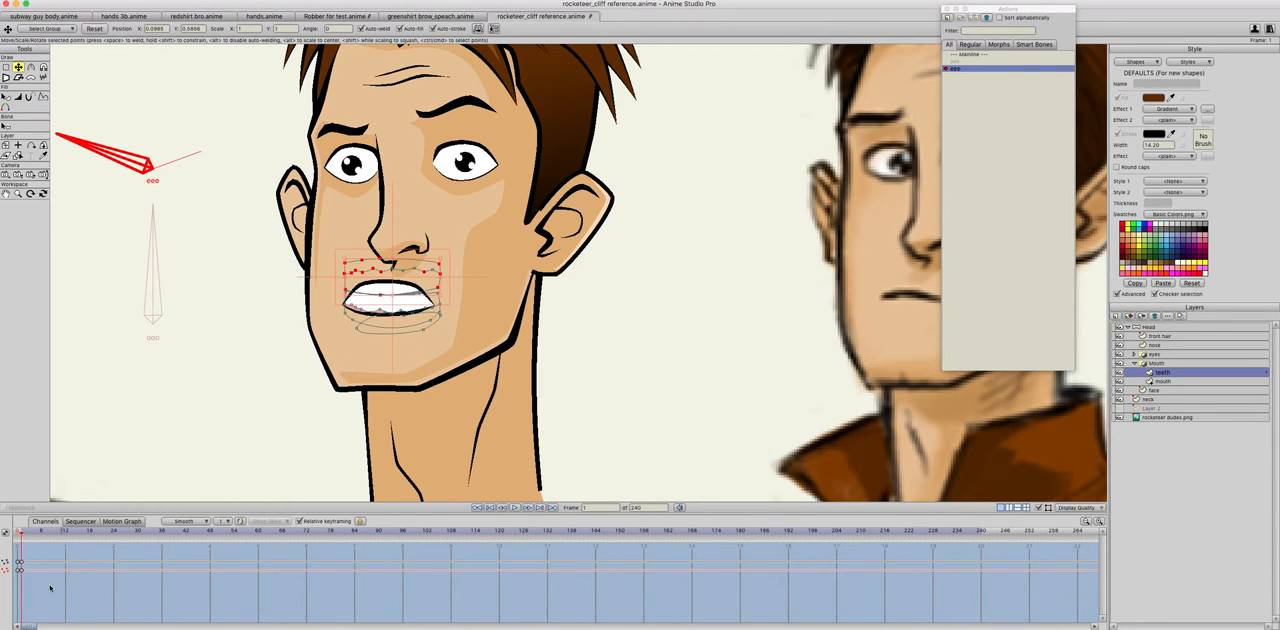
key(super+z)
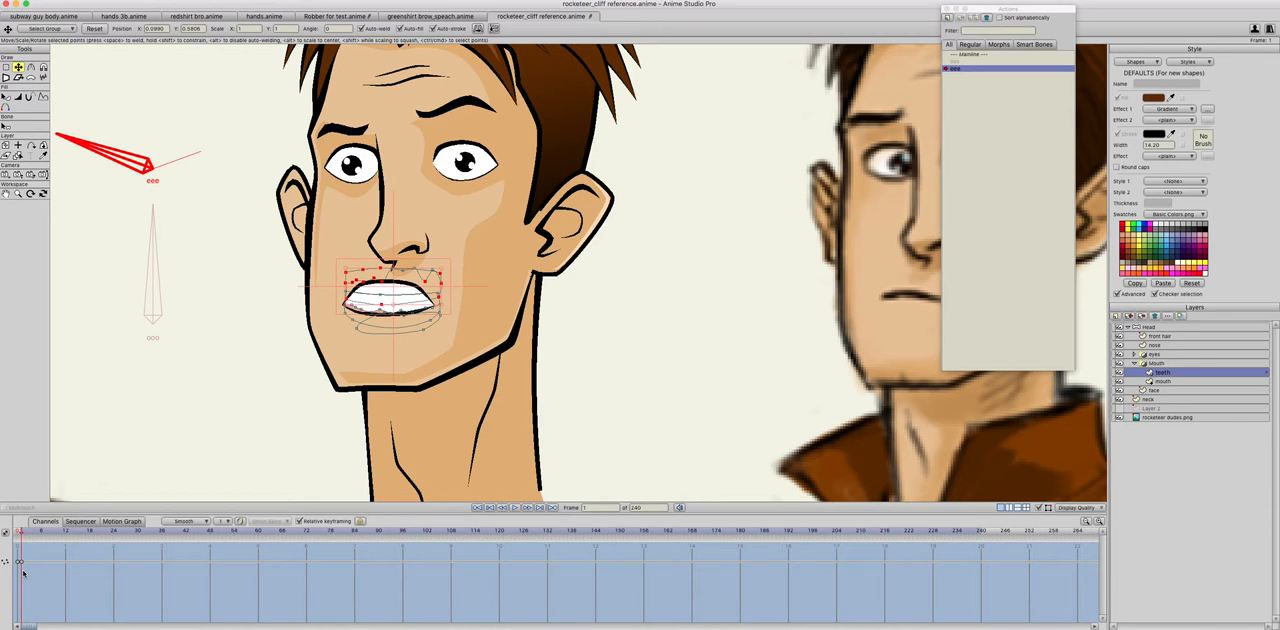
Step: Delete the teeth layer's keyframes at frame 1 of the eee action and go back to frame 0
click(22, 563)
key(Delete)
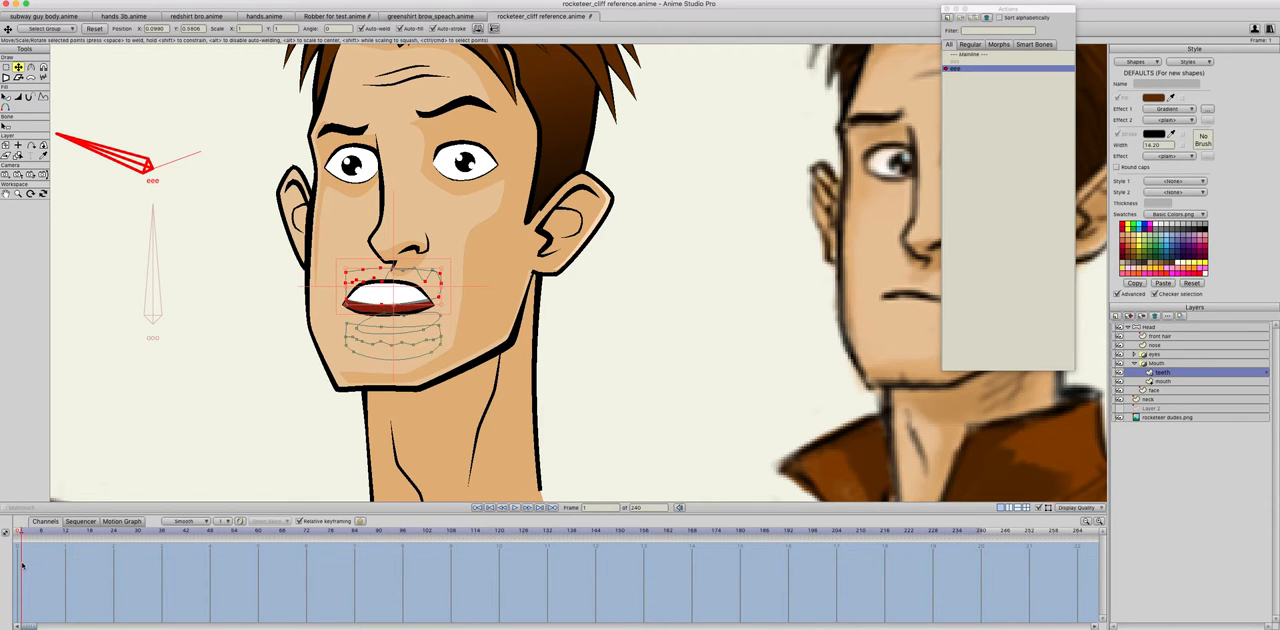
drag(21, 533, 40, 541)
drag(32, 558, 21, 582)
key(Delete)
click(12, 534)
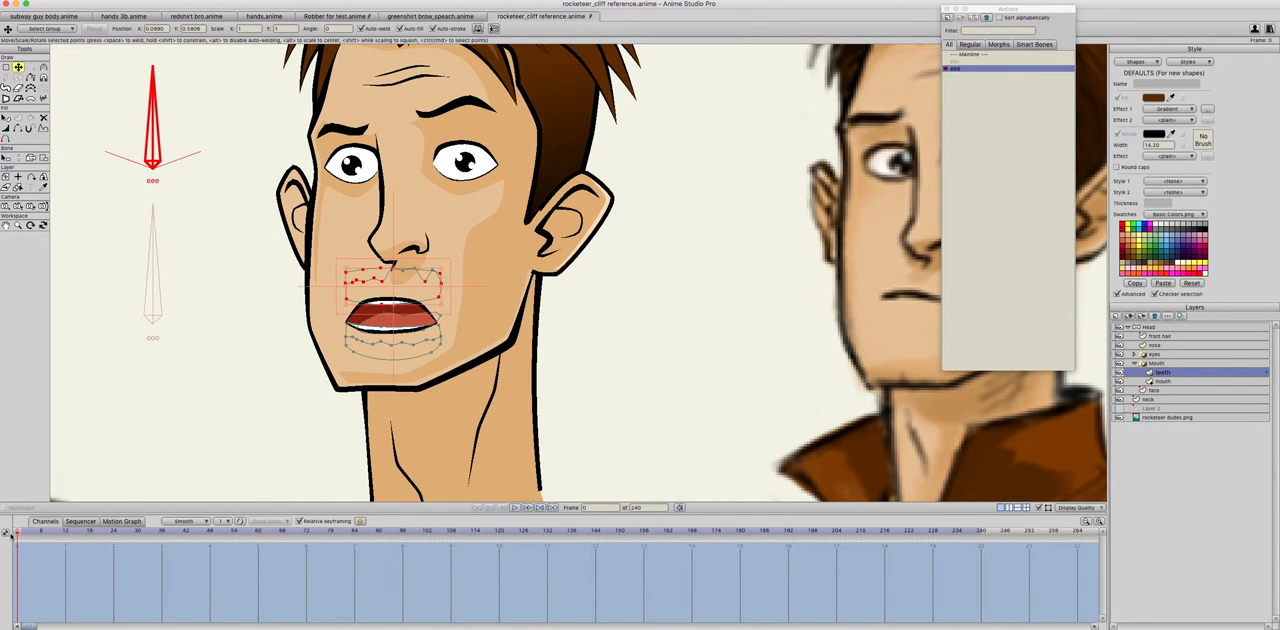
Step: Try shifting the upper teeth at frame 0, and undo that along with the preceding teeth, nose and mouth edits
drag(394, 308, 411, 292)
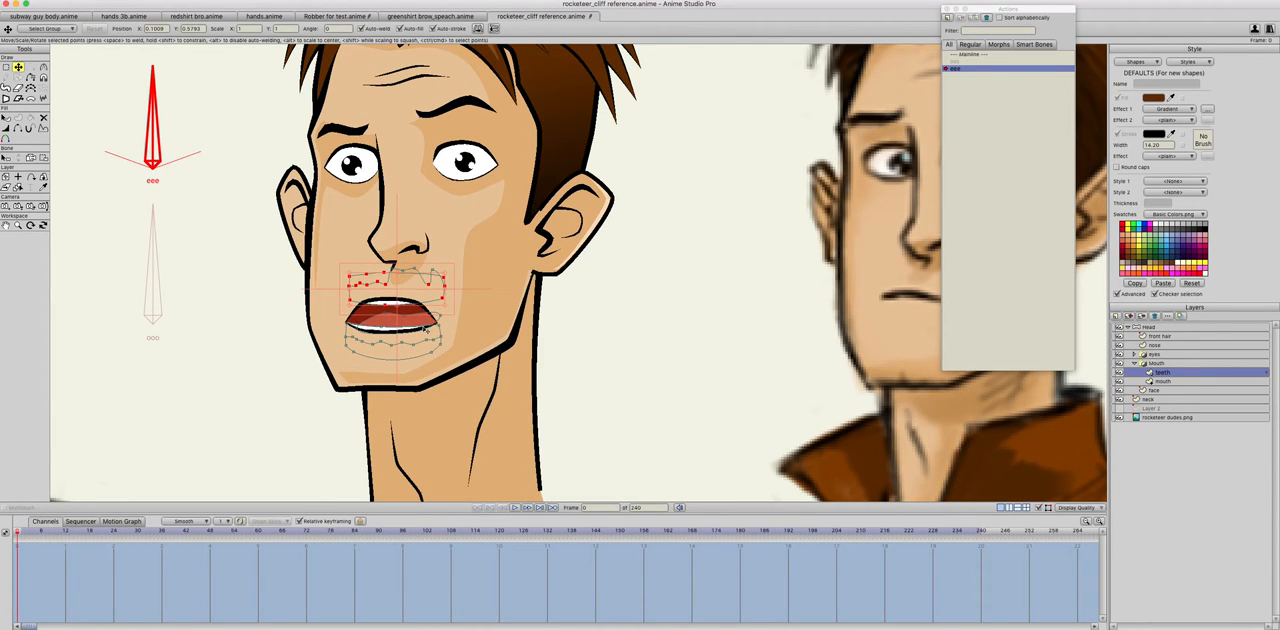
key(super+z)
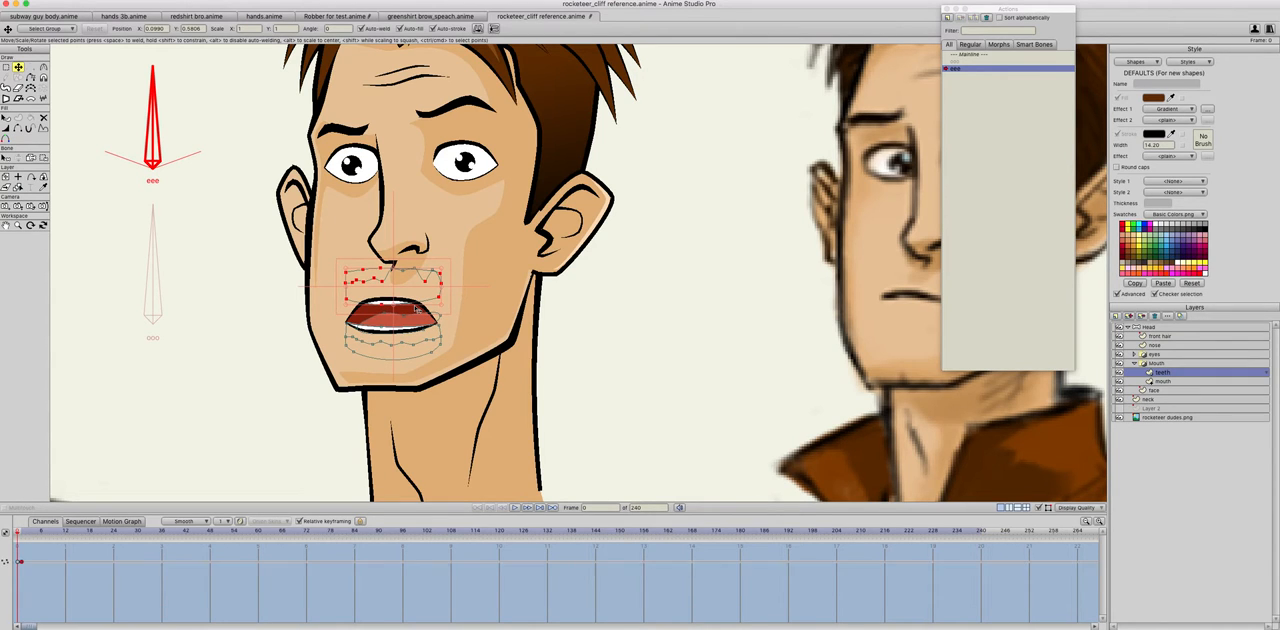
drag(418, 312, 416, 308)
click(416, 310)
alt+right_click(416, 310)
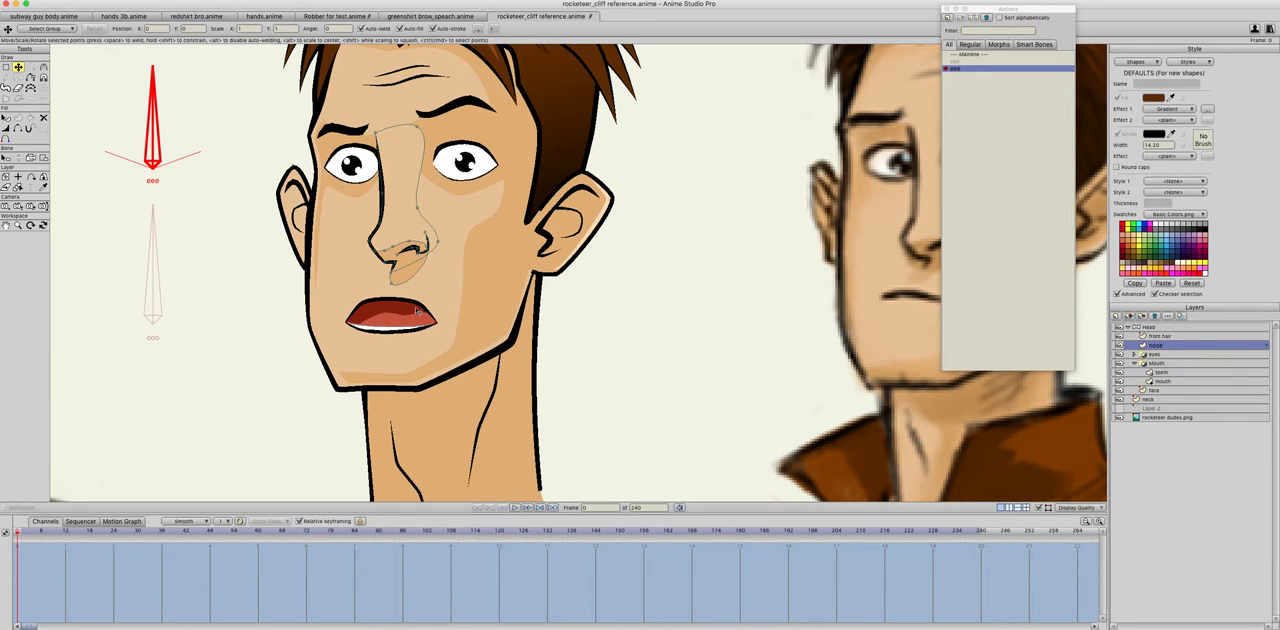
alt+right_click(418, 312)
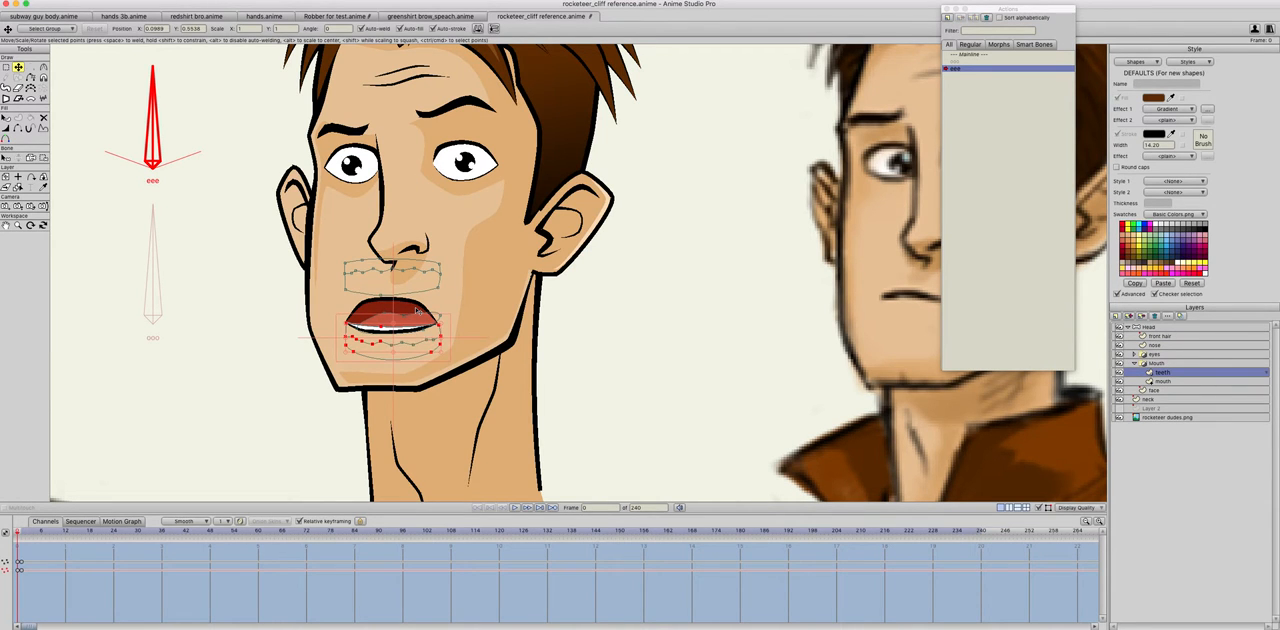
key(super+a)
alt+right_click(418, 312)
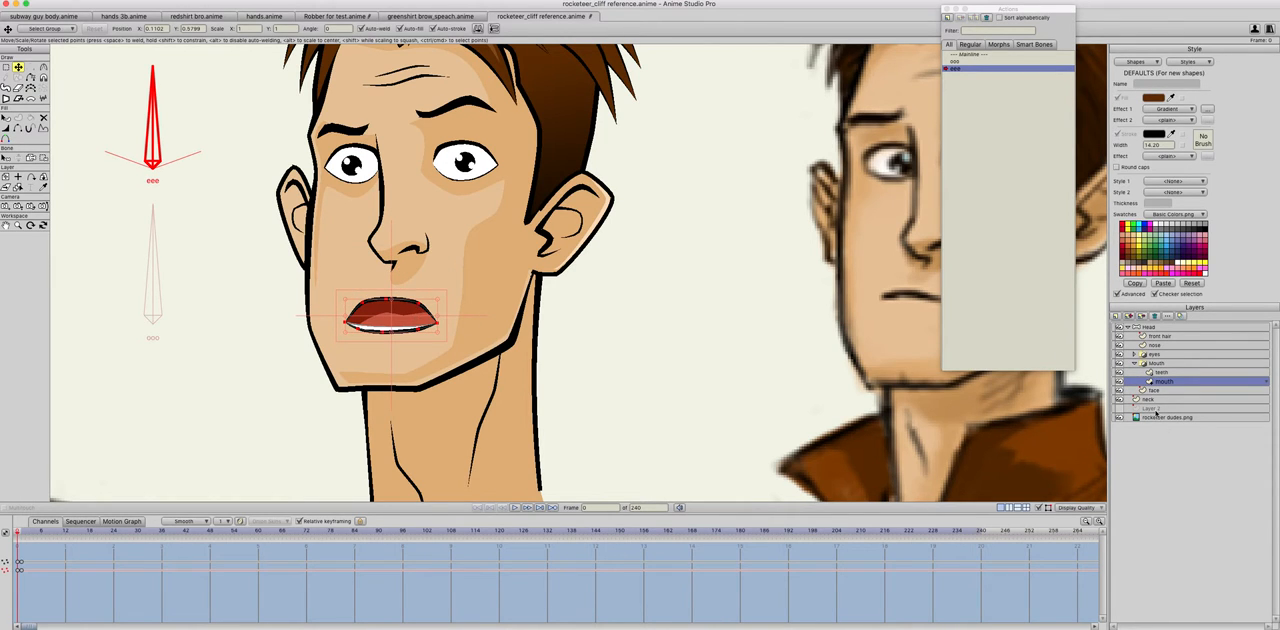
Step: Lower the complete upper row of teeth on the teeth layer slightly at frame 0
click(1163, 372)
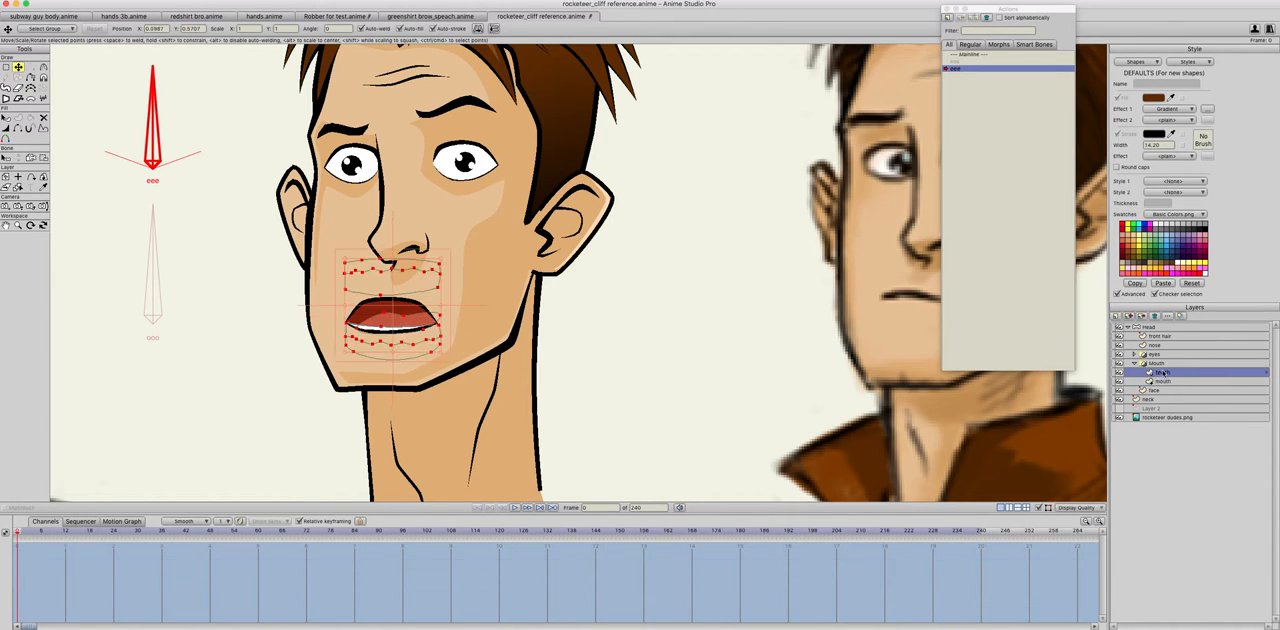
click(406, 280)
drag(410, 285, 410, 295)
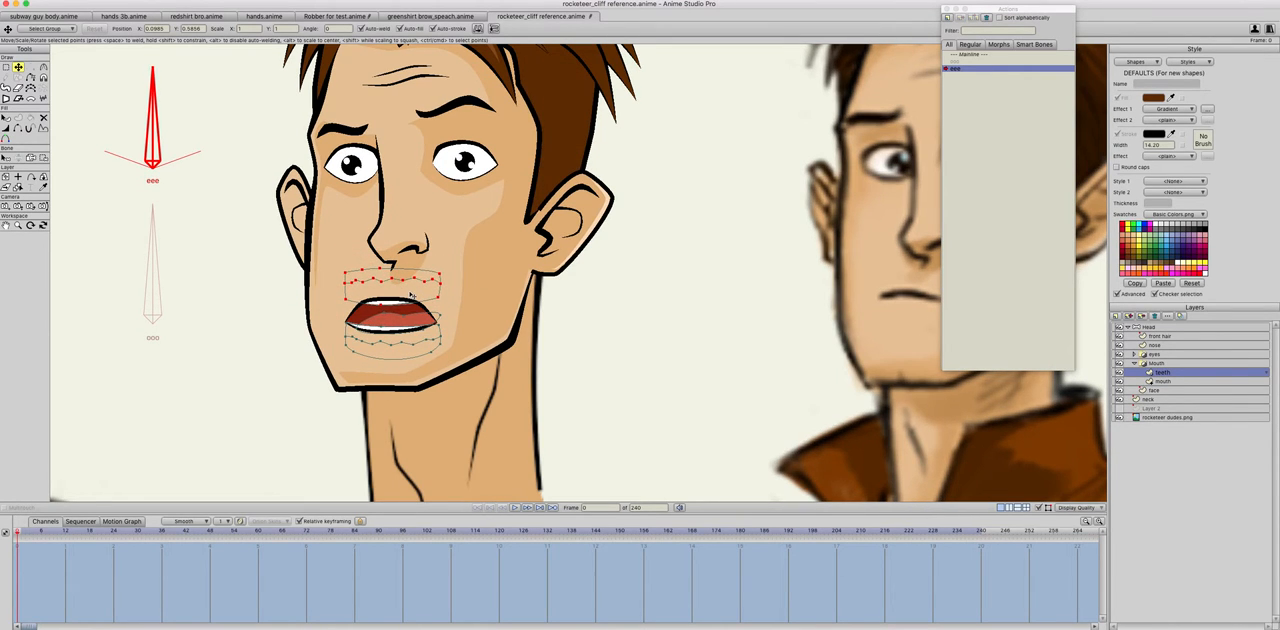
Step: At frame 1 of the eee action, raise the lower row of teeth to meet the upper row
click(24, 560)
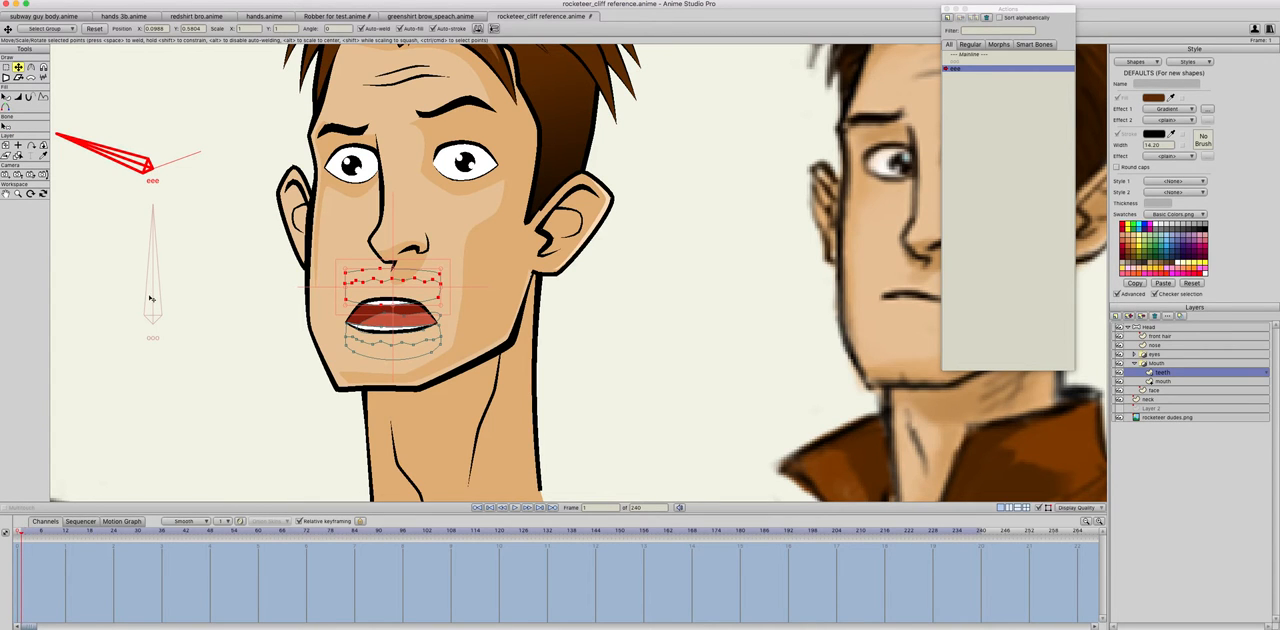
double_click(382, 336)
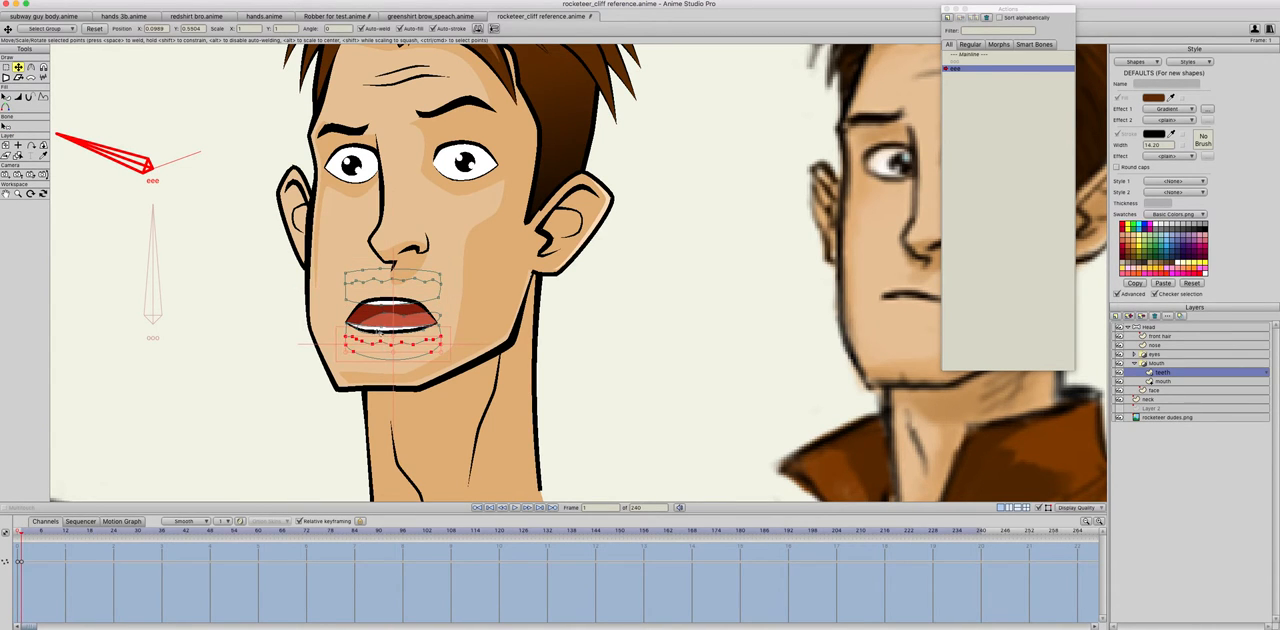
drag(384, 356, 386, 331)
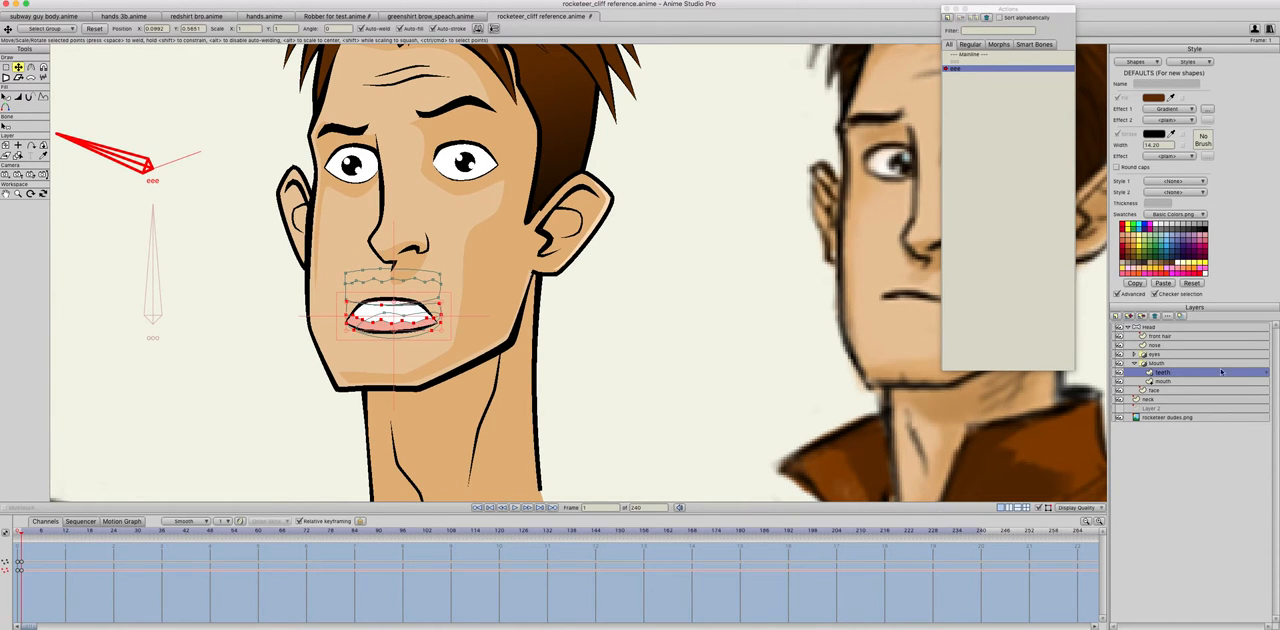
Step: Raise the mouth shape slightly at frame 1 and shift the lowest point on the nose layer up with it
click(1165, 381)
drag(412, 307, 397, 279)
click(1155, 345)
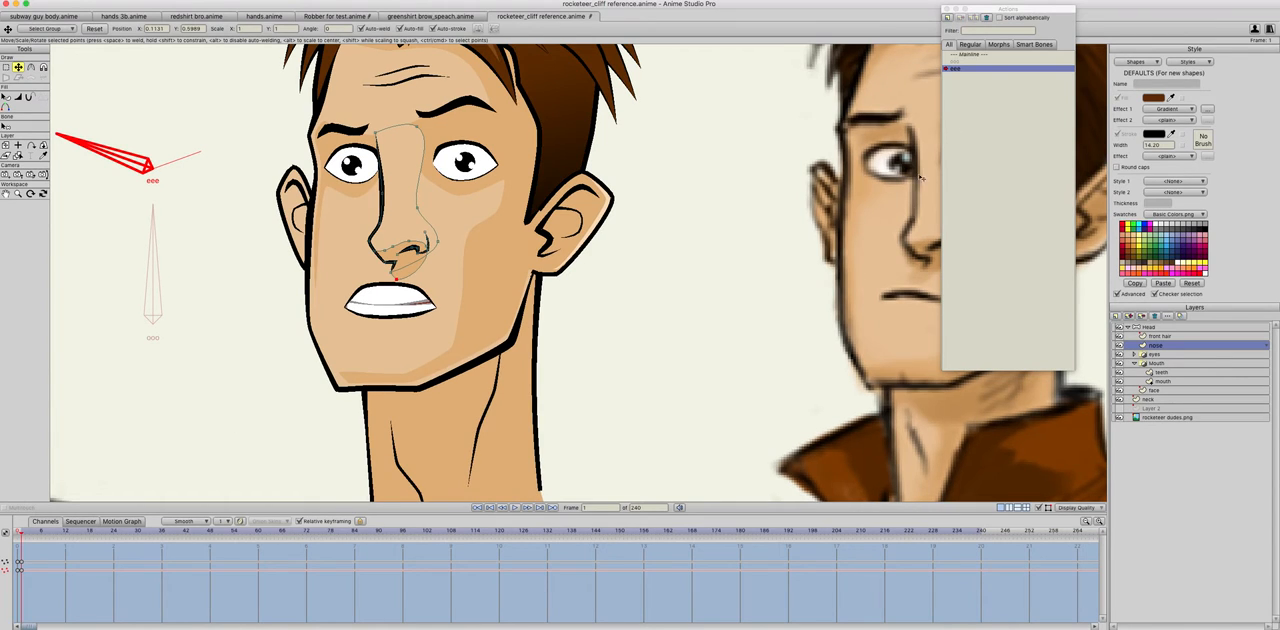
Step: Return to the Mainline and test the mouth shapes by manipulating the eee and ooo bones separately and together
click(972, 55)
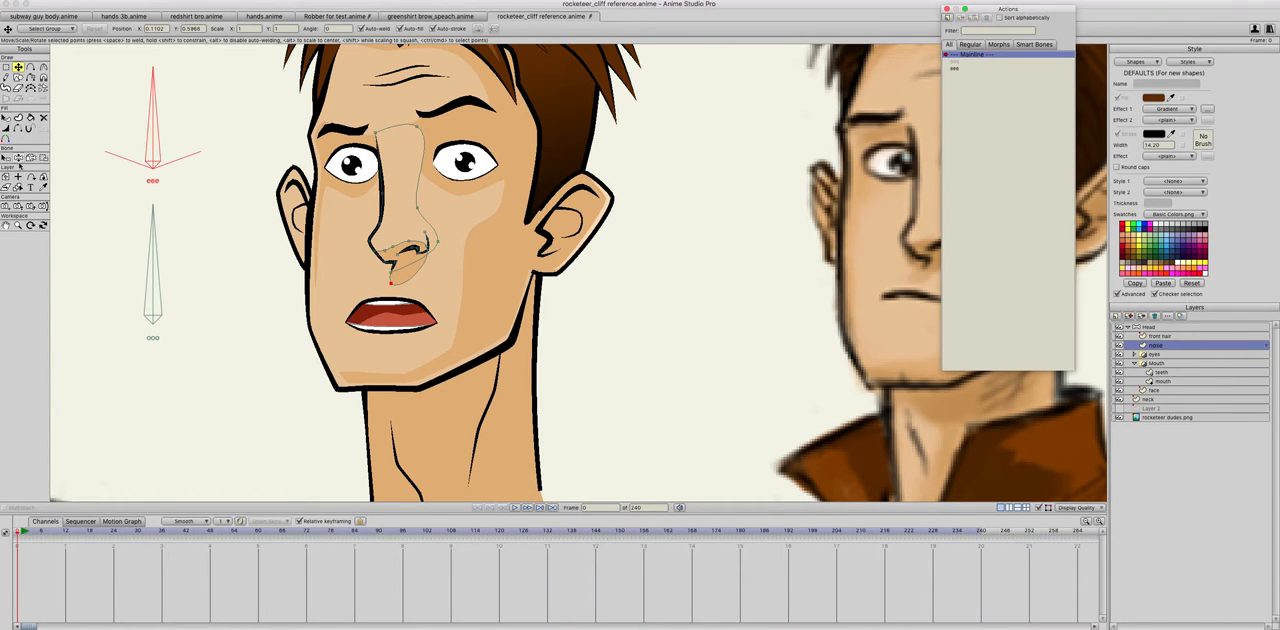
click(18, 157)
mouse_move(155, 130)
mouse_down()
mouse_move(128, 122)
mouse_move(110, 150)
mouse_move(120, 128)
mouse_move(95, 181)
mouse_move(143, 119)
mouse_up()
drag(151, 245, 95, 252)
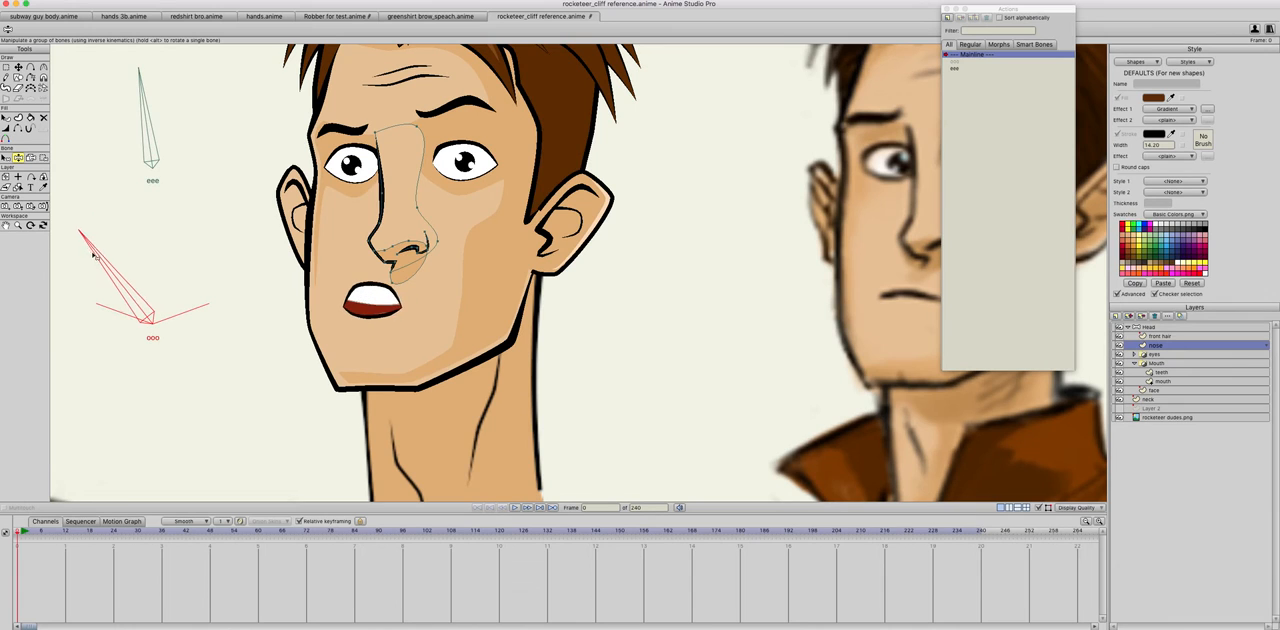
drag(149, 114, 103, 162)
mouse_move(105, 257)
mouse_down()
mouse_move(112, 236)
mouse_move(103, 254)
mouse_up()
drag(113, 152, 205, 88)
drag(97, 252, 168, 246)
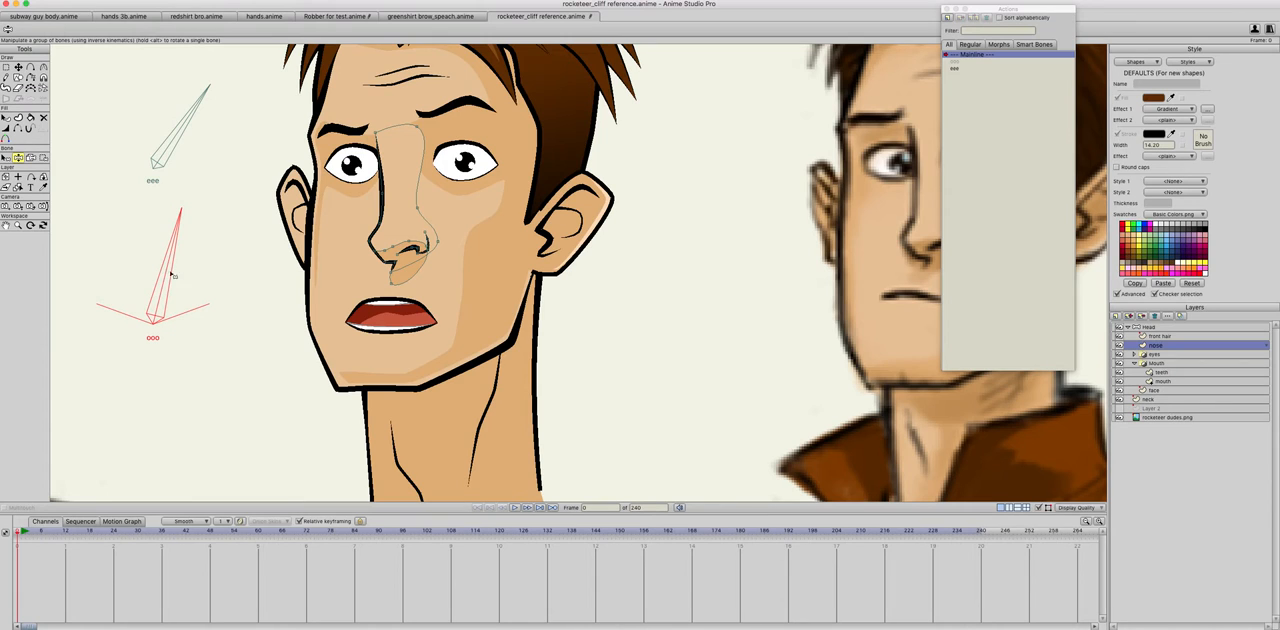
scroll(221, 282, down, 1)
drag(211, 145, 273, 148)
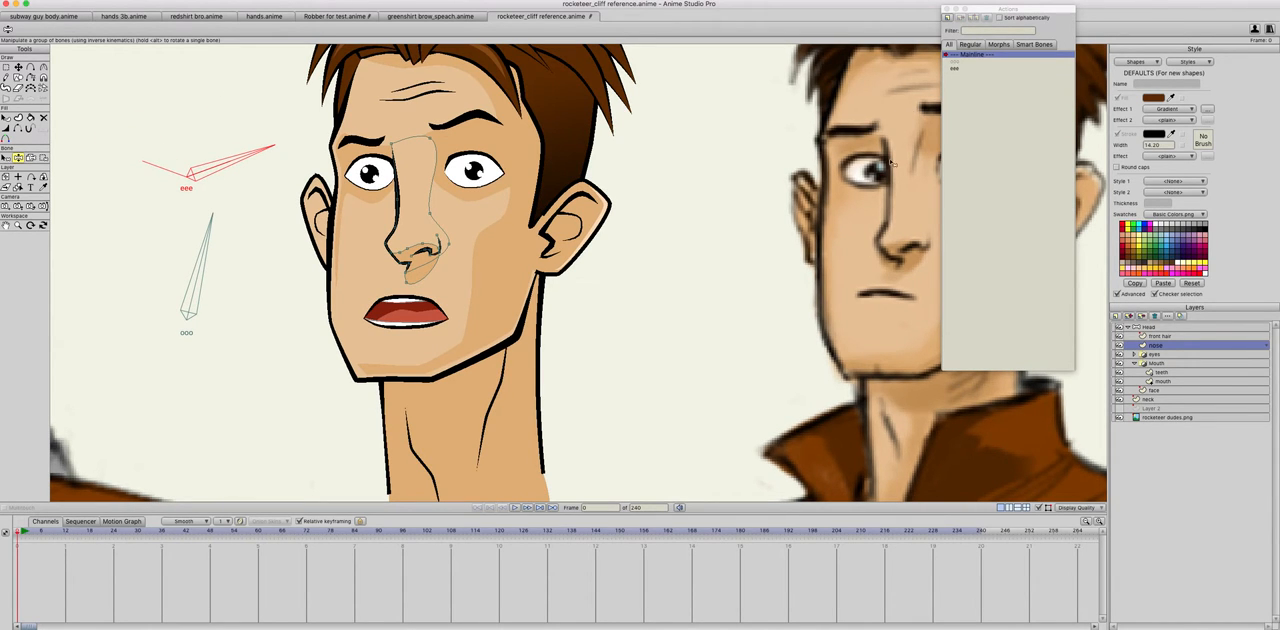
Step: Reopen the eee action and raise the chin points on the face layer slightly at frame 1
double_click(954, 69)
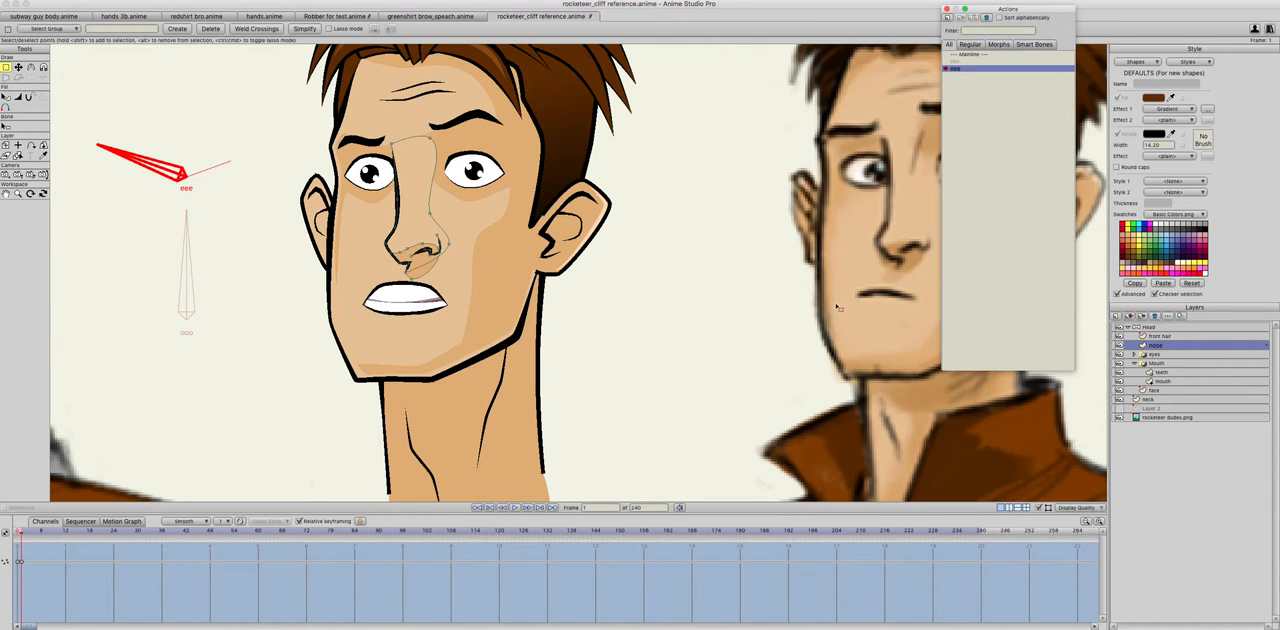
click(1157, 390)
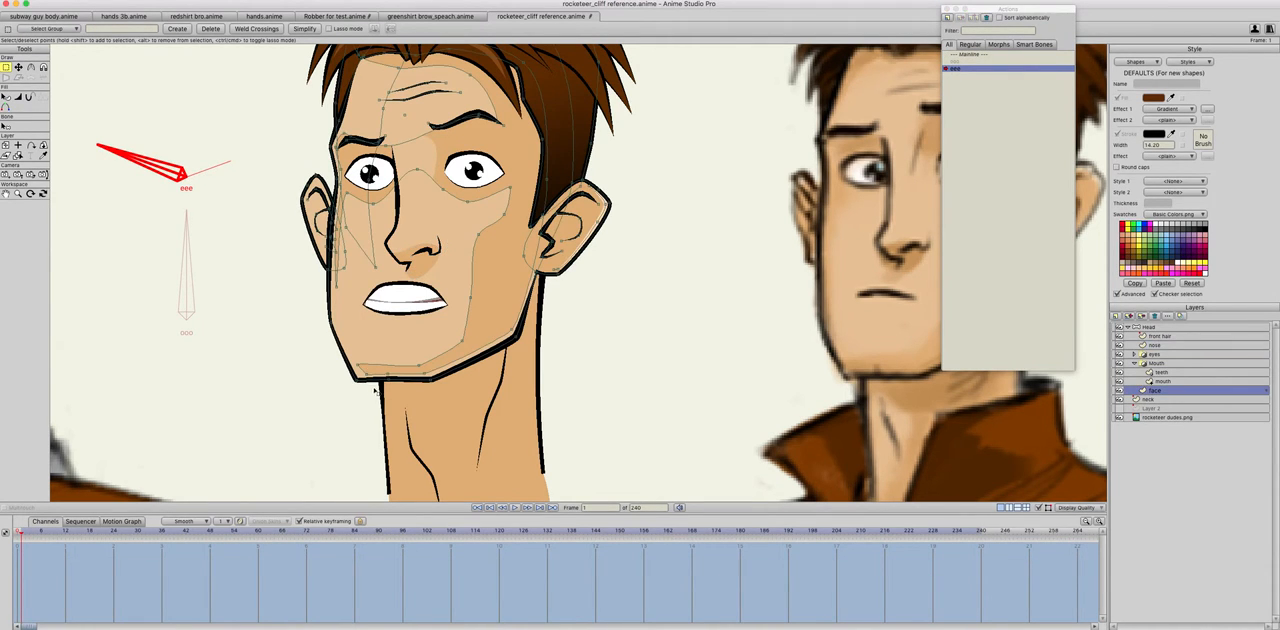
mouse_move(341, 397)
mouse_down()
mouse_move(448, 353)
mouse_move(401, 350)
mouse_move(325, 378)
mouse_move(444, 362)
mouse_up()
key(t)
drag(415, 369, 416, 358)
Step: Compare the jaw and mouth poses by stepping repeatedly between frames 0 and 1 of the eee action
key(Left)
key(Right)
key(Left)
key(Right)
key(Left)
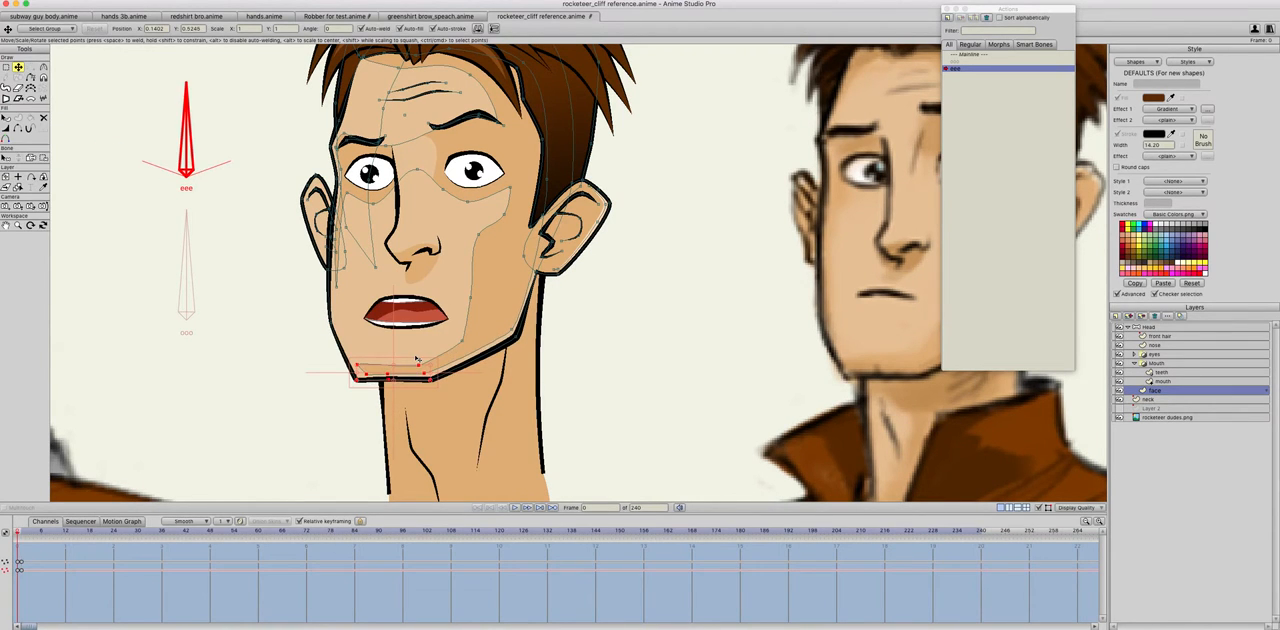
key(Right)
key(Left)
key(Right)
key(Left)
key(Right)
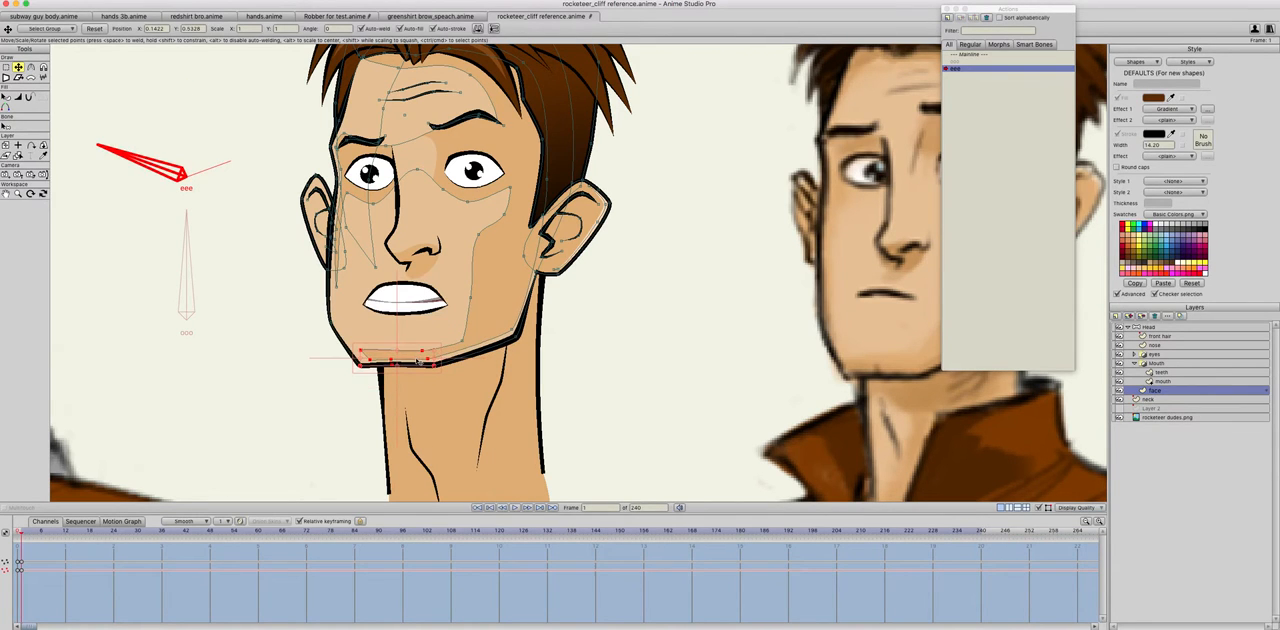
Step: Compare frames 0 and 1 of the eee action and lower the chin points on the face layer slightly at frame 0
key(Left)
key(Right)
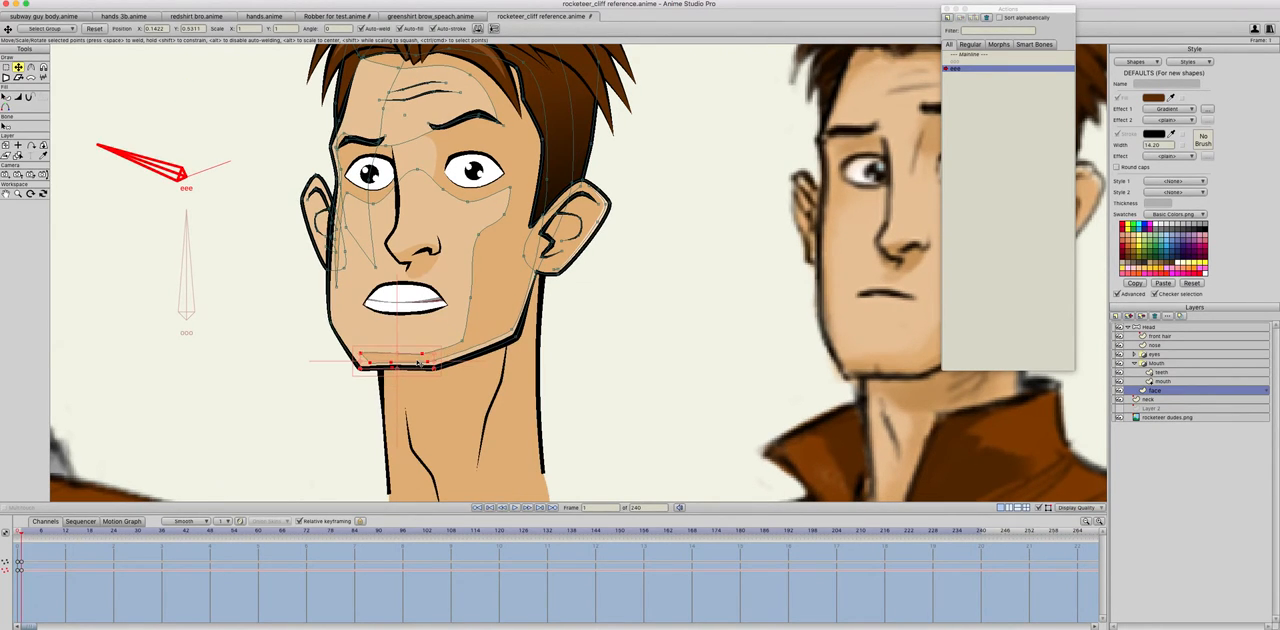
key(Left)
key(Right)
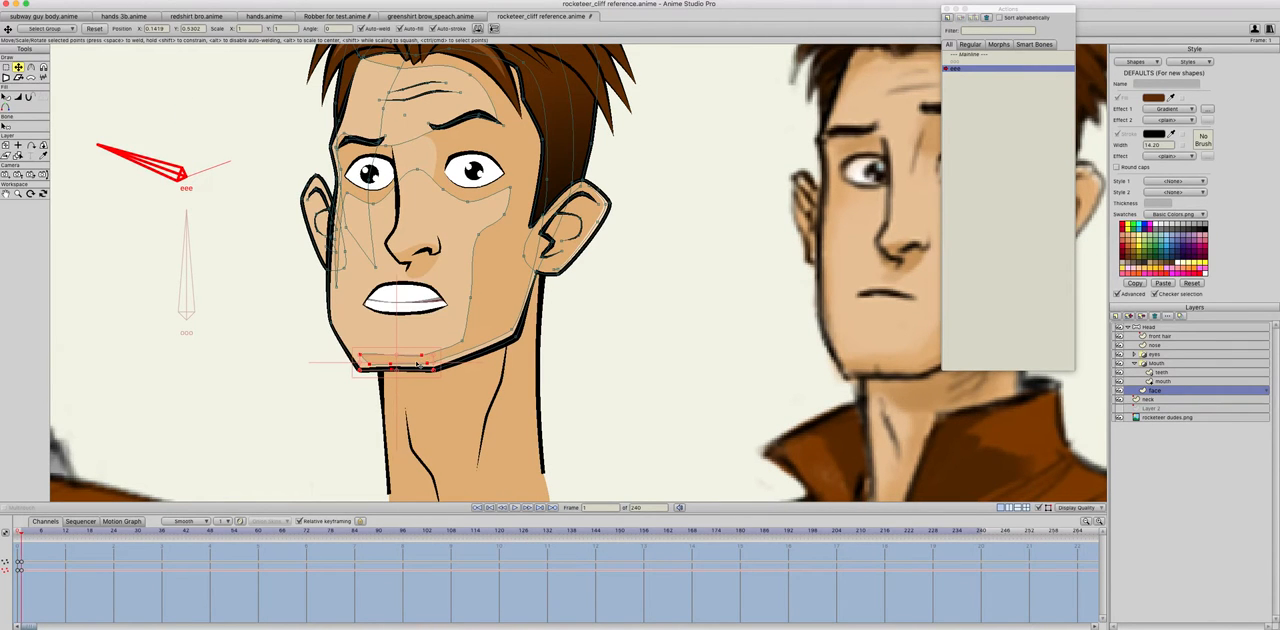
key(Left)
key(Right)
key(Left)
drag(418, 369, 420, 374)
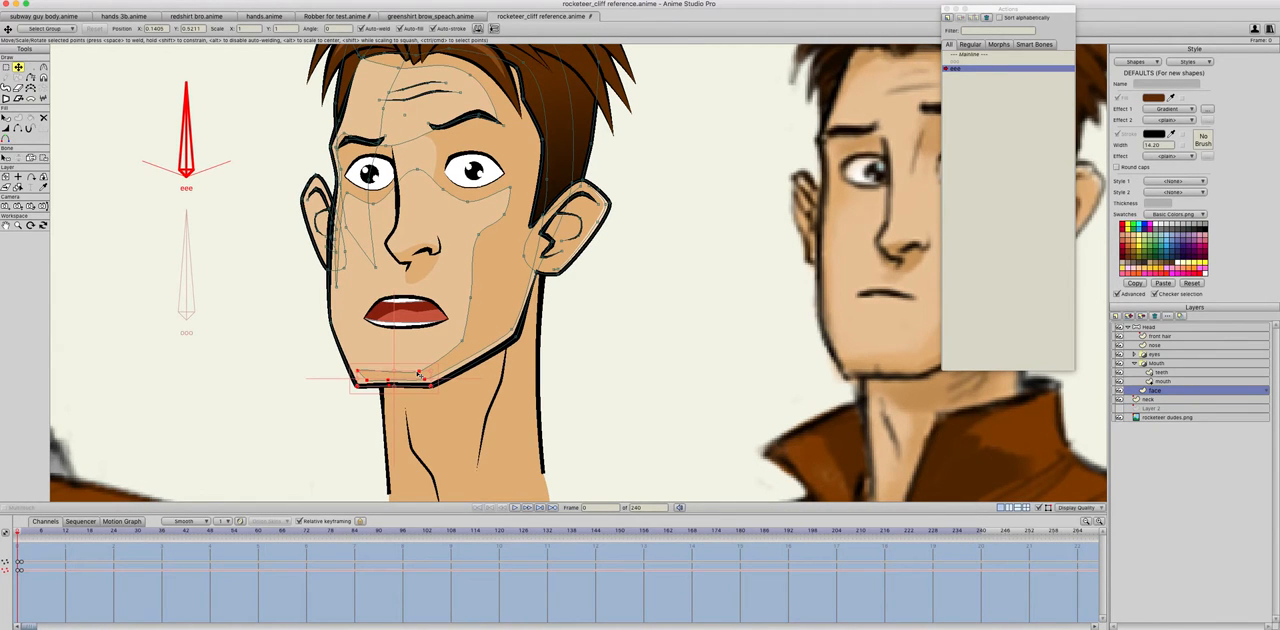
Step: Check the adjusted jaw movement by flipping between frames 0 and 1 of the eee action
key(Right)
key(Left)
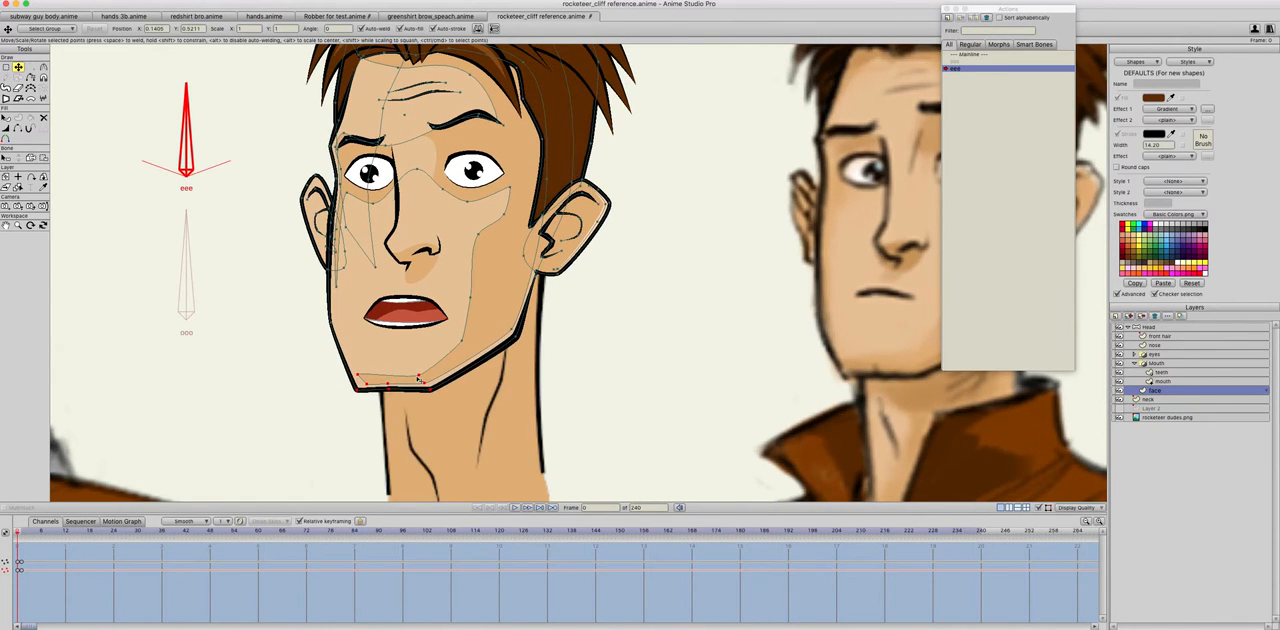
key(Right)
key(Left)
key(Right)
key(Left)
key(Right)
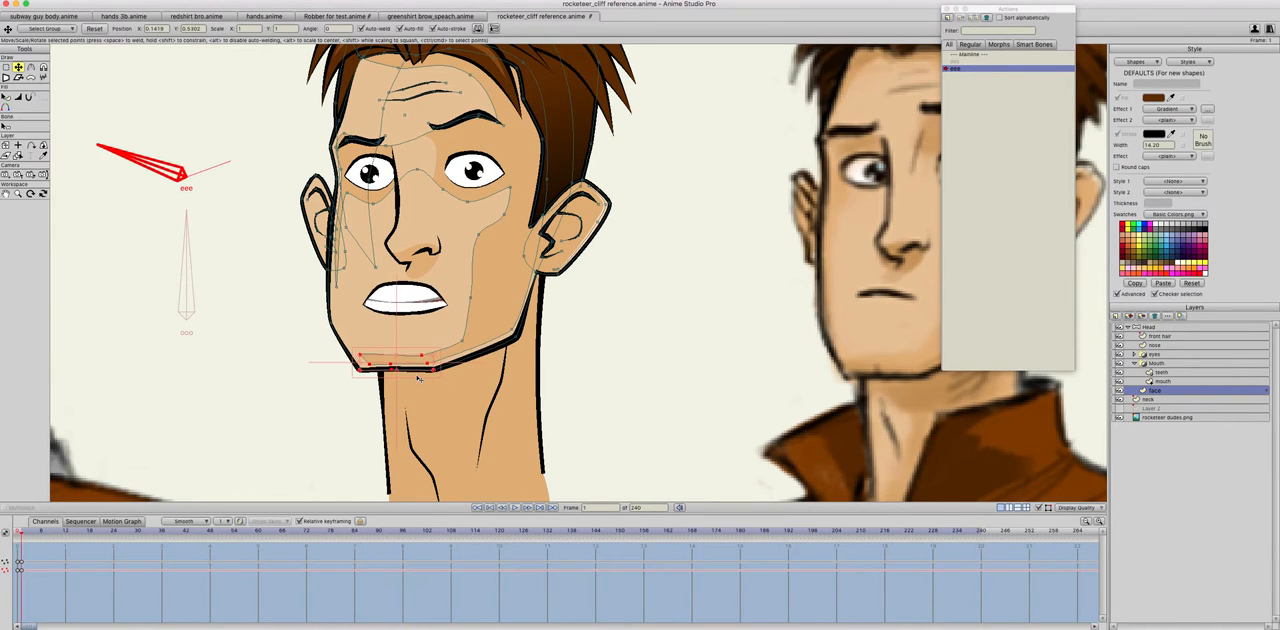
key(Left)
key(Right)
Step: Return to the Mainline and test the revised jaw by rotating the eee and ooo bones in alternation
click(966, 55)
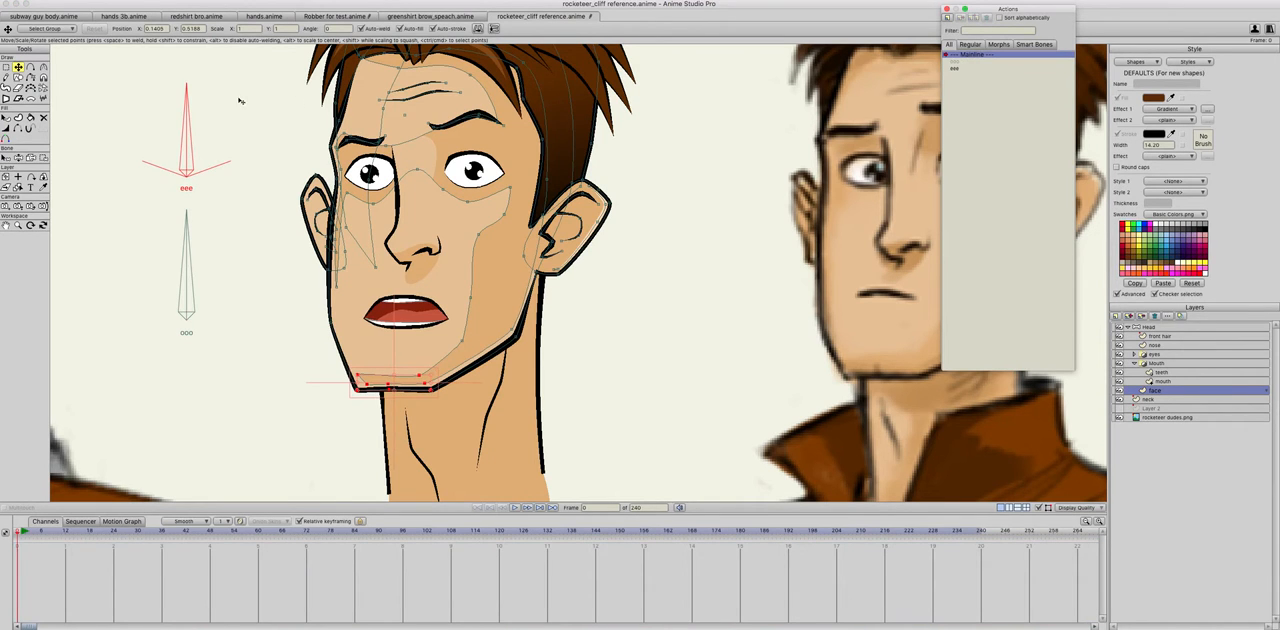
click(18, 158)
drag(188, 150, 148, 92)
mouse_move(184, 222)
mouse_down()
mouse_move(114, 223)
mouse_move(175, 208)
mouse_up()
mouse_move(174, 147)
mouse_down()
mouse_move(201, 143)
mouse_move(156, 153)
mouse_move(173, 150)
mouse_up()
mouse_move(185, 218)
mouse_down()
mouse_move(118, 242)
mouse_move(187, 212)
mouse_up()
drag(165, 150, 243, 103)
mouse_move(187, 212)
mouse_down()
mouse_move(118, 242)
mouse_move(187, 212)
mouse_up()
drag(214, 141, 192, 133)
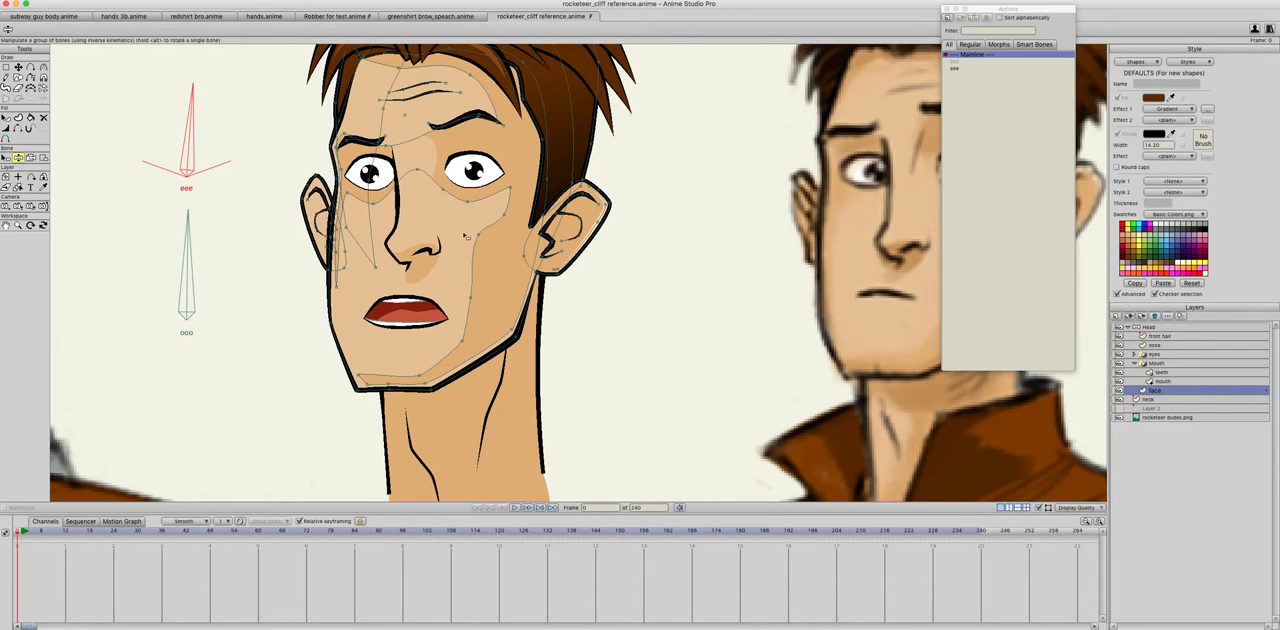
Step: Add a new vertical bone to the Head layer, beside the eee and ooo bones on the side away from the face
drag(188, 174, 250, 190)
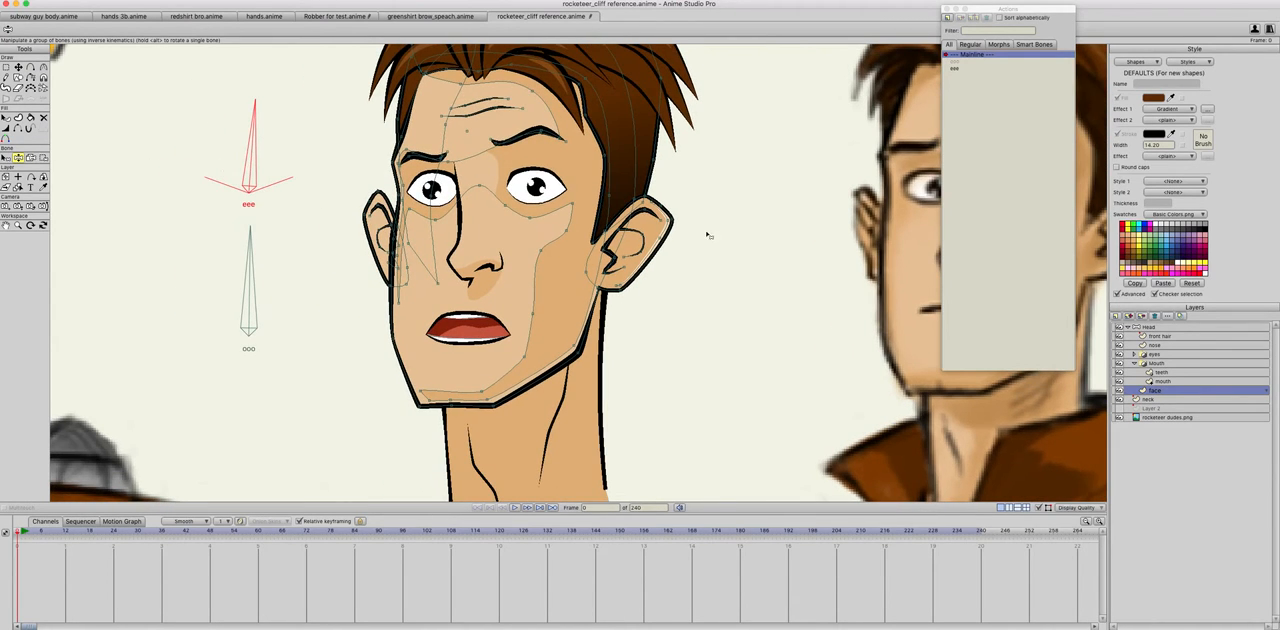
click(1132, 328)
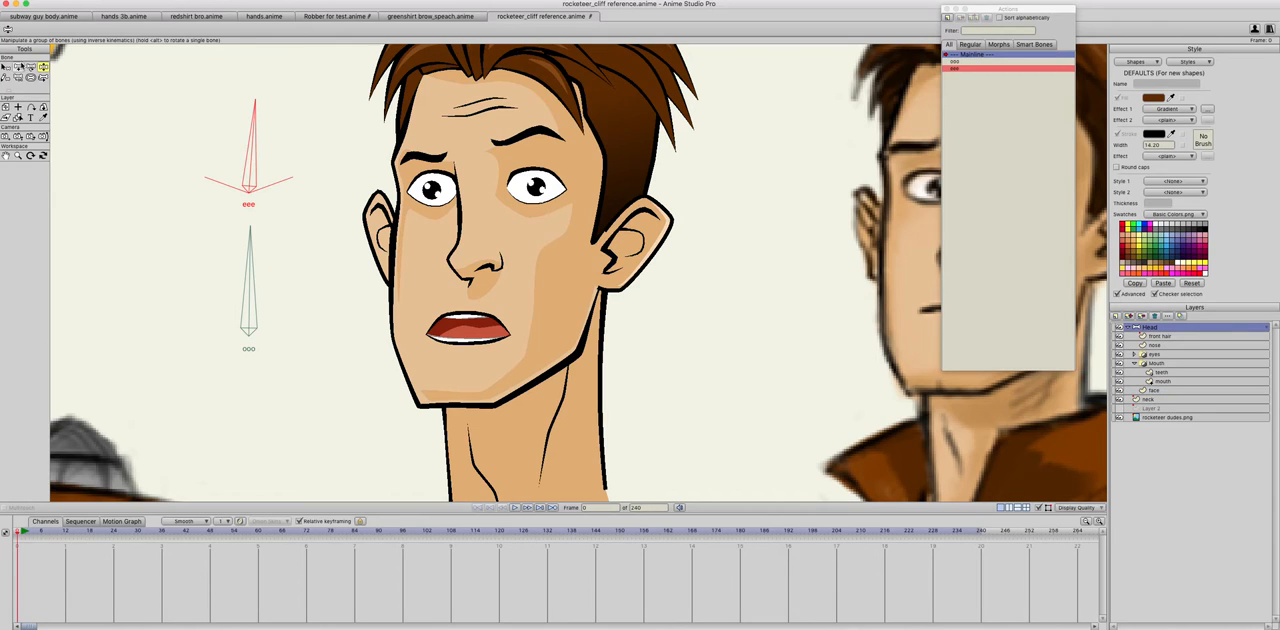
key(a)
drag(164, 258, 164, 180)
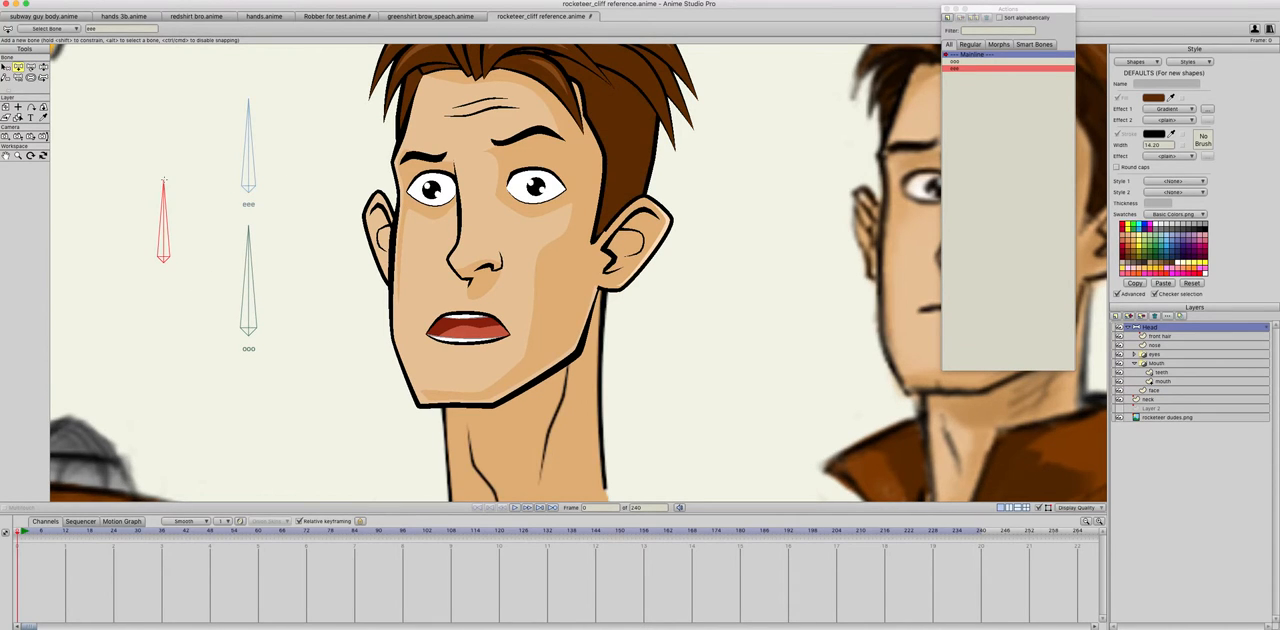
Step: Constrain the new bone's angle to between -70 and 70 degrees and name the bone mmm
key(z)
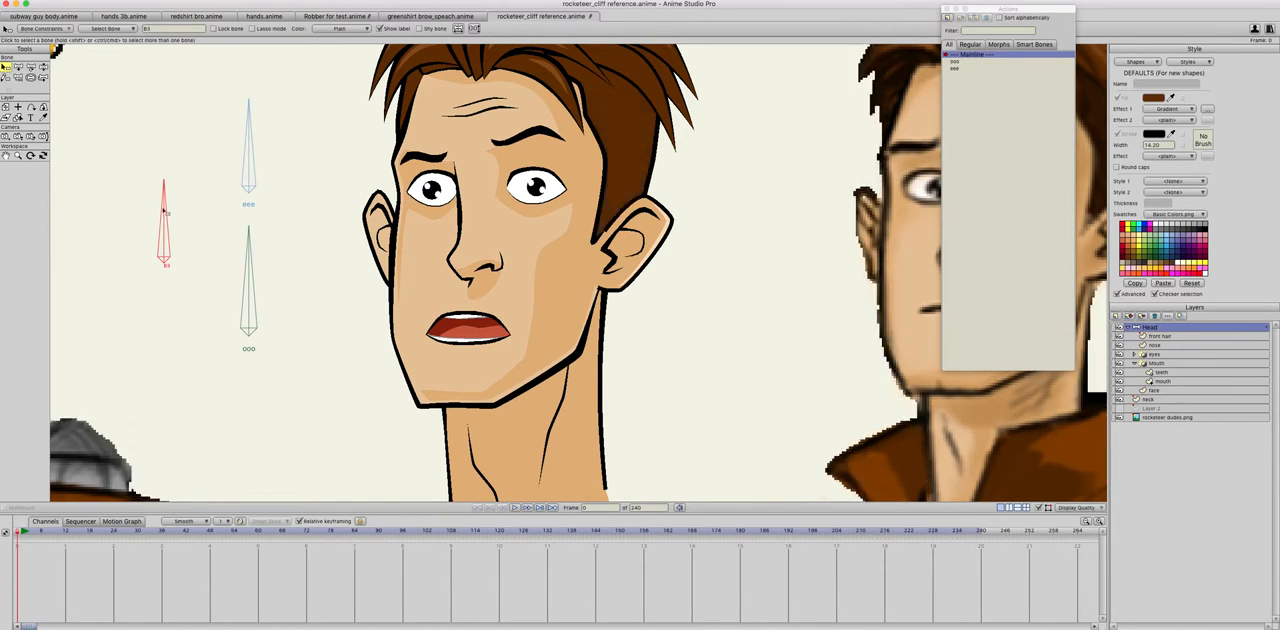
click(45, 28)
click(24, 41)
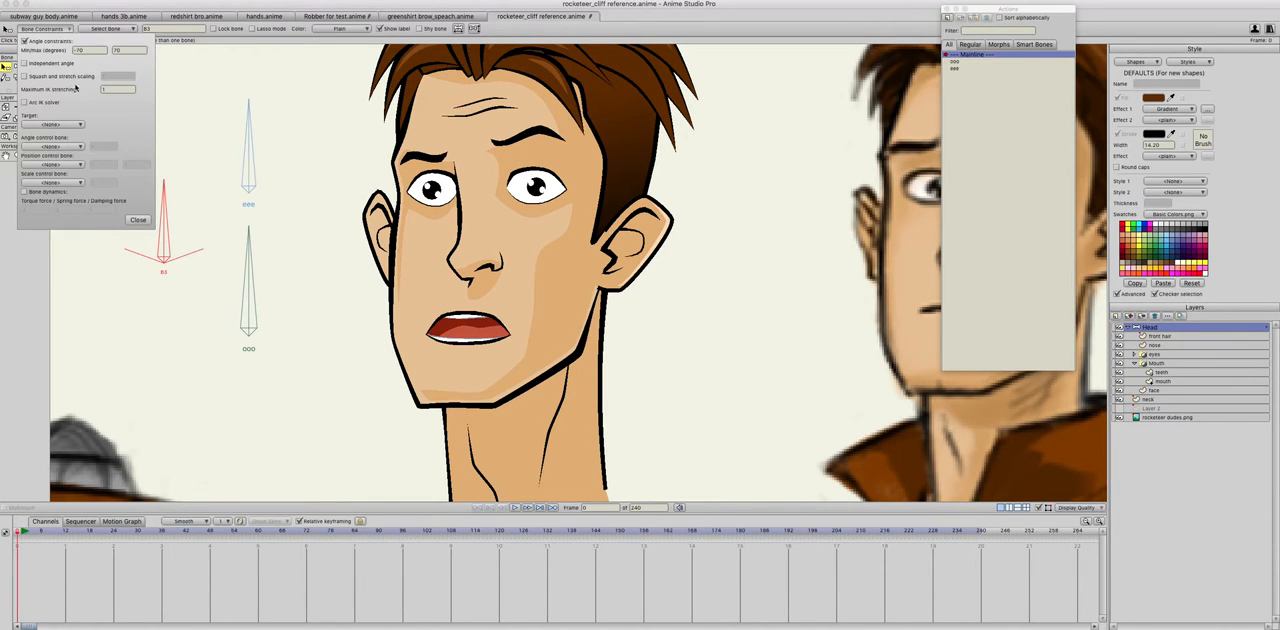
click(138, 220)
text(mmm)
key(Return)
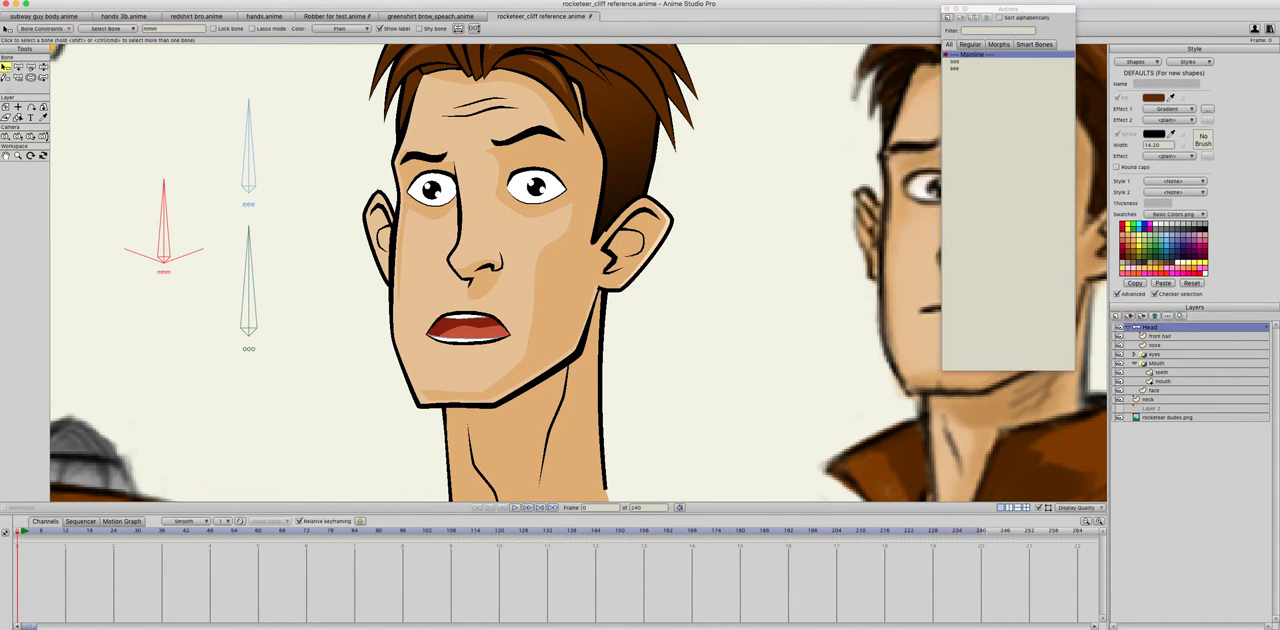
Step: Reduce the mmm bone's strength to the minimum so its influence region does not affect the artwork
click(31, 77)
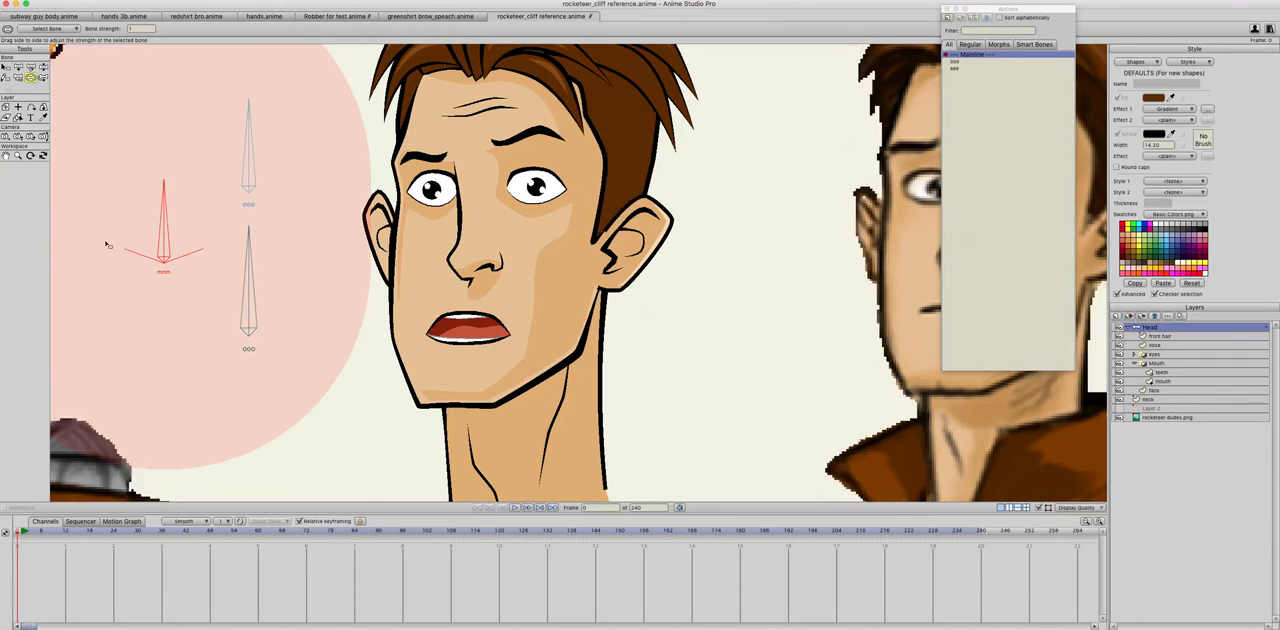
drag(166, 224, 16, 181)
key(r)
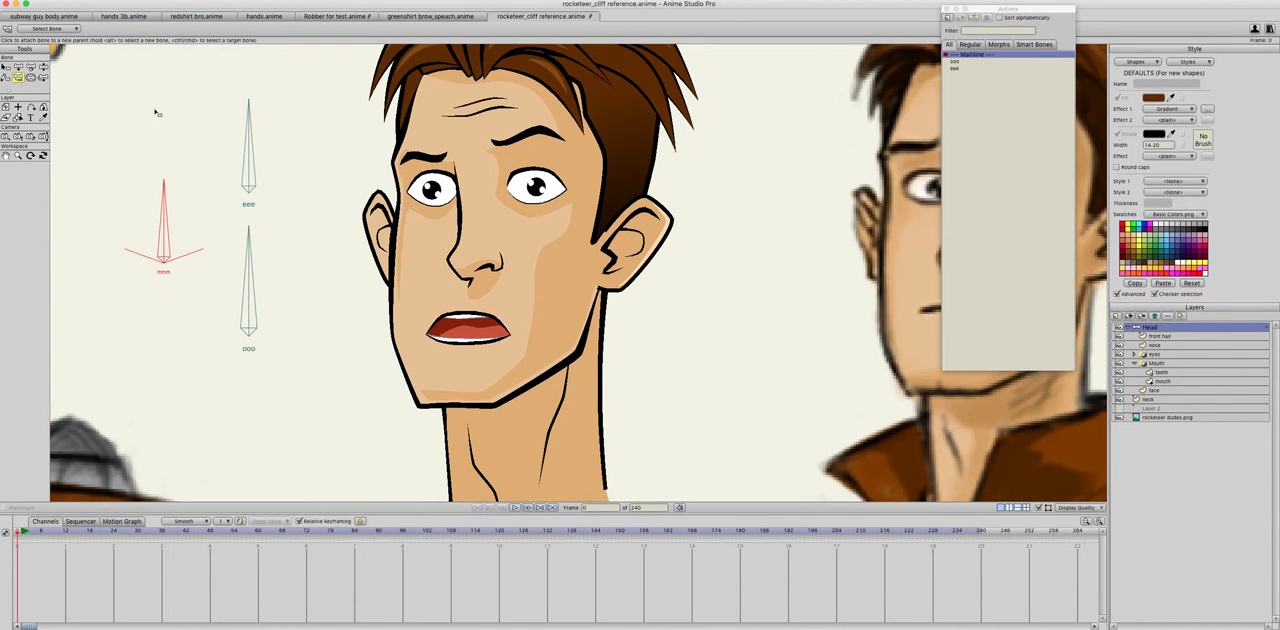
key(z)
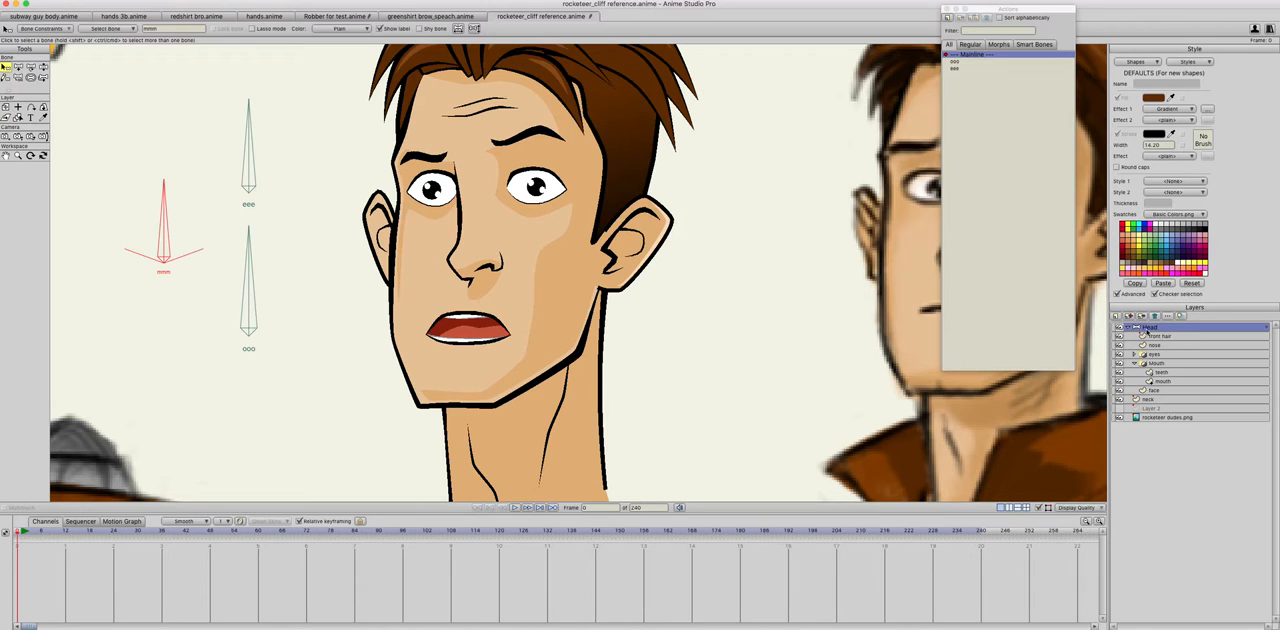
Step: Create an action named mmm and rotate the mmm bone away from the face to 160 degrees at frame 1
click(953, 18)
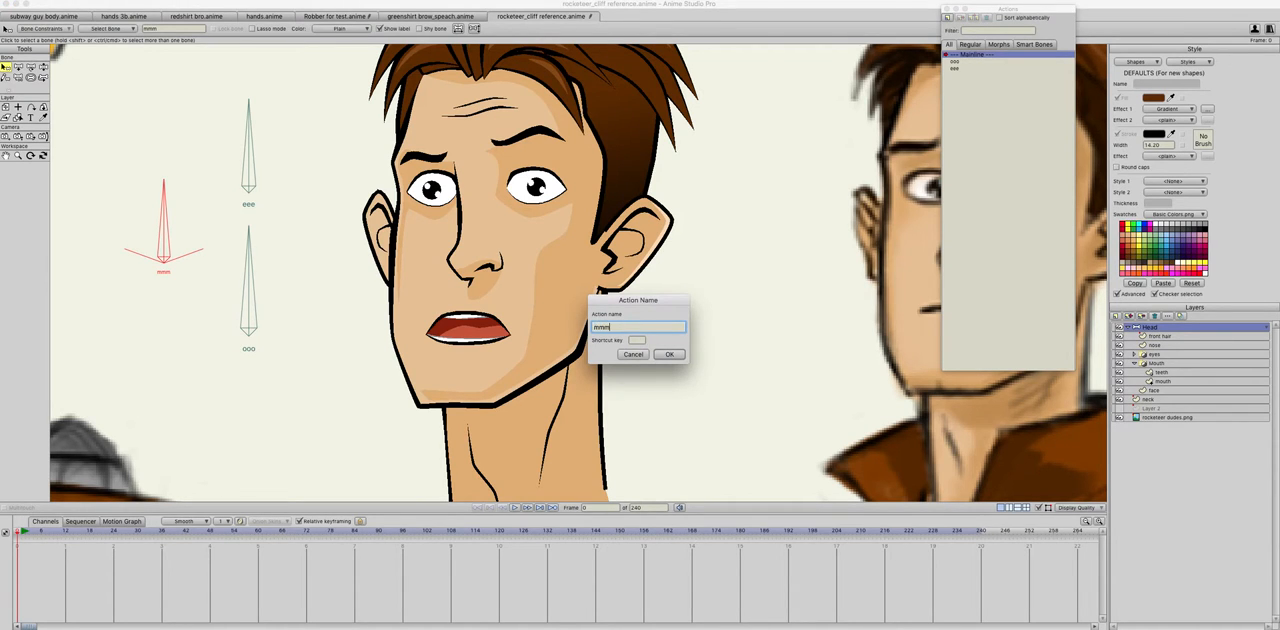
key(Return)
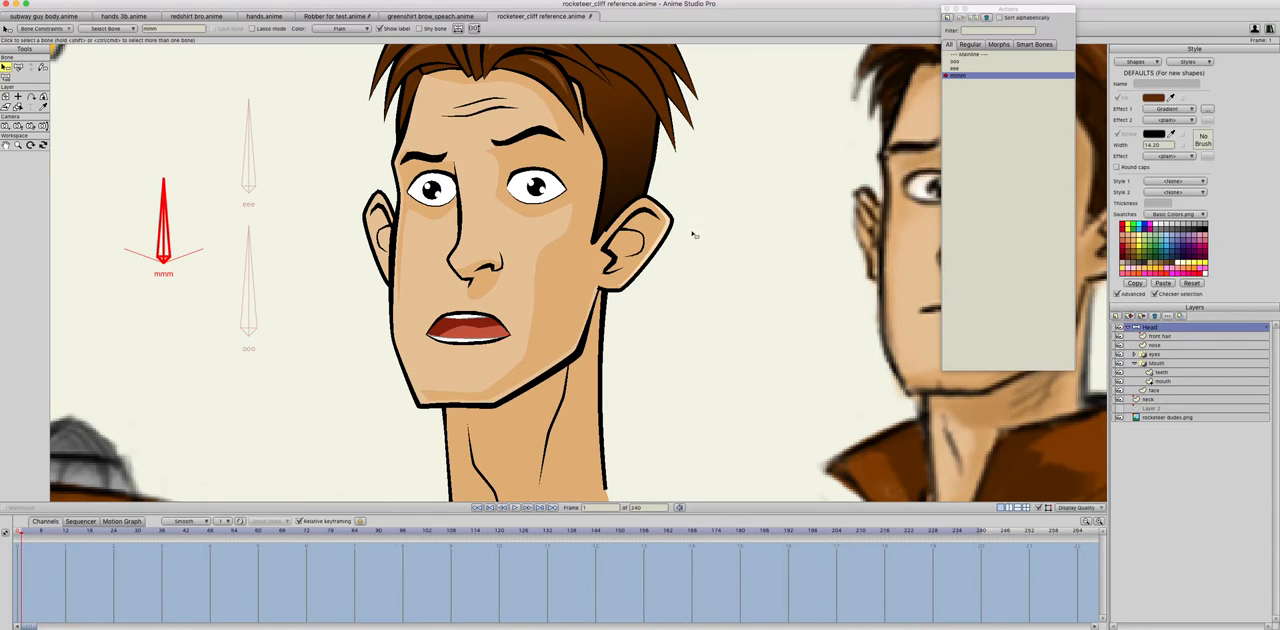
click(18, 66)
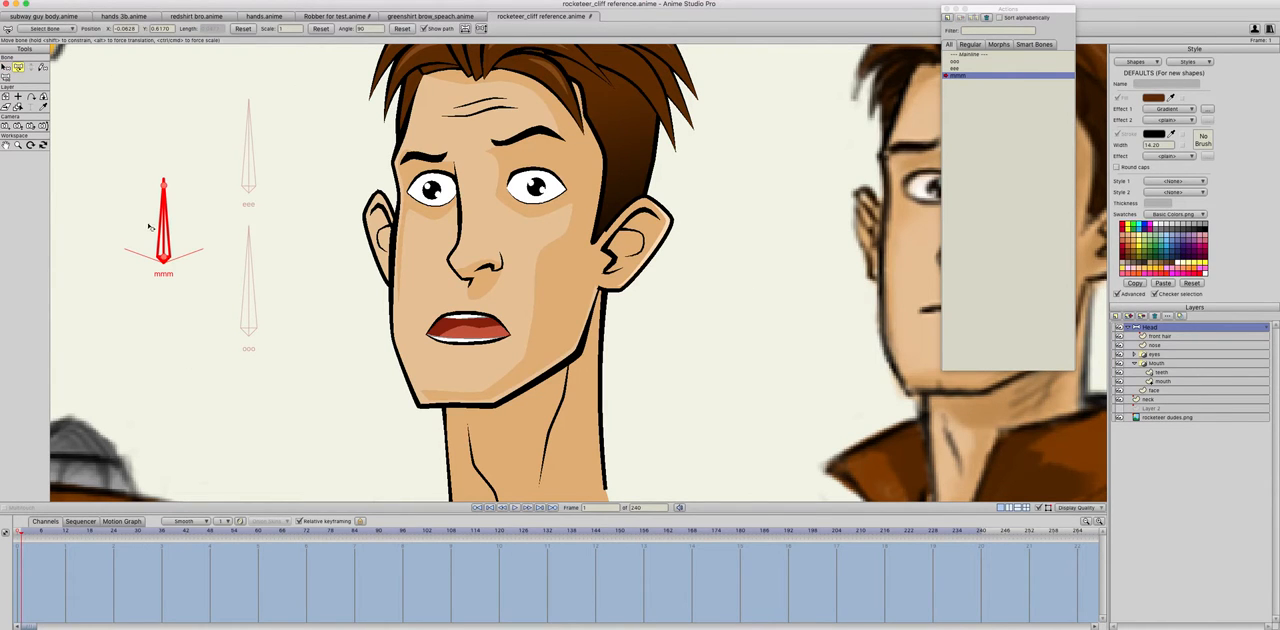
drag(162, 222, 88, 236)
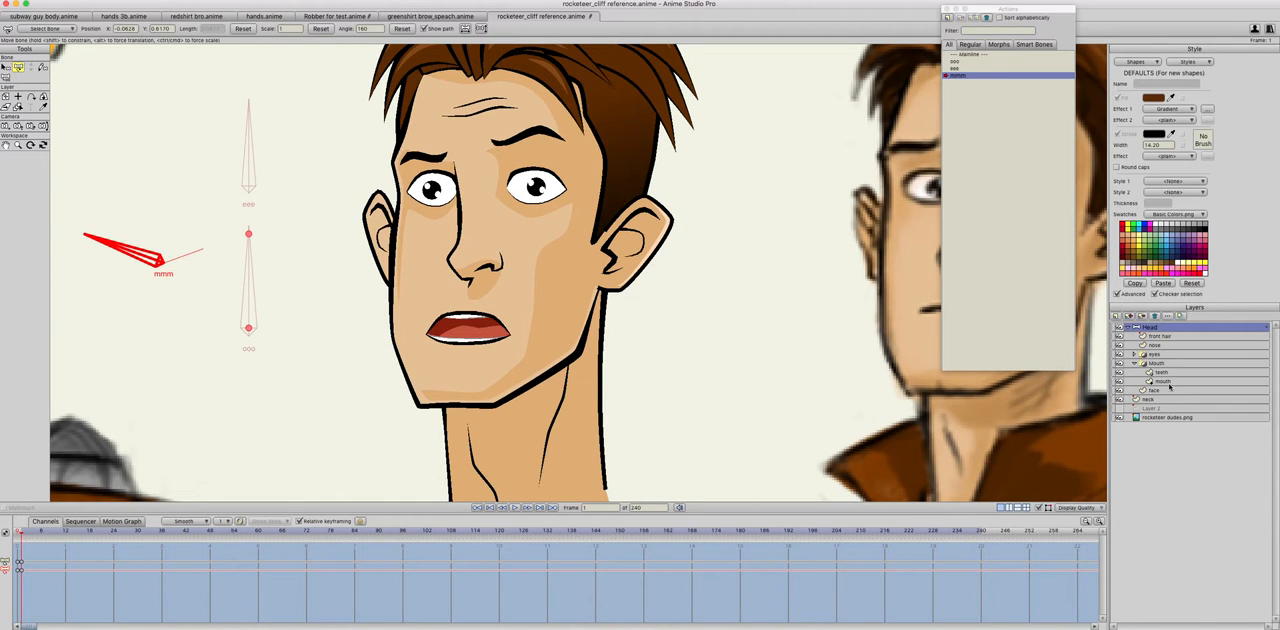
key(z)
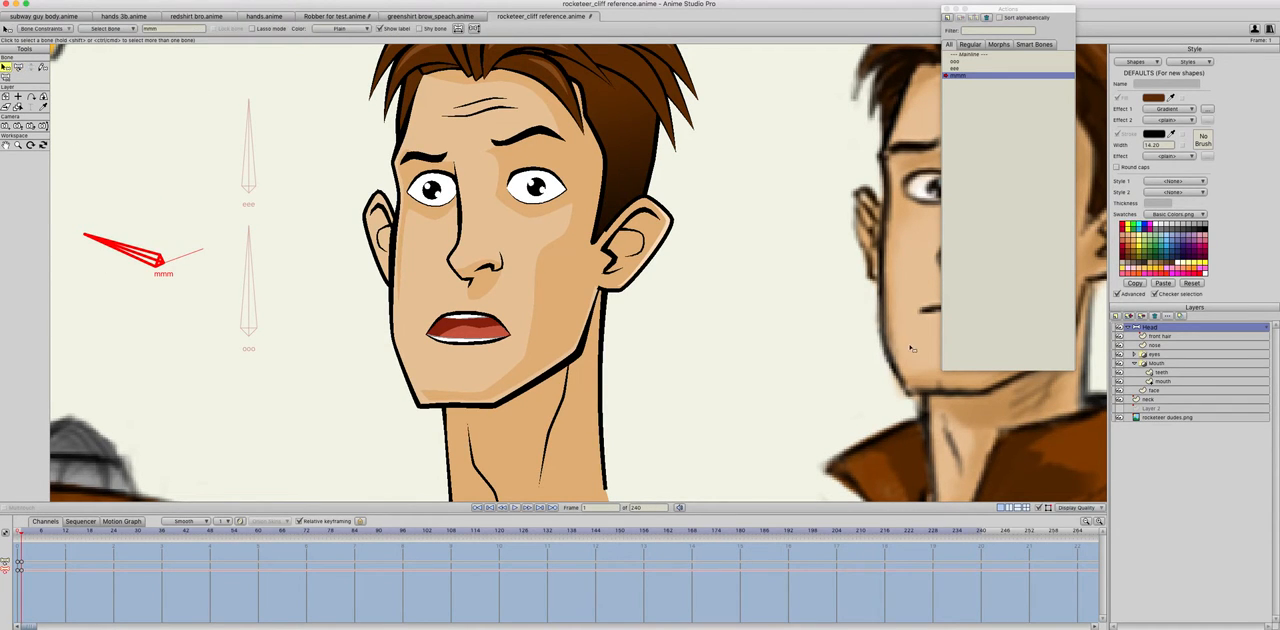
Step: Close the mouth at frame 1 of the mmm action by moving the mouth layer's points together into a thin, slightly downturned line
click(1165, 381)
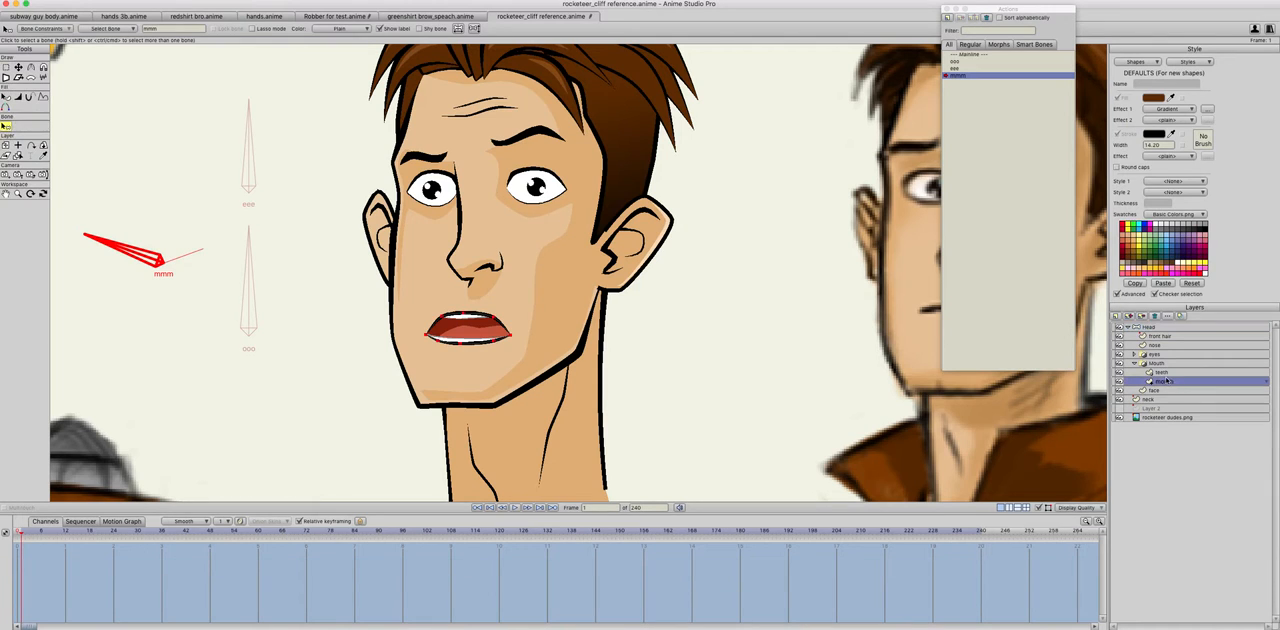
click(18, 67)
click(460, 347)
mouse_move(460, 347)
mouse_down()
mouse_move(446, 318)
mouse_move(494, 330)
mouse_move(466, 333)
mouse_up()
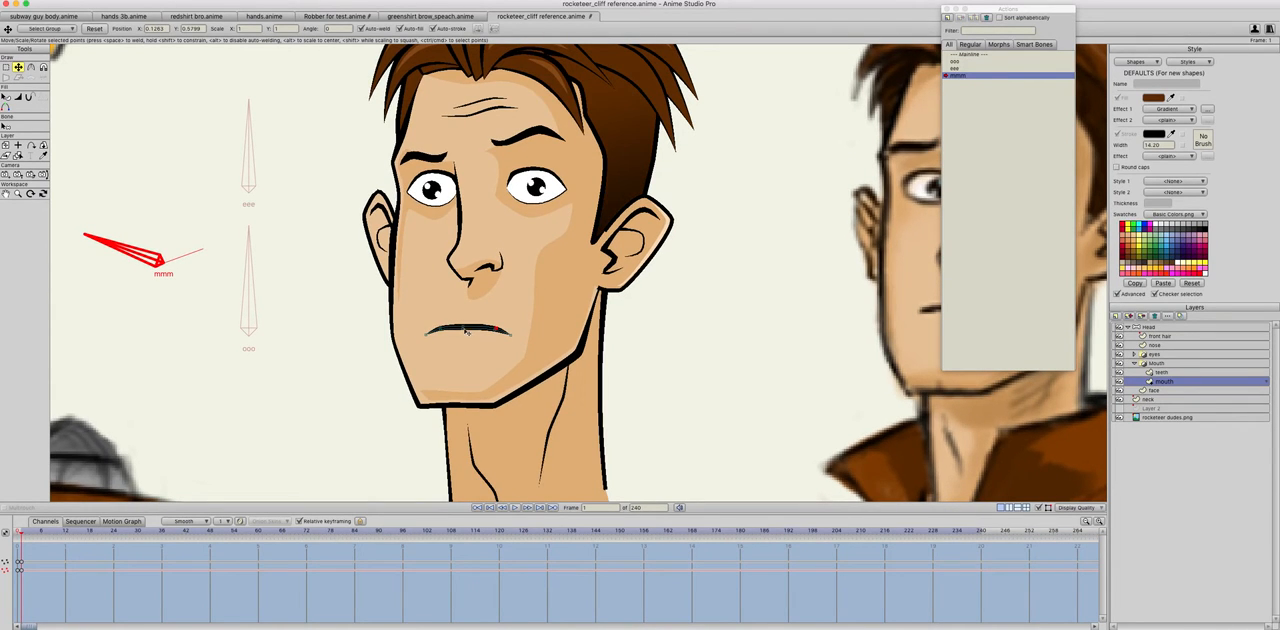
Step: Return to the Mainline and test the closed mmm mouth in combination with different rotations of the eee and ooo bones
click(978, 54)
click(976, 54)
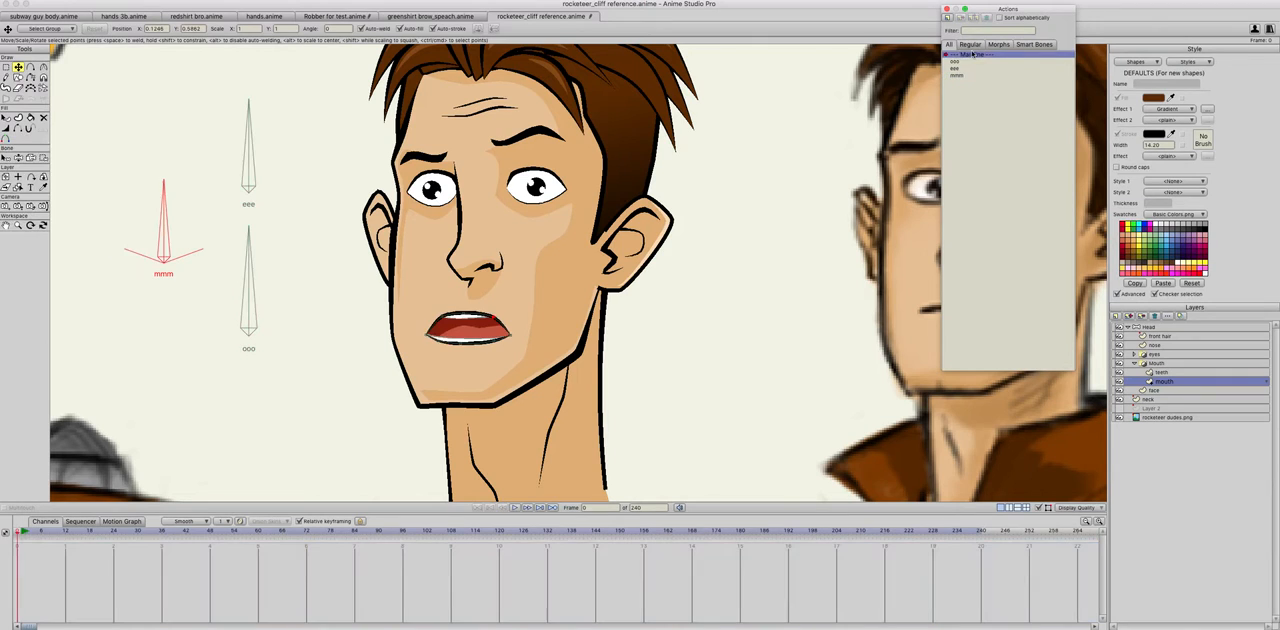
click(18, 157)
drag(250, 157, 214, 168)
drag(163, 185, 13, 239)
drag(212, 156, 305, 150)
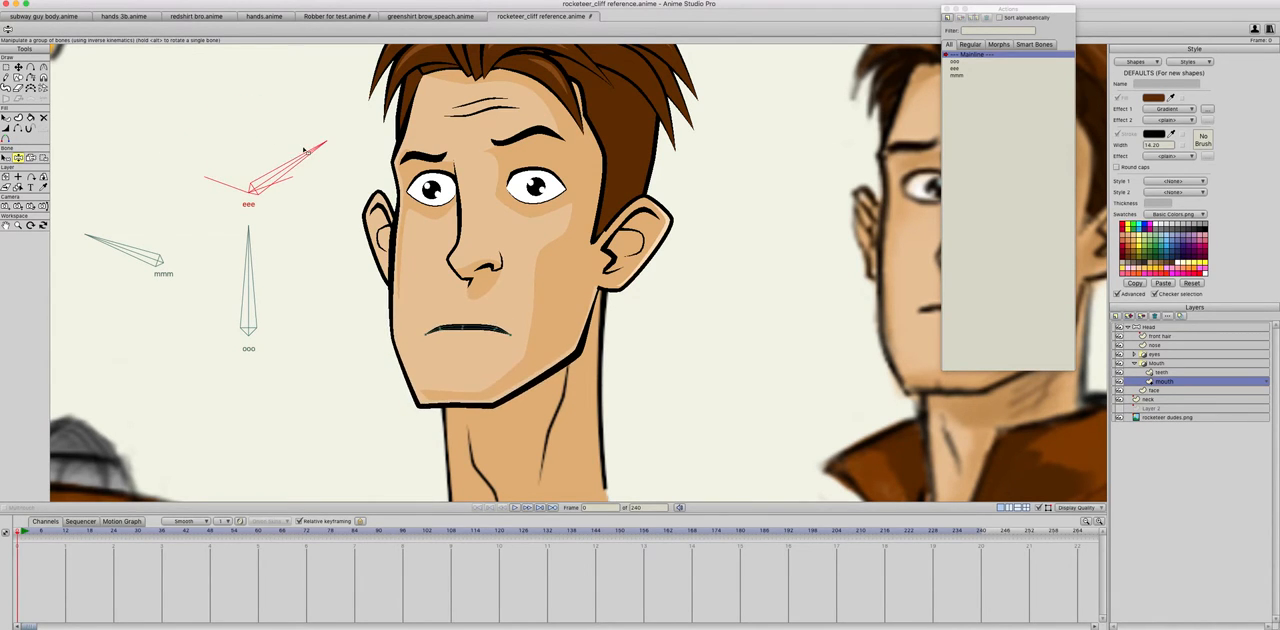
drag(234, 249, 310, 249)
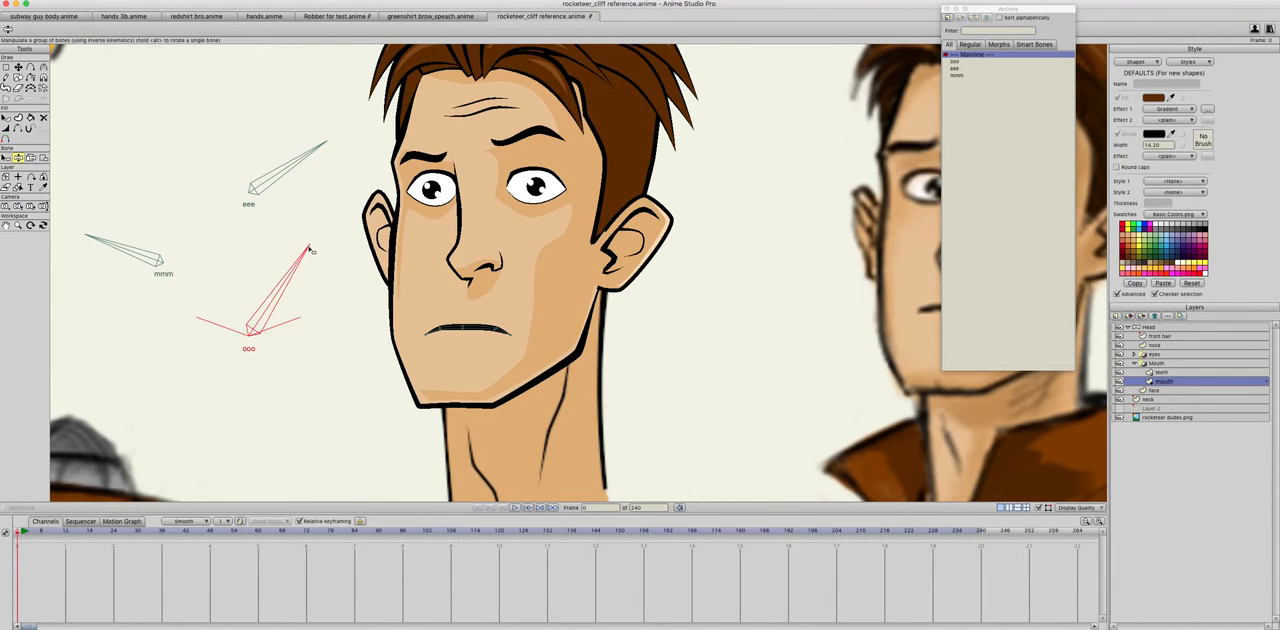
drag(287, 173, 198, 140)
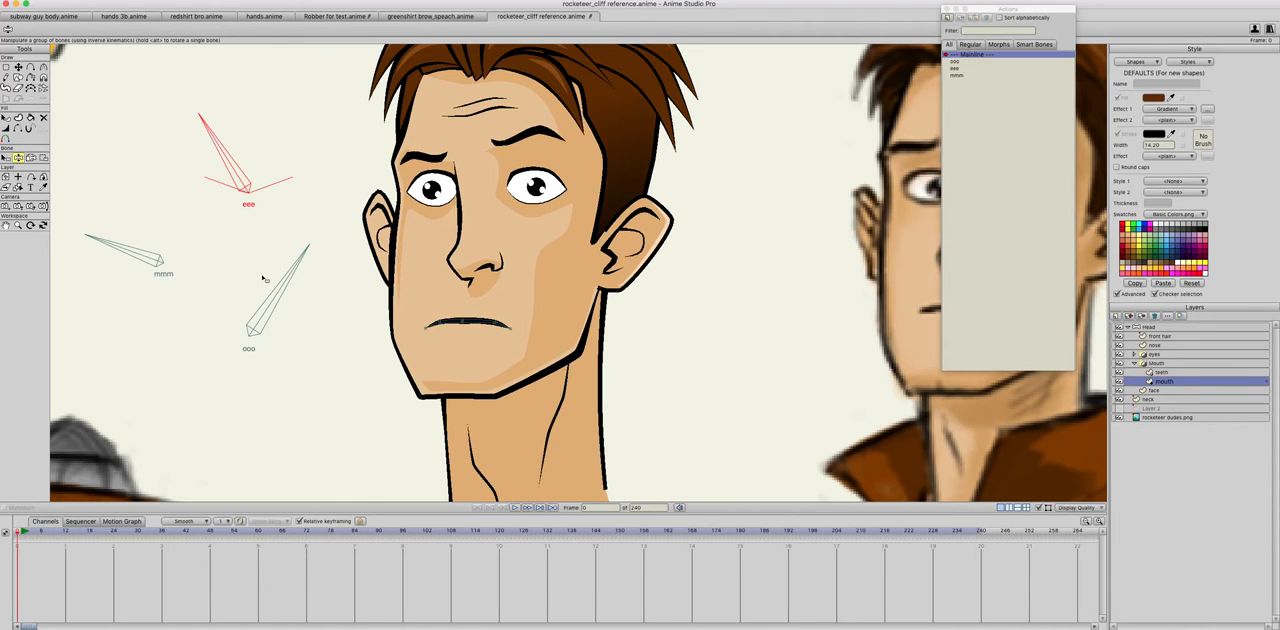
Step: Check how the mouth reopens by rotating the ooo, eee and mmm bones back towards their upright positions
drag(281, 275, 272, 269)
drag(140, 247, 140, 242)
drag(230, 158, 270, 150)
drag(286, 250, 248, 228)
drag(115, 212, 186, 219)
scroll(354, 361, down, 2)
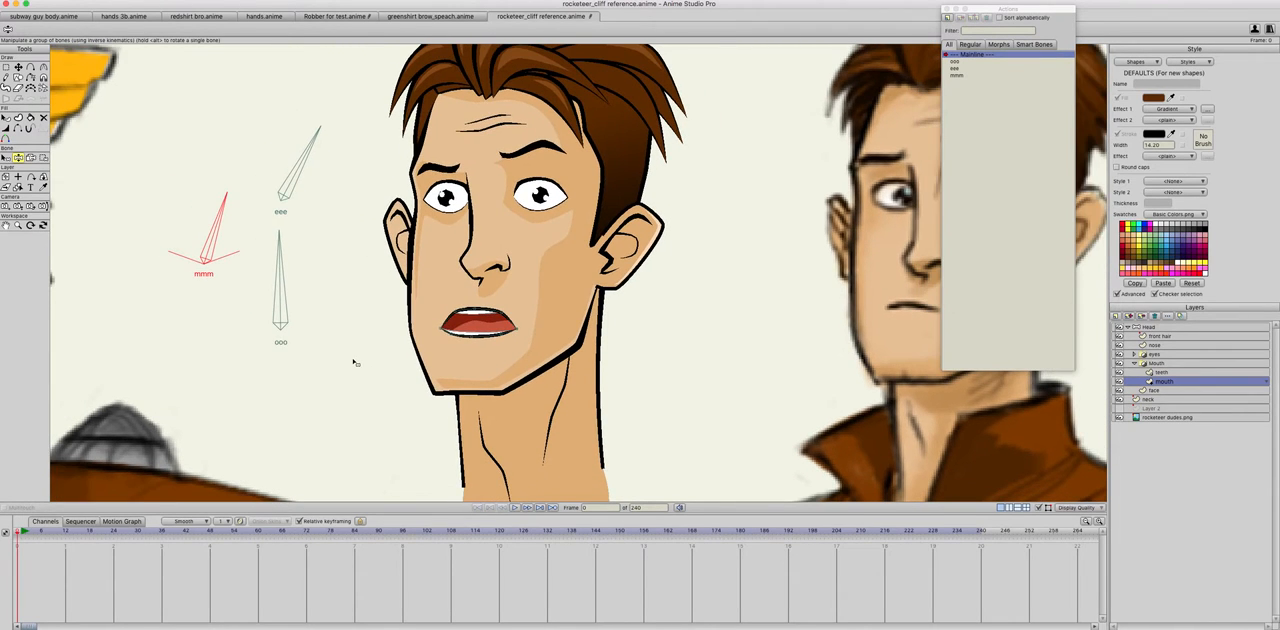
scroll(354, 361, down, 1)
Step: Test blended mouth shapes by mixing partial rotations of the eee, ooo and mmm bones
drag(296, 200, 257, 188)
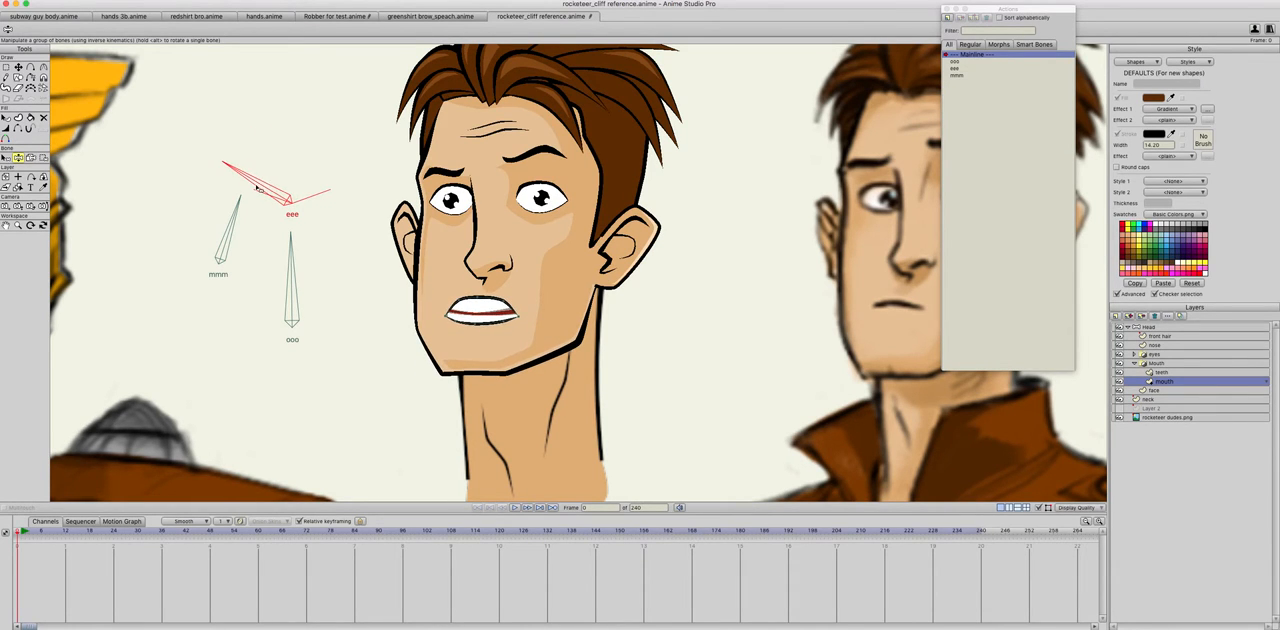
drag(293, 264, 258, 240)
drag(268, 184, 248, 167)
drag(232, 212, 180, 208)
mouse_move(272, 266)
mouse_down()
mouse_move(305, 268)
mouse_move(272, 266)
mouse_up()
drag(282, 203, 362, 172)
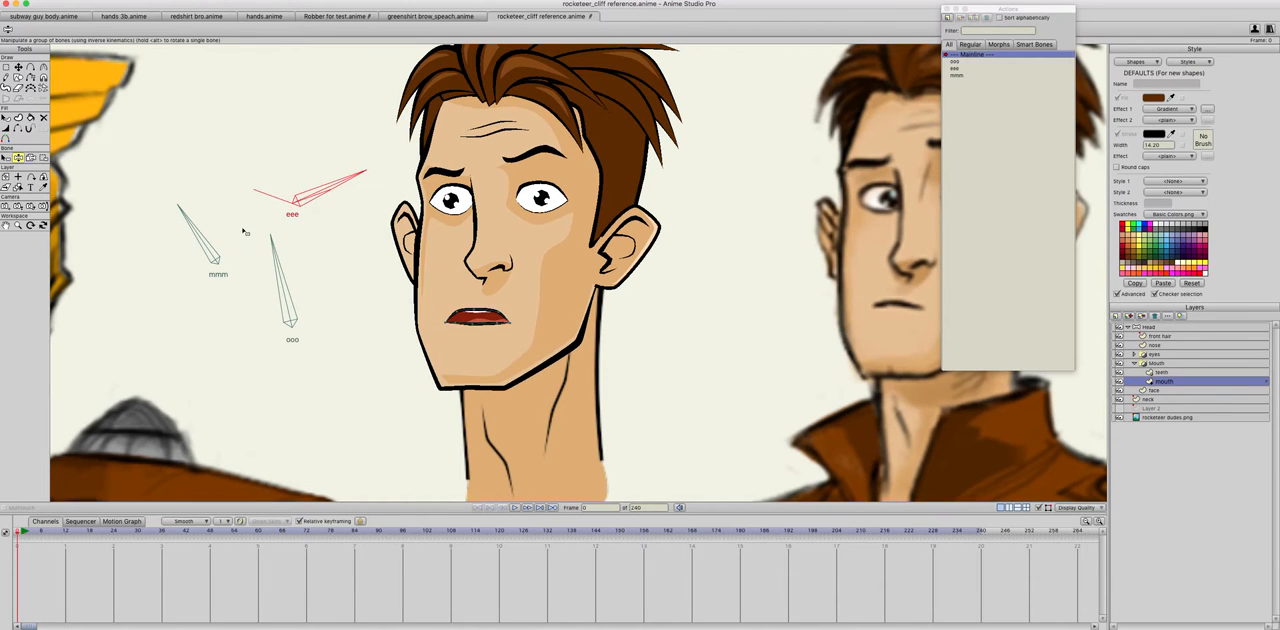
mouse_move(192, 235)
mouse_down()
mouse_move(165, 245)
mouse_move(178, 250)
mouse_move(160, 244)
mouse_move(215, 210)
mouse_move(212, 232)
mouse_up()
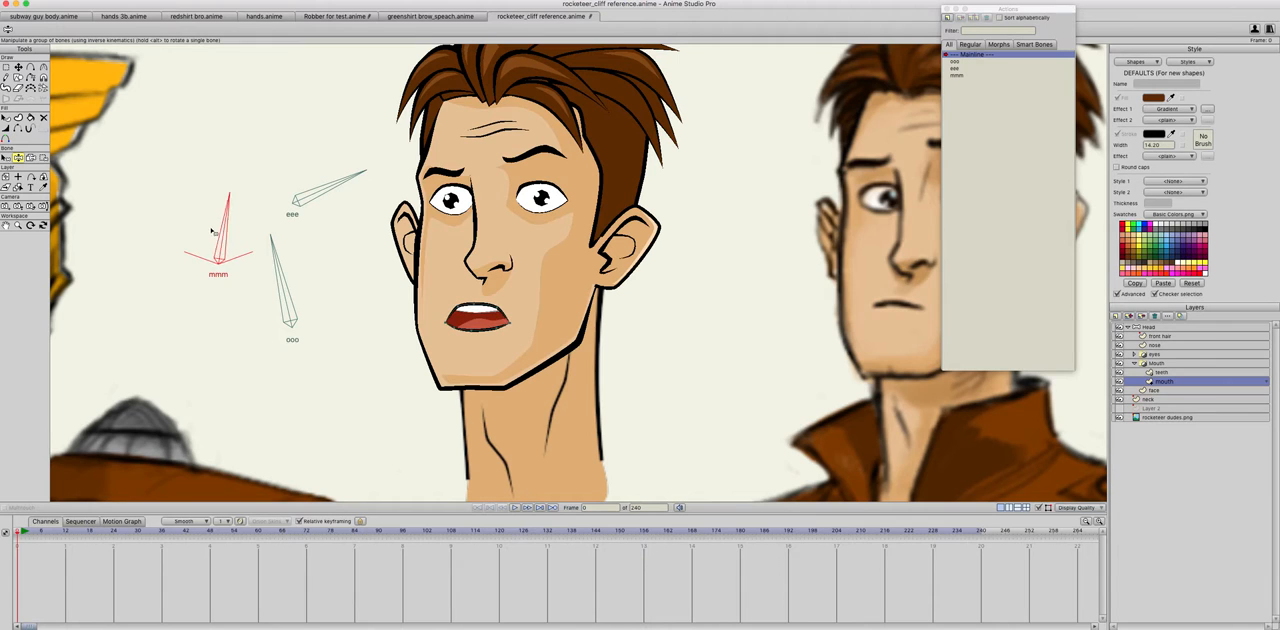
Step: Try further ooo and mmm combinations, finishing with all three mouth bones close to upright
drag(276, 262, 231, 281)
drag(235, 225, 281, 225)
drag(264, 290, 320, 275)
drag(319, 199, 292, 132)
drag(318, 270, 228, 220)
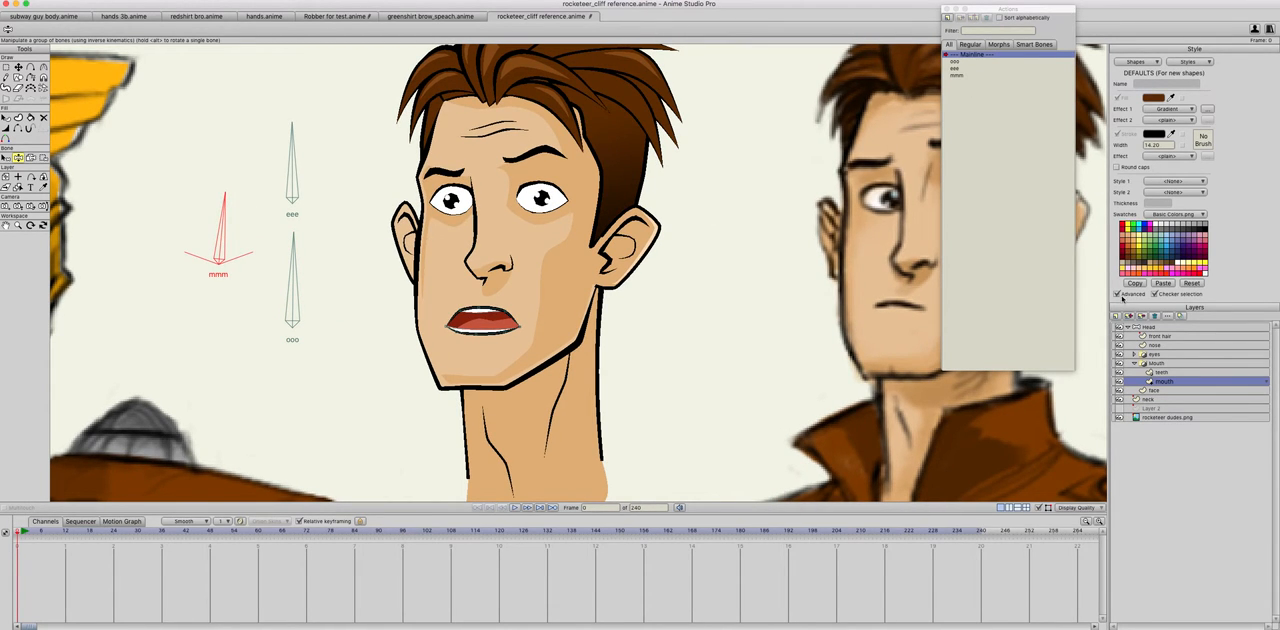
Step: Add a new upright bone to the Head layer in the empty space between the vector head and the reference head
click(1145, 328)
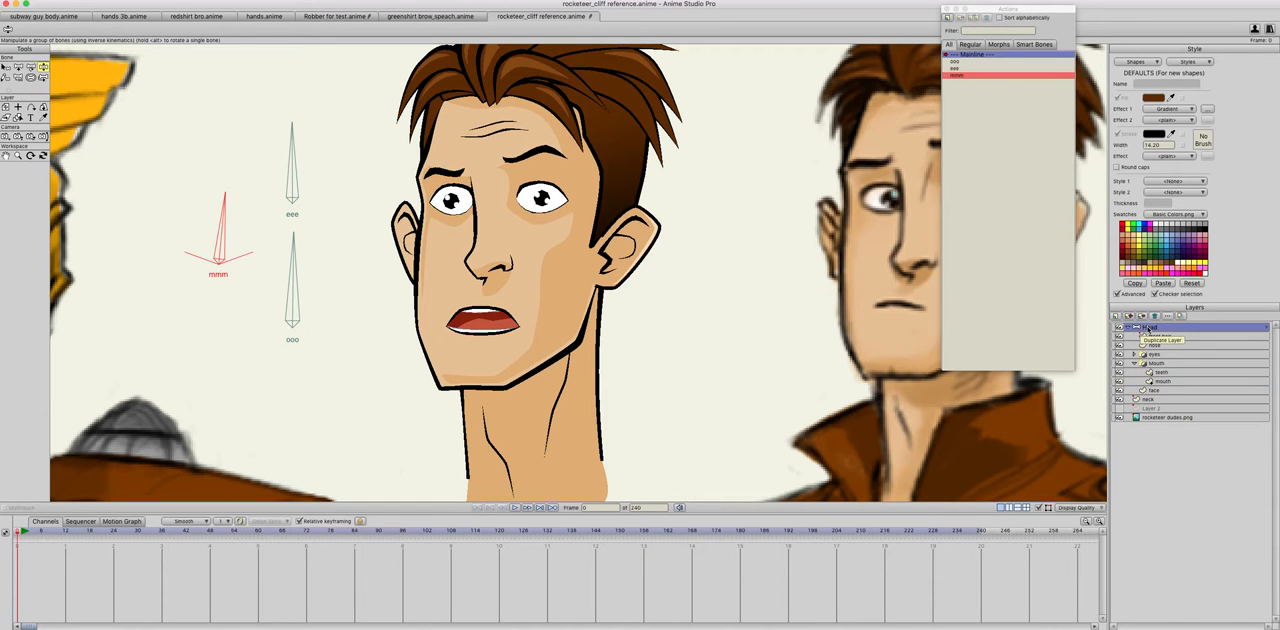
scroll(634, 327, down, 5)
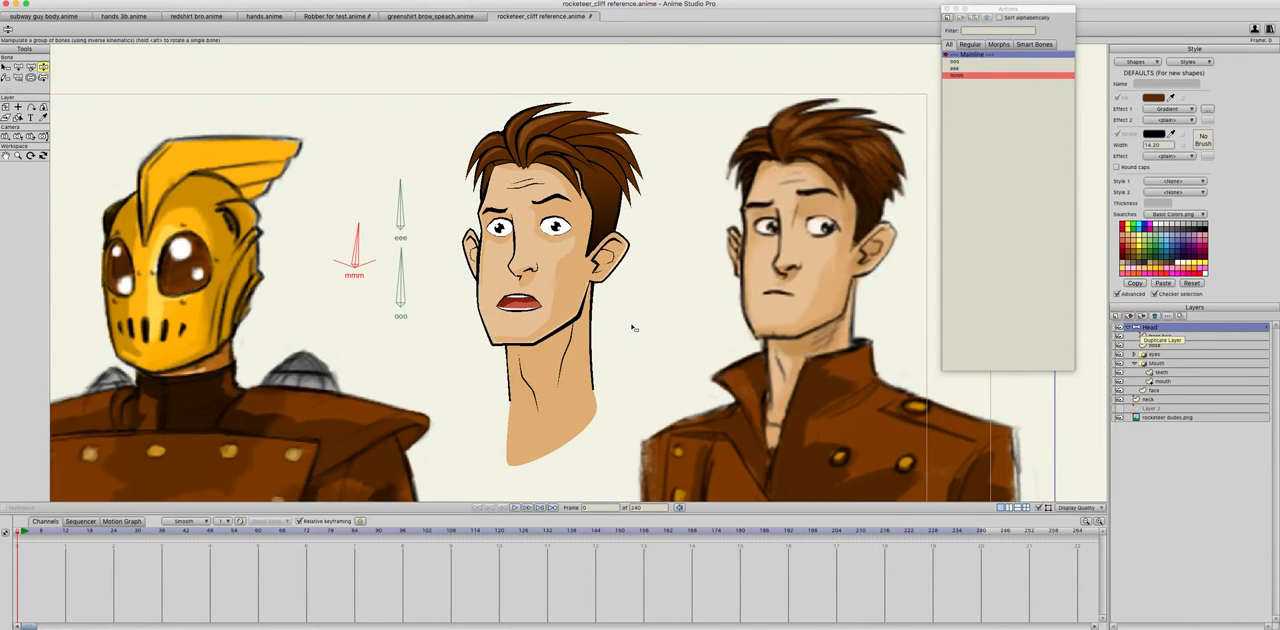
scroll(634, 327, up, 5)
drag(660, 305, 619, 348)
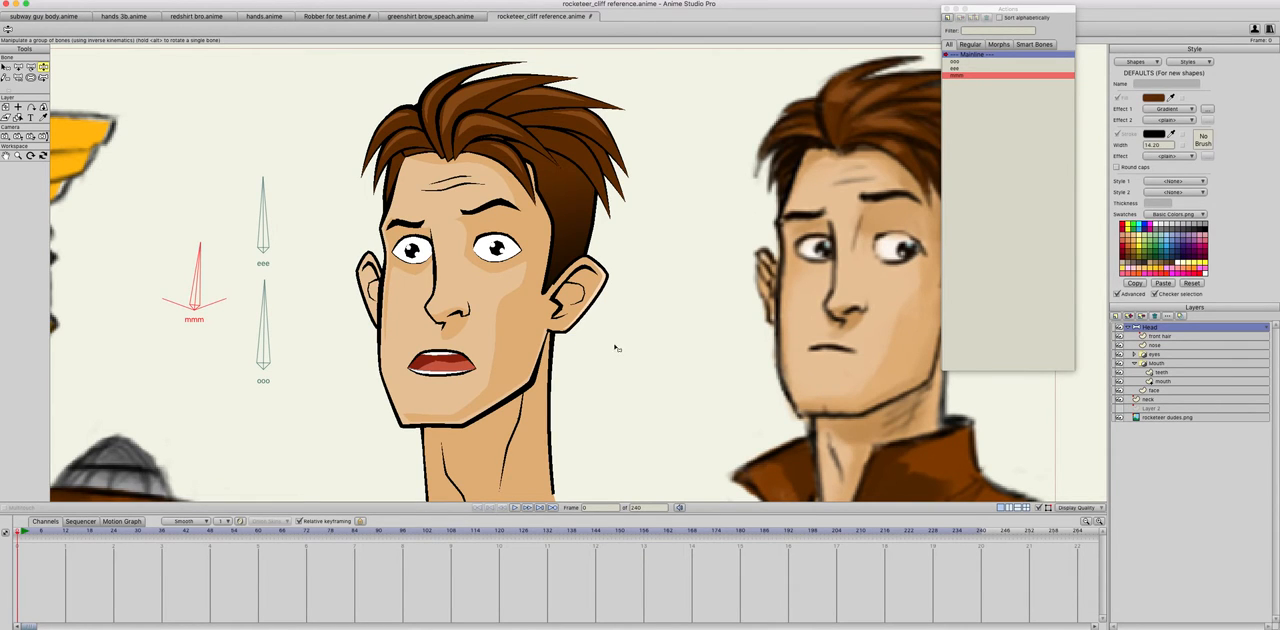
drag(596, 318, 521, 309)
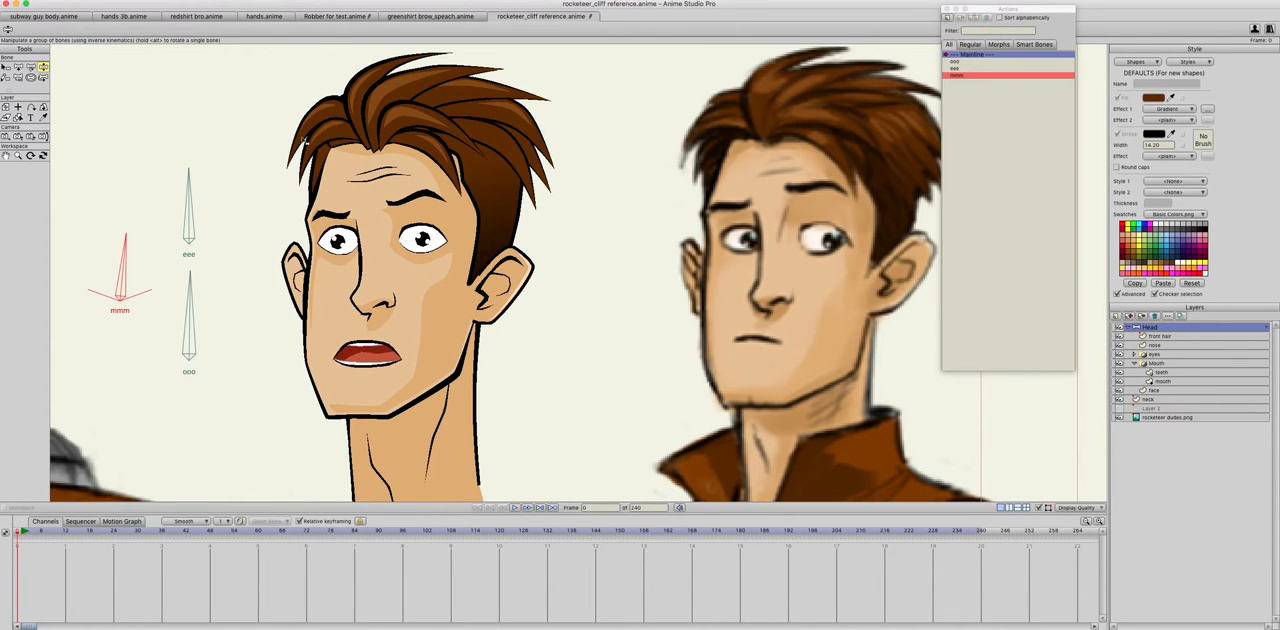
click(18, 66)
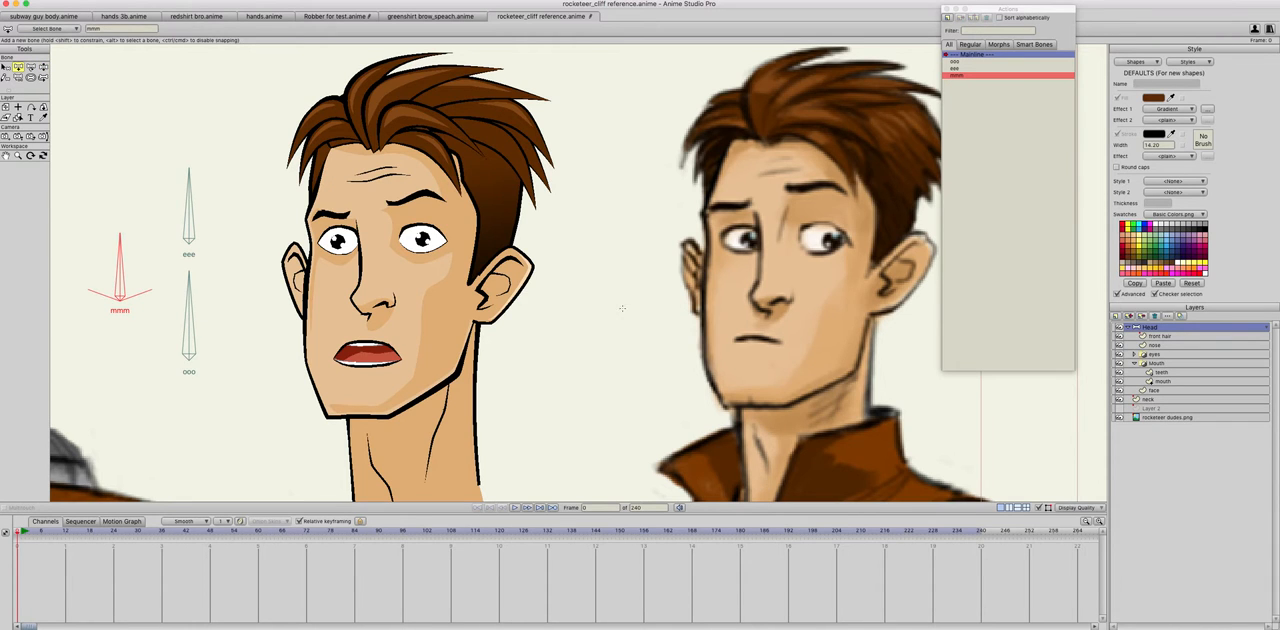
drag(622, 308, 622, 212)
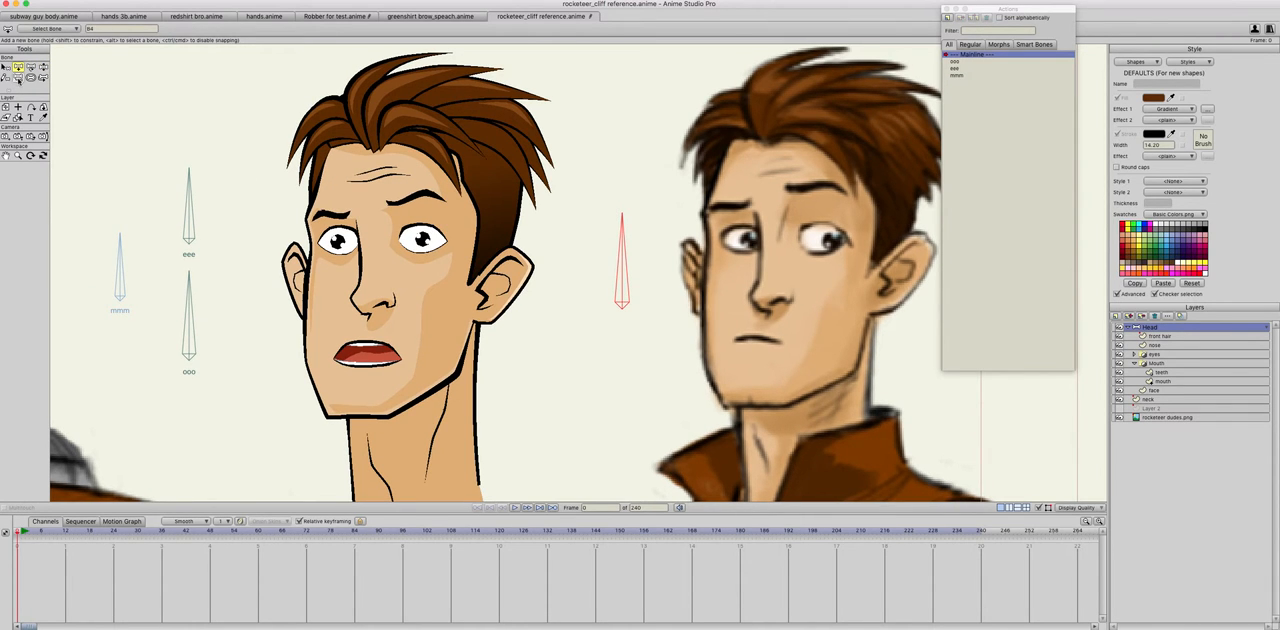
Step: Set the strength of the new bone beside the head to 0
key(r)
click(531, 345)
click(31, 77)
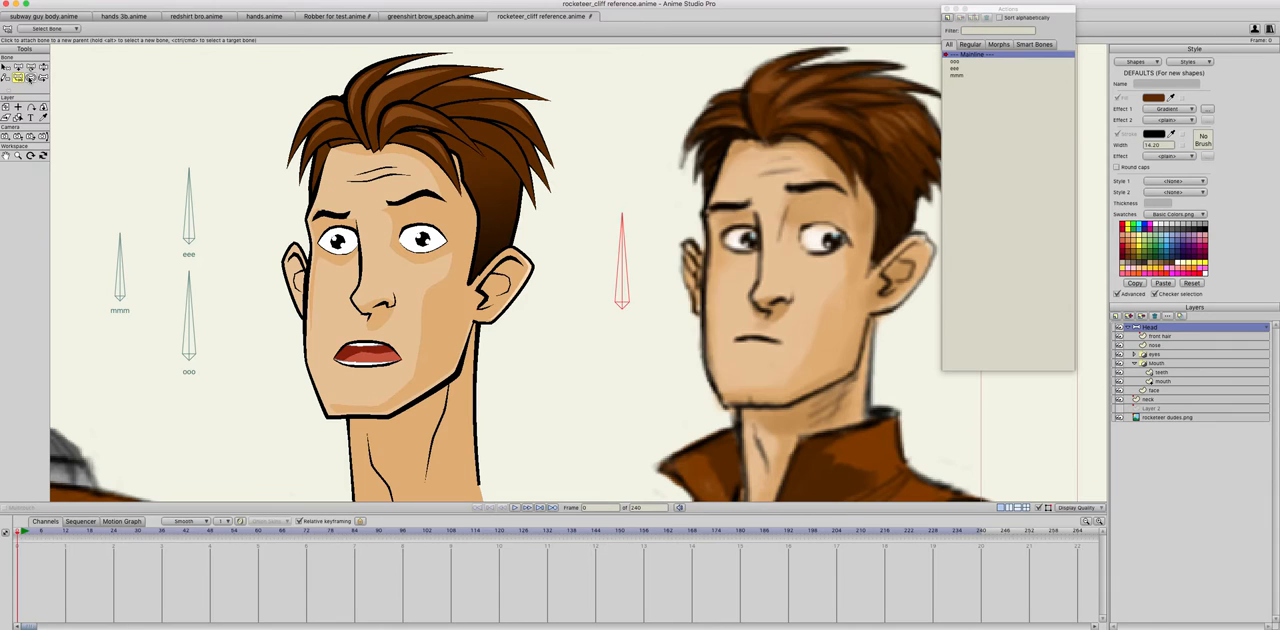
drag(625, 275, 214, 386)
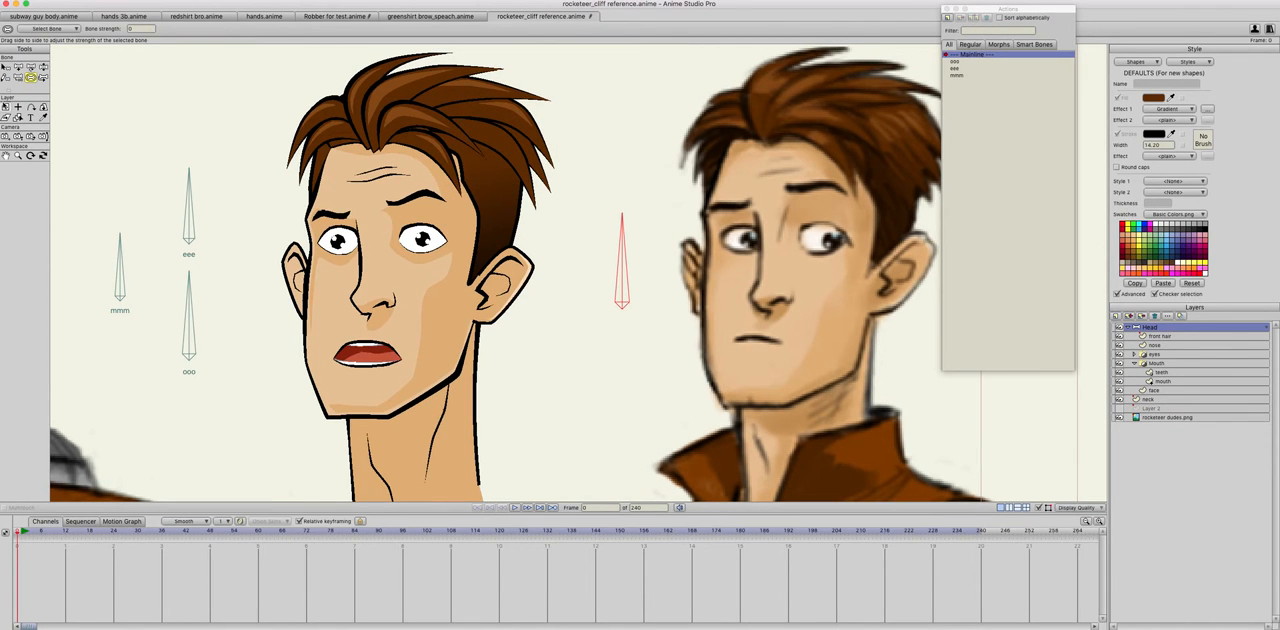
Step: Name the new bone "turn head", show its label, and constrain its angle to between -70 and 70 degrees
click(6, 66)
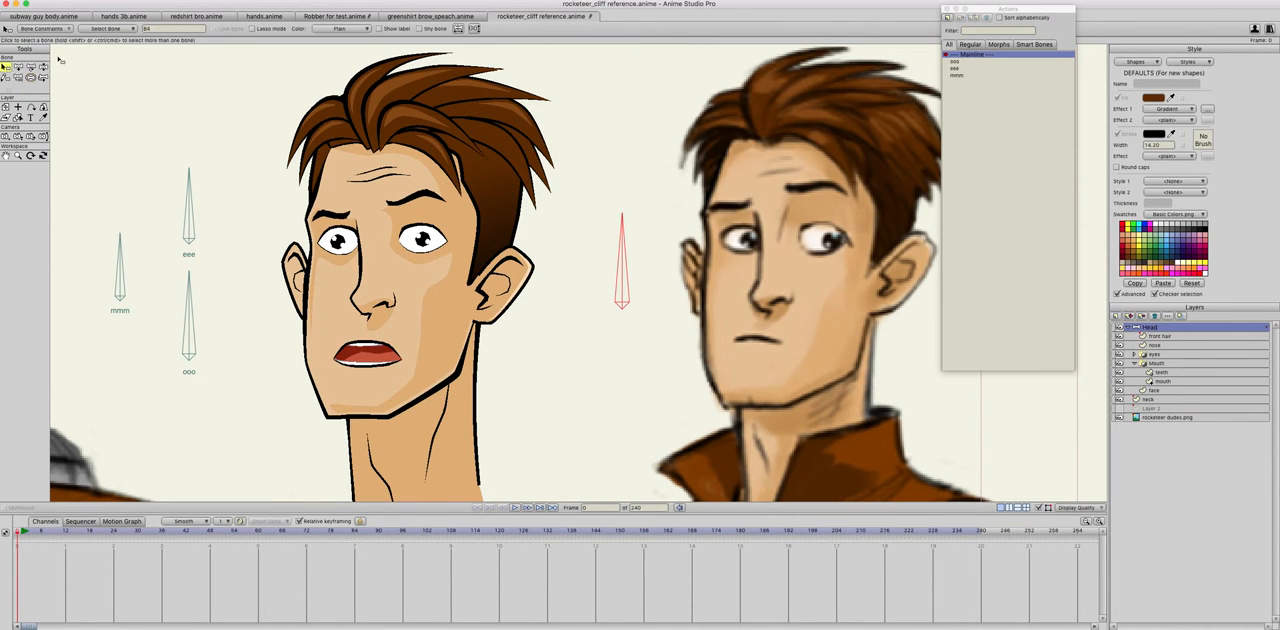
click(137, 28)
key(Return)
click(19, 78)
click(31, 77)
click(6, 67)
click(42, 28)
click(62, 43)
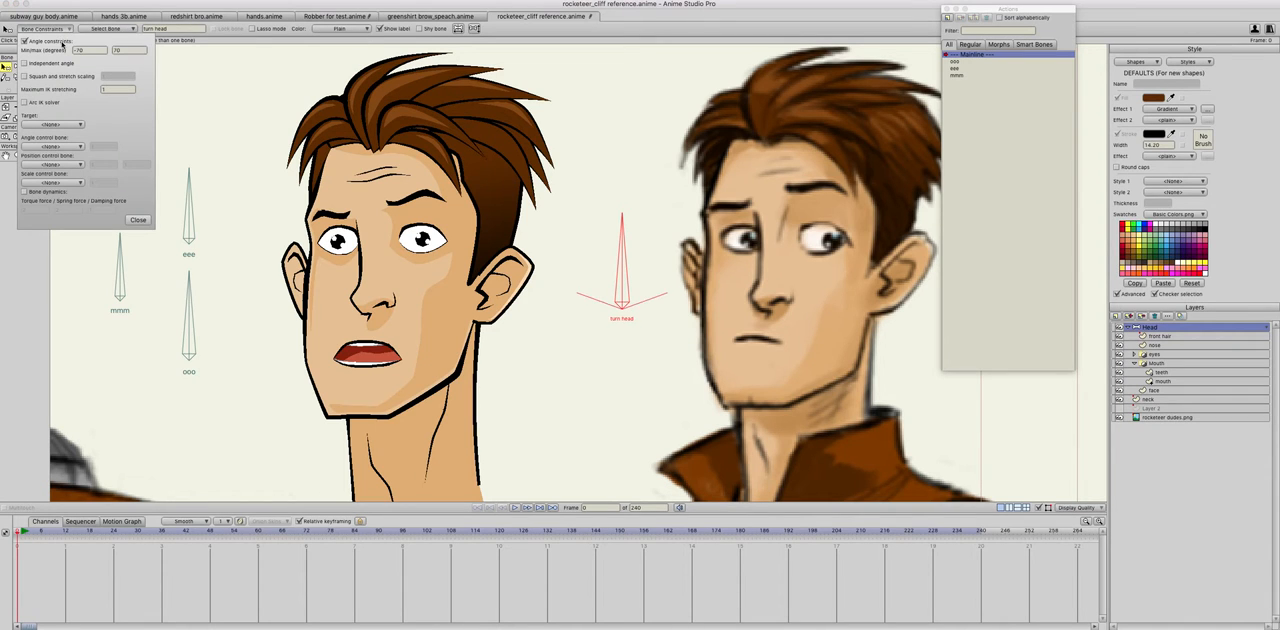
click(139, 220)
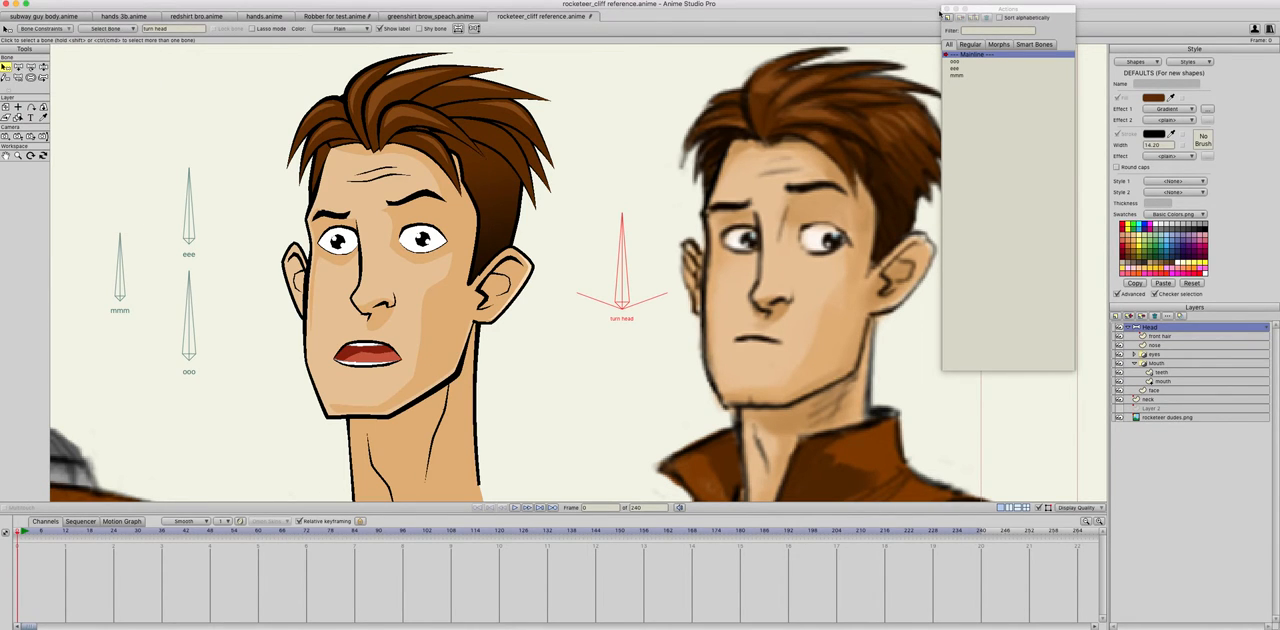
Step: Create an action named "turn head" and rotate the turn head bone to 160 degrees at frame 1
click(946, 17)
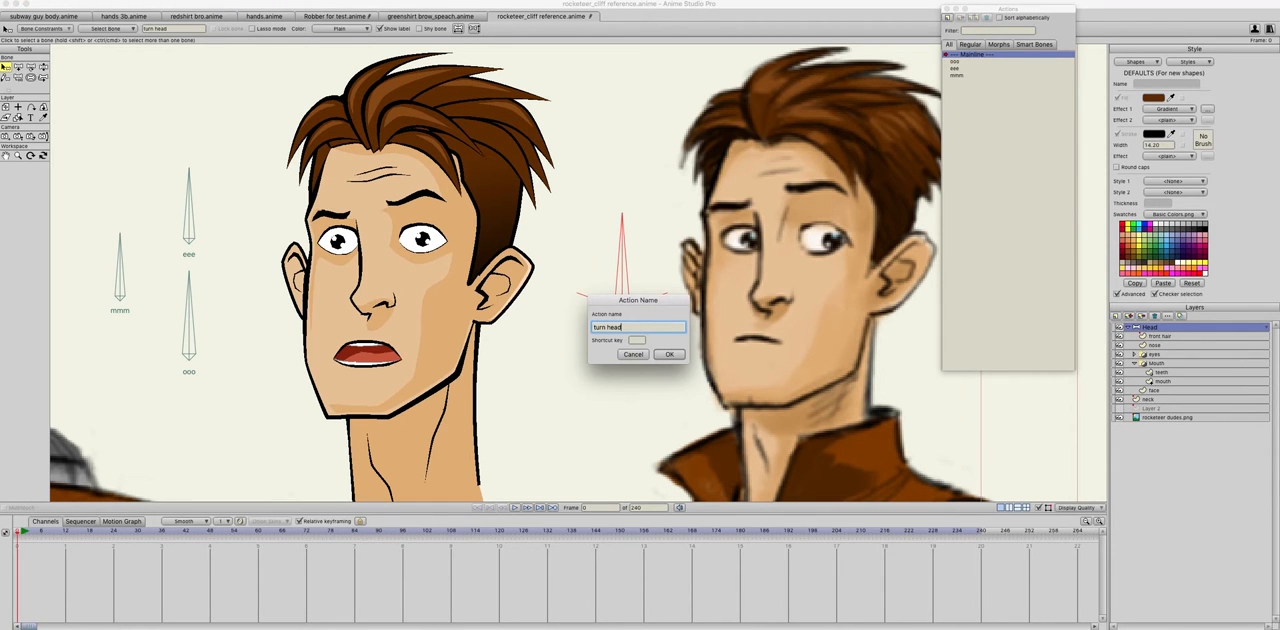
key(Return)
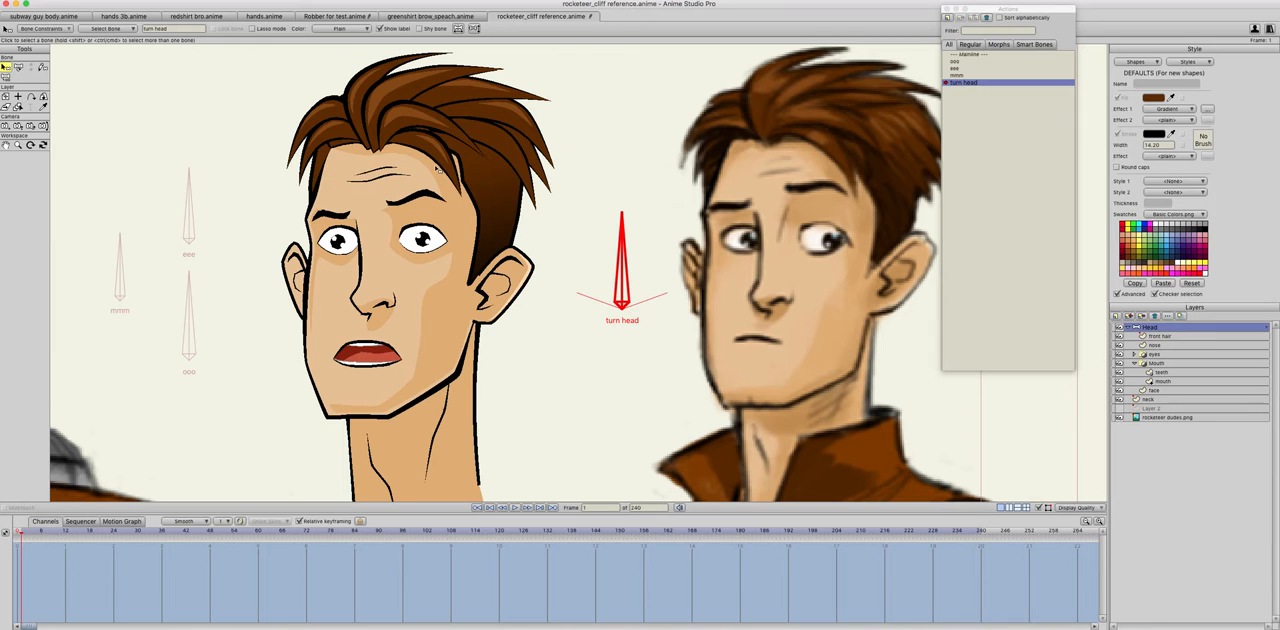
key(t)
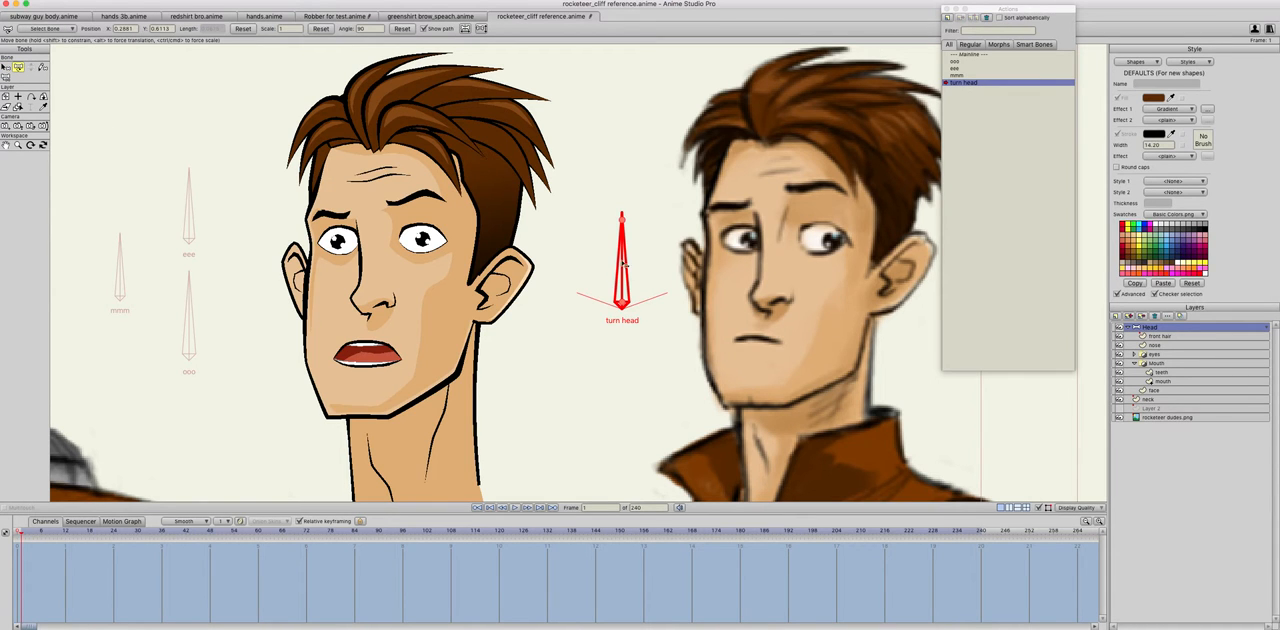
drag(622, 262, 509, 357)
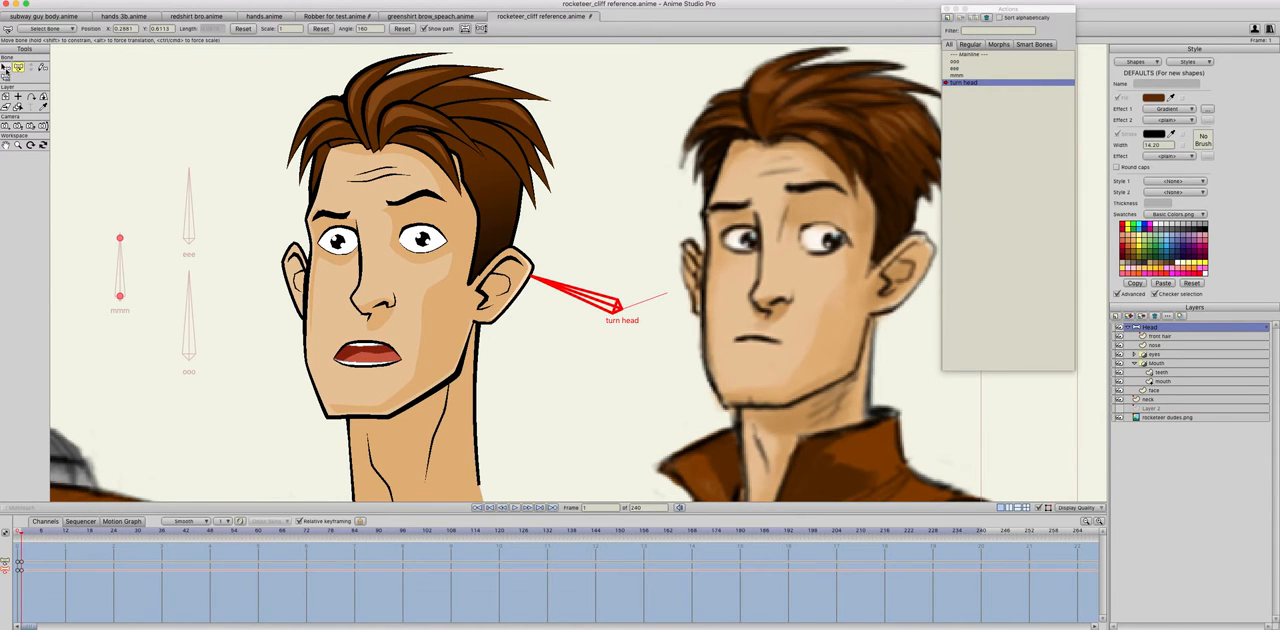
Step: Shift the whole Mouth group layer sideways towards the far side of the face for the head turn
click(6, 97)
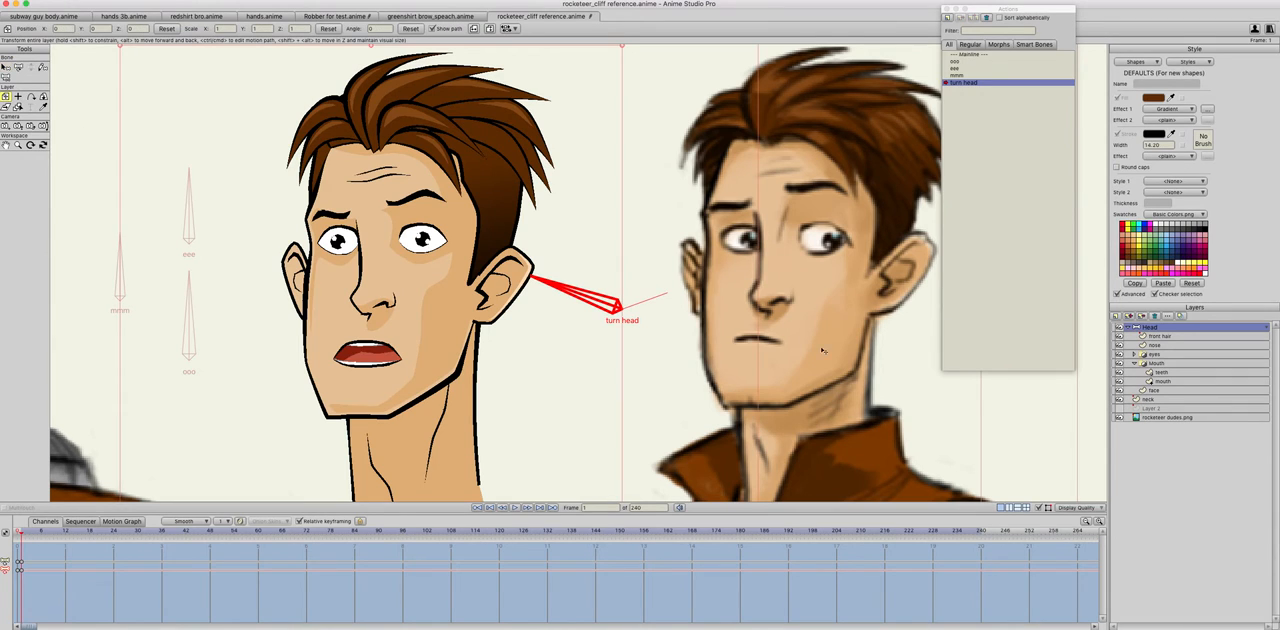
click(1152, 364)
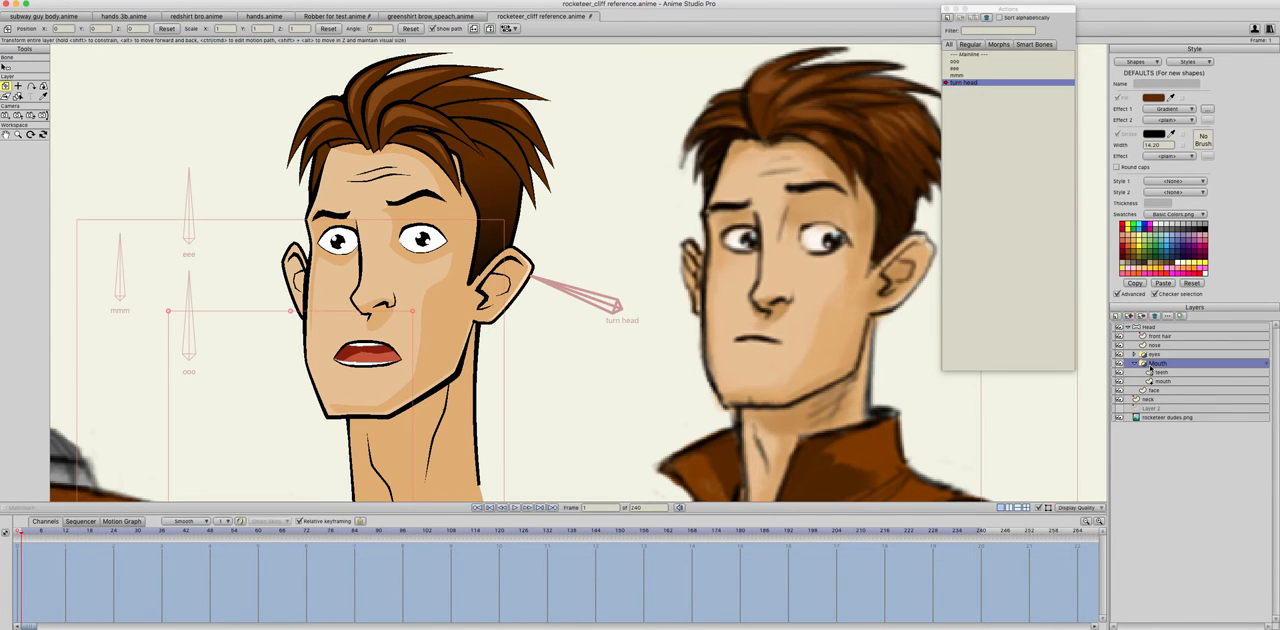
mouse_move(392, 413)
mouse_down()
mouse_move(366, 413)
mouse_move(379, 413)
mouse_up()
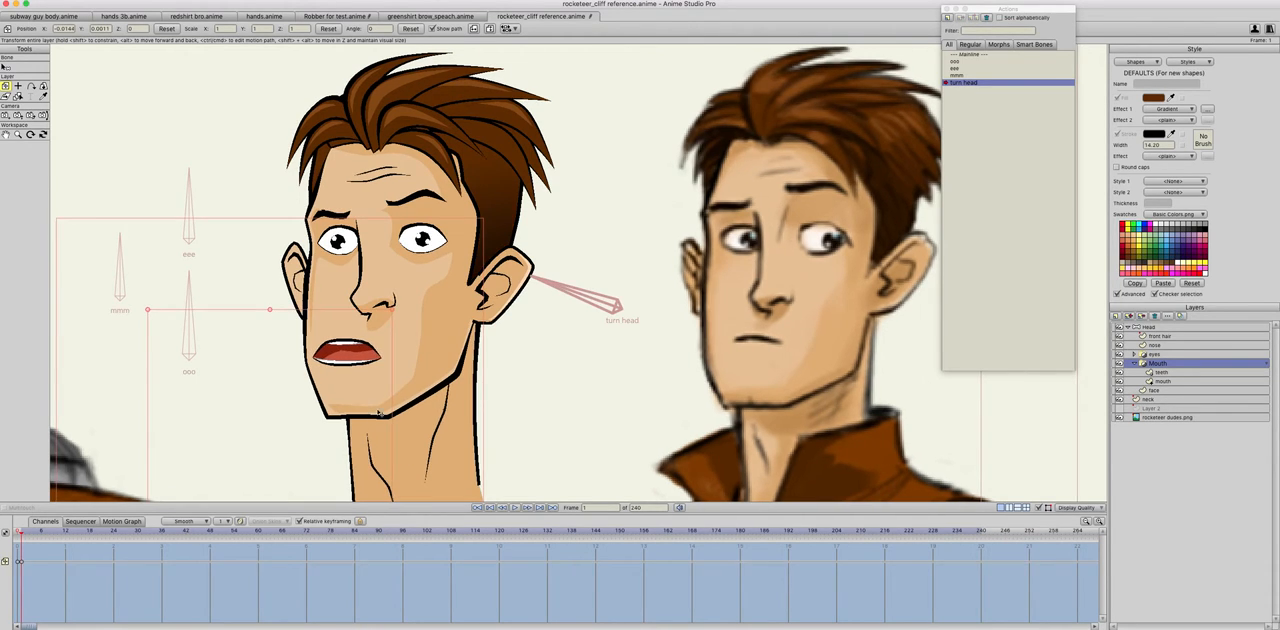
Step: Move all the nose points towards the far side of the face, comparing the turned pose with the neutral frame
click(1163, 348)
click(17, 67)
key(super+a)
drag(384, 291, 353, 290)
key(Return)
super+click(362, 314)
key(Return)
key(super+a)
drag(358, 289, 349, 289)
key(Left)
key(Right)
key(Left)
key(Right)
key(Left)
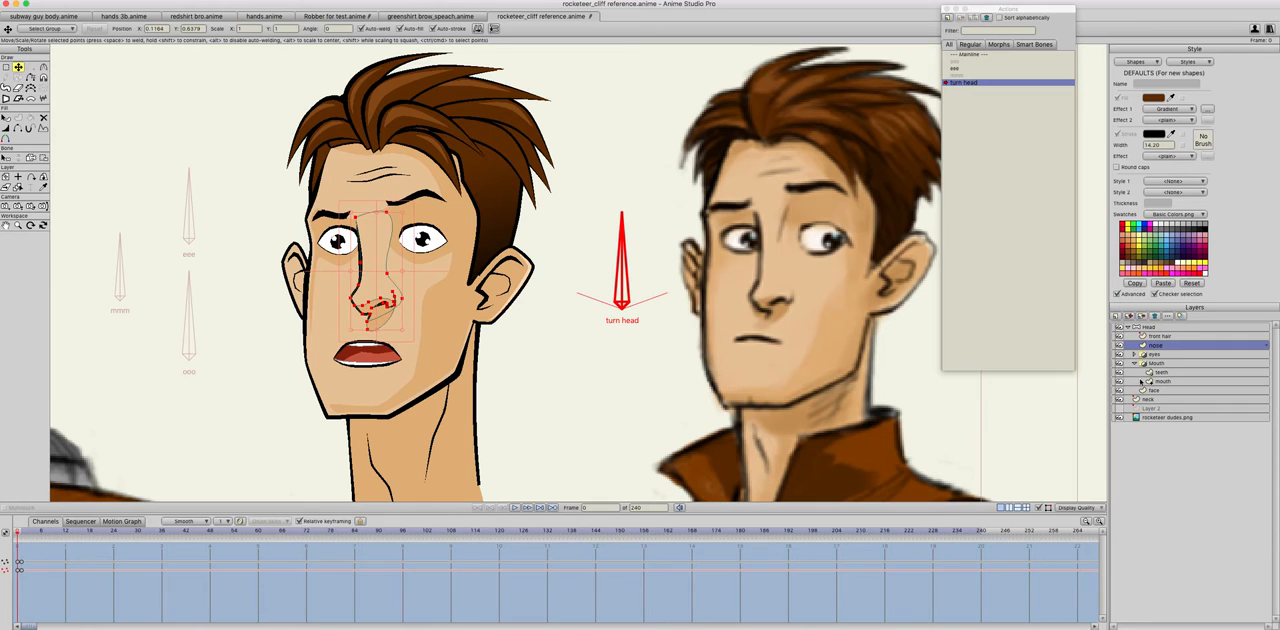
Step: Shift the whole eyes group layer sideways at frame 1 to follow the turned nose
click(1153, 354)
click(5, 86)
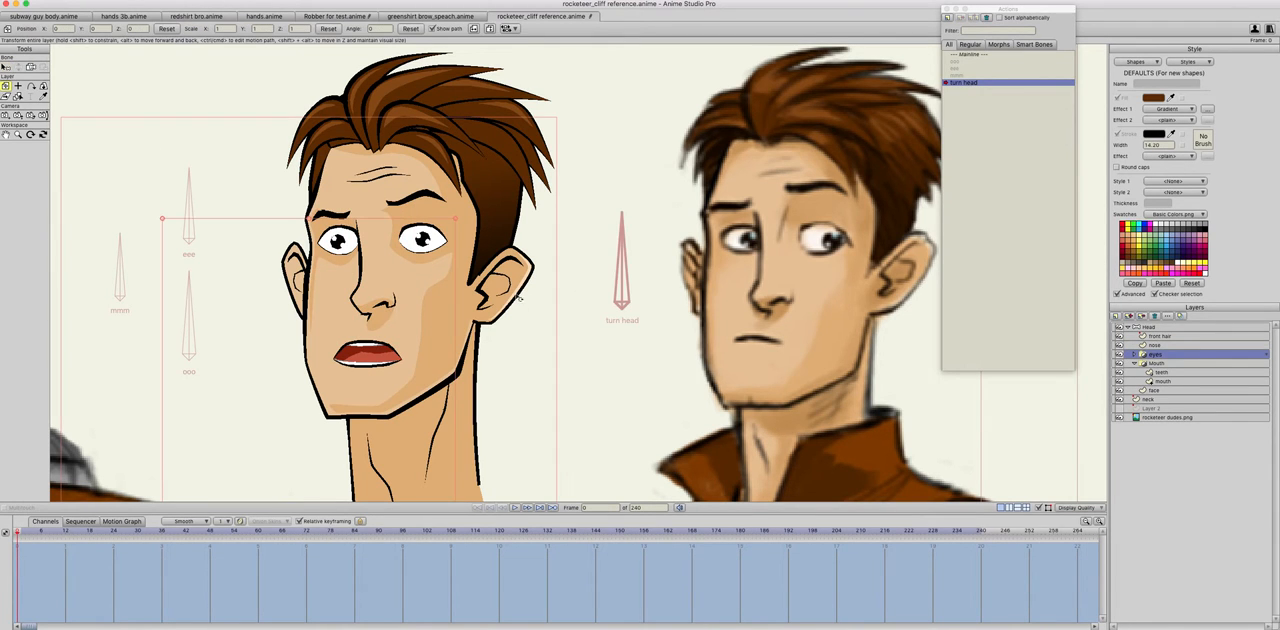
key(Right)
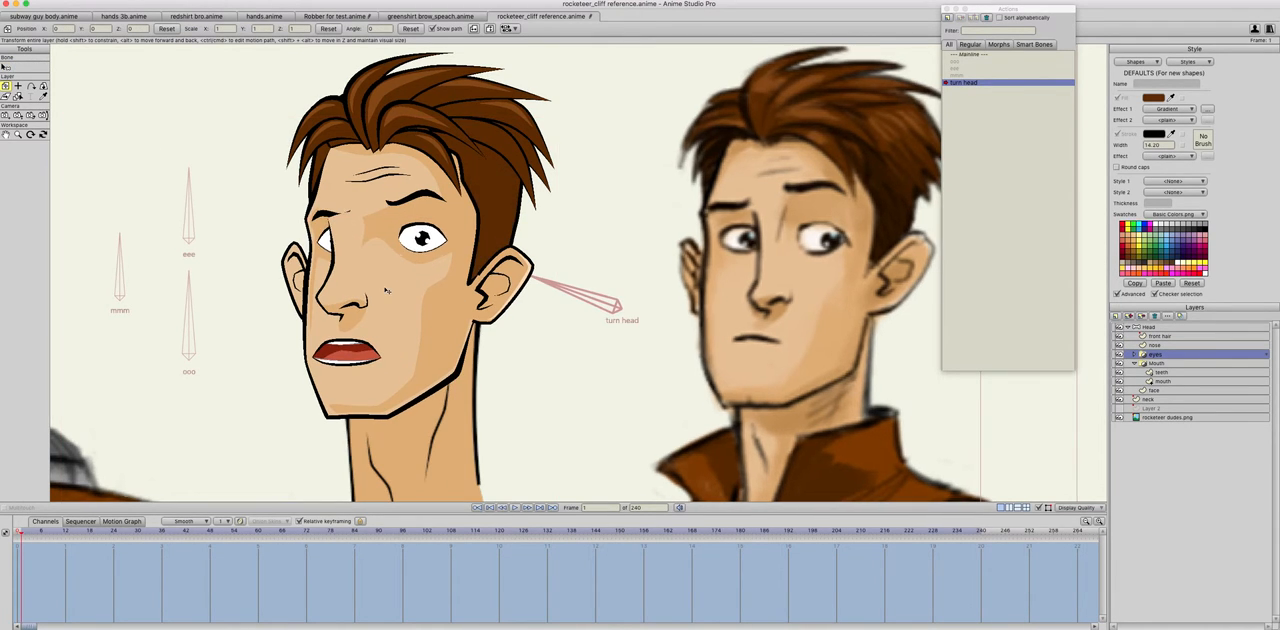
drag(373, 291, 371, 291)
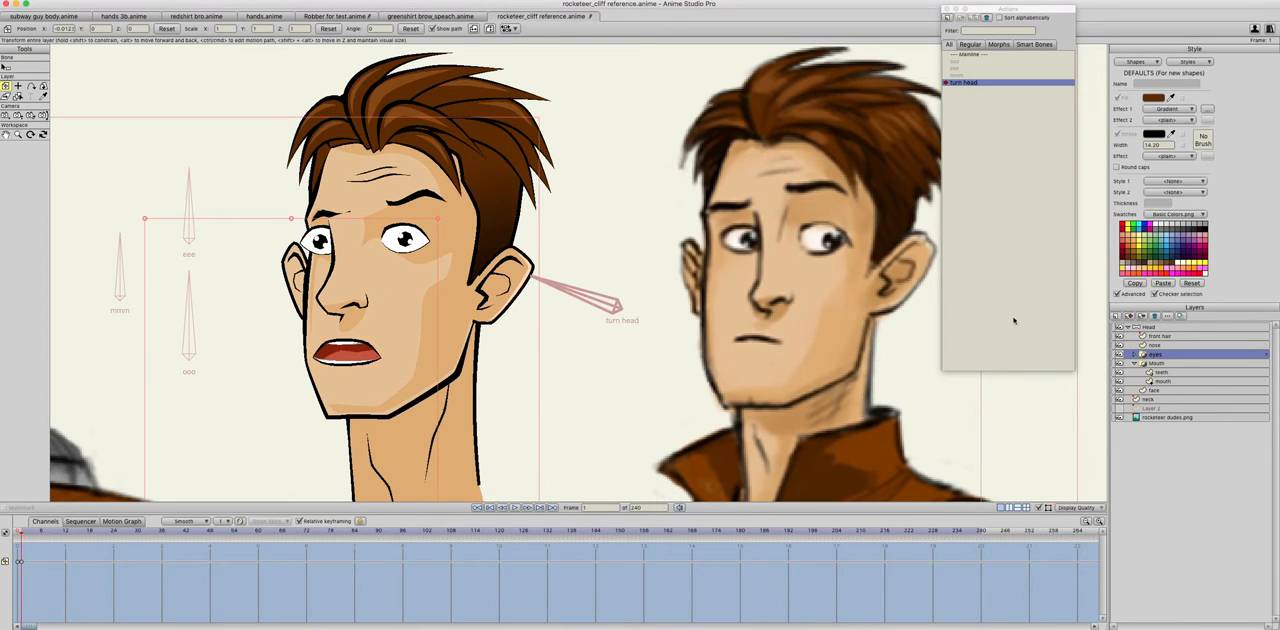
Step: Reshape the far eye's outline on the eyes layer, pulling its outer corner inside the face edge, and preview the turn
click(1134, 354)
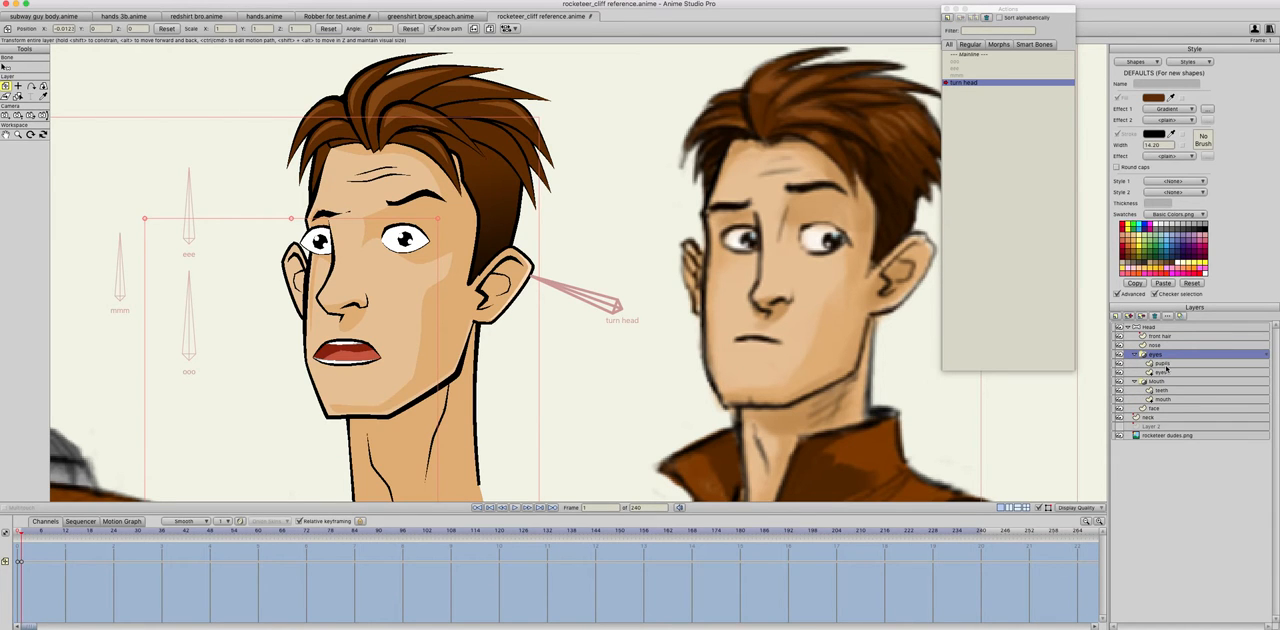
click(1164, 364)
click(18, 66)
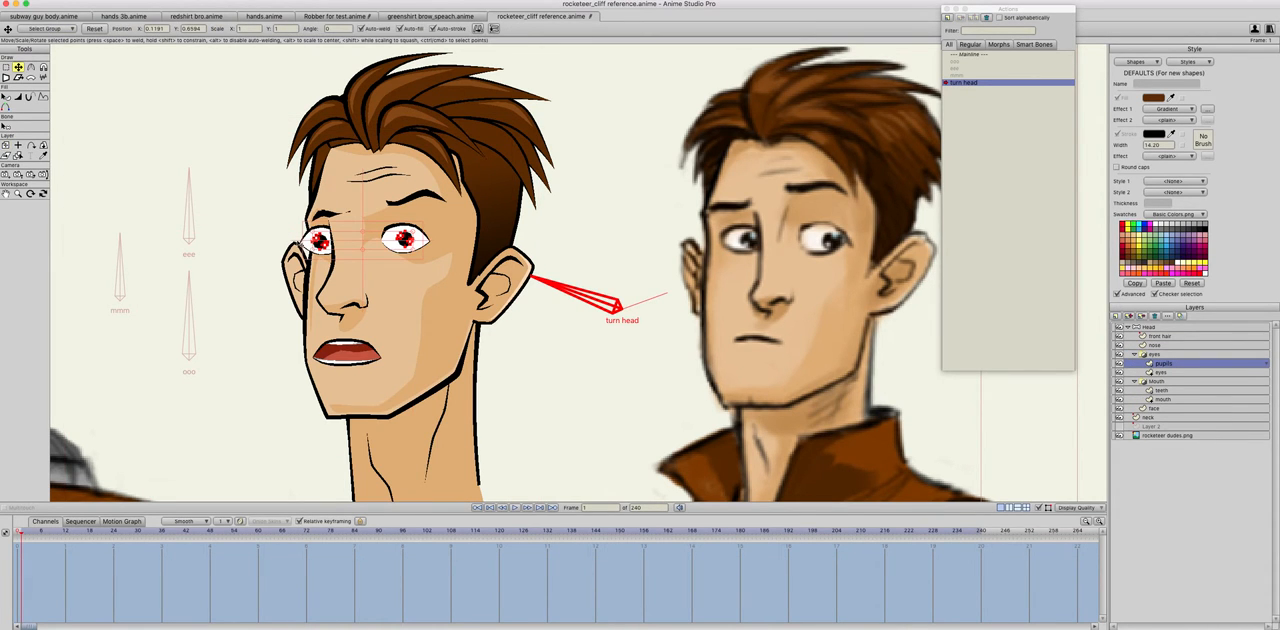
scroll(302, 248, up, 5)
key(Return)
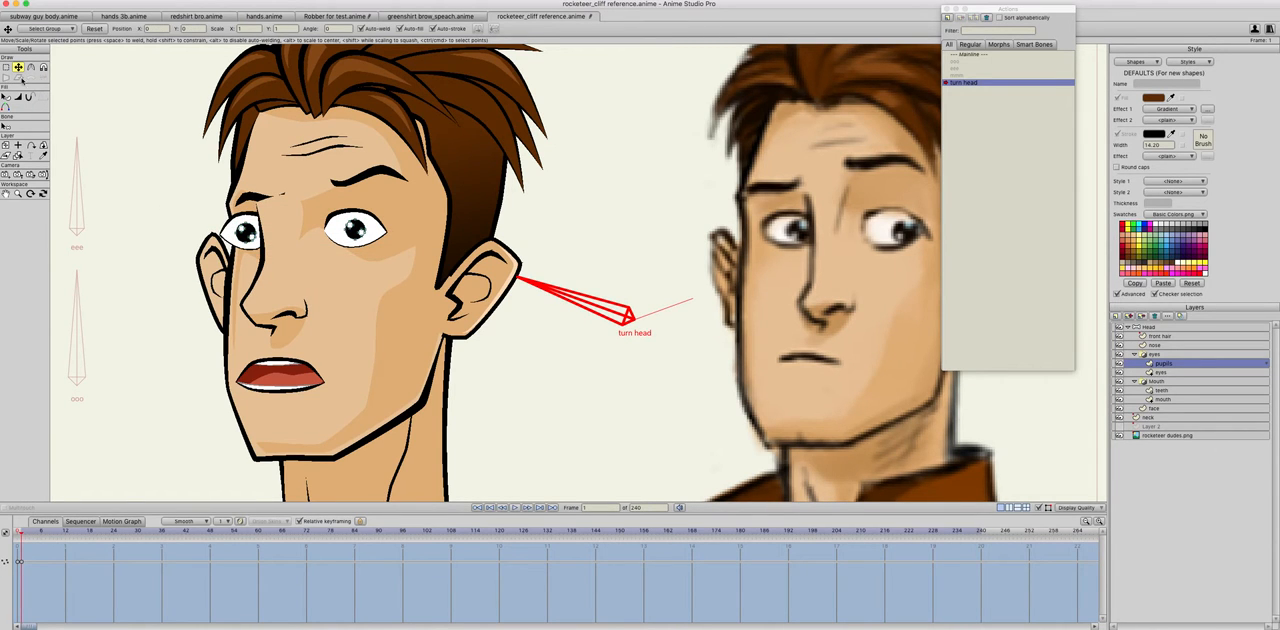
click(1175, 373)
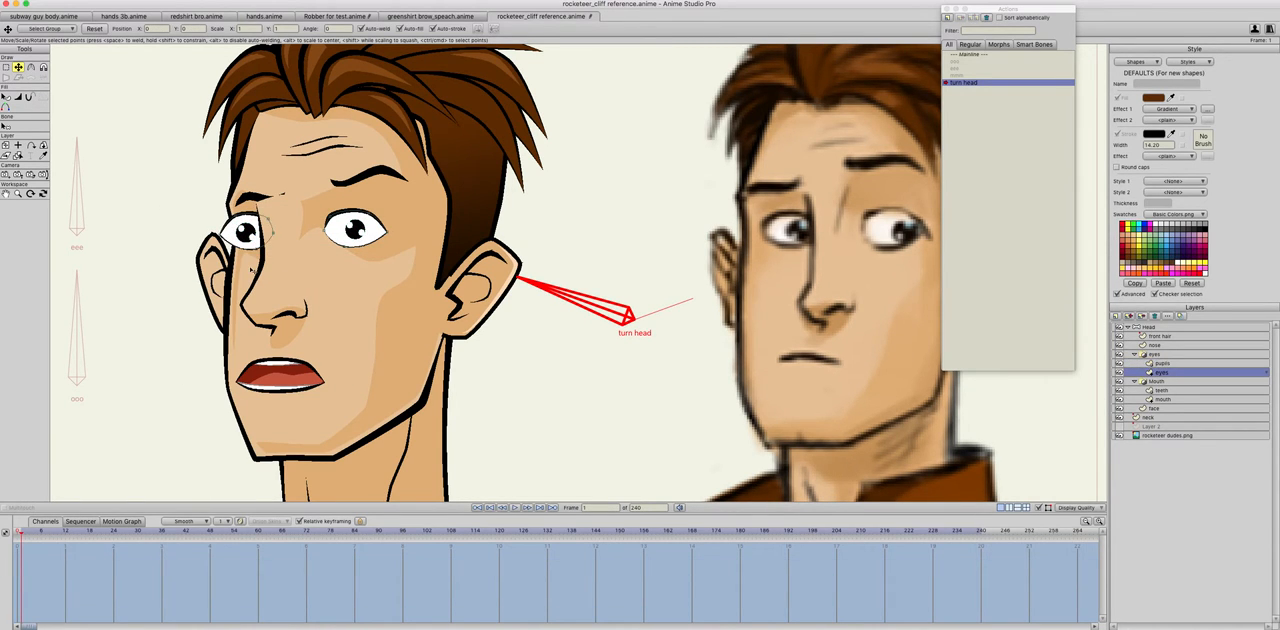
drag(221, 236, 236, 233)
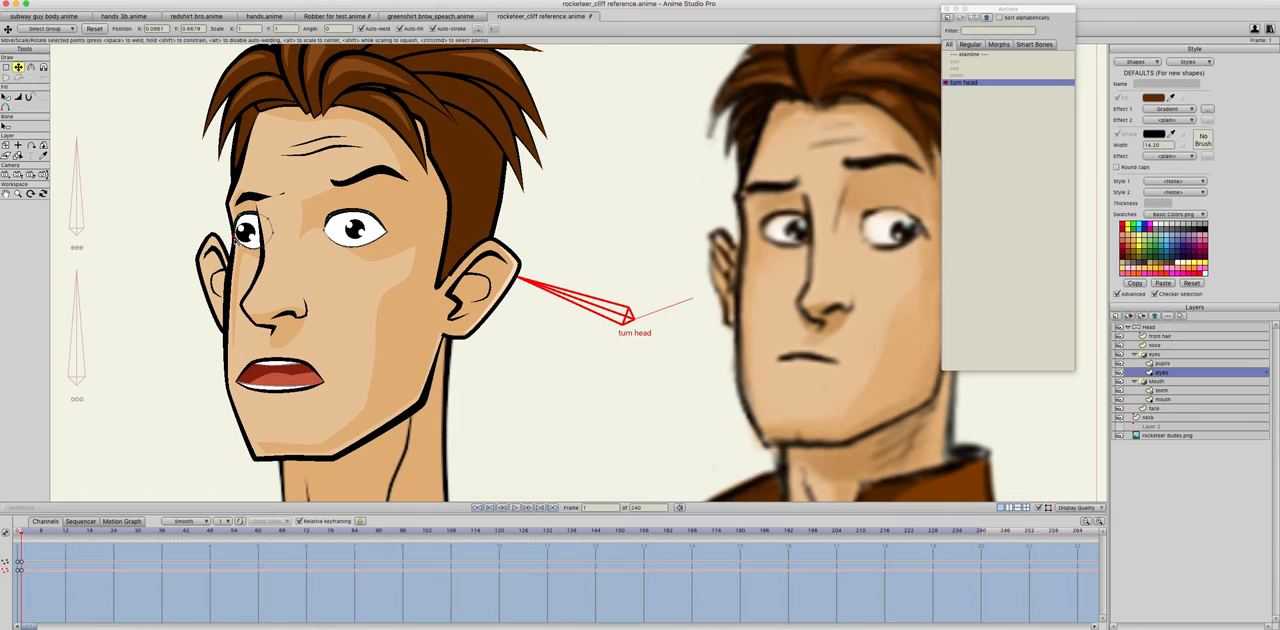
click(259, 249)
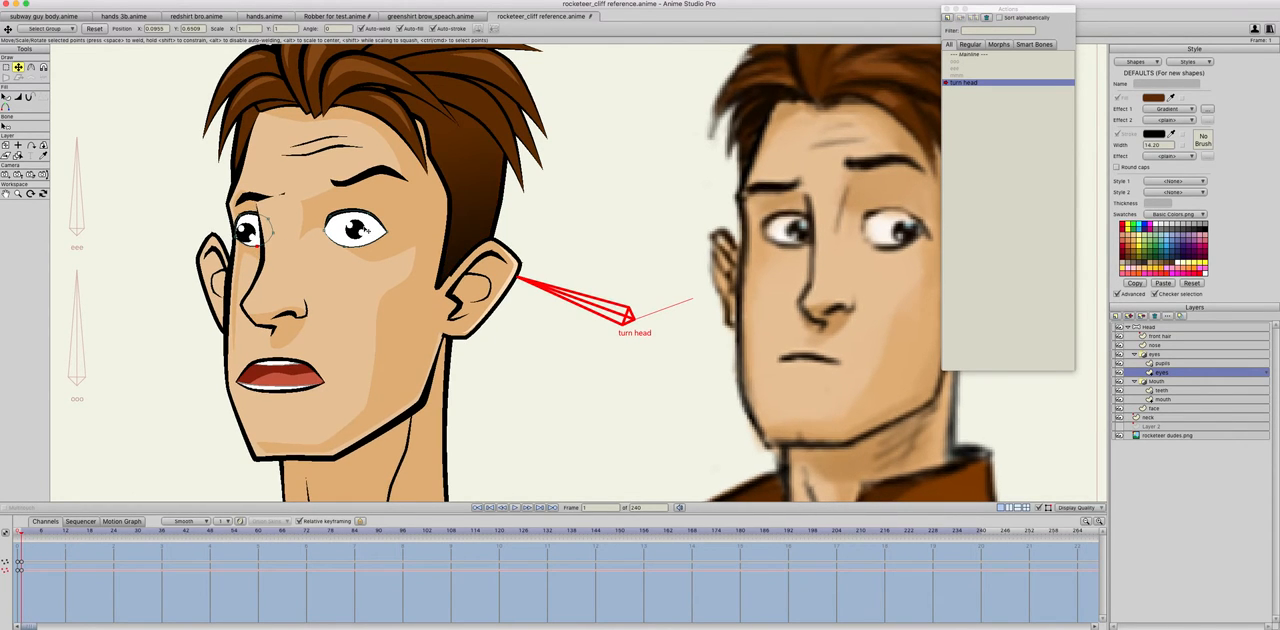
key(Left)
key(Right)
key(Left)
key(Right)
Step: Reposition both pupils within the turned eyes, then flip between frames 0 and 1 to check the eye movement
click(1165, 363)
key(Left)
key(Right)
click(247, 236)
drag(247, 236, 244, 233)
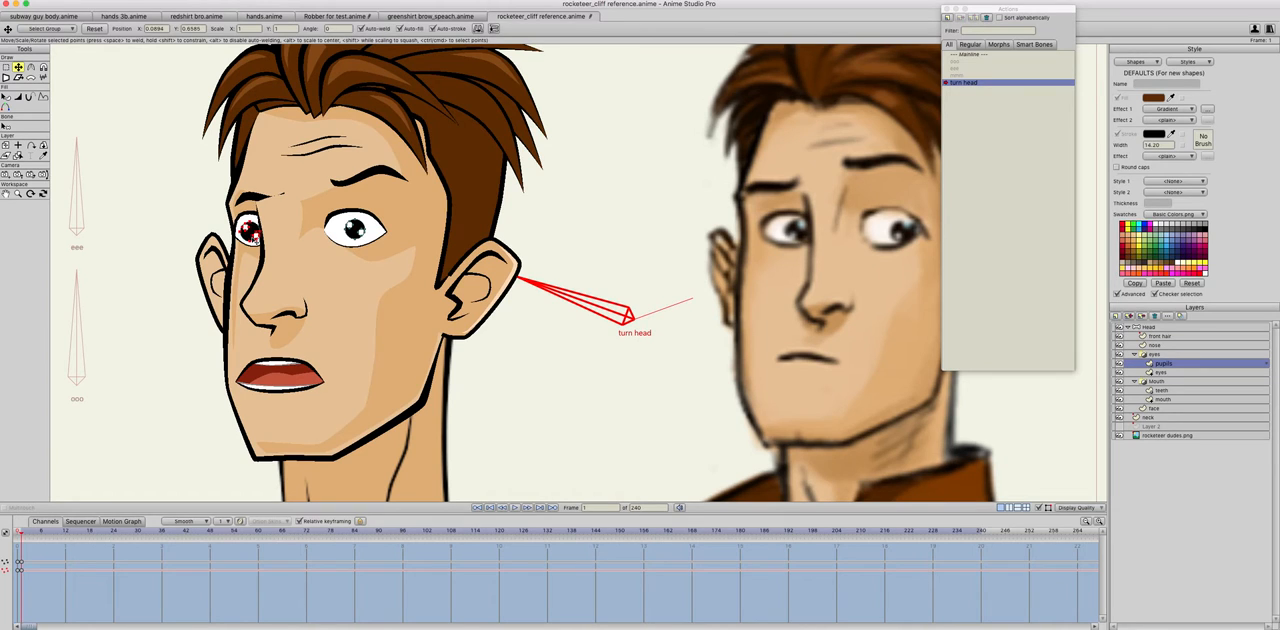
click(355, 229)
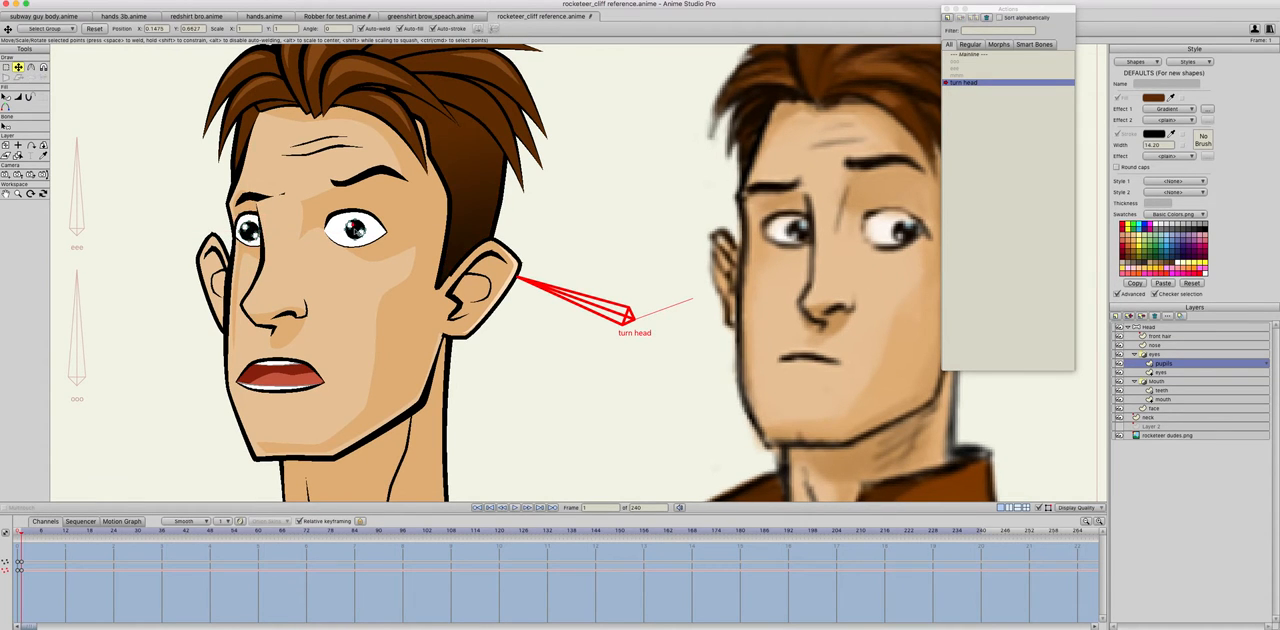
drag(355, 229, 352, 228)
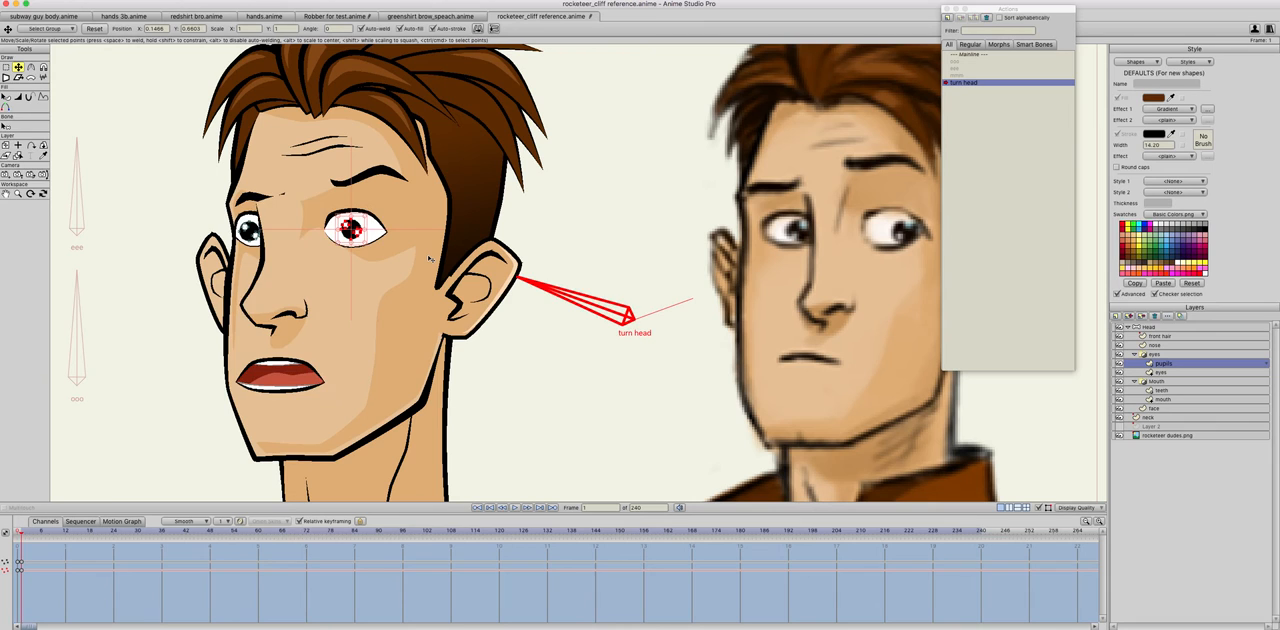
key(Right)
key(Left)
key(Right)
key(Left)
key(Right)
key(Left)
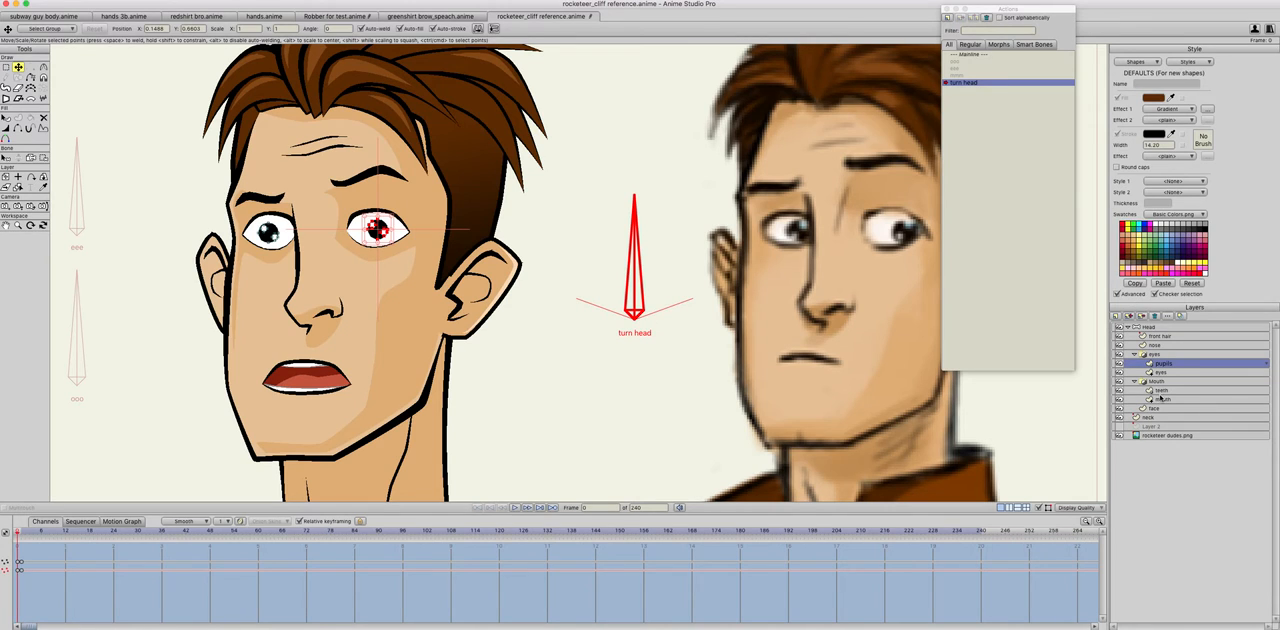
Step: On the face layer, adjust the far eyebrow at frame 1 so it sits above the turned far eye
click(1157, 409)
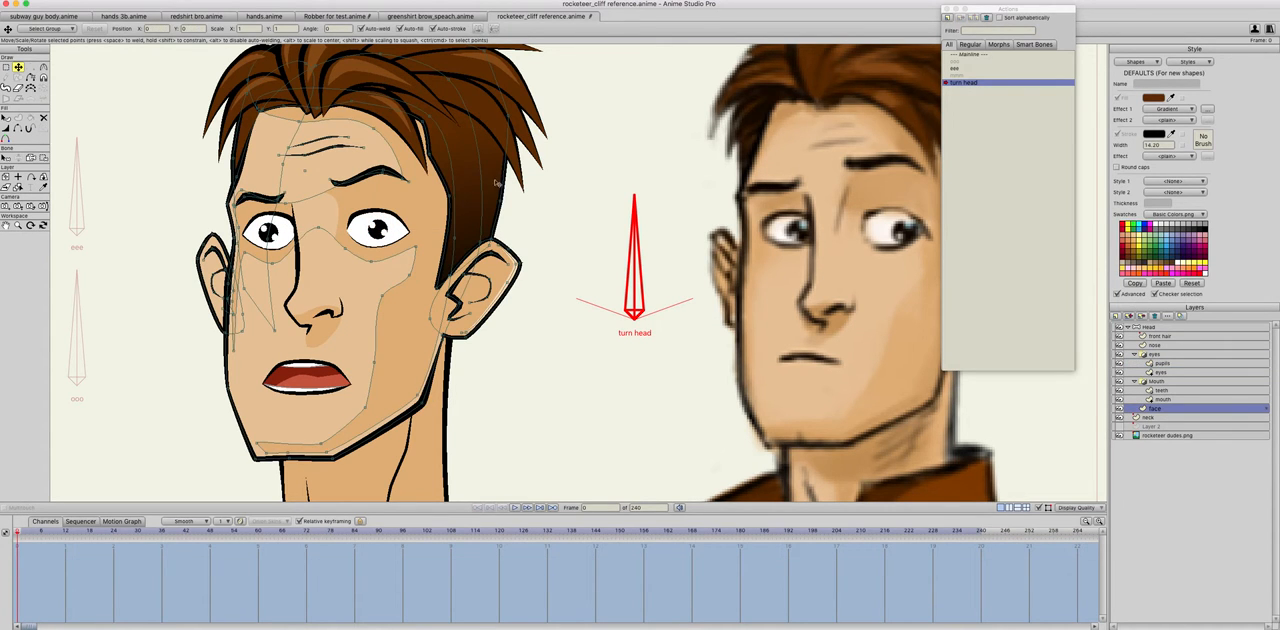
double_click(371, 176)
shift+click(254, 198)
key(Right)
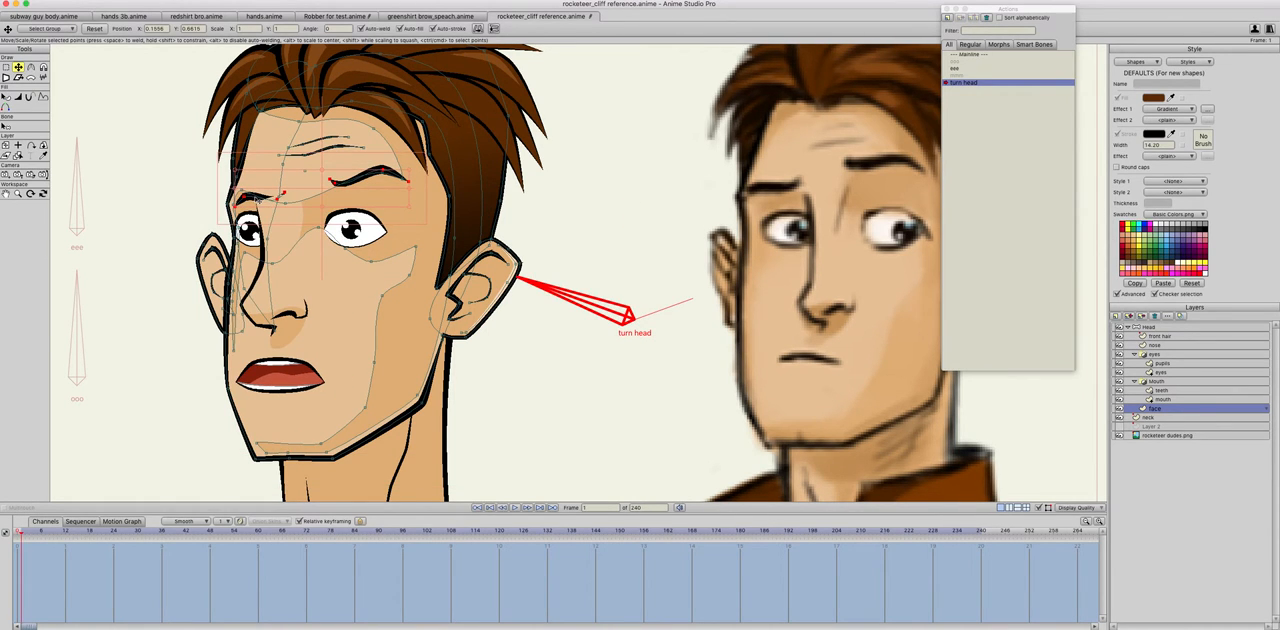
mouse_move(254, 199)
mouse_down()
mouse_move(236, 200)
mouse_move(272, 195)
mouse_move(260, 204)
mouse_move(263, 192)
mouse_up()
click(160, 186)
Step: Shift the near eyebrow towards the nose to match the turn, comparing it with the neutral pose
click(342, 184)
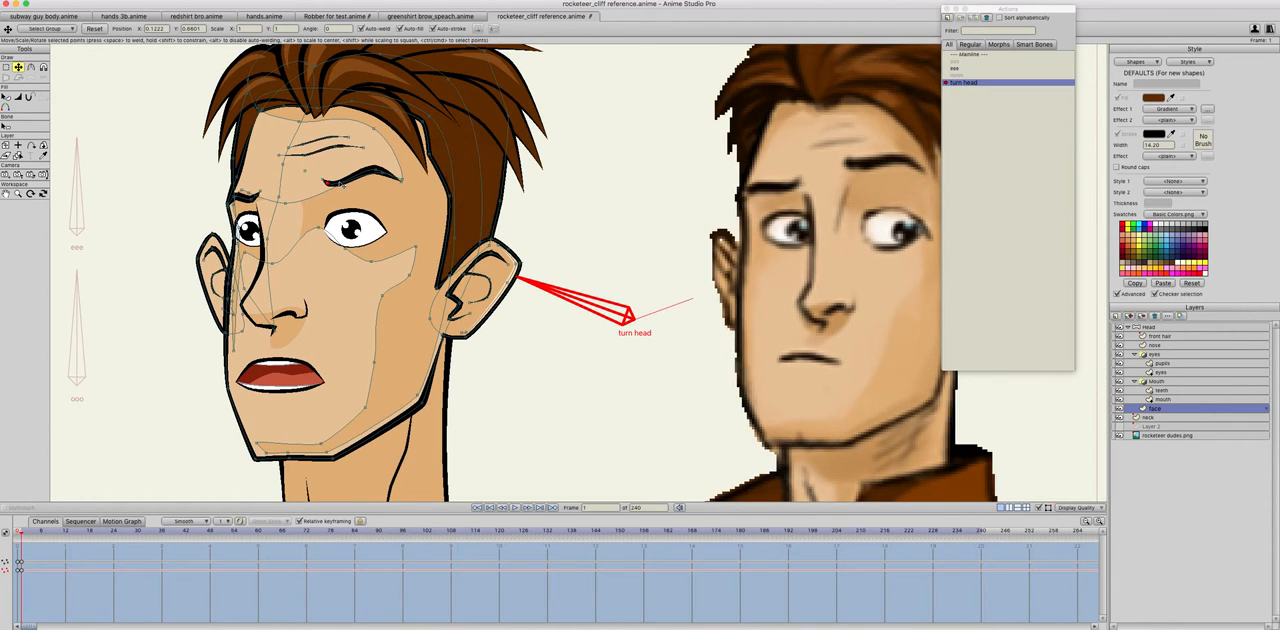
drag(342, 184, 399, 189)
key(Left)
key(Right)
key(Left)
key(Right)
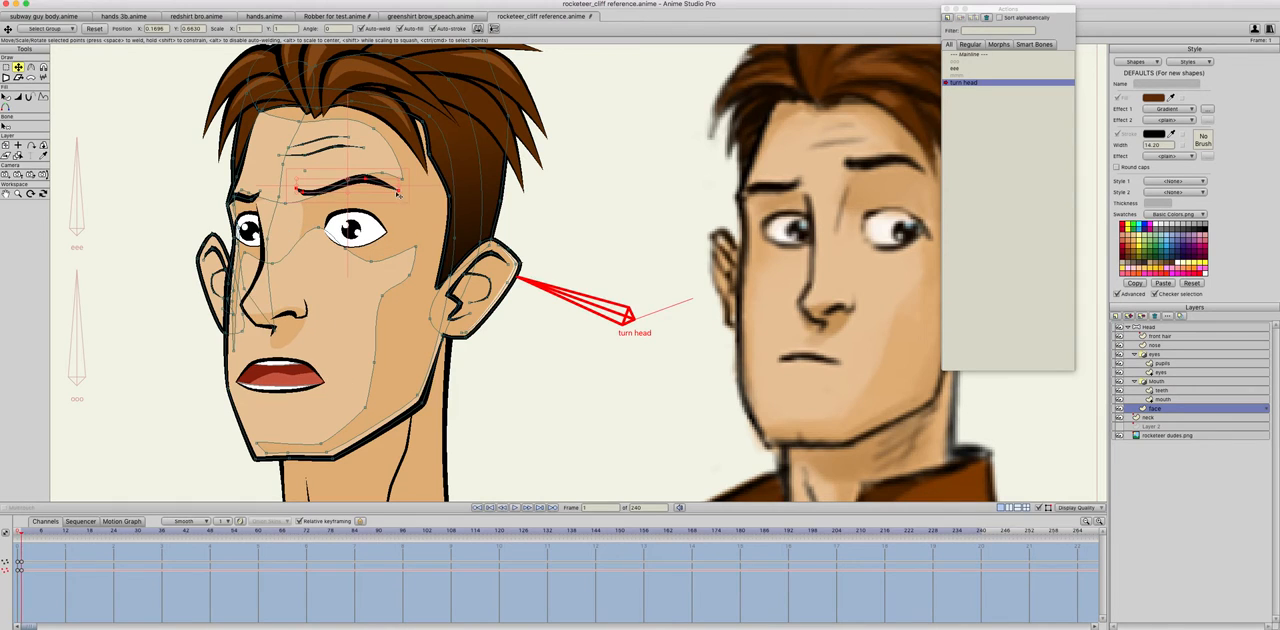
key(Left)
key(Right)
Step: Raise the near eyebrow slightly and review the whole head turn between frames 0 and 1
drag(332, 190, 332, 186)
key(Left)
key(Right)
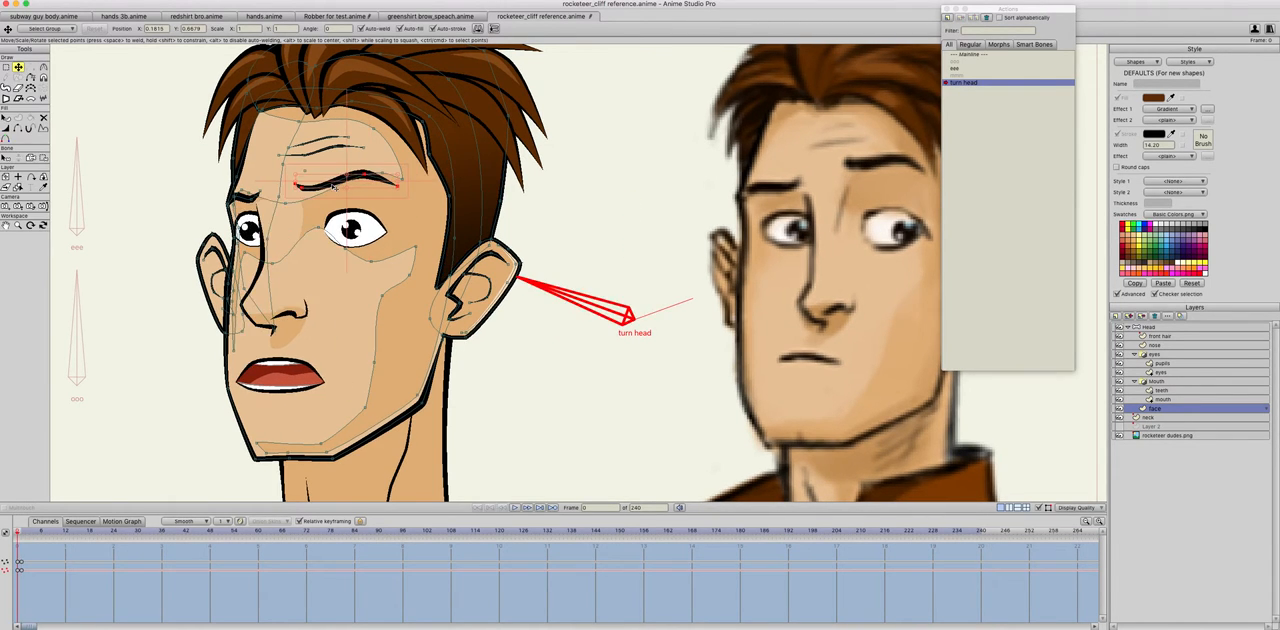
key(Left)
key(Right)
scroll(374, 293, down, 3)
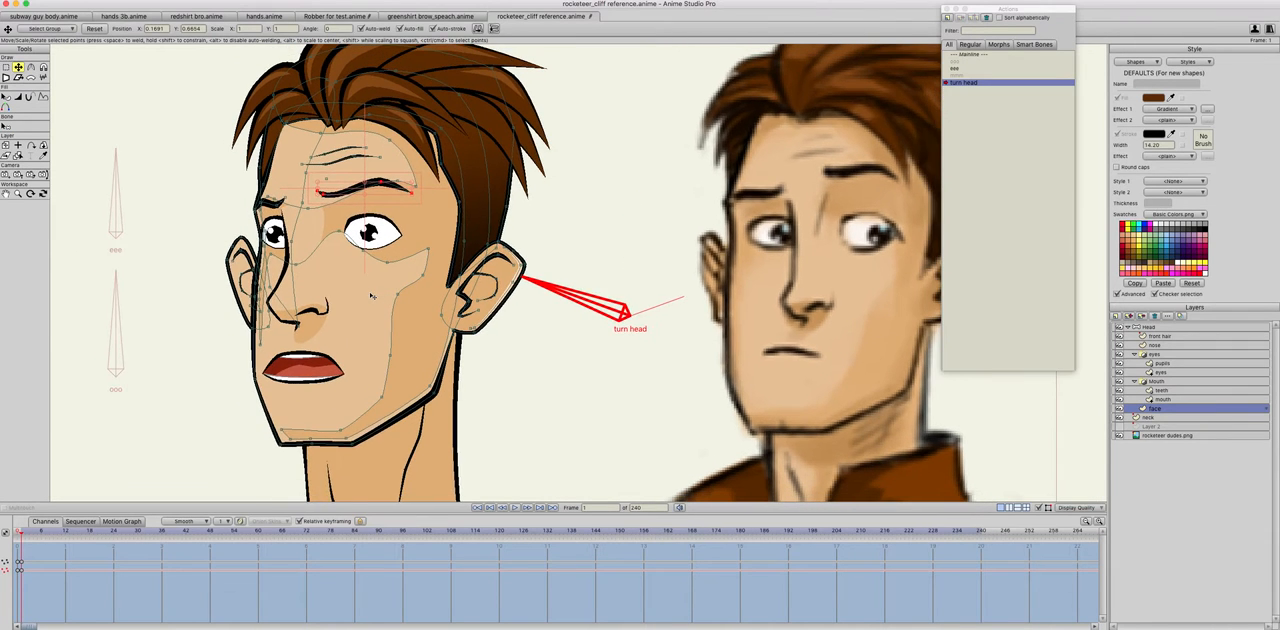
key(Left)
key(Right)
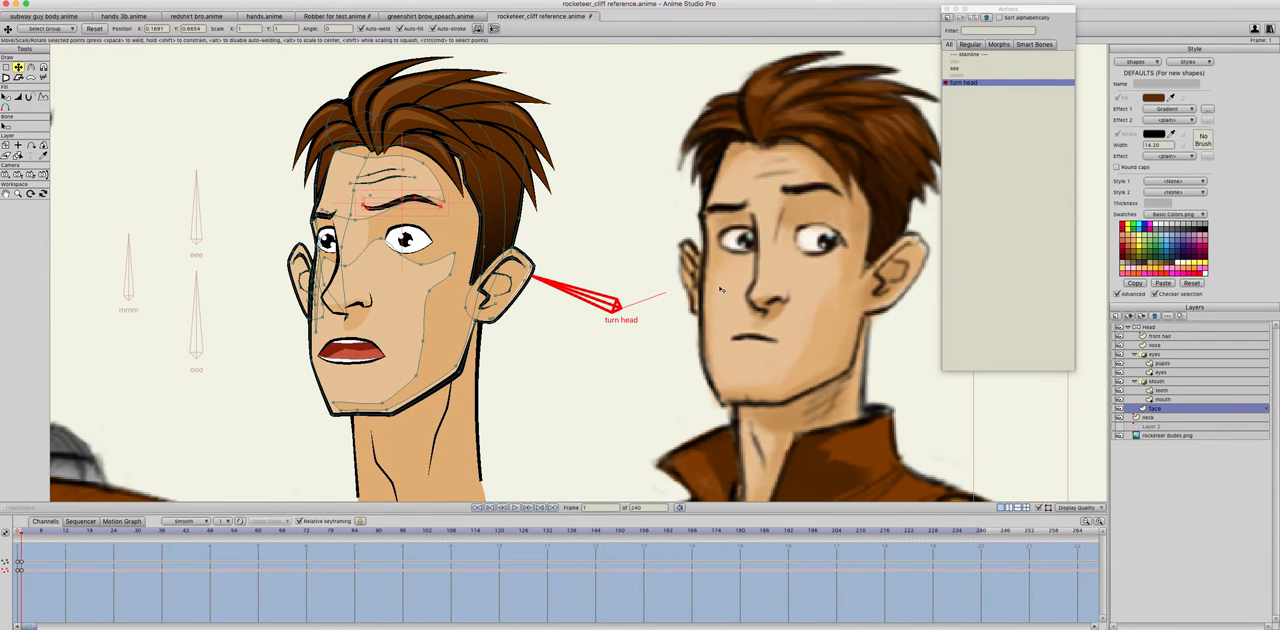
key(Left)
key(Right)
Step: Select the chin points at the bottom of the face outline
drag(310, 426, 341, 408)
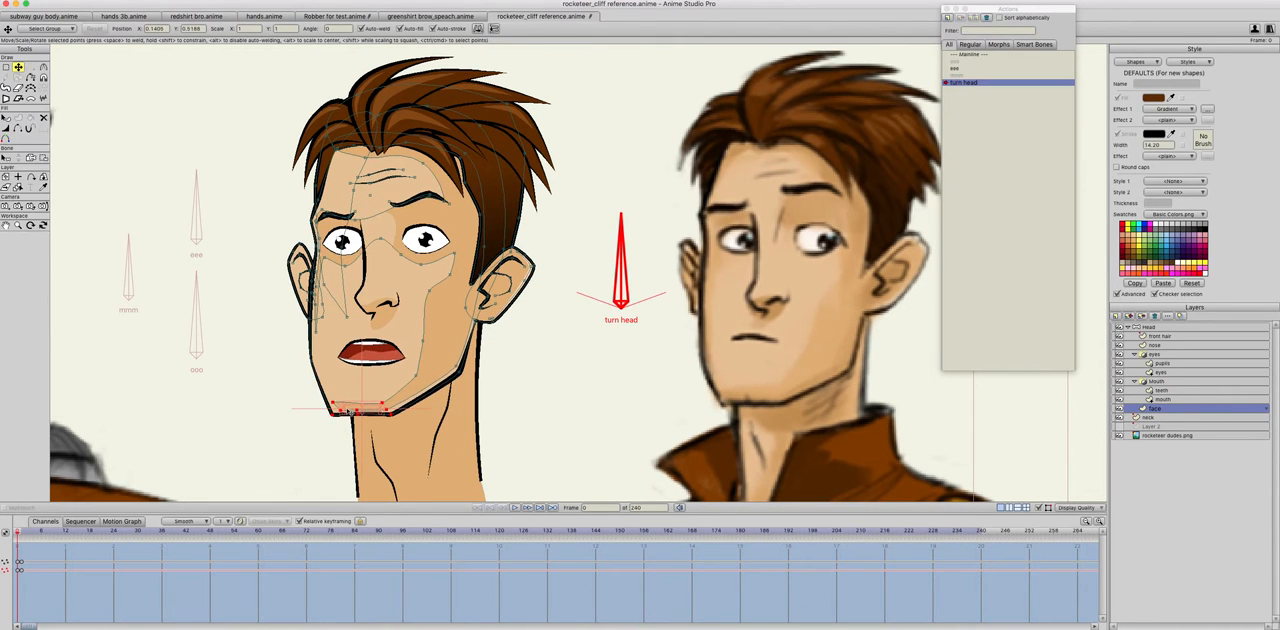
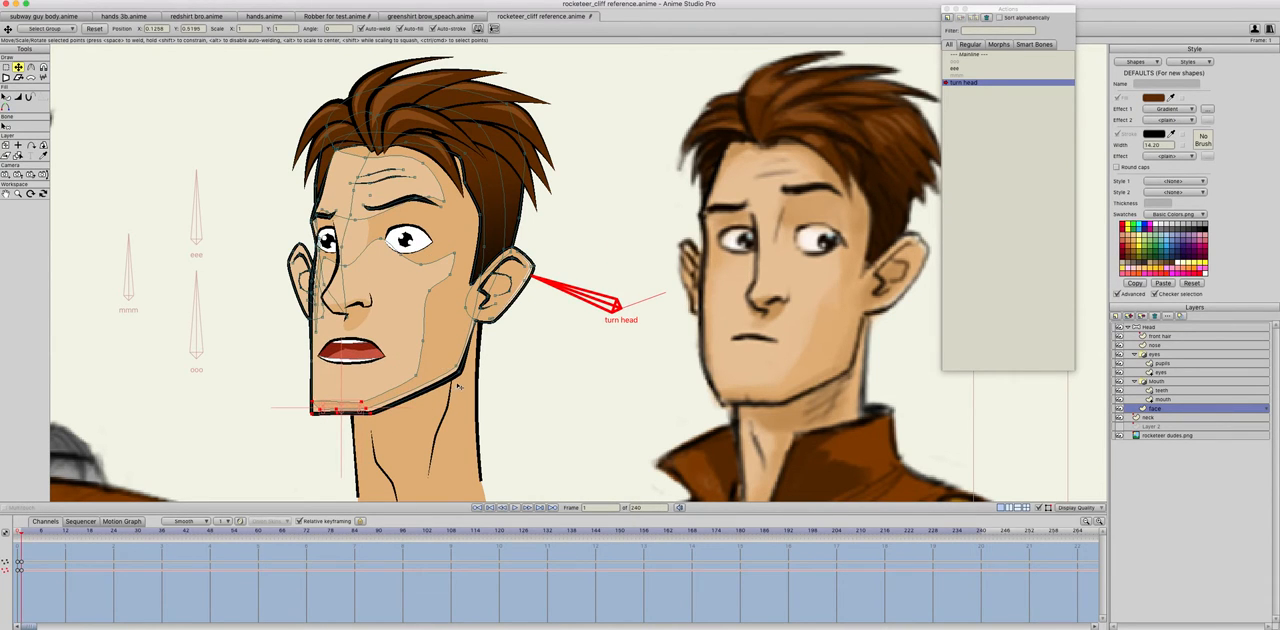
Step: Pull the jaw corner point slightly inward and up at frame 1, comparing the turned face with the neutral pose
mouse_move(462, 381)
mouse_down()
mouse_move(447, 358)
mouse_move(451, 374)
mouse_up()
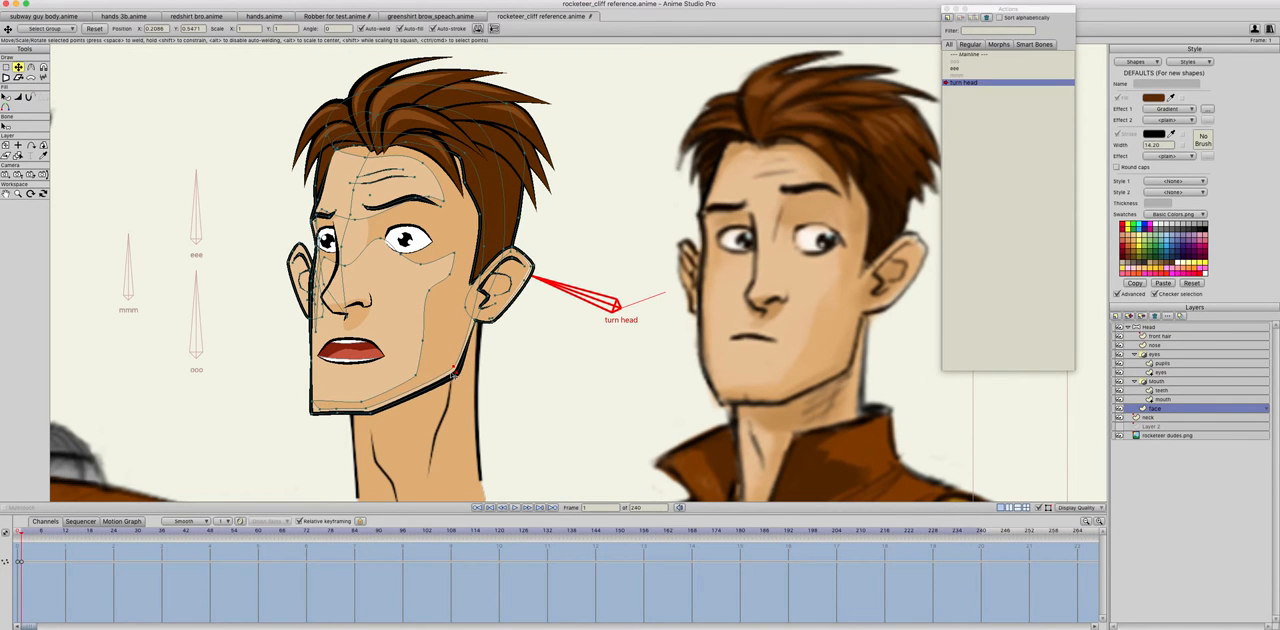
key(ctrl+Left)
key(ctrl+Right)
key(ctrl+Left)
key(ctrl+Right)
key(ctrl+Left)
key(ctrl+Right)
key(ctrl+Left)
key(ctrl+Right)
key(ctrl+Left)
key(ctrl+Right)
key(ctrl+Left)
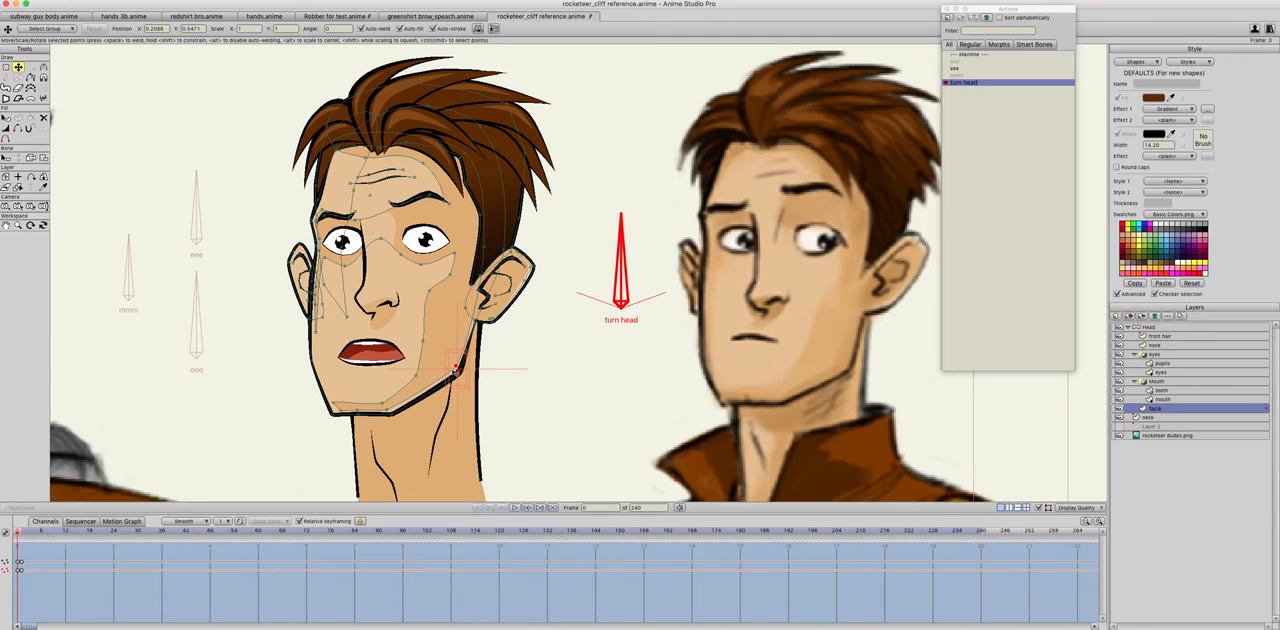
key(ctrl+Right)
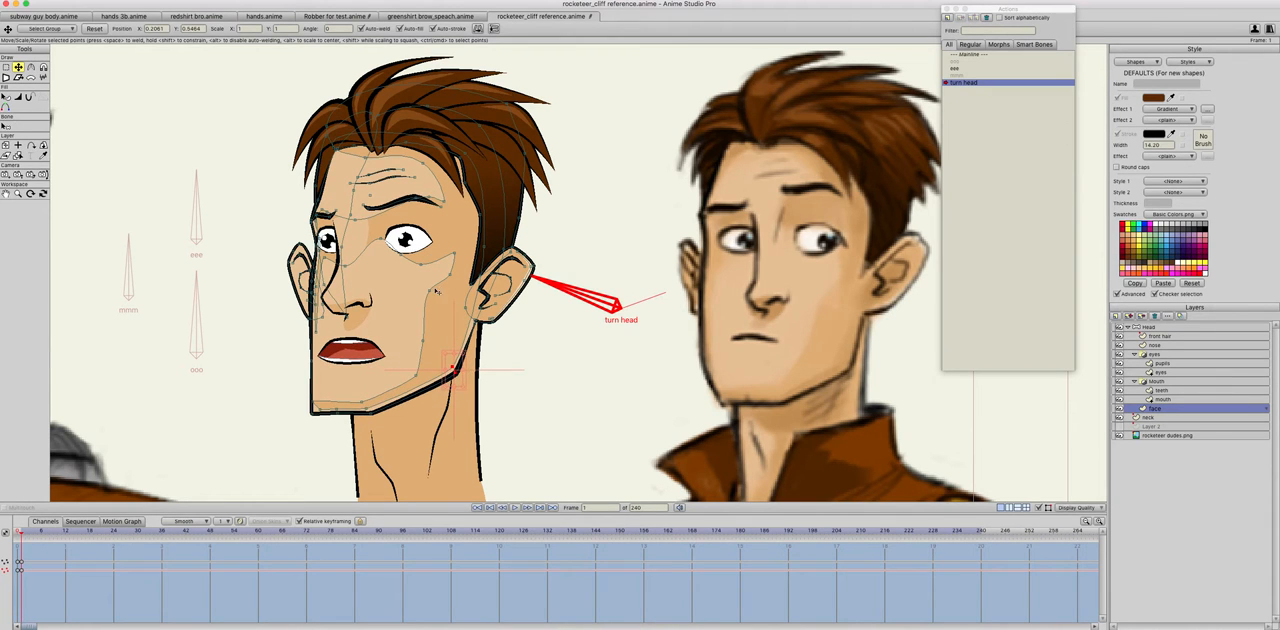
Step: Shift the far ear's points inward at frame 1 towards the nose, checking the movement against frame 0
key(ctrl+Left)
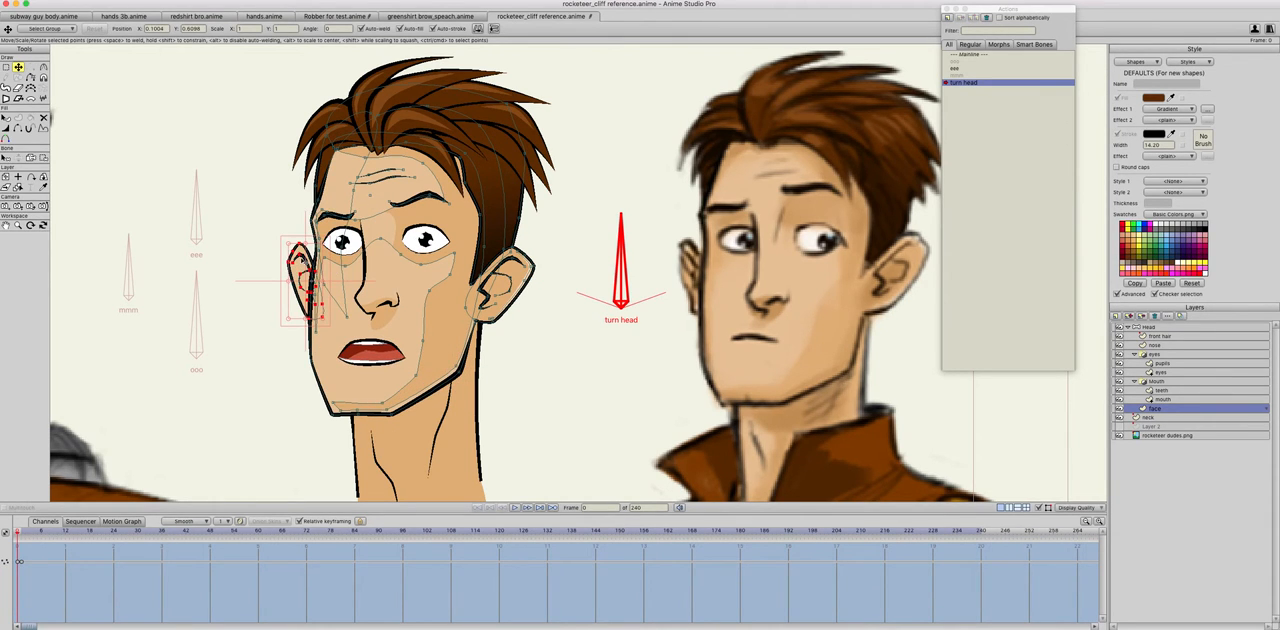
drag(309, 288, 322, 290)
key(ctrl+z)
key(ctrl+Right)
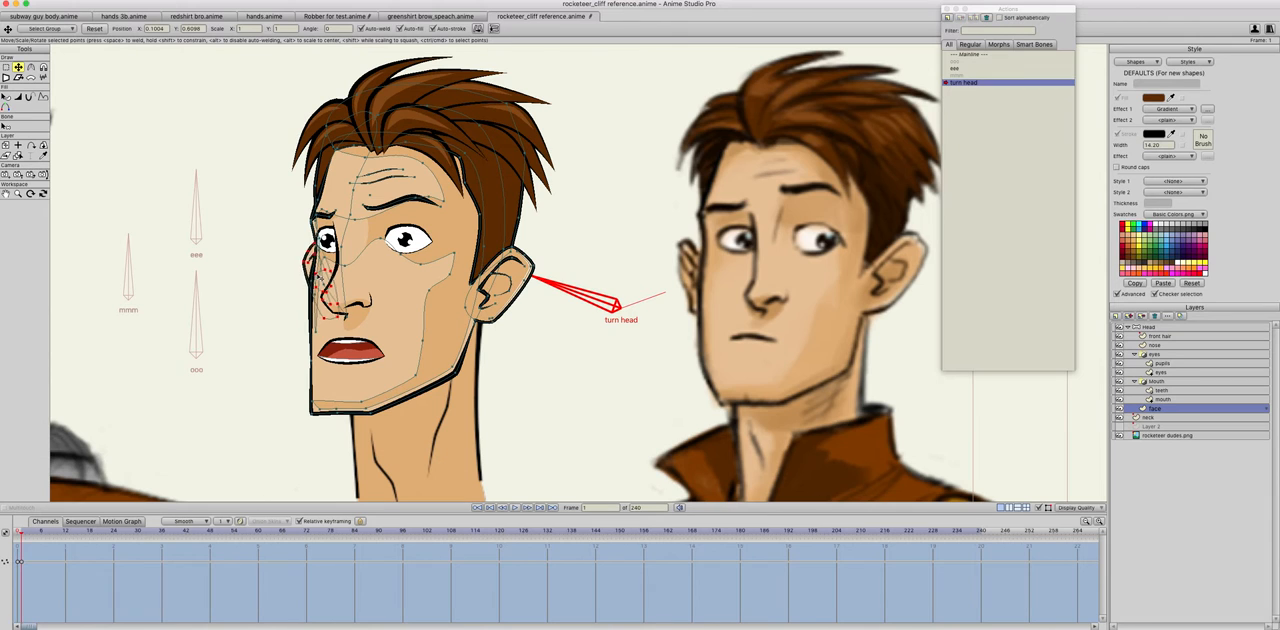
key(ctrl+Left)
key(ctrl+Right)
key(ctrl+Left)
key(ctrl+Right)
key(ctrl+Left)
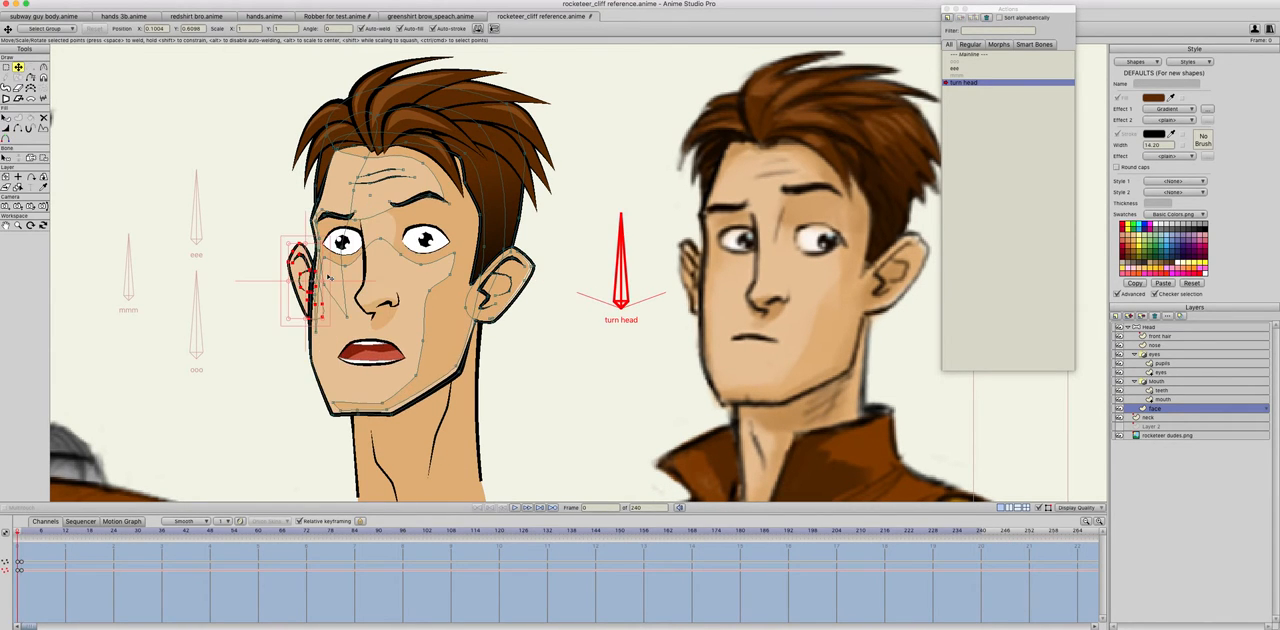
Step: Push the far ear further inward at frame 1 so the face hides it completely
key(ctrl+Right)
key(ctrl+Left)
key(ctrl+Right)
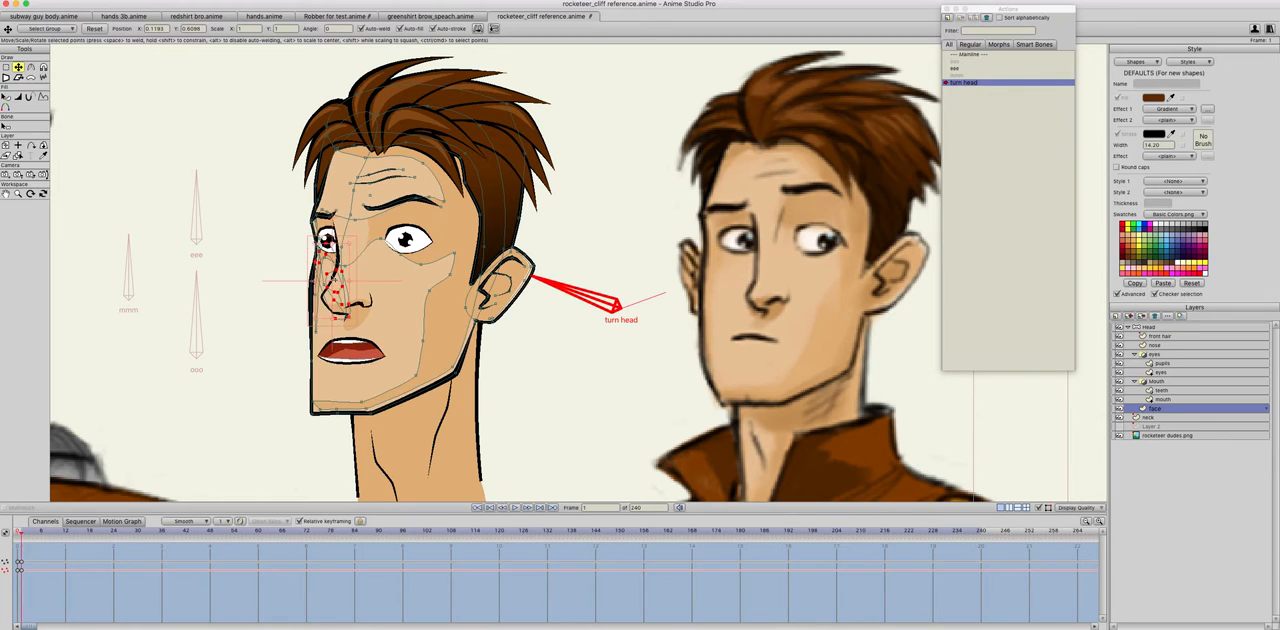
key(ctrl+Left)
key(ctrl+Right)
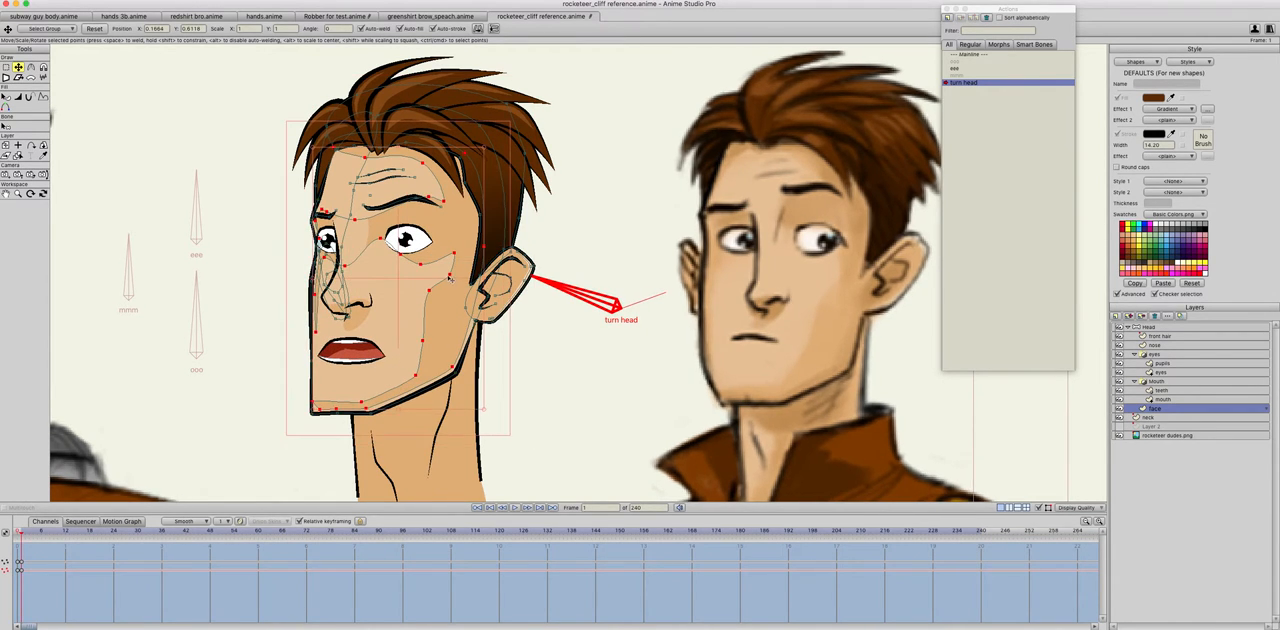
Step: Narrow the light skin shape horizontally at frame 1 and reposition its points along the hairline, jaw and chin
drag(485, 281, 461, 283)
click(548, 364)
drag(480, 236, 477, 220)
drag(467, 181, 470, 153)
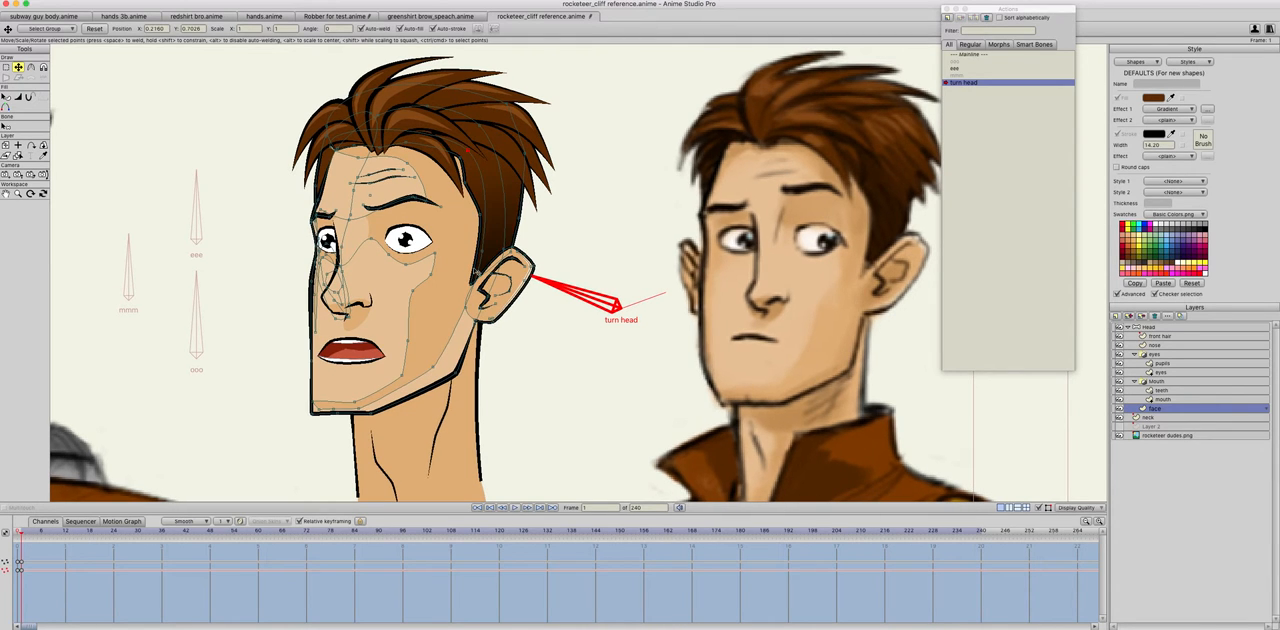
drag(434, 369, 454, 371)
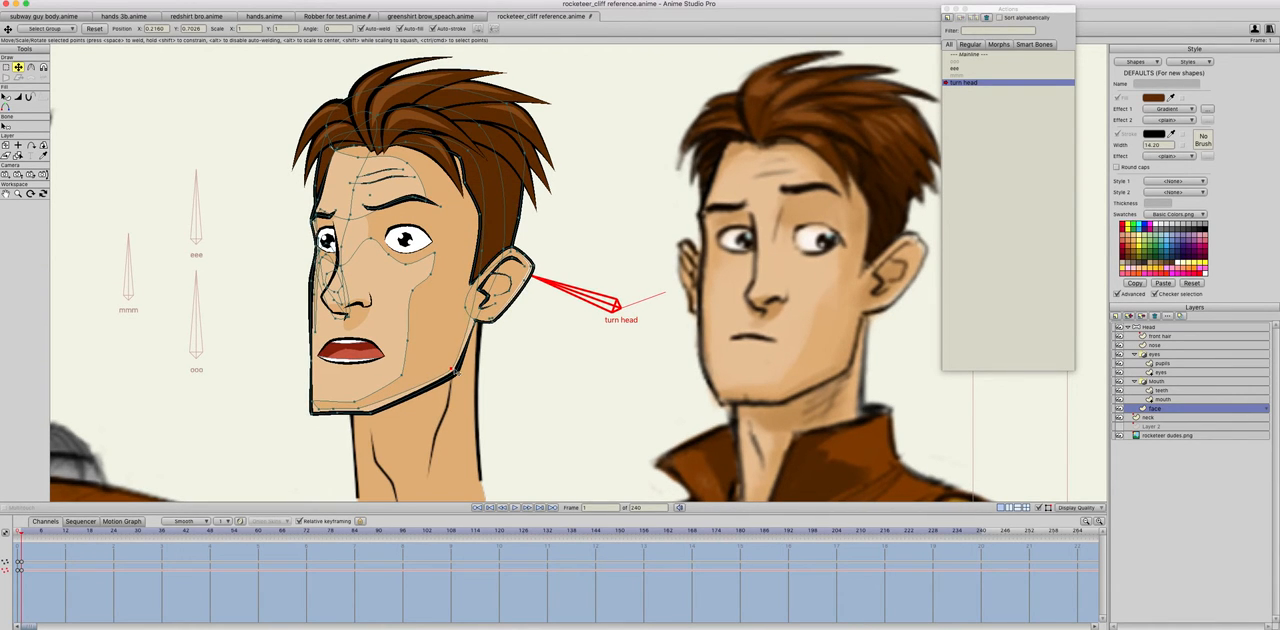
click(369, 409)
drag(356, 403, 369, 404)
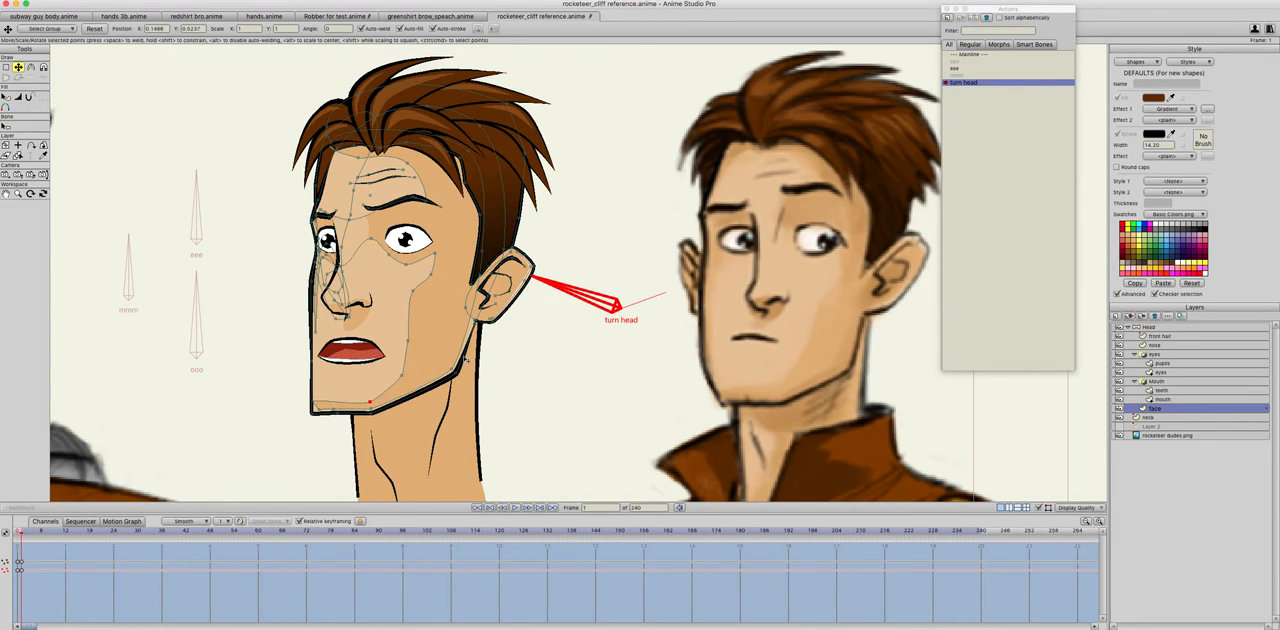
Step: Compare the whole turned face at frame 1 with the neutral pose at frame 0
scroll(466, 360, down, 2)
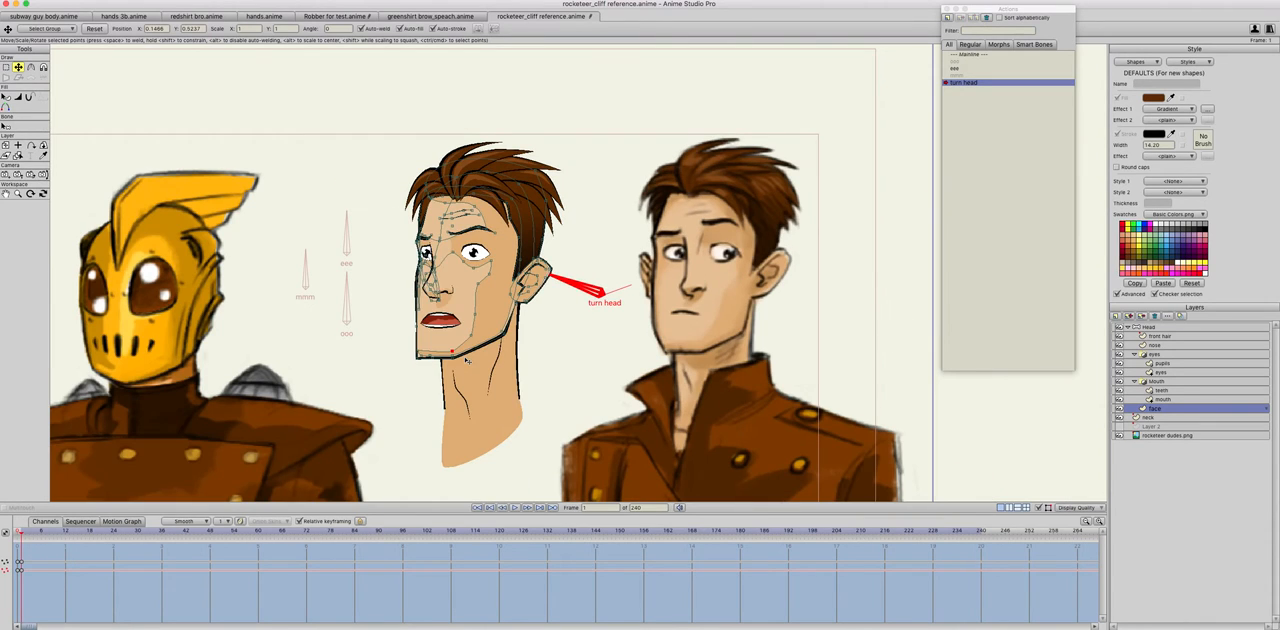
key(Left)
key(Right)
key(Left)
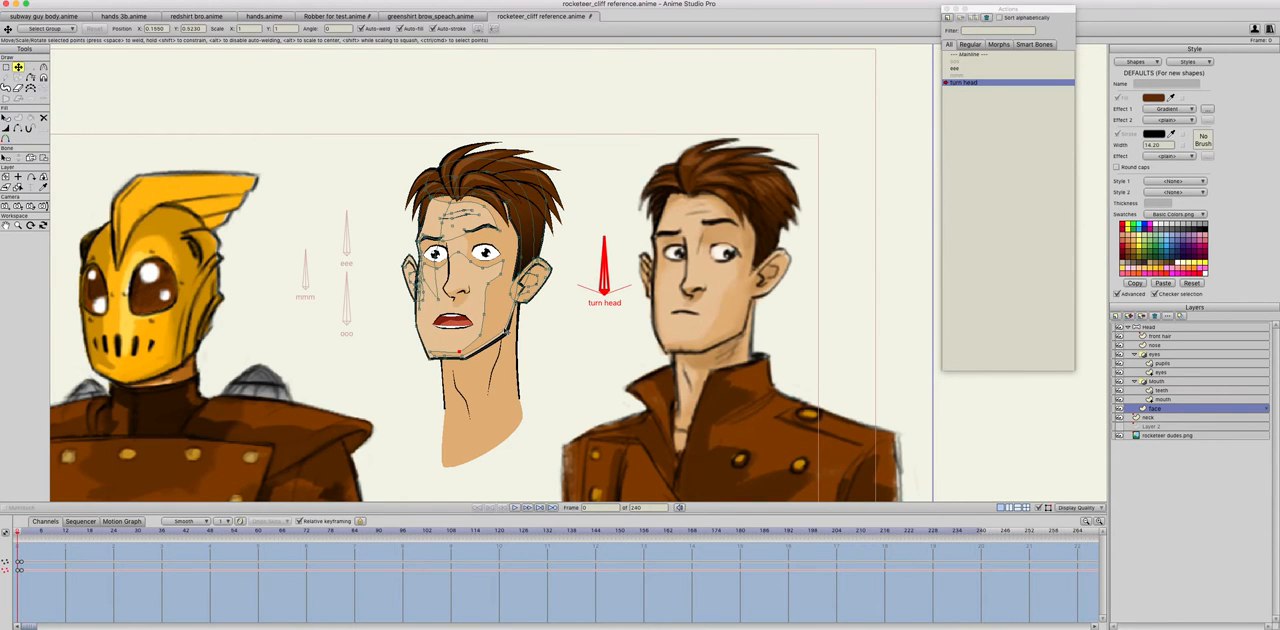
scroll(505, 332, up, 1)
scroll(510, 320, up, 1)
key(Right)
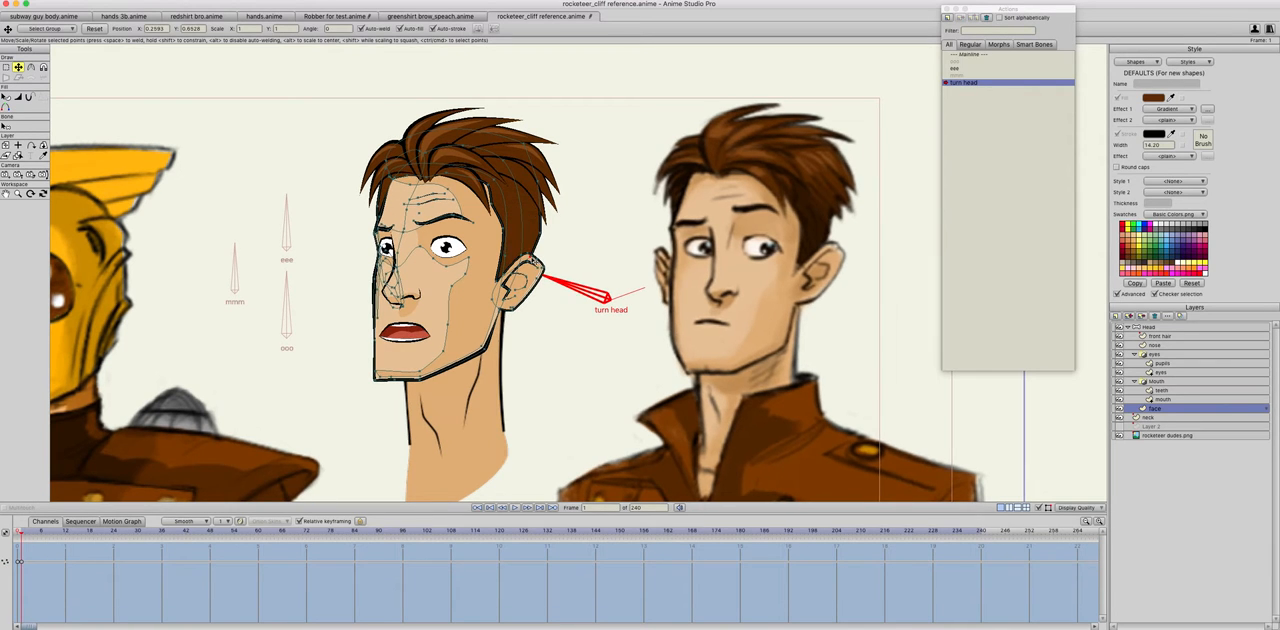
key(Left)
key(Right)
key(Left)
key(Right)
key(Left)
key(Right)
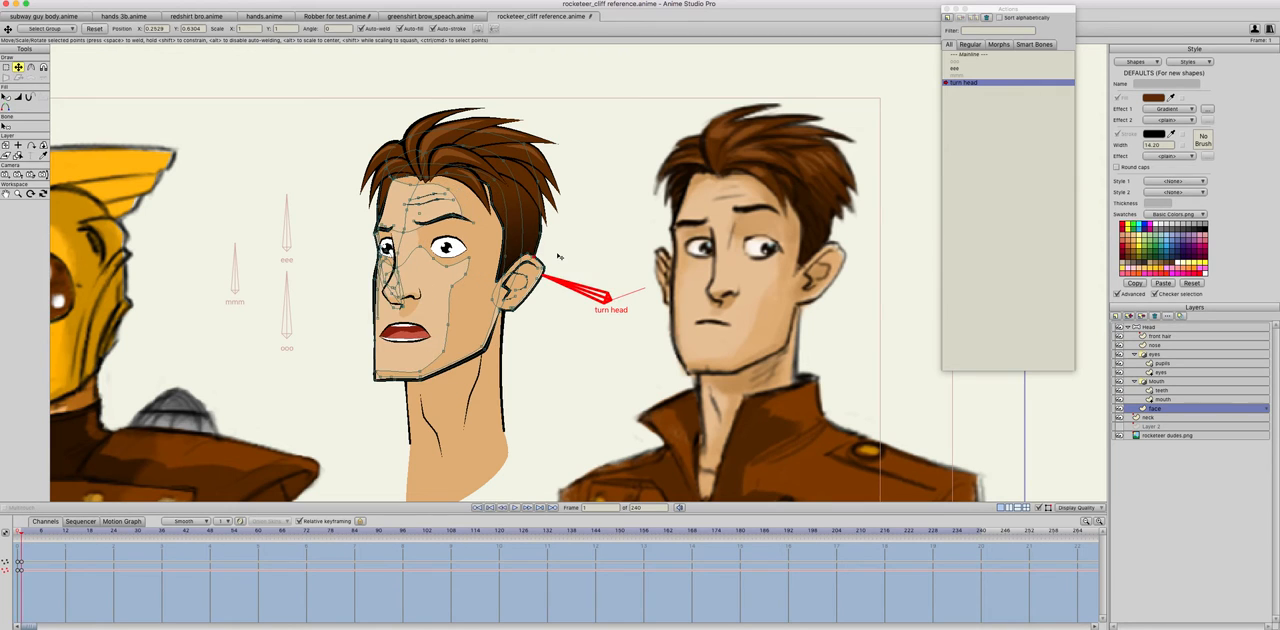
key(Left)
Step: On the front hair layer, shift the whole hair shape in the direction of the turn at frame 1
scroll(453, 218, up, 5)
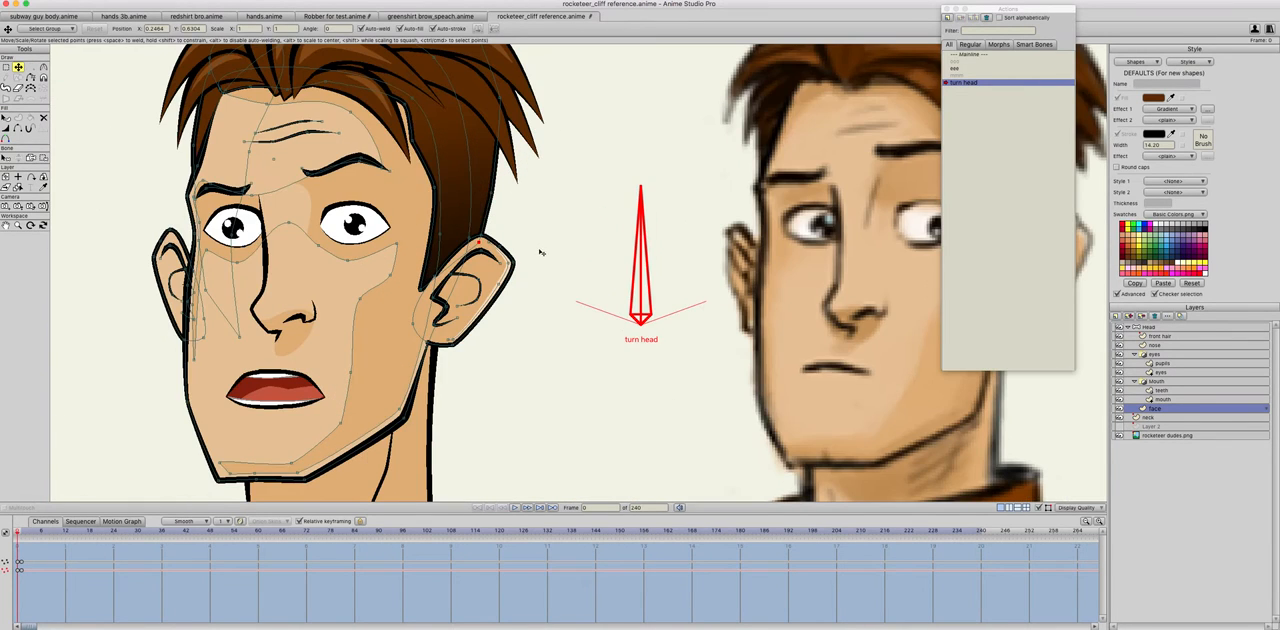
drag(541, 277, 587, 411)
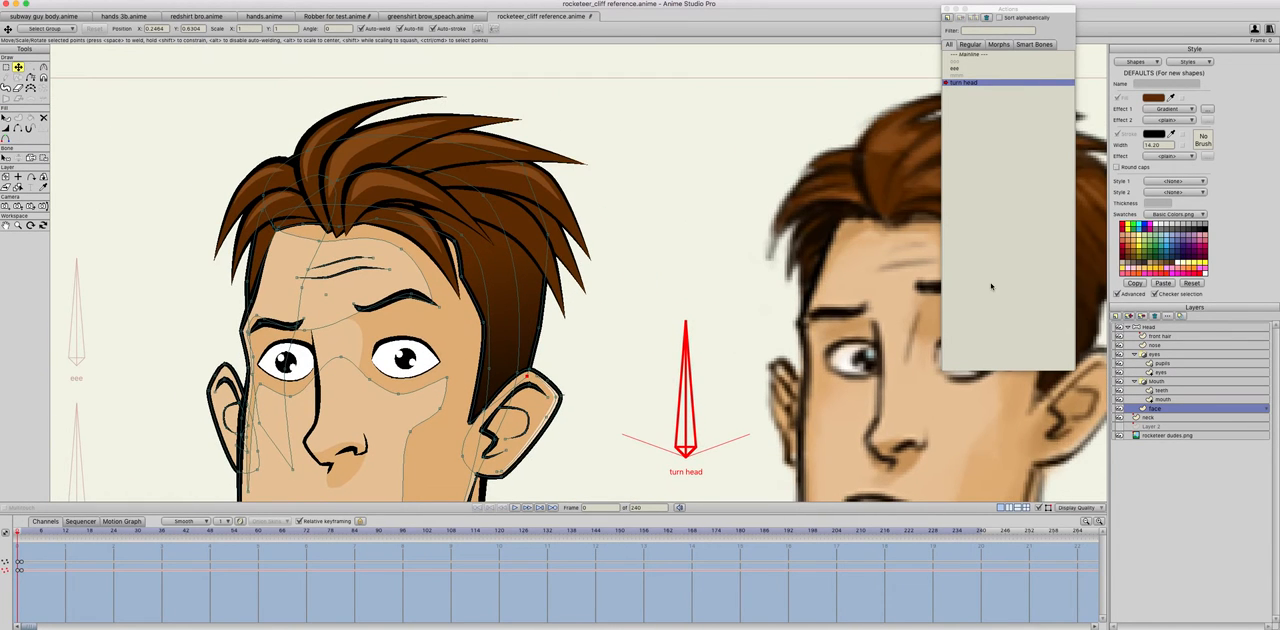
click(1157, 337)
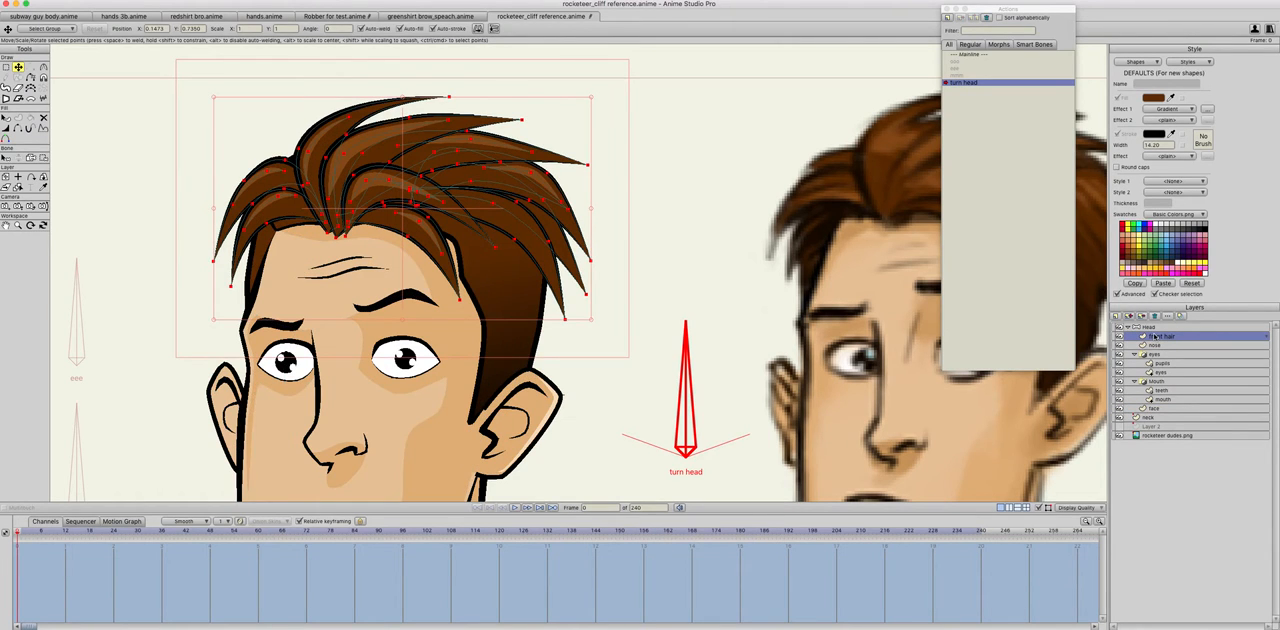
key(Right)
key(Left)
key(Right)
drag(558, 220, 528, 220)
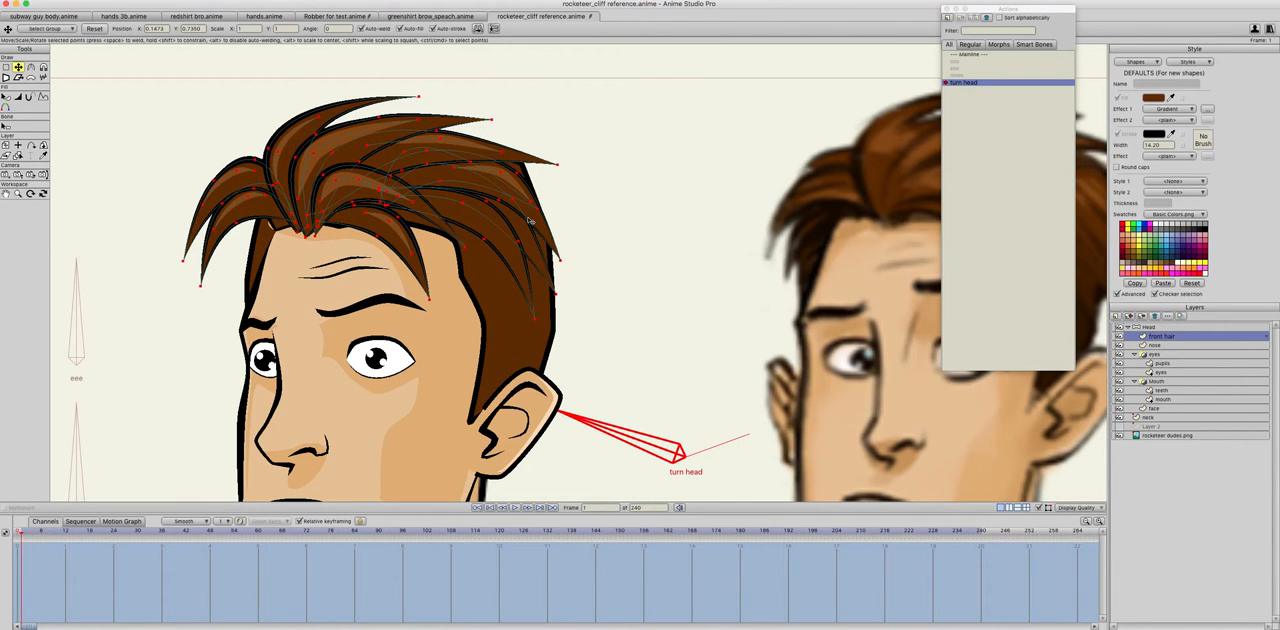
scroll(523, 238, down, 1)
scroll(523, 238, down, 2)
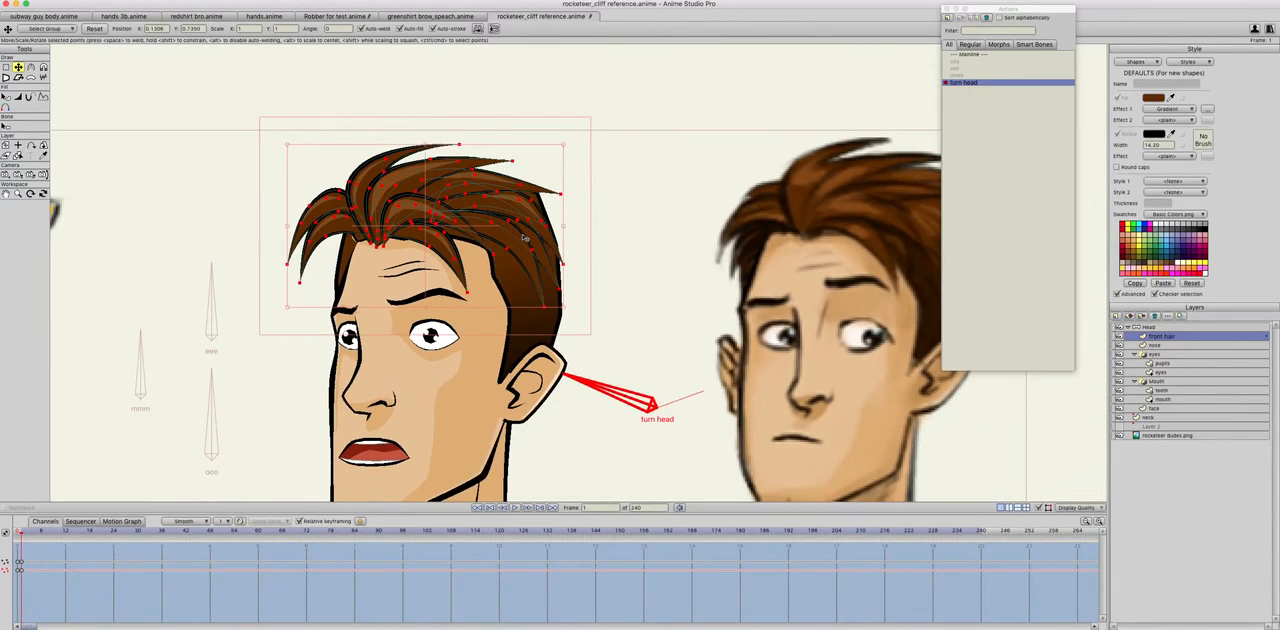
scroll(523, 238, down, 3)
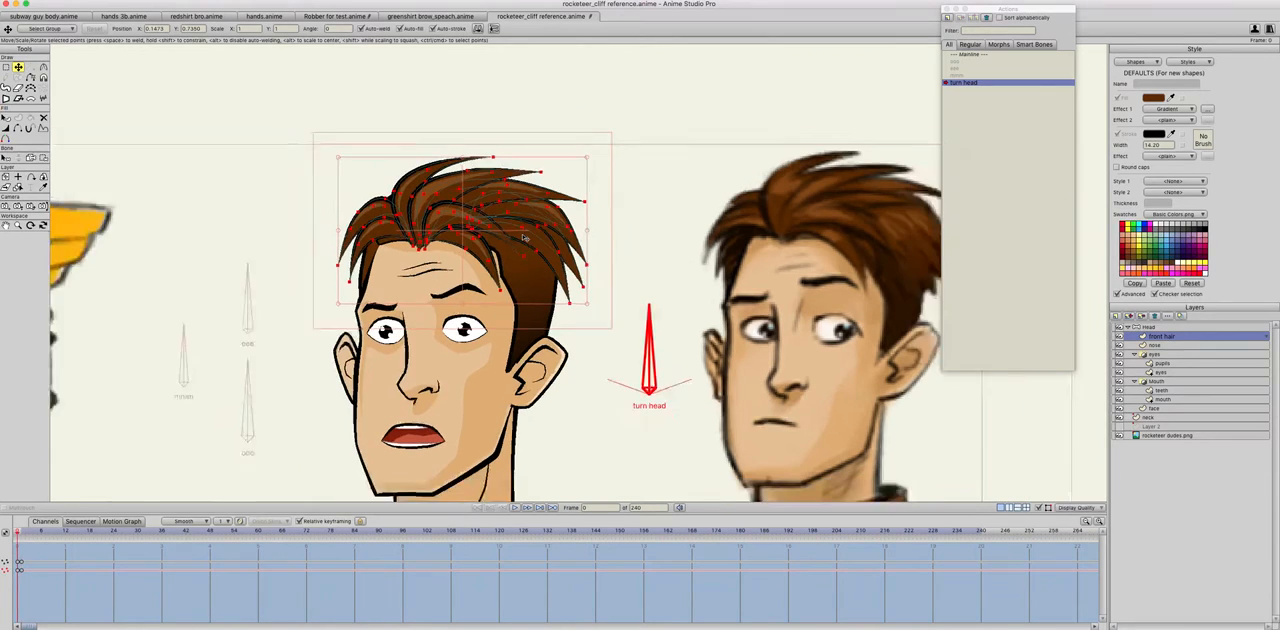
Step: Move the hair strands at the back of the head outward at frame 1 and compare them with the neutral pose
click(592, 237)
scroll(592, 237, up, 3)
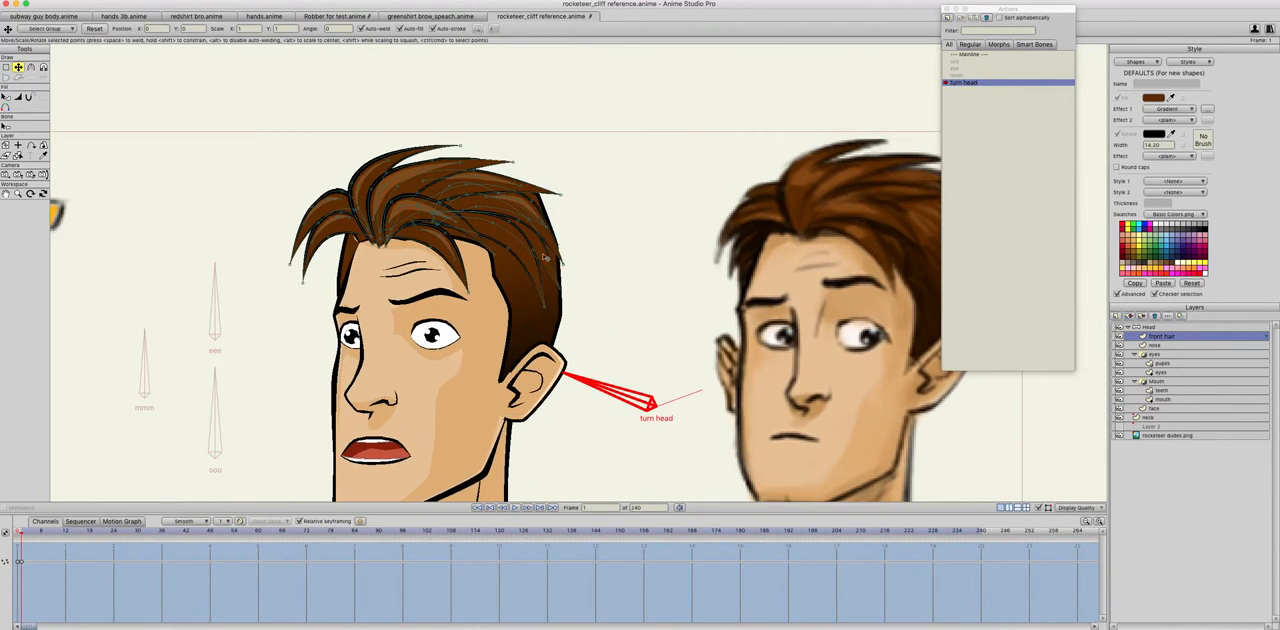
double_click(542, 257)
shift+click(548, 243)
drag(549, 260, 563, 258)
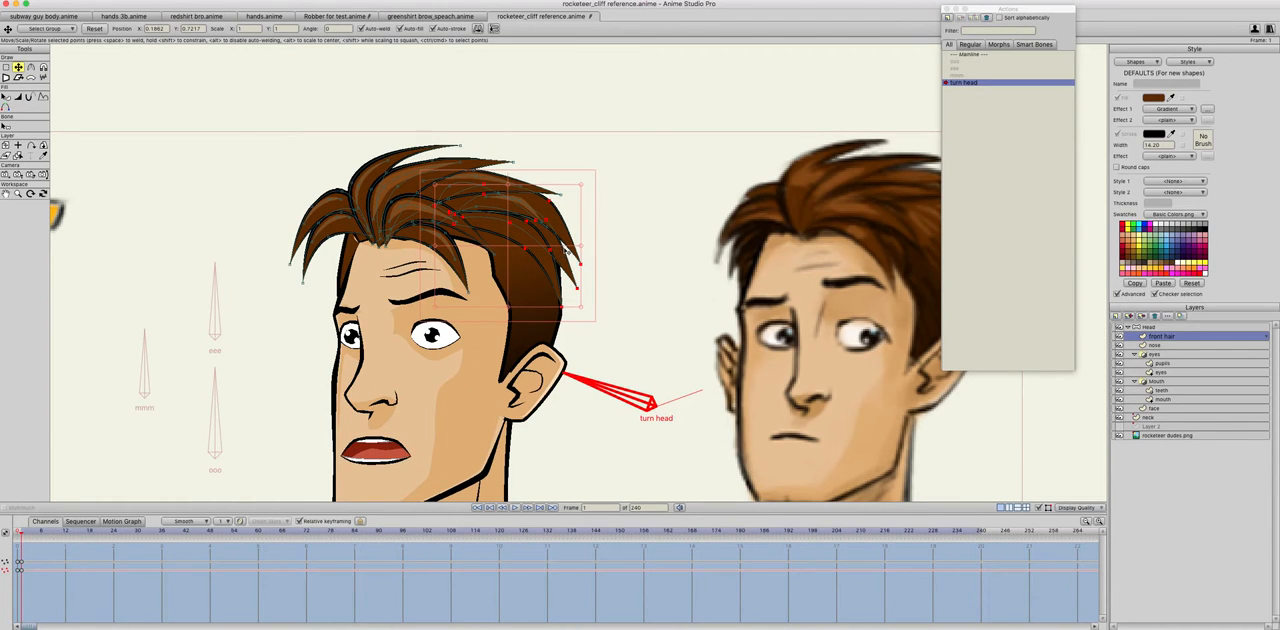
key(super+z)
key(super+z)
click(620, 257)
key(Left)
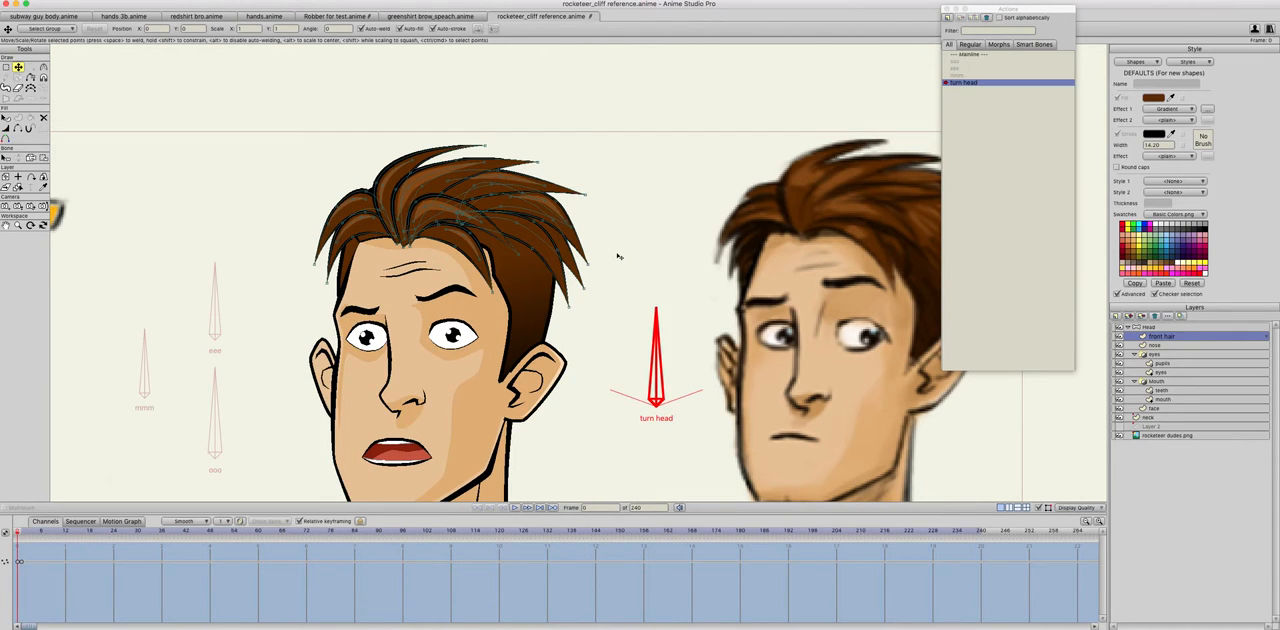
key(Right)
key(Left)
key(Right)
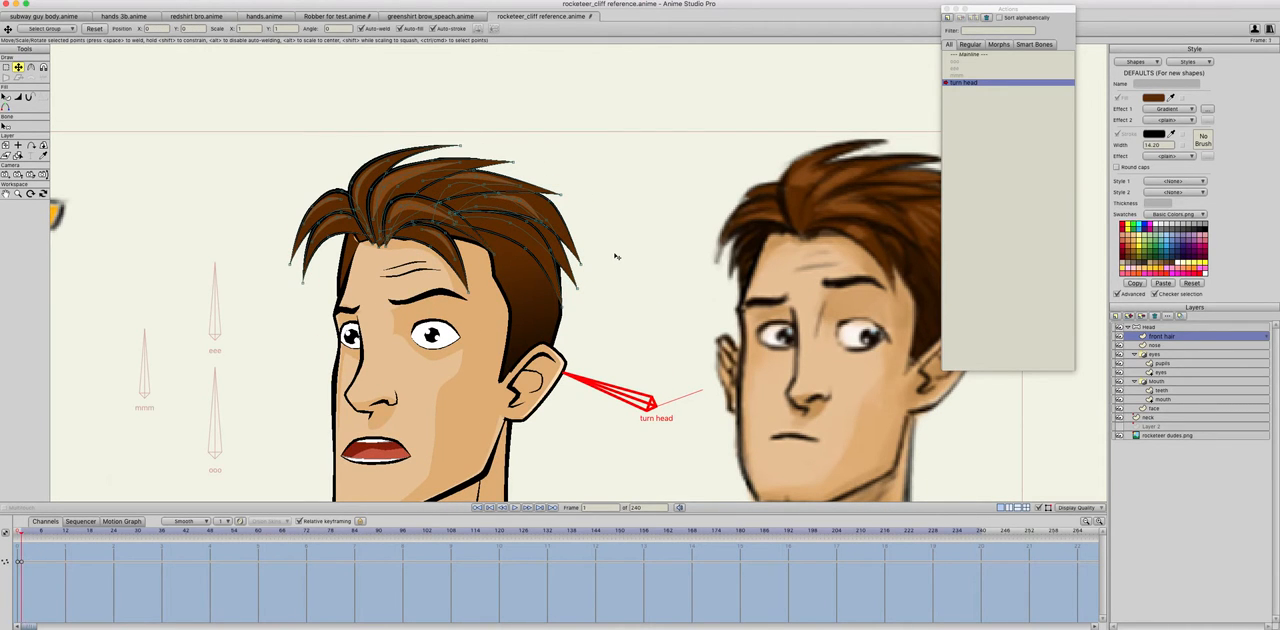
key(Left)
key(Right)
Step: Move the front hair strands on the far side of the forehead inward at frame 1, comparing with frame 0
click(320, 209)
click(331, 196)
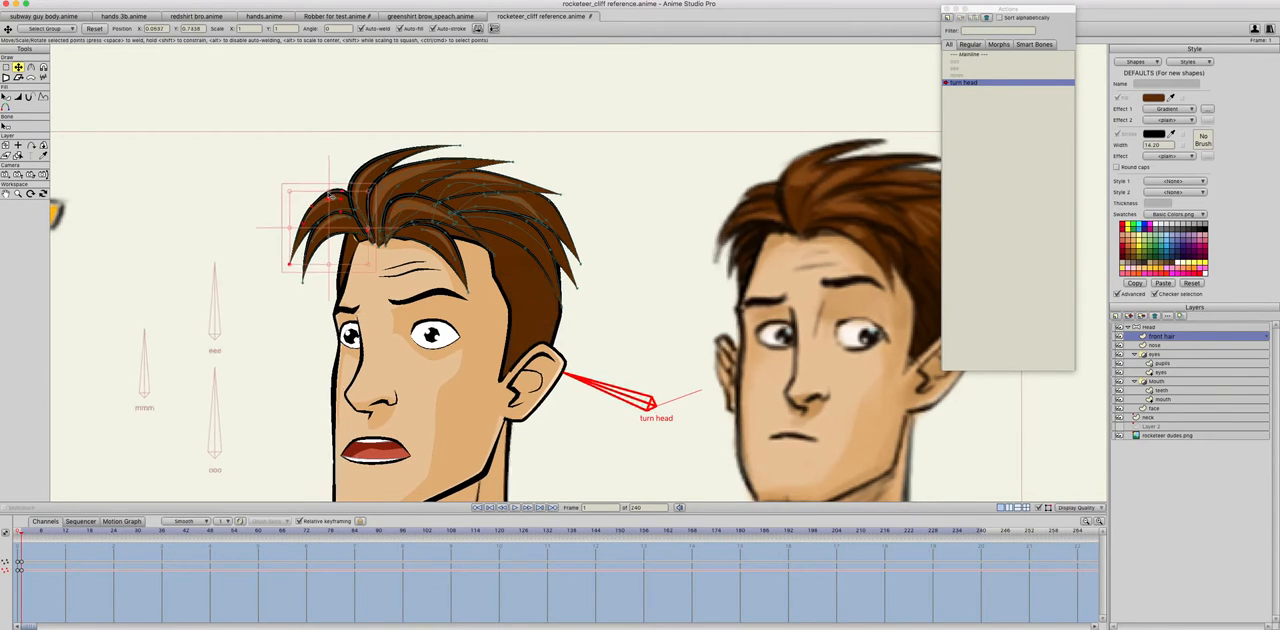
click(297, 240)
drag(298, 240, 362, 235)
key(Left)
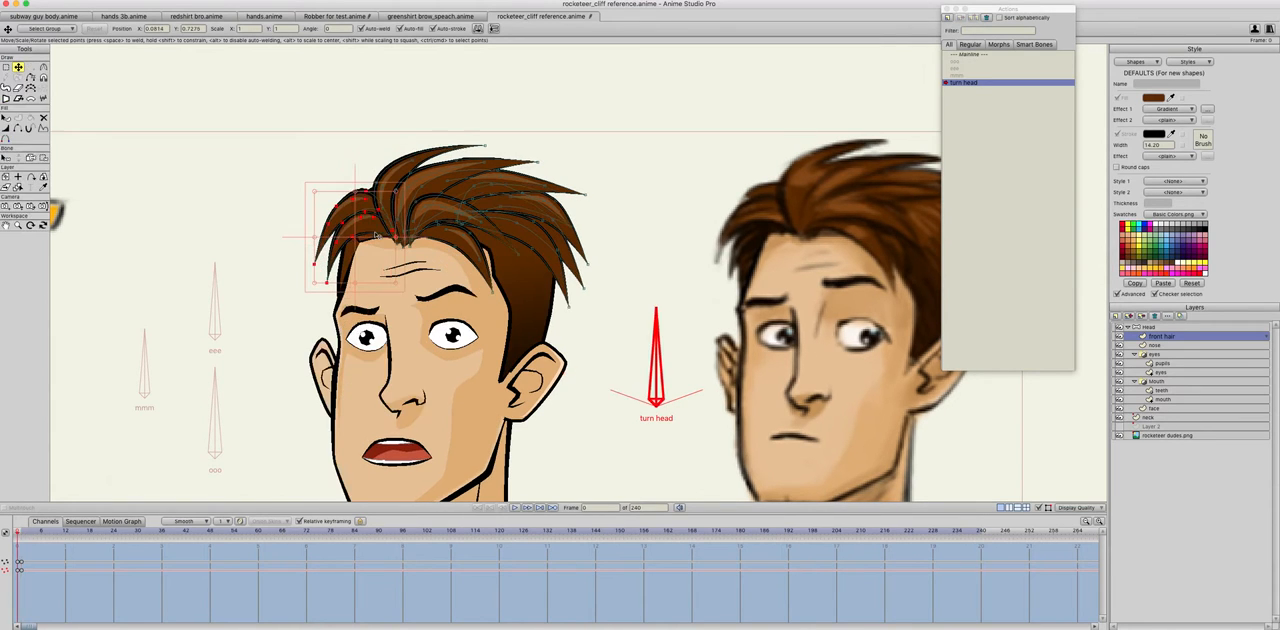
key(Right)
key(Left)
key(Right)
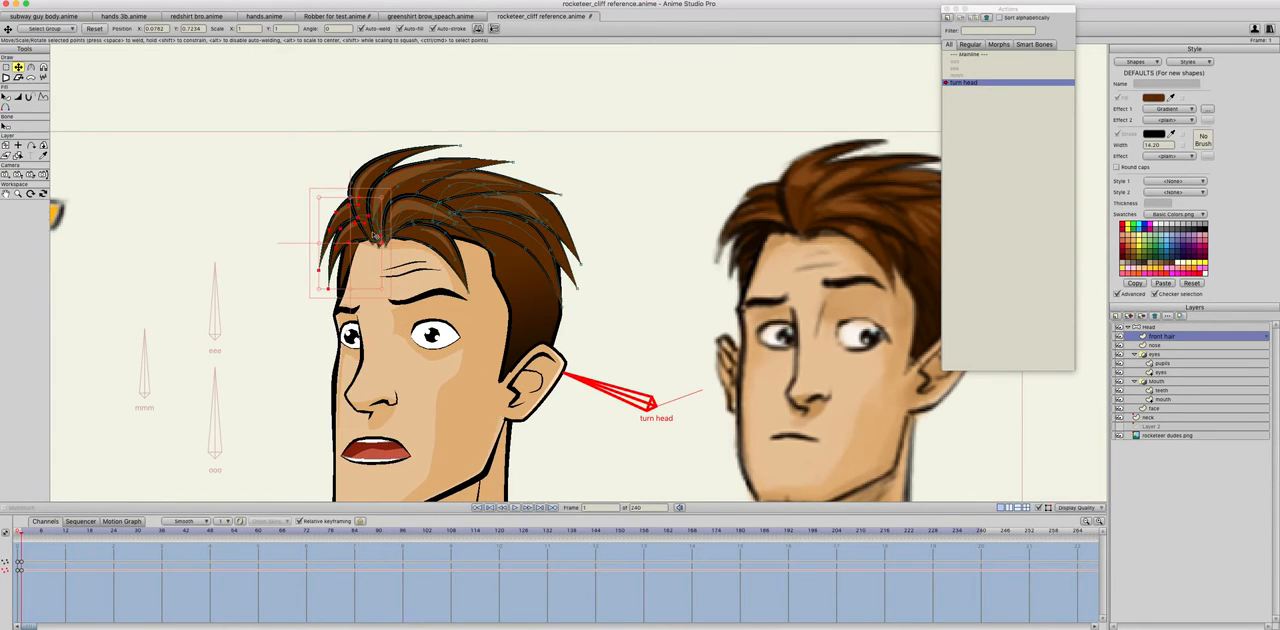
key(Left)
key(Right)
key(Left)
key(Right)
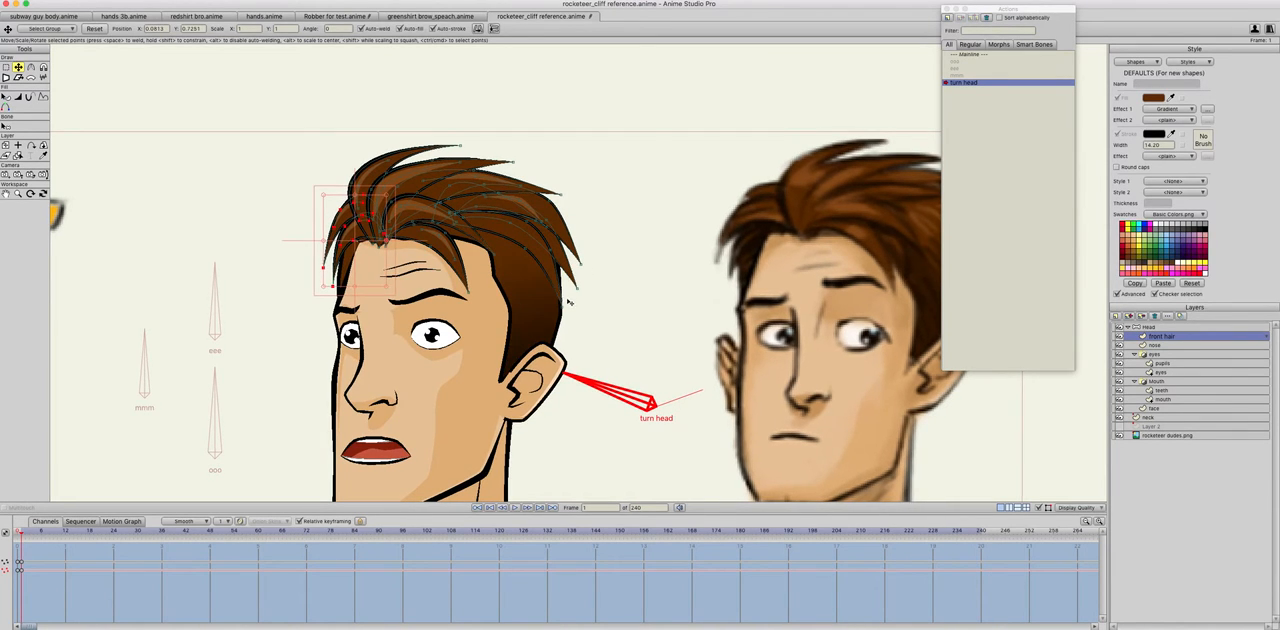
Step: Fine-tune the strand points at the back of the front hair for the turned pose
drag(554, 264, 548, 266)
drag(548, 266, 560, 218)
click(559, 216)
click(533, 209)
Step: Reposition the highlight points within the back hair strands at frame 1 to follow the strand outlines
scroll(549, 245, down, 3)
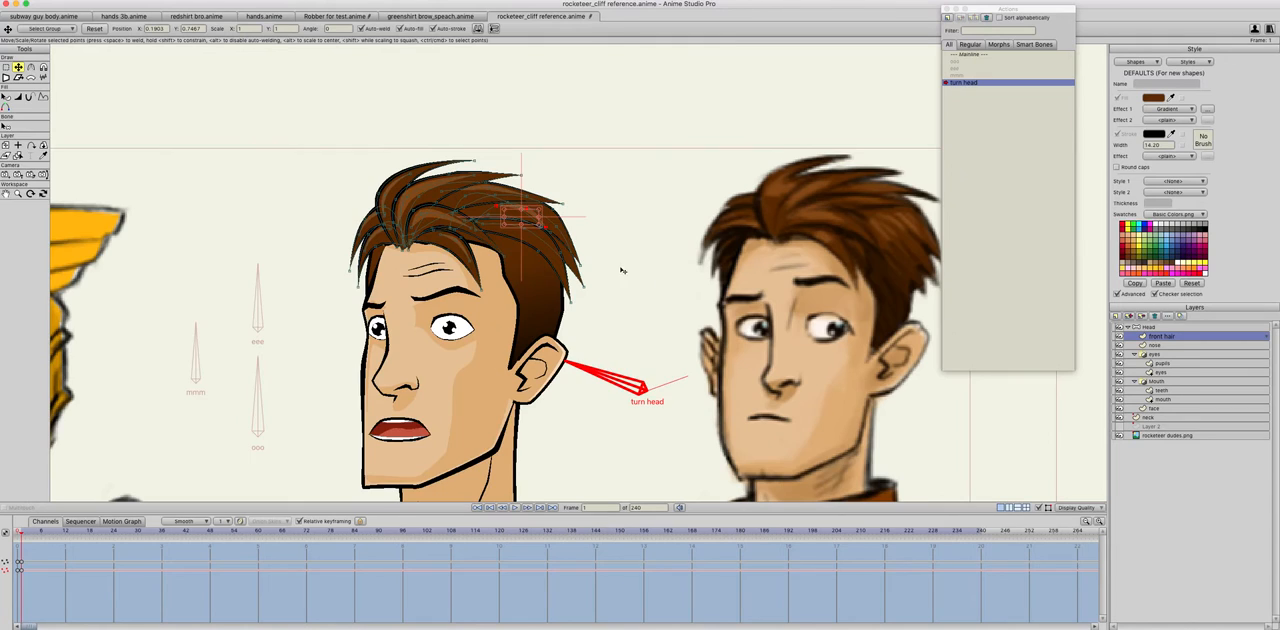
key(Left)
scroll(606, 254, up, 5)
scroll(605, 254, up, 5)
key(Right)
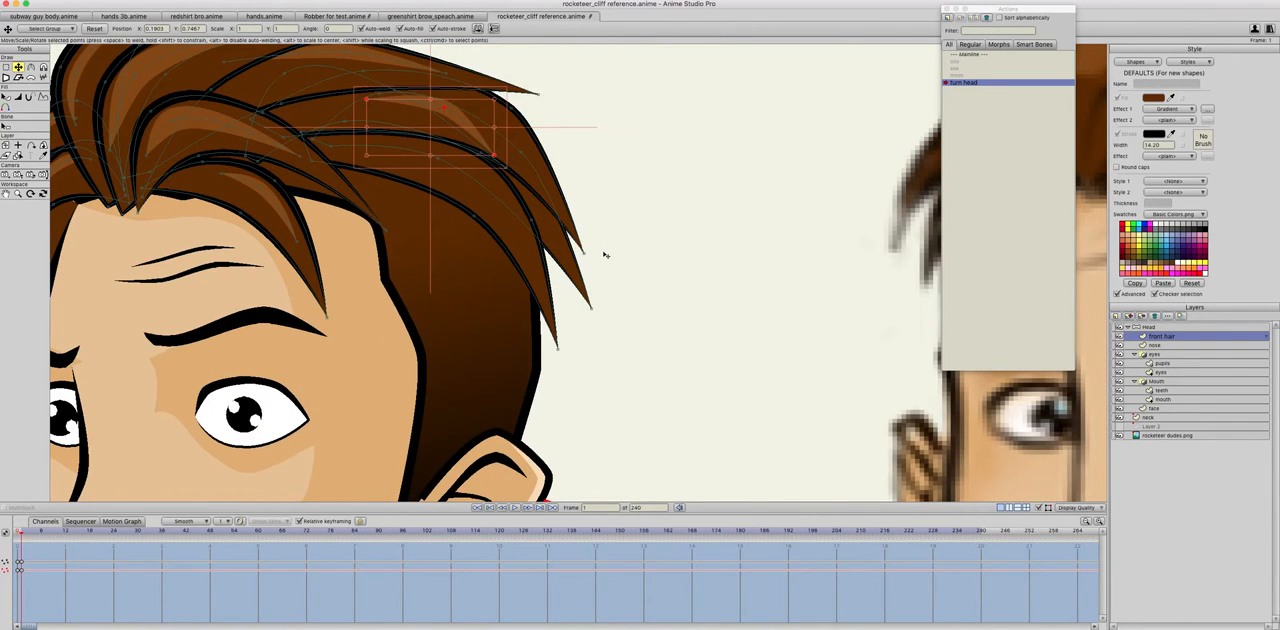
click(452, 118)
drag(456, 118, 485, 115)
key(Left)
key(Right)
drag(530, 154, 538, 158)
drag(399, 93, 408, 81)
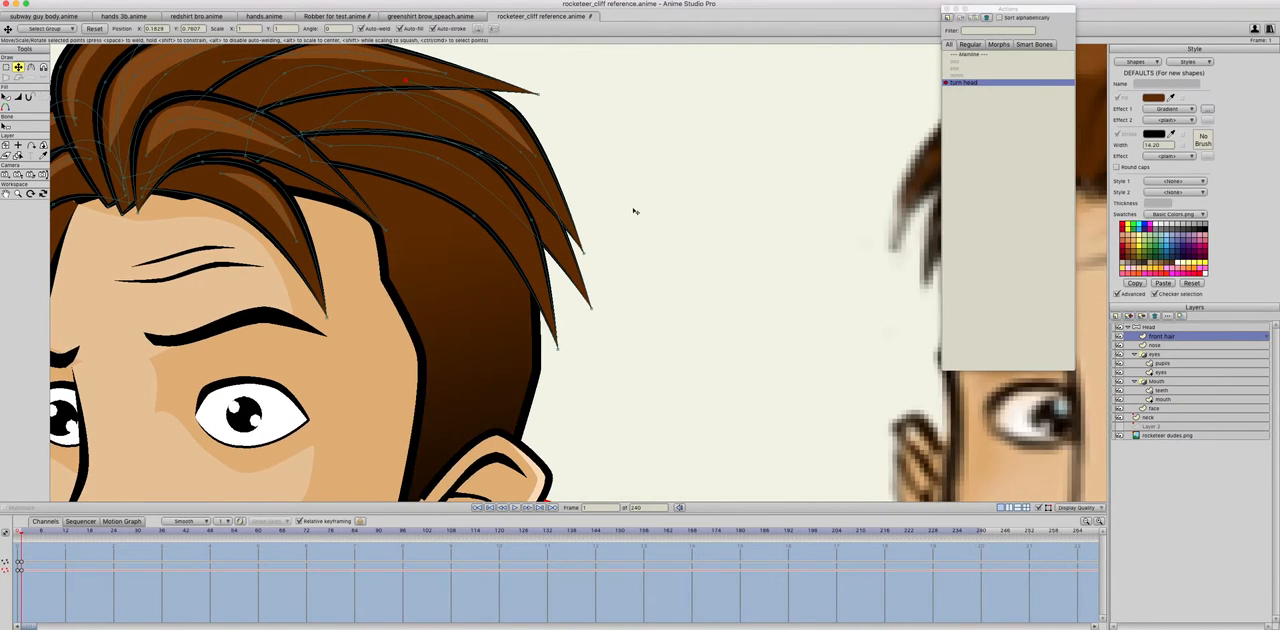
Step: Review the head turn between frames 0 and 1 with the adjusted hair
scroll(634, 211, down, 1)
scroll(660, 238, down, 3)
key(Left)
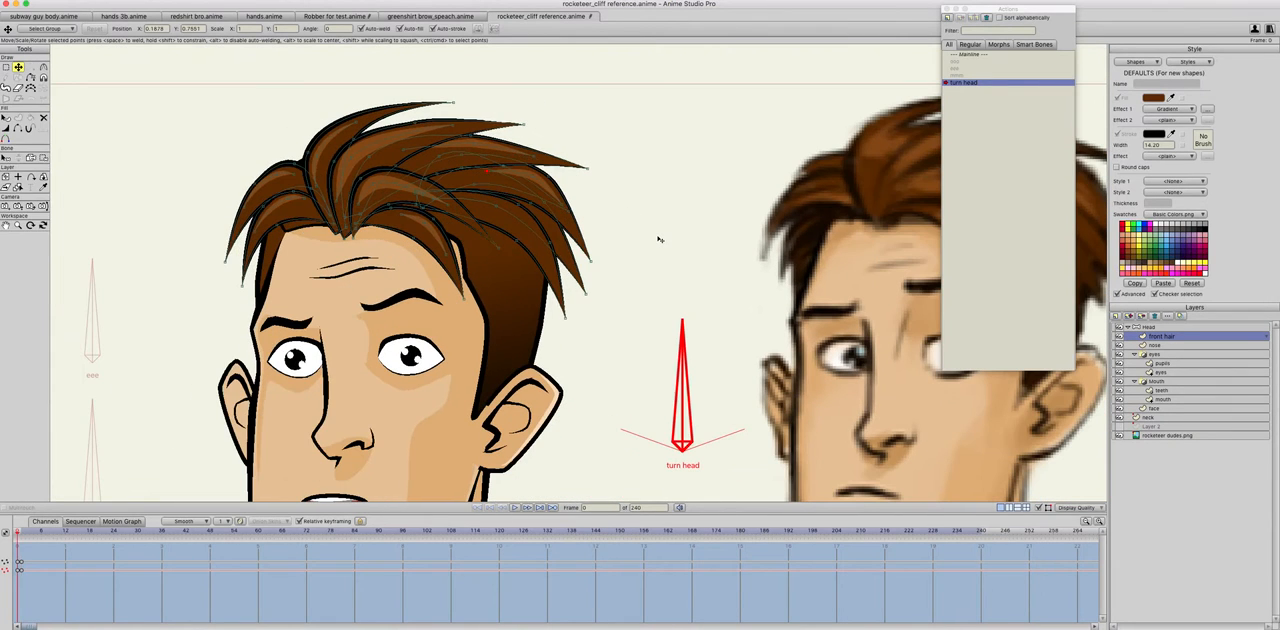
key(Right)
key(Left)
key(Right)
key(Left)
scroll(626, 277, down, 2)
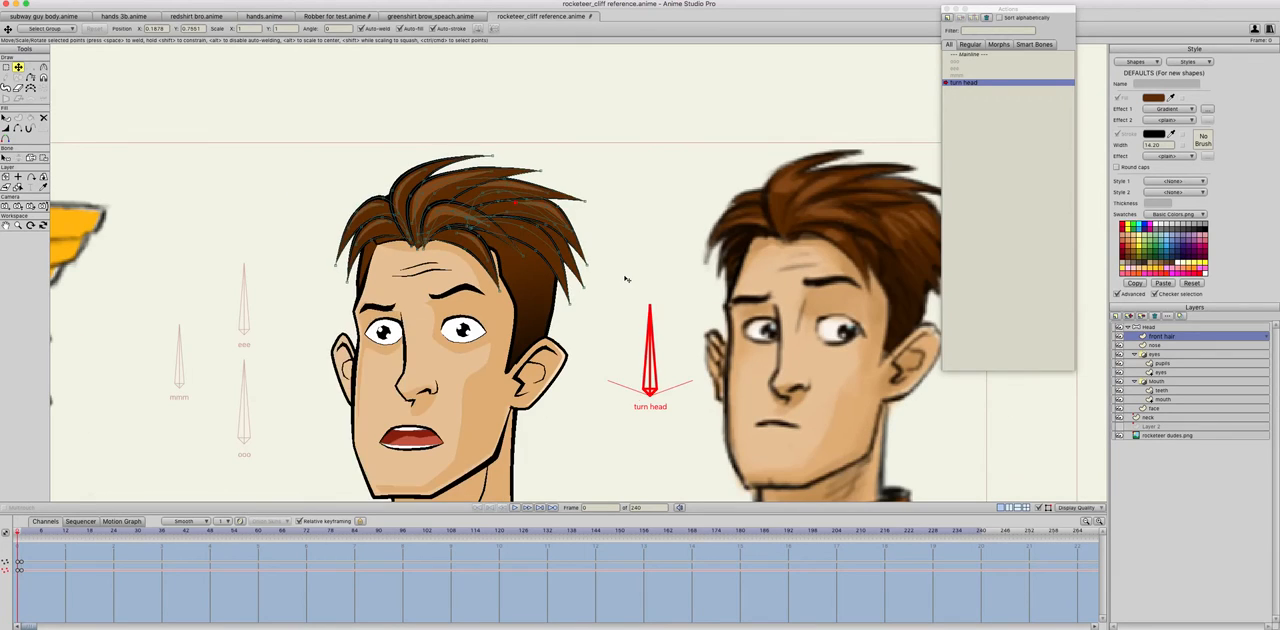
key(Right)
key(Left)
key(Right)
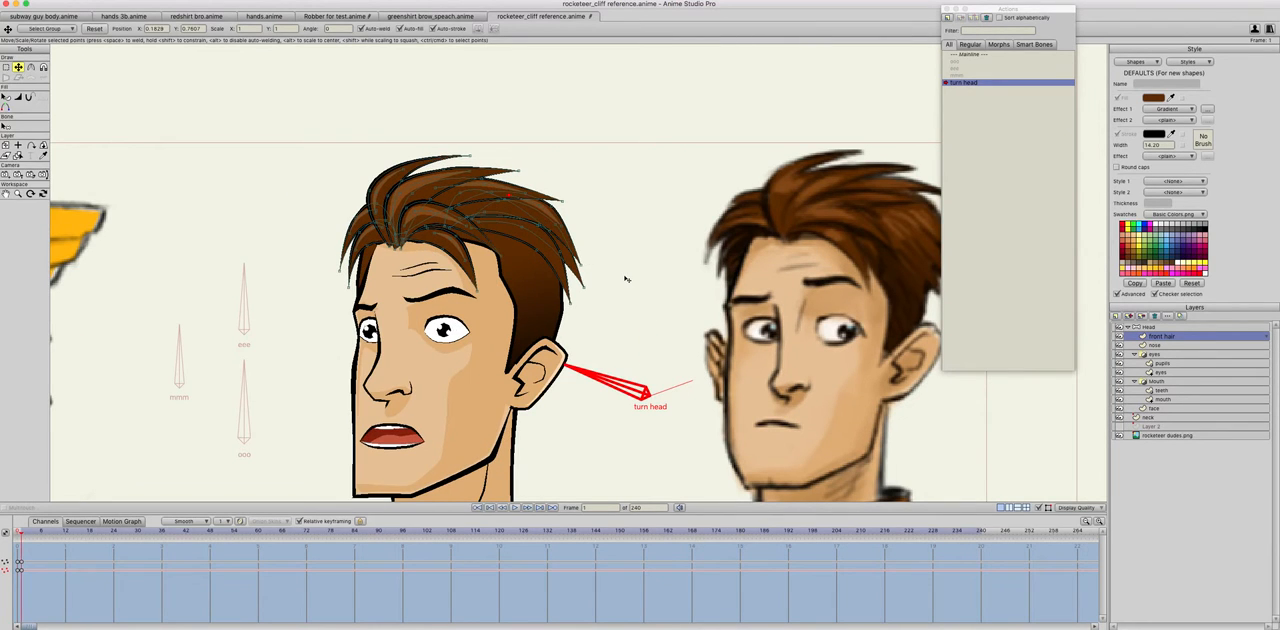
Step: On the nose layer, shift the point beneath the nose tip slightly at frame 1, comparing the neighbouring frames
key(Left)
key(Right)
click(1163, 373)
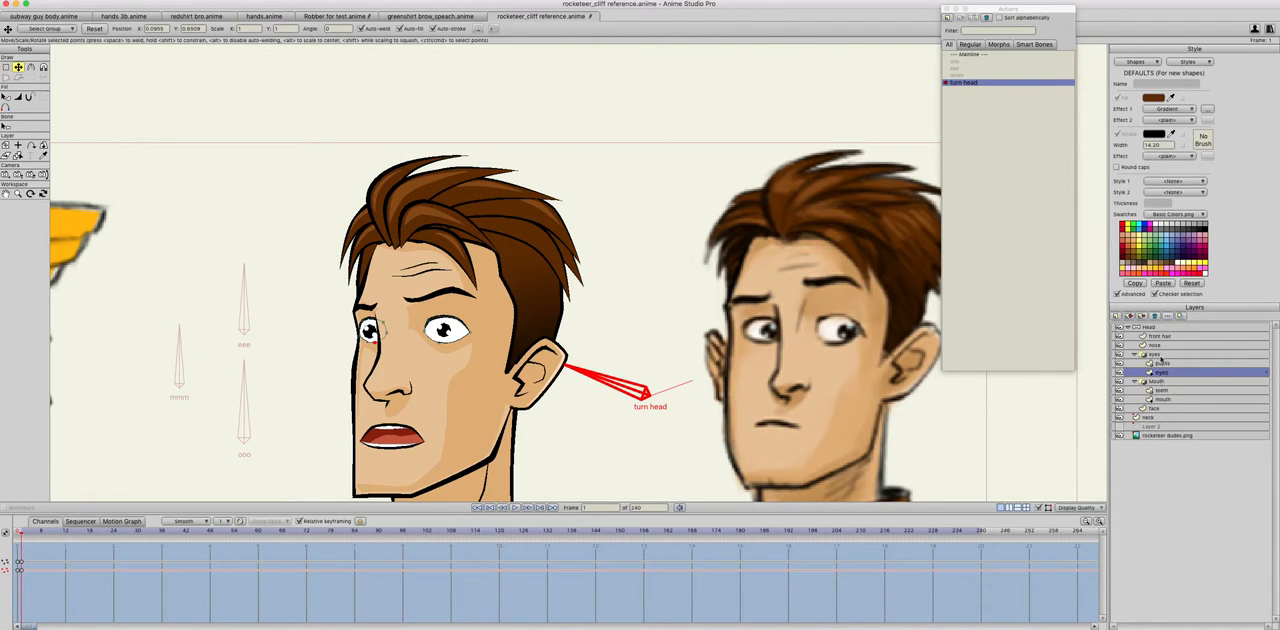
click(1157, 346)
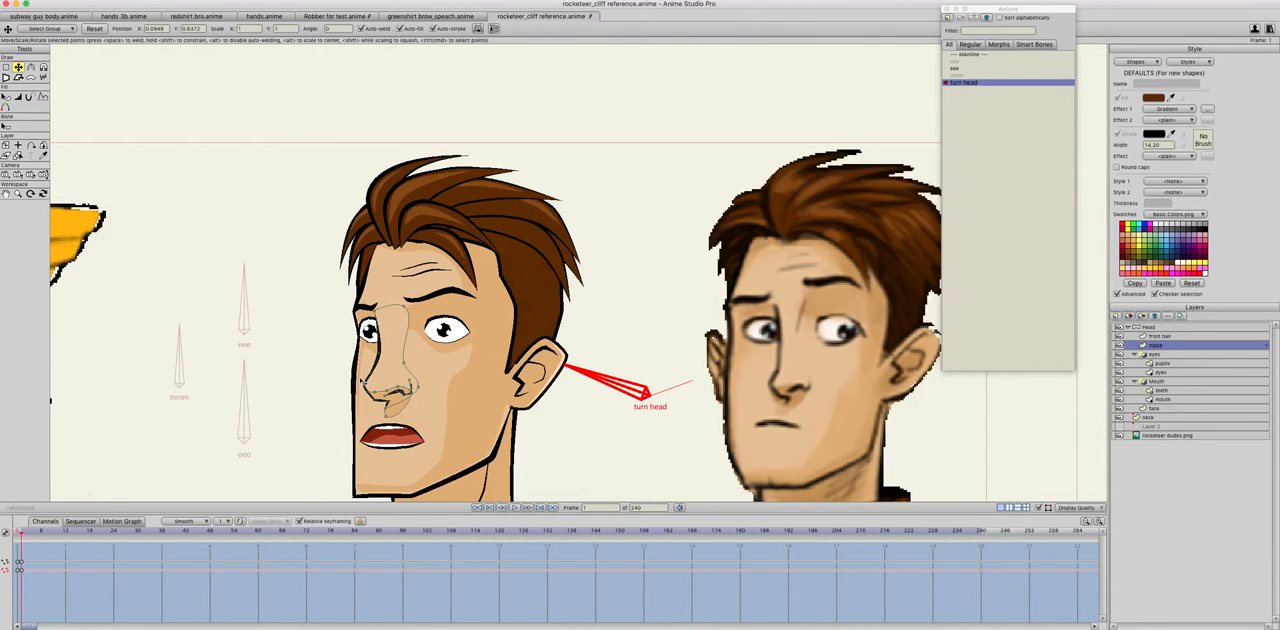
mouse_move(378, 391)
mouse_down()
mouse_move(387, 408)
mouse_move(391, 397)
mouse_up()
key(Left)
key(Right)
key(Right)
key(Left)
key(Left)
key(Right)
key(Right)
key(Left)
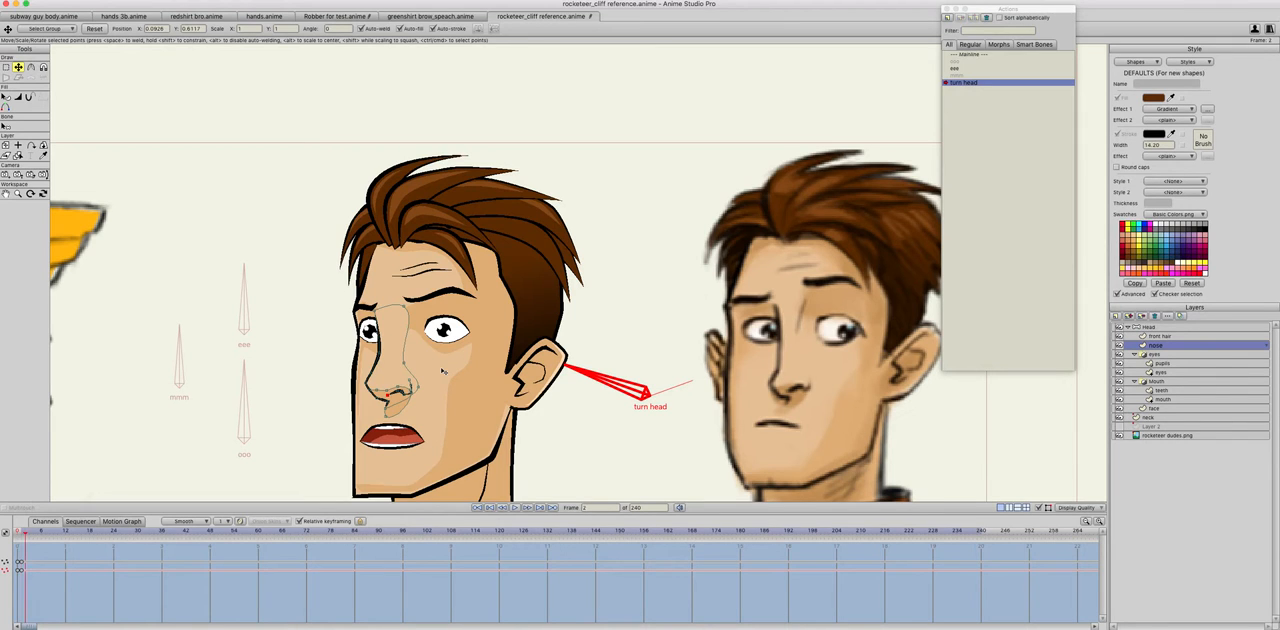
Step: Fine-tune the nose bridge points at frame 1, comparing the shape with frame 0
key(Right)
key(Left)
key(Right)
key(Left)
key(Left)
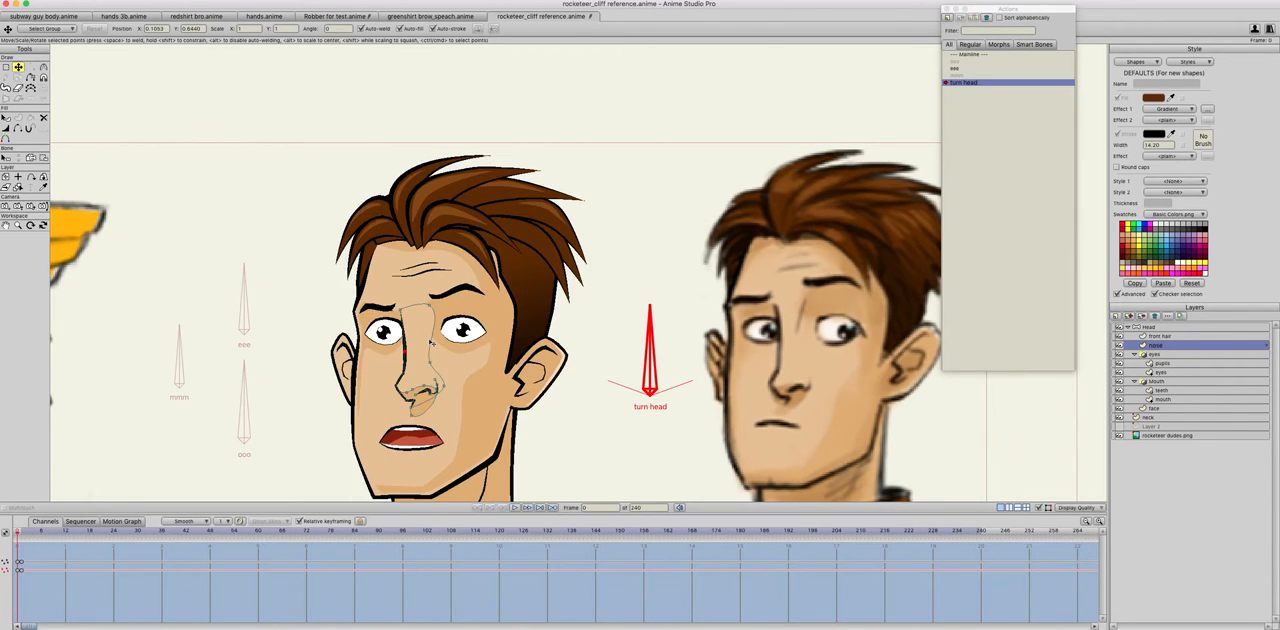
key(Right)
key(Left)
key(Right)
scroll(425, 367, down, 2)
key(Left)
key(Right)
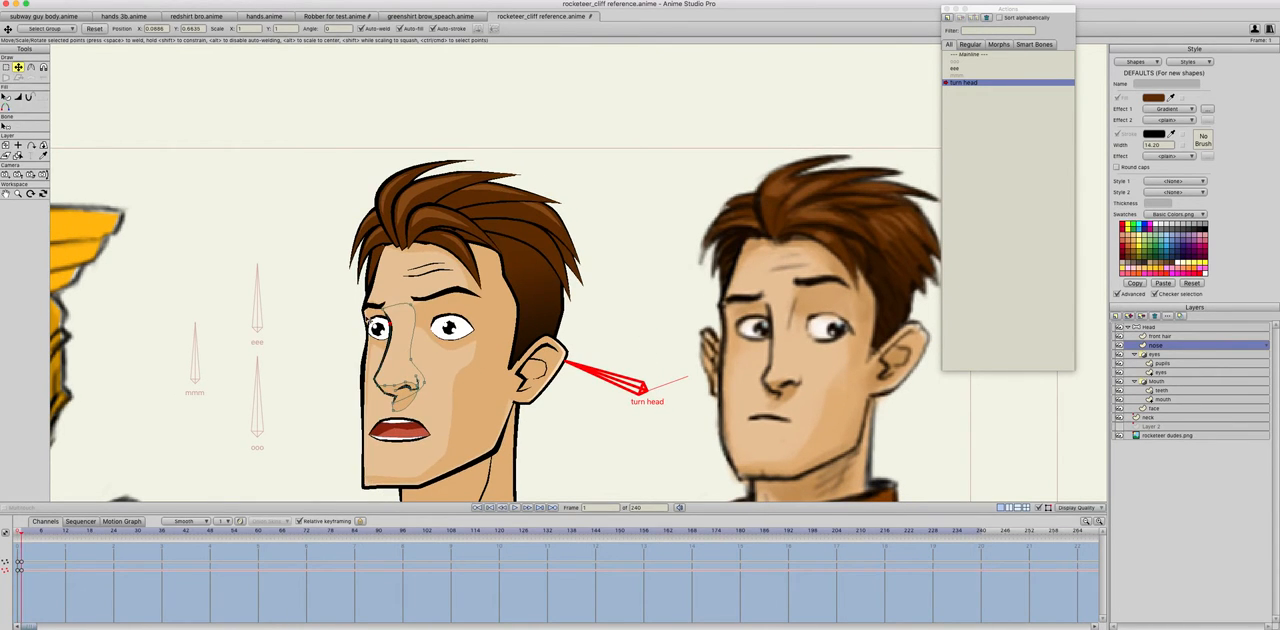
Step: On the face layer, move the outline point beside the far eye downward at frame 1, comparing with frame 0
click(1155, 410)
click(360, 311)
drag(359, 311, 363, 333)
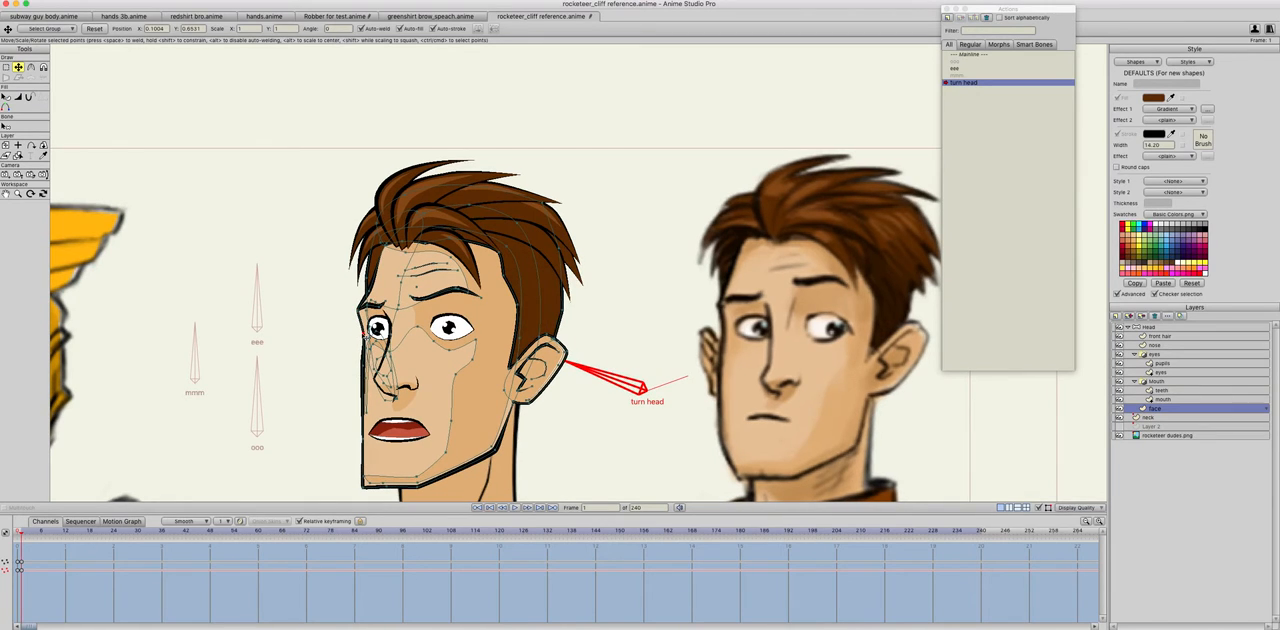
key(Left)
key(Right)
click(364, 369)
key(Left)
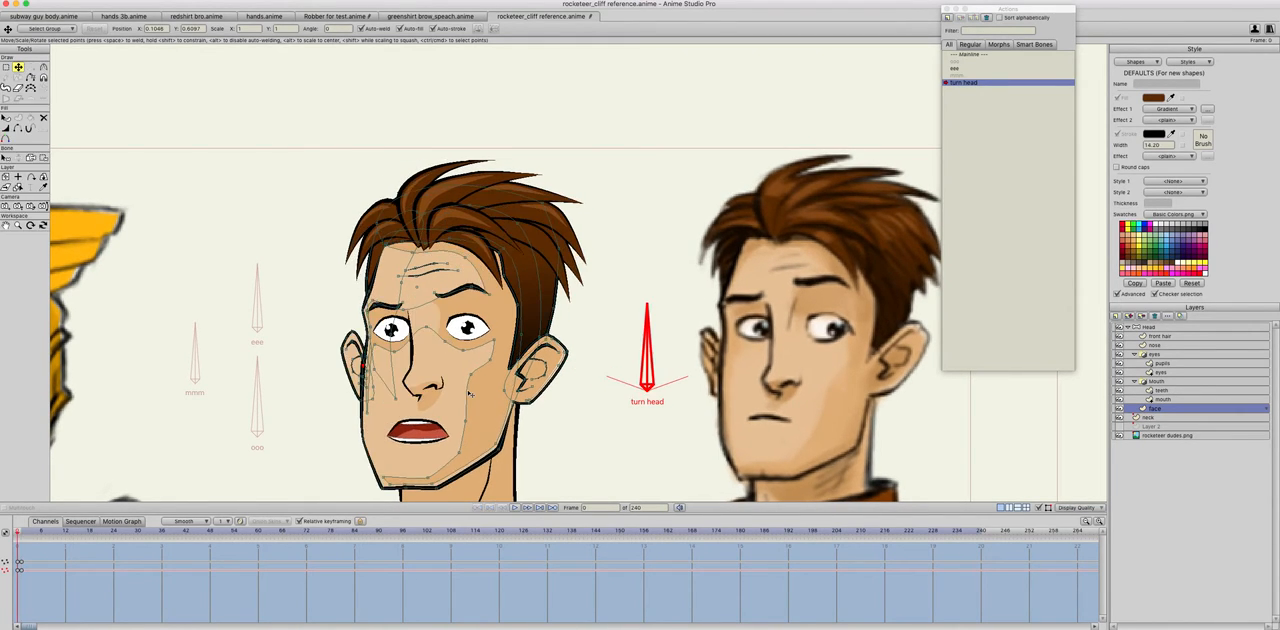
key(Right)
key(Left)
key(Right)
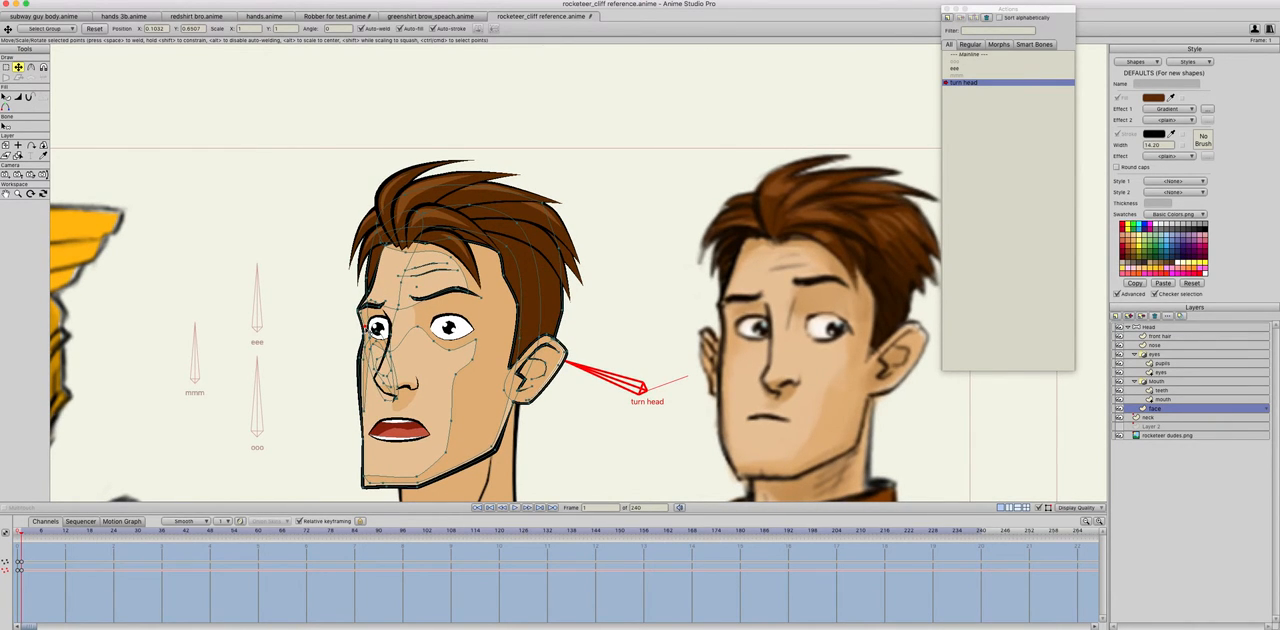
Step: Fine-tune the far-side face outline and cheek shading points at frame 1, checking them against frame 0
drag(366, 328, 367, 330)
key(Left)
key(Right)
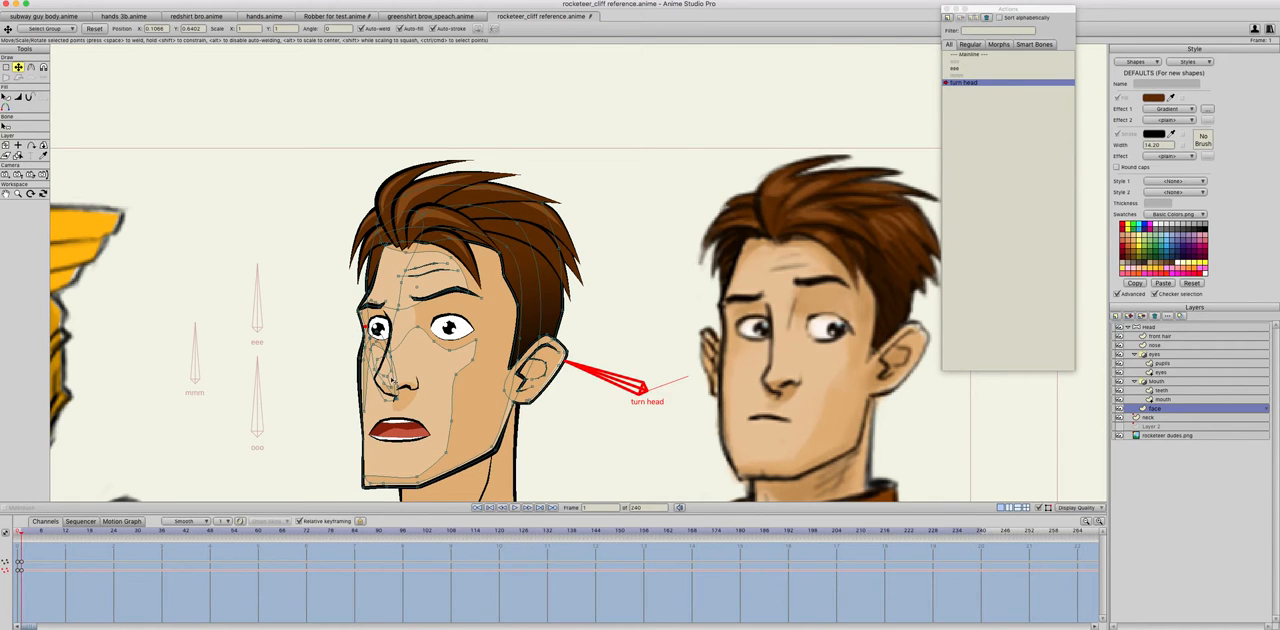
drag(367, 383, 366, 354)
click(364, 385)
click(374, 349)
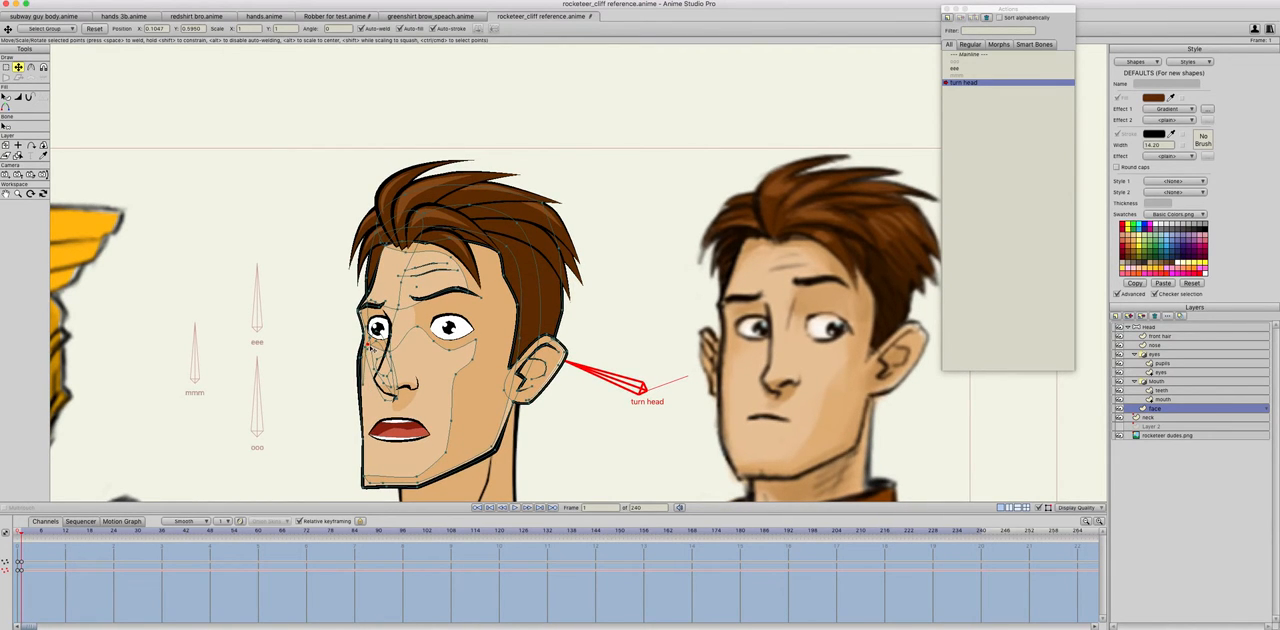
key(Left)
key(Right)
key(Left)
key(Right)
key(Left)
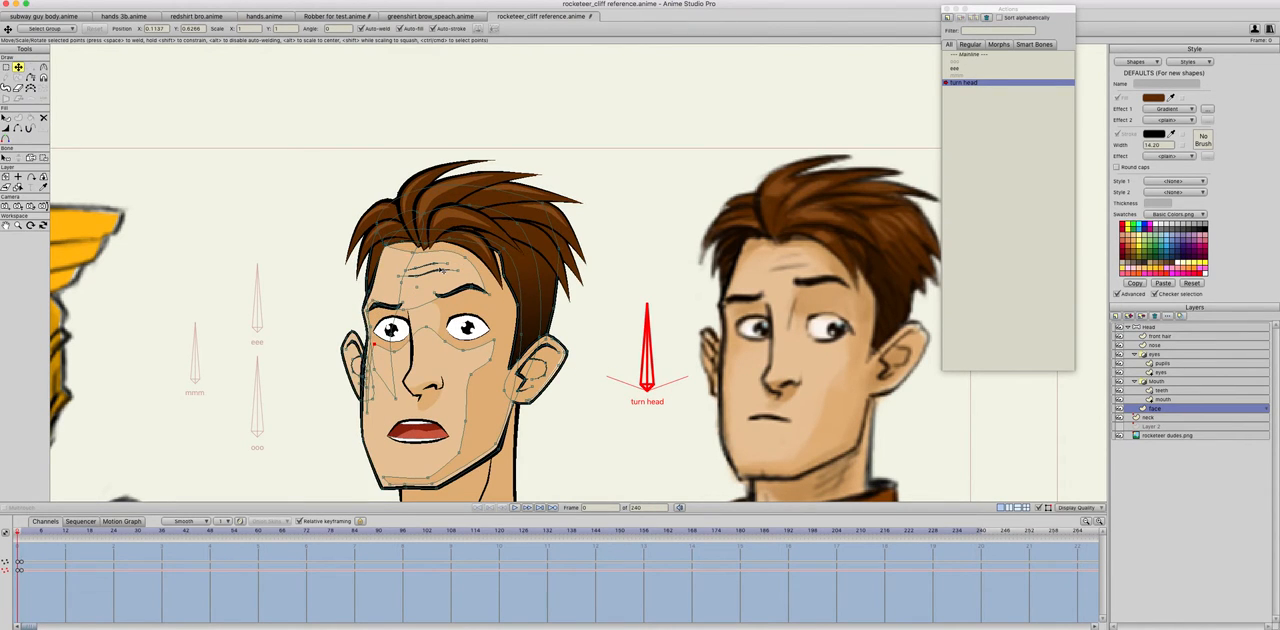
key(Right)
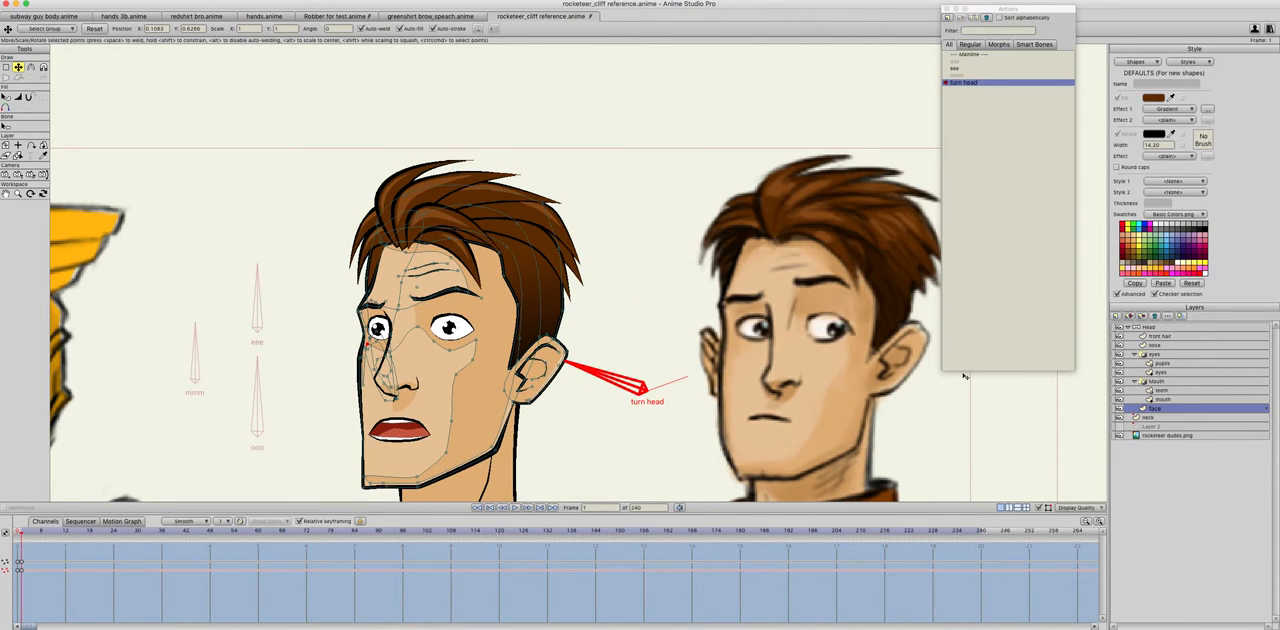
Step: Shift the whole near ear slightly inward toward the face at frame 1, comparing with frame 0
click(553, 347)
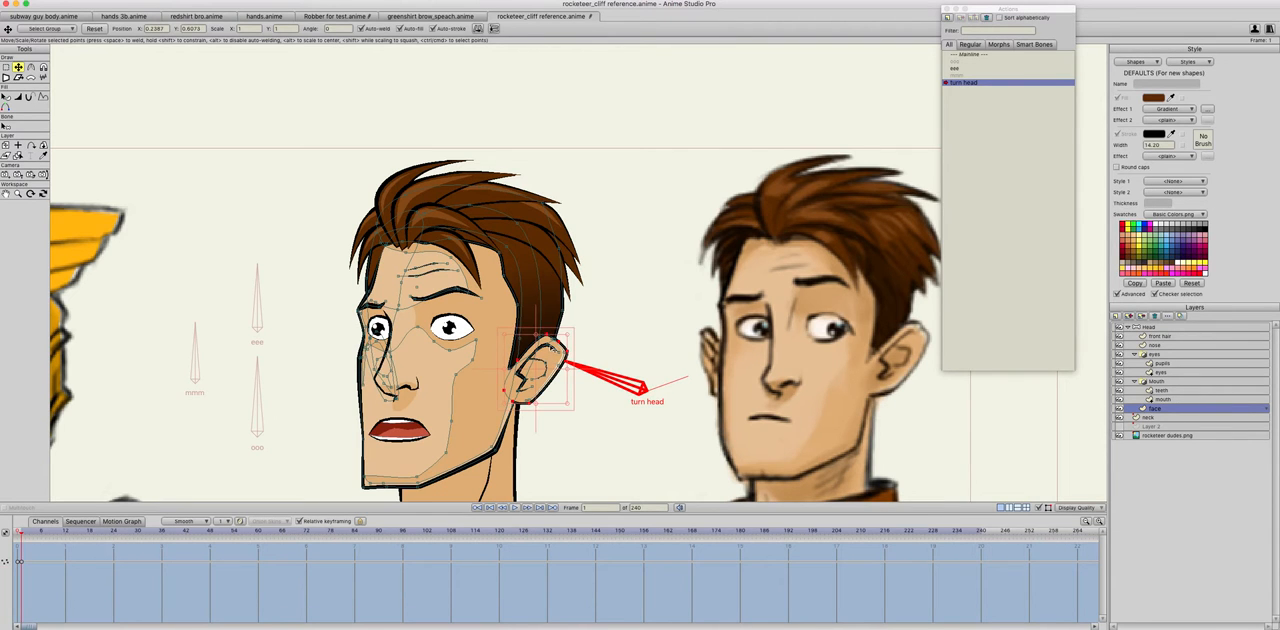
drag(542, 361, 577, 386)
key(super+z)
key(super+Left)
key(super+Right)
drag(551, 378, 558, 378)
key(super+Left)
key(super+Right)
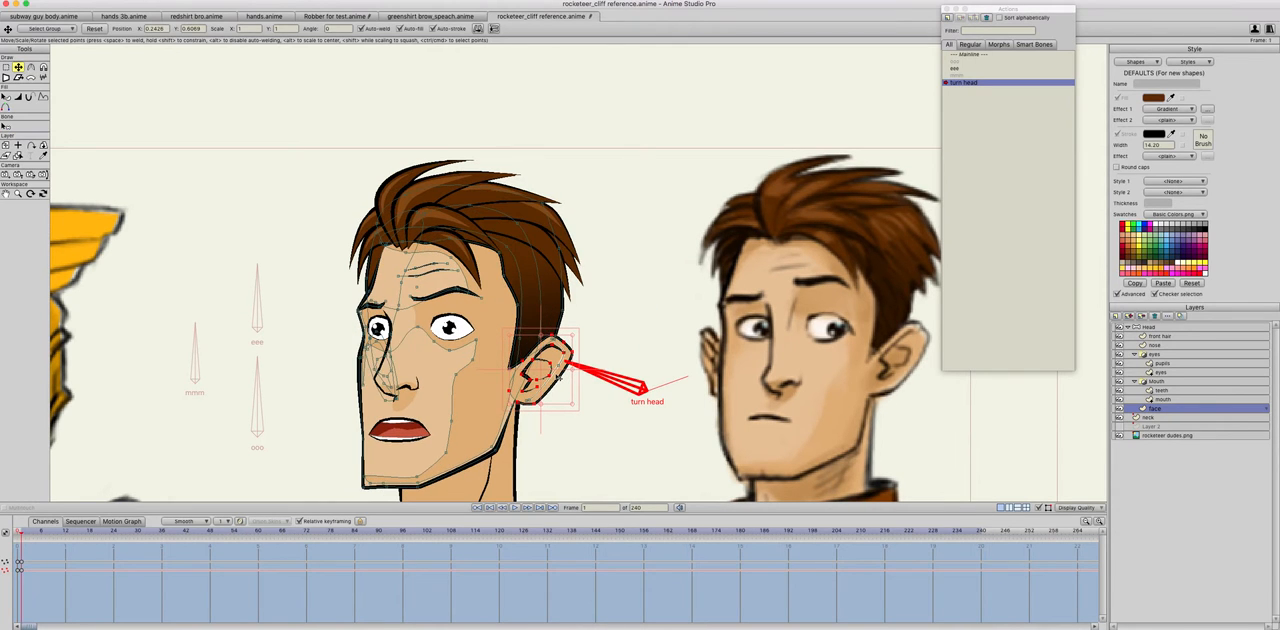
key(super+Left)
key(super+Right)
drag(544, 372, 533, 372)
key(super+Left)
key(super+Right)
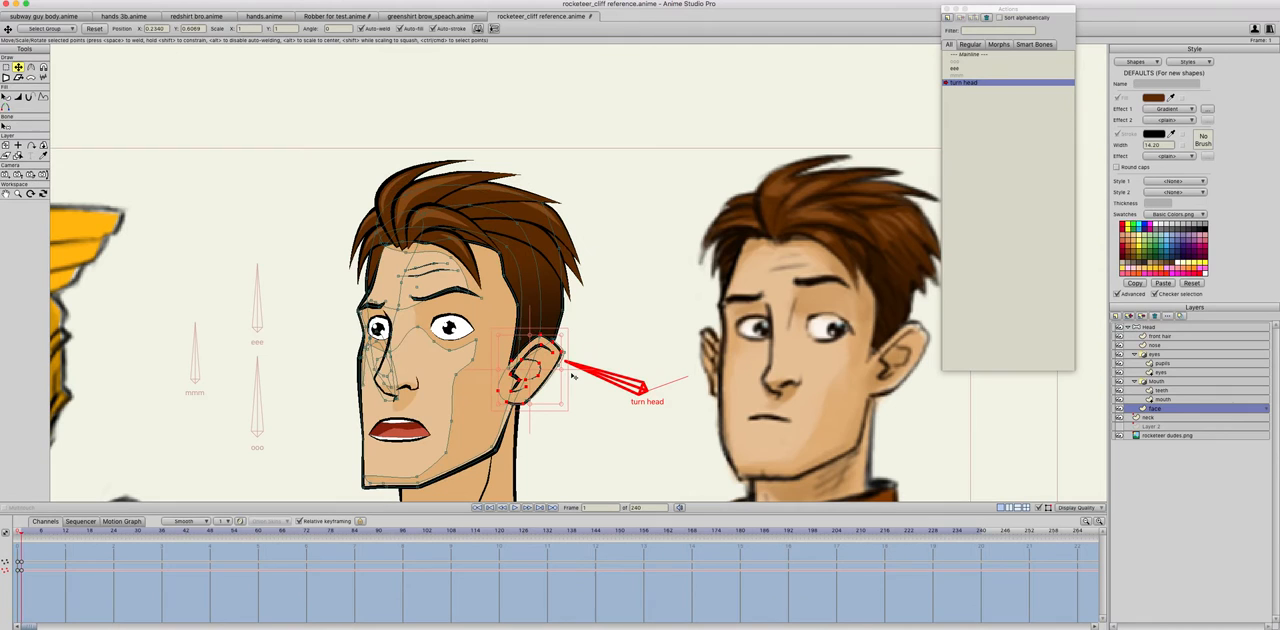
Step: Check the near ear across frames 0 and 1, and fine-tune its rear outline at frame 1
key(super+Left)
key(super+Right)
key(super+Left)
key(super+Right)
key(Return)
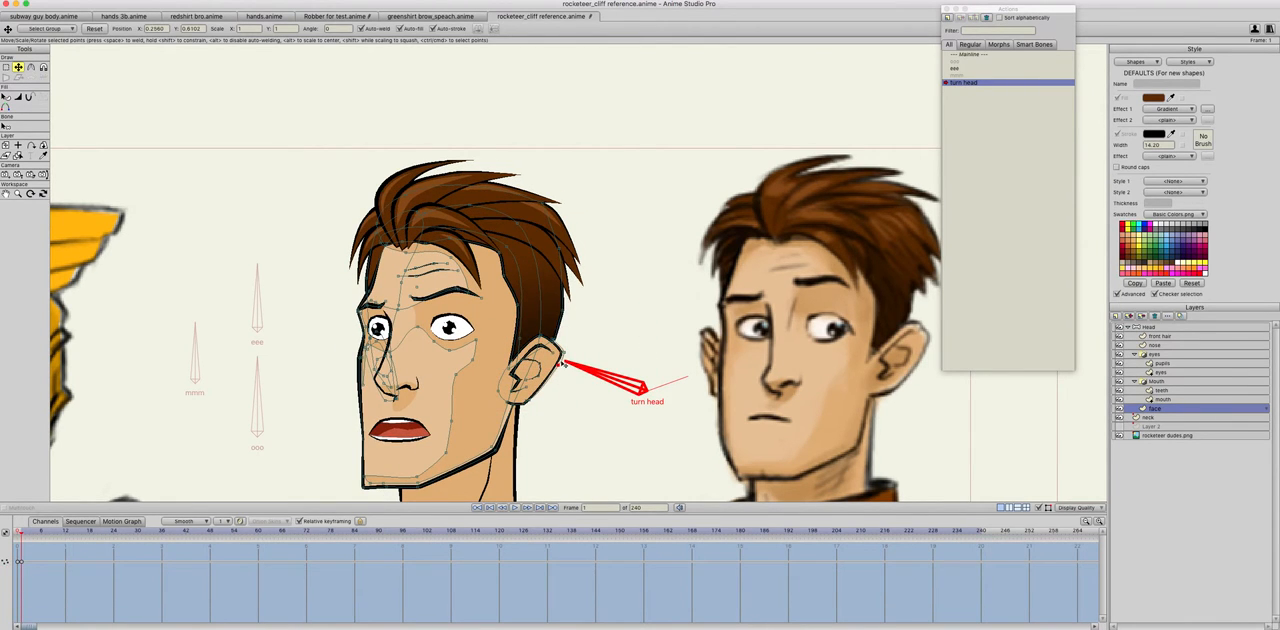
drag(563, 366, 560, 364)
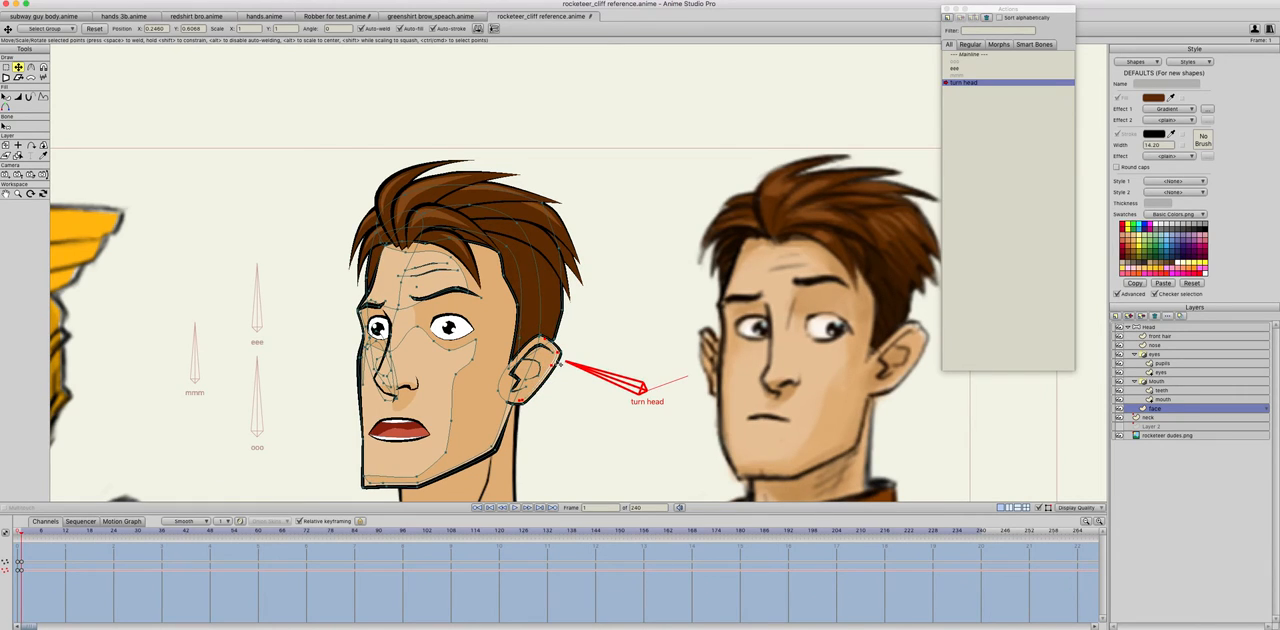
key(super+Left)
click(517, 304)
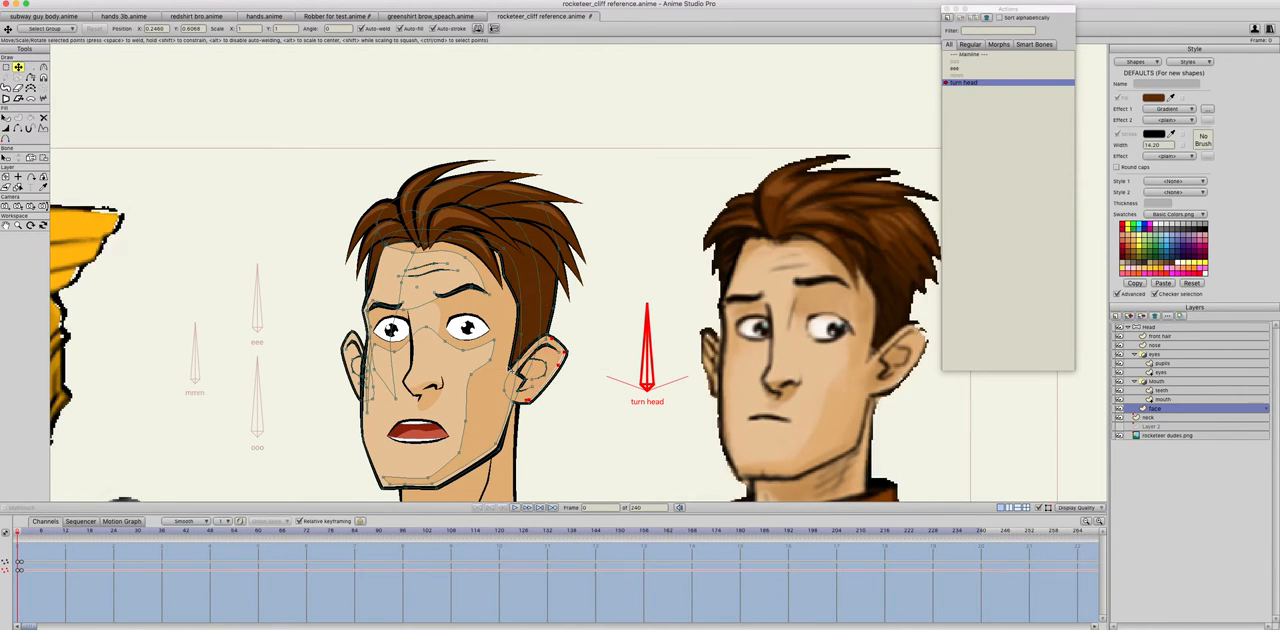
click(517, 304)
click(500, 252)
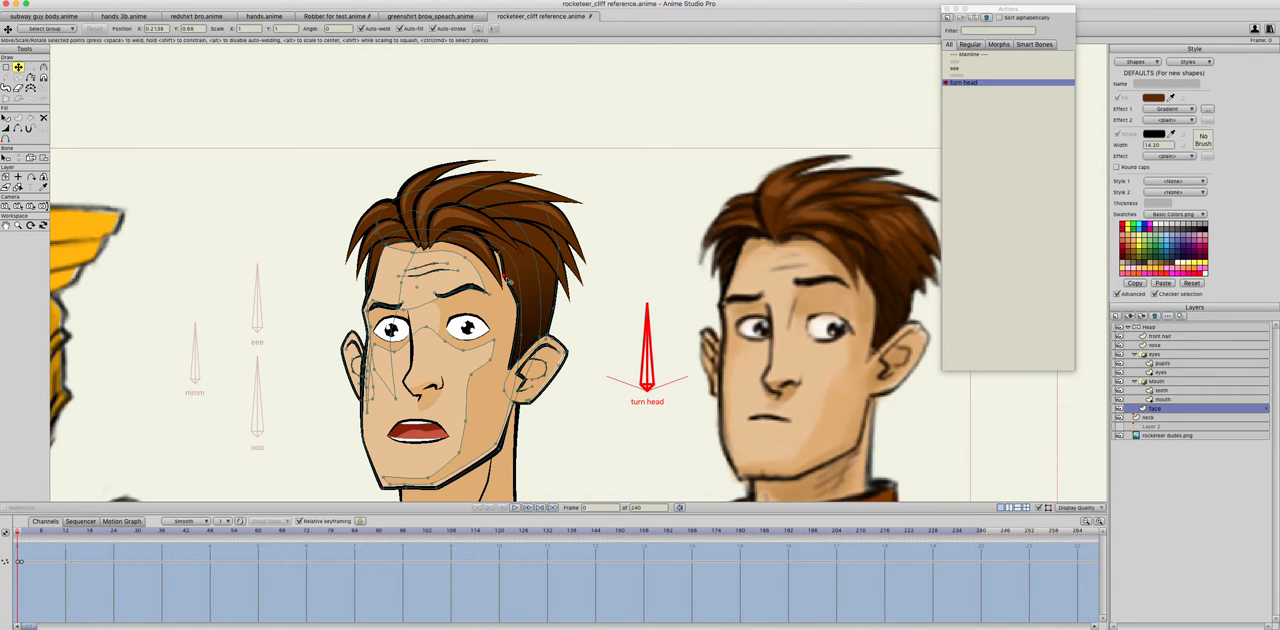
click(501, 258)
click(519, 307)
click(506, 277)
click(530, 323)
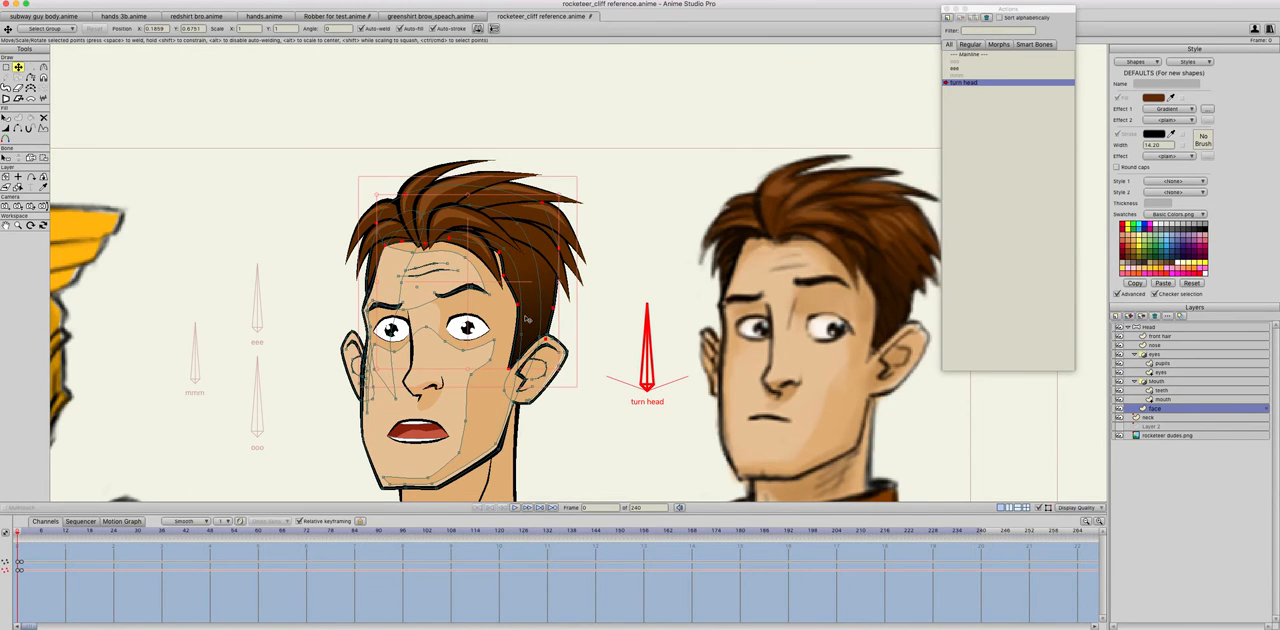
Step: At frame 0, select the face layer's hairline points running from the near temple down to the sideburn
click(518, 307)
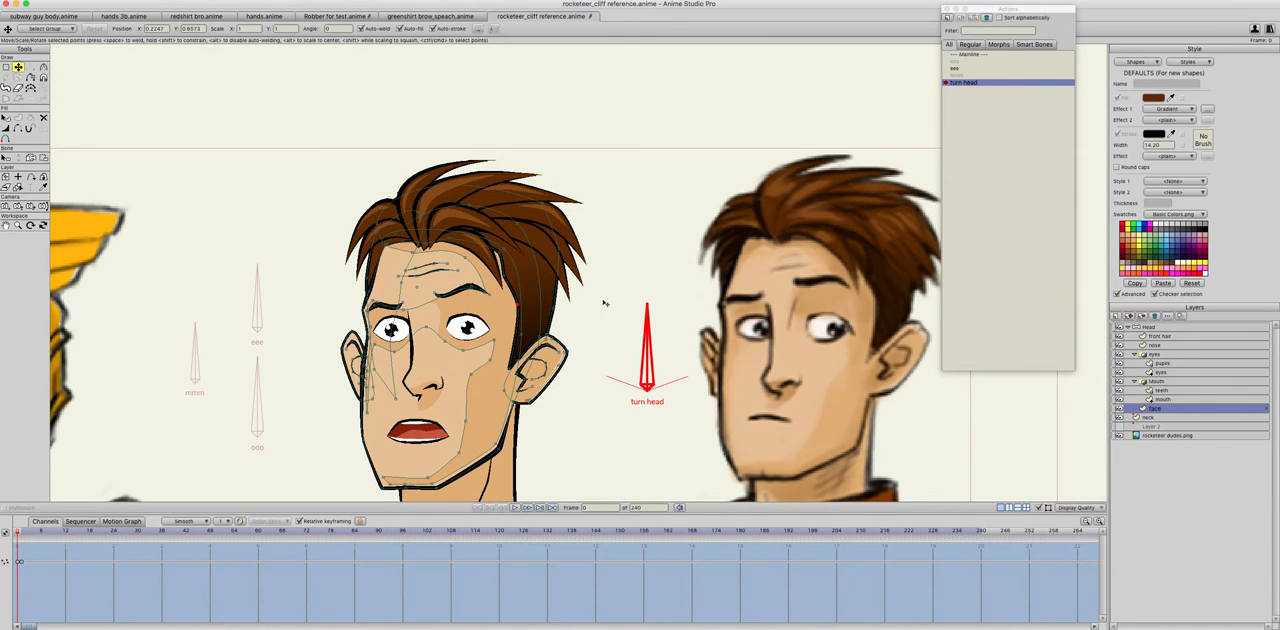
click(502, 255)
click(506, 277)
click(502, 255)
shift+click(519, 308)
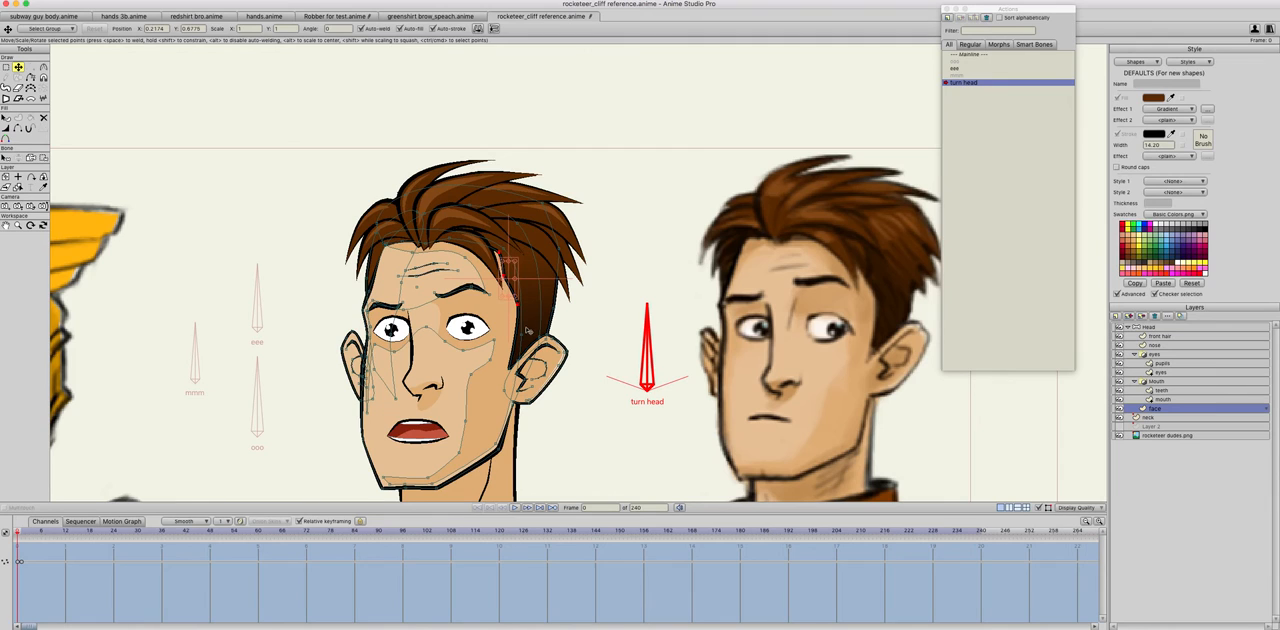
shift+click(514, 369)
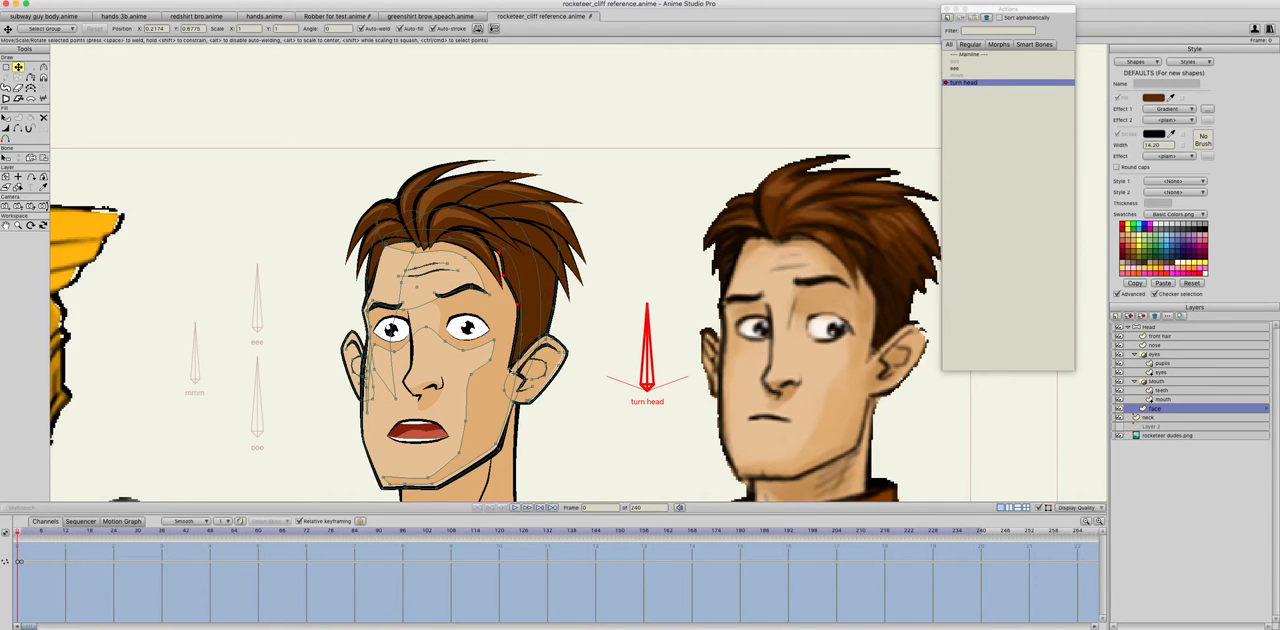
drag(515, 321, 527, 327)
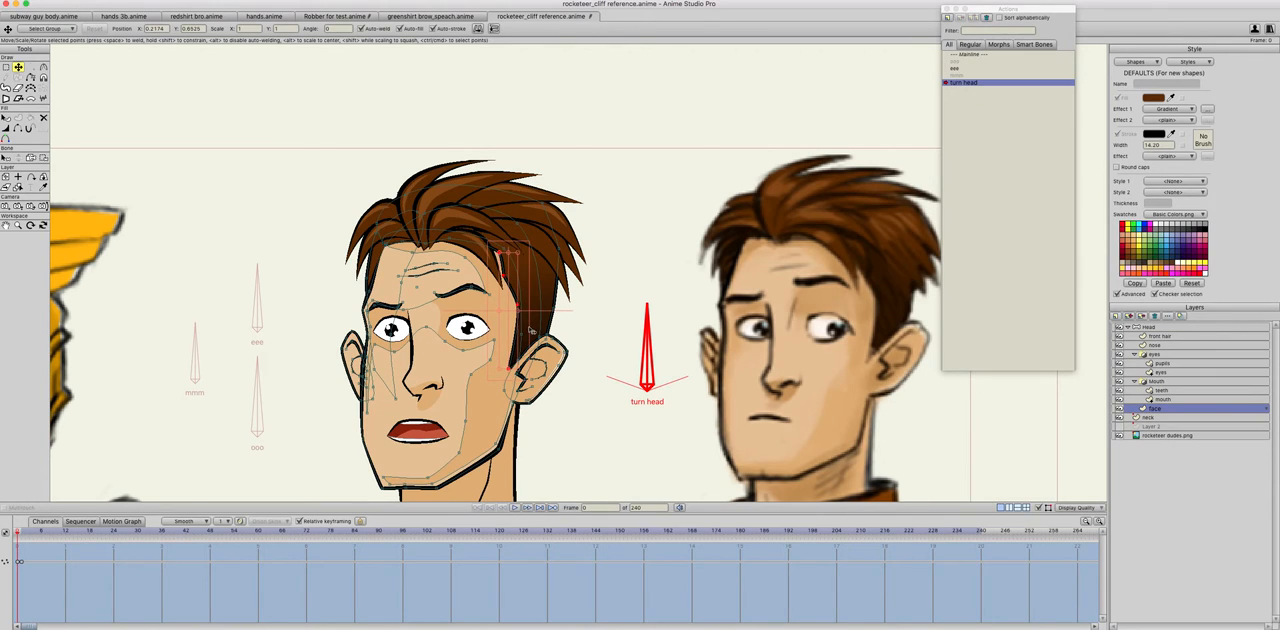
Step: Nudge the selected temple and sideburn points toward the face at frame 1, comparing repeatedly with frame 0
key(ctrl+Right)
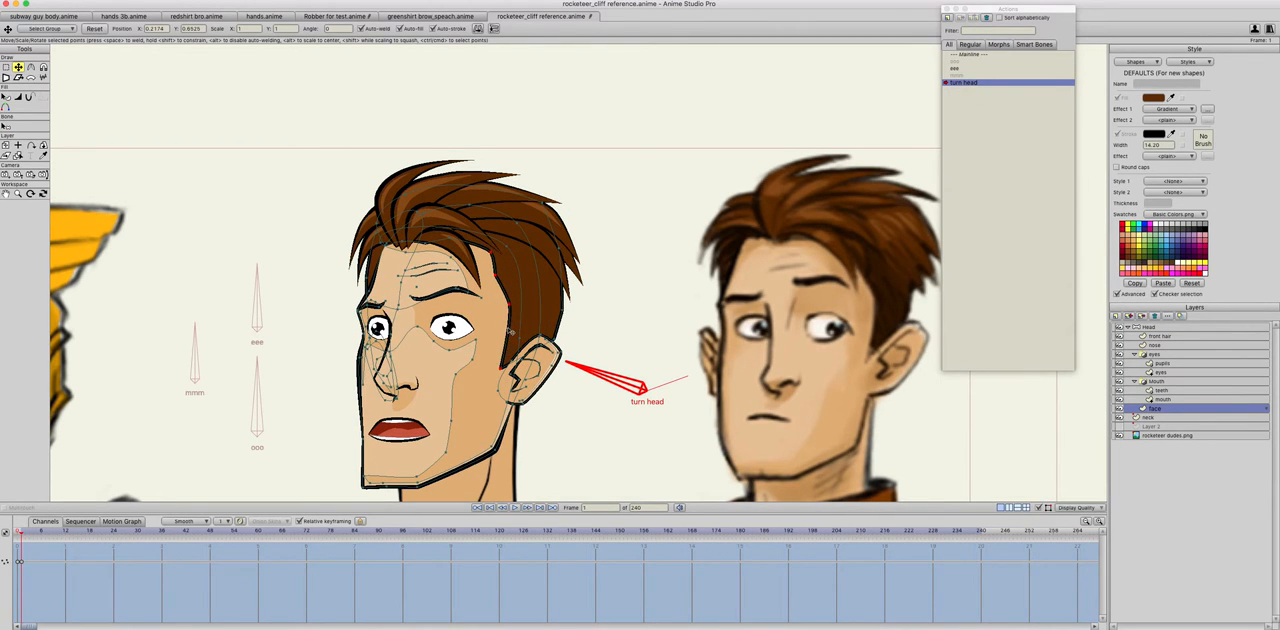
key(ctrl+Left)
key(ctrl+Right)
key(ctrl+Left)
key(ctrl+Right)
key(ctrl+Left)
key(ctrl+Right)
key(ctrl+Left)
key(ctrl+Right)
key(ctrl+Left)
key(ctrl+Right)
key(ctrl+Left)
key(ctrl+Right)
key(ctrl+Left)
key(ctrl+Right)
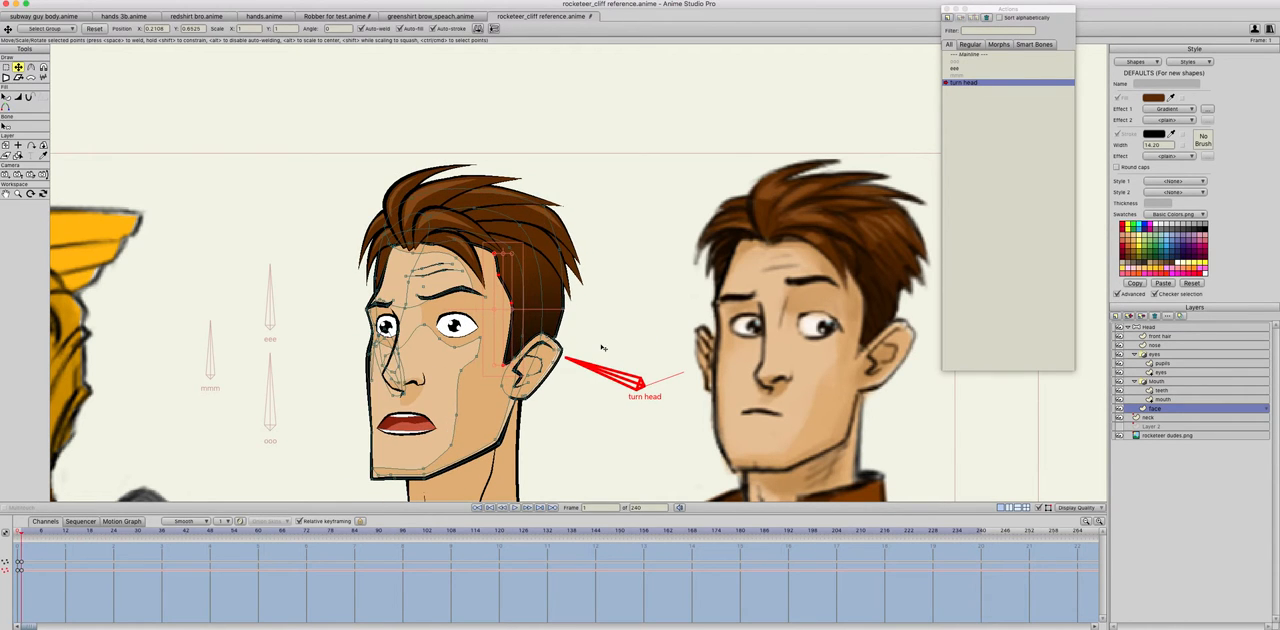
key(ctrl+Left)
key(ctrl+Right)
key(ctrl+Left)
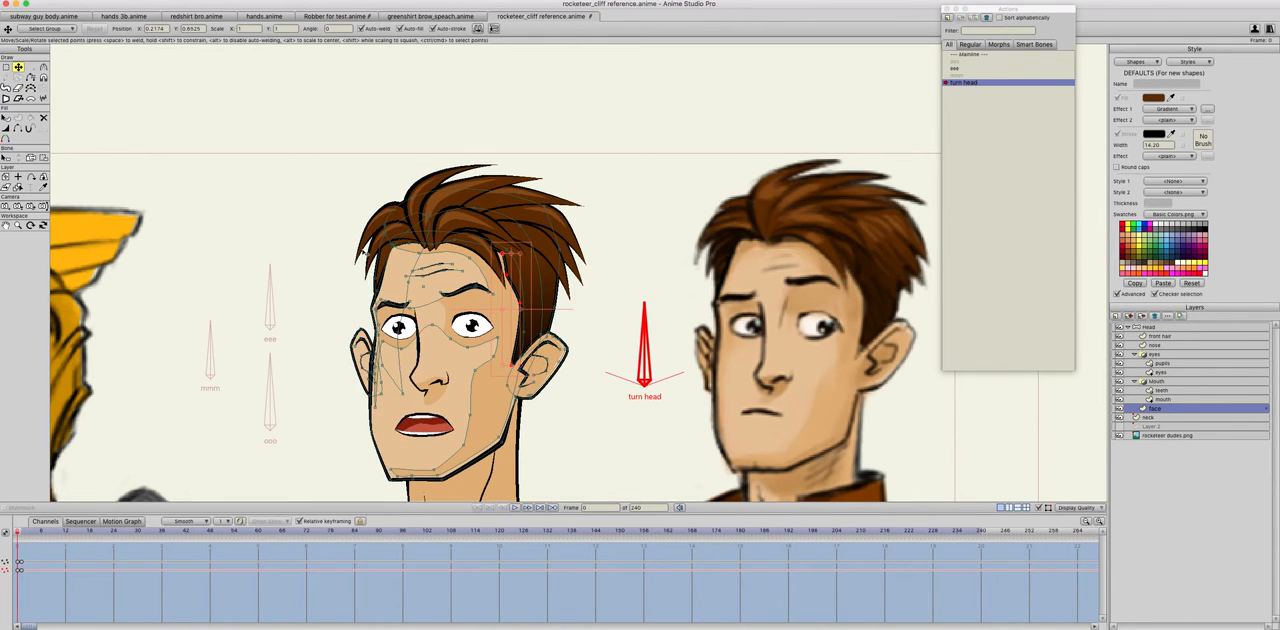
Step: Adjust the face outline points at the far temple and beneath the front hair at frame 1
key(ctrl+Right)
click(379, 283)
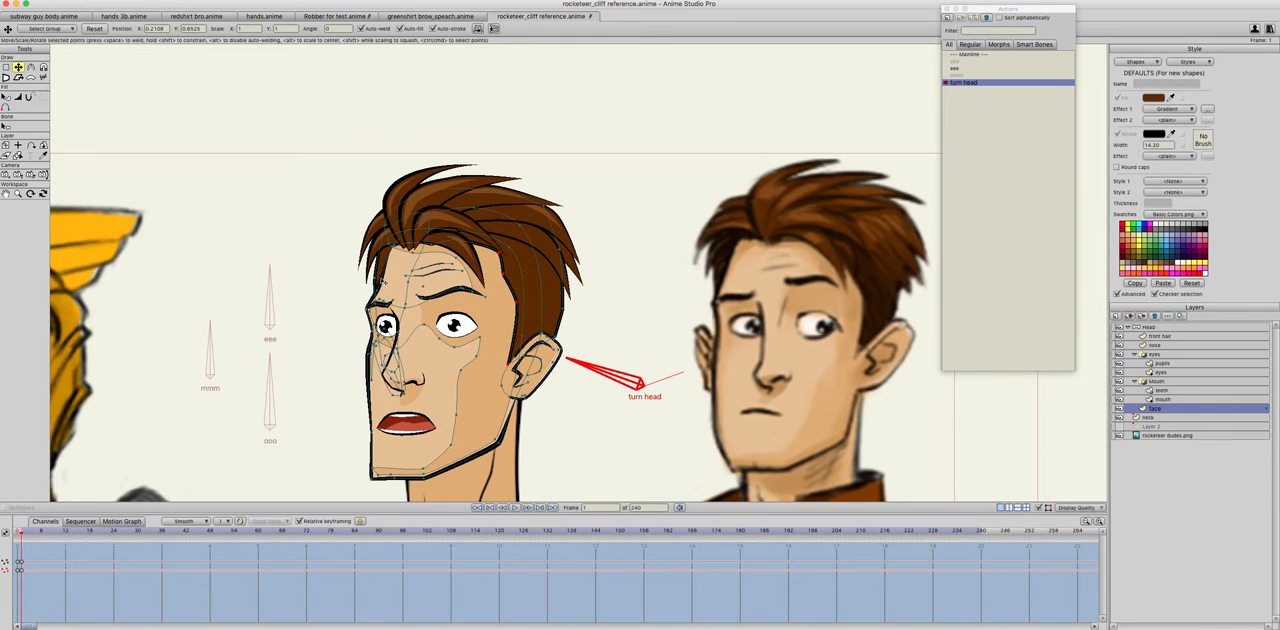
click(378, 282)
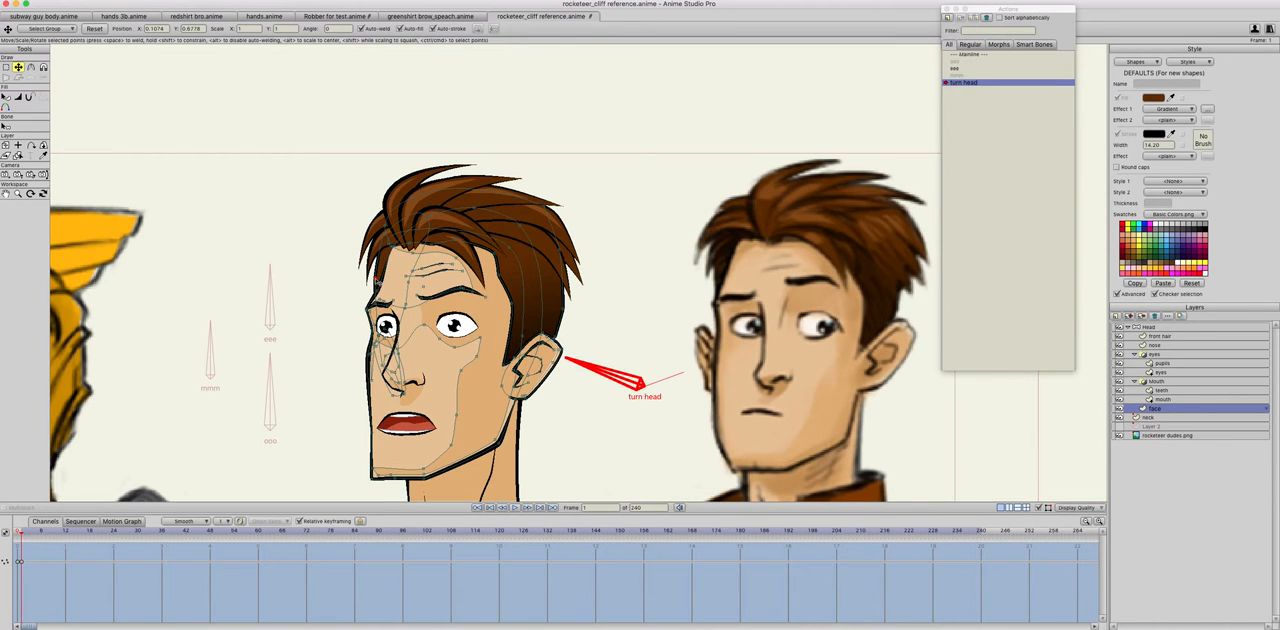
click(379, 279)
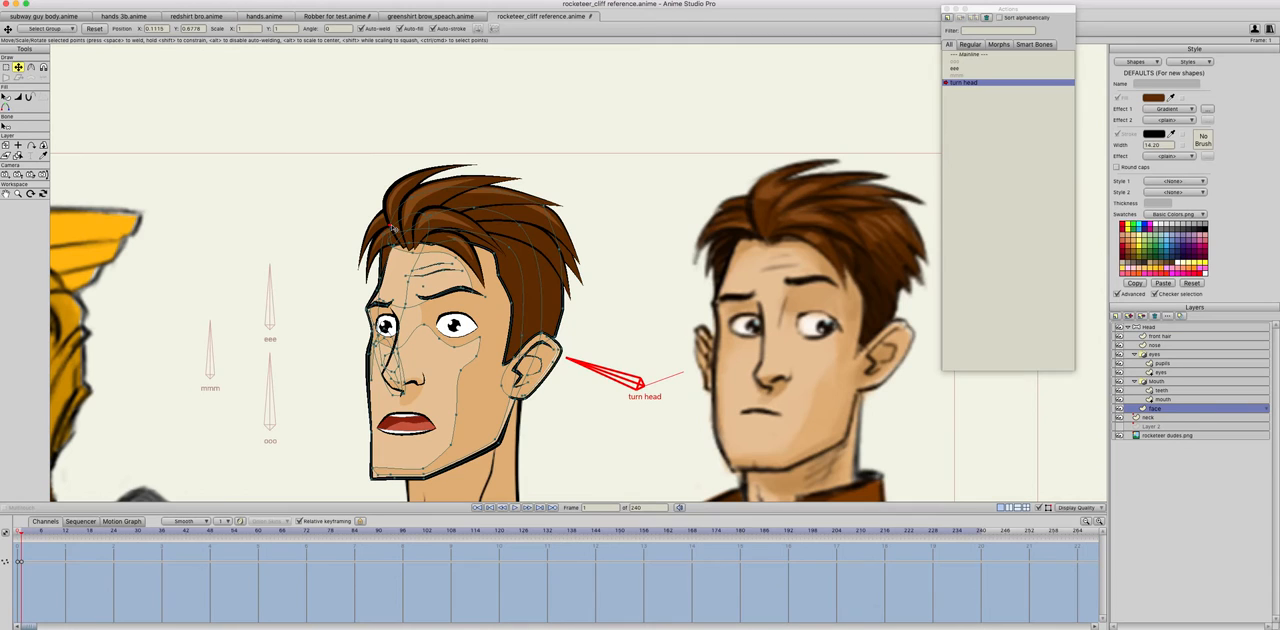
click(392, 236)
drag(392, 236, 392, 238)
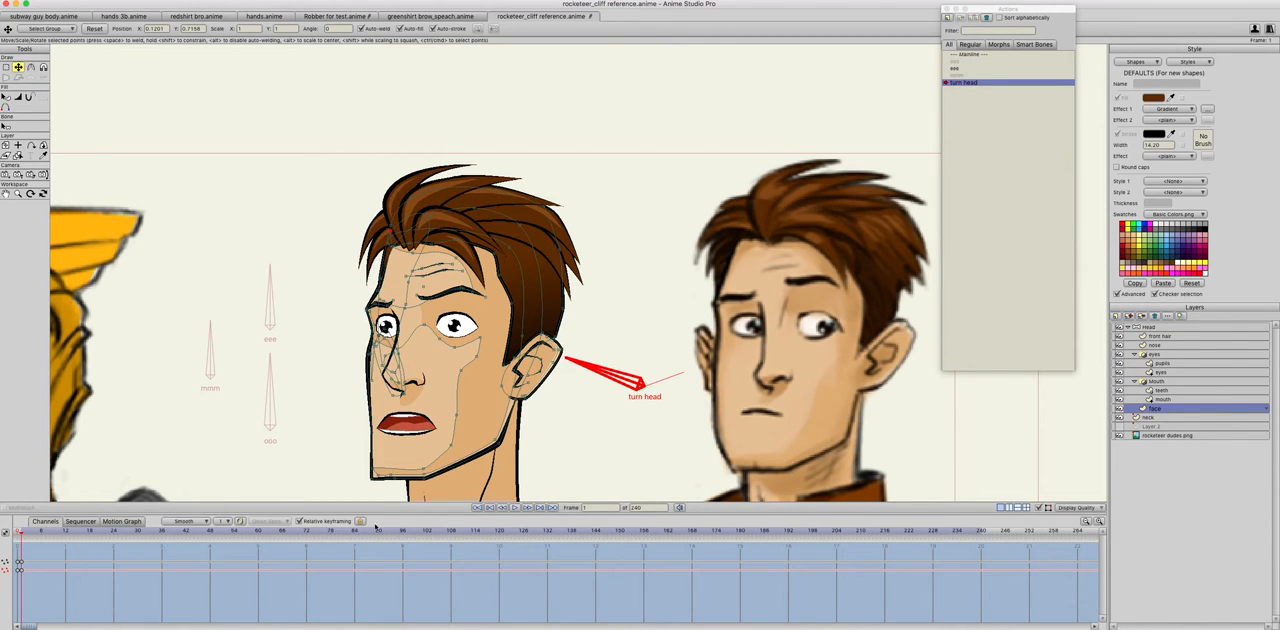
Step: Select the far corner point of the chin and compare the jaw between frames 0 and 1
click(376, 469)
click(379, 477)
key(Left)
key(Right)
key(Right)
key(Left)
key(Left)
Step: Switch to the mainline and rotate the turn head bone to test the head turn
double_click(973, 55)
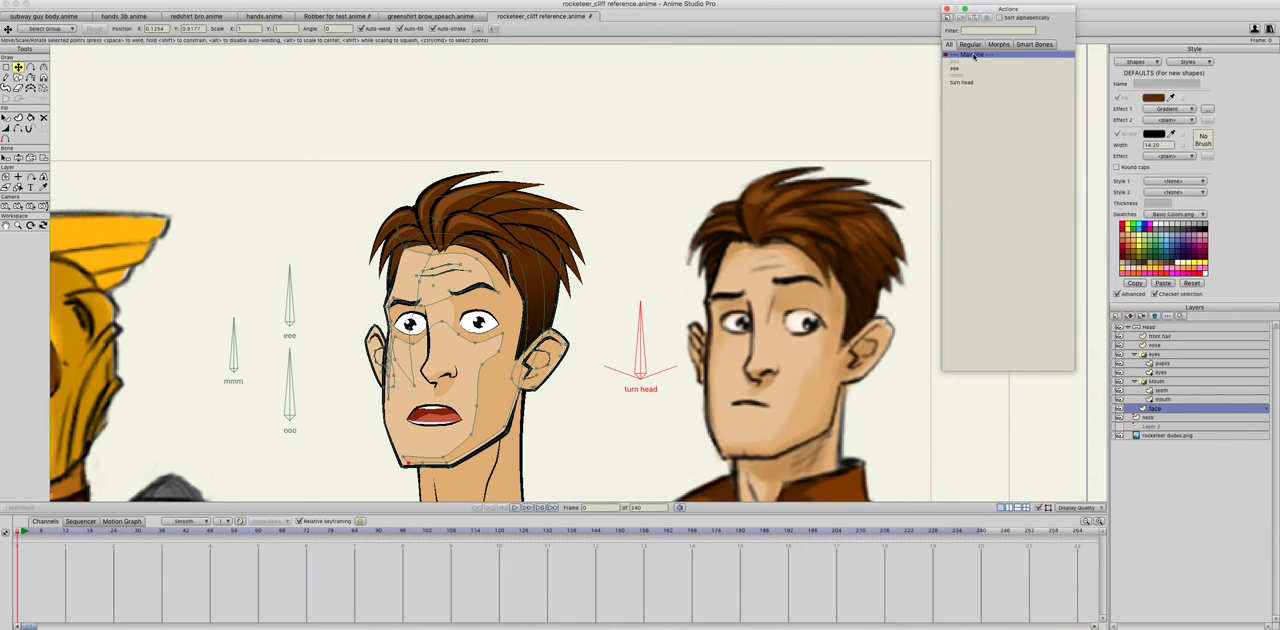
click(18, 157)
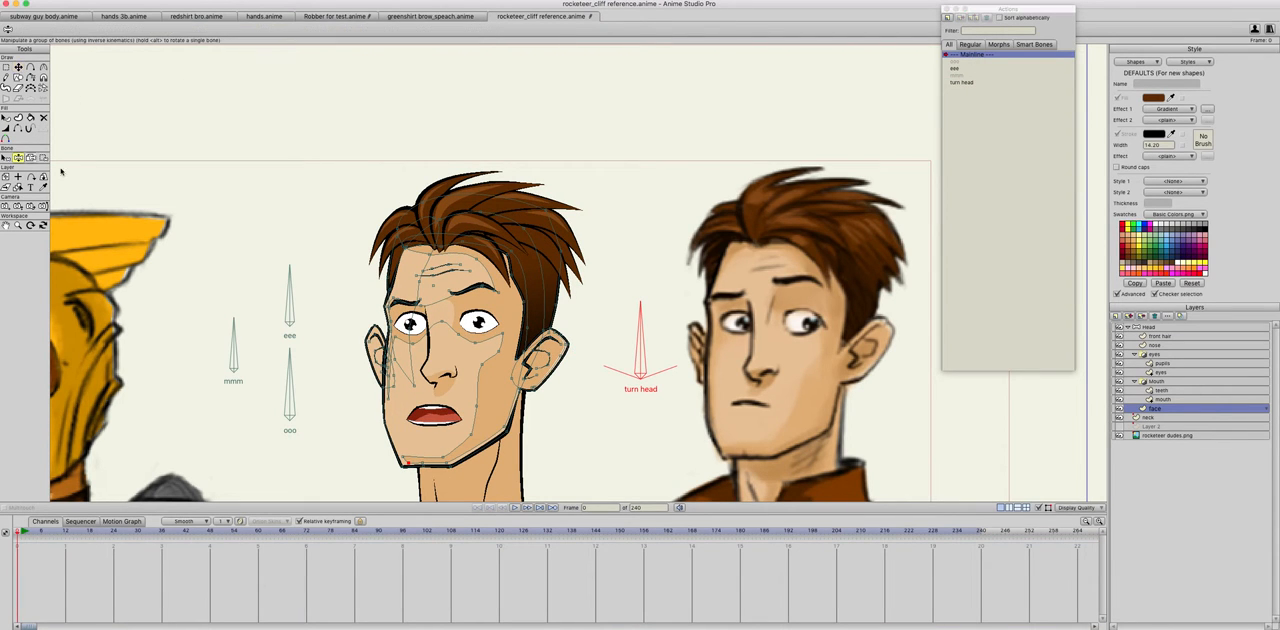
drag(638, 345, 570, 348)
drag(476, 438, 500, 425)
Step: In the turn head action, nudge the near pupil on the pupils layer toward the nose at frame 1
double_click(962, 83)
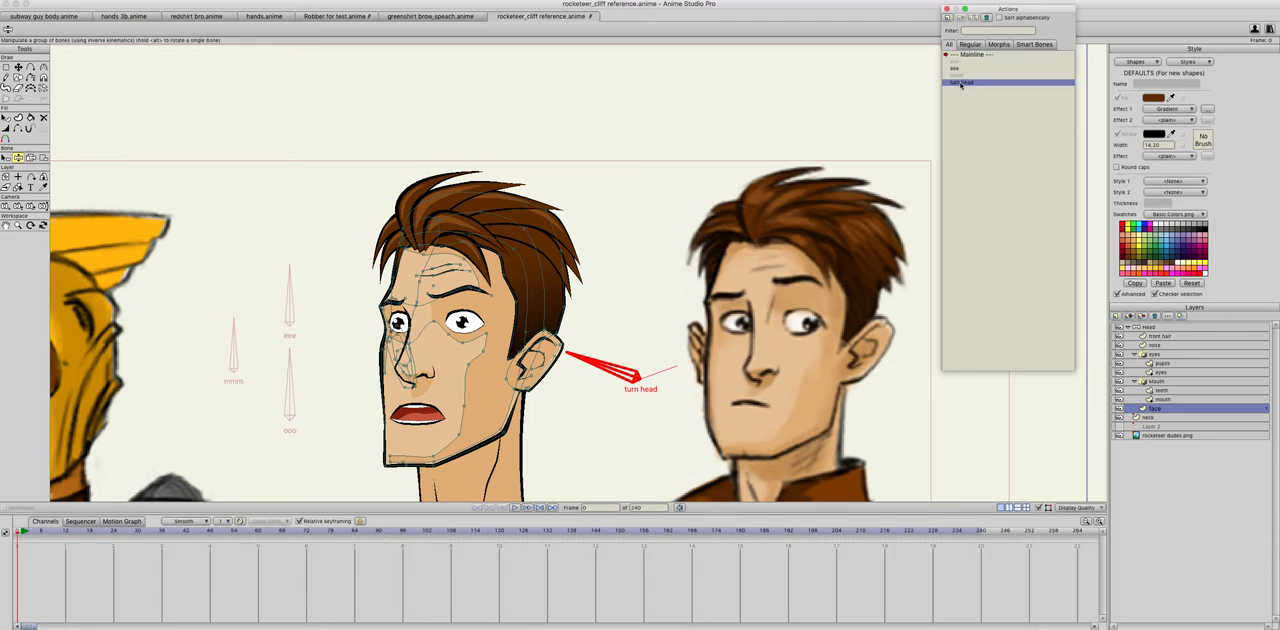
click(1159, 364)
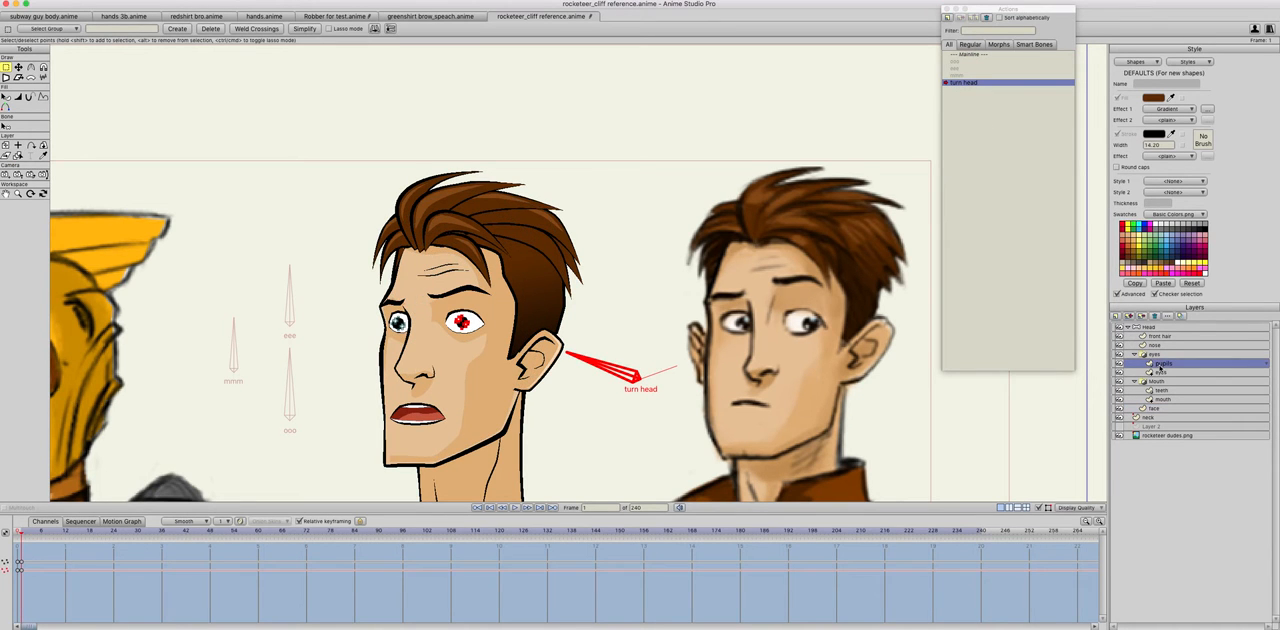
scroll(507, 441, up, 3)
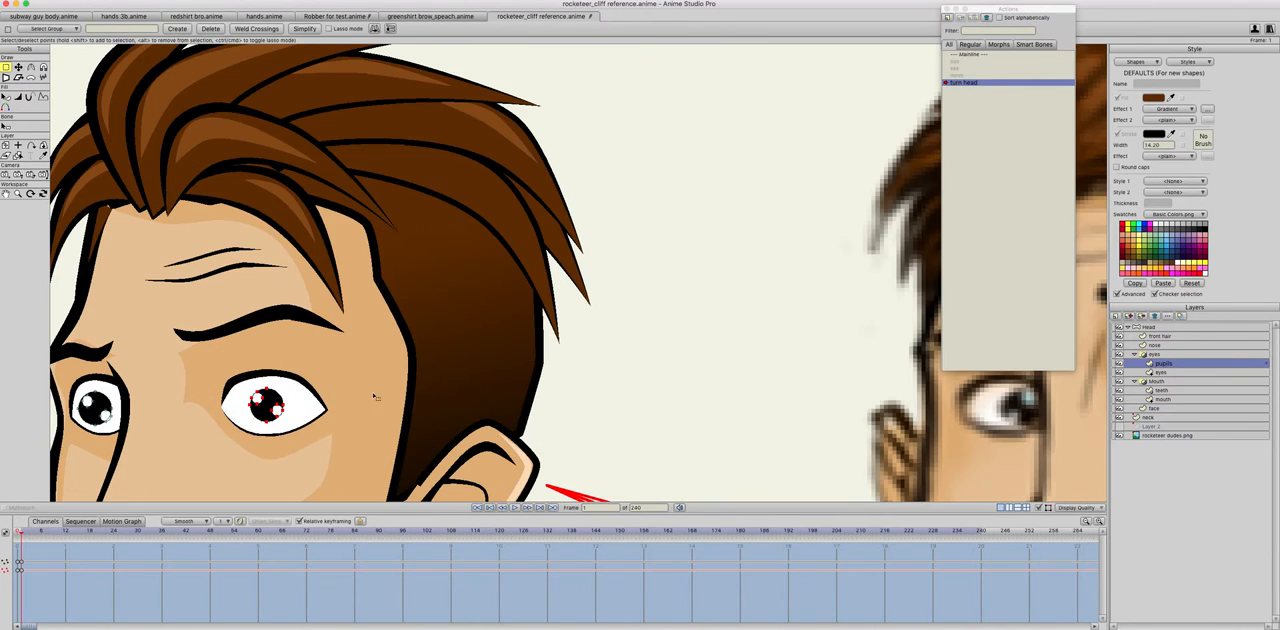
click(287, 405)
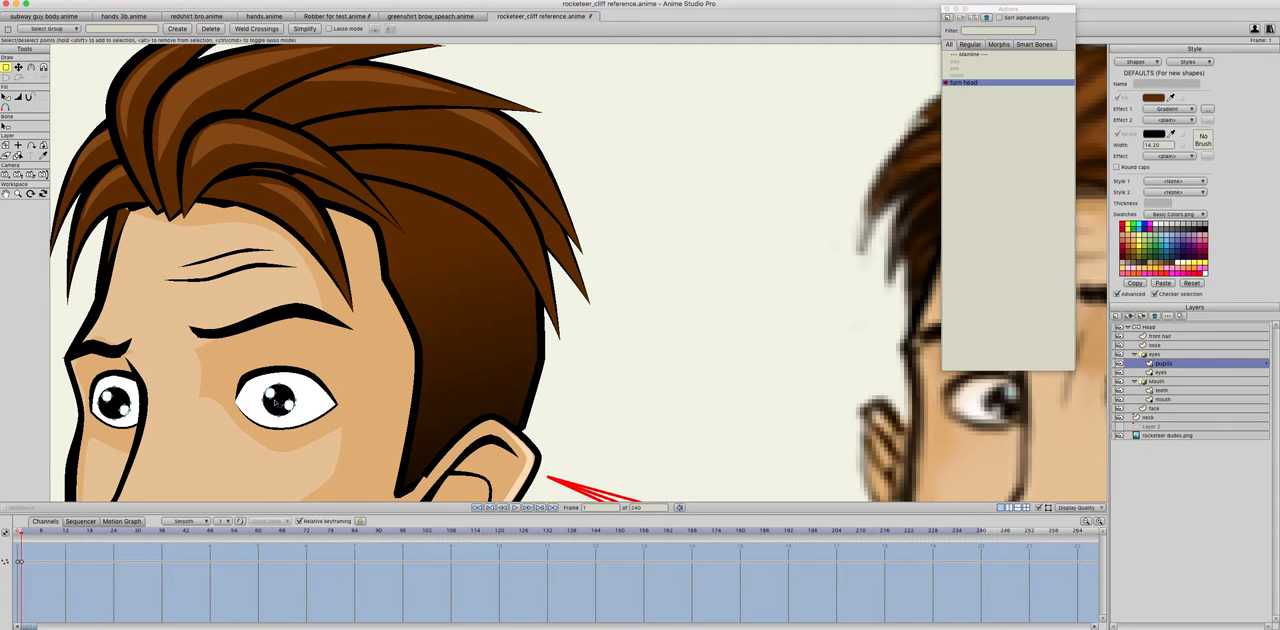
click(19, 68)
click(273, 397)
drag(287, 410, 281, 405)
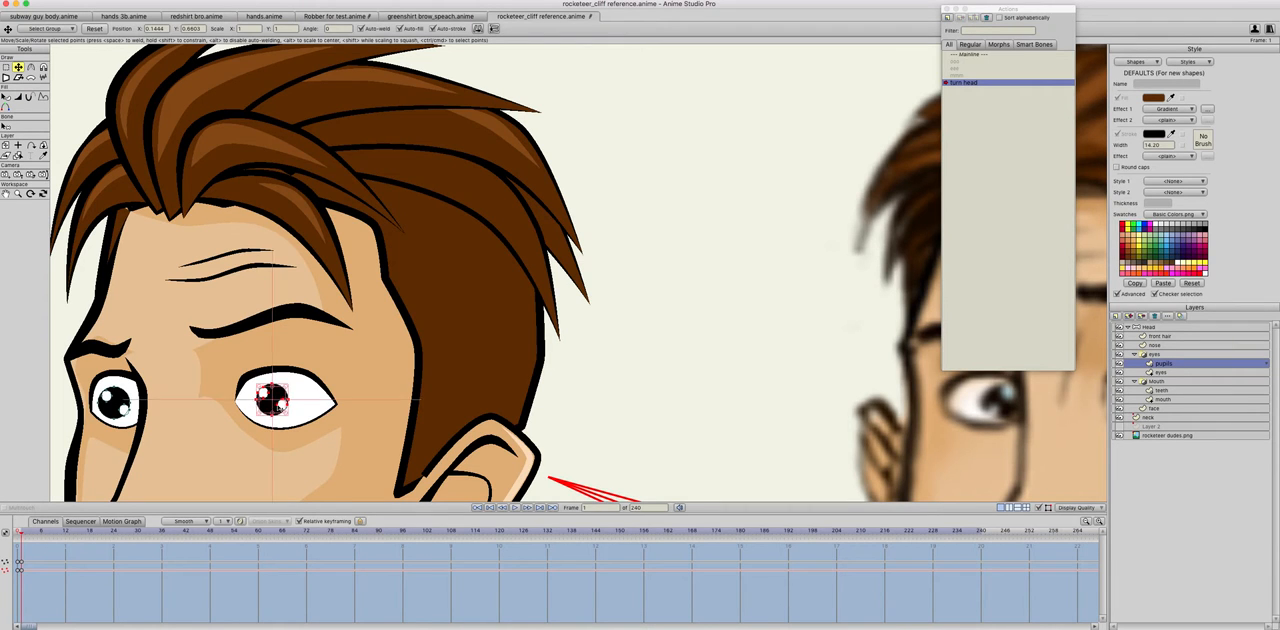
Step: Return to the mainline and rotate the turn head bone to test the pupil shift
scroll(280, 405, down, 2)
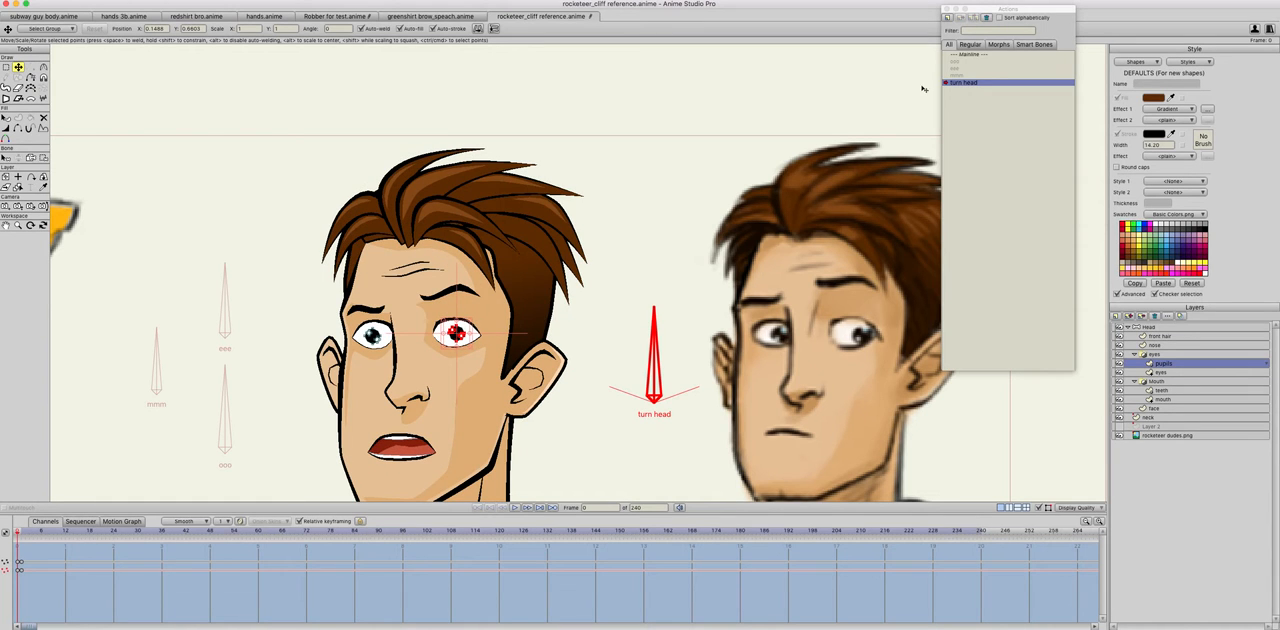
click(969, 55)
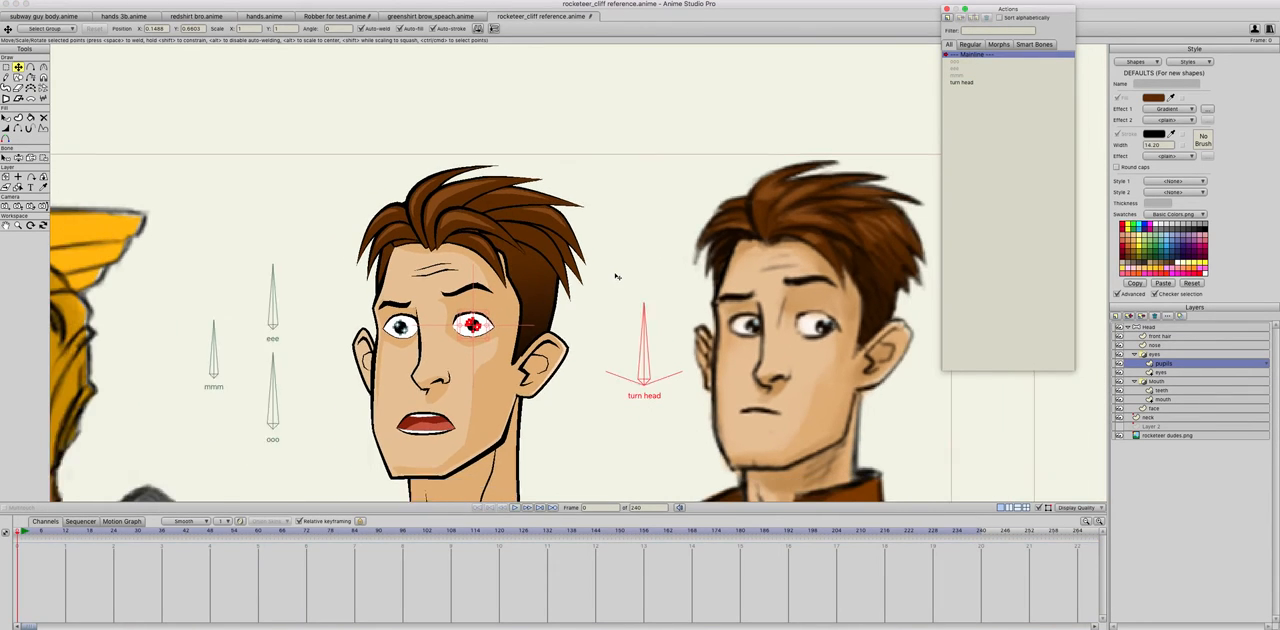
click(18, 157)
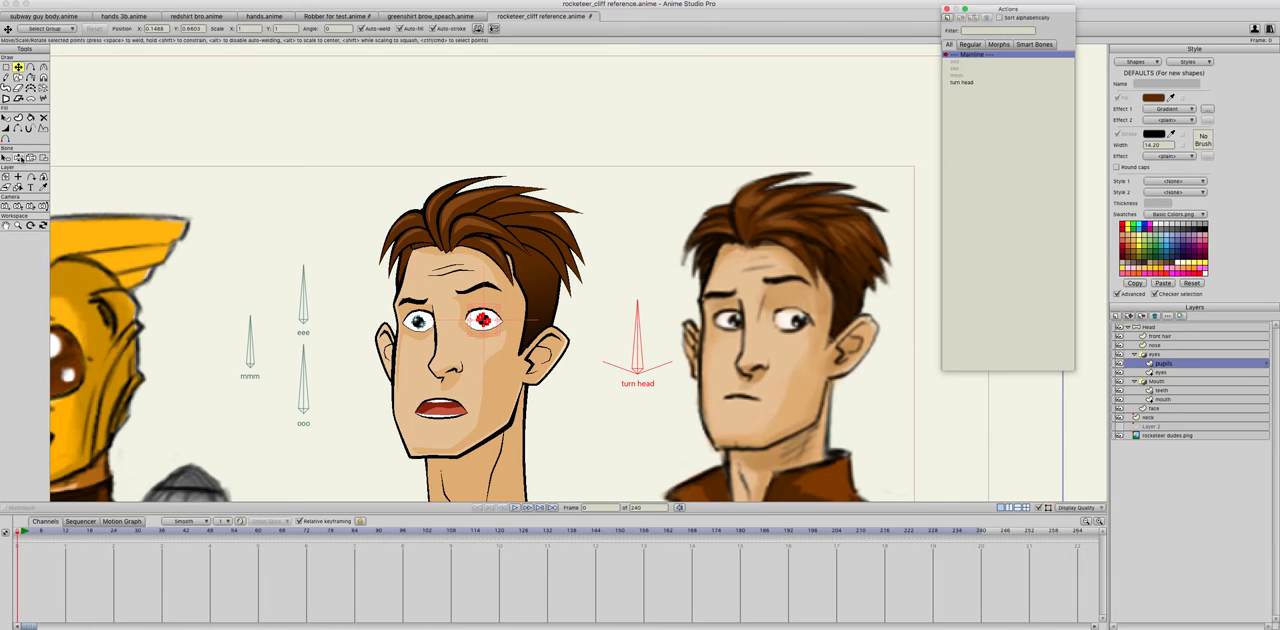
drag(614, 340, 432, 365)
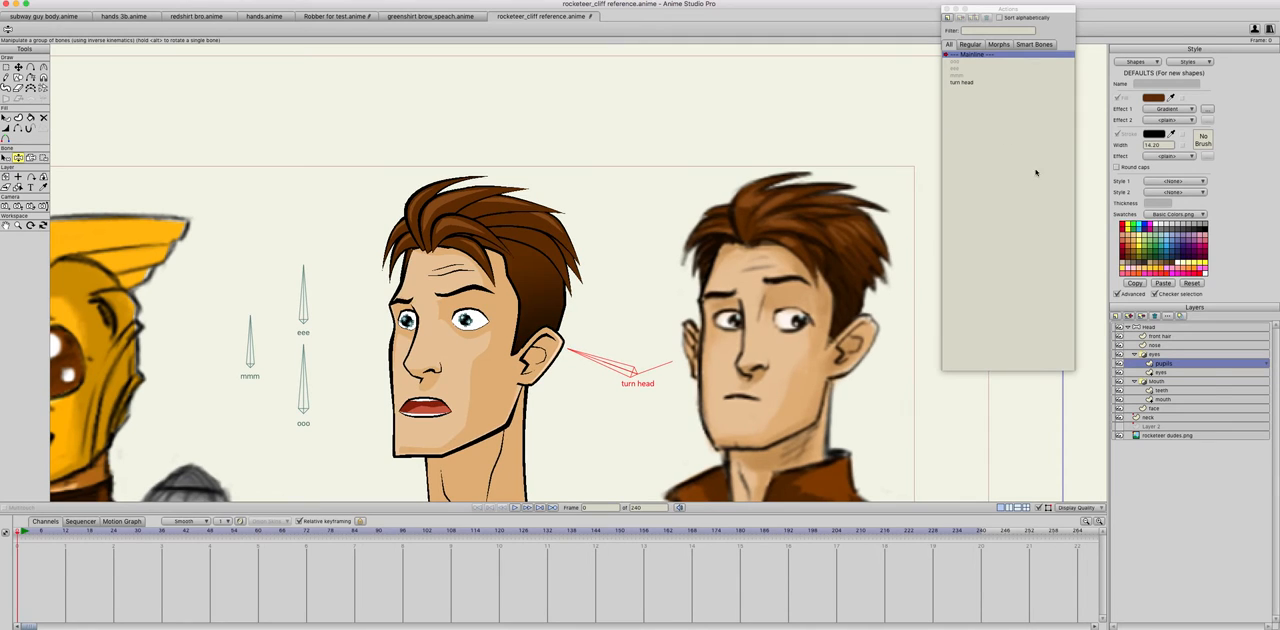
Step: In the turn head action, shift the near eye's outline on the eyes layer slightly toward the nose
double_click(956, 84)
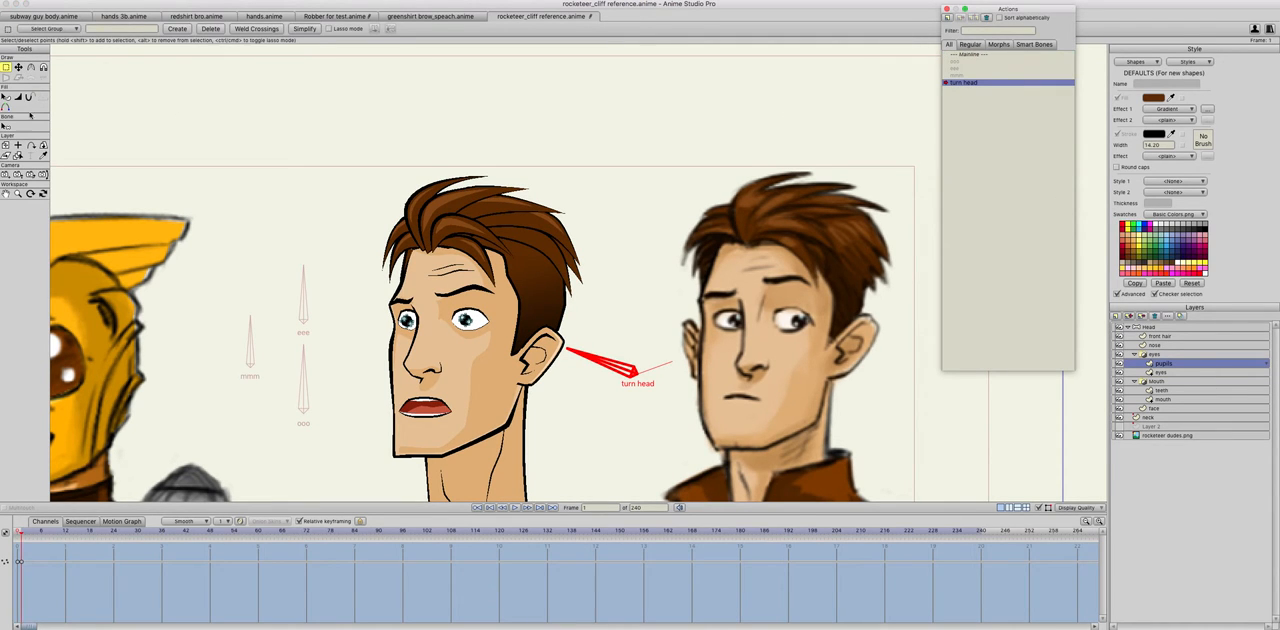
key(t)
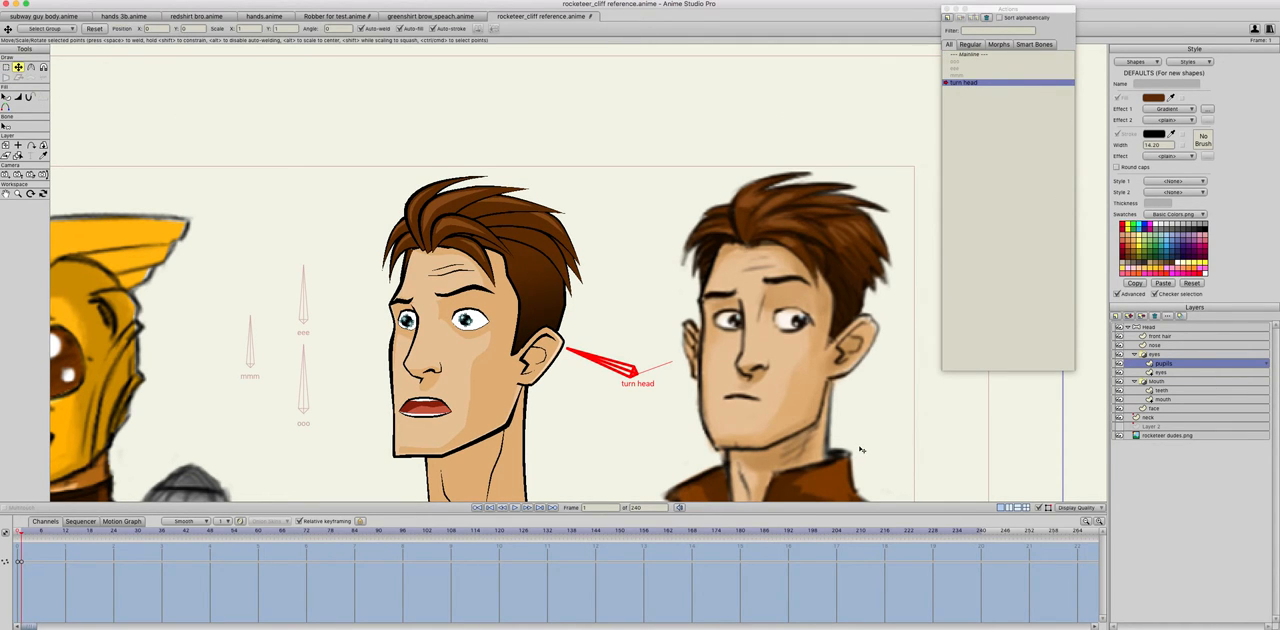
click(1164, 372)
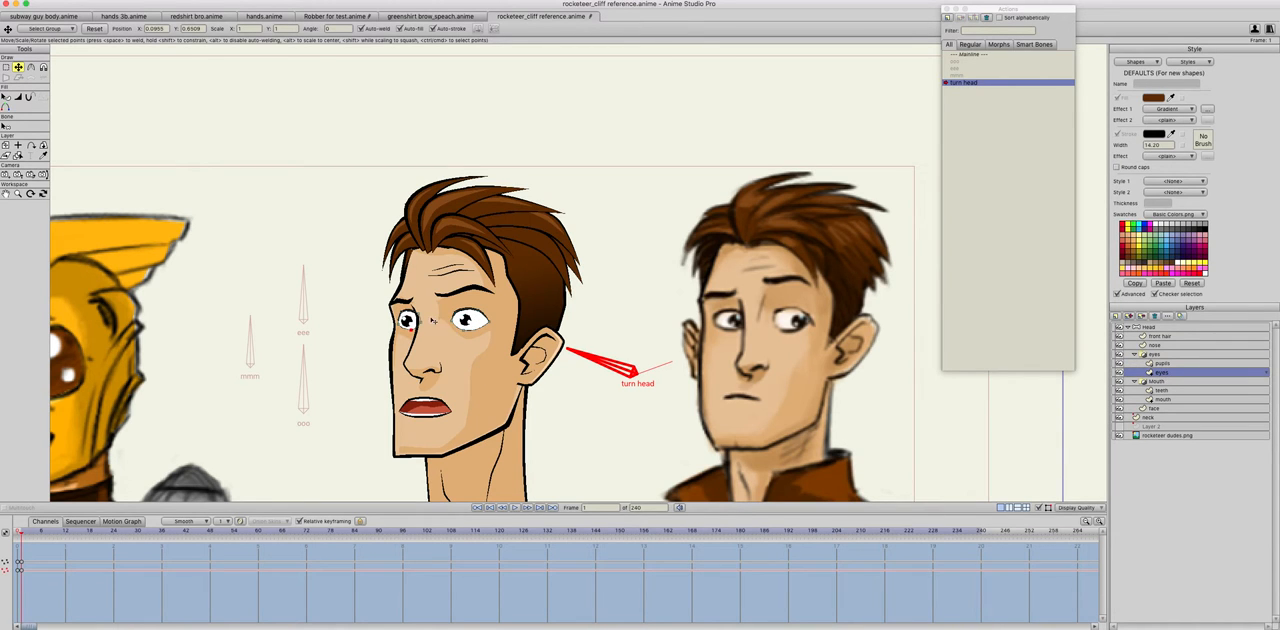
click(478, 327)
drag(483, 330, 451, 341)
drag(503, 295, 489, 326)
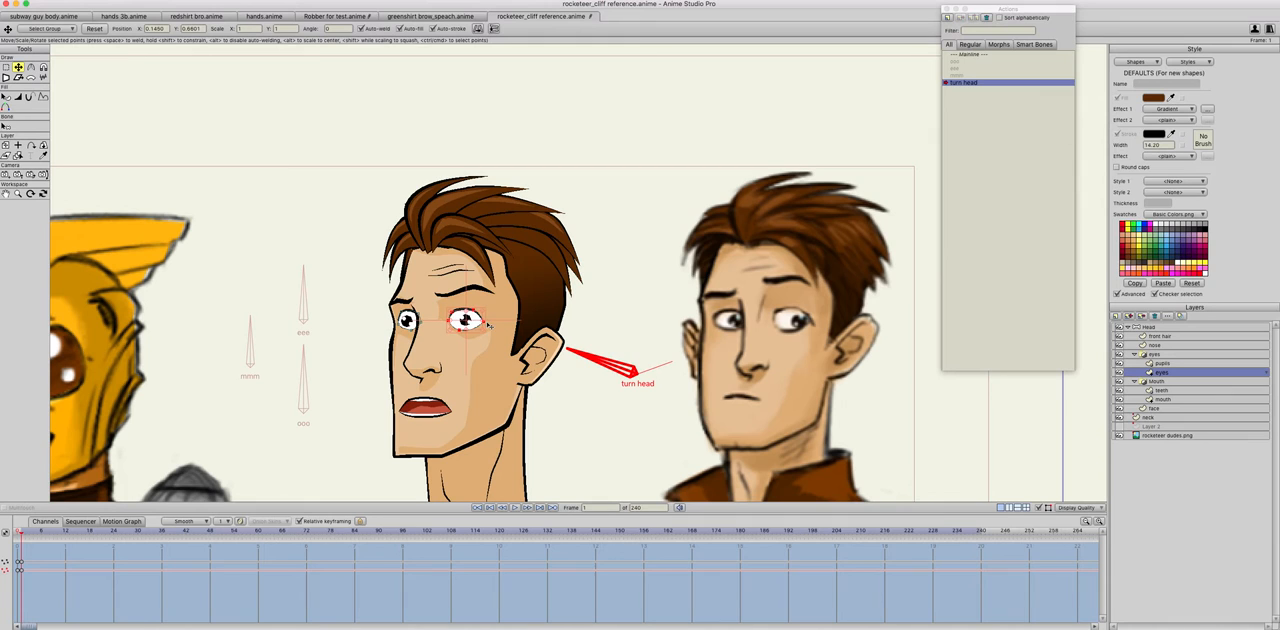
Step: Reposition the near pupil on the pupils layer so it sits centred in the shifted eye
click(1161, 363)
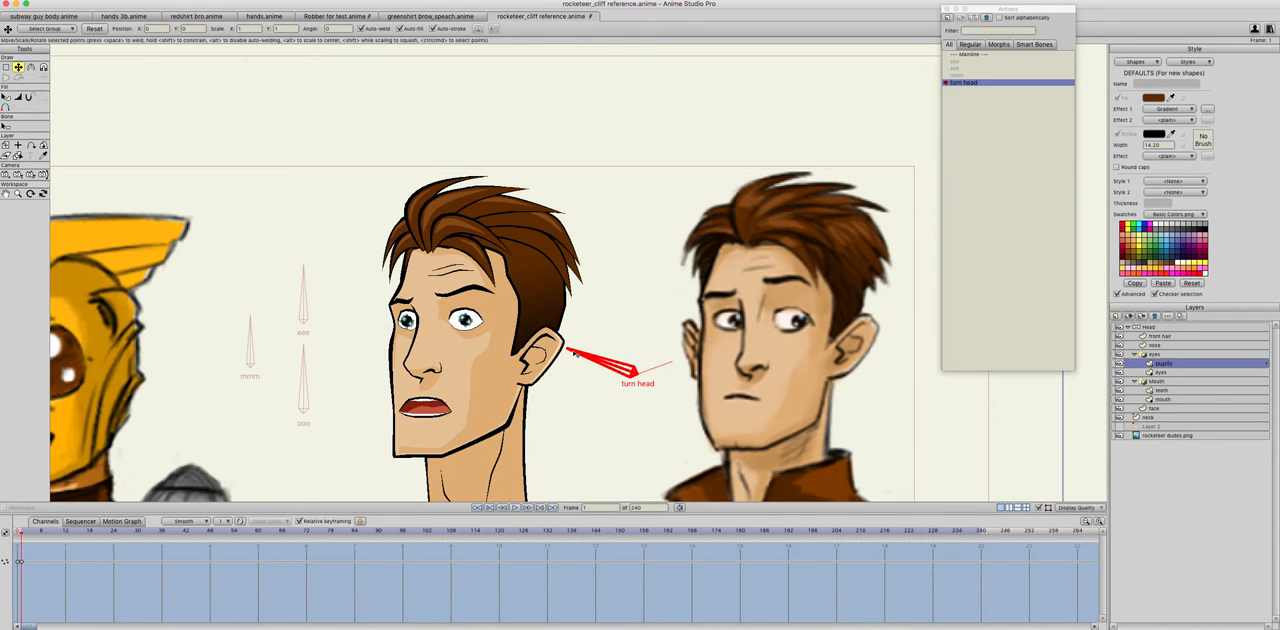
drag(484, 312, 451, 334)
drag(474, 326, 469, 327)
drag(469, 326, 473, 327)
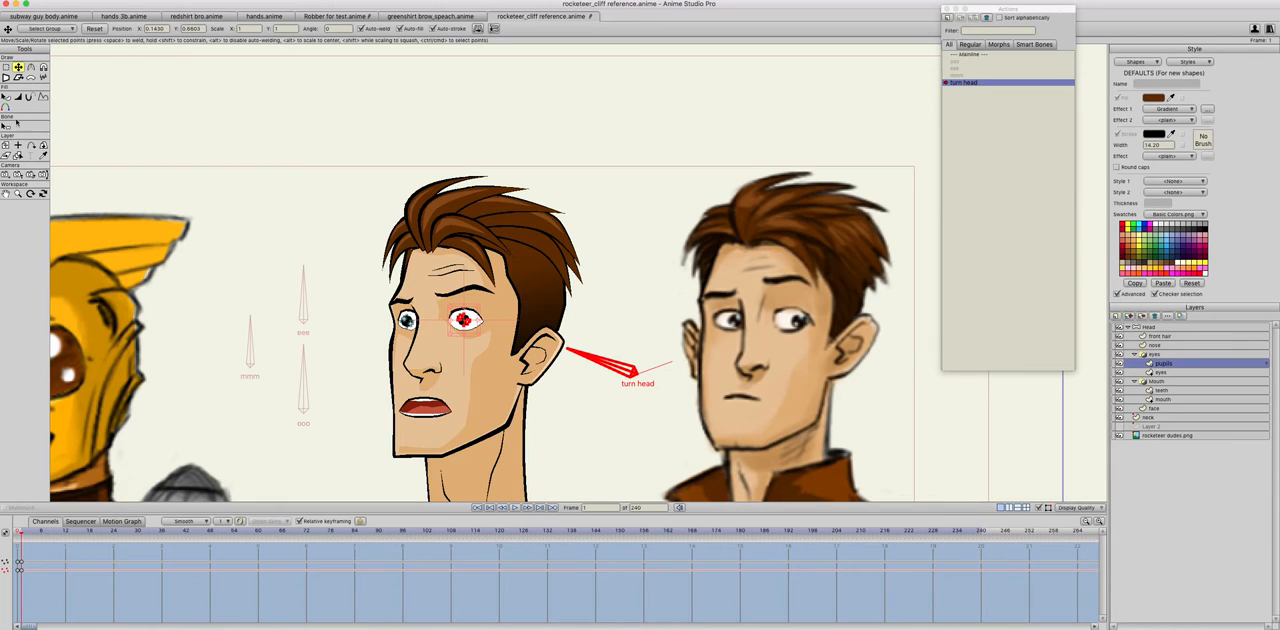
Step: Select the head layer and, in the mainline, swing the turn head bone both ways to check the eyes
click(1150, 327)
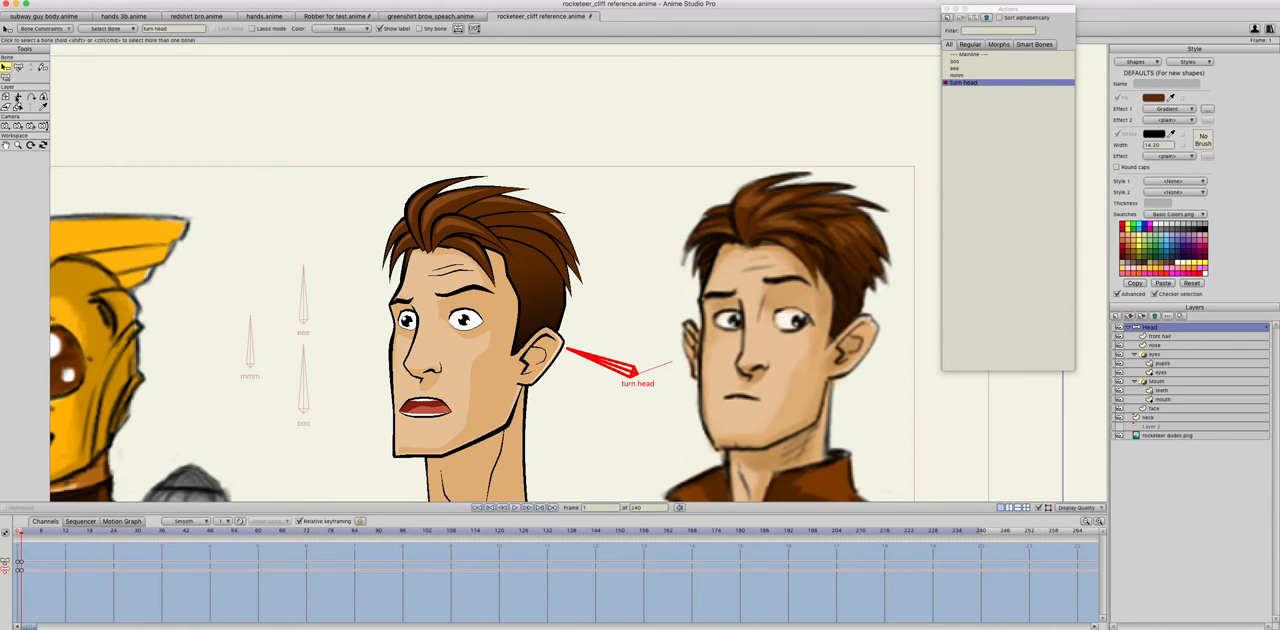
key(ctrl+Left)
double_click(975, 55)
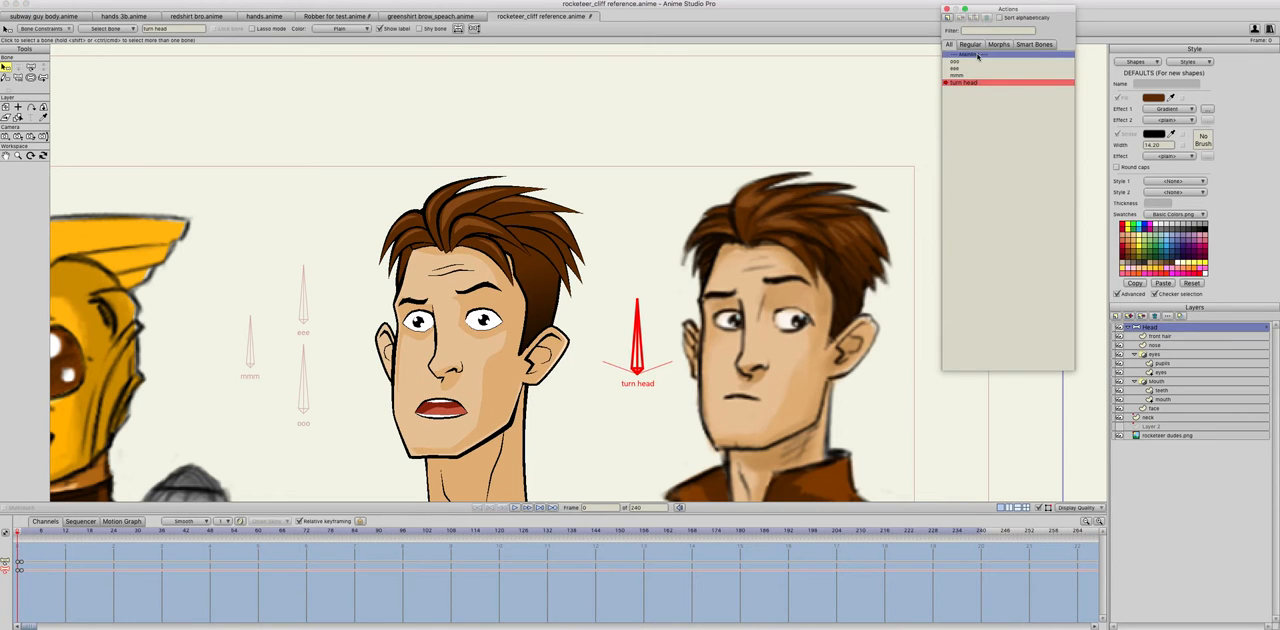
click(43, 66)
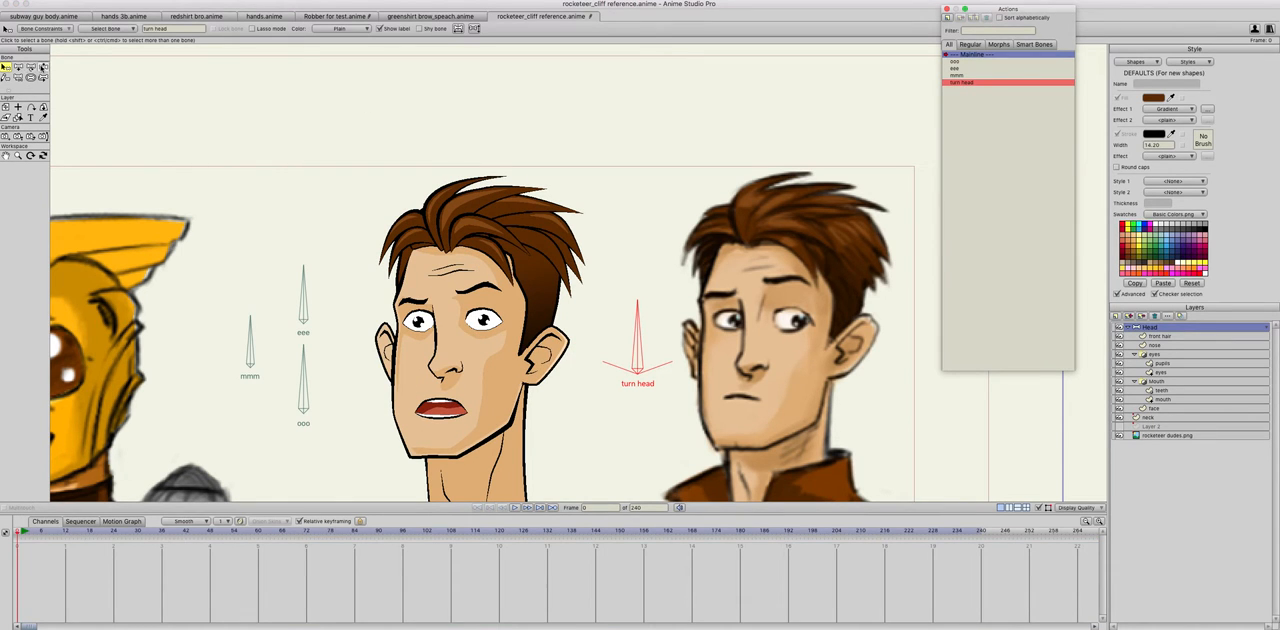
drag(640, 352, 369, 364)
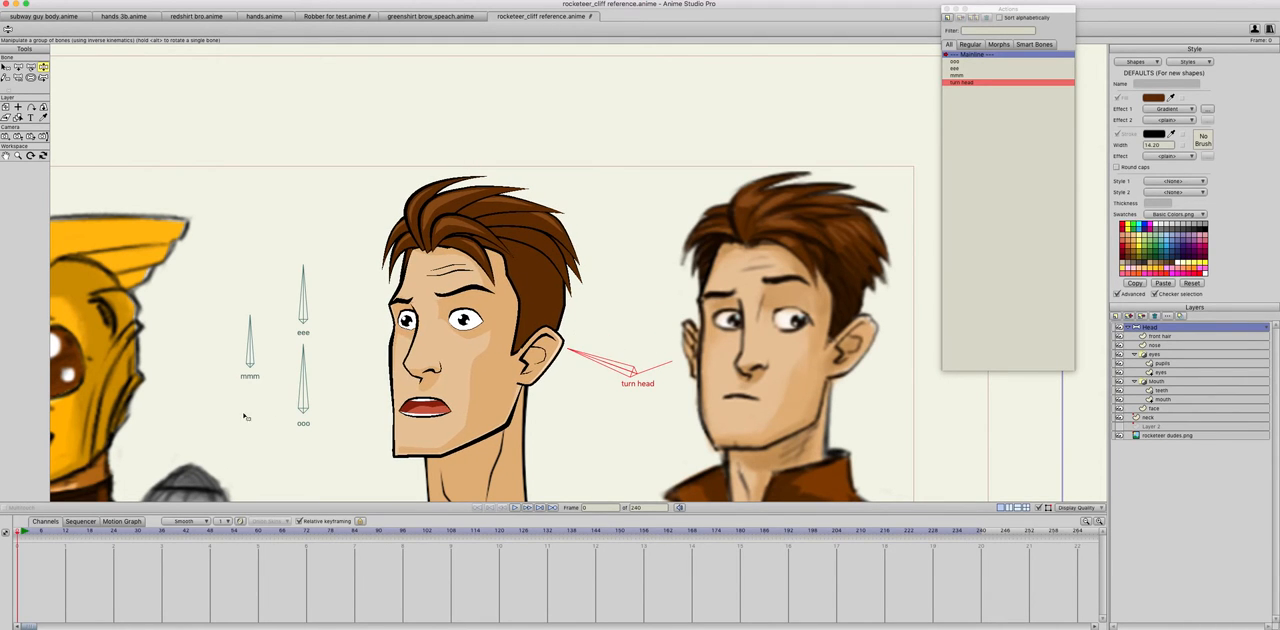
drag(568, 350, 686, 320)
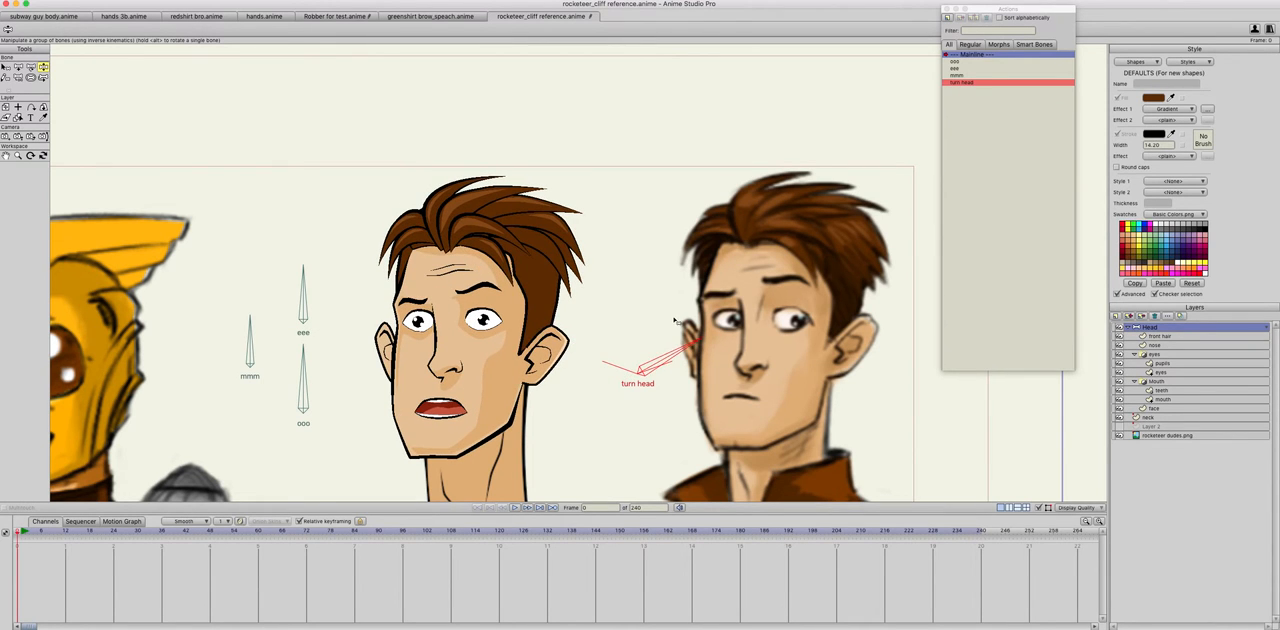
Step: In the turn head action, move the forehead wrinkles on the face layer toward the far side of the face
double_click(966, 83)
click(1152, 408)
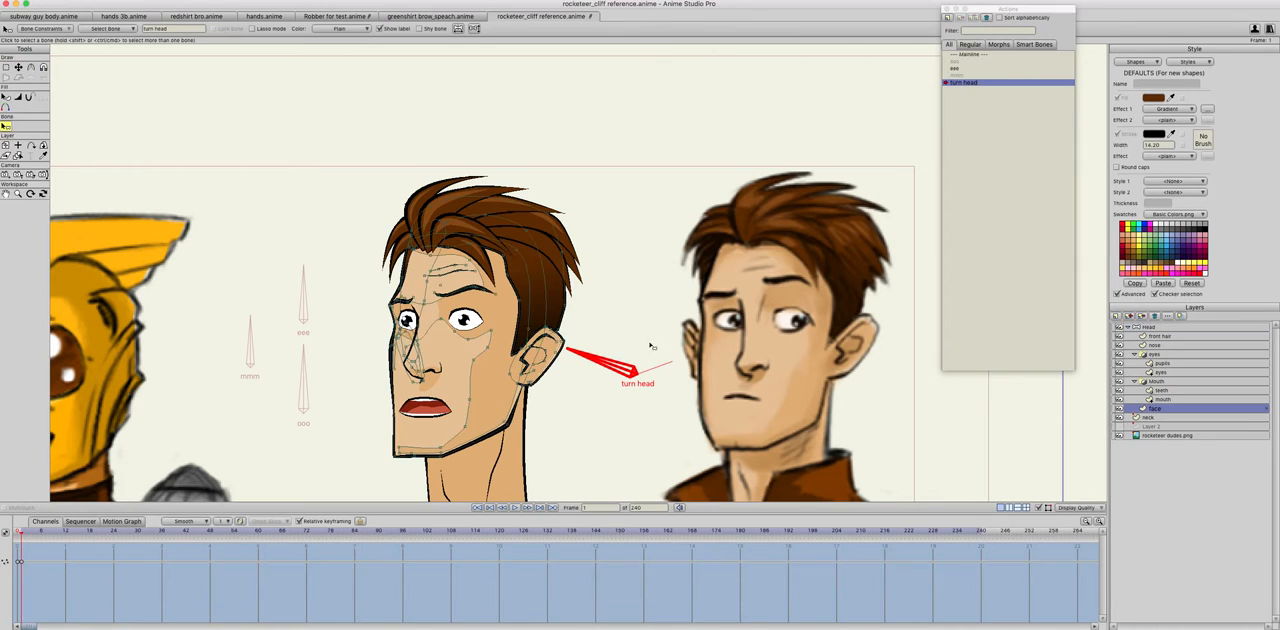
click(447, 271)
key(t)
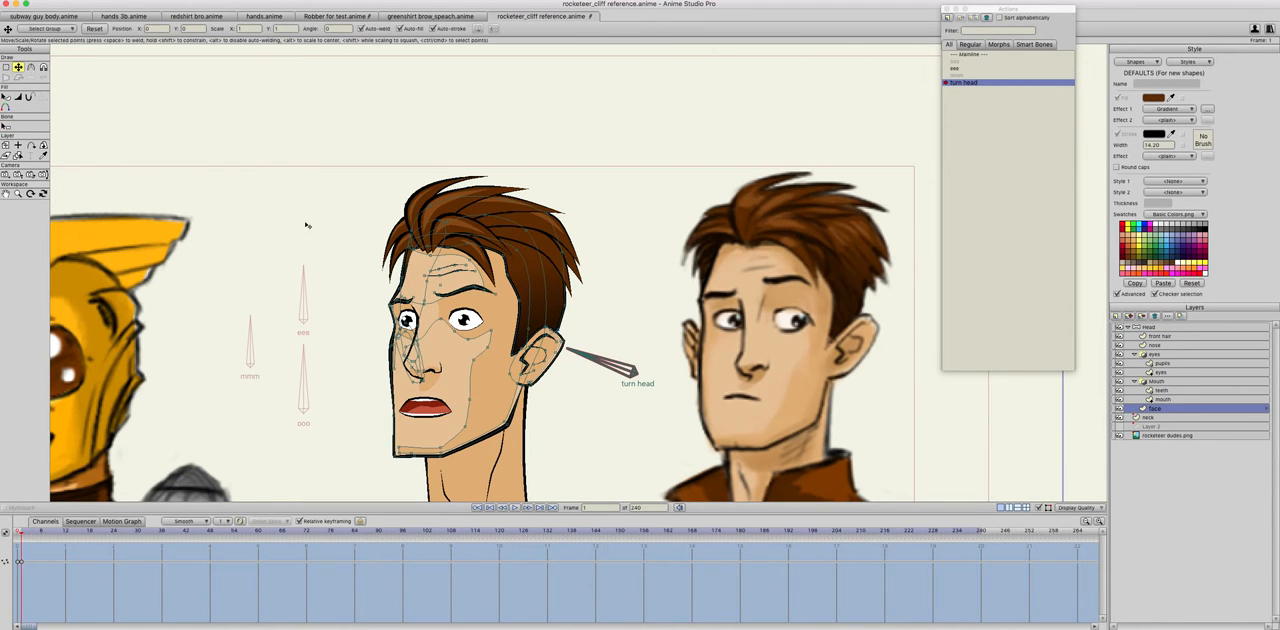
click(444, 269)
key(Tab)
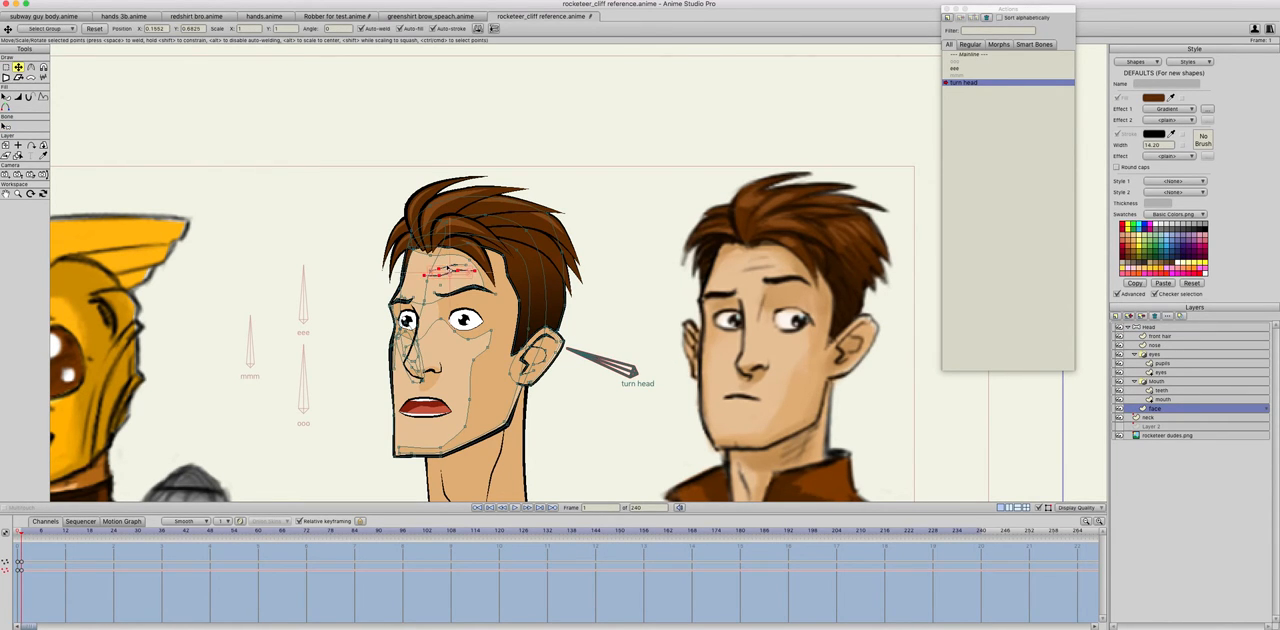
drag(450, 273, 433, 274)
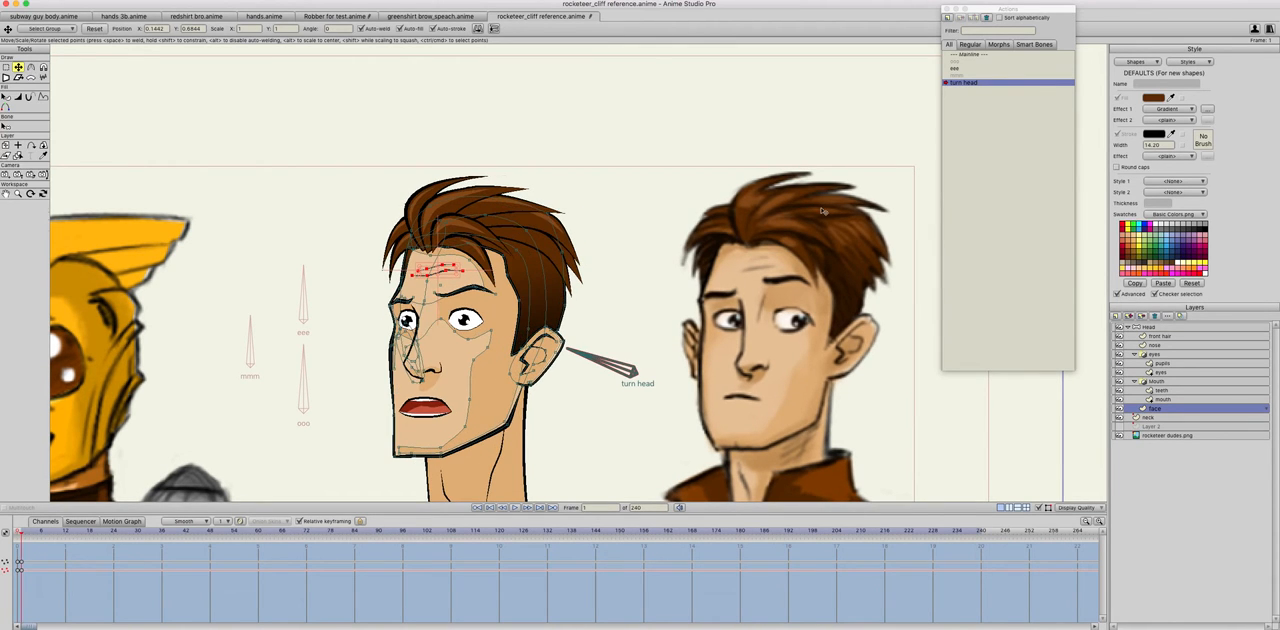
Step: Switch to the mainline and rotate the turn head bone to check how the forehead wrinkles move
double_click(1000, 54)
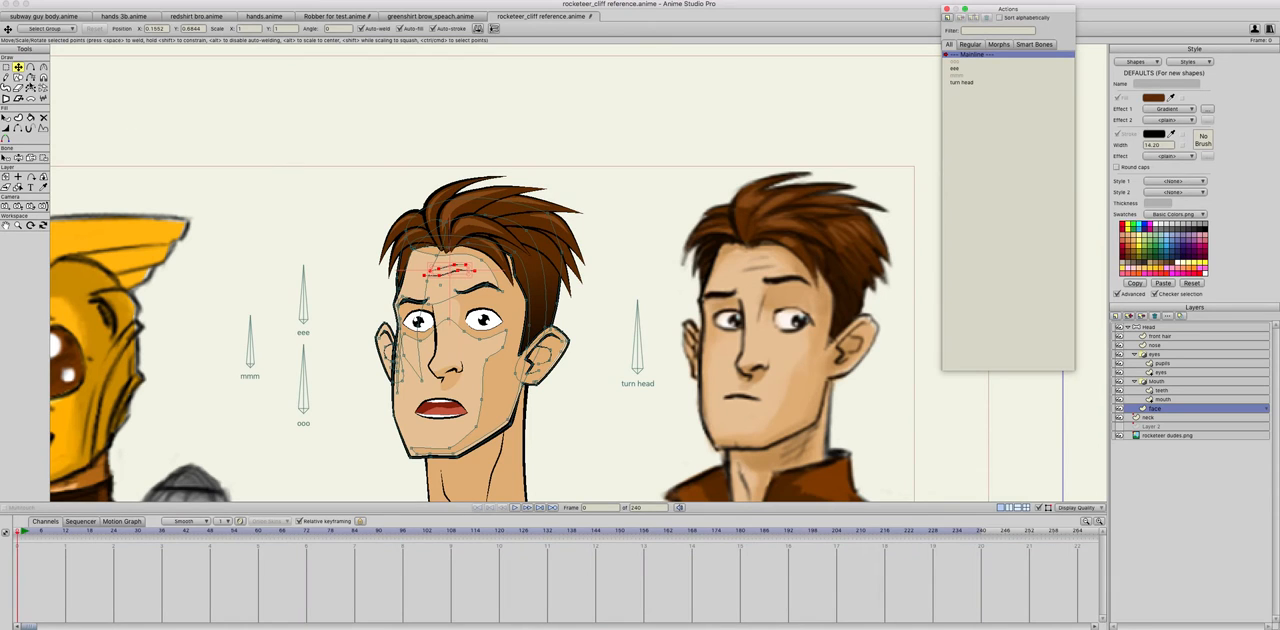
click(19, 157)
drag(638, 328, 635, 305)
Step: In the turn head action, adjust the front hair layer's points at the back of the head at frame 1
double_click(964, 84)
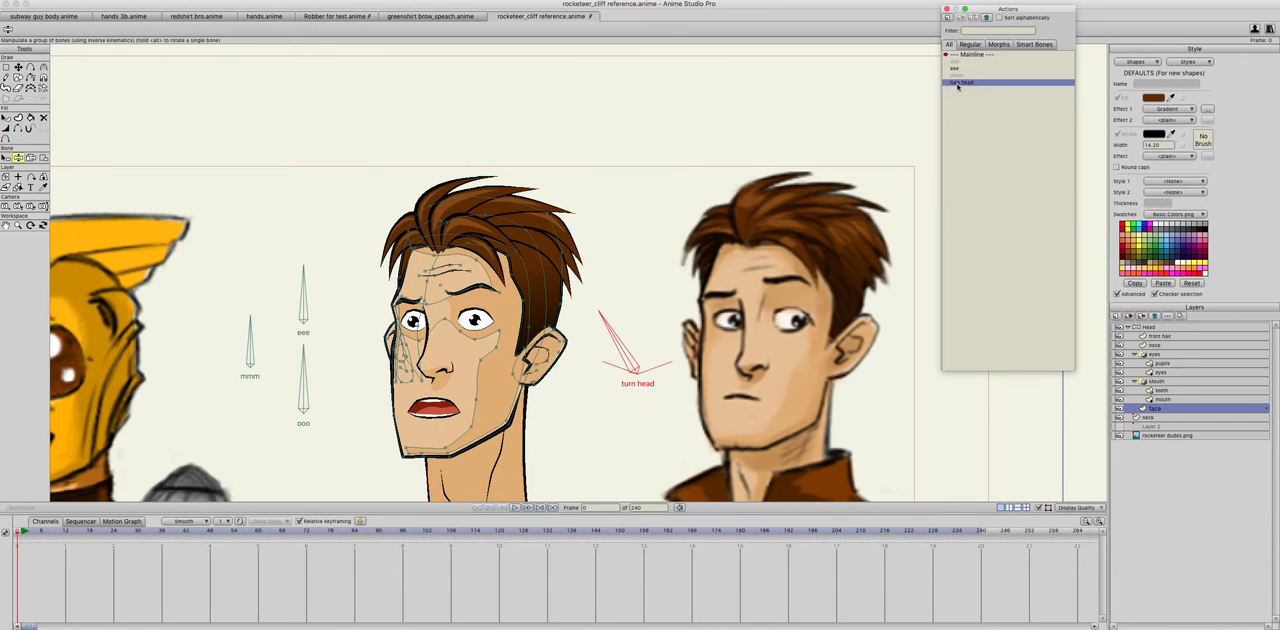
click(18, 67)
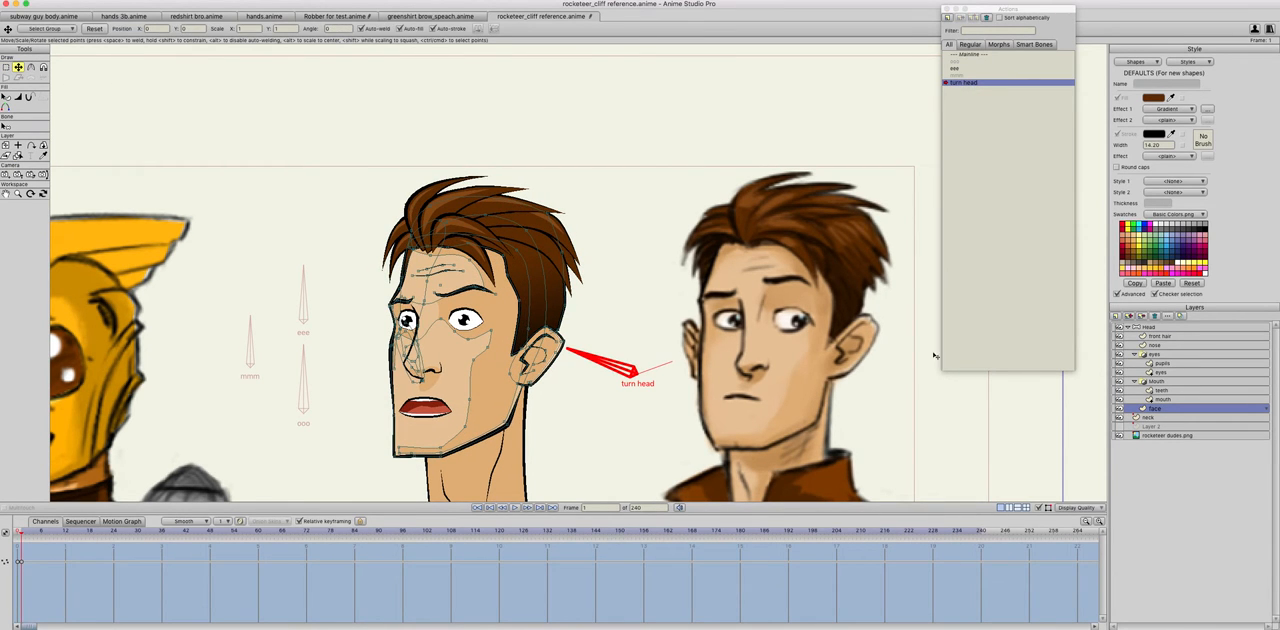
click(1158, 336)
drag(570, 299, 550, 257)
click(536, 236)
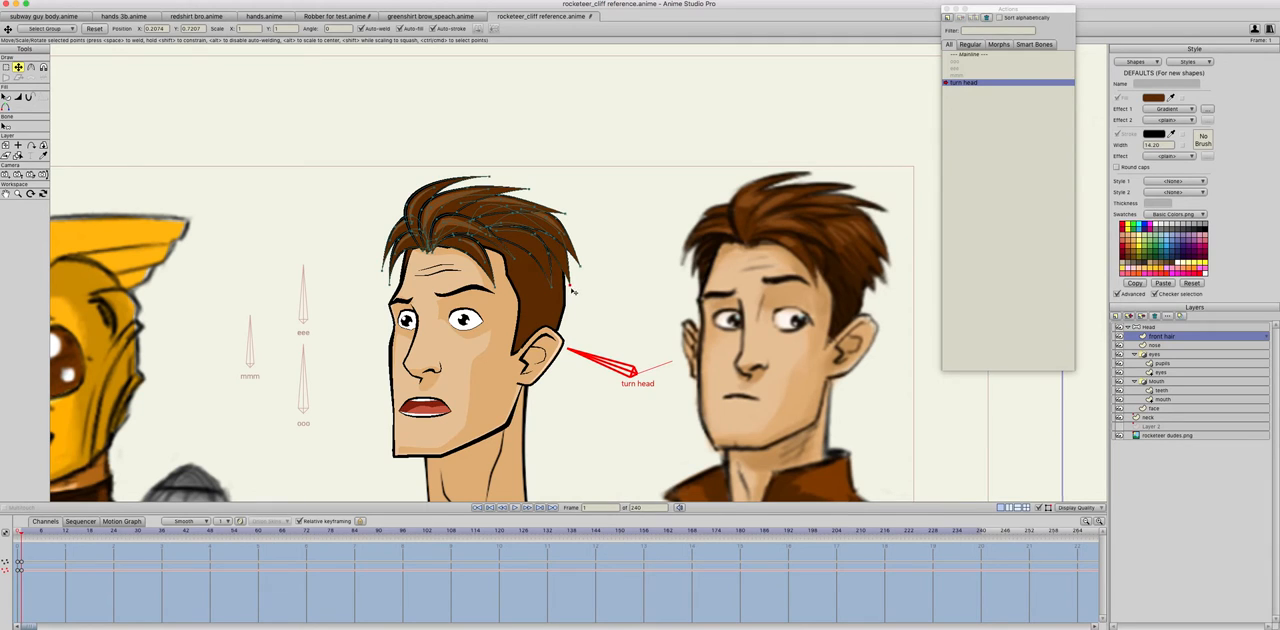
click(571, 287)
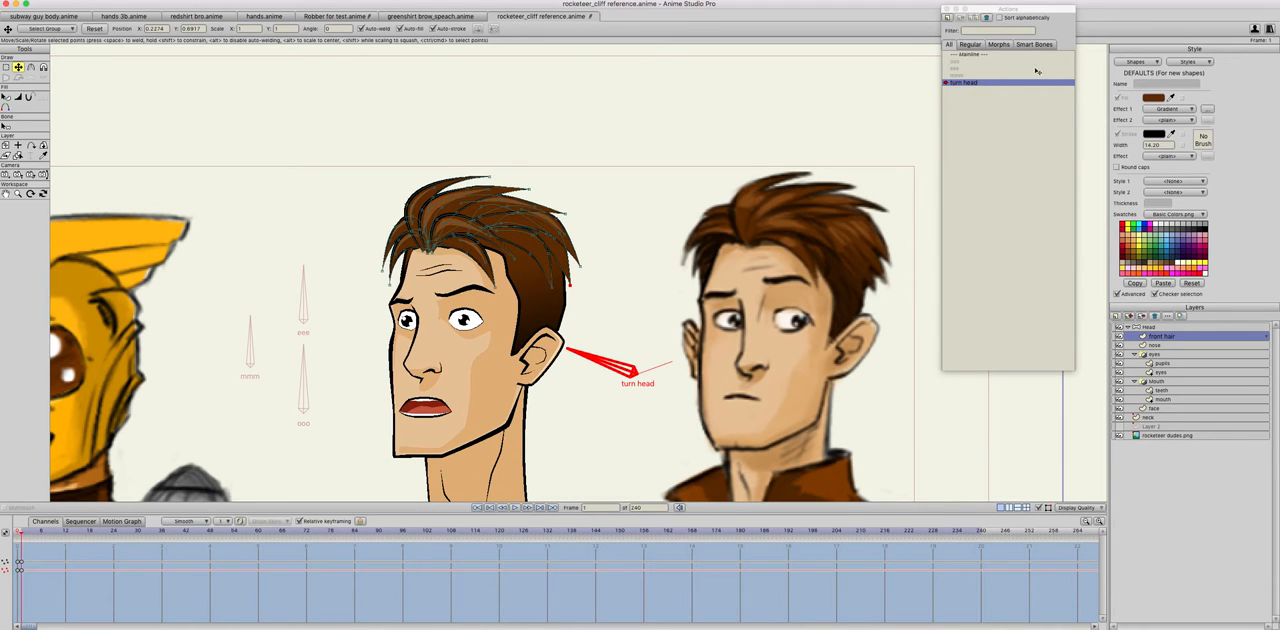
Step: Go back to the mainline and rotate the turn head bone to its turned limit to check the hair
click(1009, 54)
click(18, 157)
drag(629, 329, 345, 321)
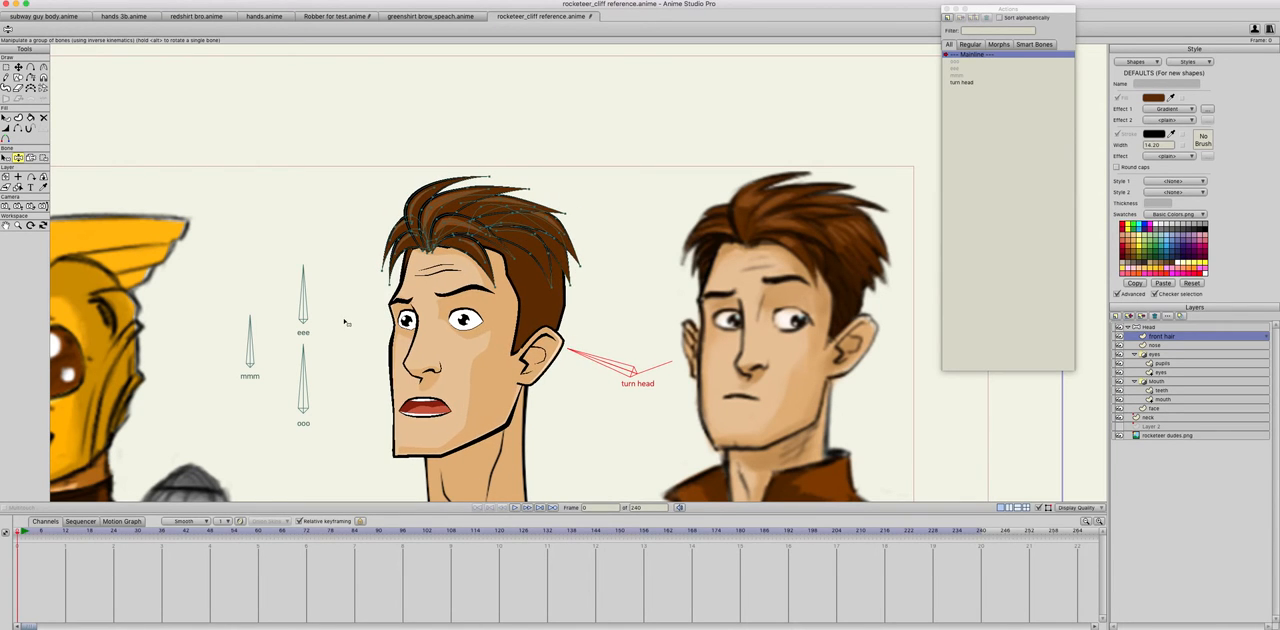
Step: In the turn head action, select the points of the ear nearest the bone on the face layer and adjust them at frame 1
double_click(963, 83)
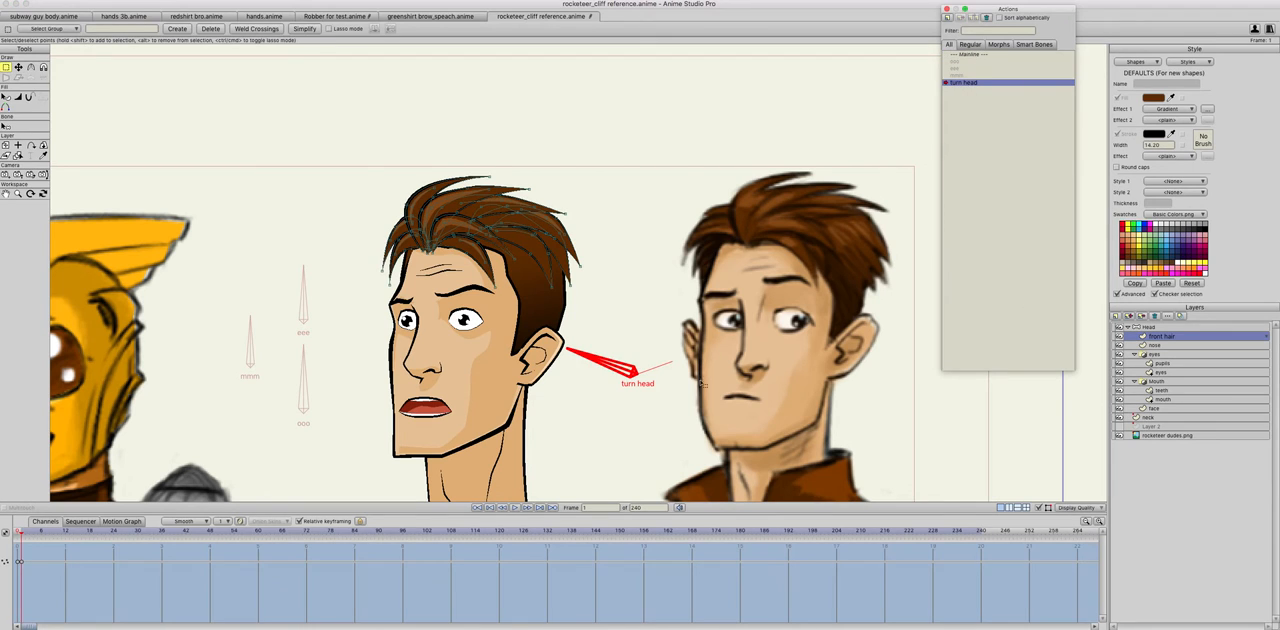
click(1160, 408)
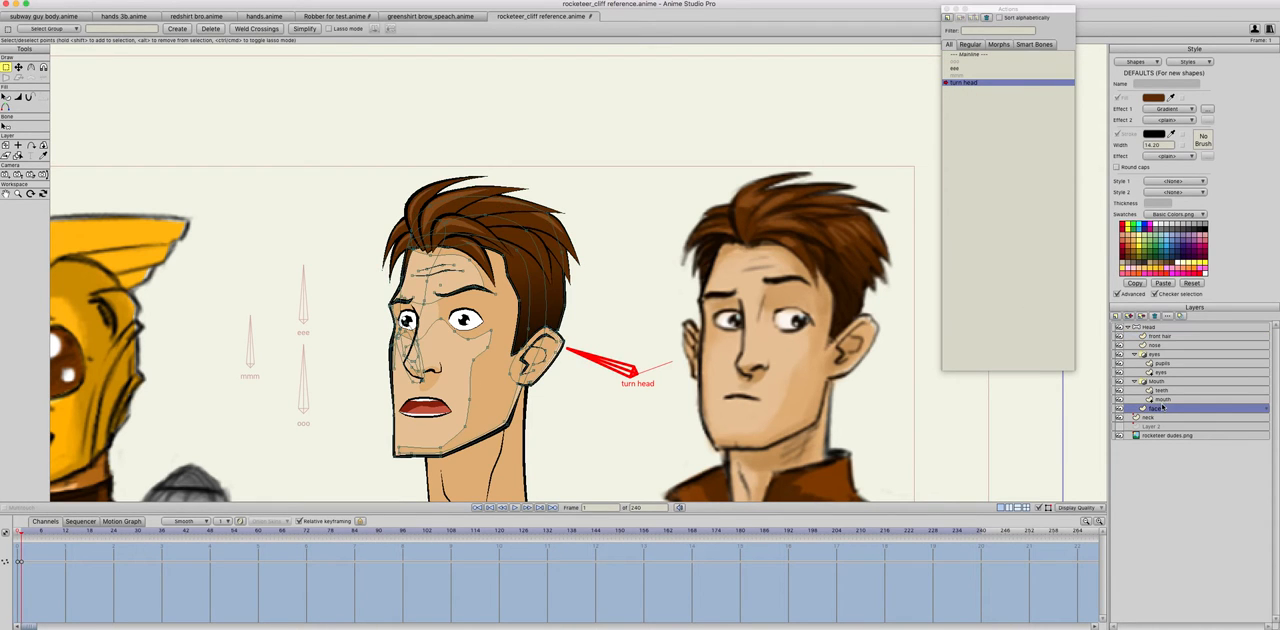
click(541, 362)
click(18, 67)
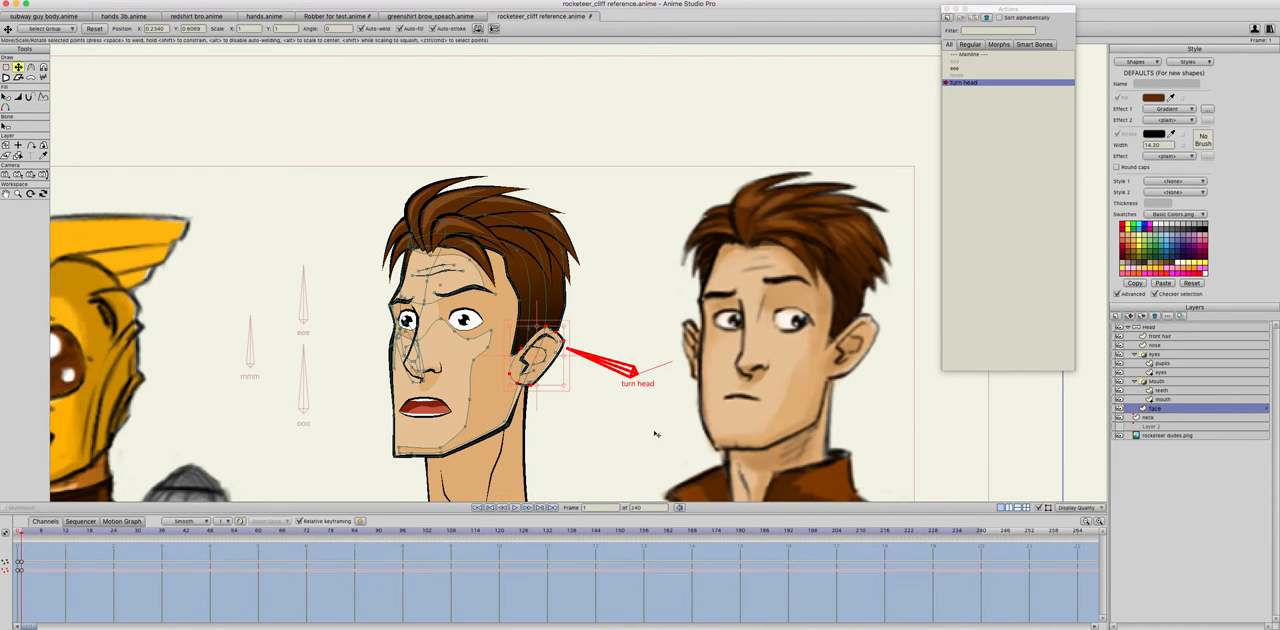
key(super+a)
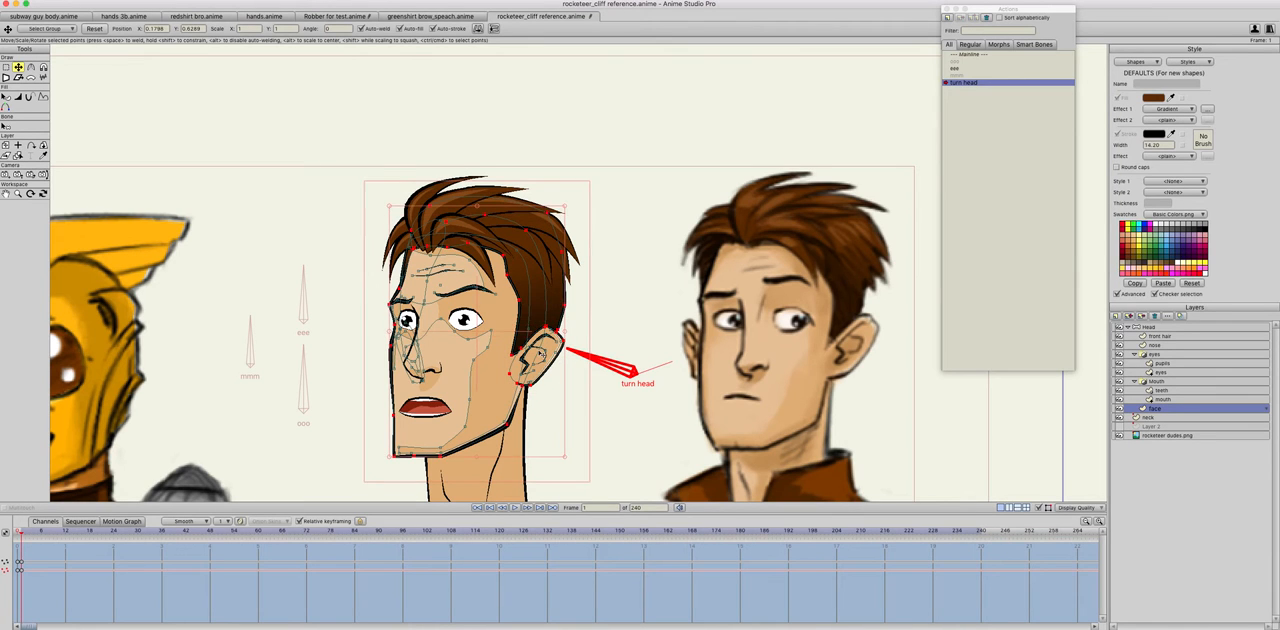
super+click(549, 368)
scroll(551, 376, down, 1)
scroll(551, 378, up, 3)
scroll(550, 377, up, 2)
shift+super+click(525, 375)
shift+super+click(527, 361)
shift+super+click(526, 358)
drag(560, 388, 557, 387)
drag(577, 433, 520, 387)
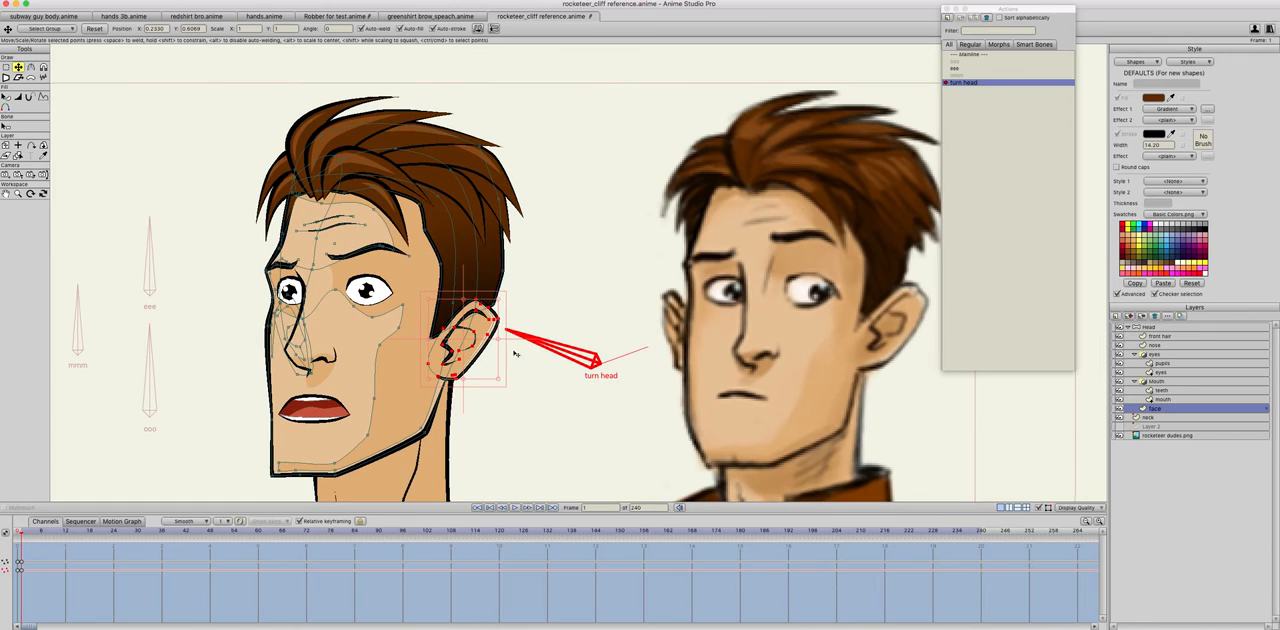
Step: Move the ear's upper outer point slightly inward and fine-tune the face layer's points beside the ear and at the back of the head
key(Return)
click(491, 316)
drag(491, 316, 485, 326)
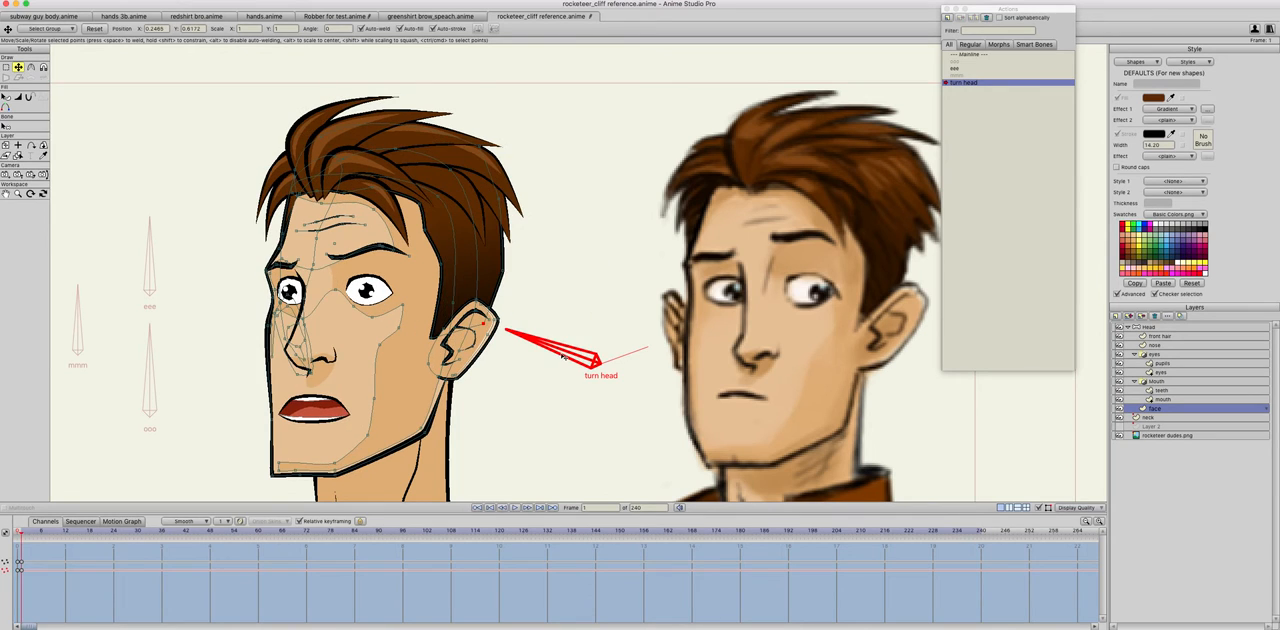
drag(433, 339, 437, 338)
key(Left)
key(Right)
drag(503, 269, 505, 266)
click(487, 328)
Step: Compare the start pose with frame 1 of the turn head action to examine how the ear and the back of the head shift
key(Left)
key(Right)
key(Left)
key(Right)
scroll(533, 327, down, 2)
key(Left)
key(Right)
key(Left)
key(Right)
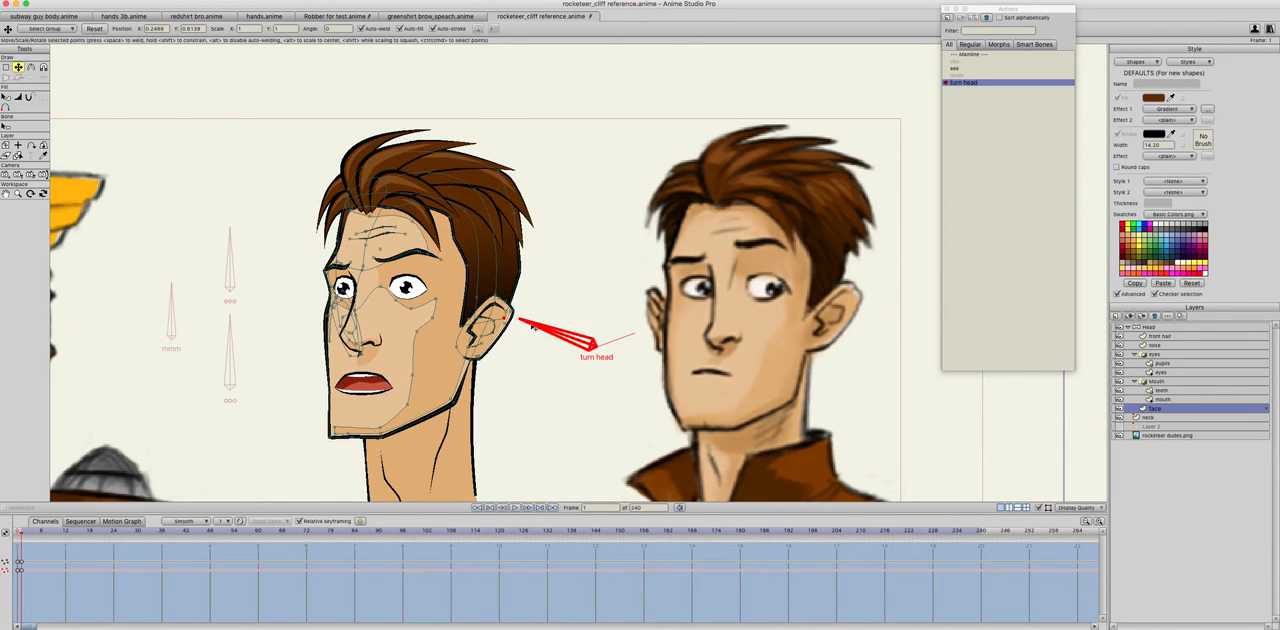
key(Left)
Step: Switch to the mainline and rotate the turn head bone to check the adjusted ear and head shape
click(970, 54)
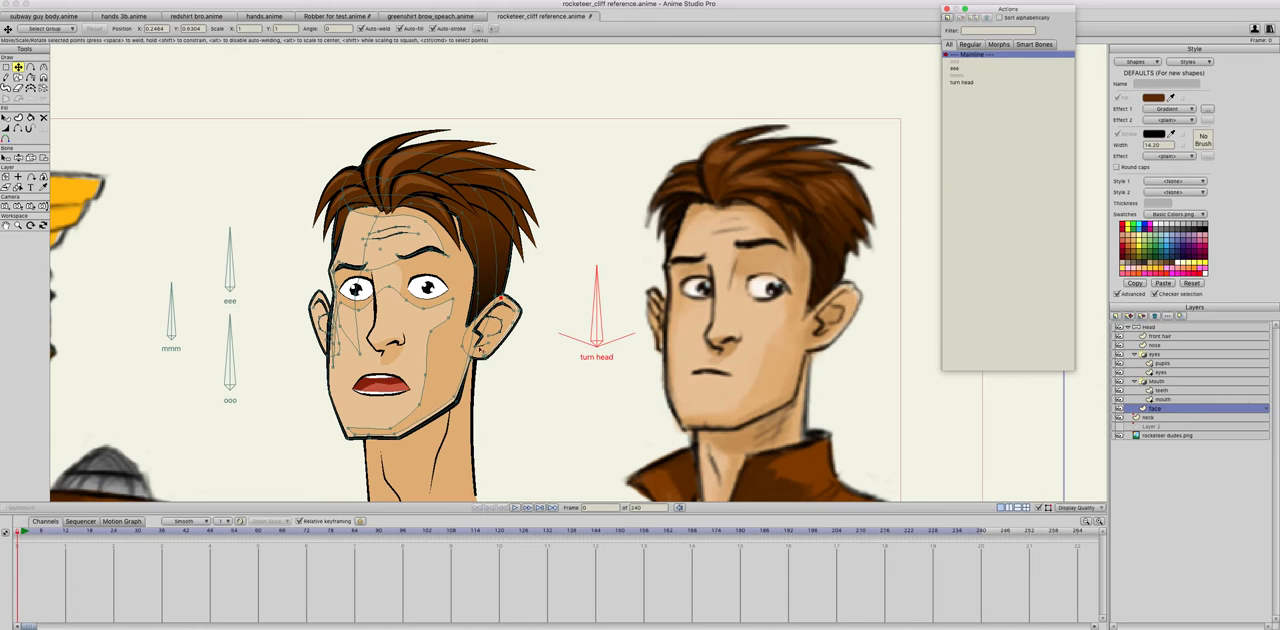
click(18, 157)
drag(616, 365, 489, 355)
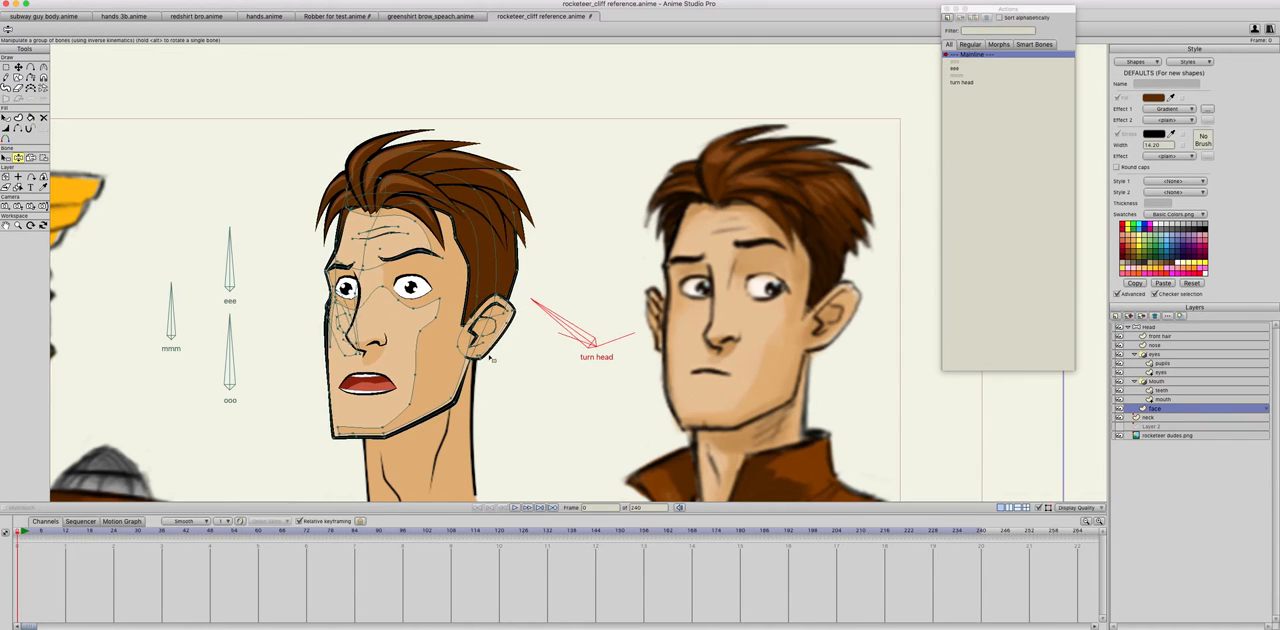
scroll(296, 366, up, 5)
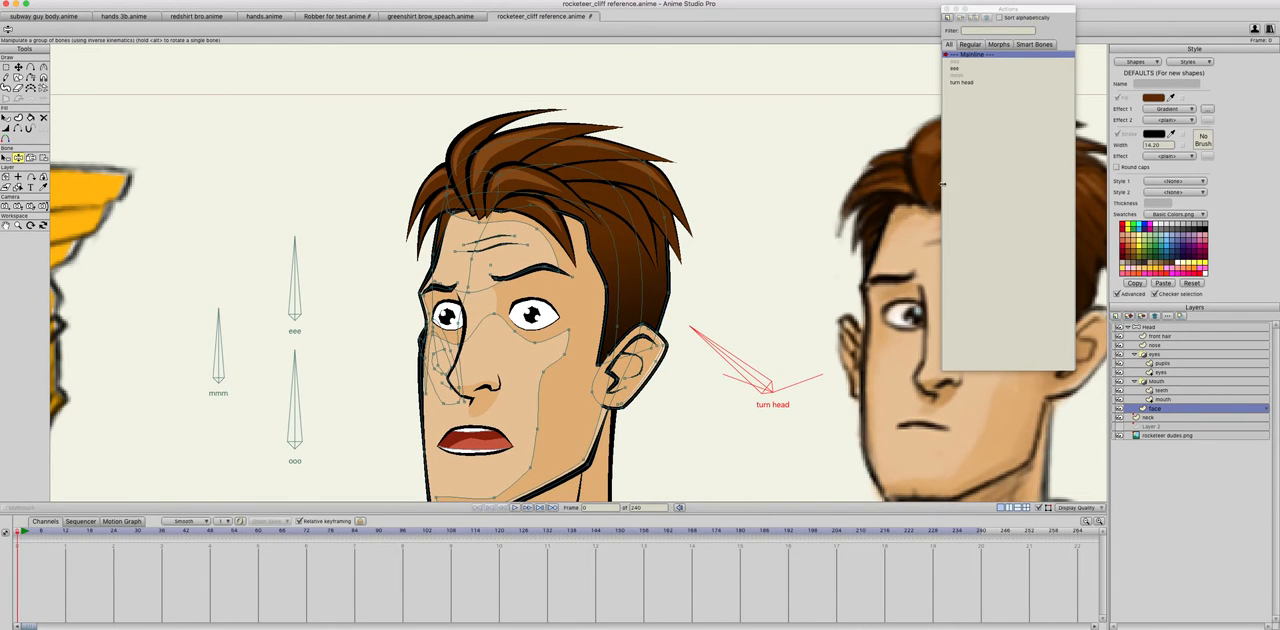
Step: On the Head layer, draw a horizontal bone above the eee bone and name it blink
click(1145, 328)
click(18, 66)
drag(304, 173, 382, 173)
key(z)
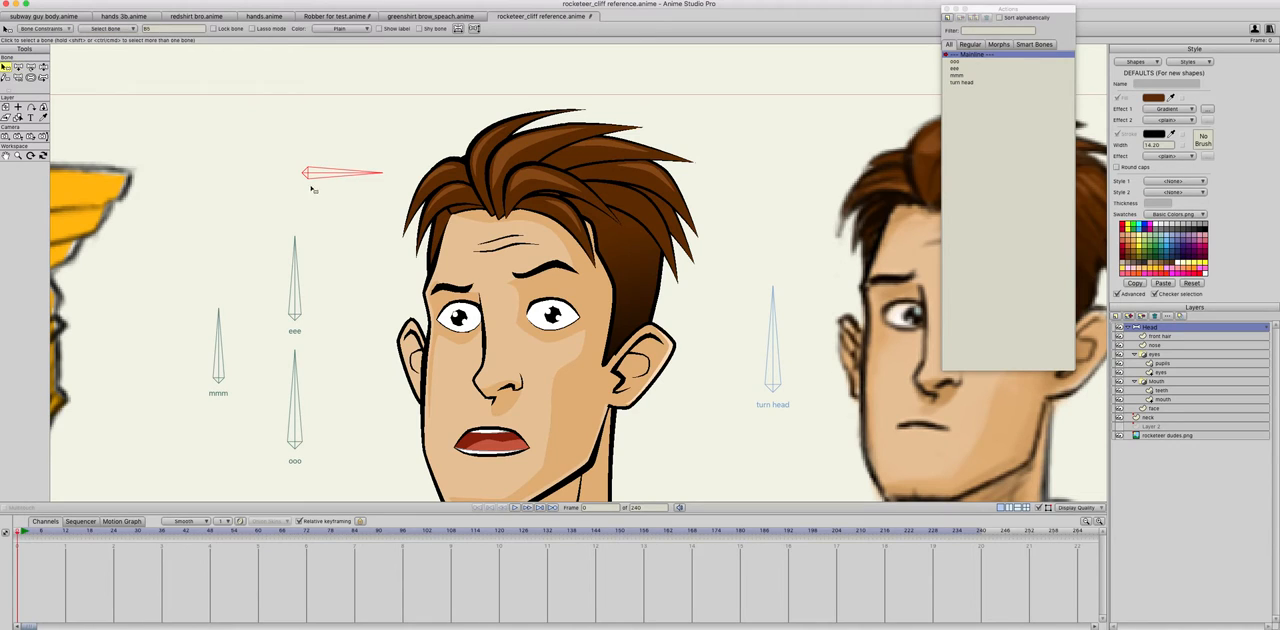
double_click(150, 28)
text(blink)
Step: Enable angle constraints on the blink bone with a range of -70 to 70 degrees
click(45, 28)
click(24, 41)
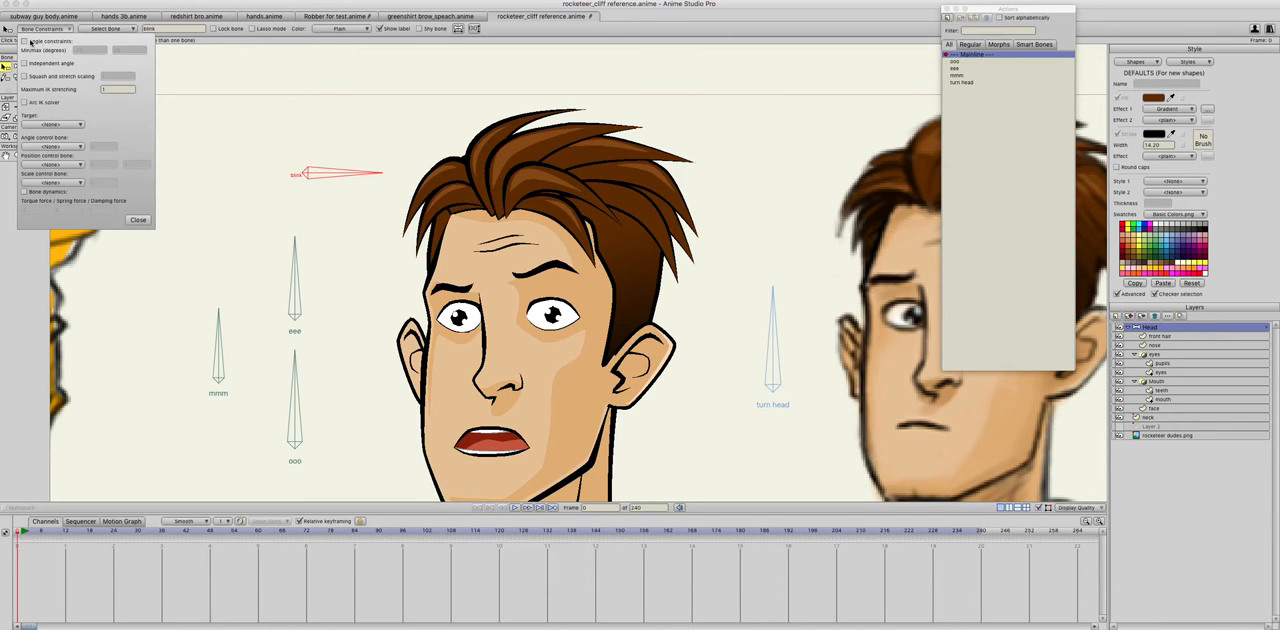
click(137, 220)
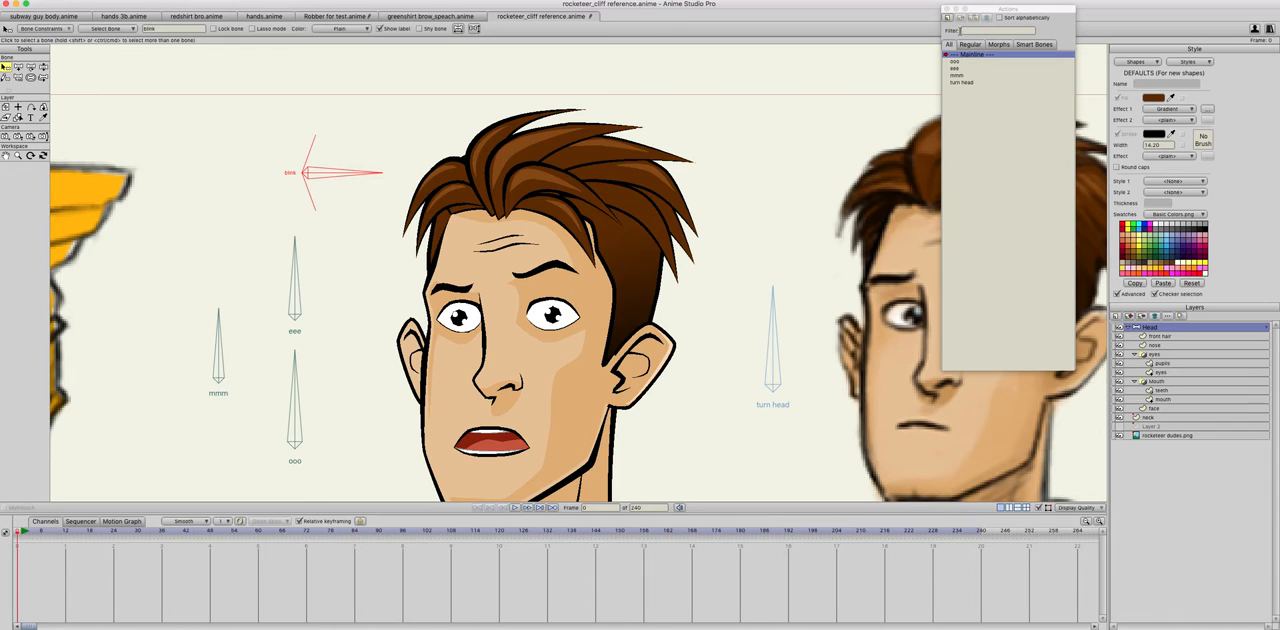
Step: Create a blink action for the blink bone and try to rotate the bone downward to its limit
click(948, 18)
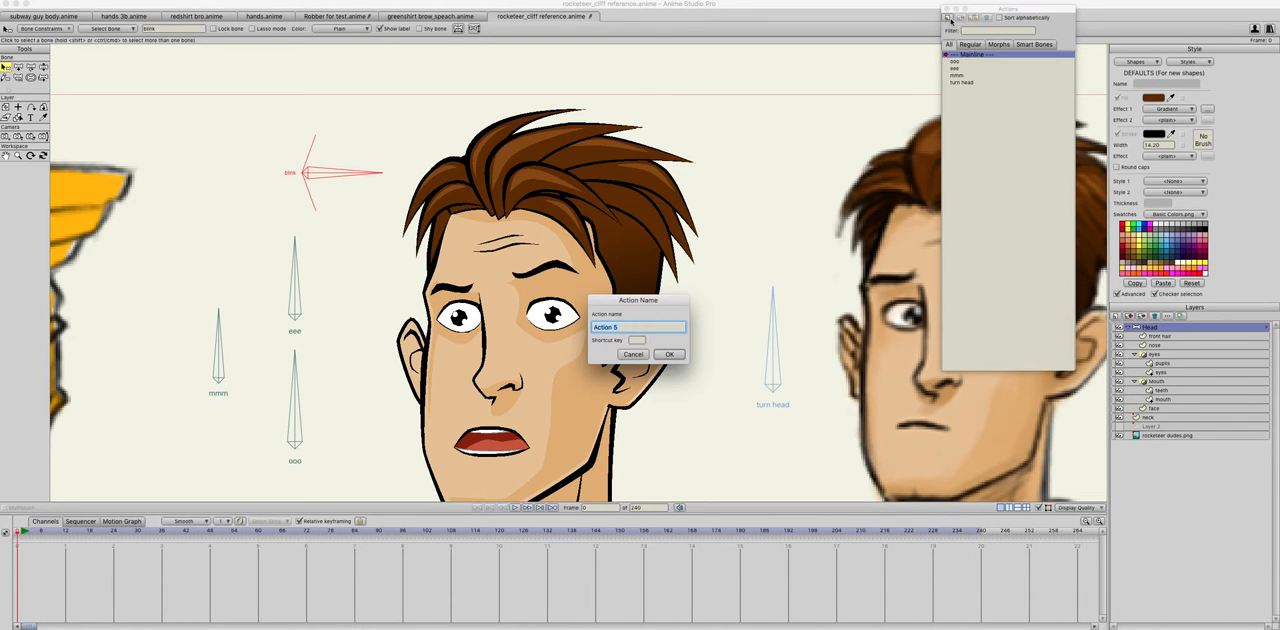
key(Return)
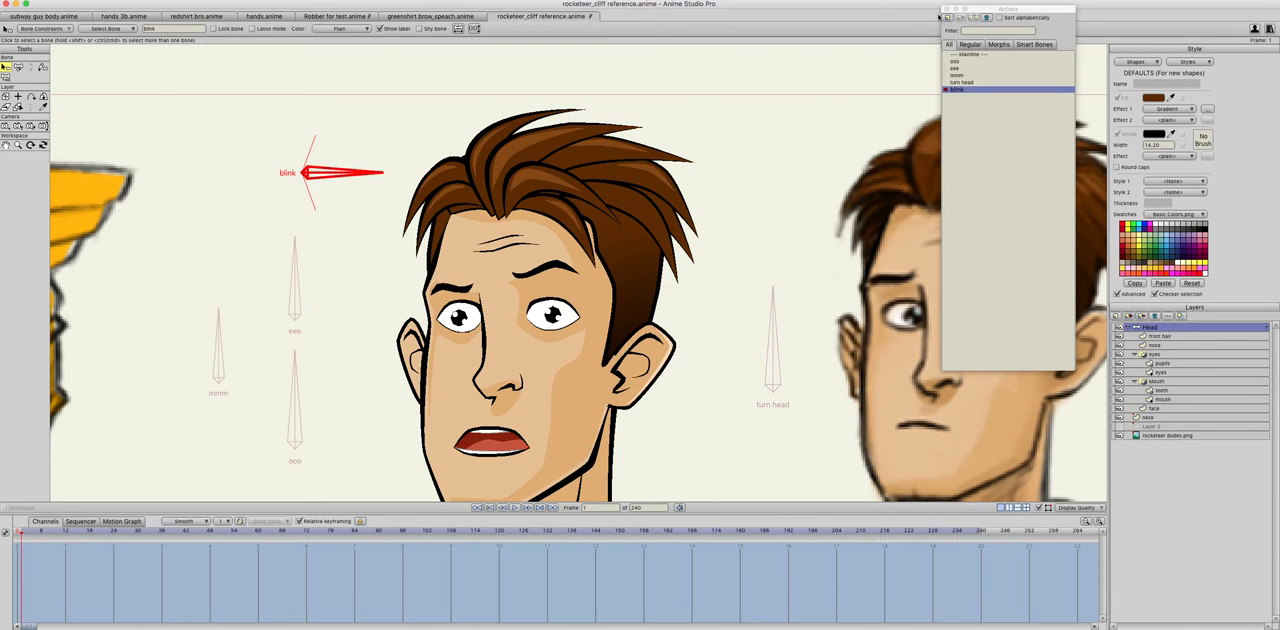
key(t)
drag(333, 177, 214, 270)
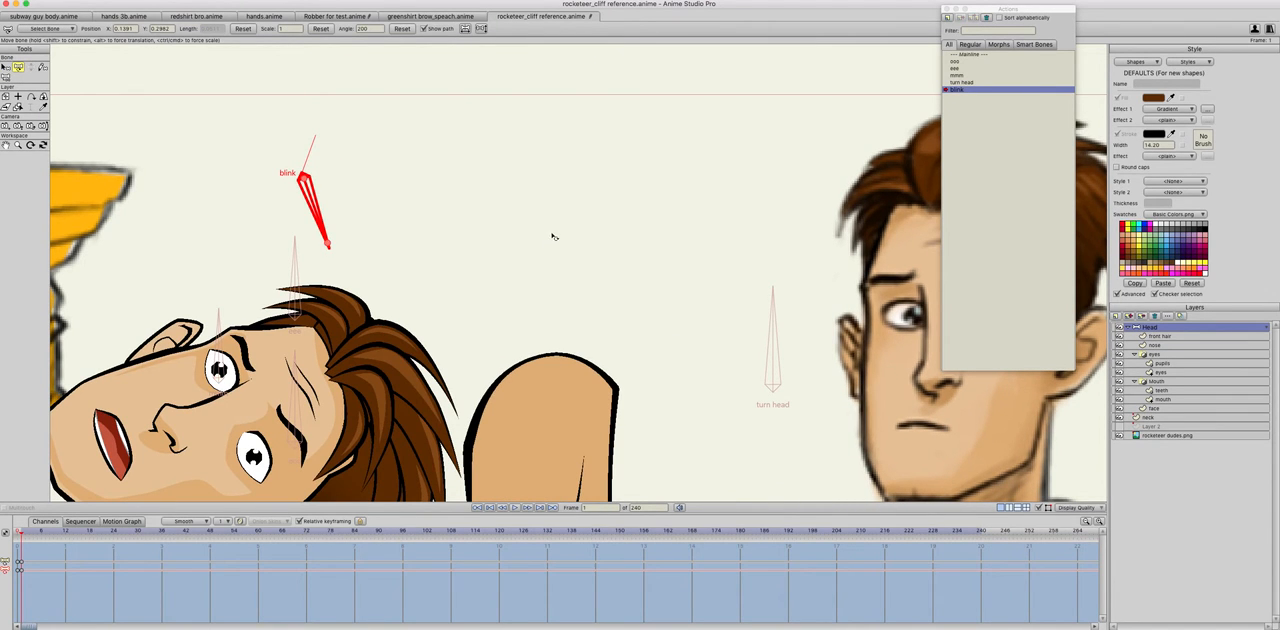
Step: Back in the mainline, set the blink bone's strength to 0 and detach it from the turn head bone
double_click(988, 55)
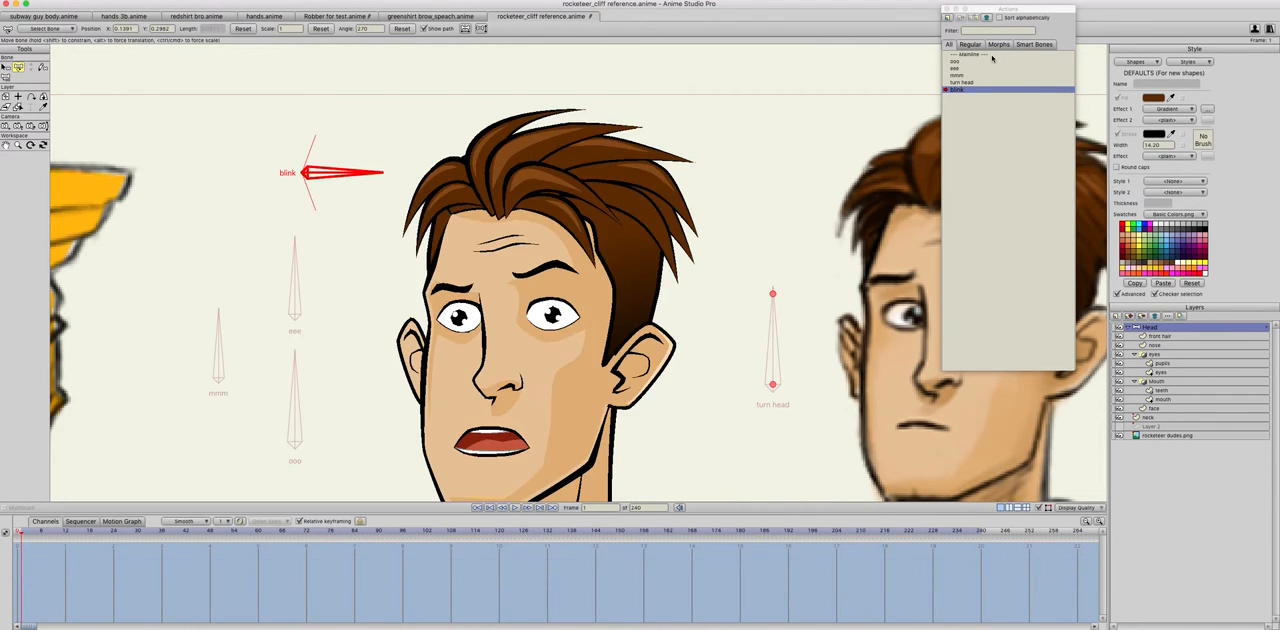
key(s)
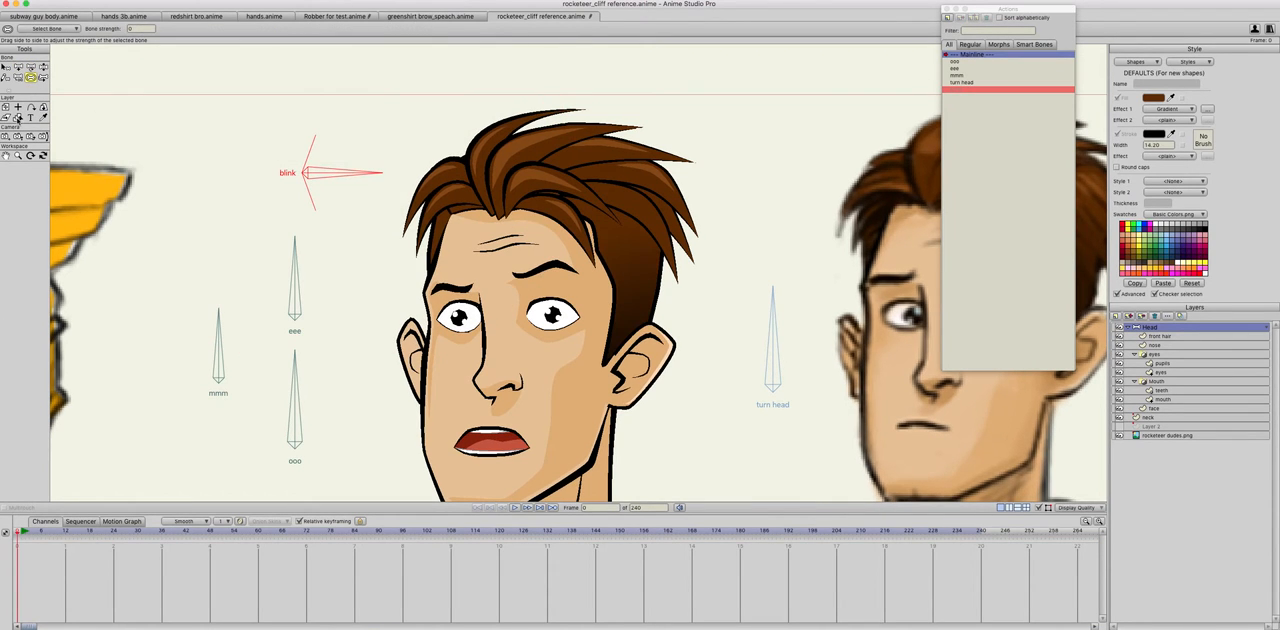
click(17, 77)
click(318, 238)
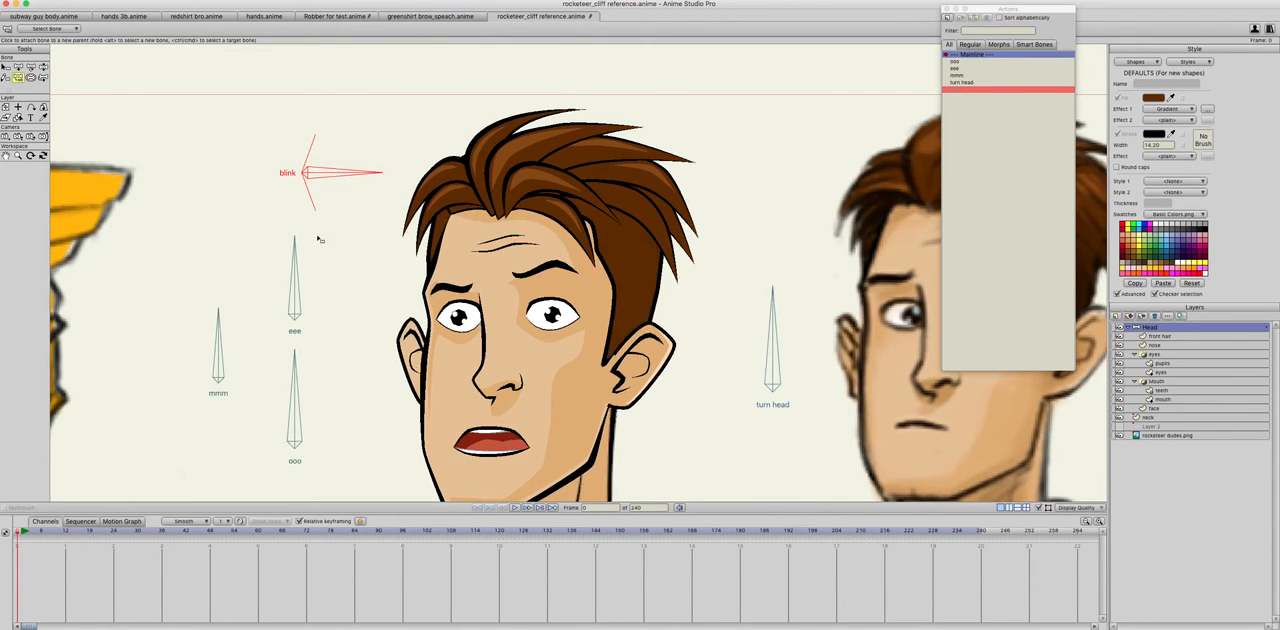
Step: In the blink action, rotate the blink bone down to -70 degrees at frame 1
double_click(958, 90)
click(18, 67)
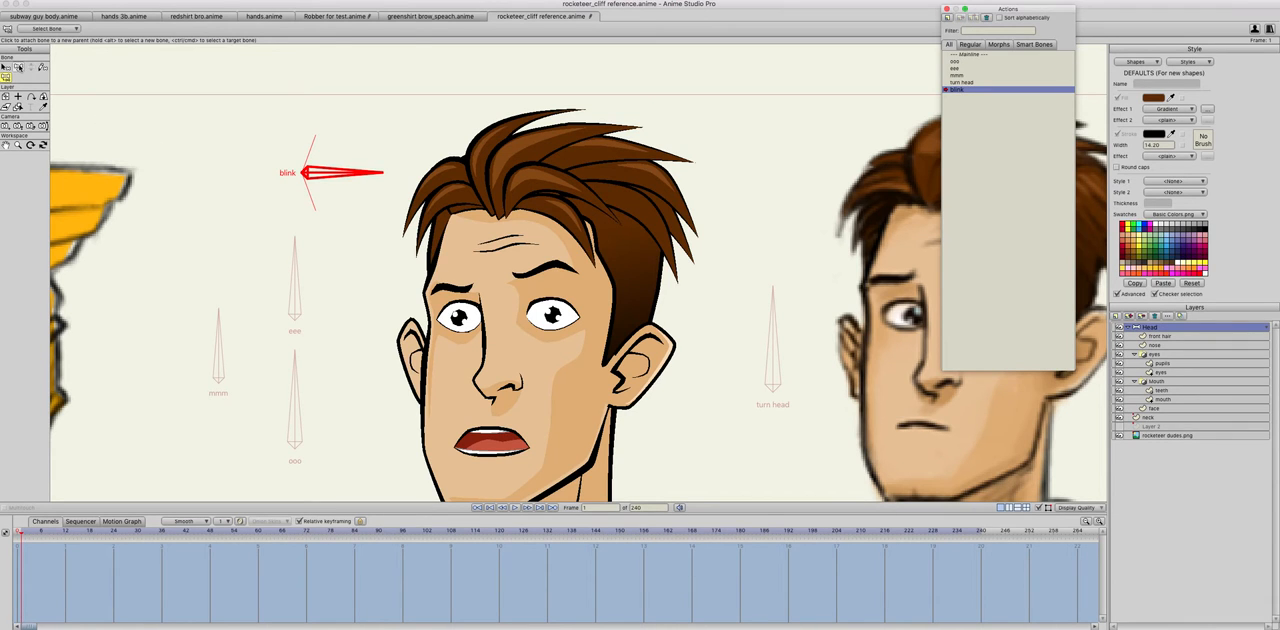
drag(347, 182, 267, 250)
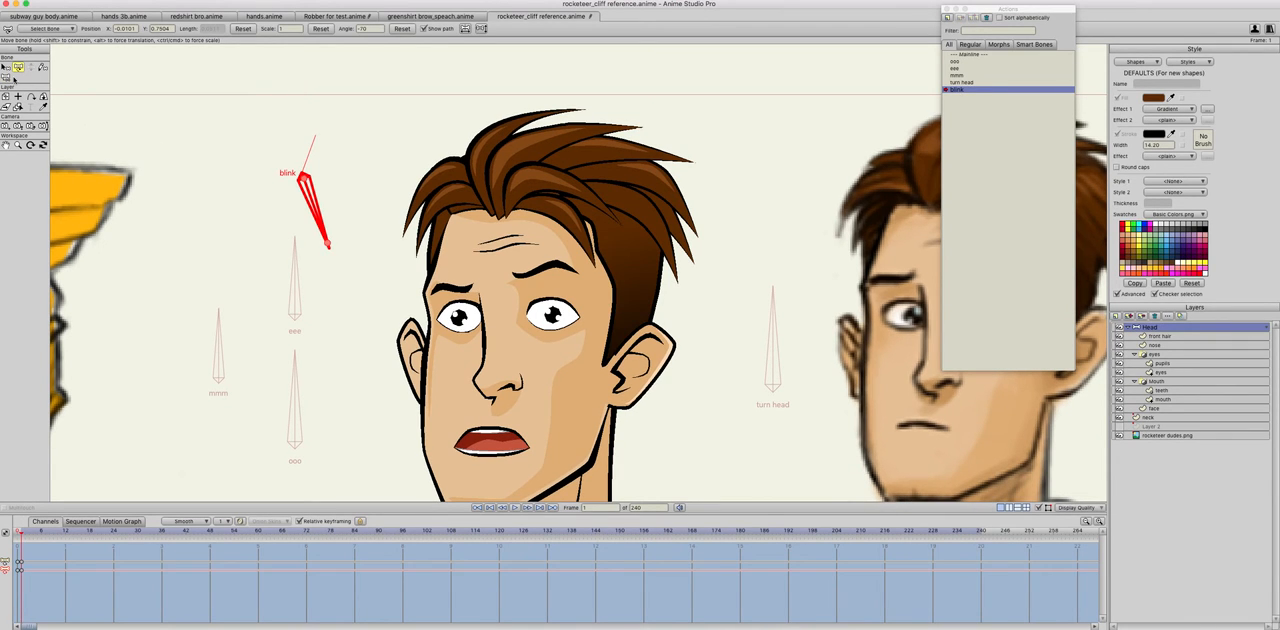
Step: Get the eyes layer ready for transforming its points in the blink action
click(1160, 373)
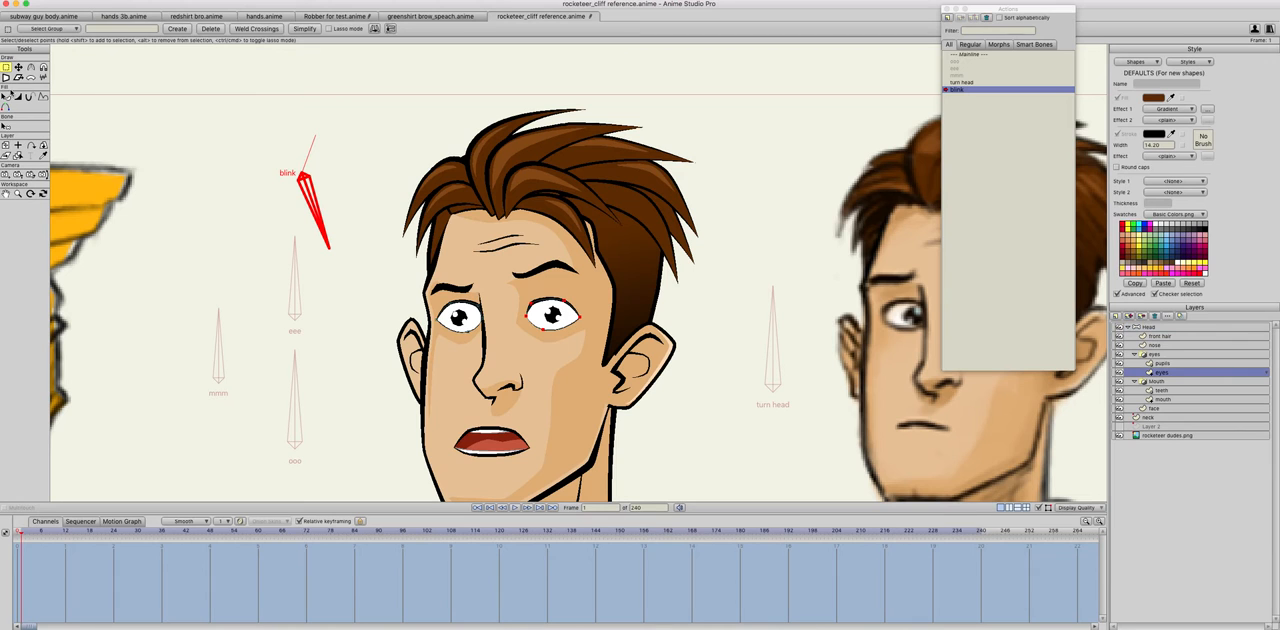
click(18, 67)
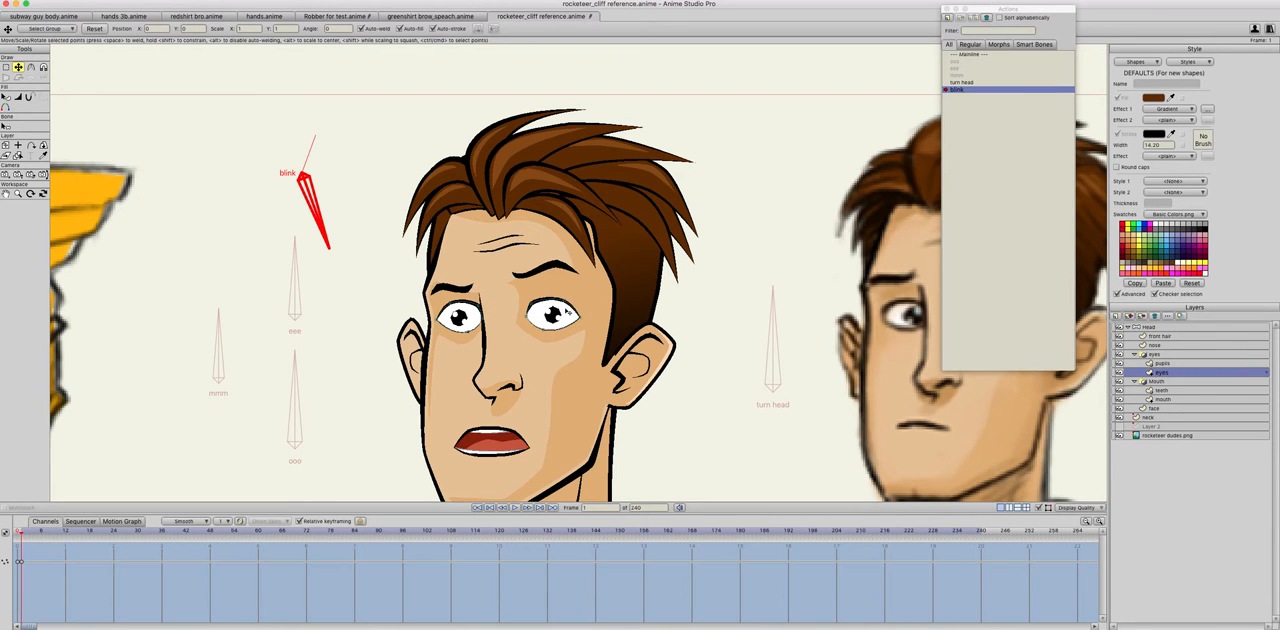
scroll(552, 302, up, 5)
scroll(548, 370, up, 5)
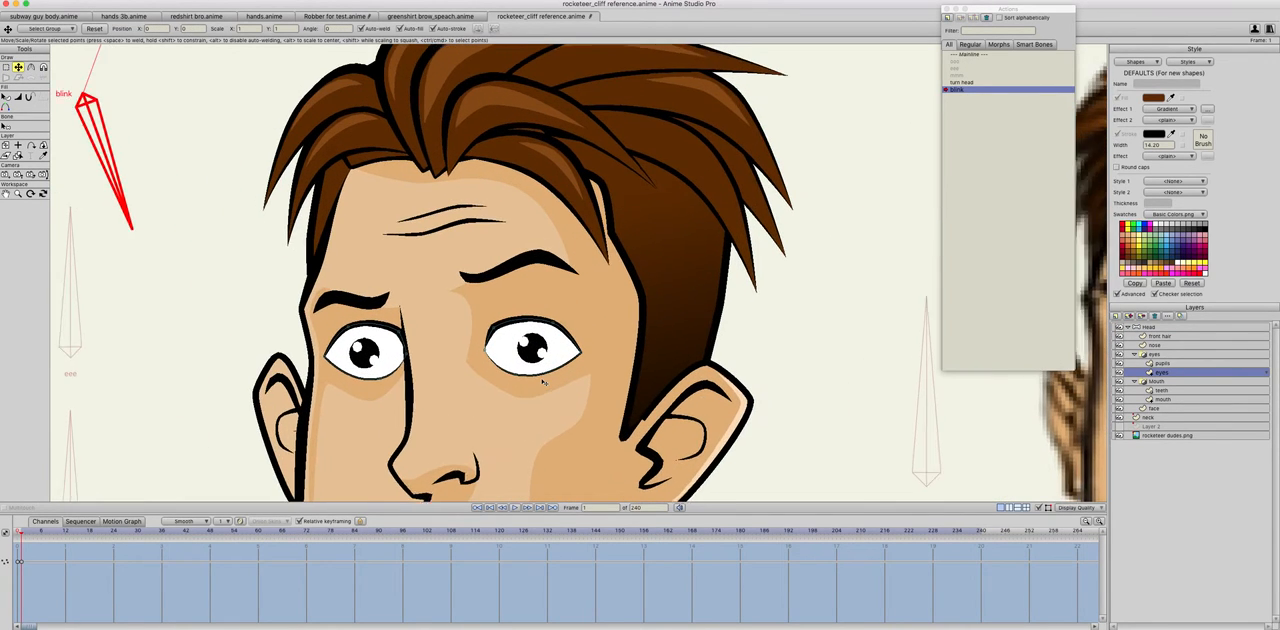
Step: Try to close the larger eye by moving its upper lid points straight down together, and undo the move
click(508, 332)
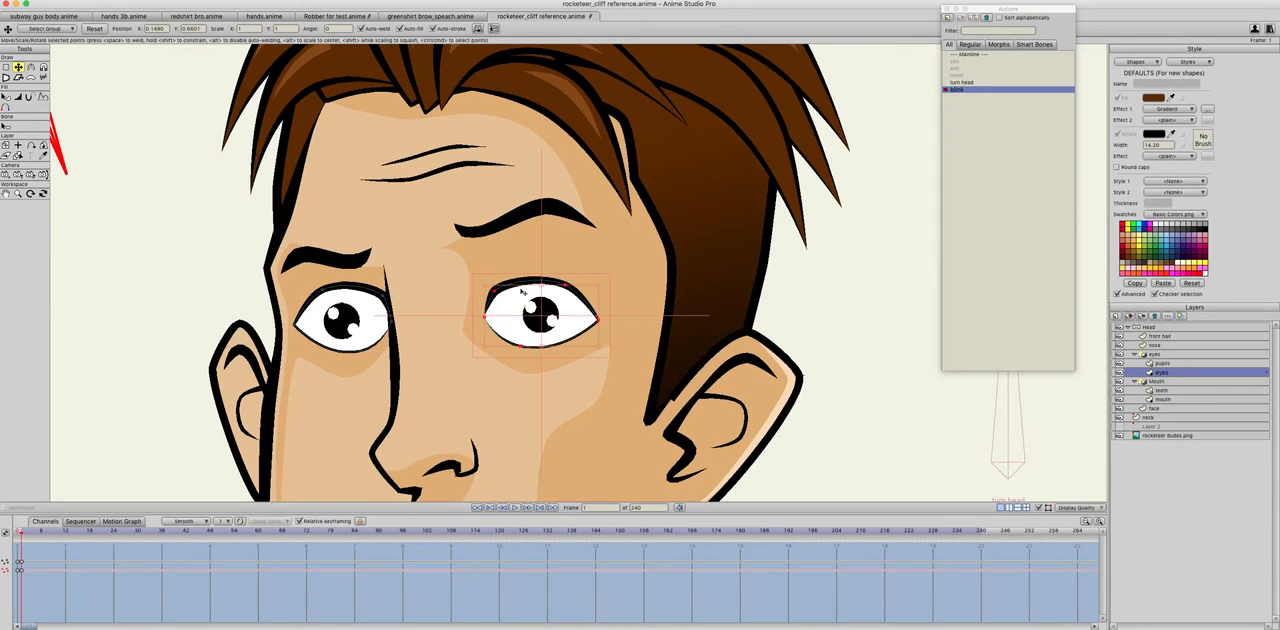
drag(542, 288, 542, 344)
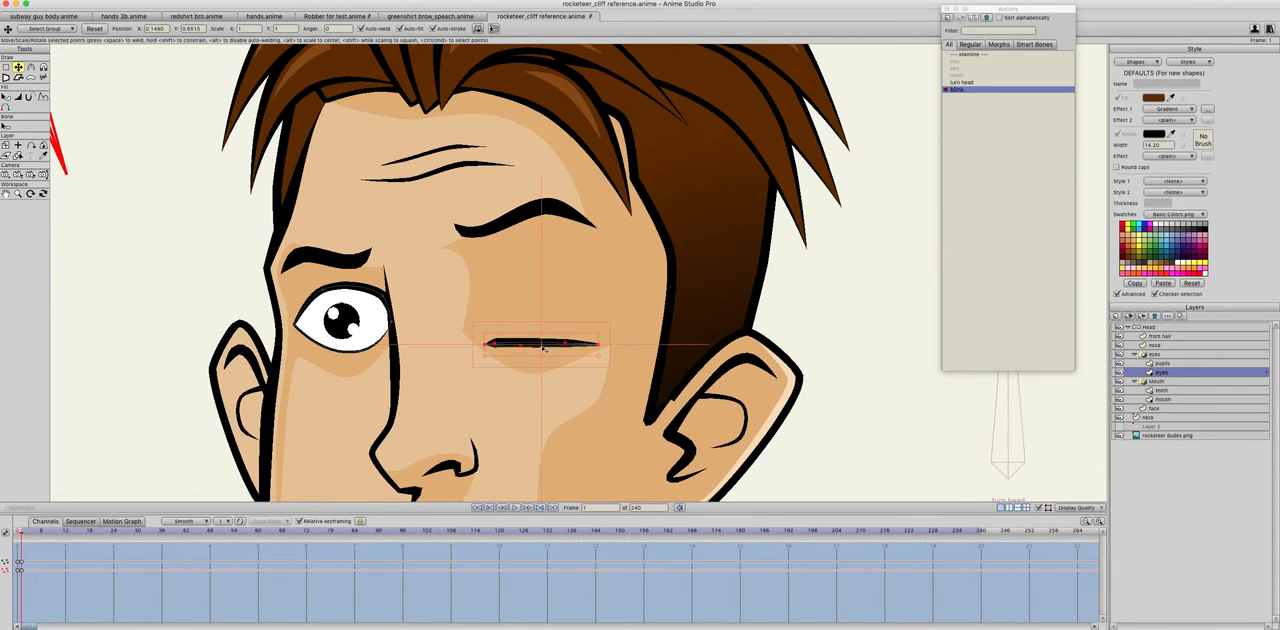
key(ctrl+z)
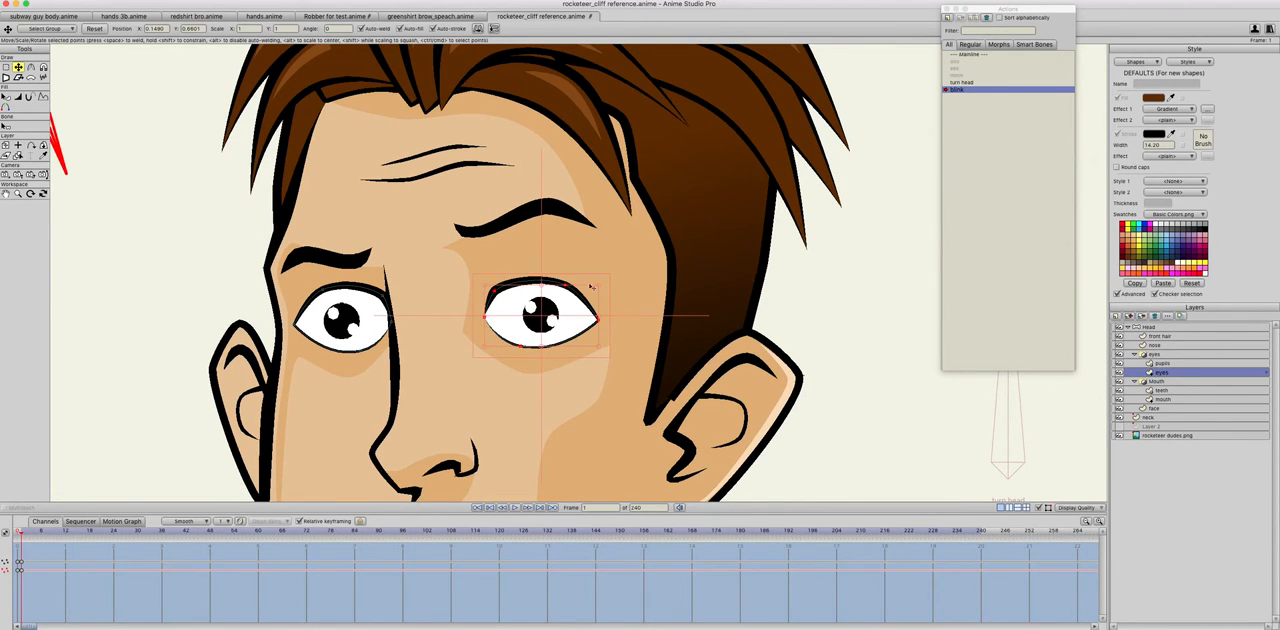
Step: Close both eyes by moving the lid points individually until the upper and lower lids meet in a slightly curved line
click(566, 287)
click(494, 291)
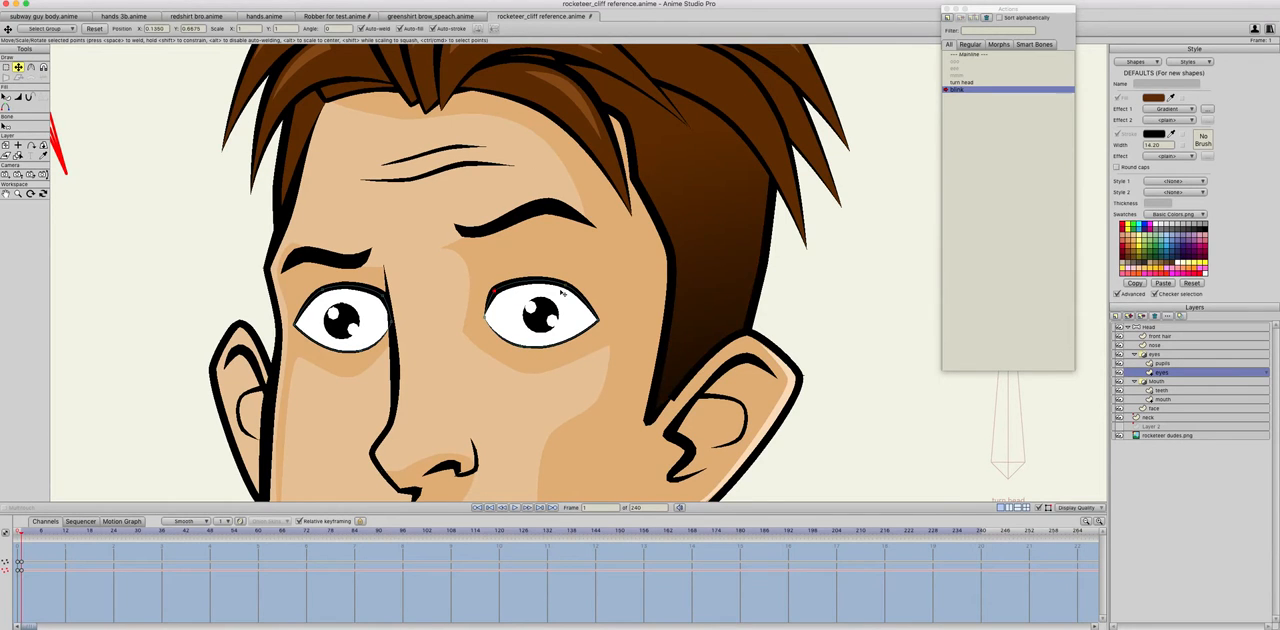
drag(497, 292, 504, 320)
mouse_move(566, 287)
mouse_down()
mouse_move(566, 328)
mouse_move(498, 323)
mouse_move(531, 329)
mouse_up()
mouse_move(325, 292)
mouse_down()
mouse_move(327, 322)
mouse_move(375, 324)
mouse_move(334, 334)
mouse_move(351, 337)
mouse_up()
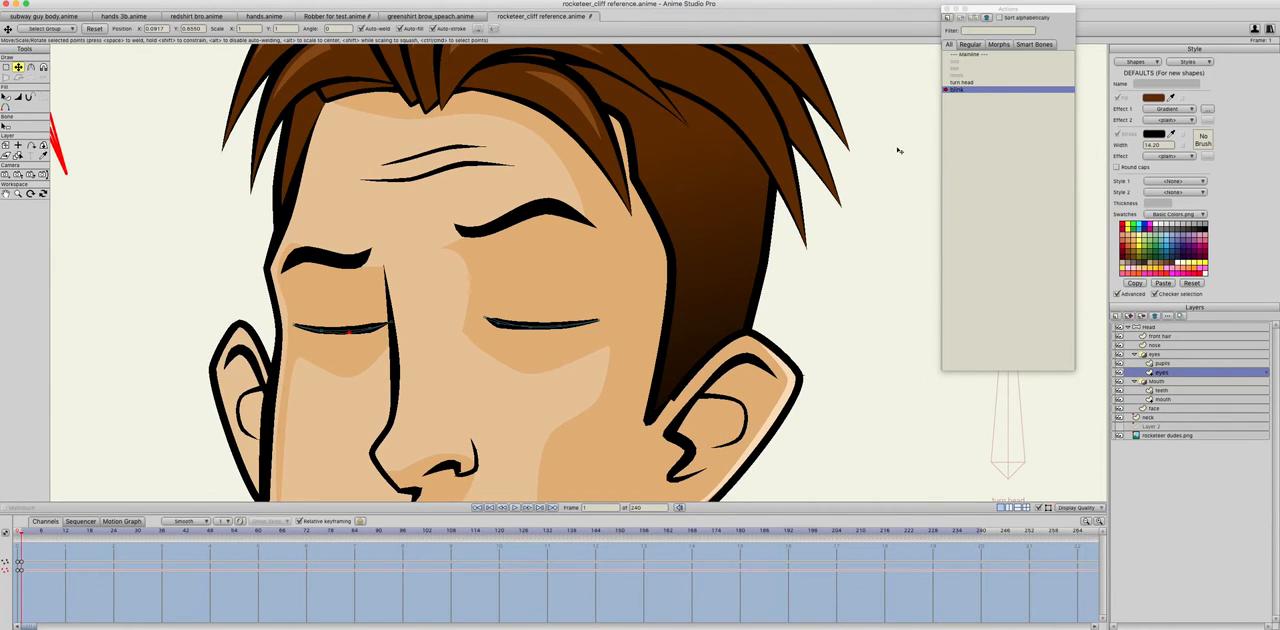
Step: Switch to the mainline and rotate the blink bone to check the blink motion
double_click(963, 54)
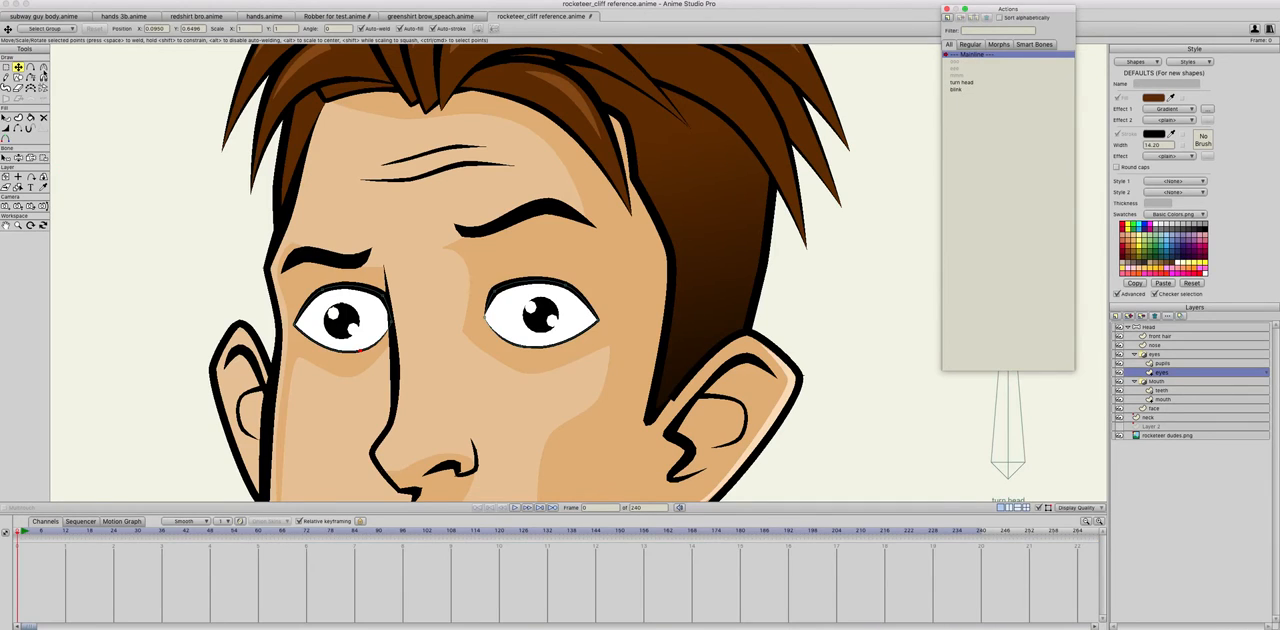
scroll(106, 147, down, 5)
scroll(92, 141, up, 1)
key(z)
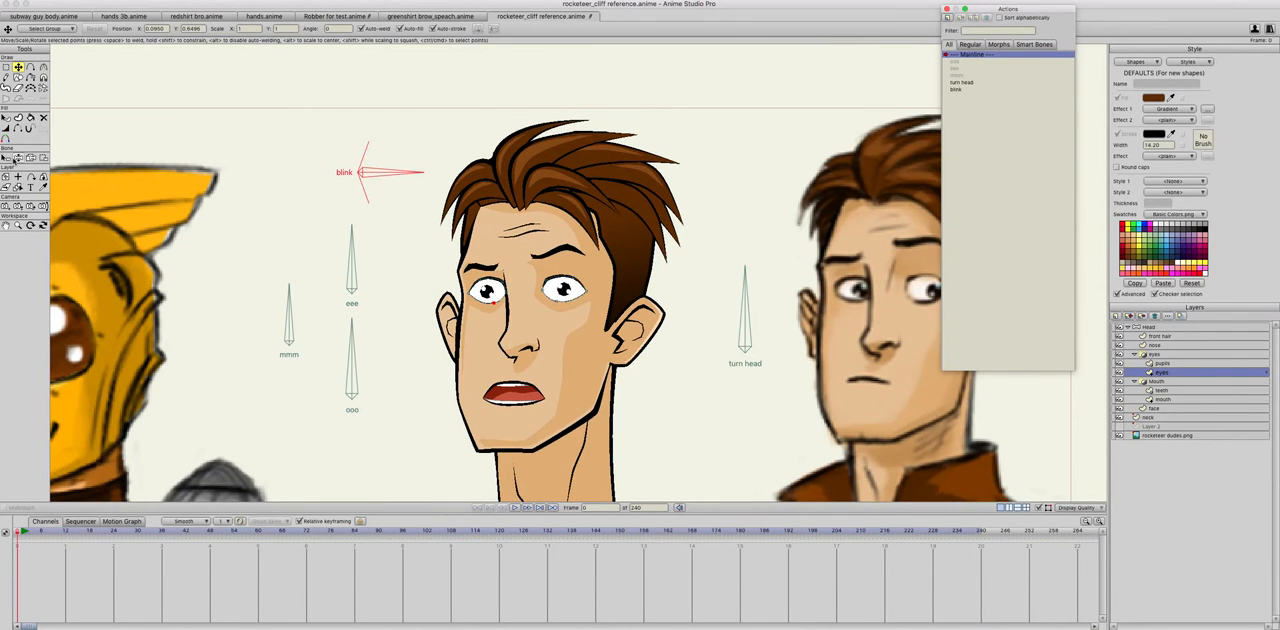
drag(383, 178, 388, 122)
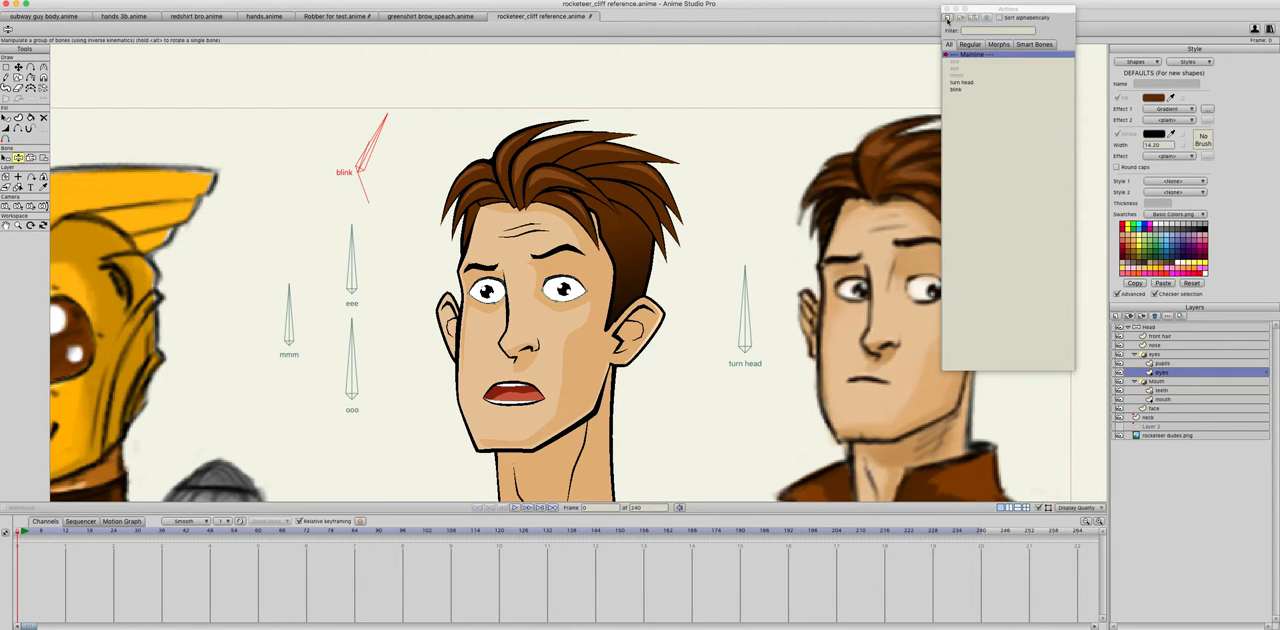
Step: Try to add a second action named blink 2 with the eyes layer selected
click(947, 18)
text(blink 2)
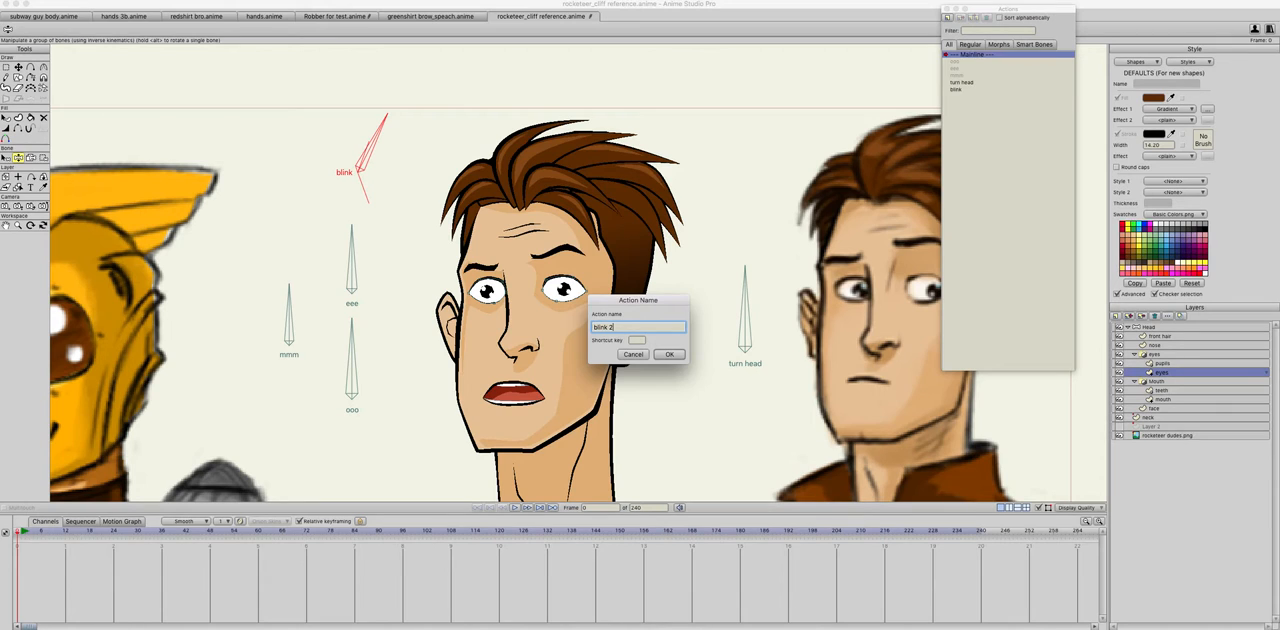
key(Return)
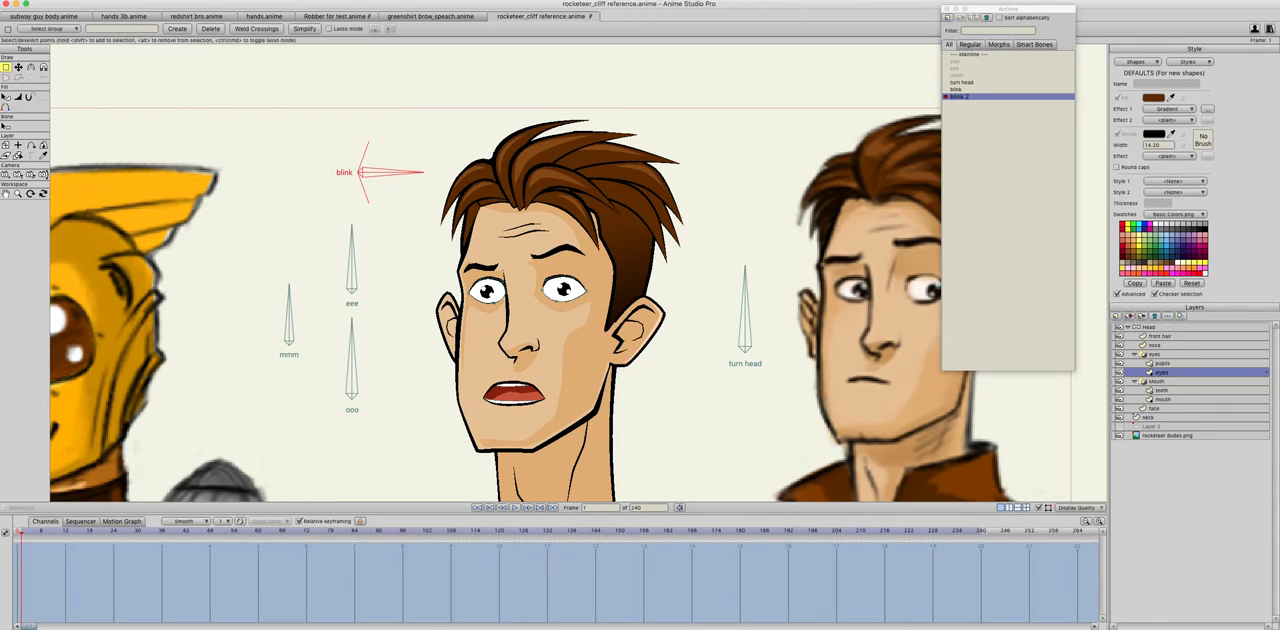
click(1151, 375)
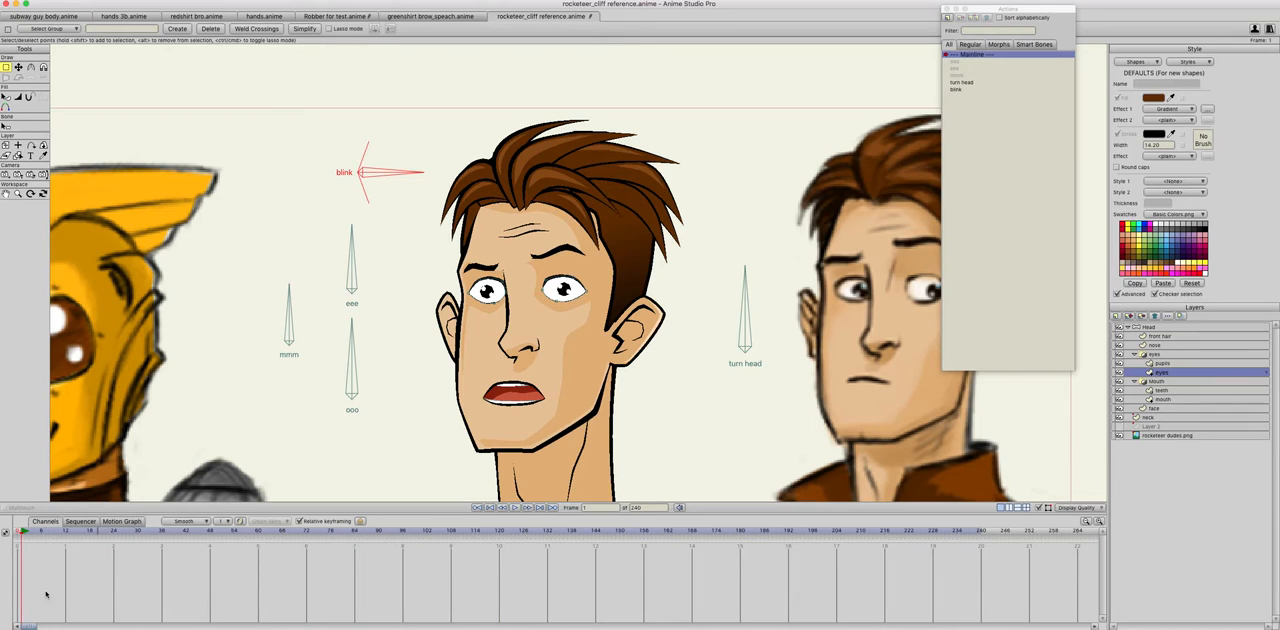
Step: Create an action named blink 2 on the head layer from frame 0 and rotate the blink bone up to 70 degrees
click(22, 532)
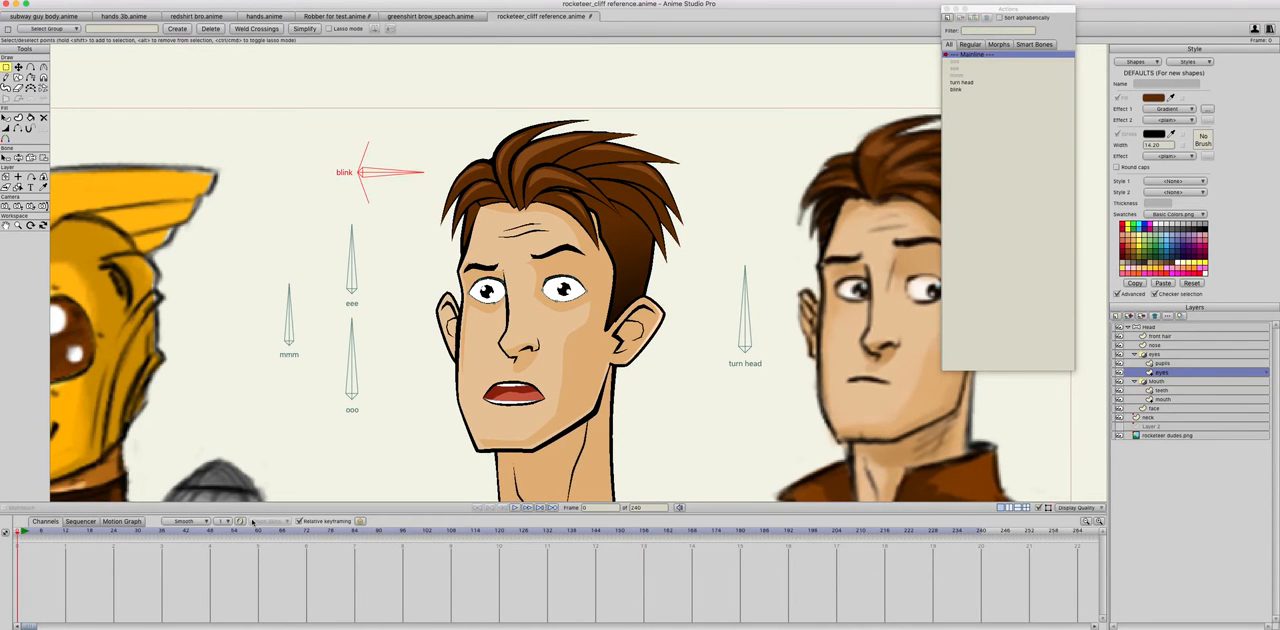
click(1152, 329)
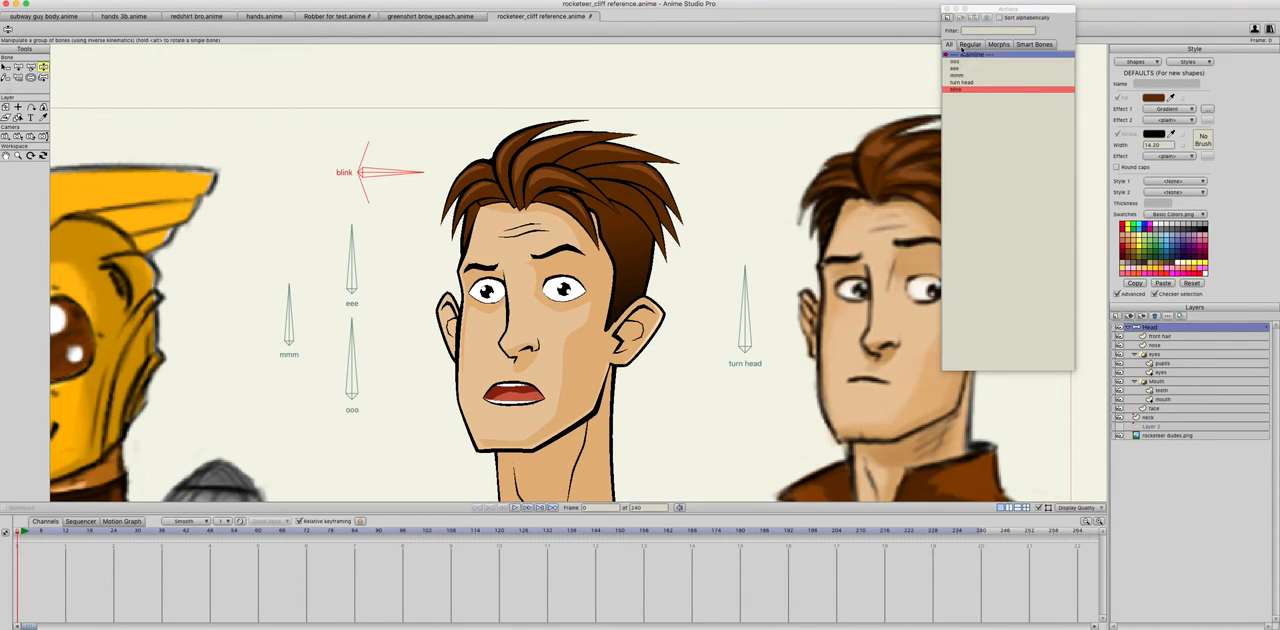
click(951, 18)
text(blink 2)
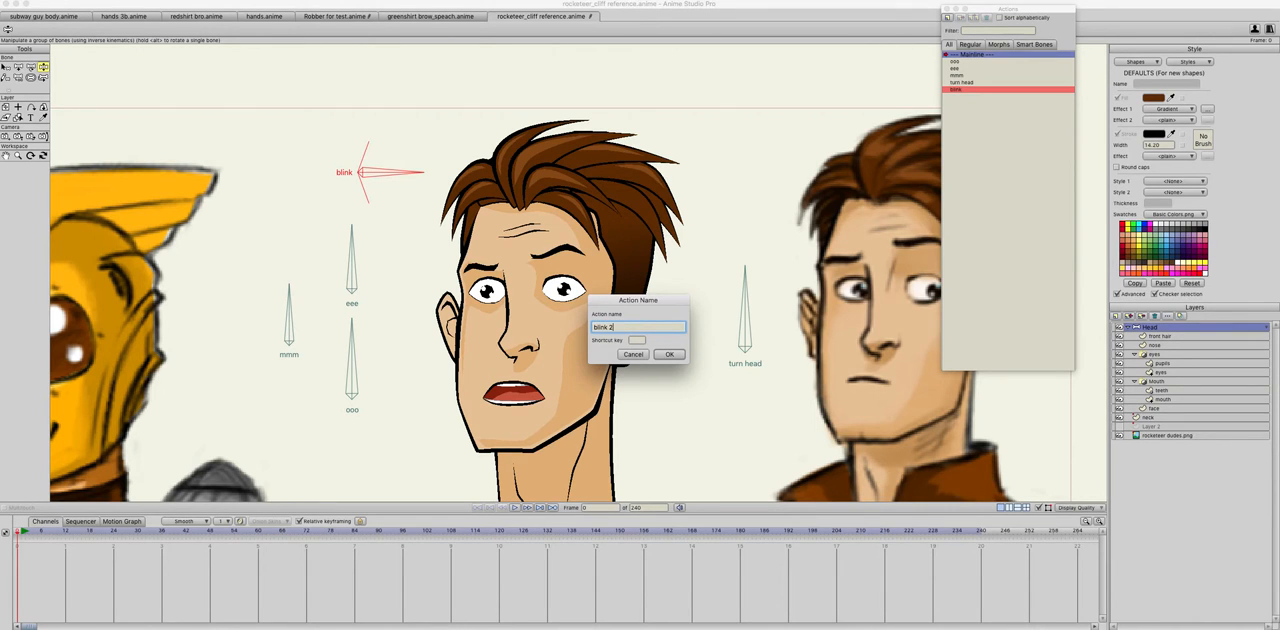
key(Return)
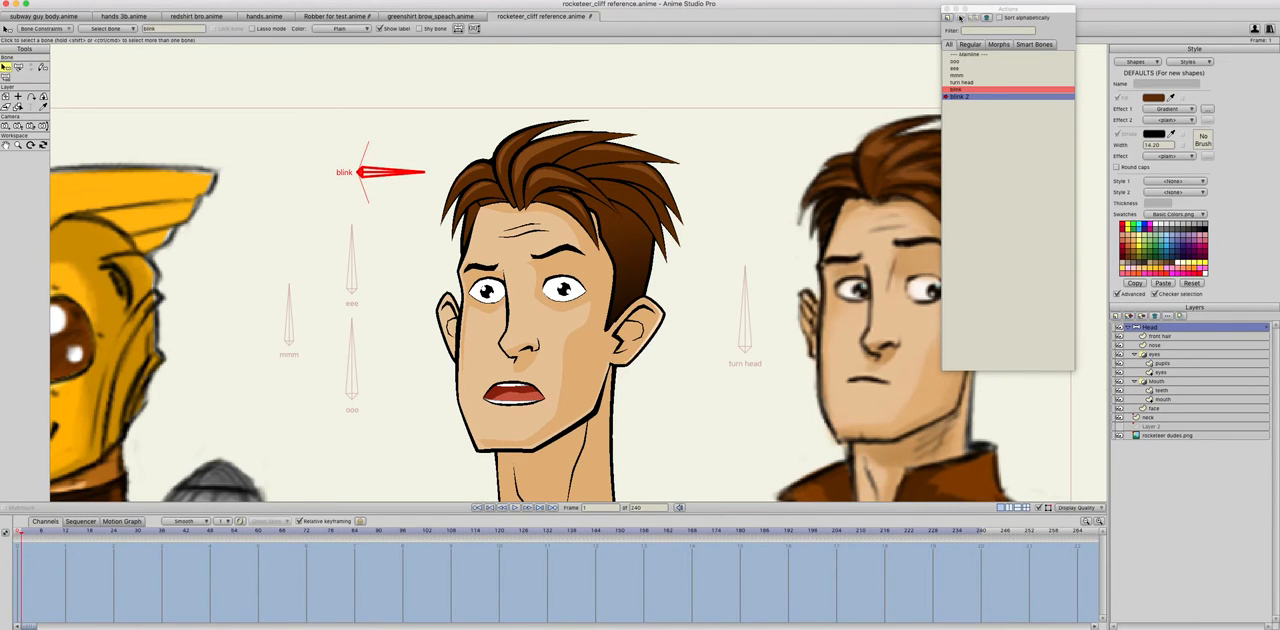
click(18, 66)
drag(415, 172, 343, 119)
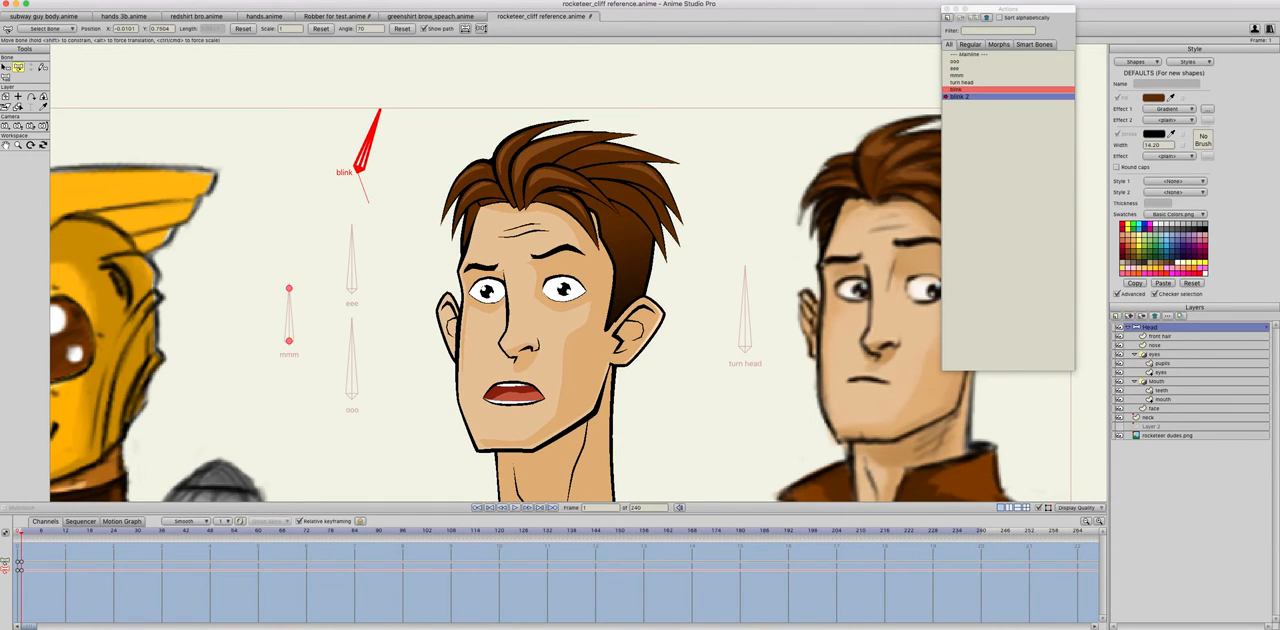
Step: Open both eyes wider in the blink 2 action by moving the upper and lower lid points of the eyes layer outward
click(1172, 372)
key(t)
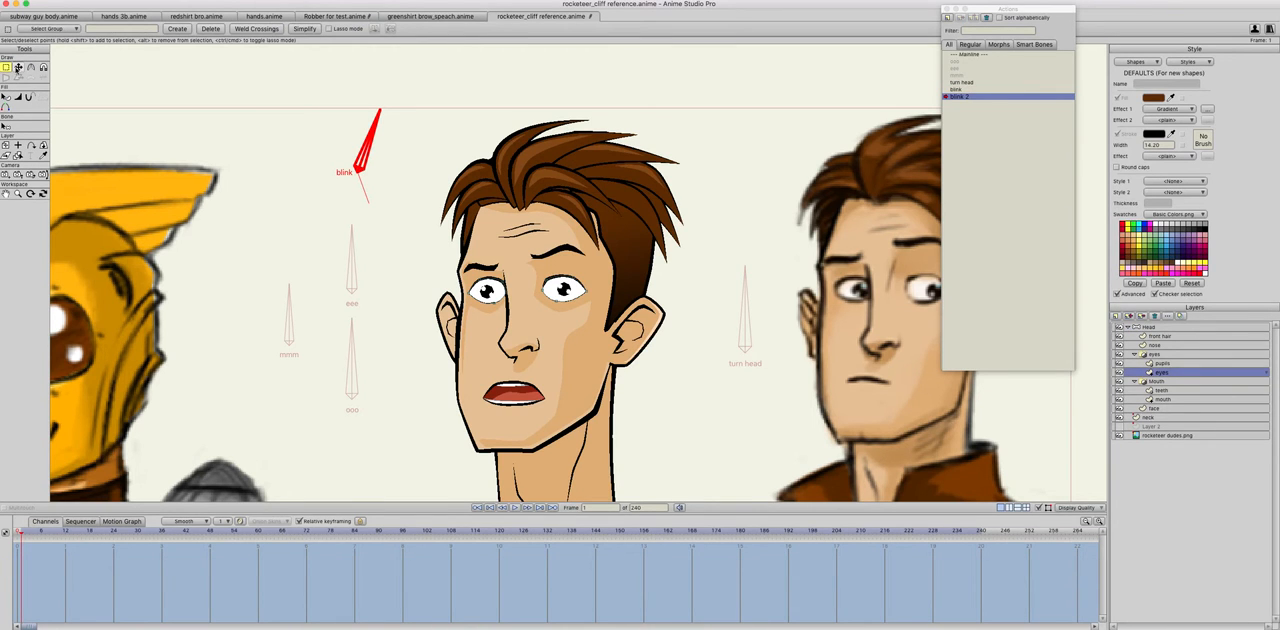
drag(486, 281, 547, 275)
click(562, 304)
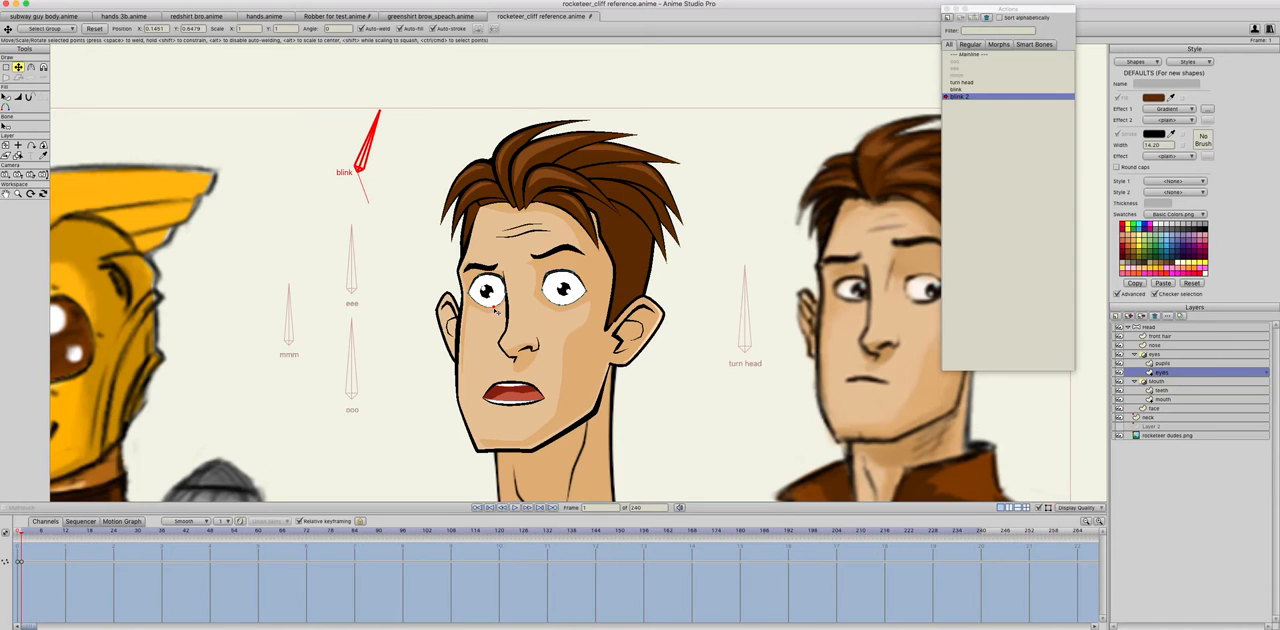
click(556, 275)
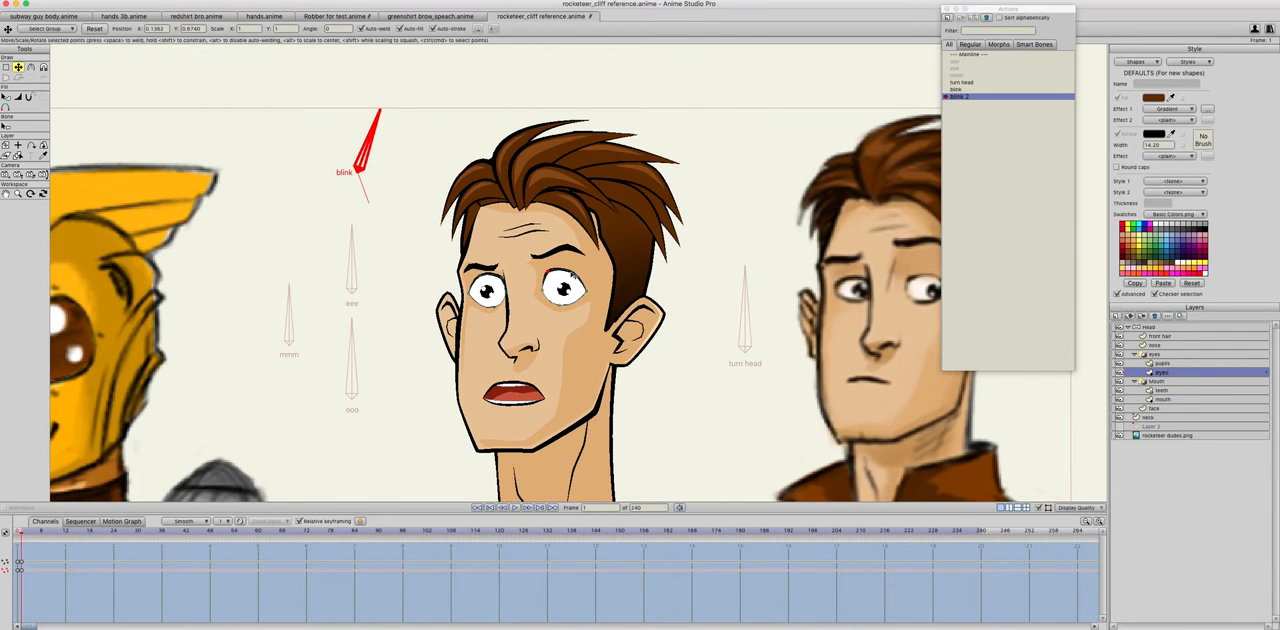
click(481, 278)
click(503, 282)
click(506, 289)
Step: Return to the mainline and rotate the blink bone upward to check the wide-open eyes
double_click(994, 55)
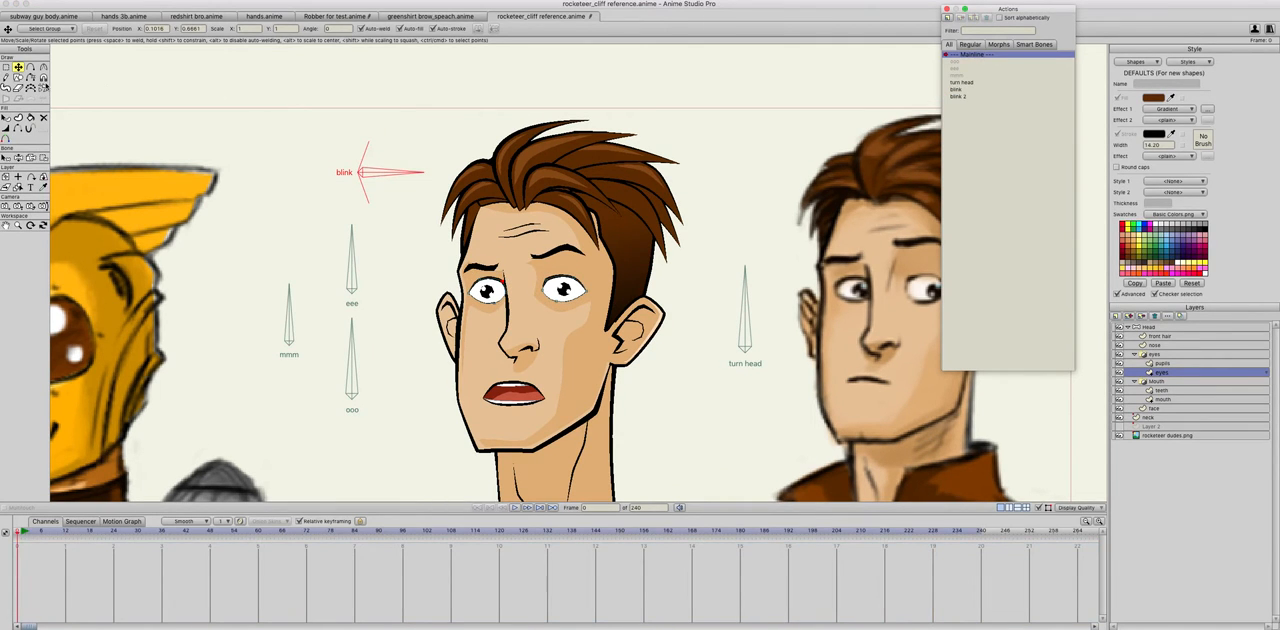
click(19, 158)
drag(400, 184, 360, 190)
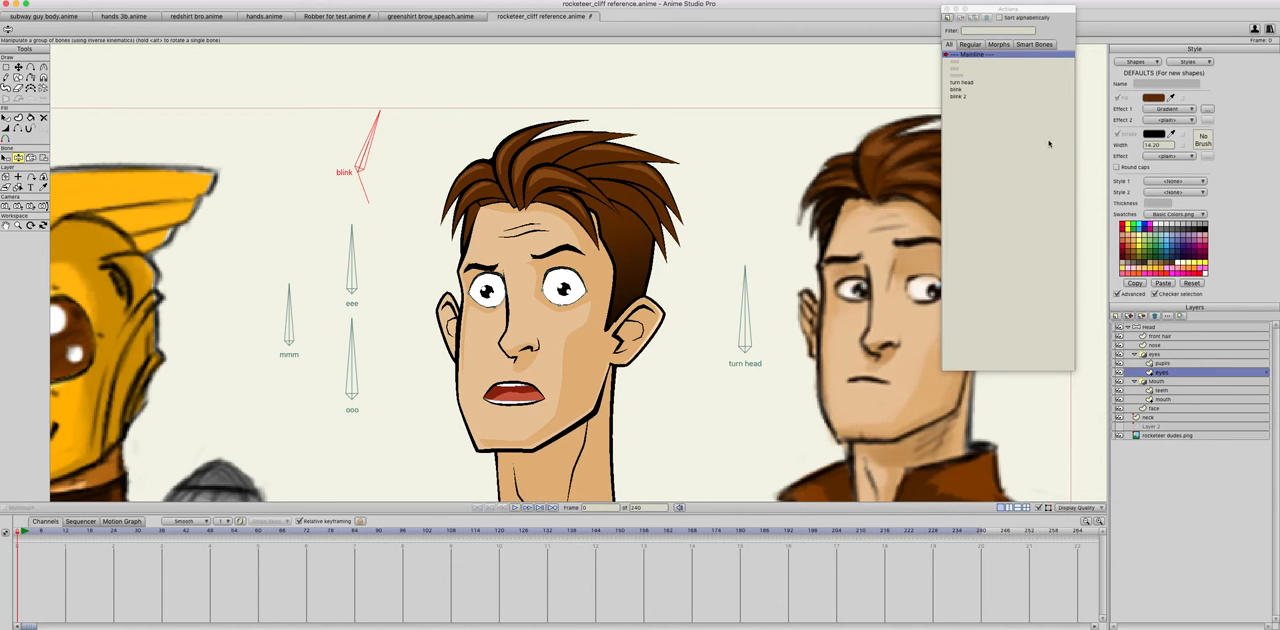
Step: Add a vertical bone and a horizontal bone to the head layer, between the blink bone and the rocketeer helmet
click(1150, 327)
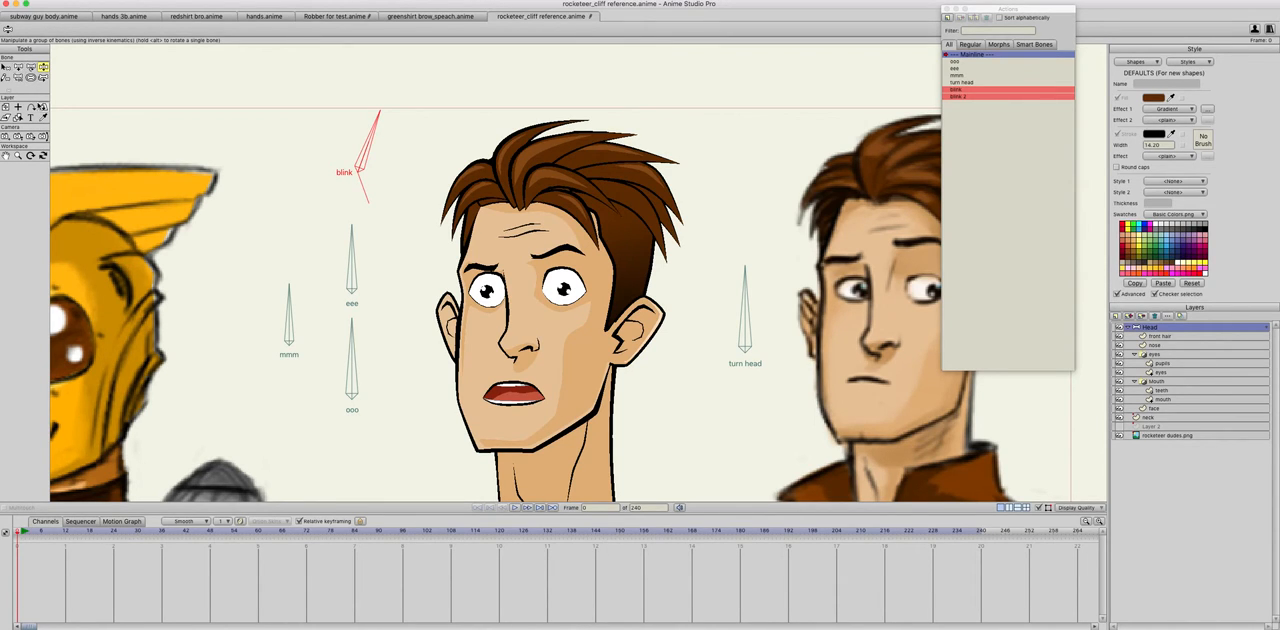
click(18, 66)
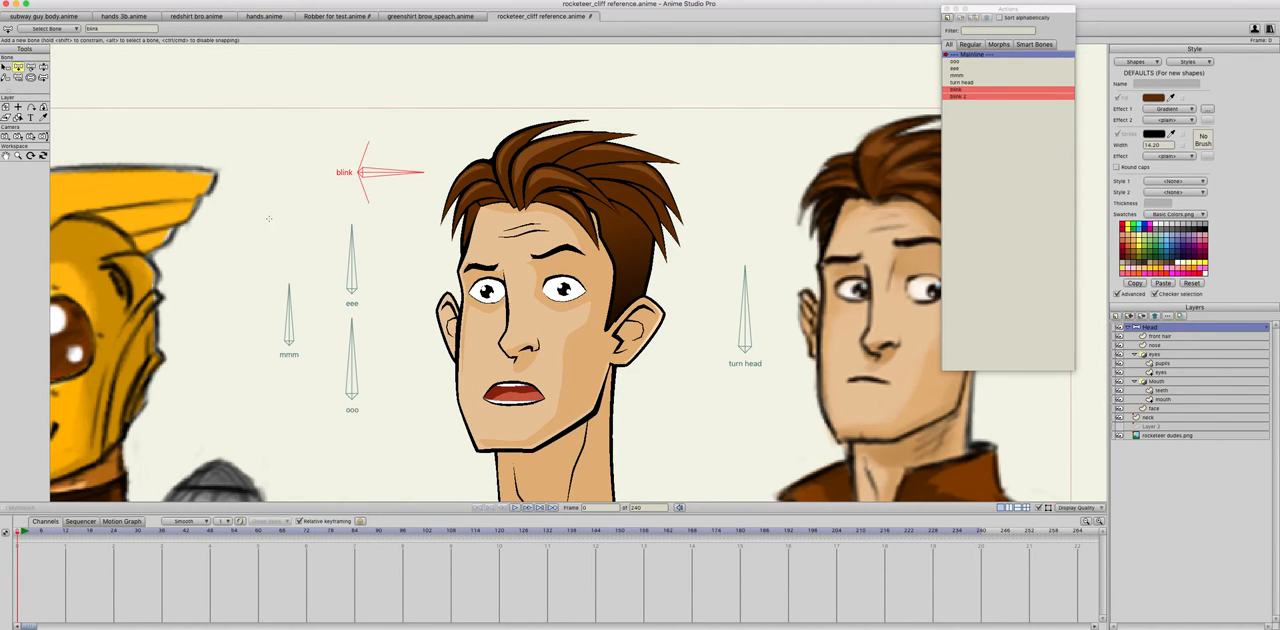
drag(273, 205, 273, 153)
drag(281, 228, 335, 228)
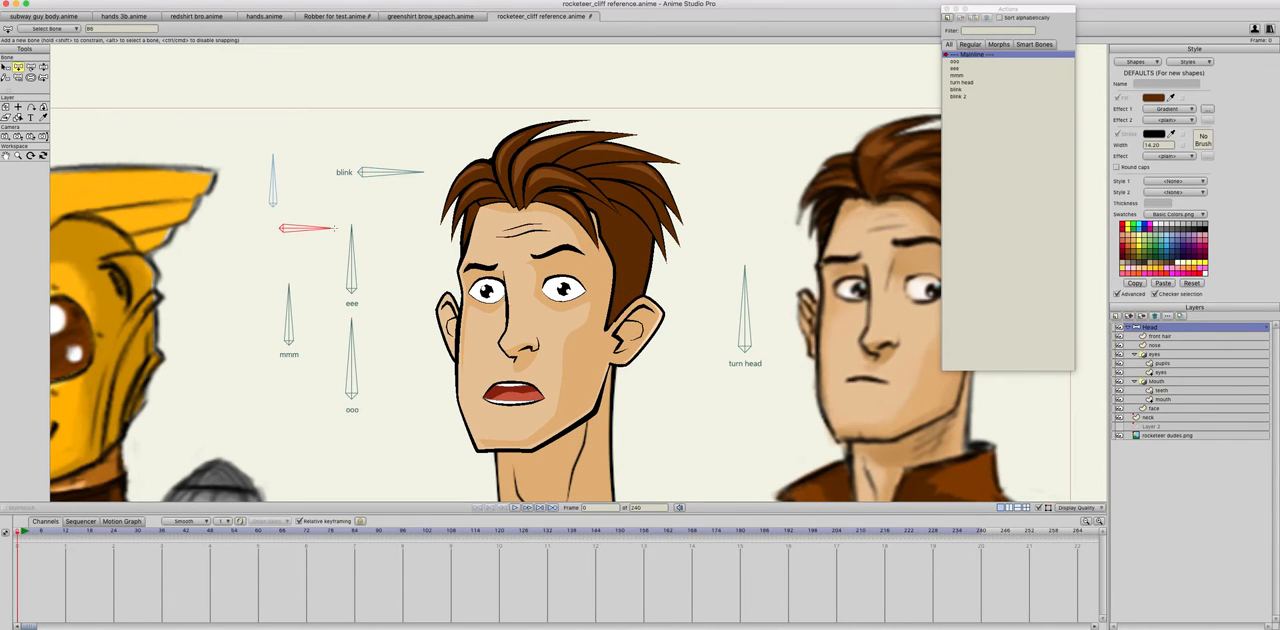
Step: Name the new vertical bone eyes lr and the new horizontal bone eyes ud
click(6, 66)
click(273, 184)
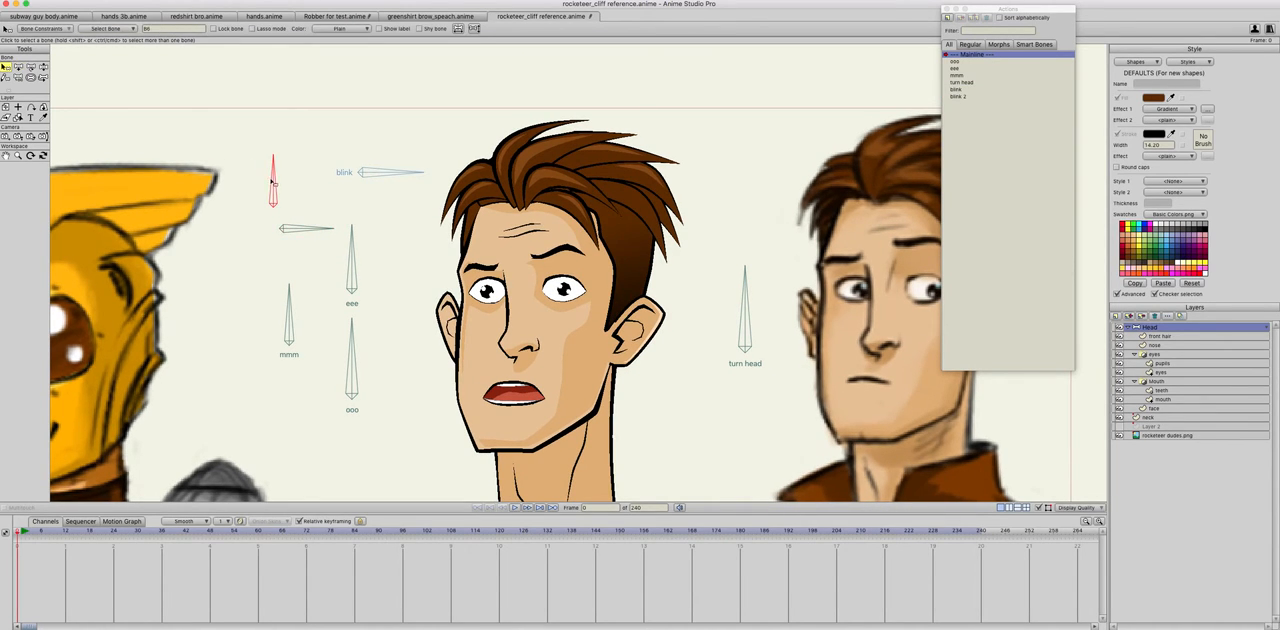
click(146, 28)
text(eyes rl)
key(Return)
click(307, 229)
click(146, 28)
text(yes)
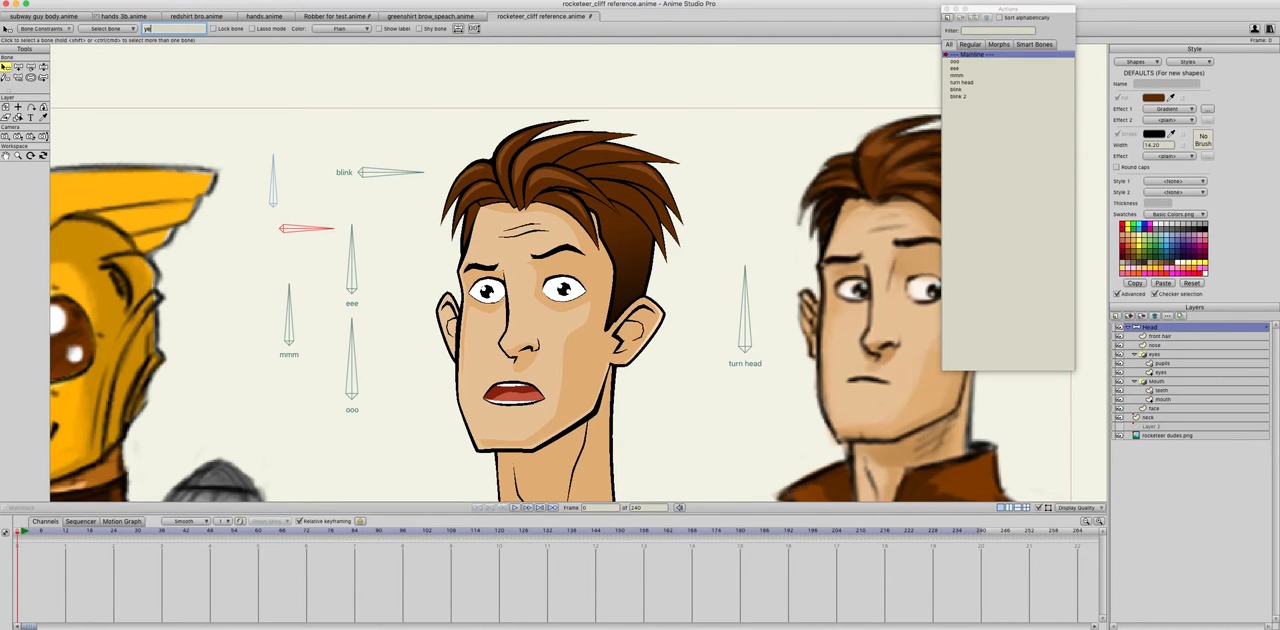
text(es)
key(BackSpace)
key(BackSpace)
key(BackSpace)
text(eys)
key(Return)
Step: Show the name labels of the eyes ud and eyes lr bones
click(420, 28)
click(420, 28)
click(380, 28)
click(269, 183)
click(420, 28)
click(421, 28)
click(380, 28)
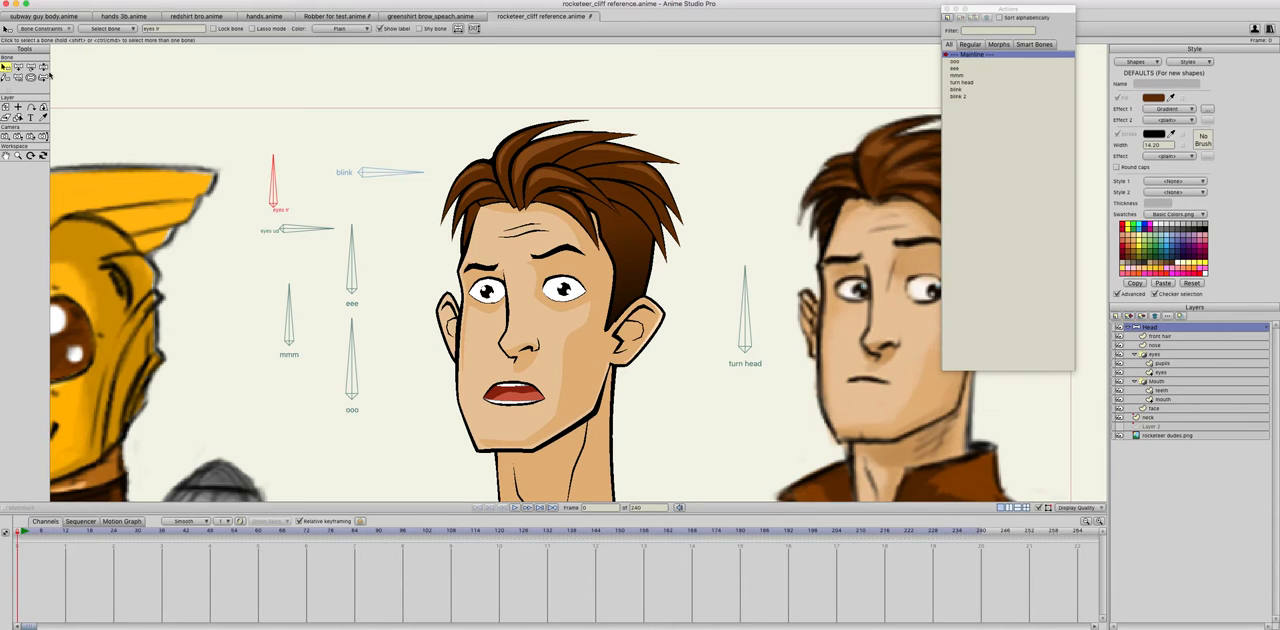
Step: Enable angle constraints from -70 to 70 degrees on the eyes lr and eyes ud bones
click(58, 28)
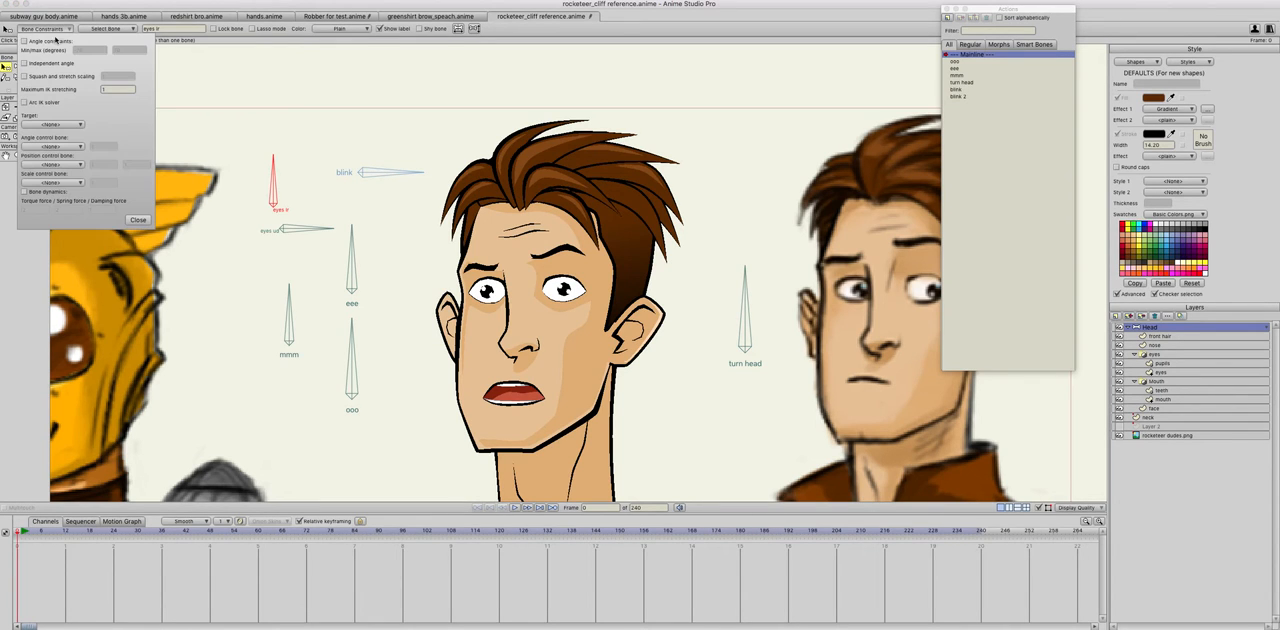
click(291, 231)
click(138, 219)
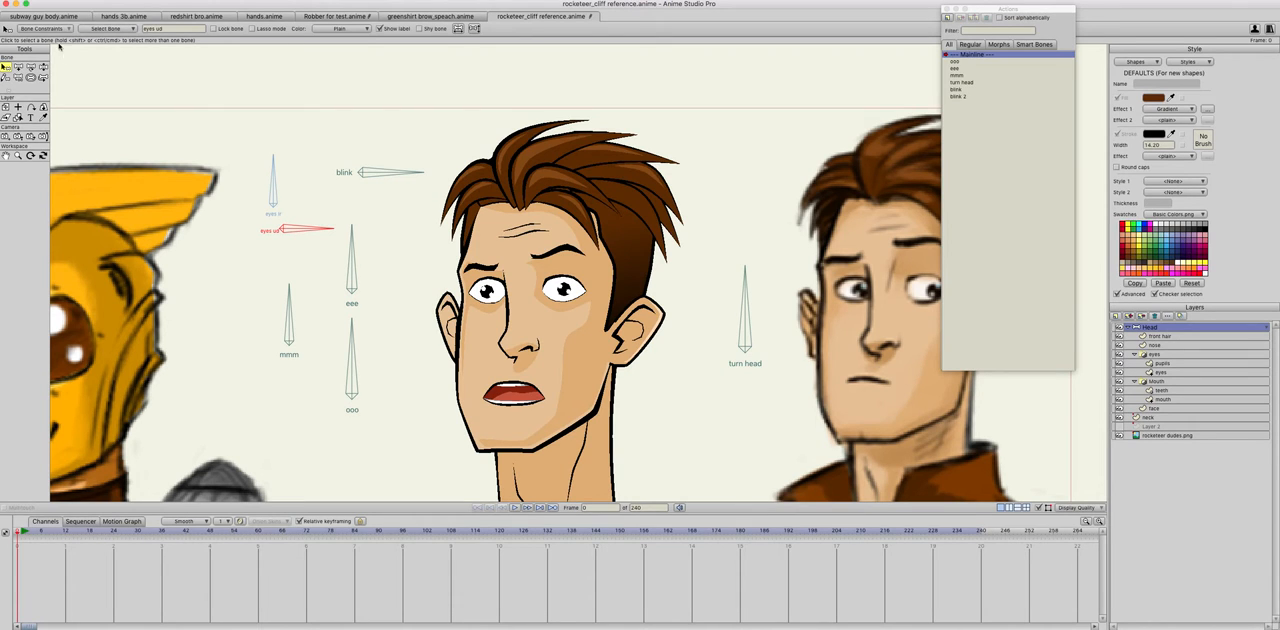
click(58, 28)
click(24, 42)
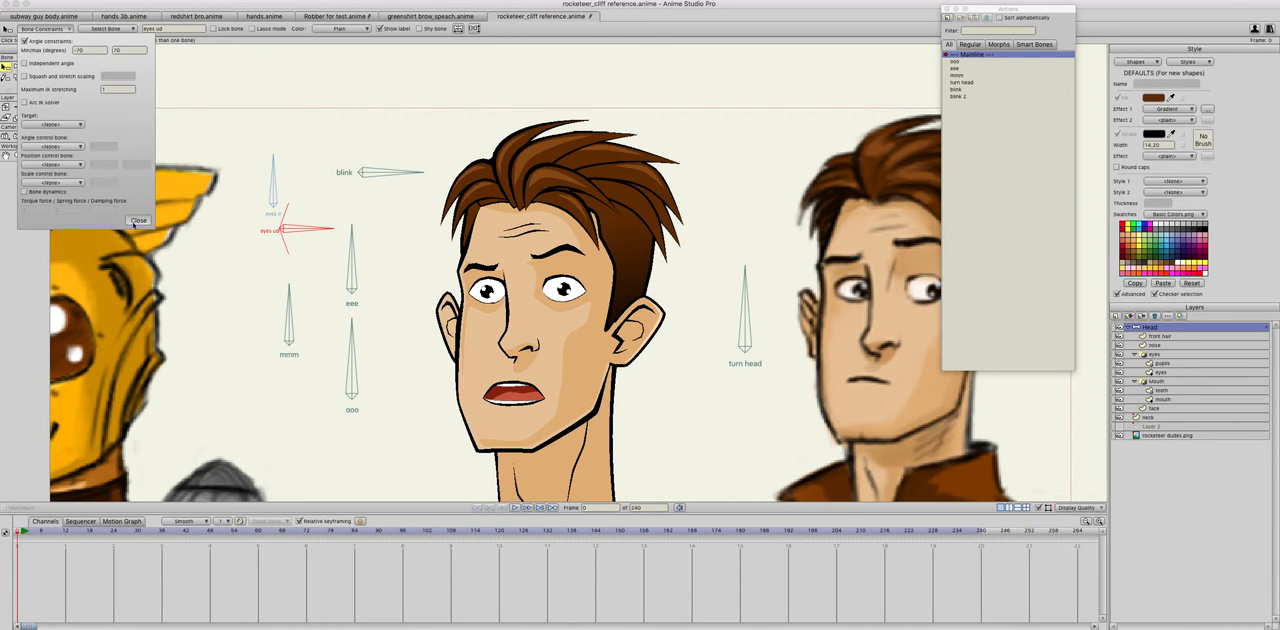
click(138, 219)
click(270, 198)
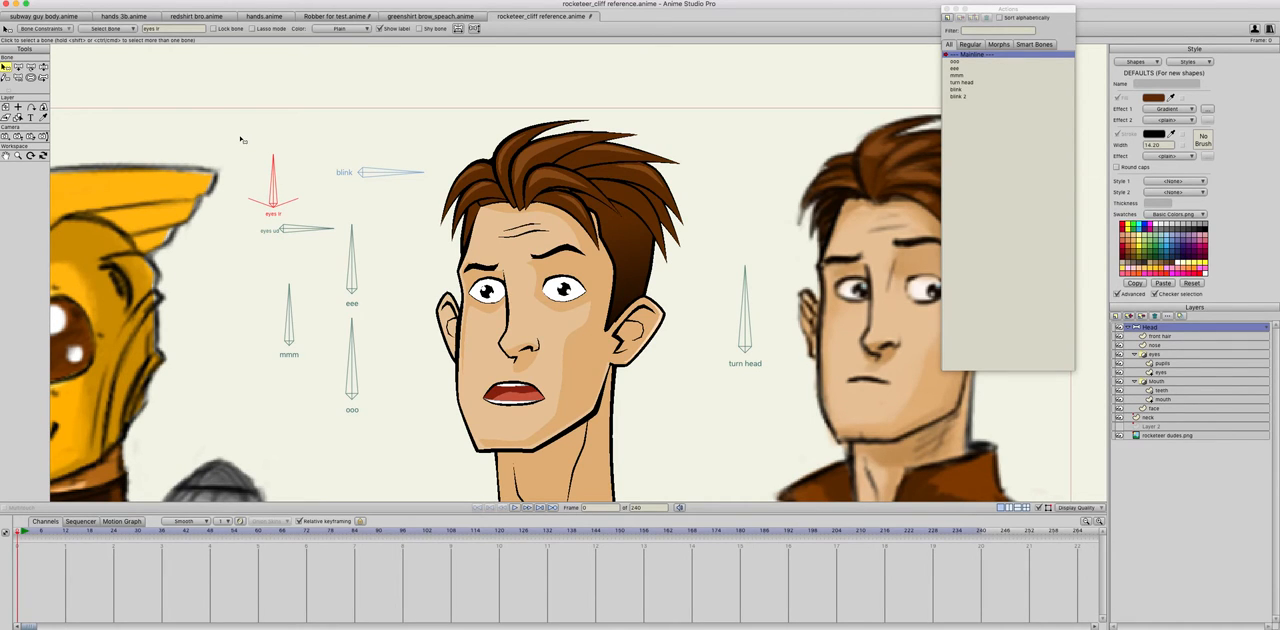
Step: Shift the eyes ud bone slightly down and away from the eyes lr label
click(30, 66)
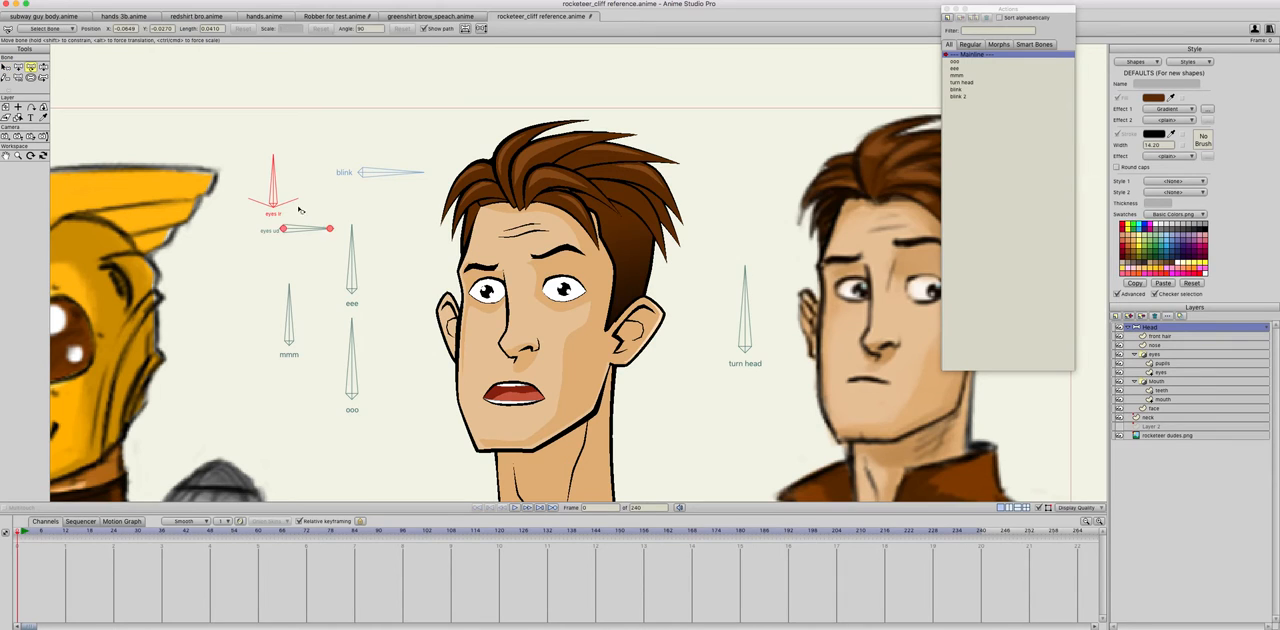
click(283, 230)
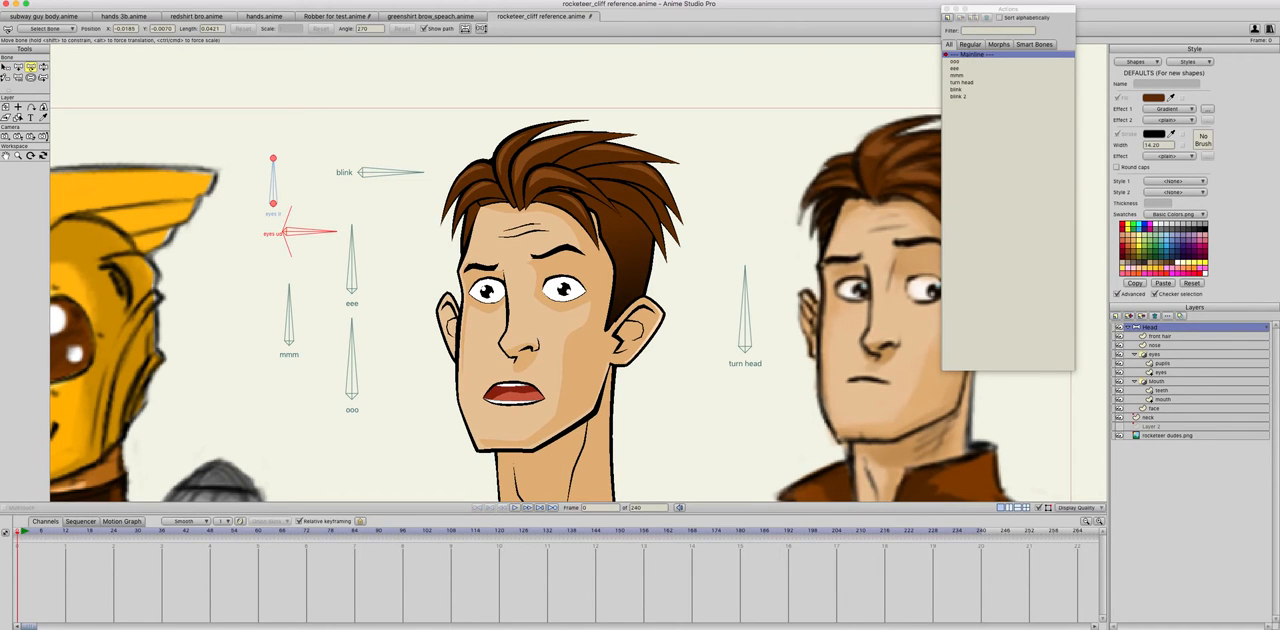
click(5, 66)
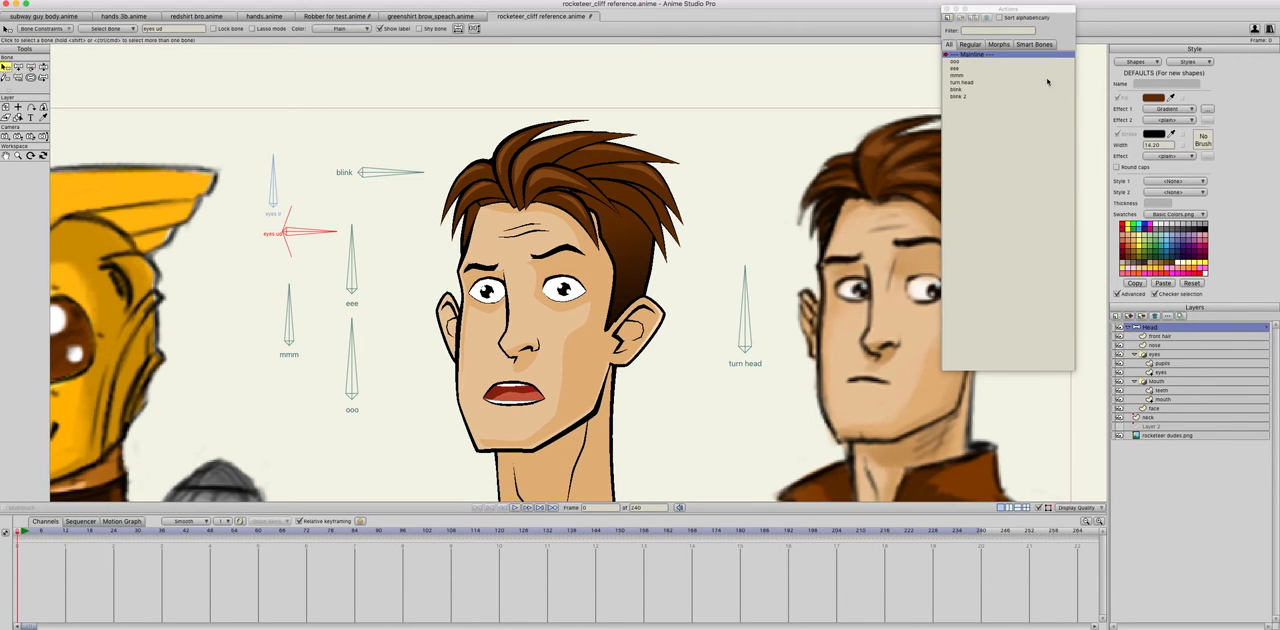
Step: Try to create an eyes lr action and rotate the eyes lr bone in it, and undo both
click(962, 17)
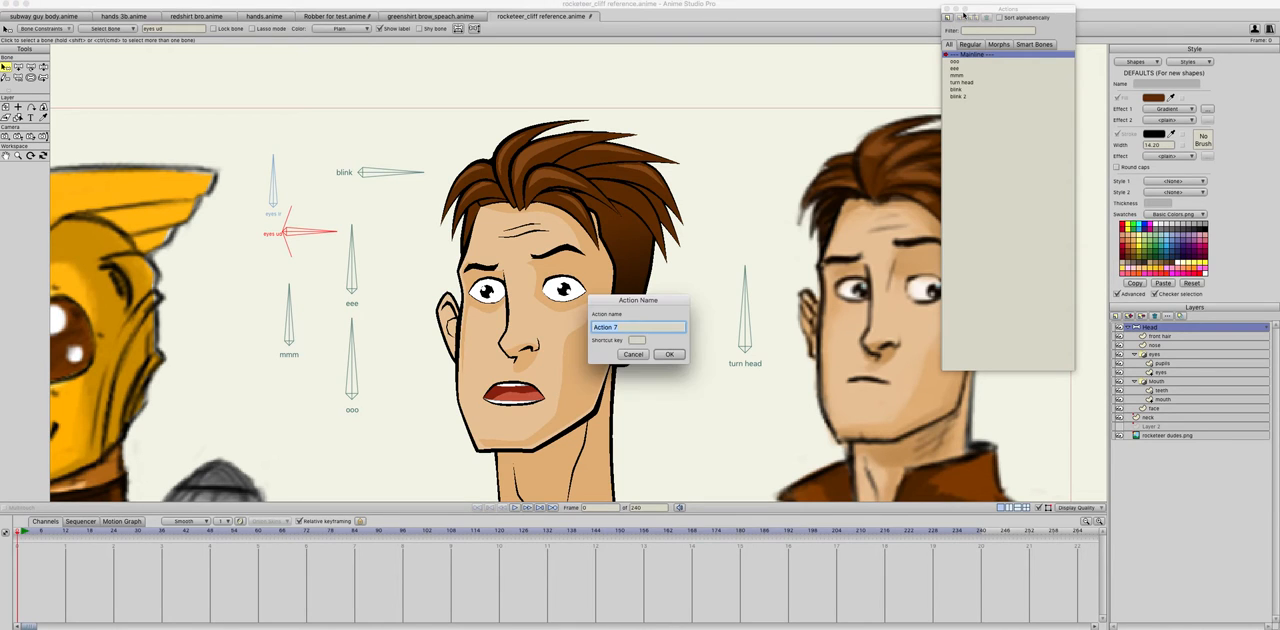
text(eyes lr)
key(Return)
click(18, 66)
drag(273, 180, 316, 222)
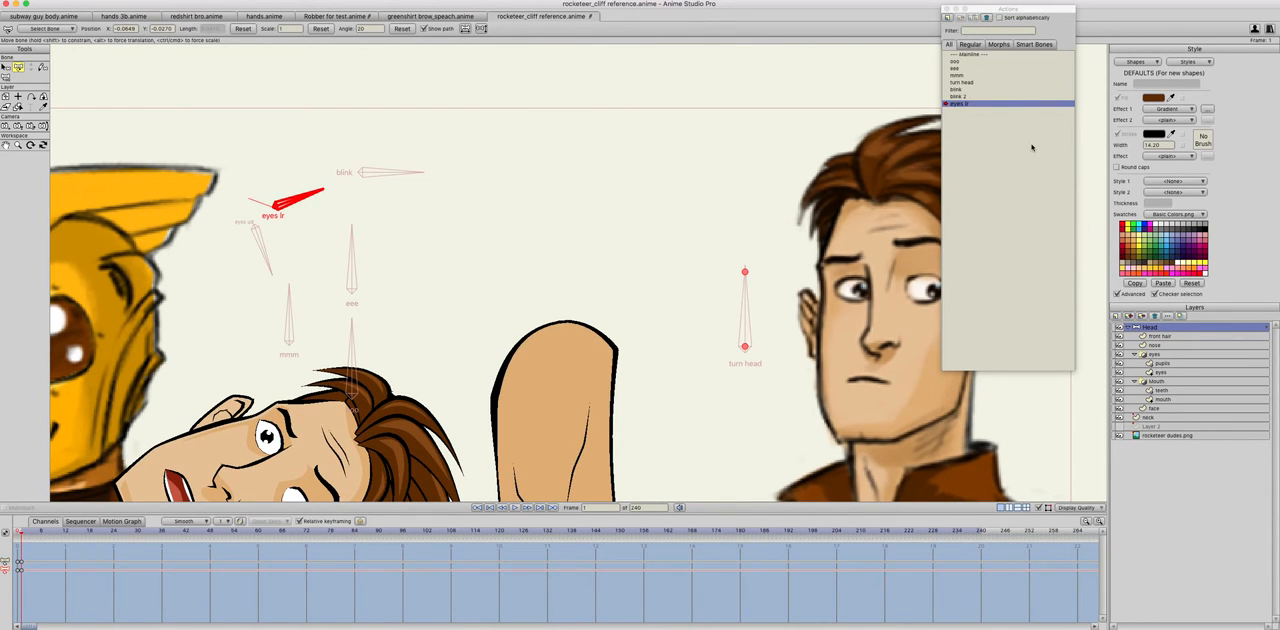
key(super+z)
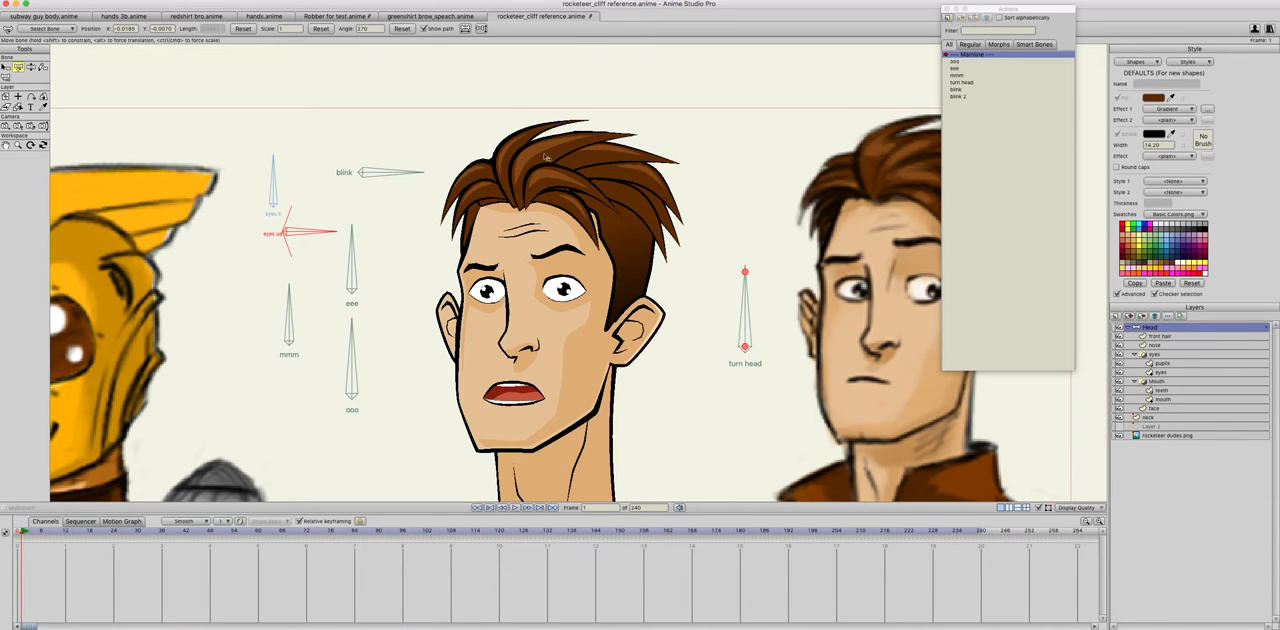
Step: Detach the eyes ud and eyes lr bones from their parent bones at frame 0
click(6, 66)
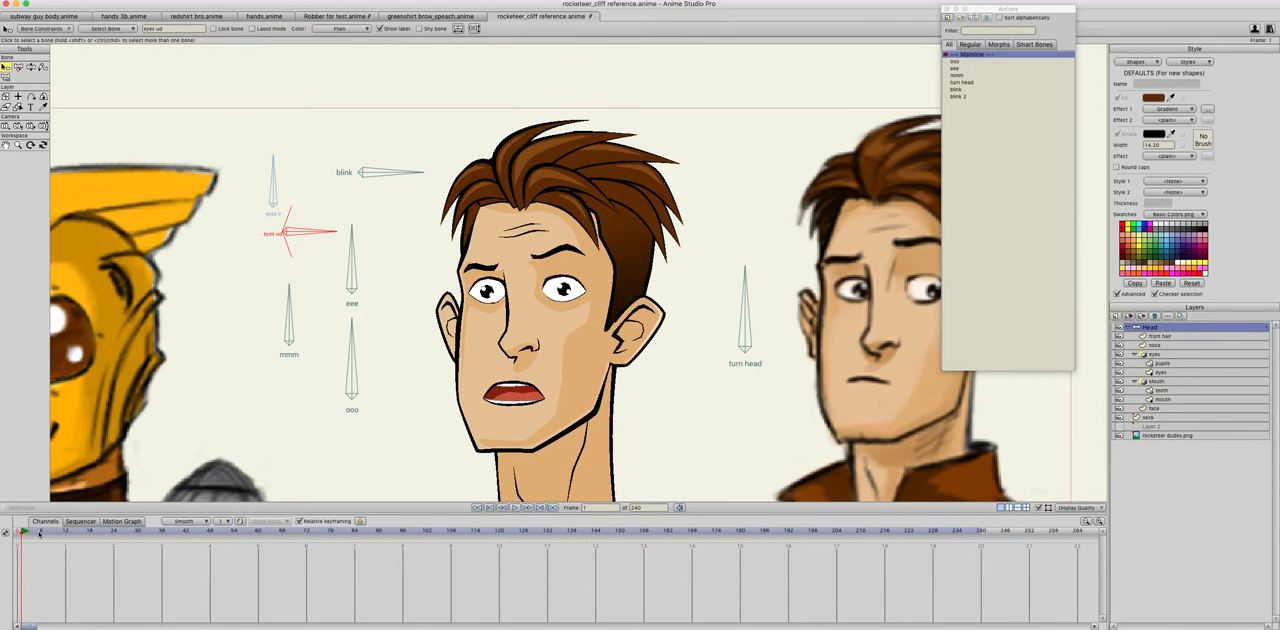
click(30, 77)
drag(268, 205, 28, 352)
drag(293, 233, 4, 390)
click(18, 78)
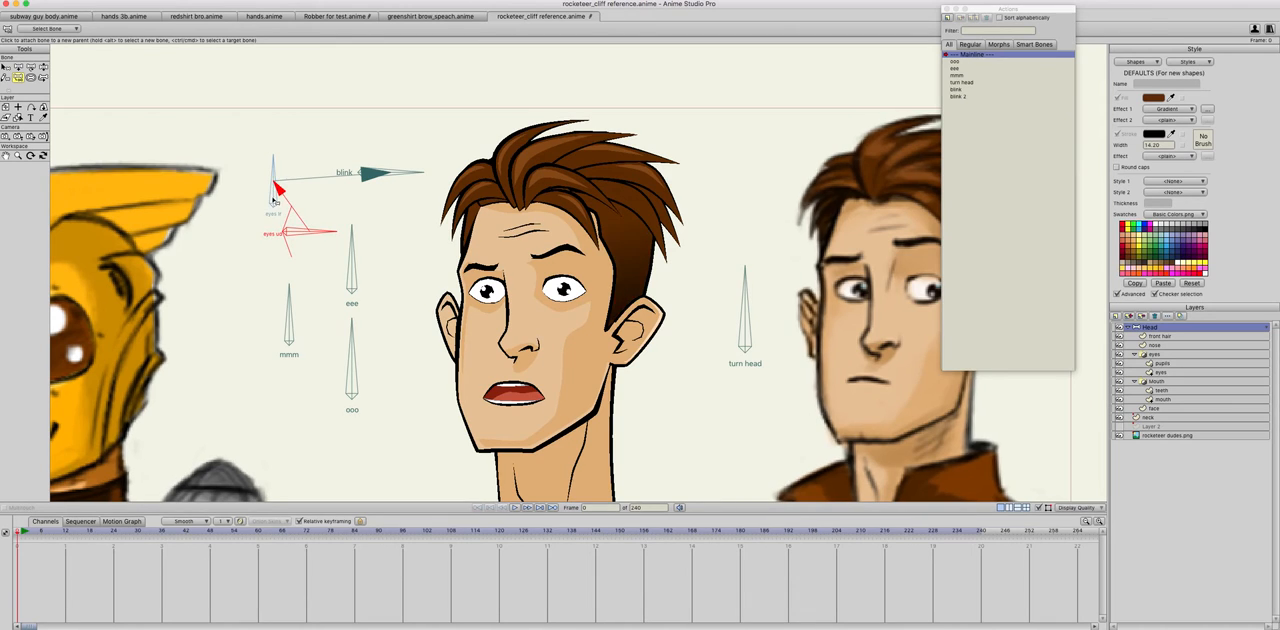
click(248, 251)
alt+click(273, 199)
click(236, 225)
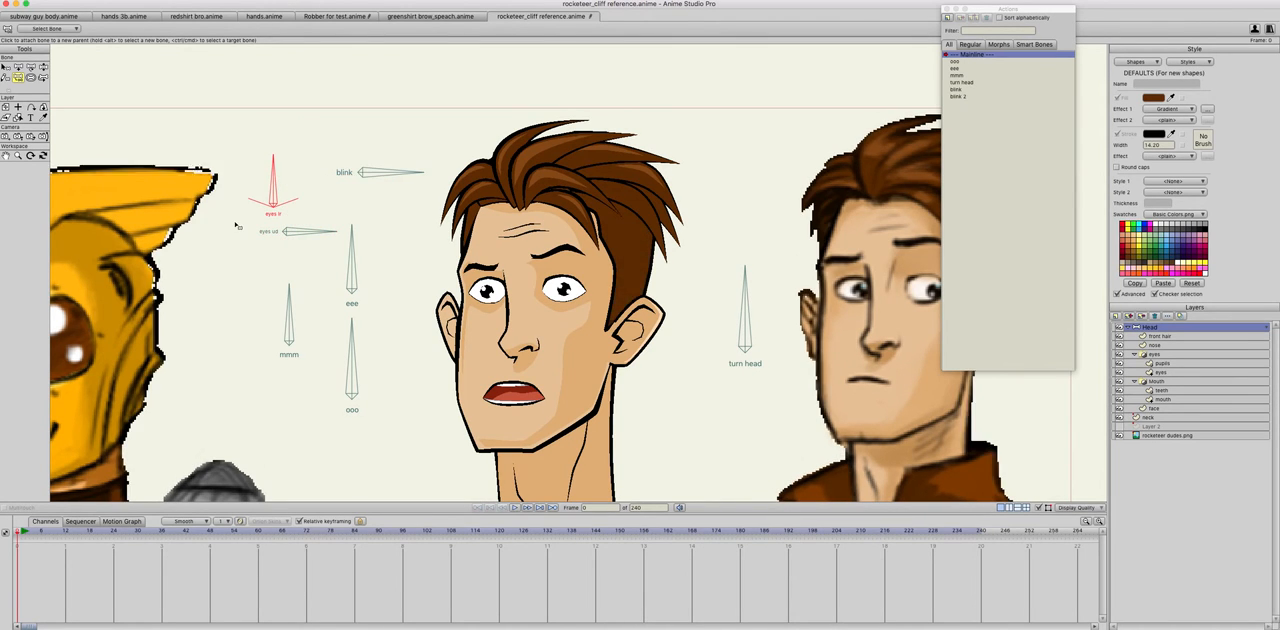
Step: Create an action named eyes lr for the eyes lr bone and rotate that bone counterclockwise to 160 degrees
click(6, 66)
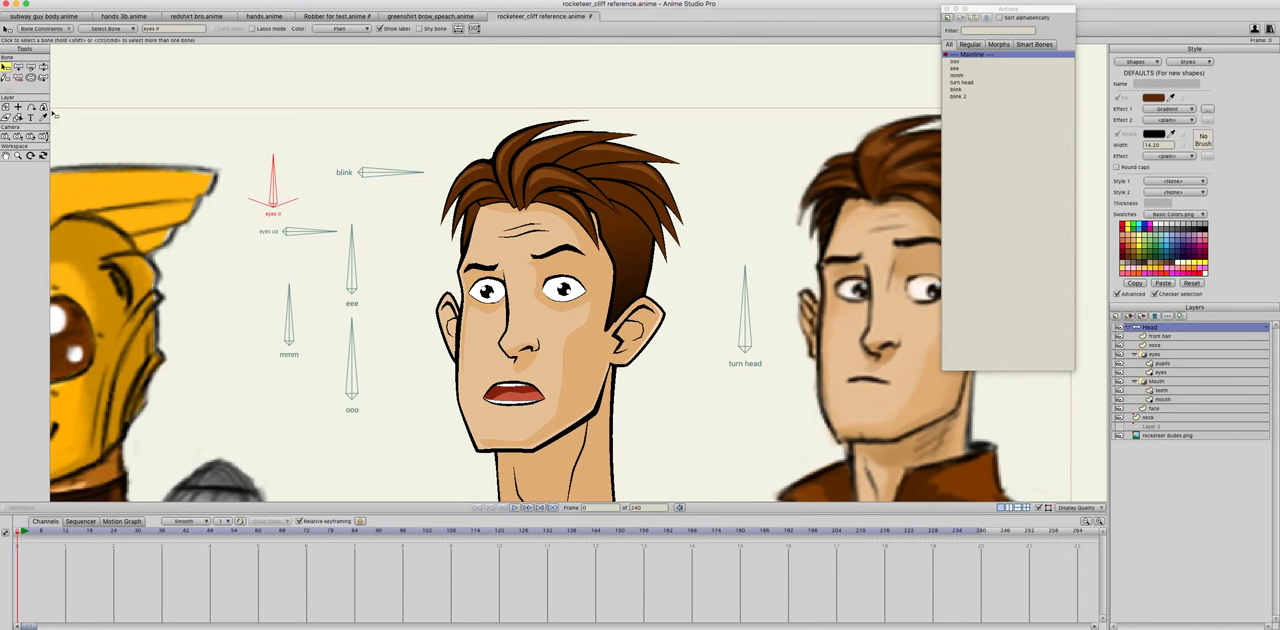
click(946, 18)
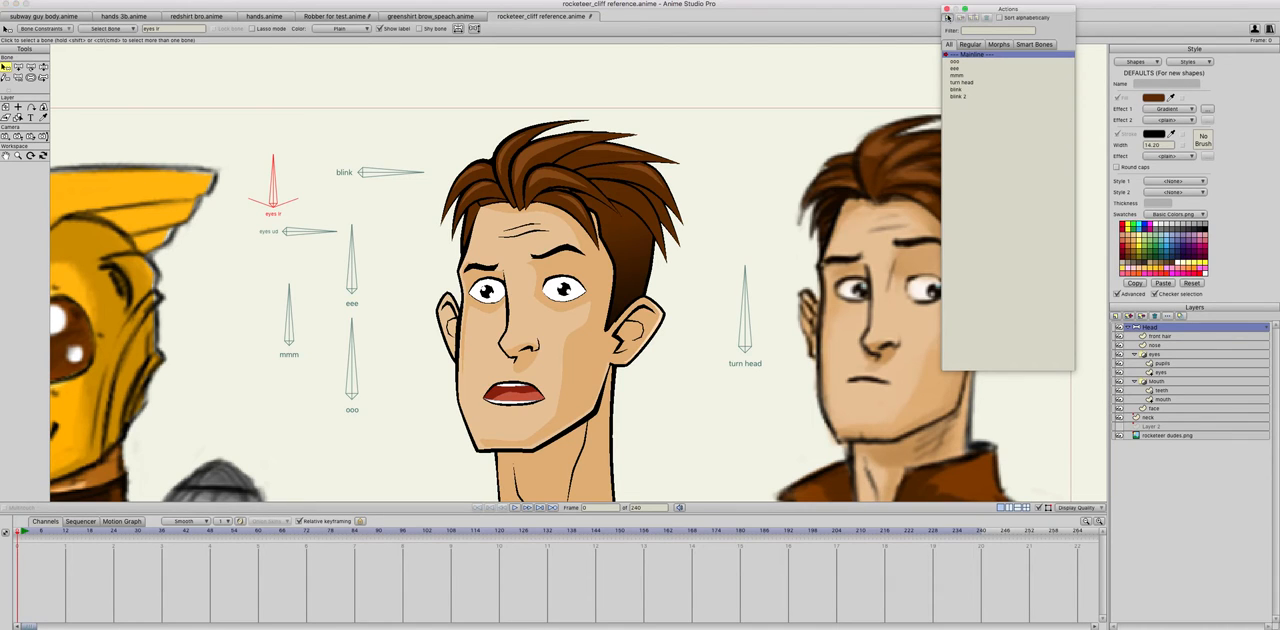
text(eyes)
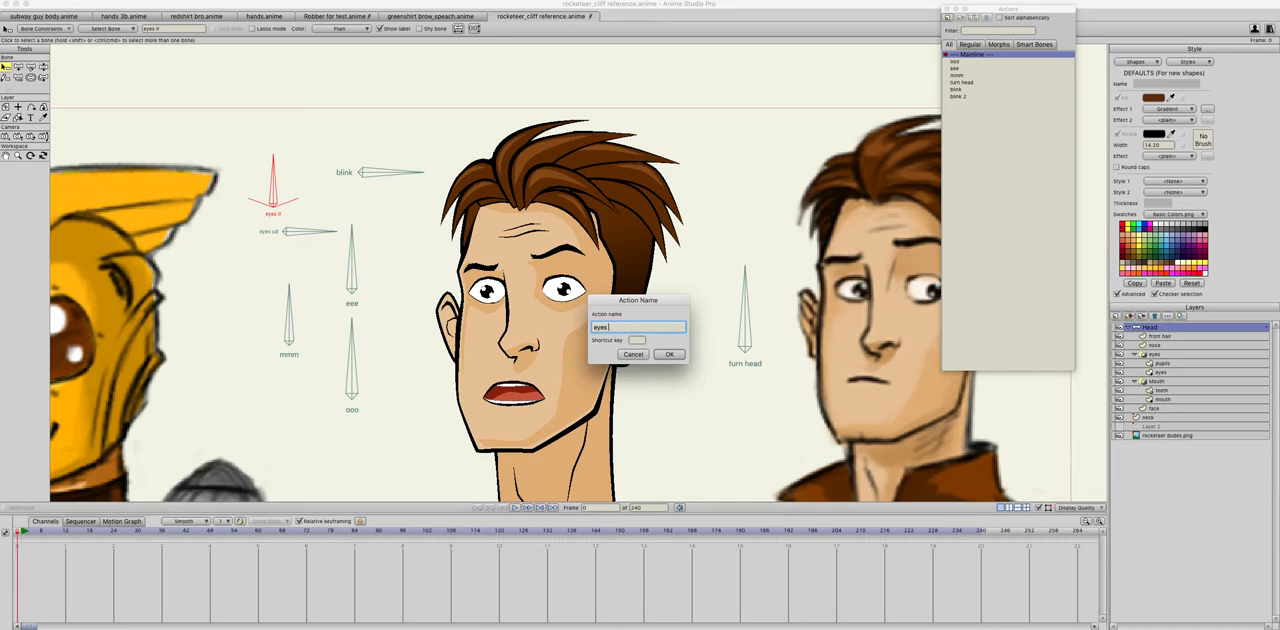
text( lr)
key(Return)
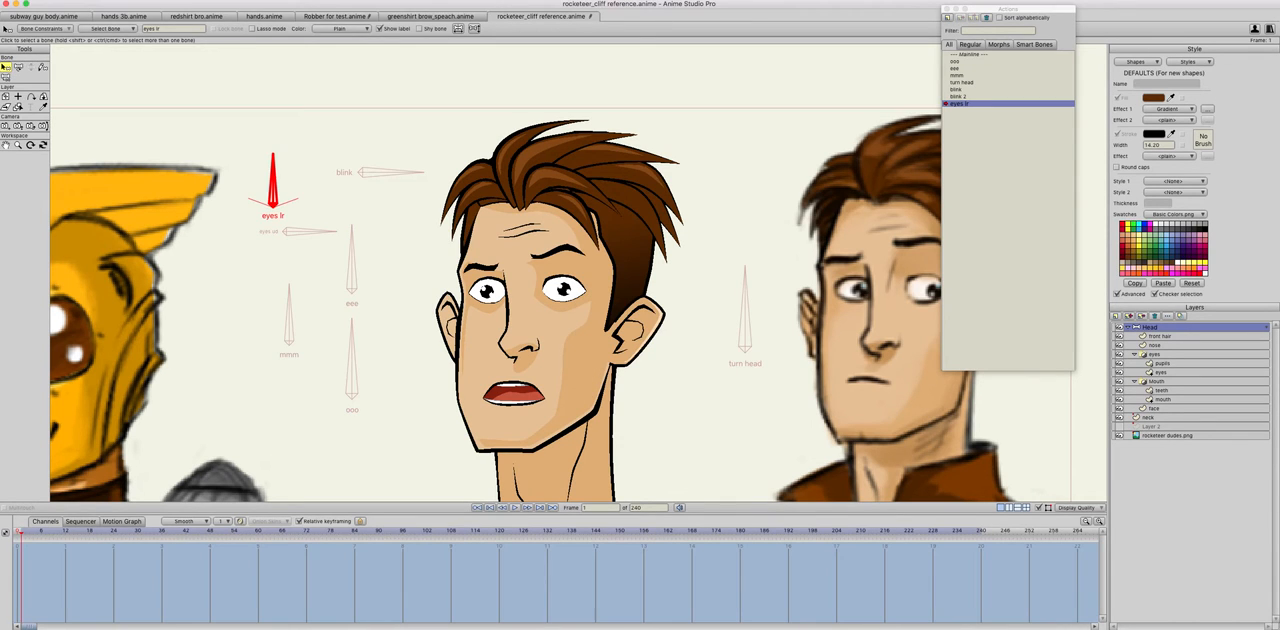
click(18, 66)
drag(256, 183, 173, 195)
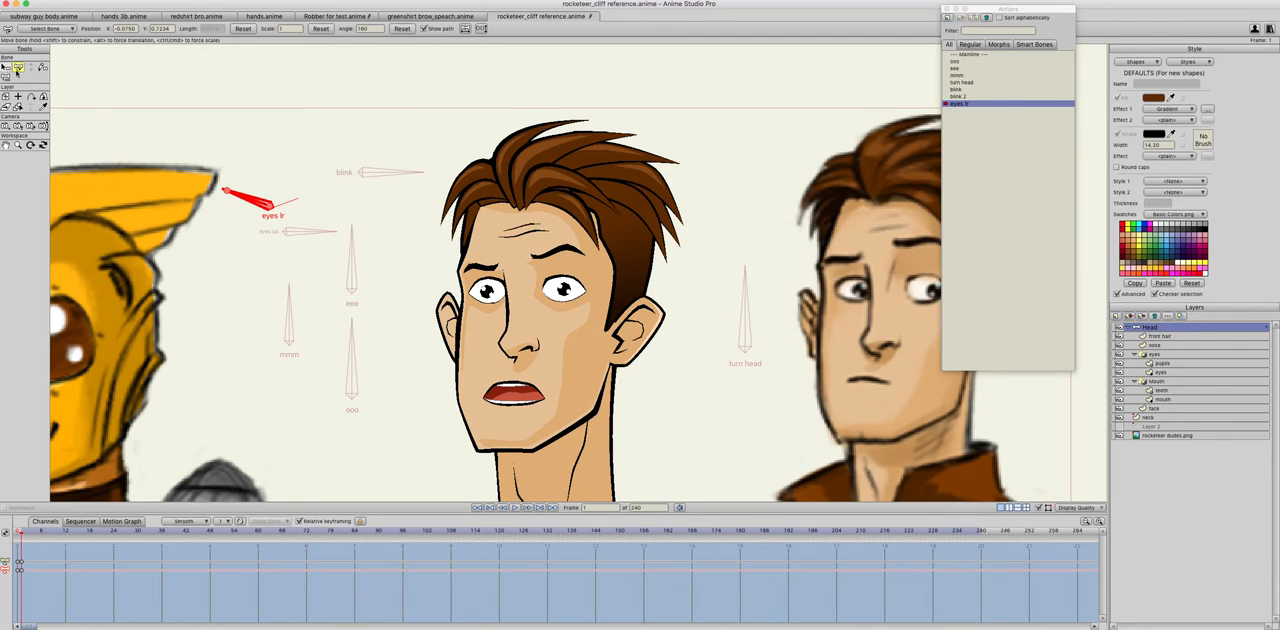
Step: On the pupils layer in the eyes lr action, move both pupils toward the left edge of the eyes
click(1160, 363)
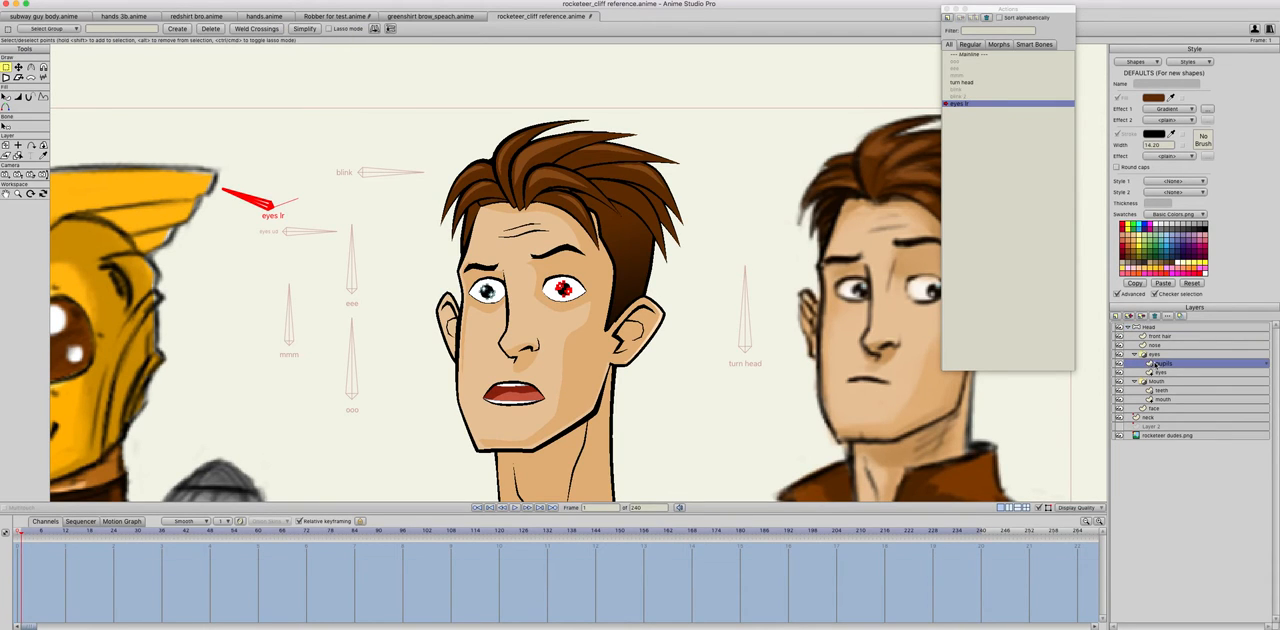
click(18, 66)
click(491, 297)
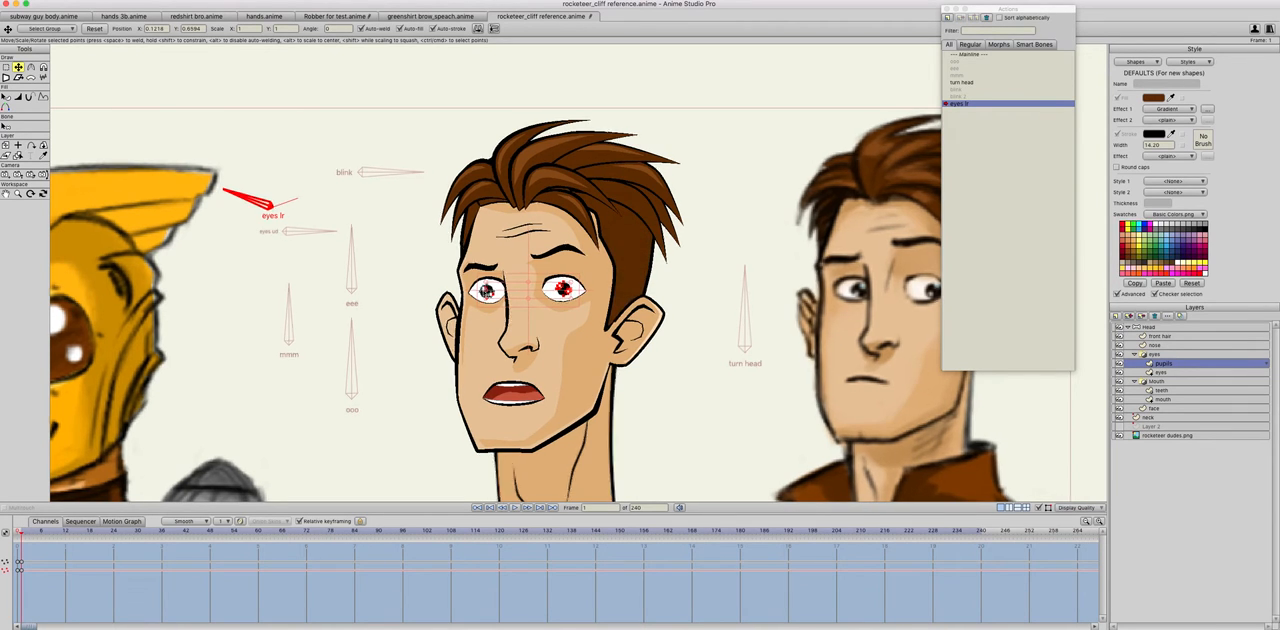
drag(493, 295, 543, 295)
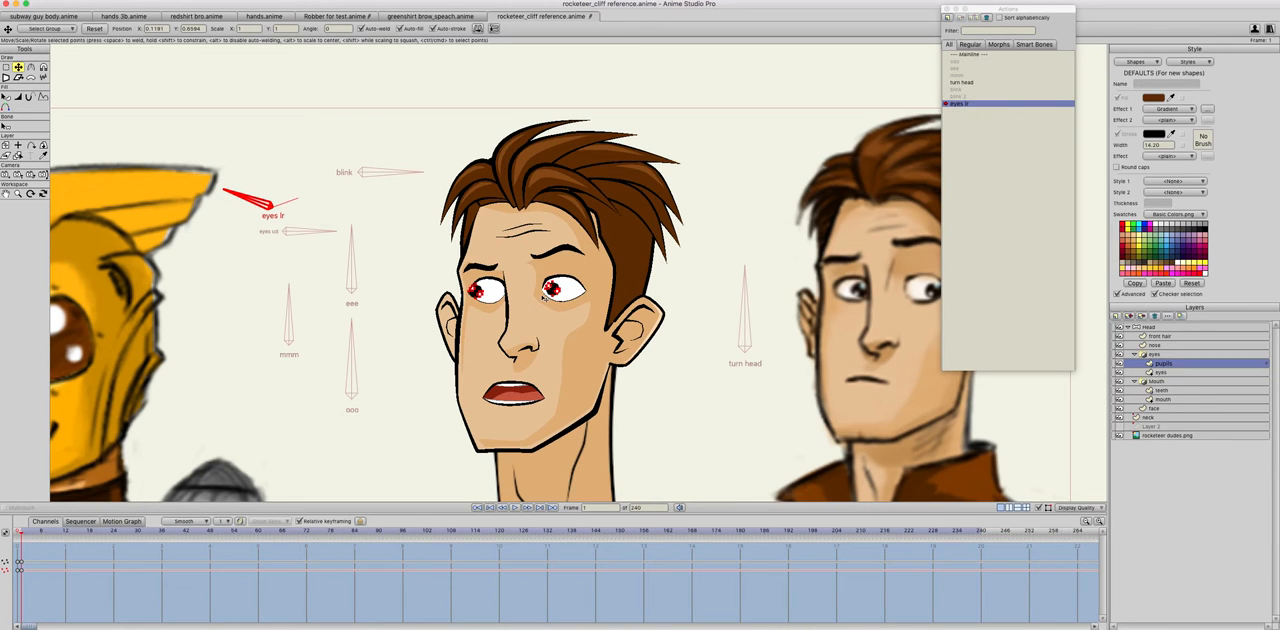
scroll(542, 297, up, 10)
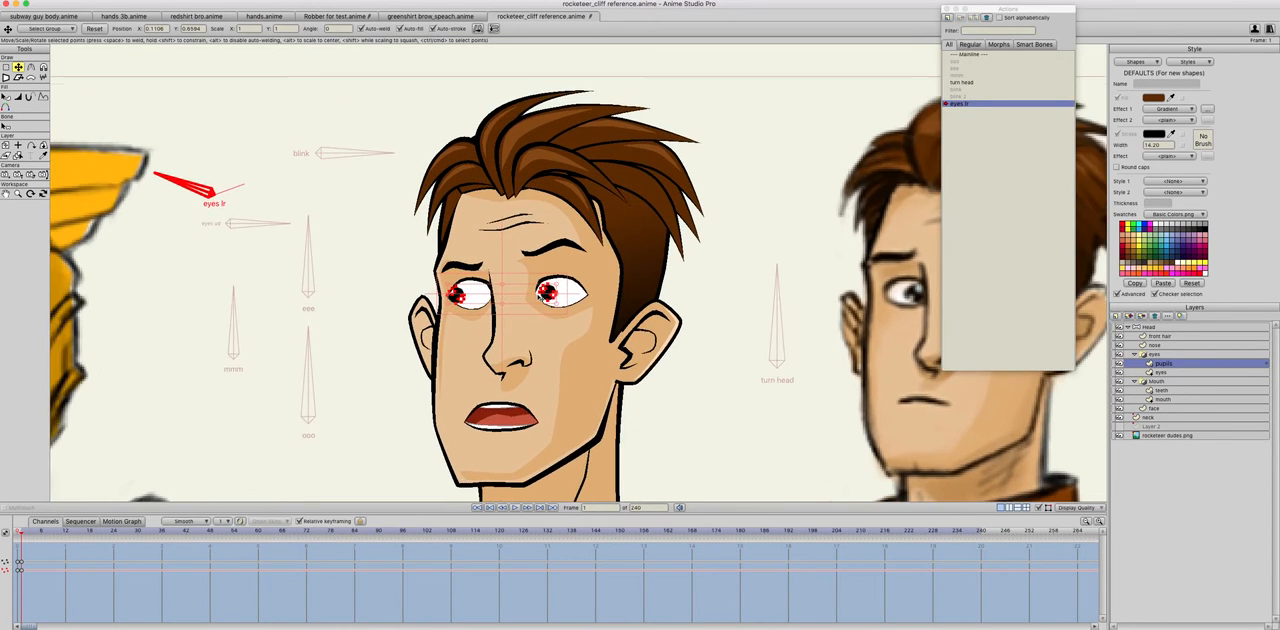
scroll(538, 297, up, 2)
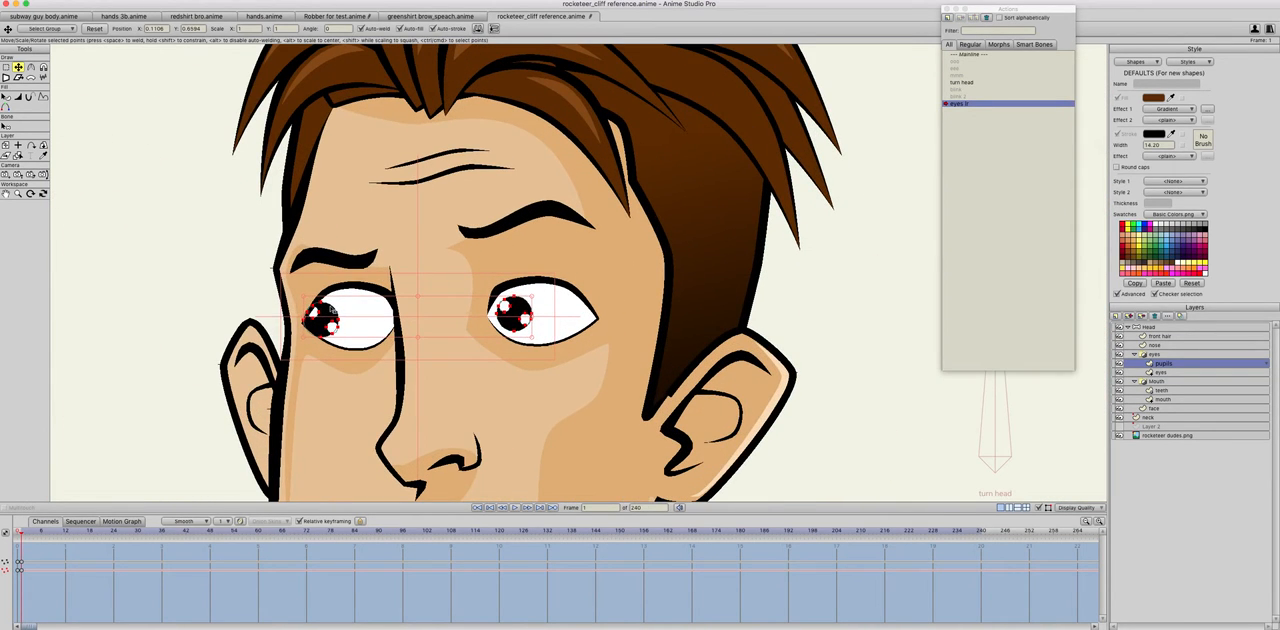
Step: Shift the right-hand eye's pupil slightly further left, compare the pose between frames 0 and 1, and return to Mainline
drag(562, 284, 511, 319)
scroll(511, 319, down, 1)
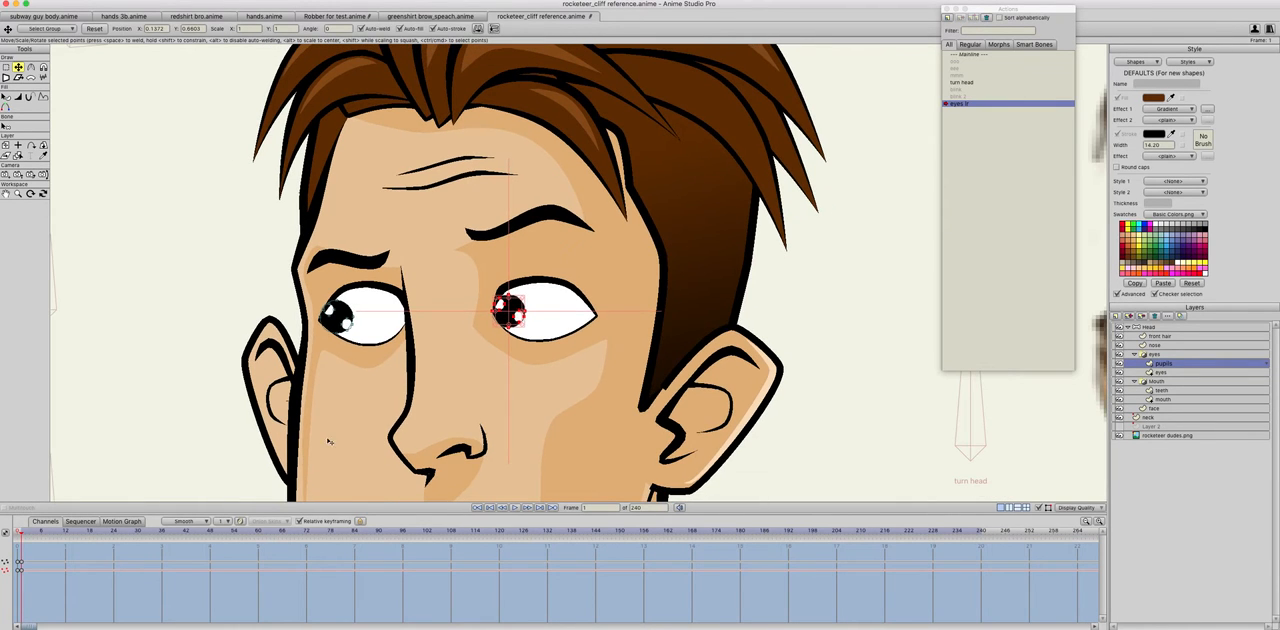
key(Left)
key(Right)
key(Left)
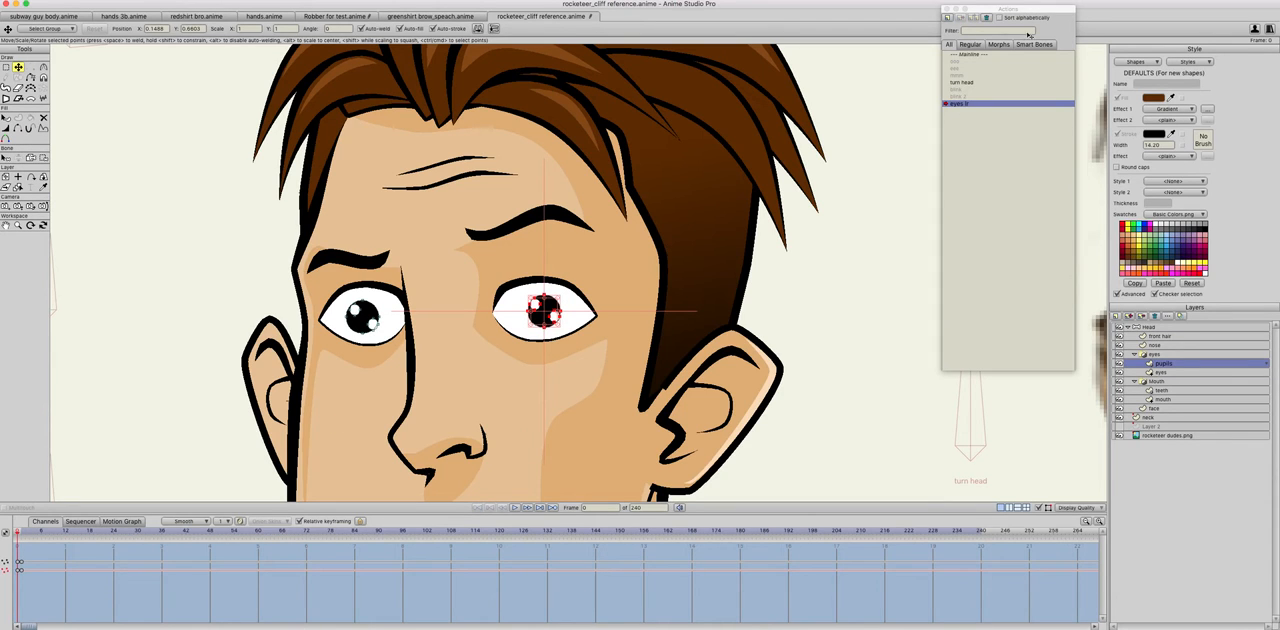
double_click(979, 55)
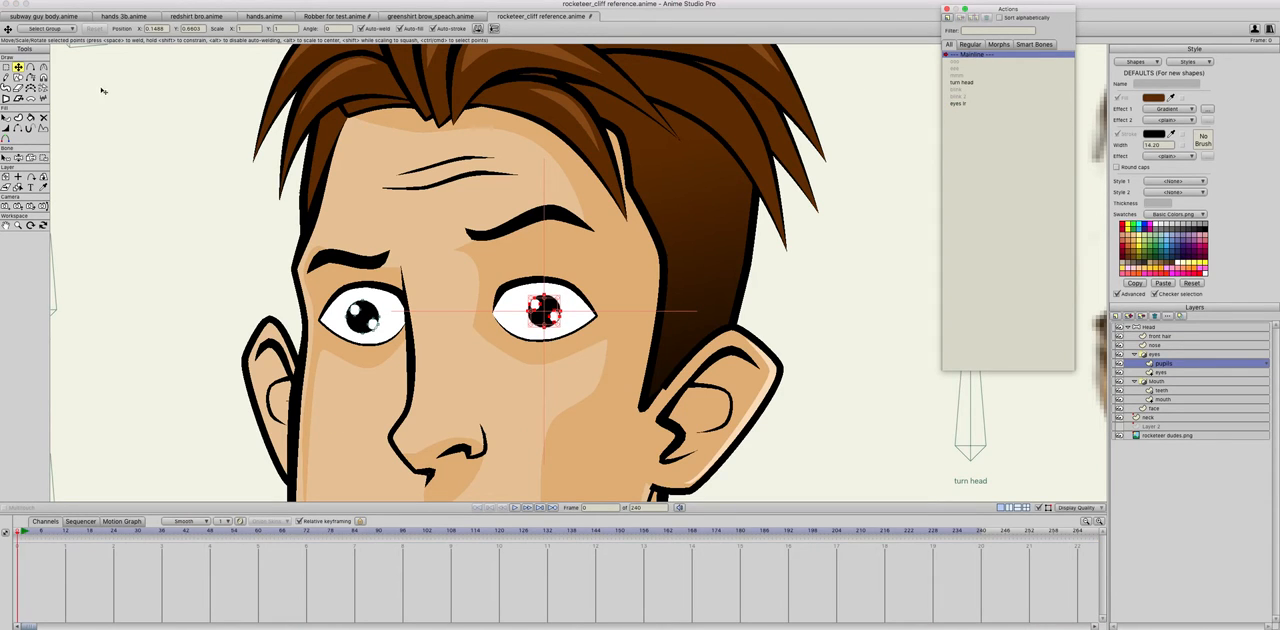
click(947, 18)
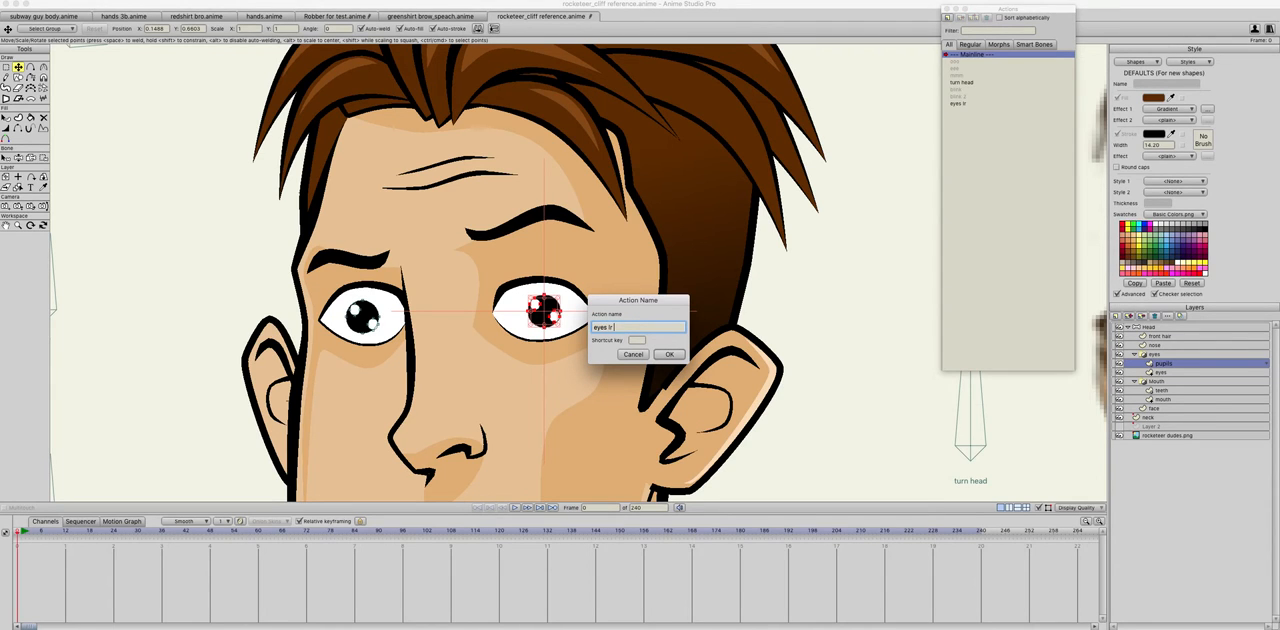
text(eyes lr 2)
key(Return)
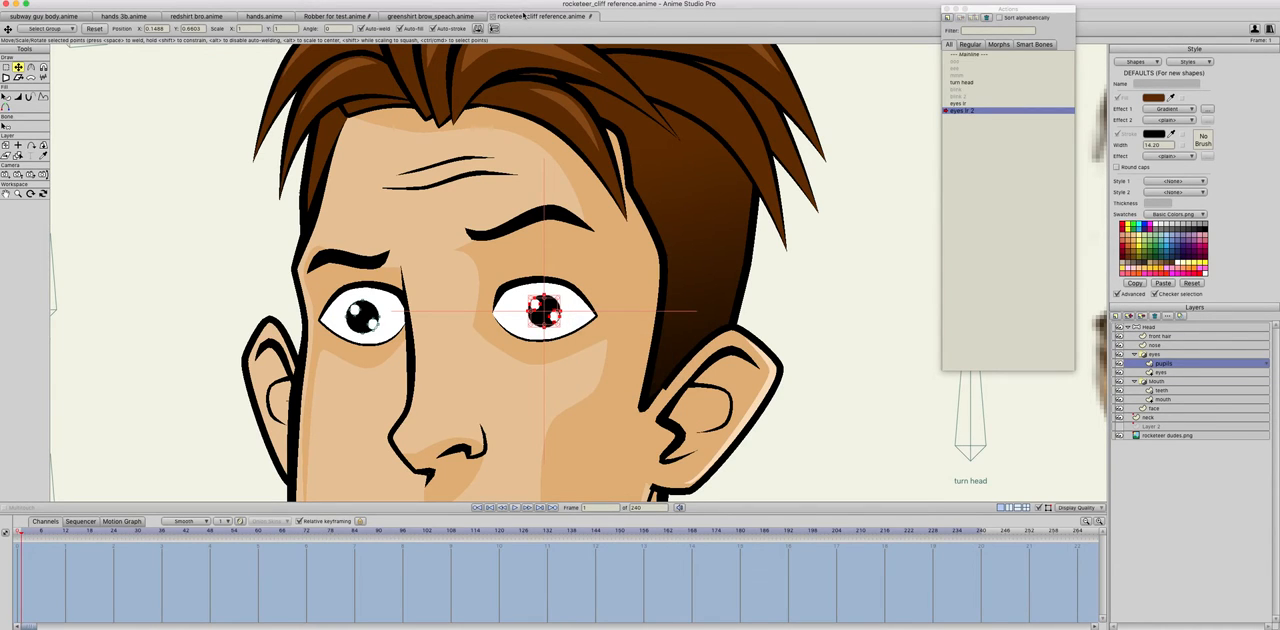
key(super+z)
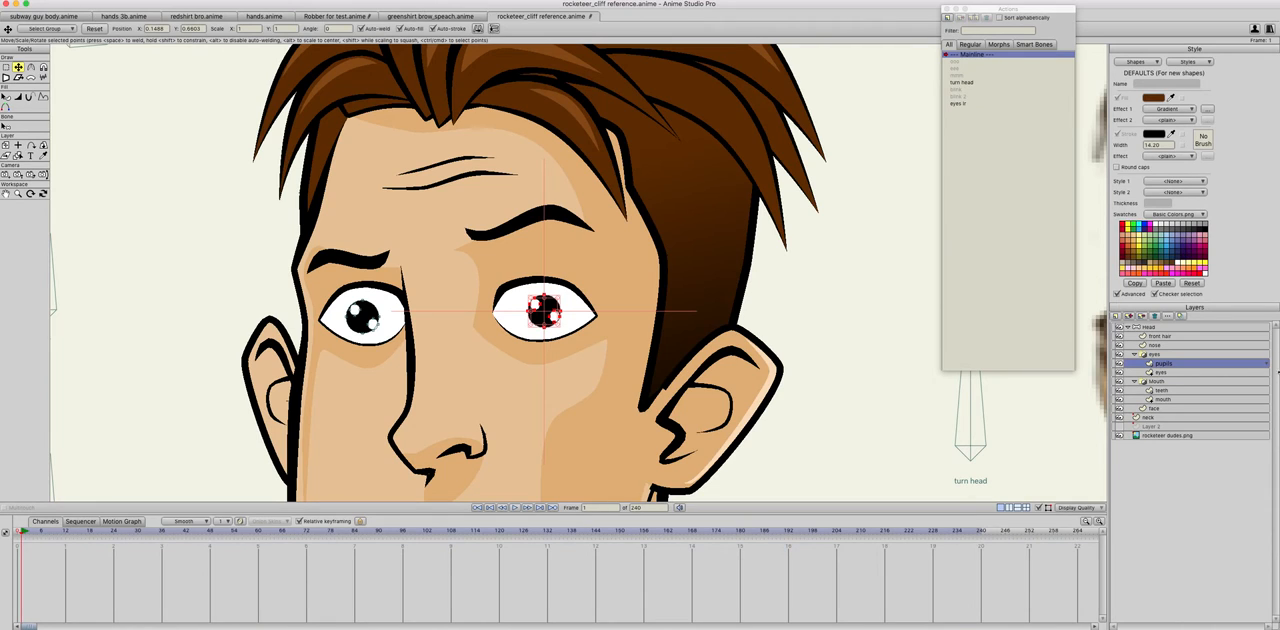
Step: On the Head layer, create an action named eyes lr 2 and rotate the eyes lr bone clockwise to 20 degrees
click(1147, 328)
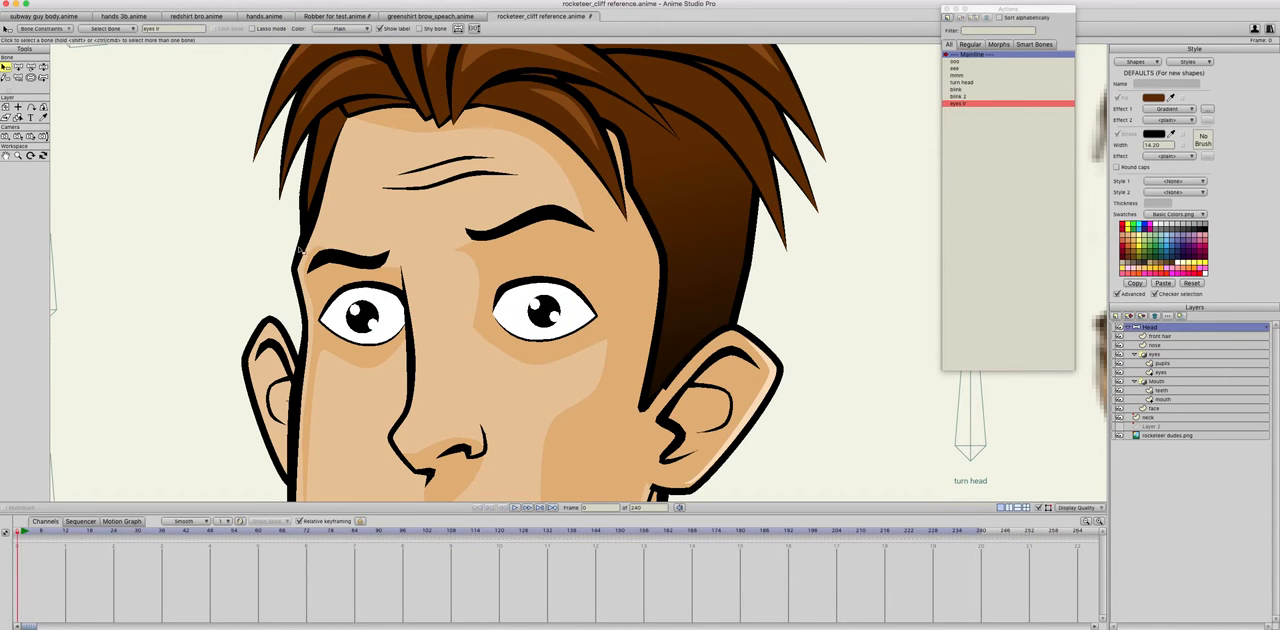
click(948, 17)
text(eyes lr 2)
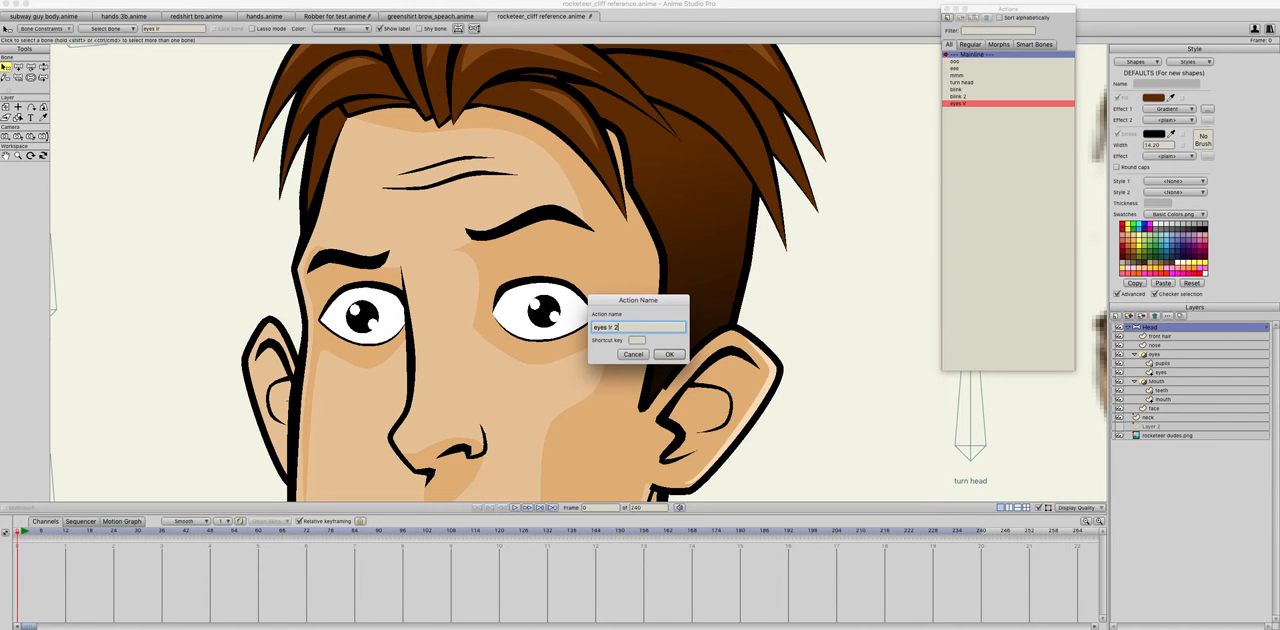
key(Return)
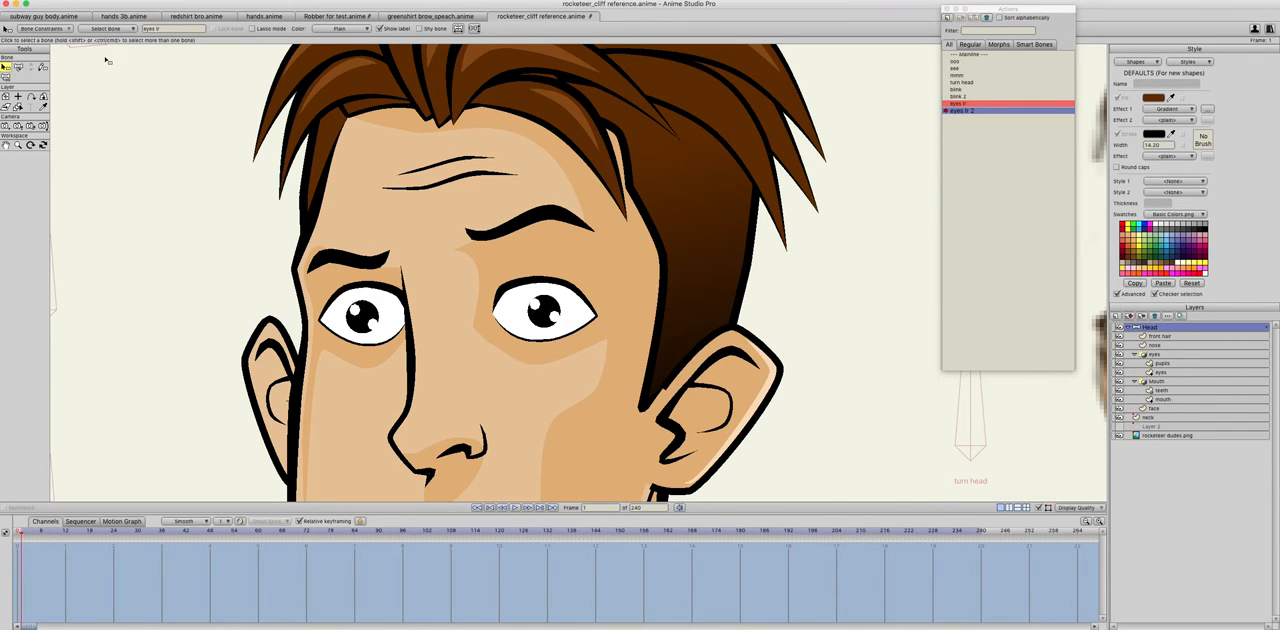
click(18, 67)
scroll(167, 161, down, 10)
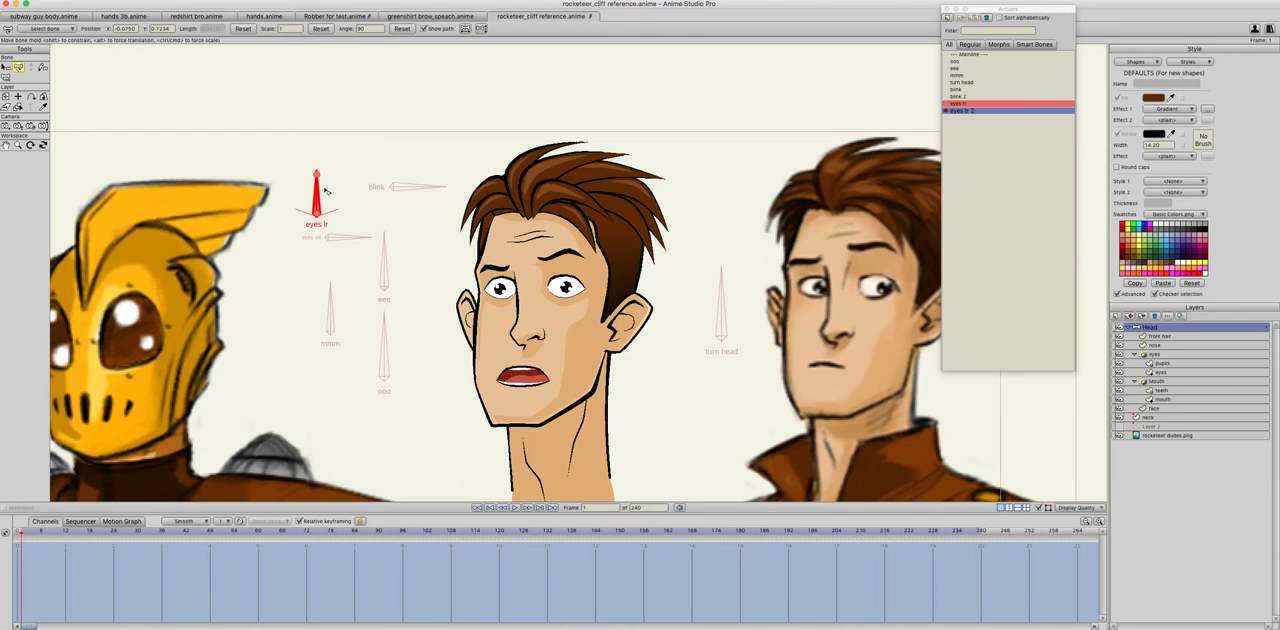
drag(316, 190, 386, 230)
Step: On the pupils layer in the eyes lr 2 action, move both pupils toward the right edge of the eyes
scroll(549, 313, up, 5)
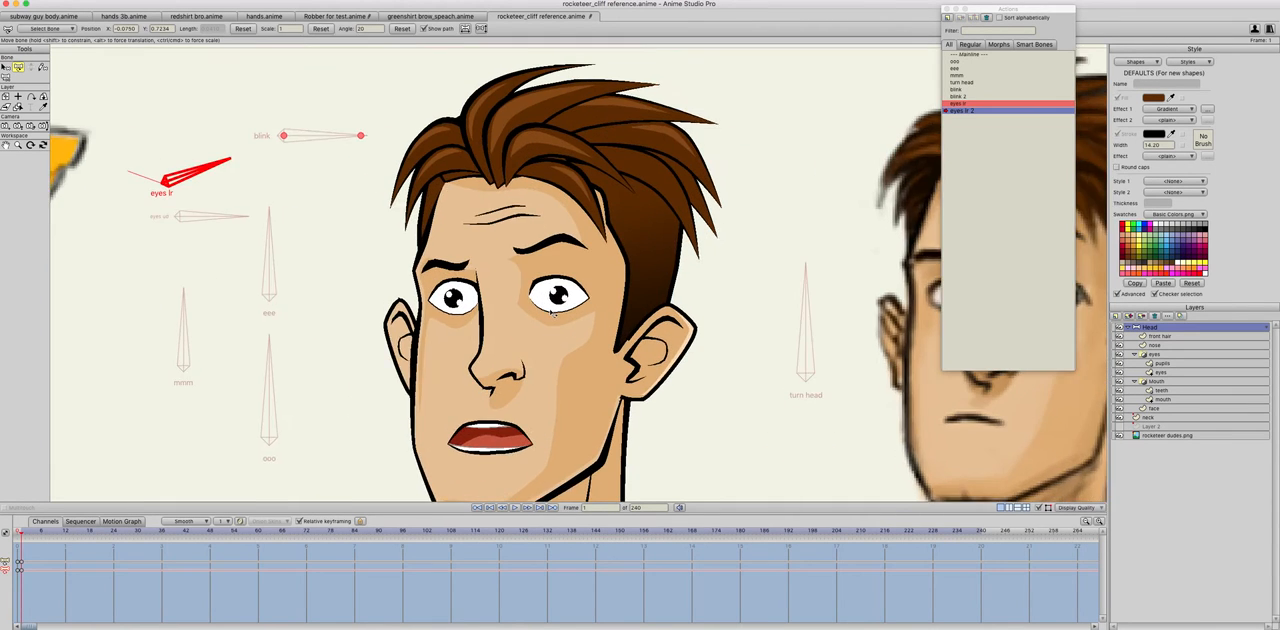
scroll(549, 313, down, 1)
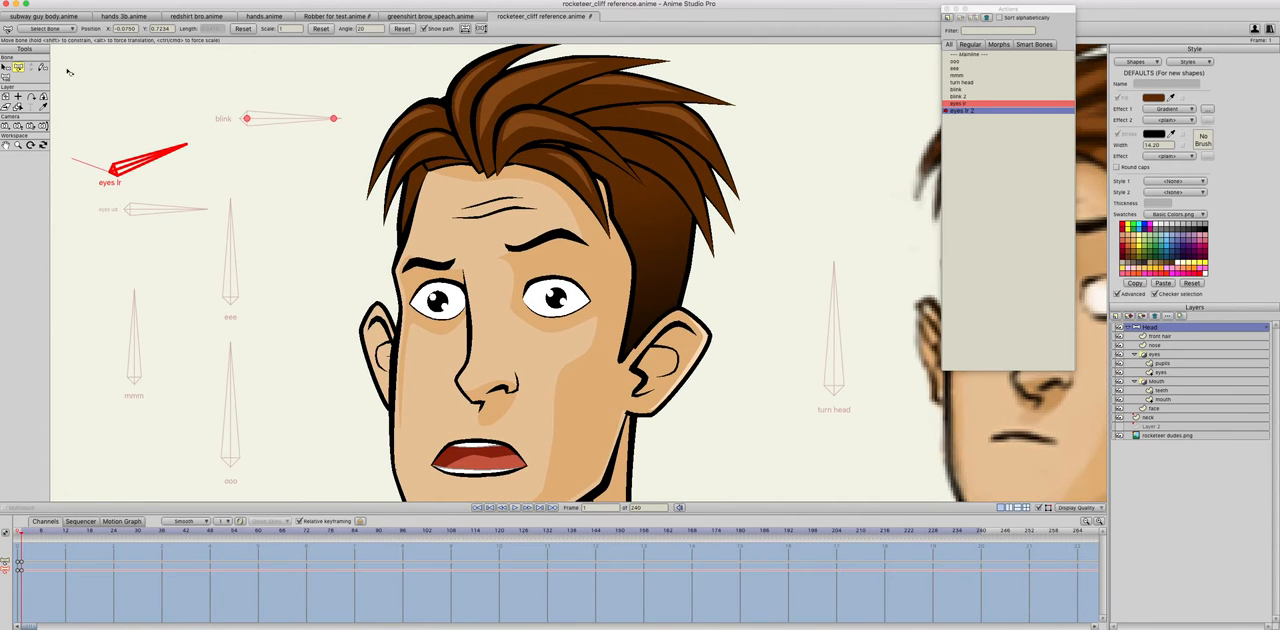
click(1160, 355)
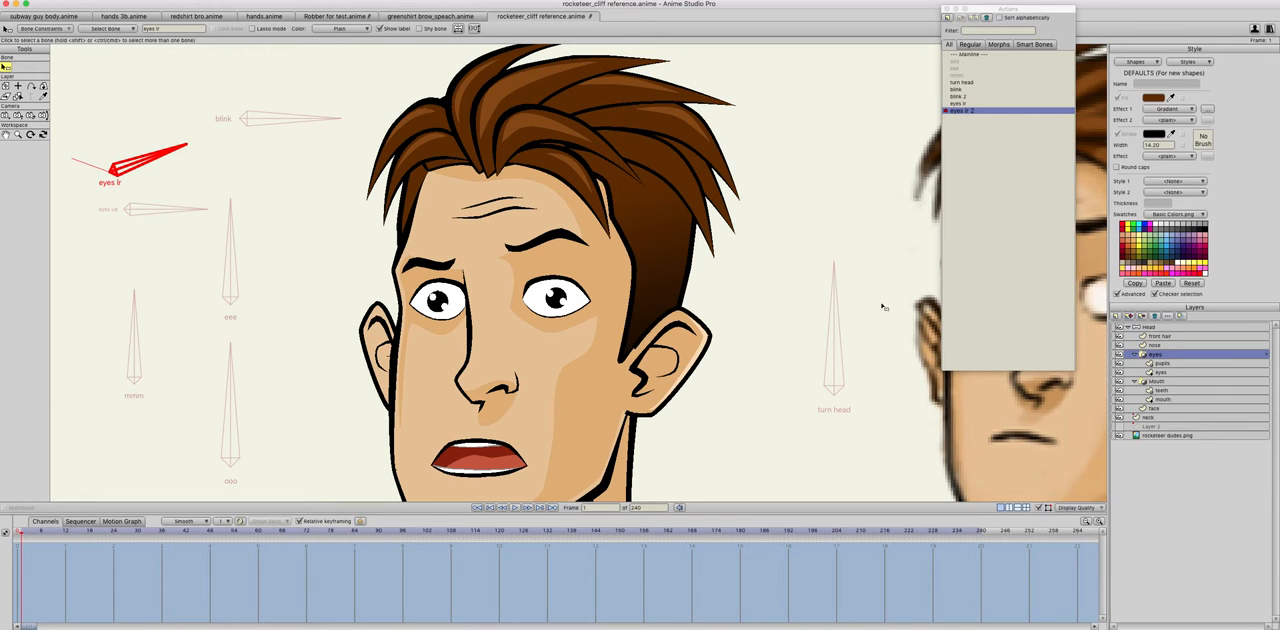
click(1158, 364)
click(18, 67)
key(super+a)
drag(534, 308, 560, 308)
Step: Shift the left-hand eye's pupil on its own slightly further right, into the eye corner beside the nose
mouse_move(610, 275)
mouse_down()
mouse_move(558, 316)
mouse_move(584, 305)
mouse_up()
drag(497, 286, 448, 316)
drag(471, 305, 480, 307)
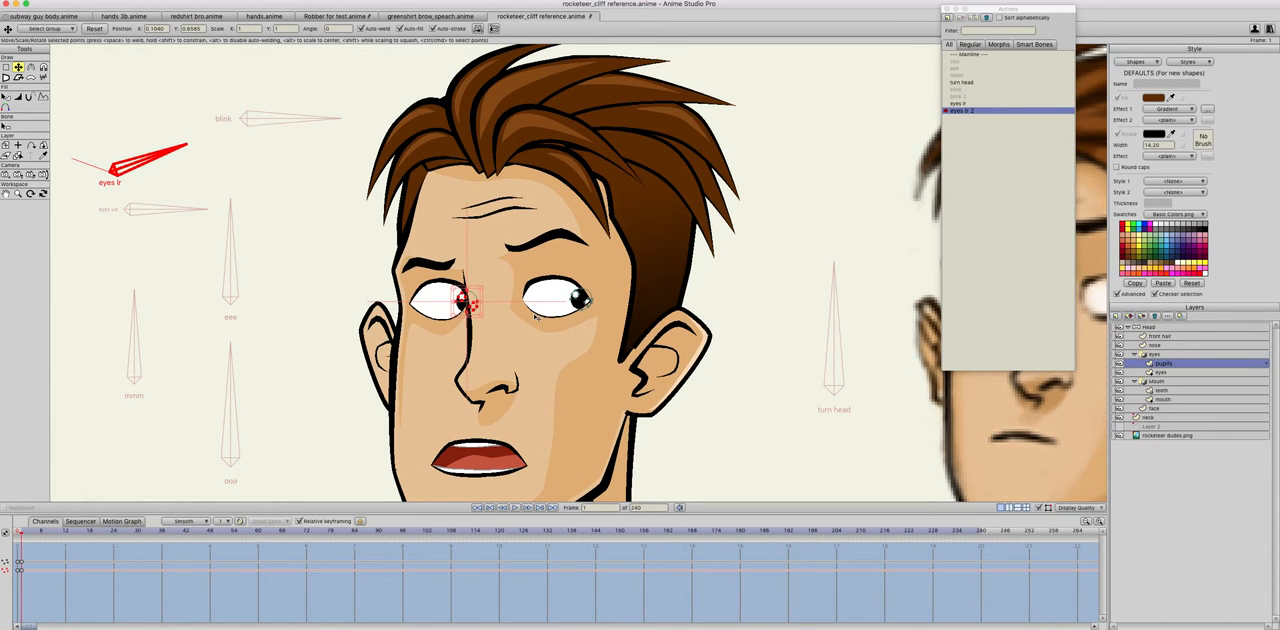
scroll(537, 316, down, 1)
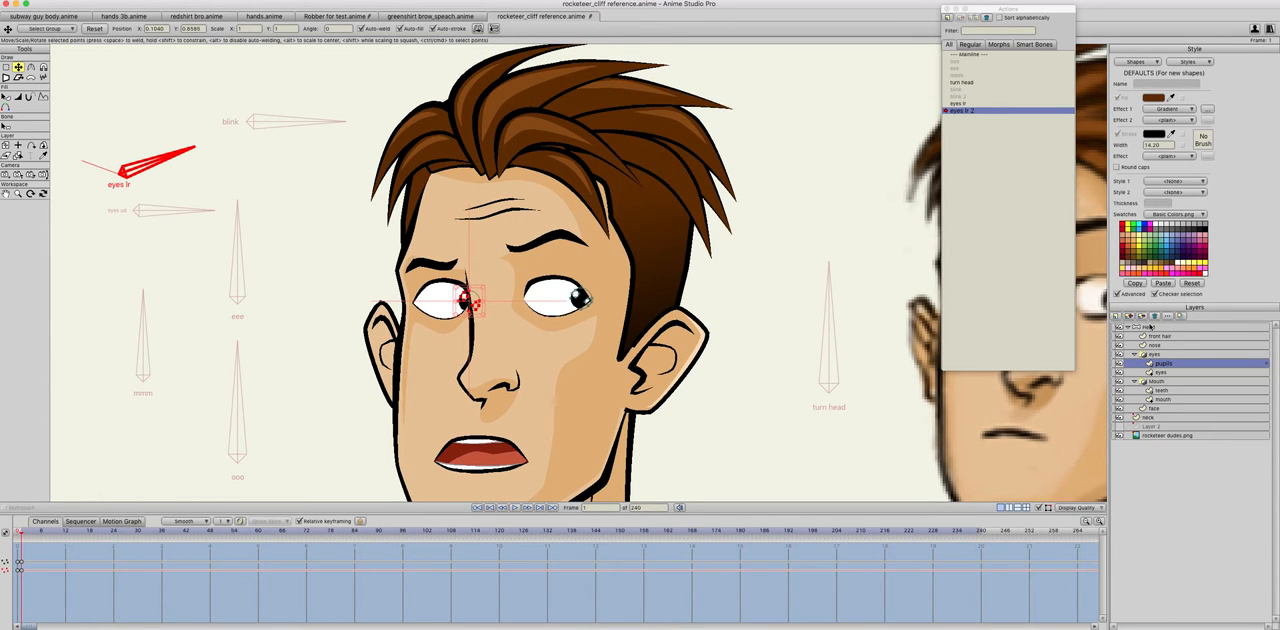
Step: Return to Mainline on the Head layer and test the eyes lr bone by swinging it between both sides
click(1150, 328)
double_click(977, 55)
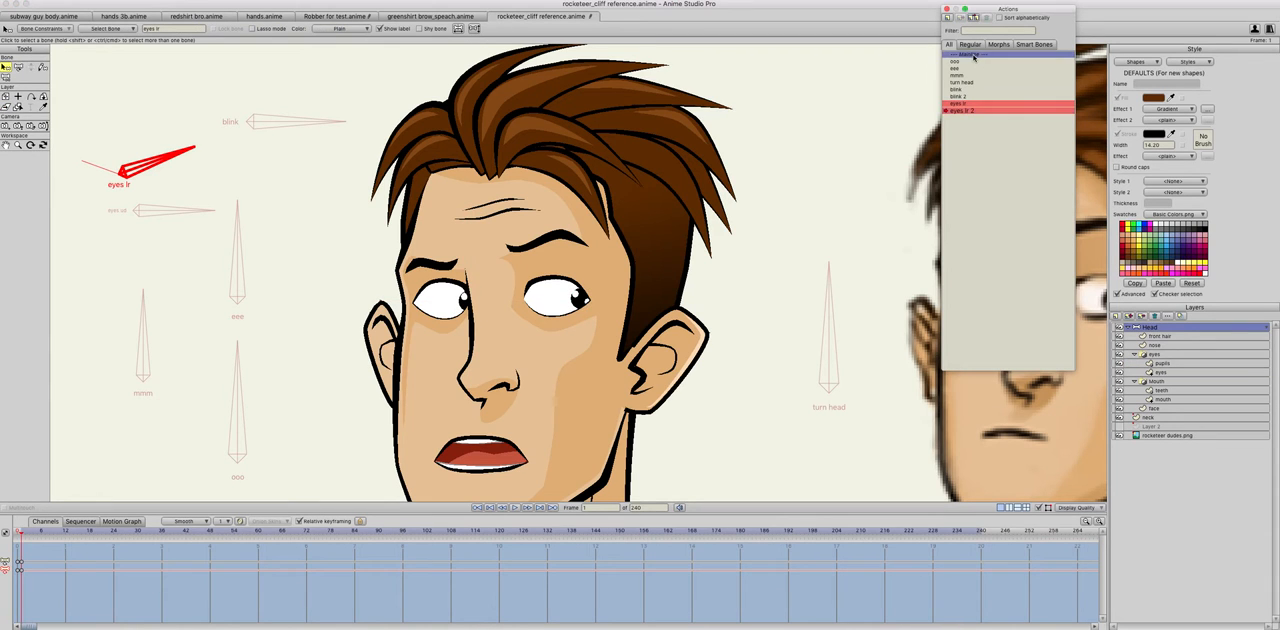
click(43, 66)
drag(117, 131, 201, 171)
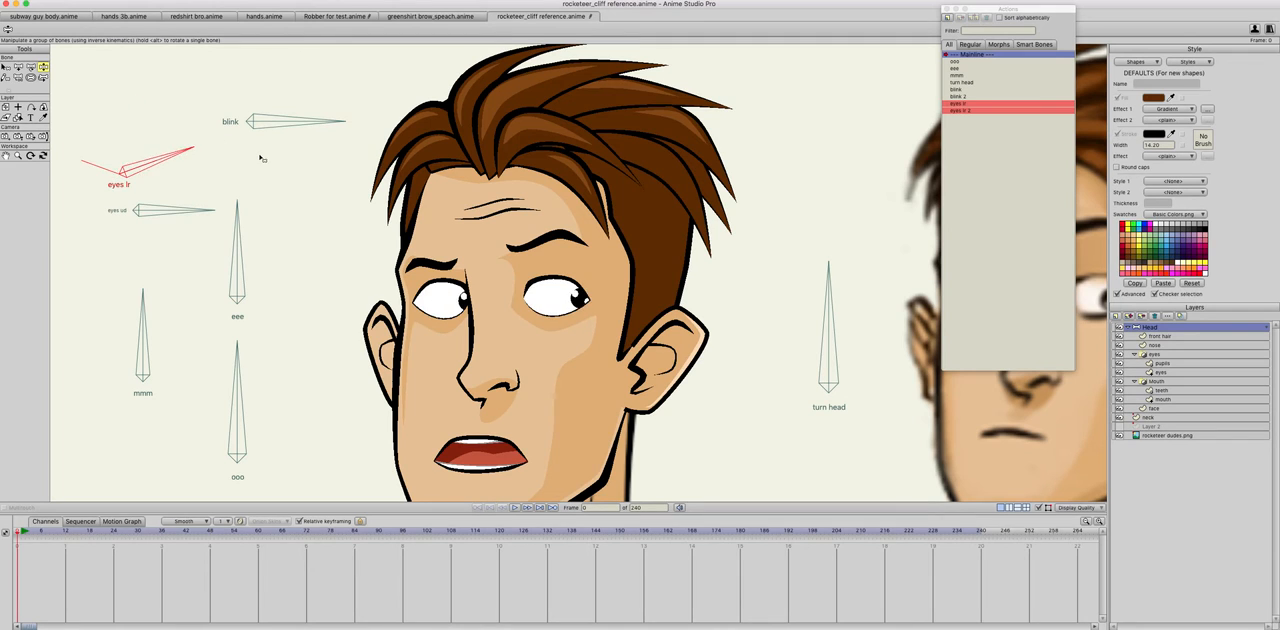
mouse_move(378, 169)
mouse_down()
mouse_move(56, 130)
mouse_move(131, 76)
mouse_up()
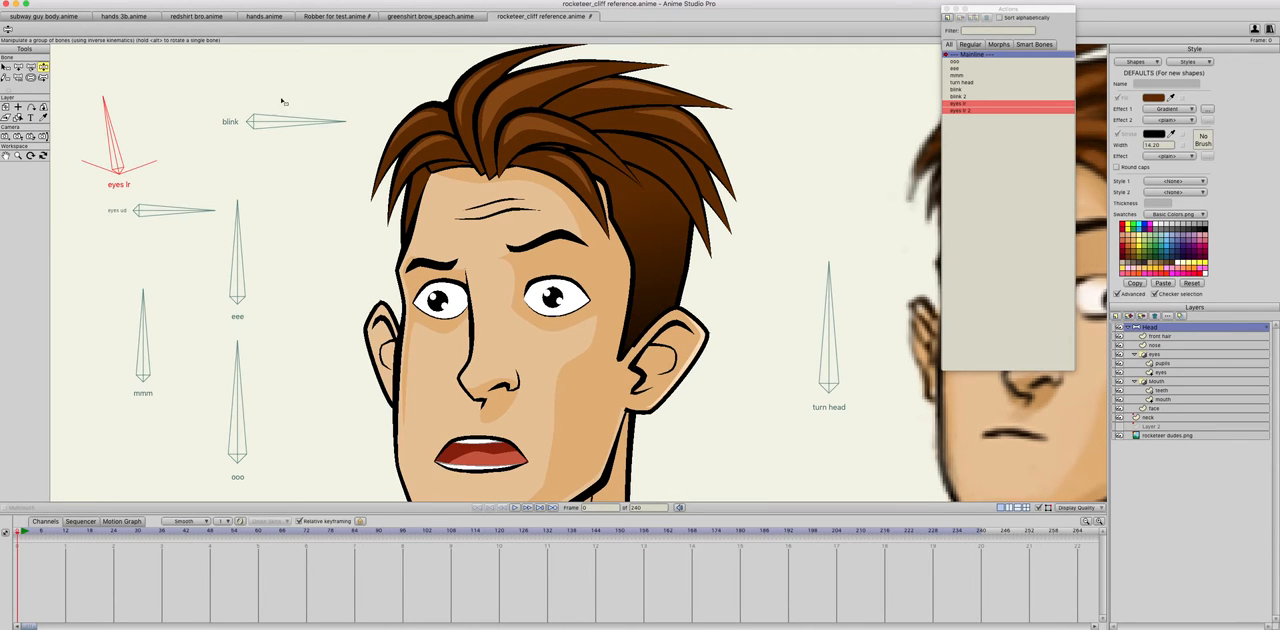
Step: Create an action named eyes ud for the eyes ud bone and rotate that bone counterclockwise to 70 degrees
click(143, 212)
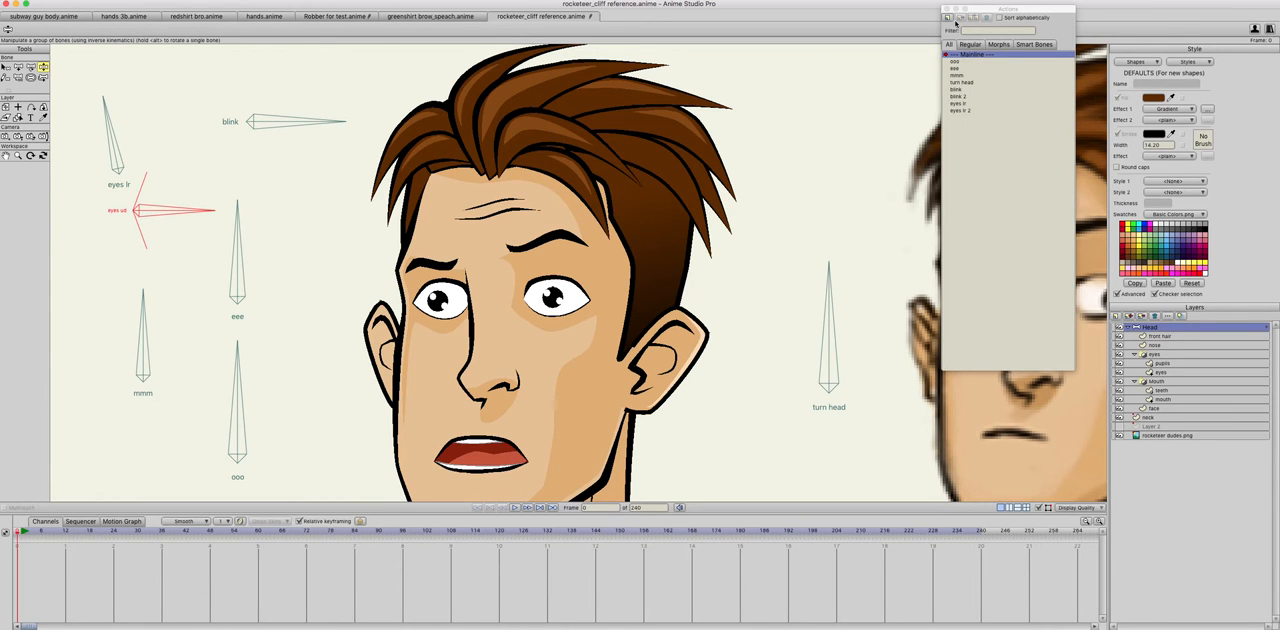
click(948, 18)
text(eyes ud)
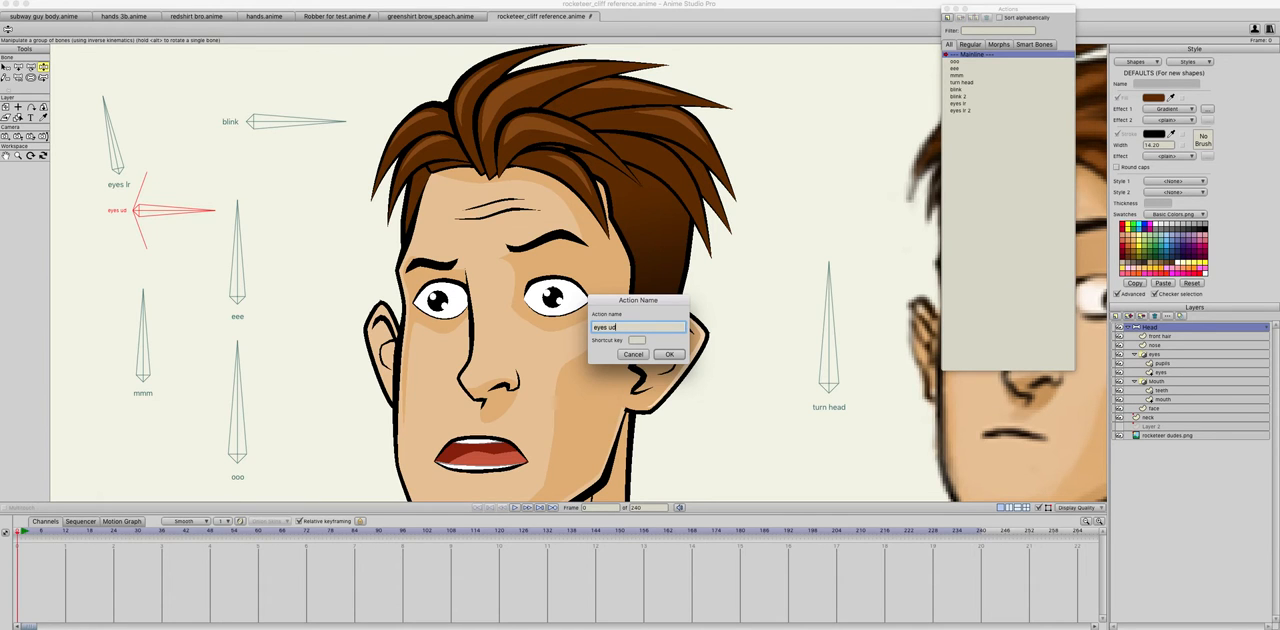
key(Return)
key(t)
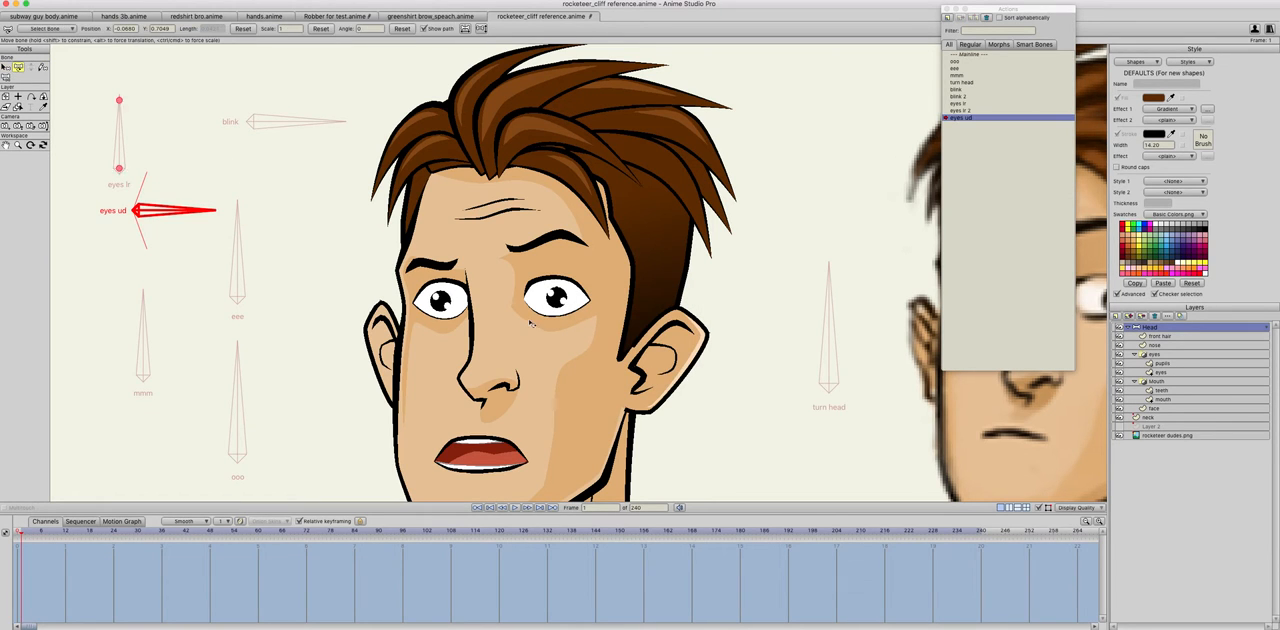
drag(200, 210, 158, 106)
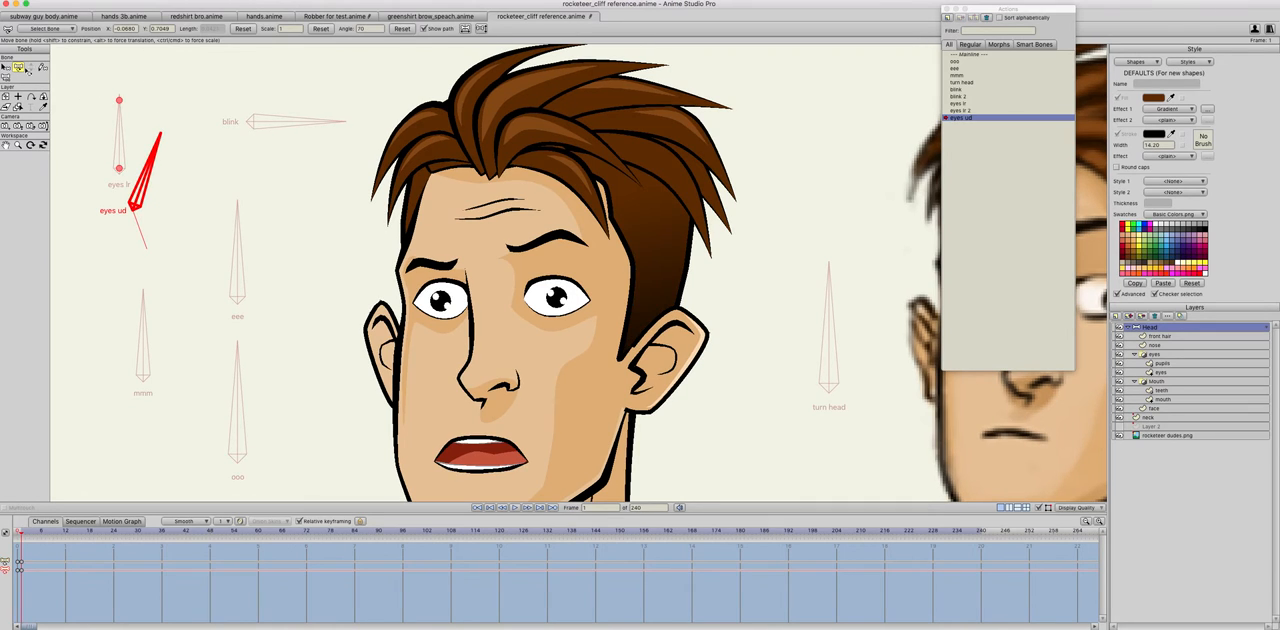
Step: On the pupils layer in the eyes ud action, move both pupils up under the upper eyelids and return to Mainline
click(5, 66)
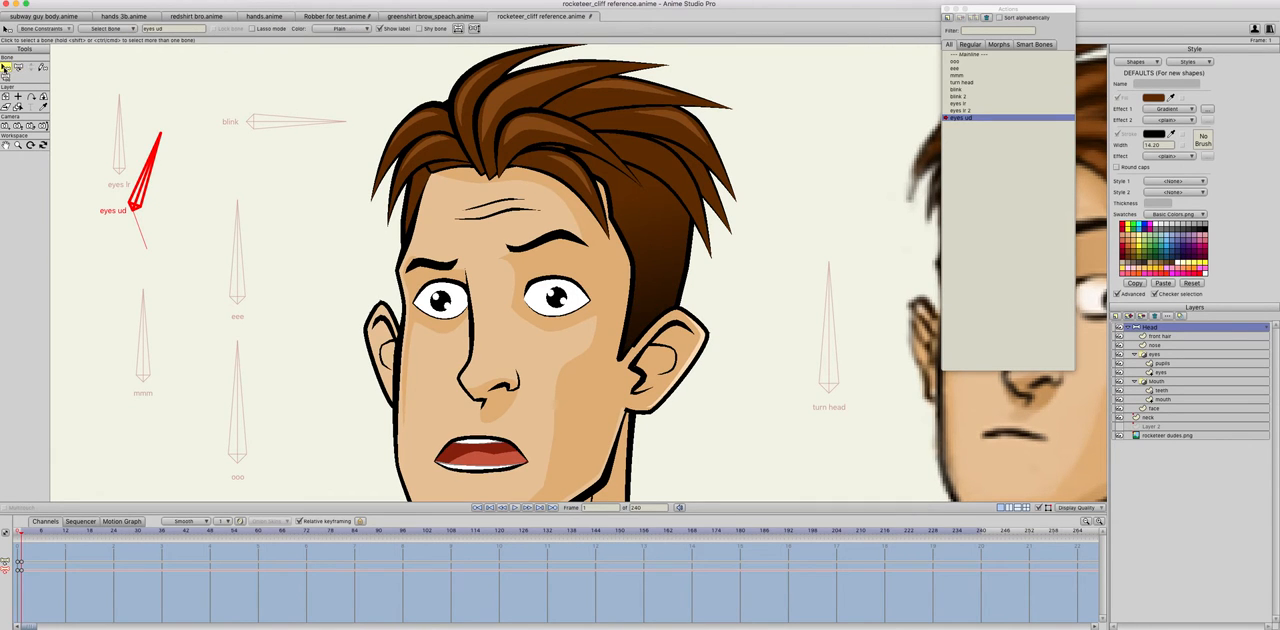
click(1163, 364)
click(18, 67)
key(super+a)
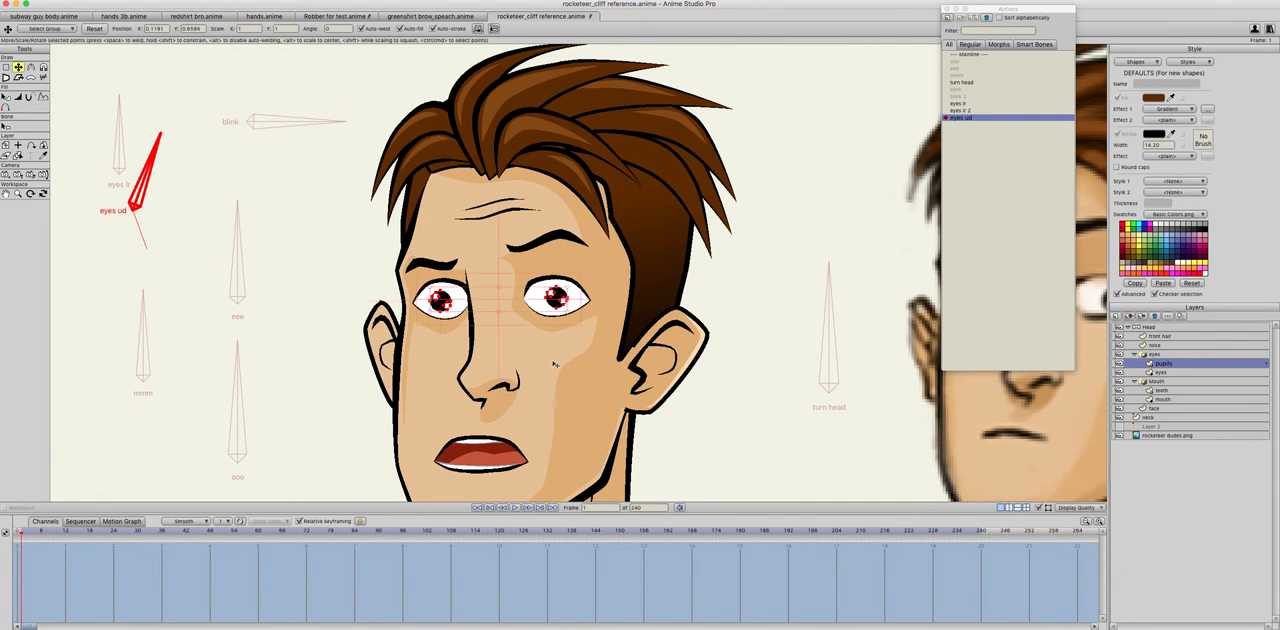
drag(497, 315, 494, 292)
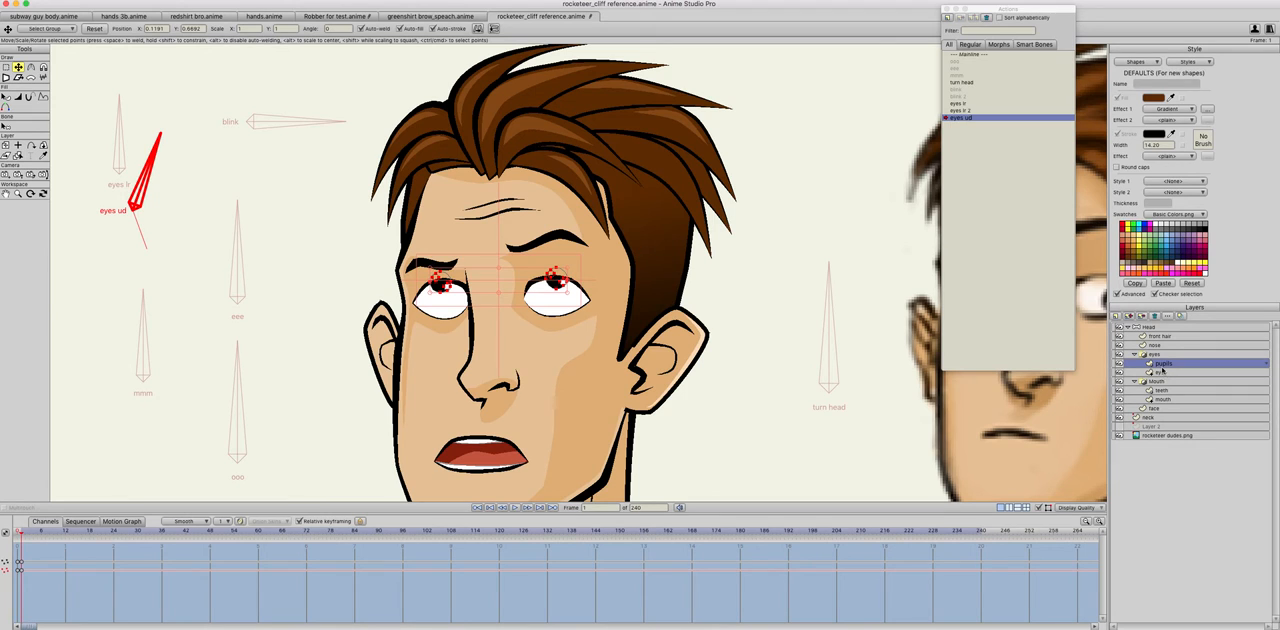
click(966, 55)
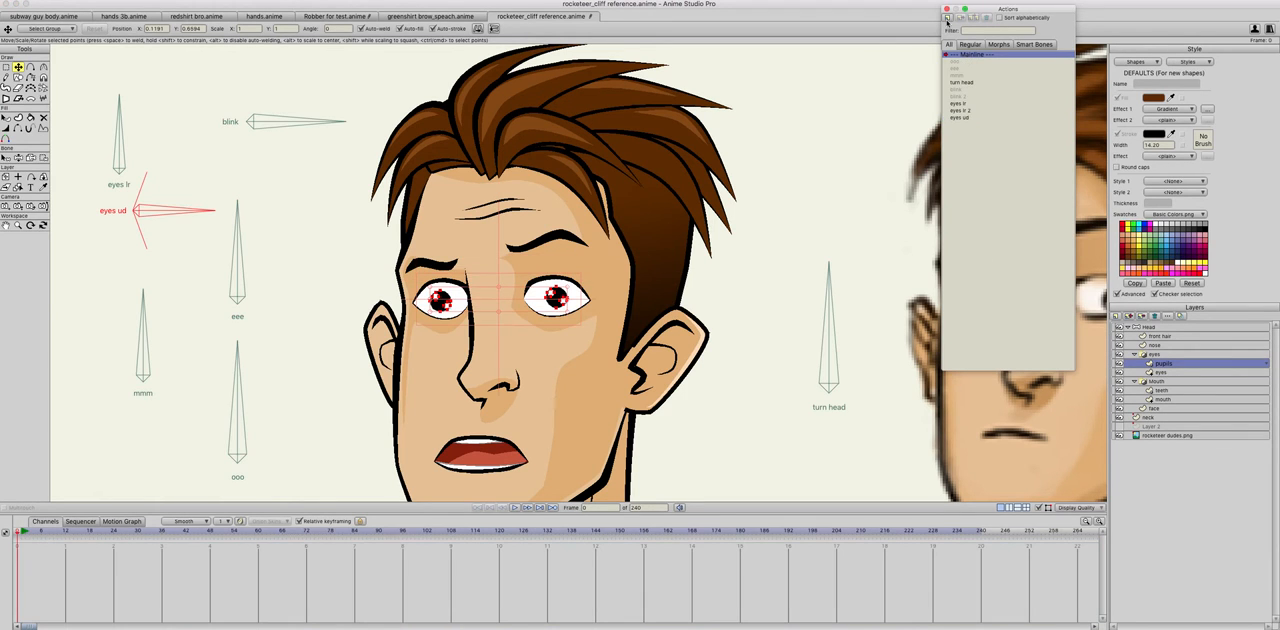
click(947, 19)
text(eyes u)
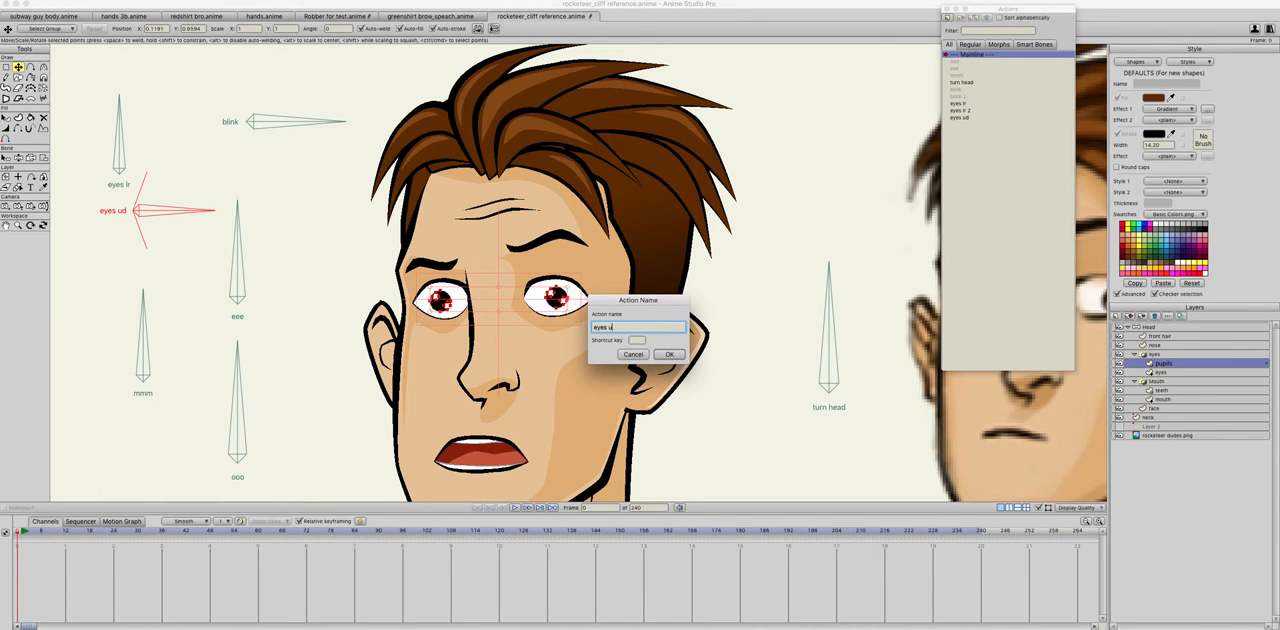
key(Return)
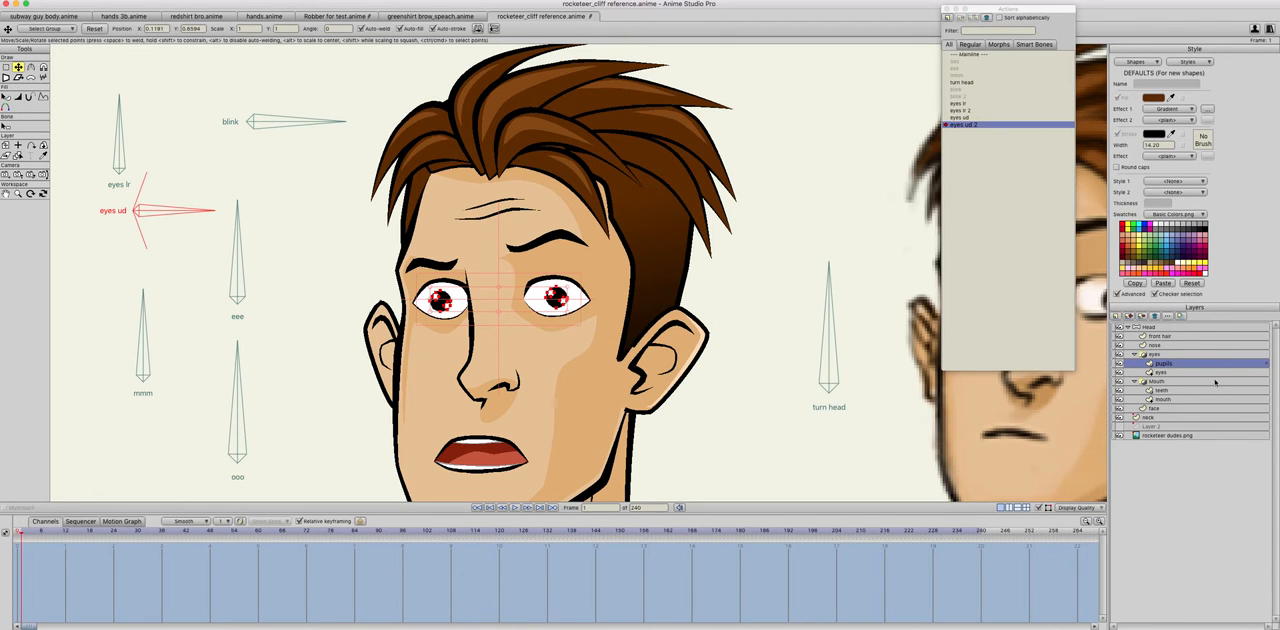
key(super+z)
click(18, 530)
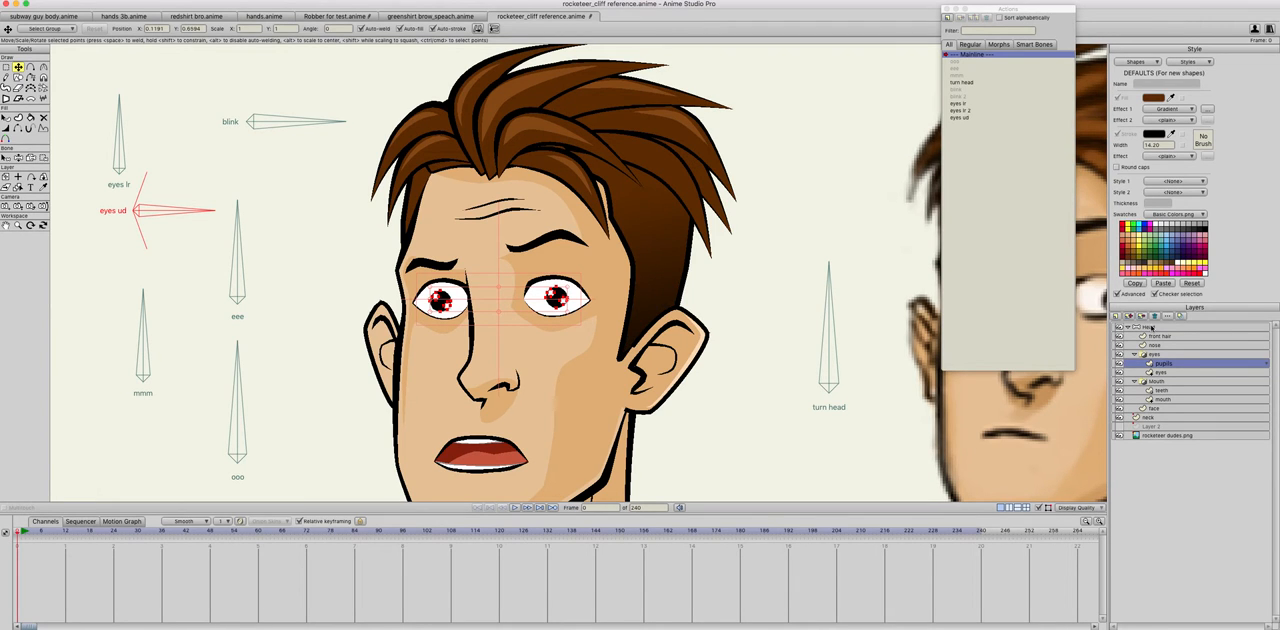
Step: On the Head layer, create an action named eyes ud 2 and rotate the eyes ud bone clockwise to -70 degrees
click(1152, 327)
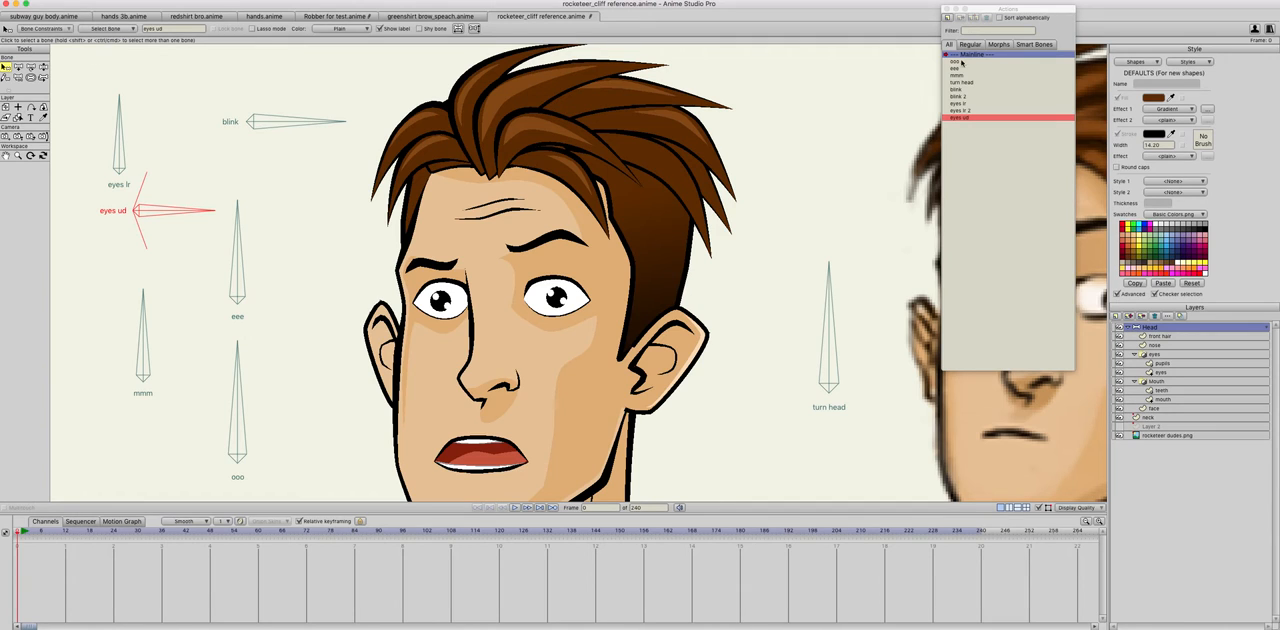
click(947, 18)
text(eyes ud 2)
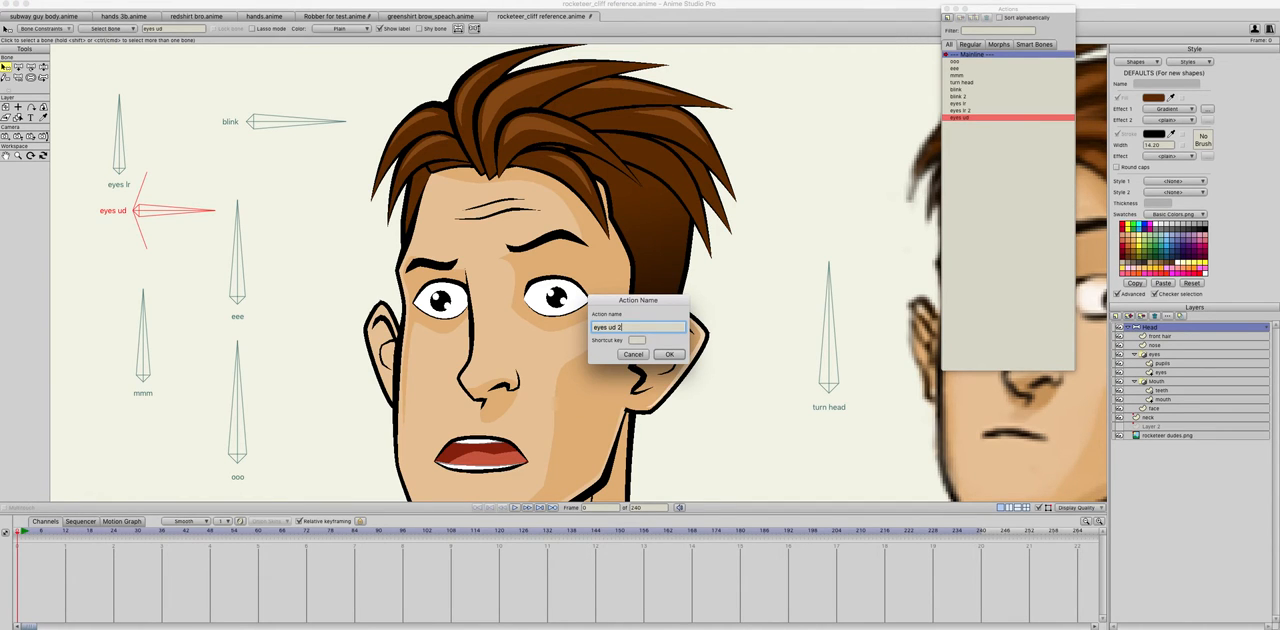
key(Return)
click(18, 67)
mouse_move(188, 213)
mouse_down()
mouse_move(171, 260)
mouse_move(100, 314)
mouse_up()
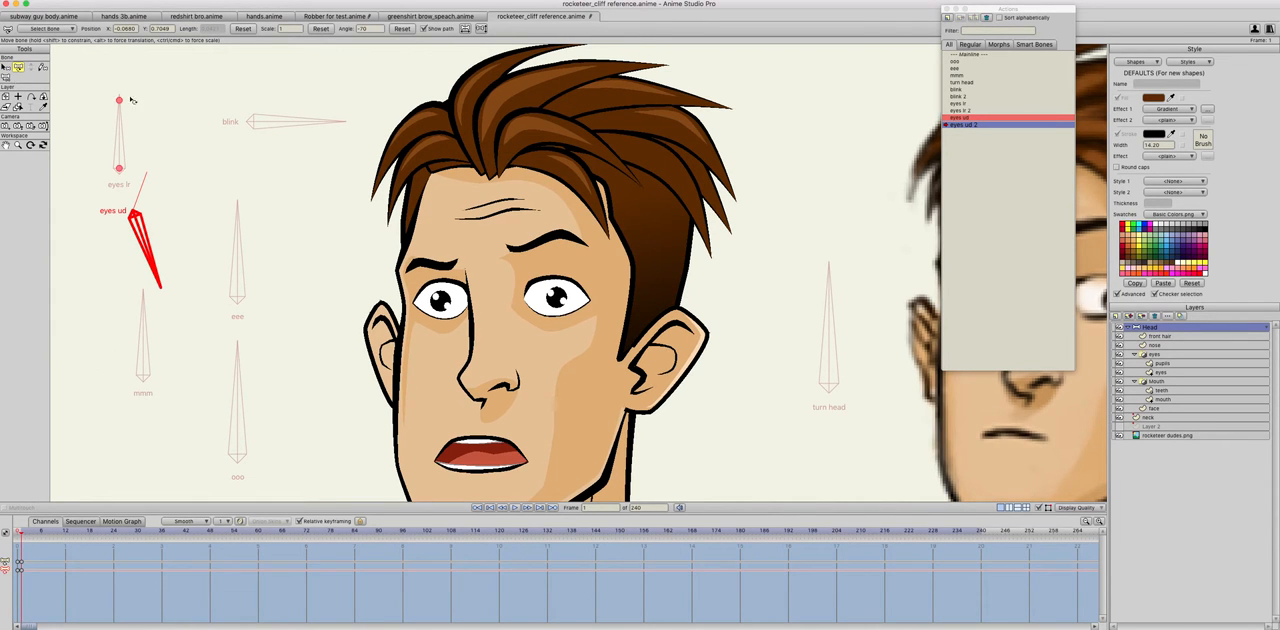
Step: On the pupils layer in the eyes ud 2 action, move both pupils down to the lower eyelids and return to Mainline
click(1162, 363)
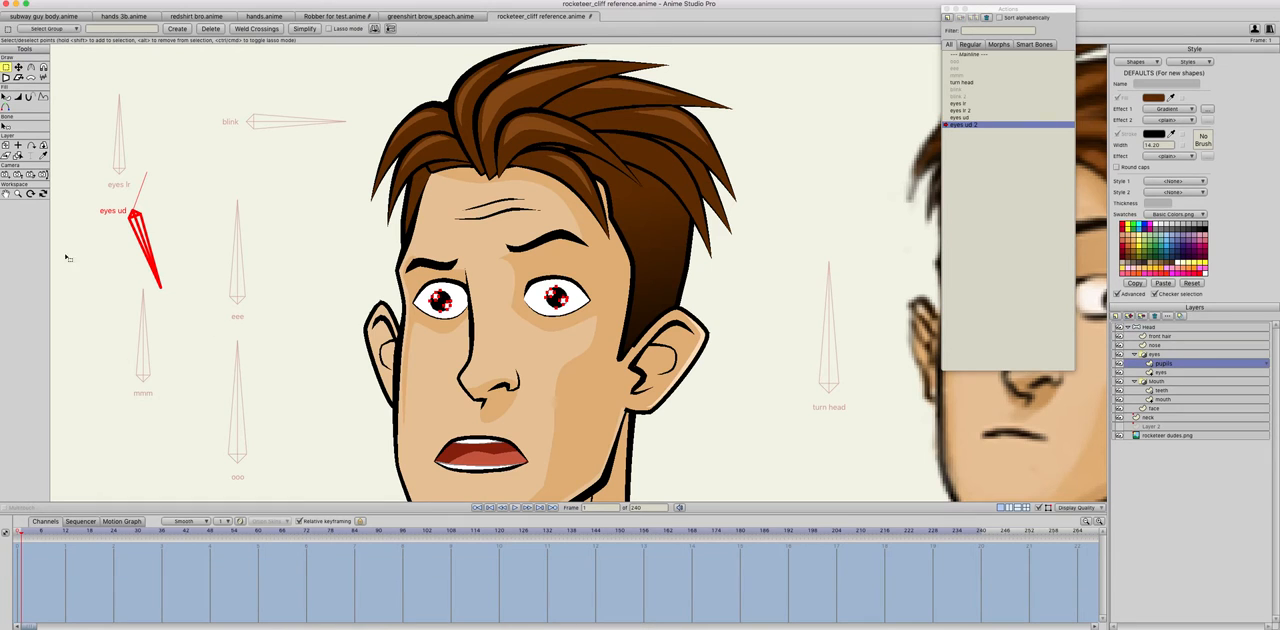
key(ctrl+a)
click(490, 321)
drag(497, 315, 497, 330)
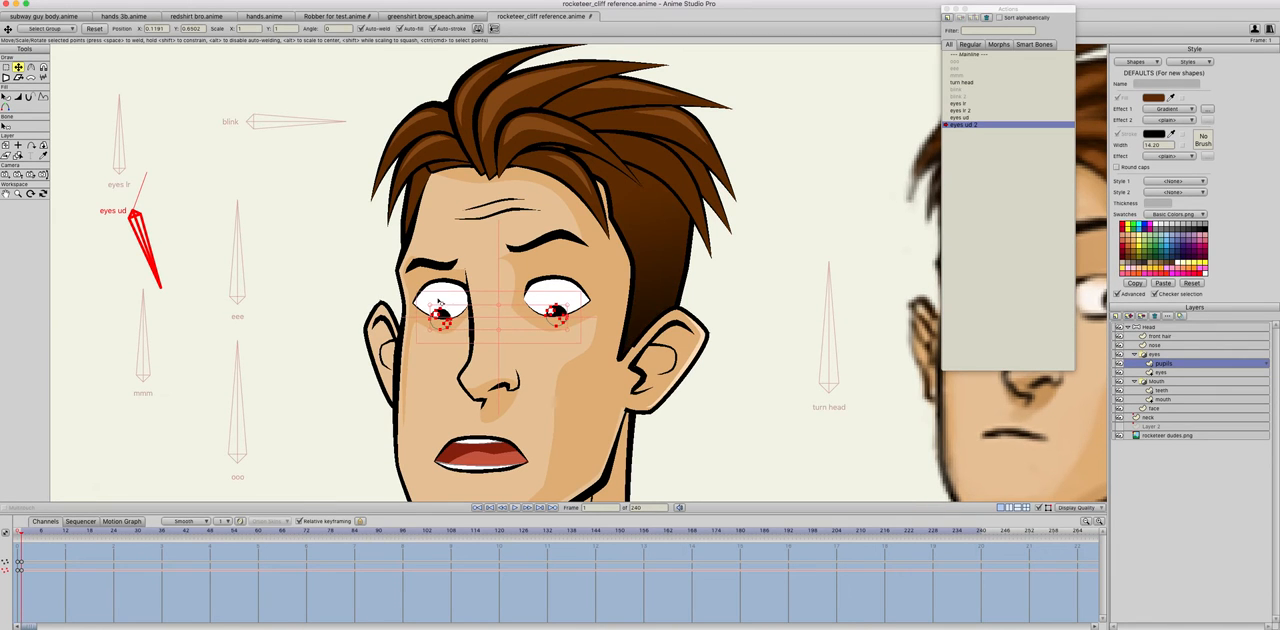
mouse_move(413, 293)
mouse_down()
mouse_move(466, 346)
mouse_move(453, 324)
mouse_up()
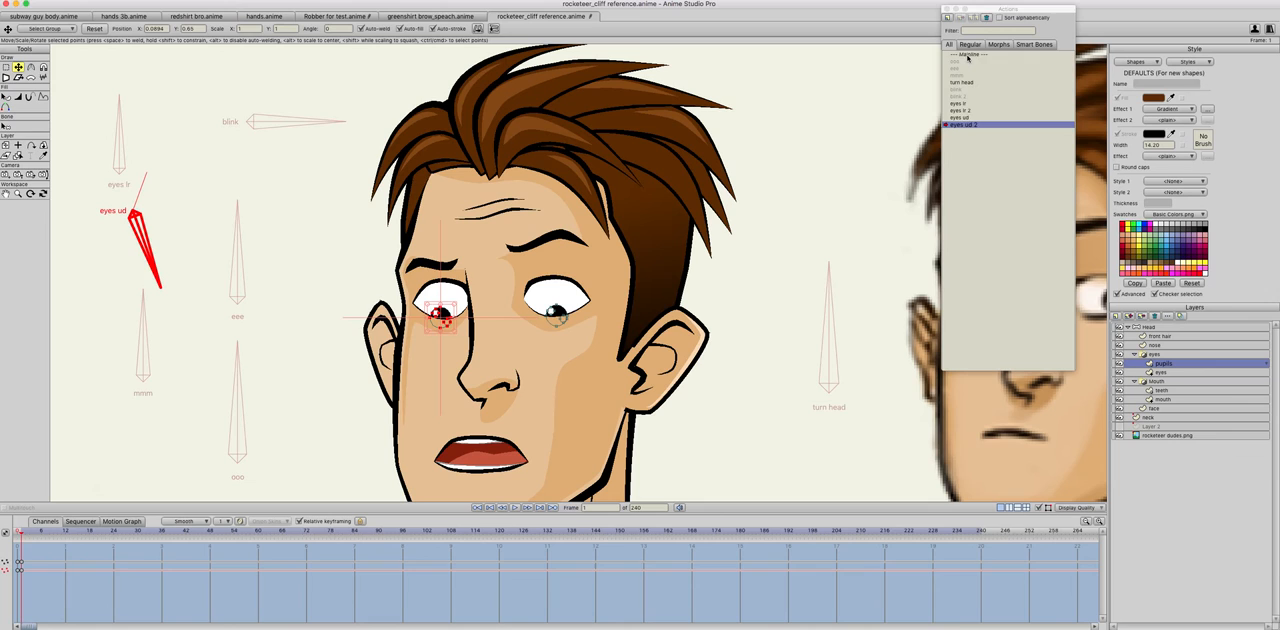
double_click(967, 55)
Step: Test the eyes lr and eyes ud bones together by swinging them to aim the pupils in different diagonal directions
click(18, 157)
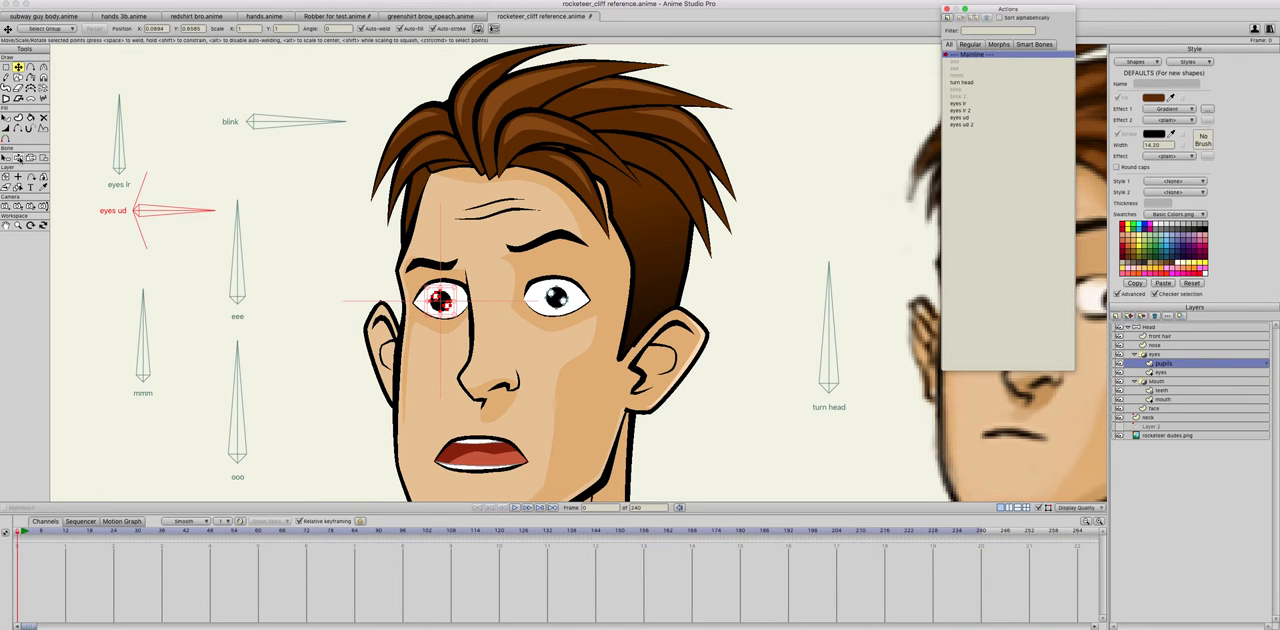
drag(124, 160, 132, 159)
drag(180, 210, 182, 194)
drag(145, 140, 189, 230)
drag(131, 133, 80, 105)
click(174, 238)
drag(174, 238, 167, 243)
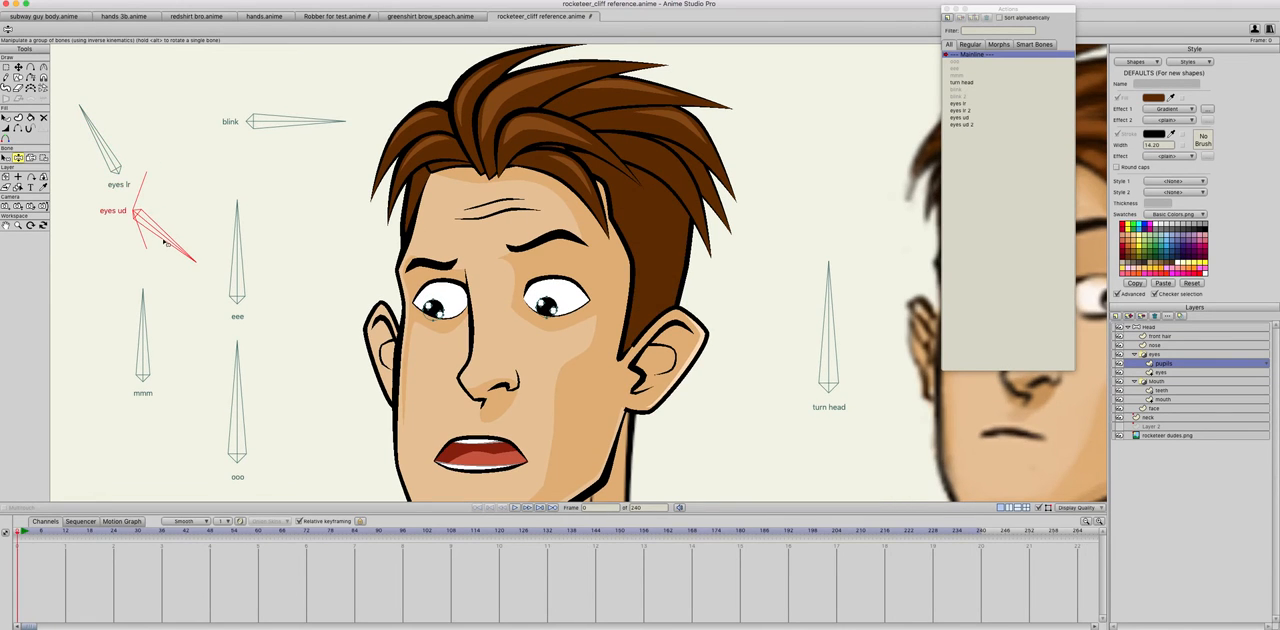
drag(113, 148, 106, 150)
drag(158, 230, 165, 219)
drag(101, 147, 148, 160)
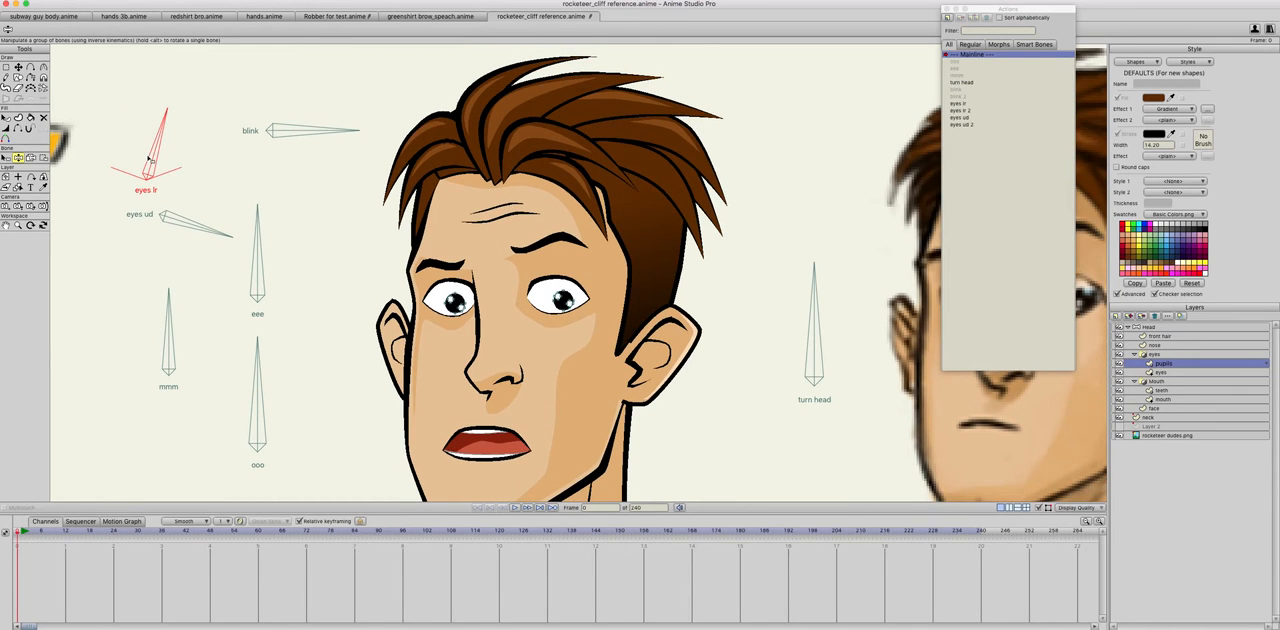
Step: Add a short horizontal bone to the Head layer below the blink bone, with bone strength 0 and no parent
drag(357, 217, 272, 211)
scroll(276, 216, down, 2)
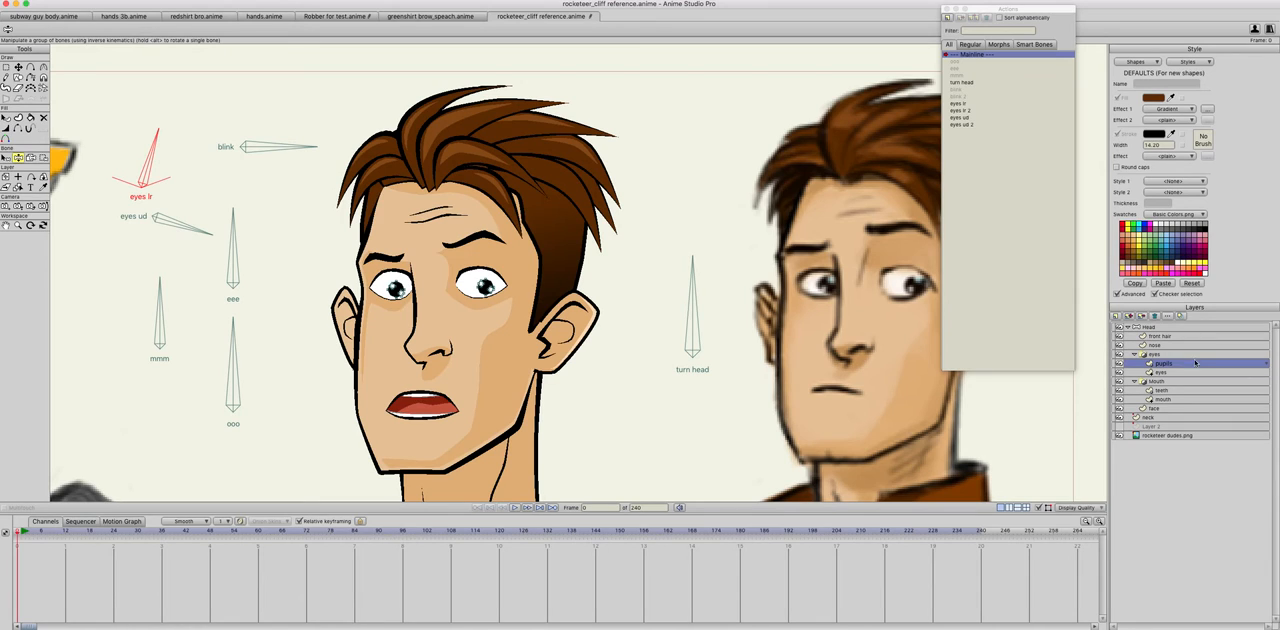
click(1150, 327)
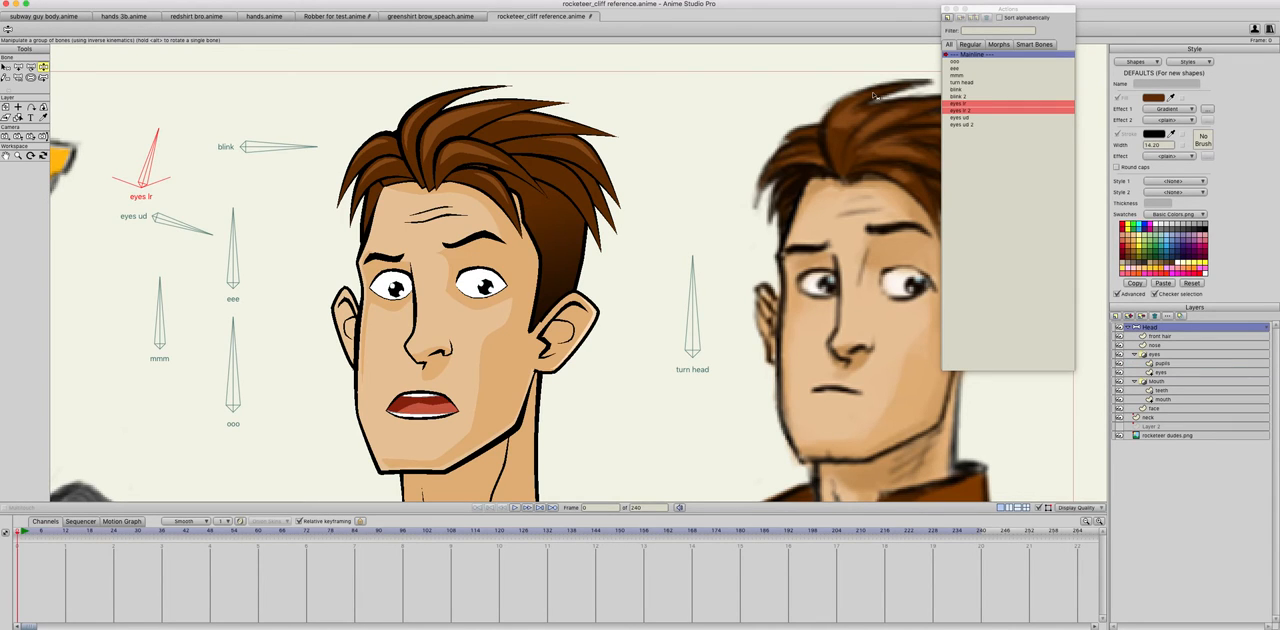
click(18, 66)
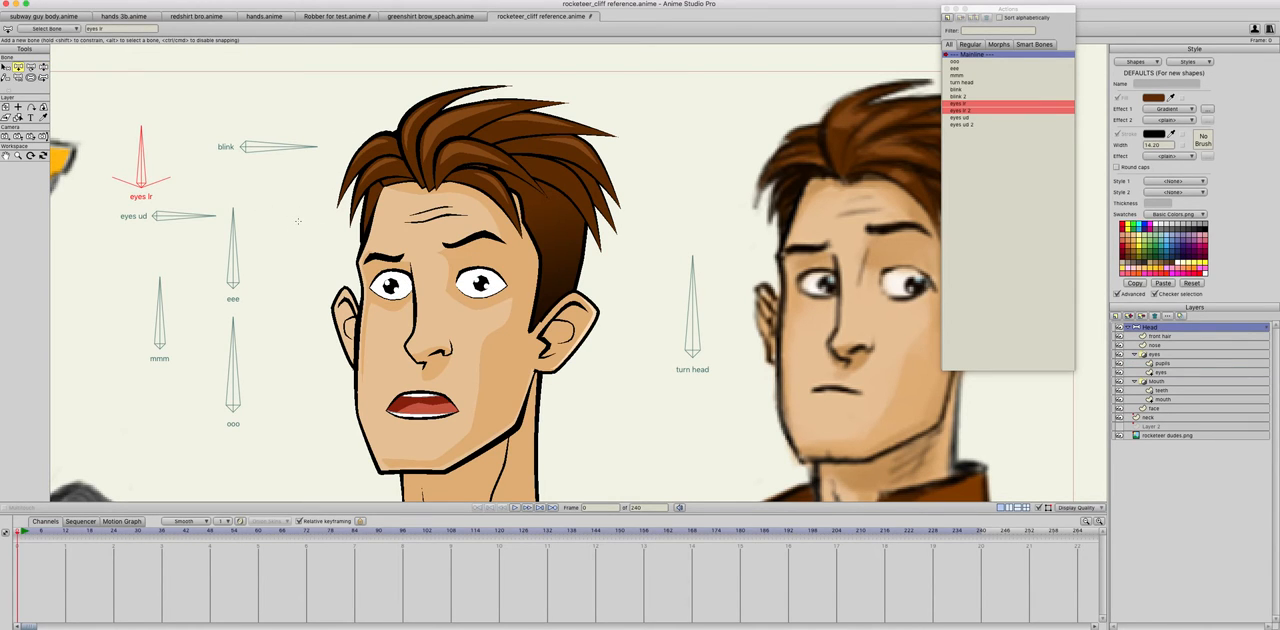
drag(267, 186, 324, 186)
click(31, 77)
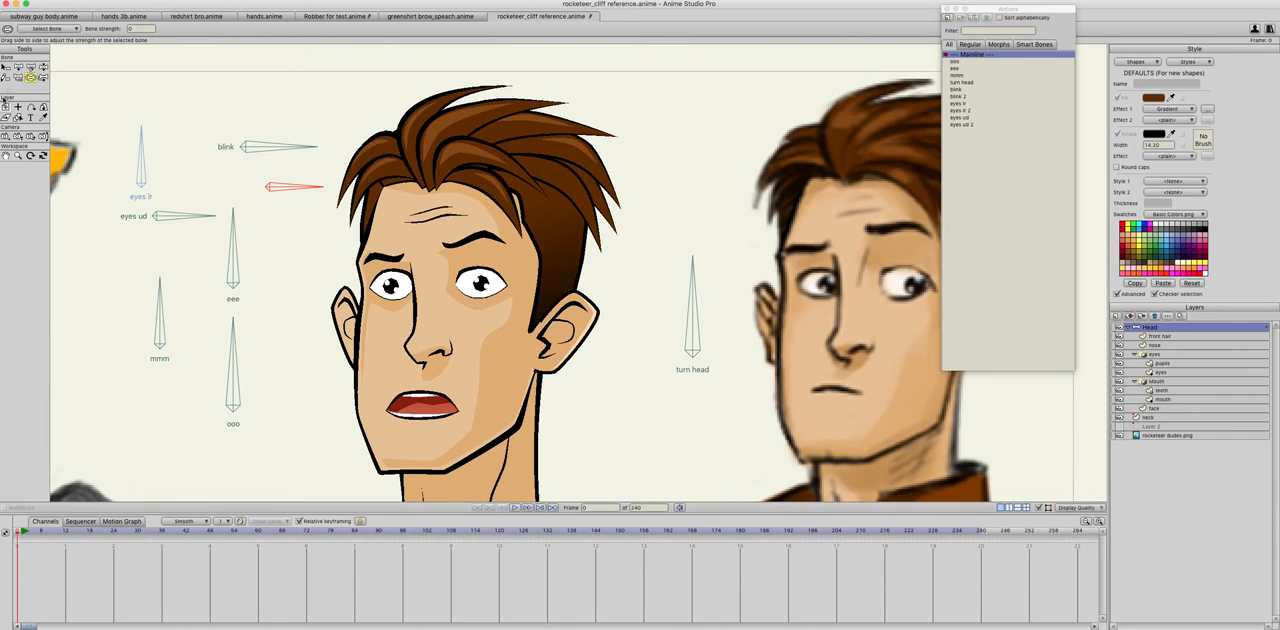
click(18, 77)
key(z)
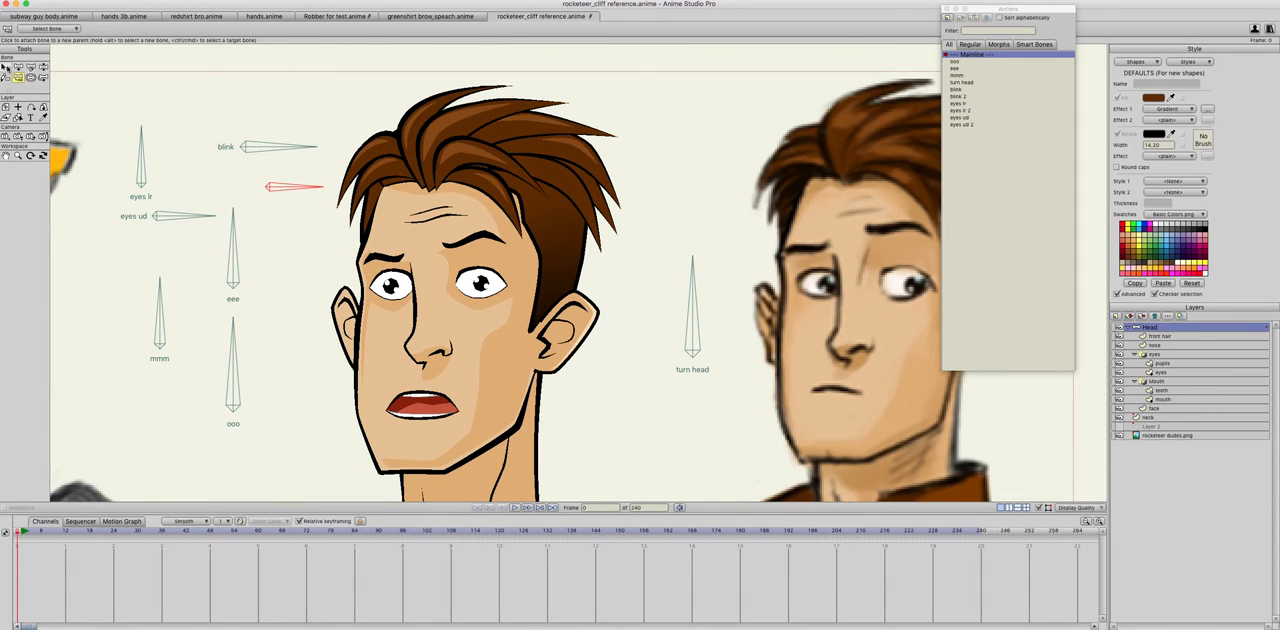
Step: Constrain the new bone's angle to between -70 and 70 degrees and name it brows
click(58, 29)
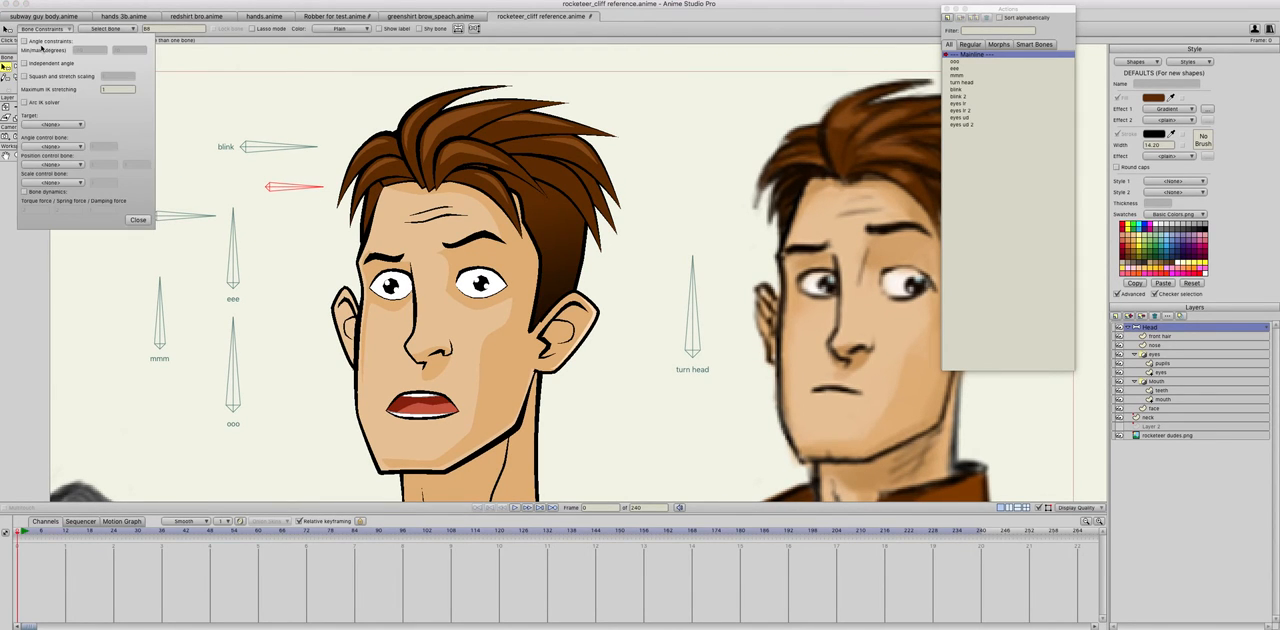
double_click(177, 27)
text(b)
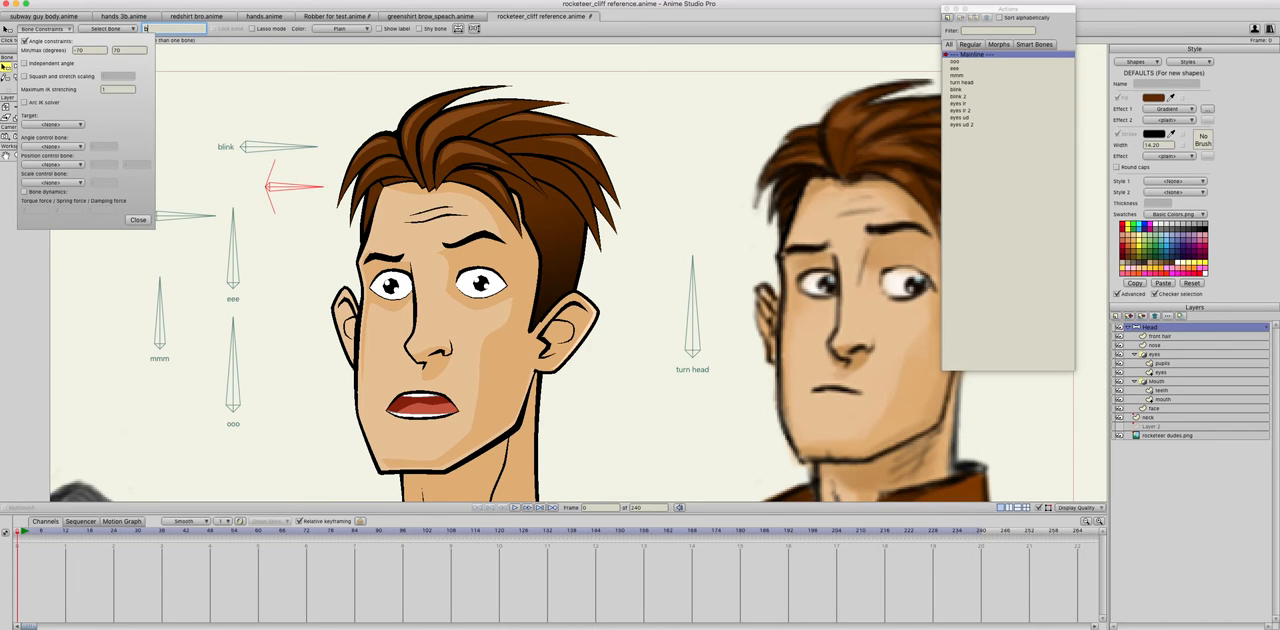
text(rows)
click(139, 219)
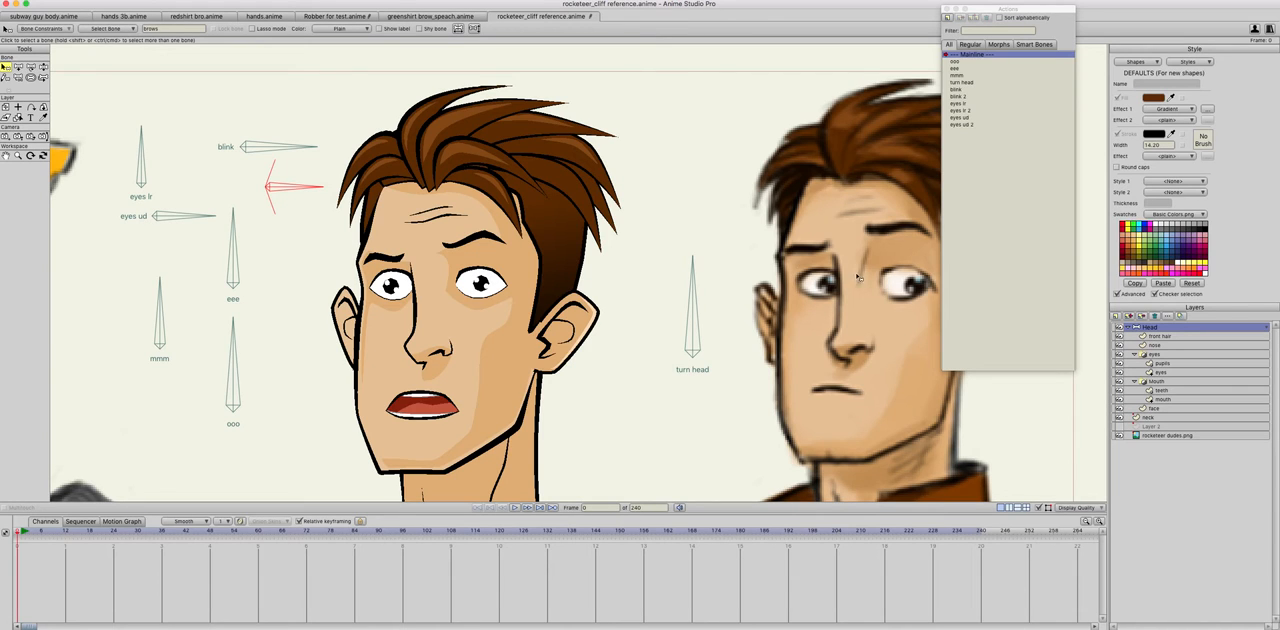
Step: Create an action named brows for the brows bone and rotate that bone counterclockwise to 70 degrees
click(949, 18)
text(b)
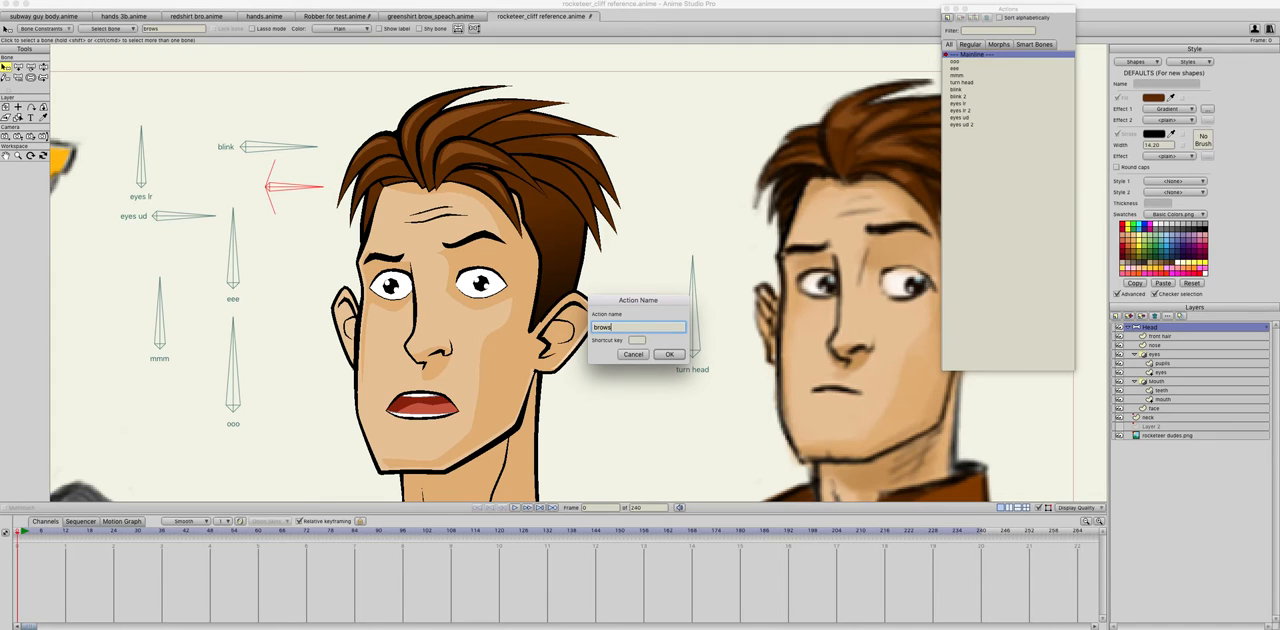
text(rows)
key(Return)
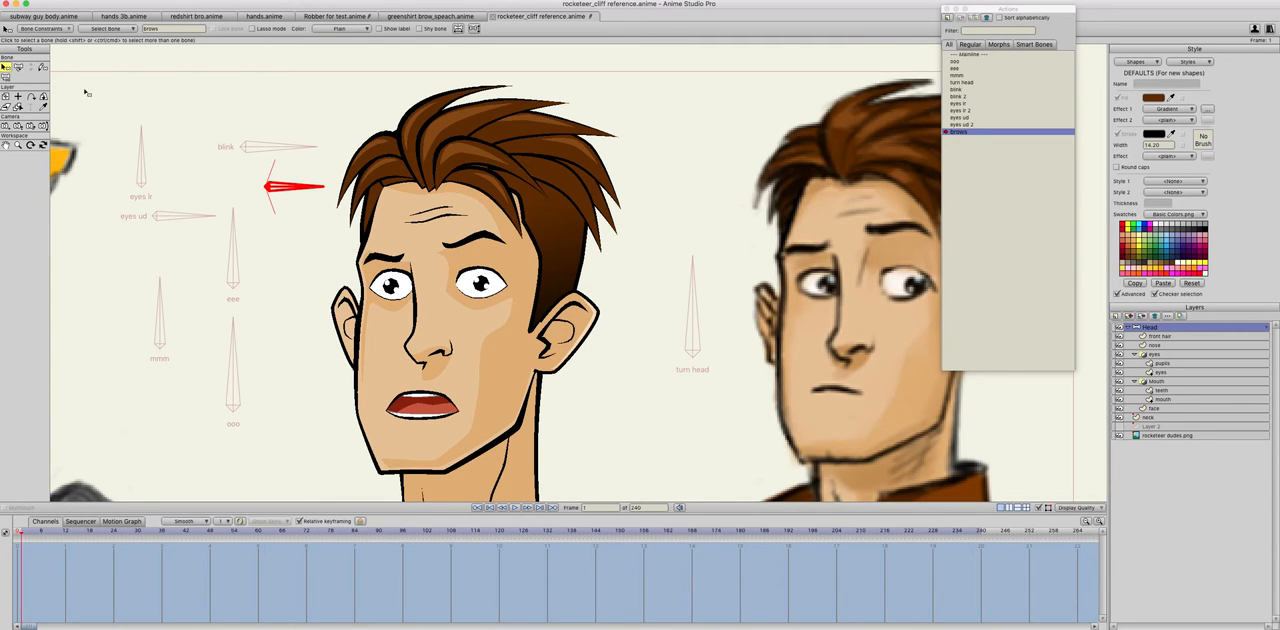
click(18, 66)
drag(307, 180, 248, 108)
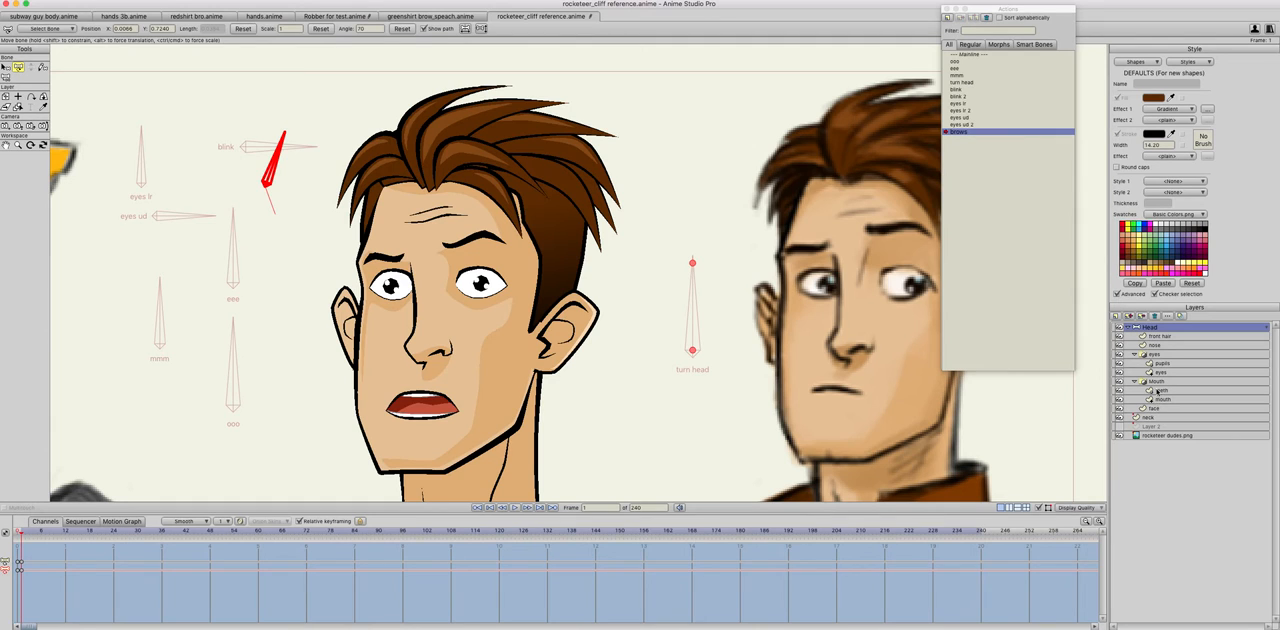
Step: In the brows action, move the right-hand eyebrow on the face layer upward on the forehead
click(1155, 408)
click(18, 67)
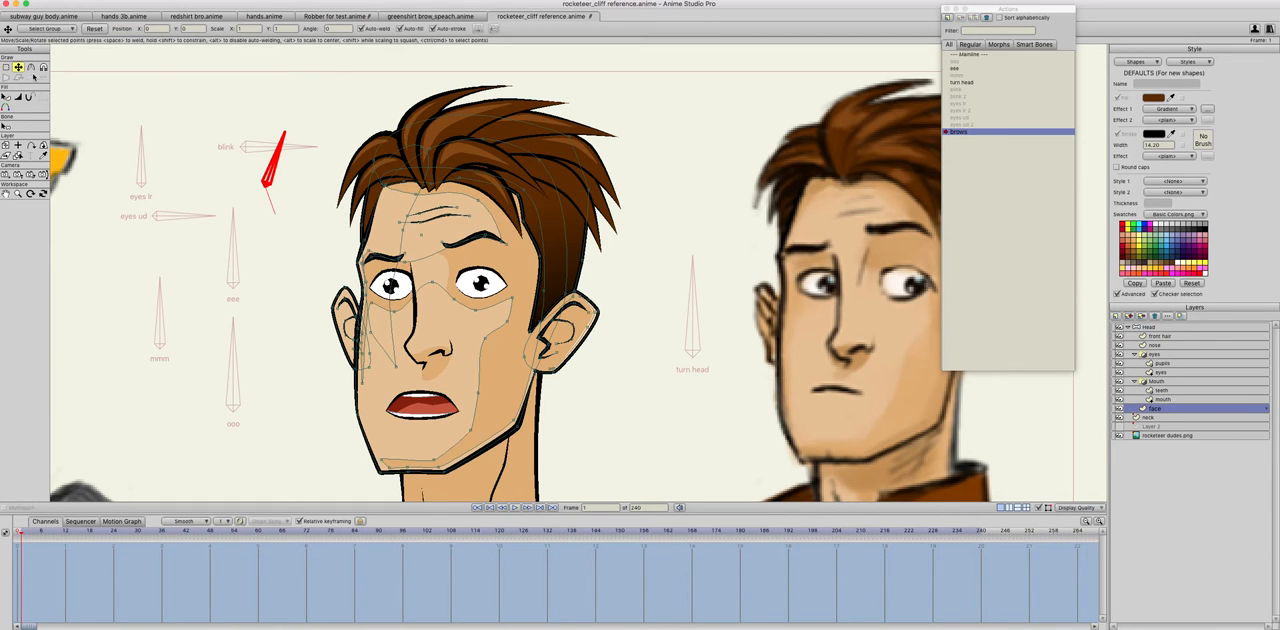
click(481, 239)
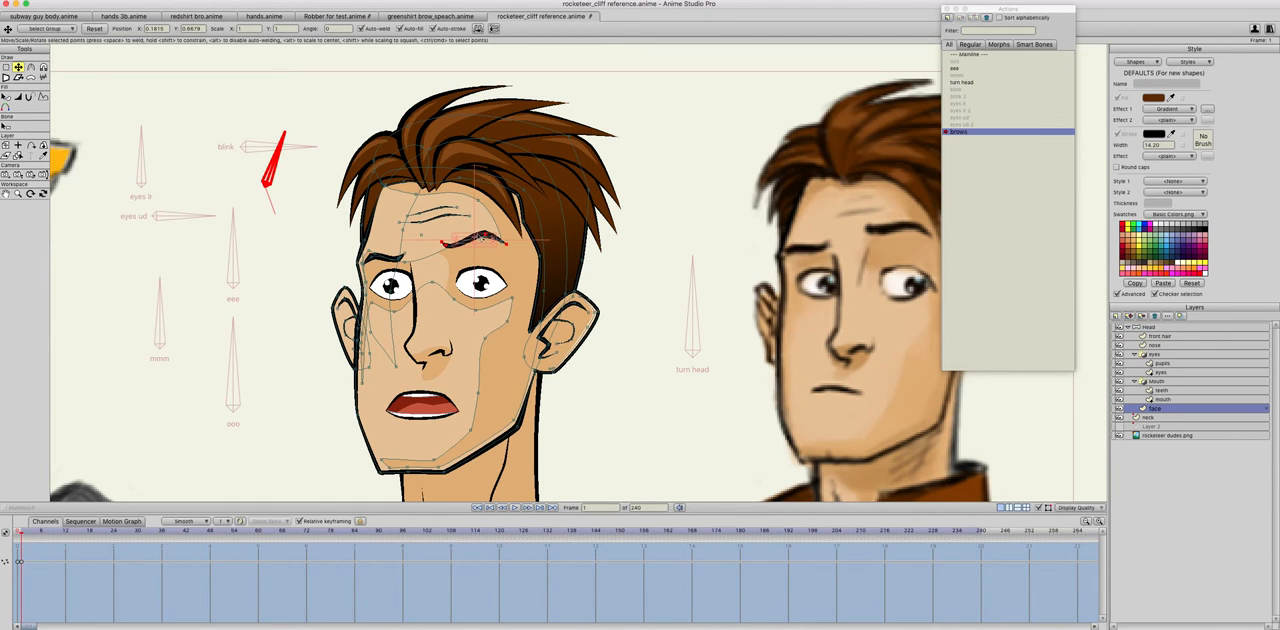
drag(480, 240, 480, 229)
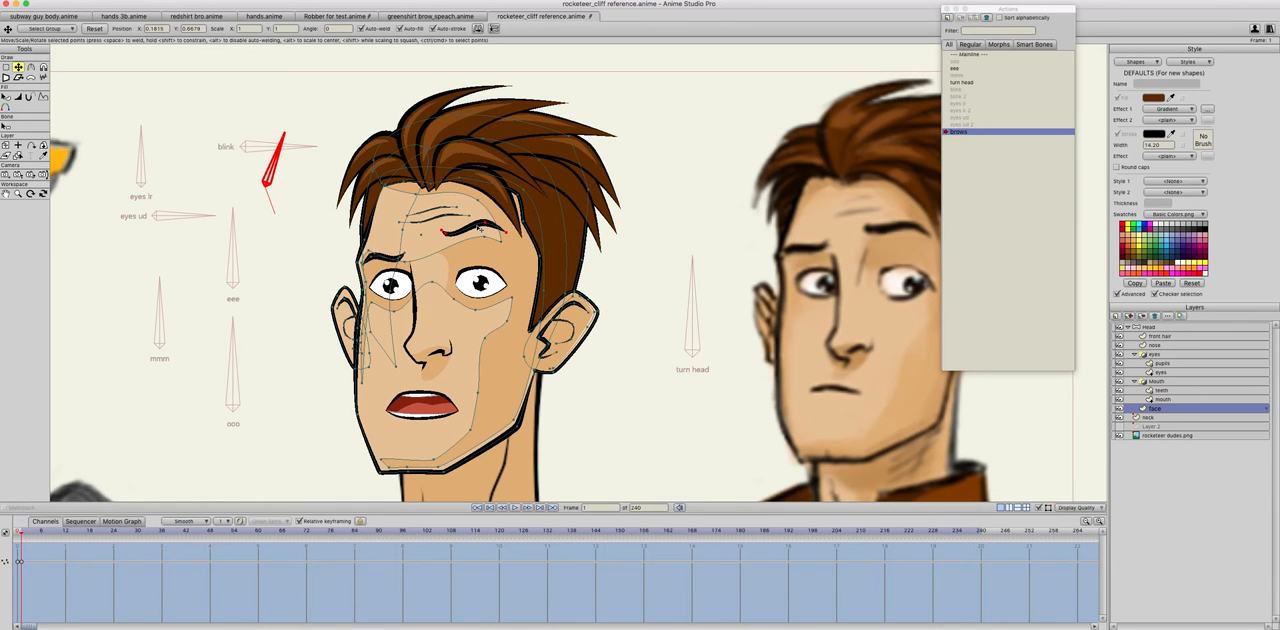
Step: Raise the left-hand eyebrow in the brows action and adjust the inner ends of both eyebrows for a surprised look
click(392, 246)
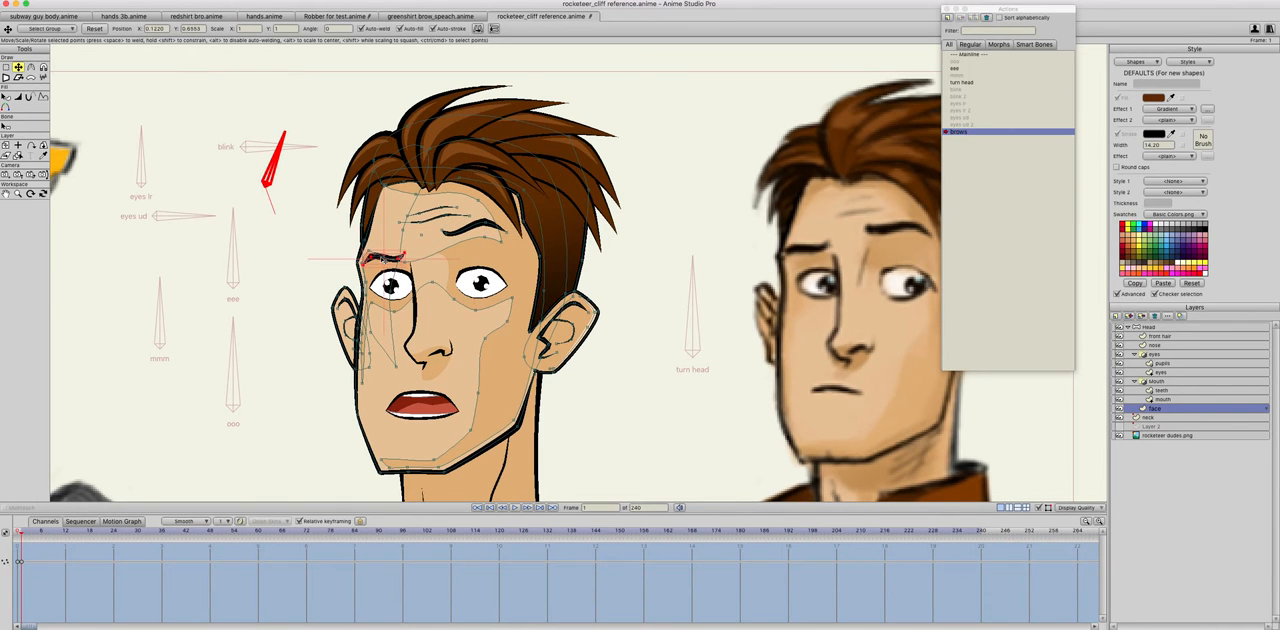
key(ctrl+a)
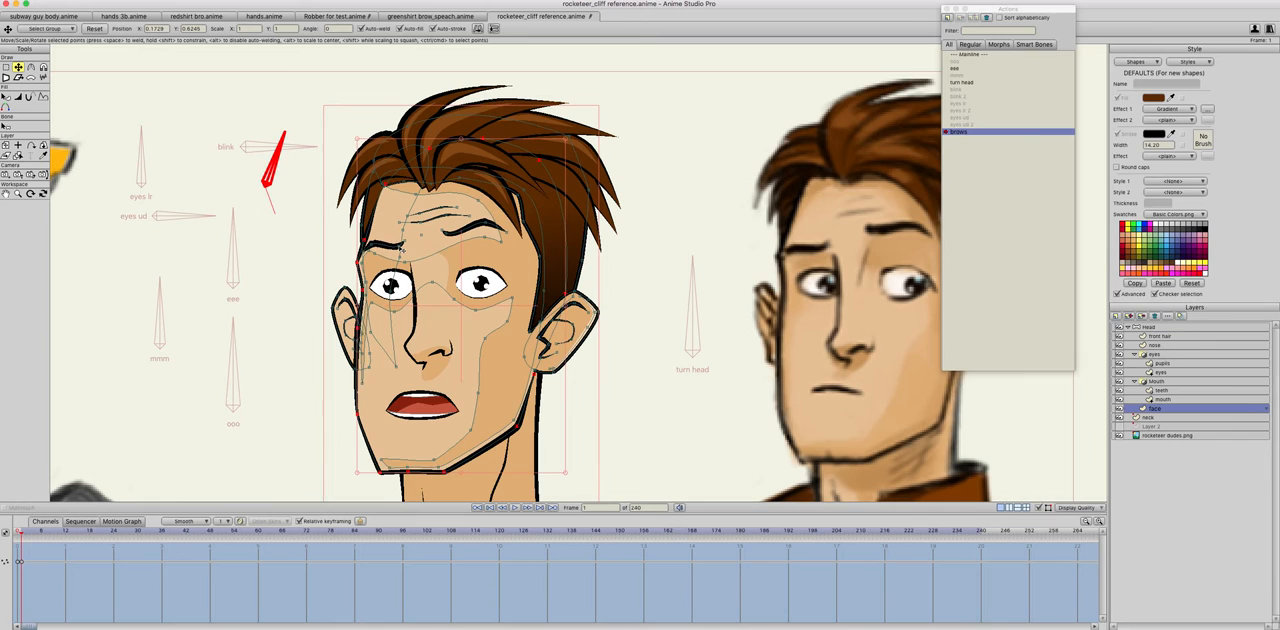
click(400, 246)
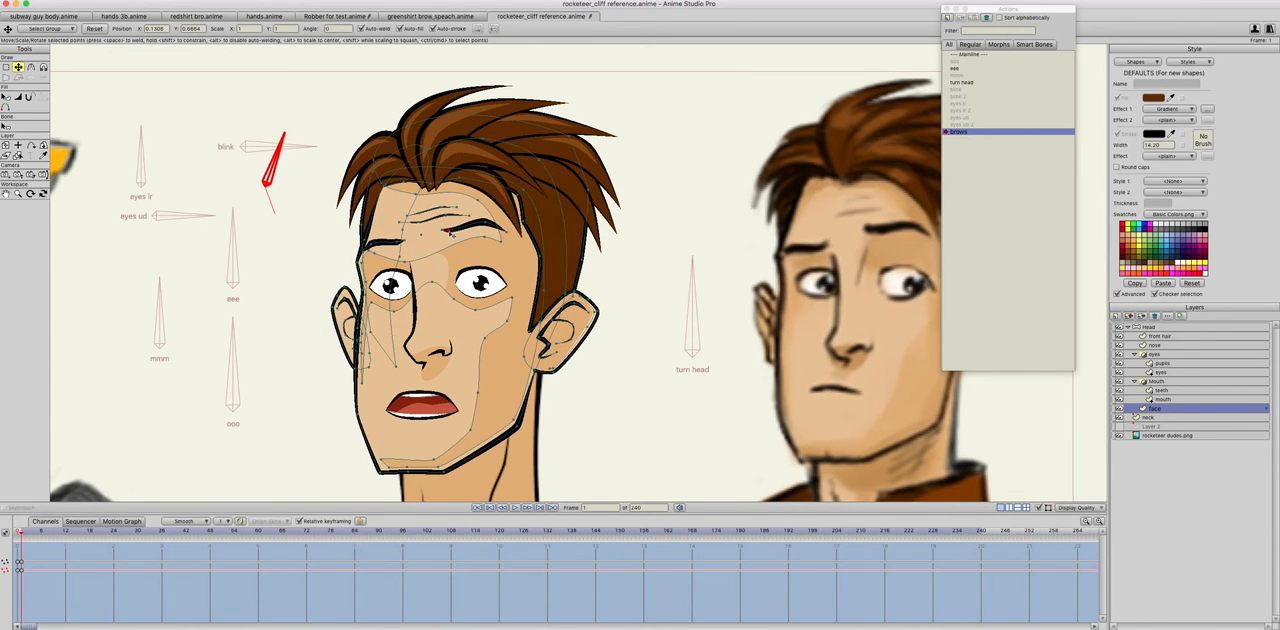
click(441, 228)
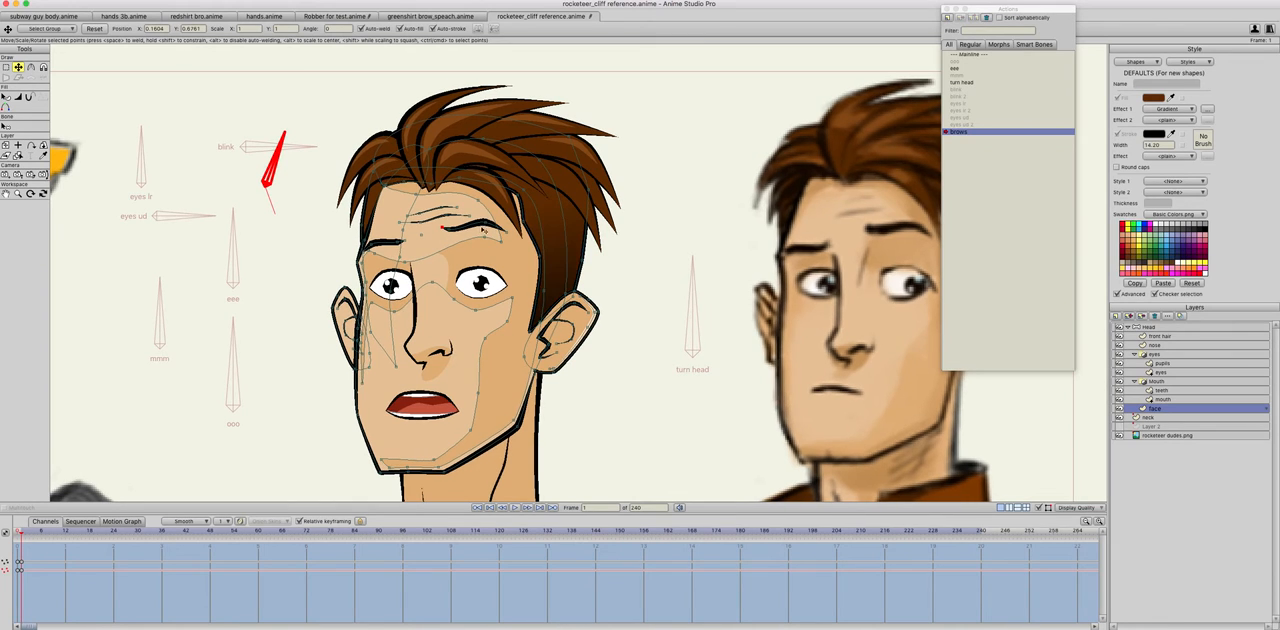
click(383, 238)
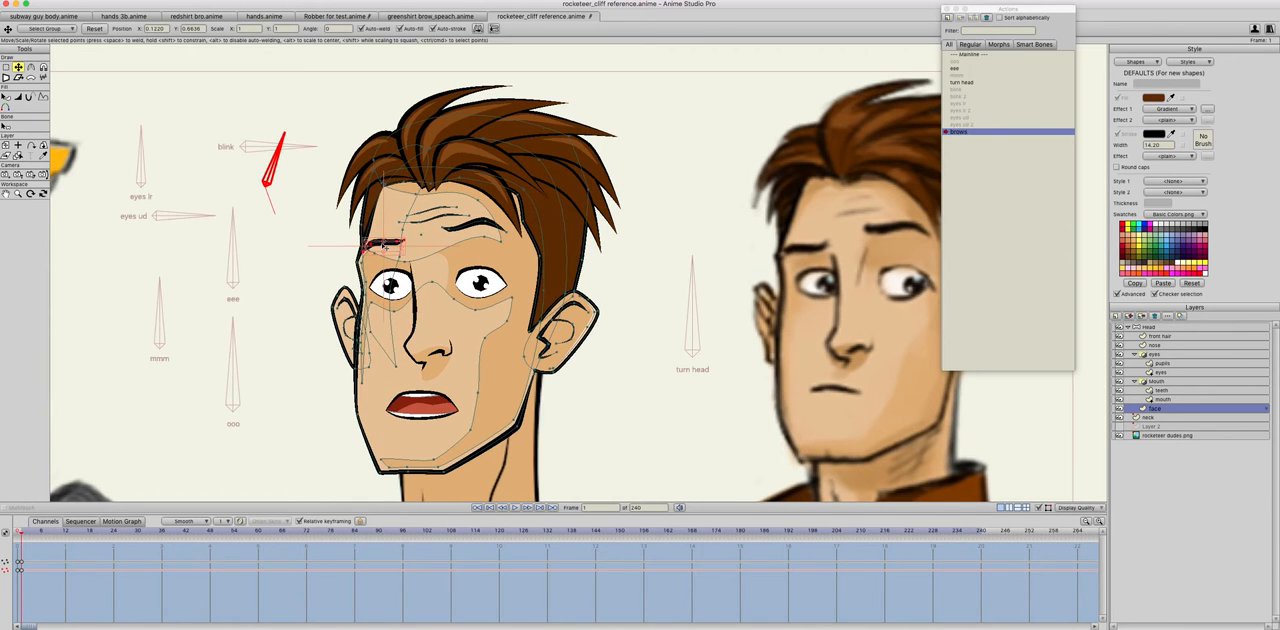
drag(386, 238, 387, 235)
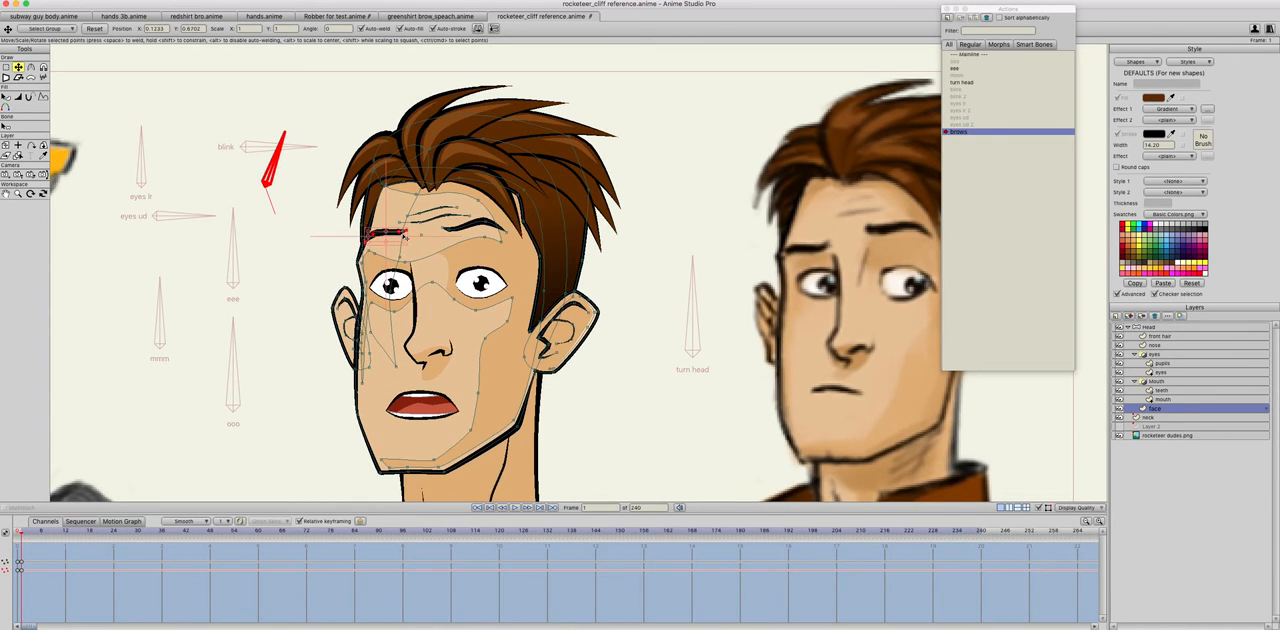
click(588, 376)
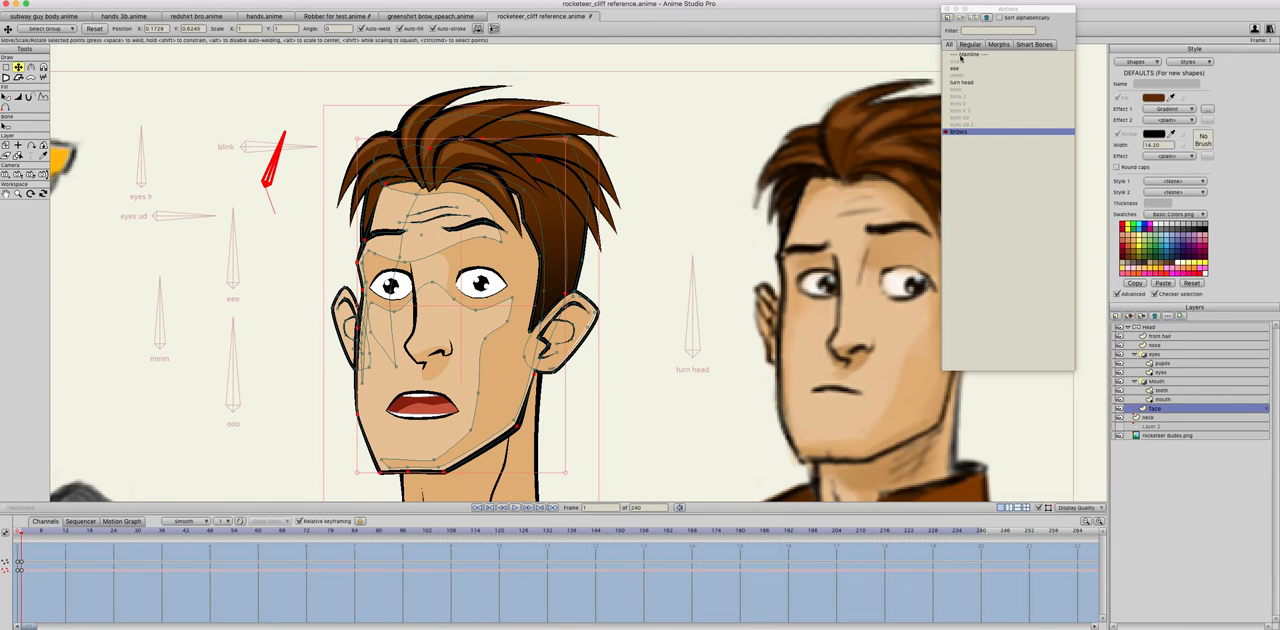
Step: Return to the Mainline and test the brows bone by swinging it
click(960, 54)
click(19, 157)
drag(310, 183, 296, 236)
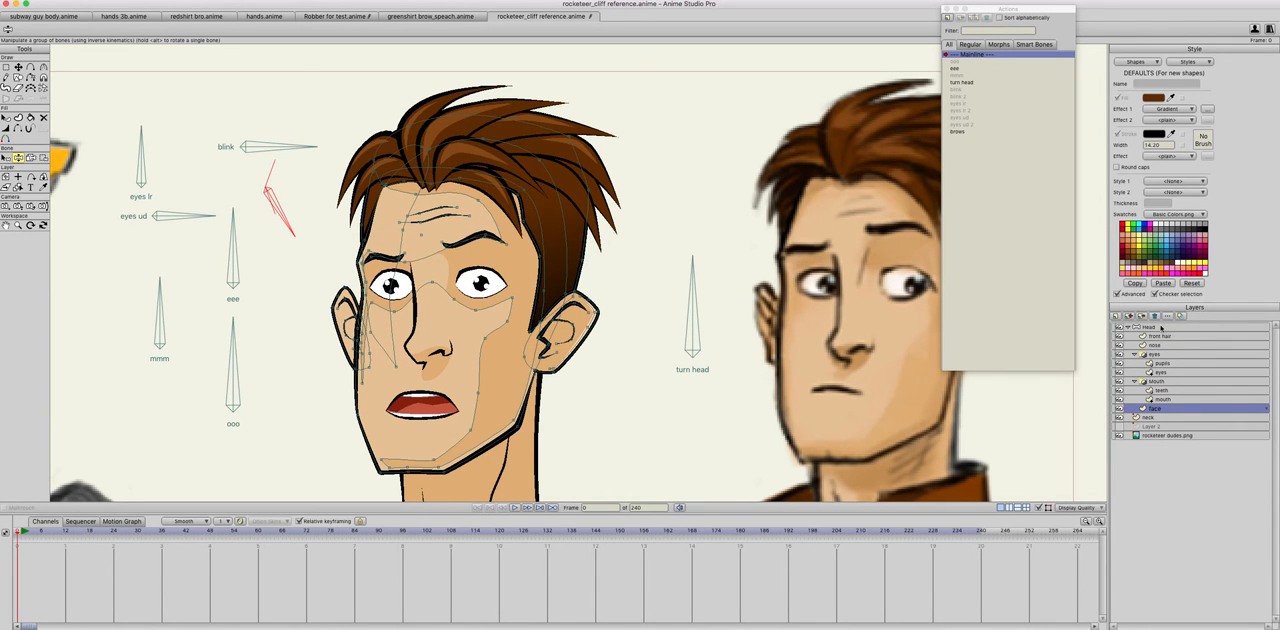
Step: On the Head layer, create an action named brows 2 and rotate the brows bone clockwise to -70 degrees
click(1160, 327)
click(946, 19)
text(brows 2)
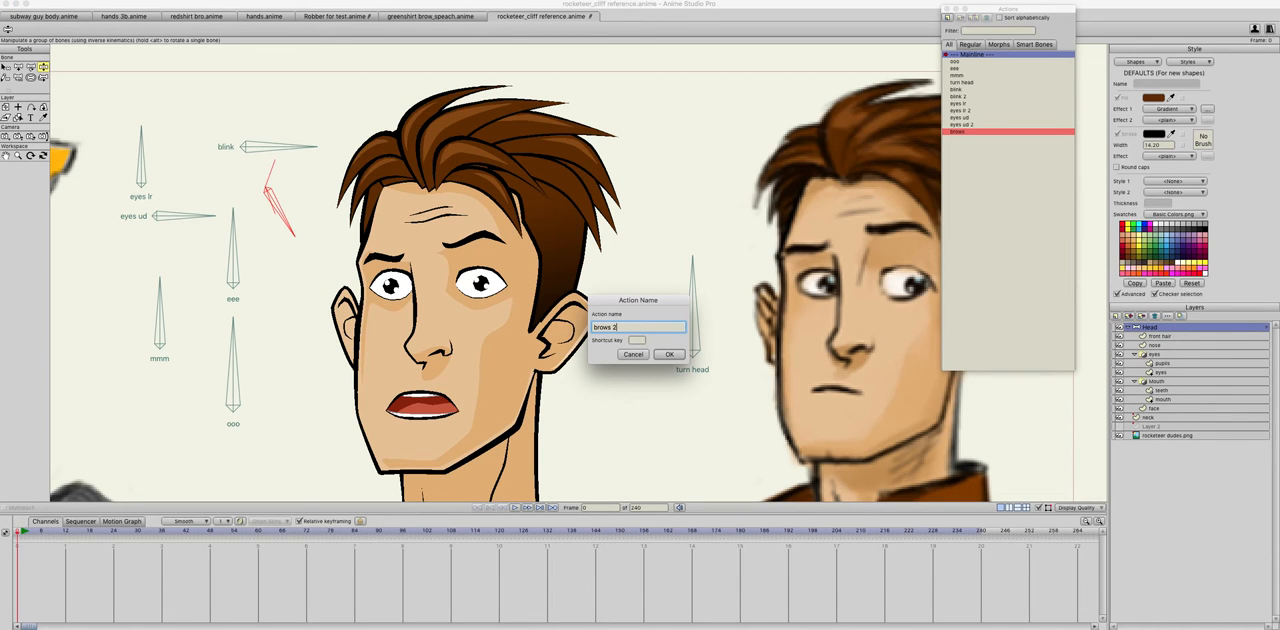
key(Return)
click(18, 66)
drag(306, 198, 247, 274)
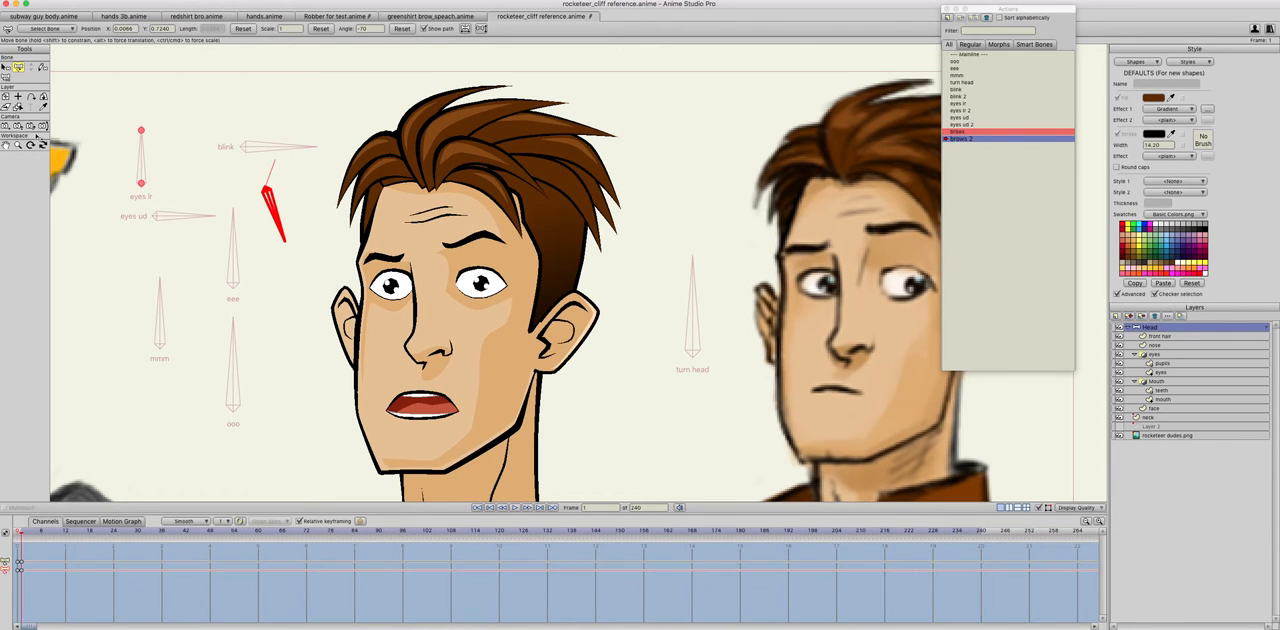
Step: In the brows 2 action, lower the left-hand eyebrow on the face layer toward the eye
click(1155, 408)
click(389, 261)
click(385, 261)
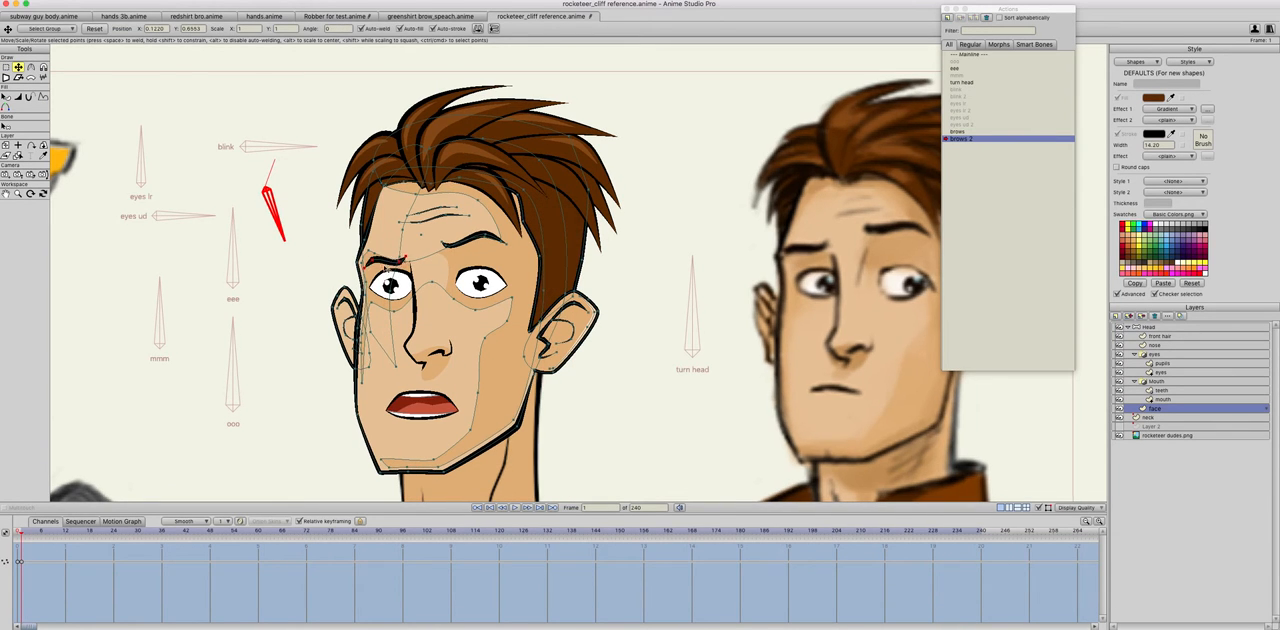
drag(387, 268, 387, 274)
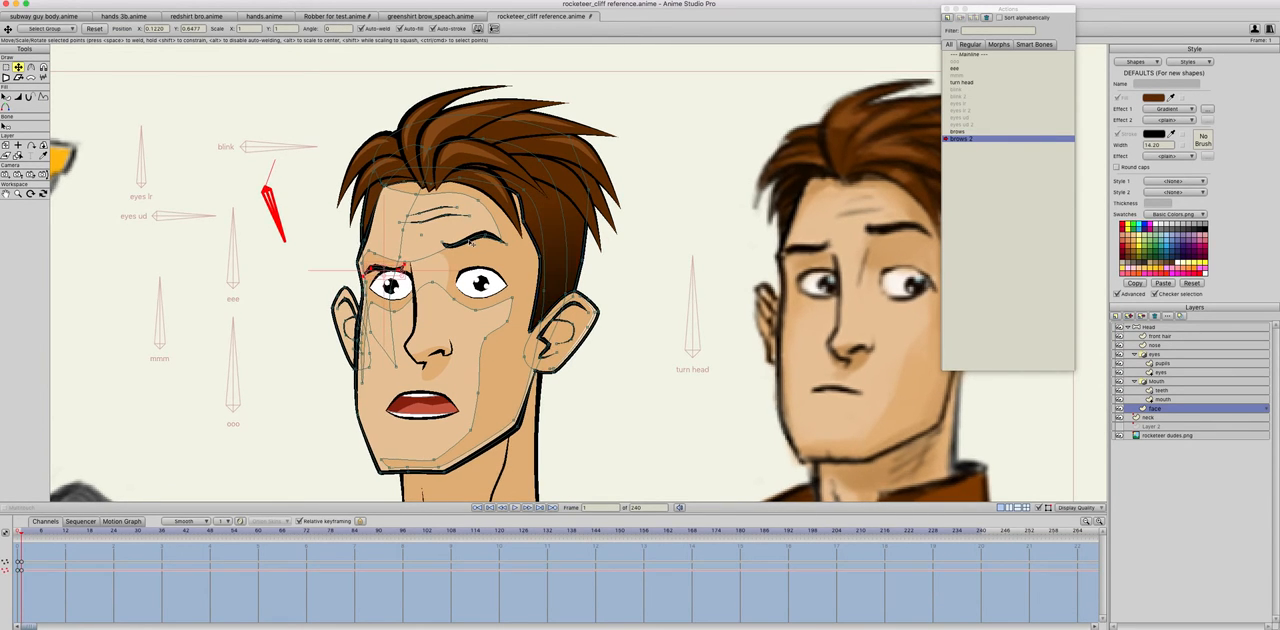
Step: Lower the right-hand eyebrow onto the eye and reposition its points to form an angry slant
click(479, 244)
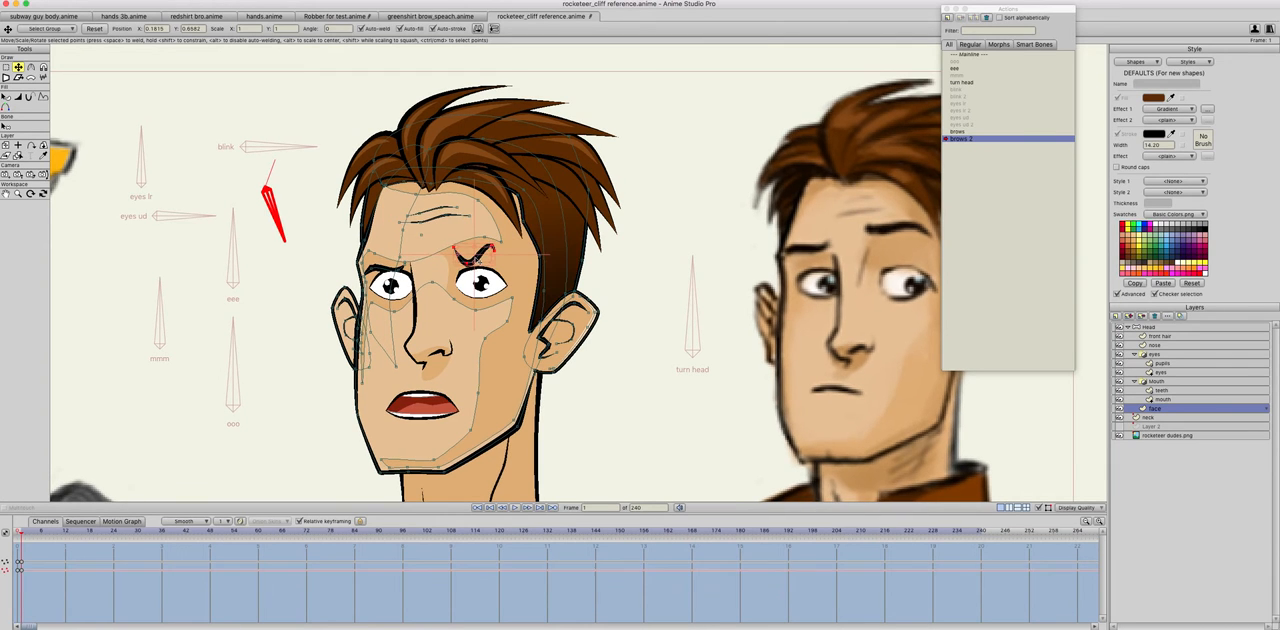
mouse_move(476, 244)
mouse_down()
mouse_move(472, 276)
mouse_move(471, 265)
mouse_up()
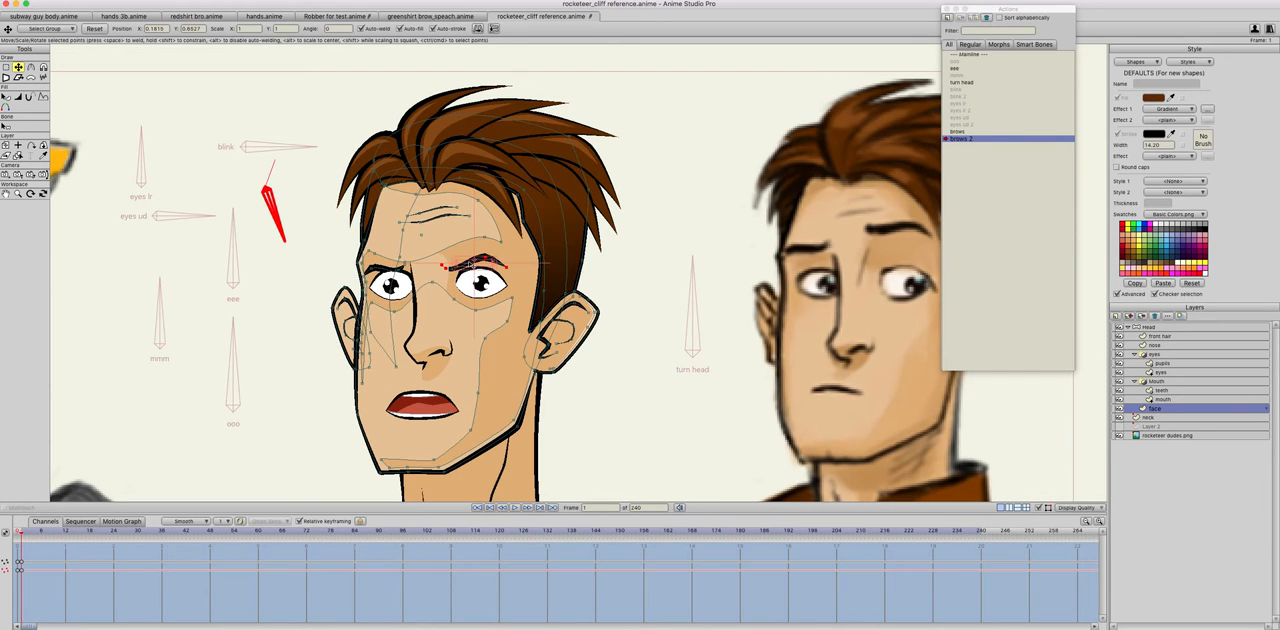
click(378, 269)
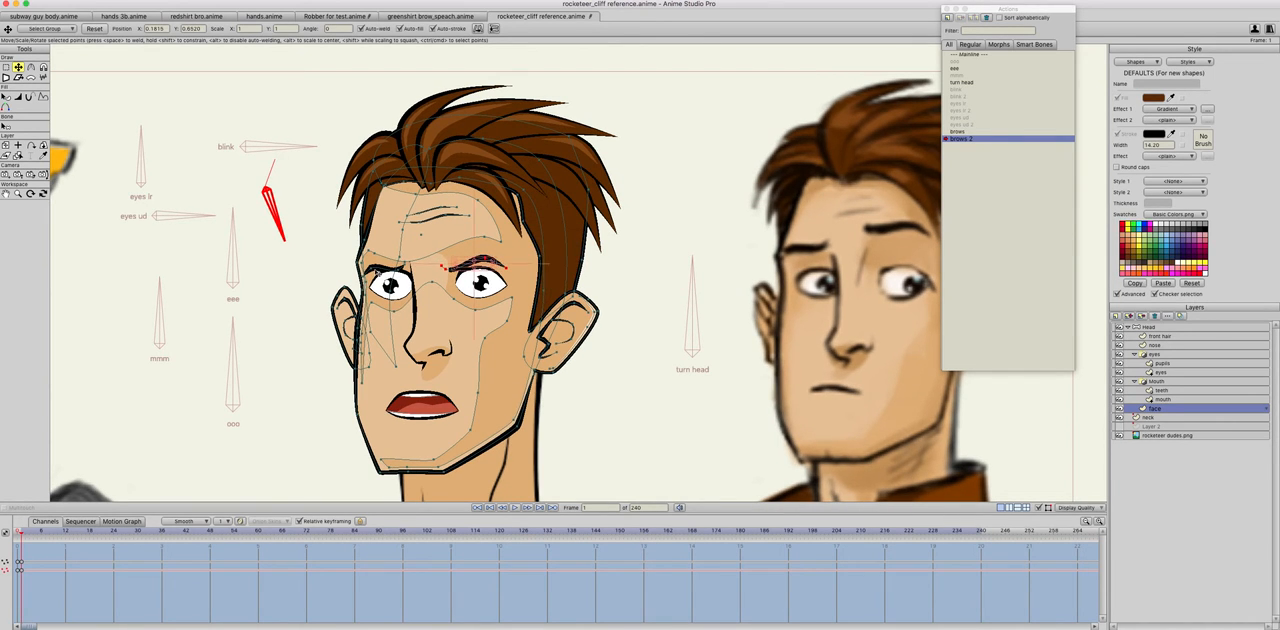
click(445, 268)
click(485, 255)
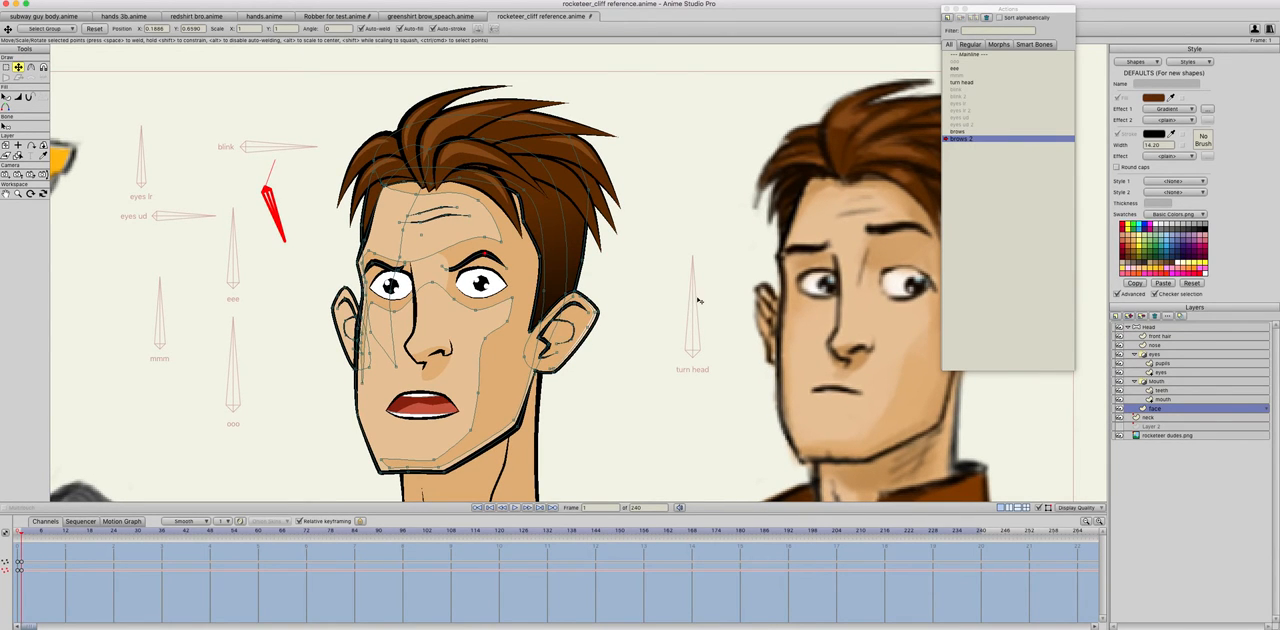
Step: Adjust the curvature at the inner ends of both eyebrows with the Curvature tool
click(30, 66)
drag(445, 270, 227, 278)
drag(399, 271, 191, 272)
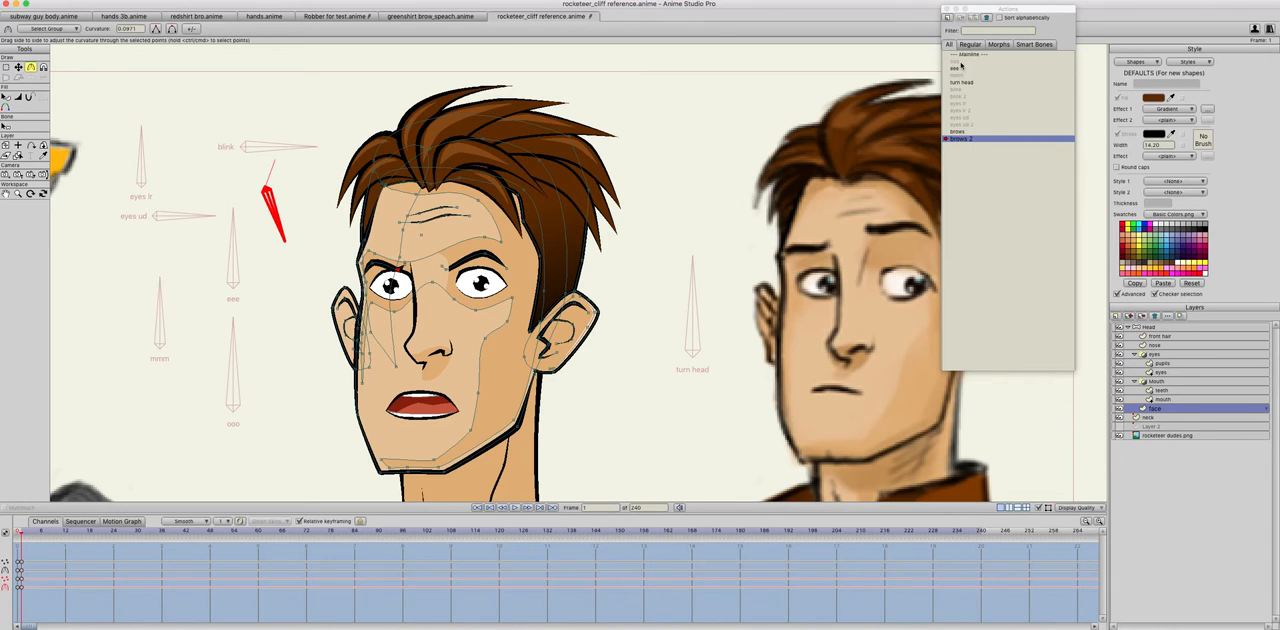
Step: Return the Head layer to the Mainline and test the brows bone by swinging it down and up
double_click(1150, 327)
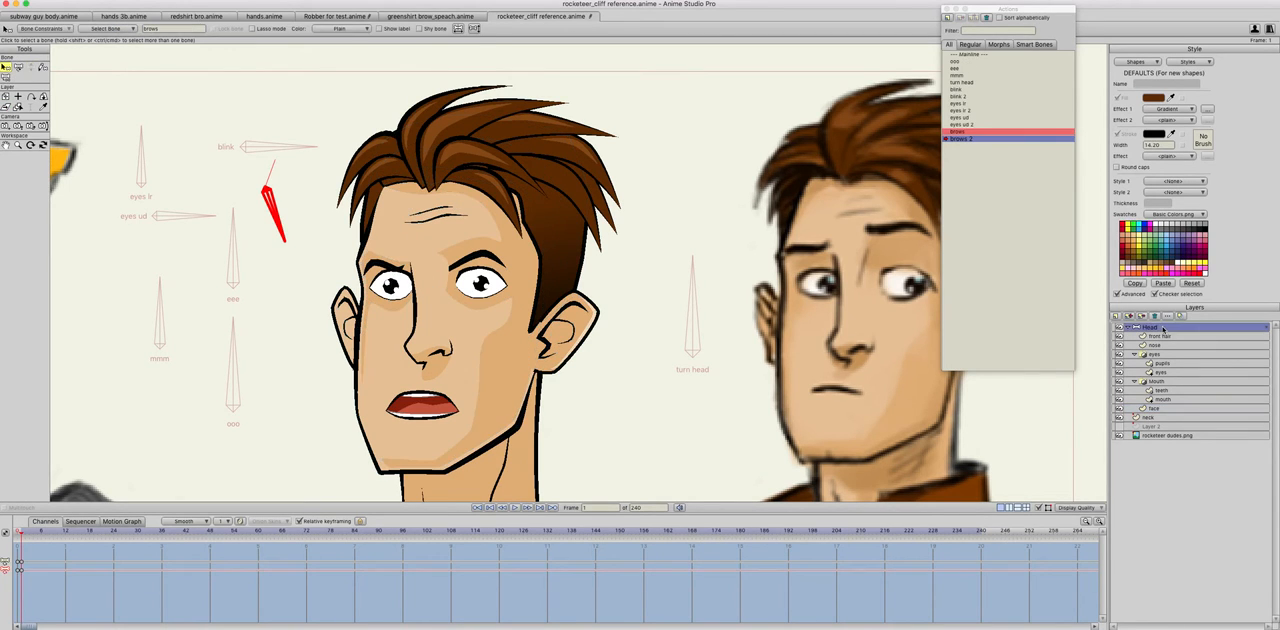
key(Escape)
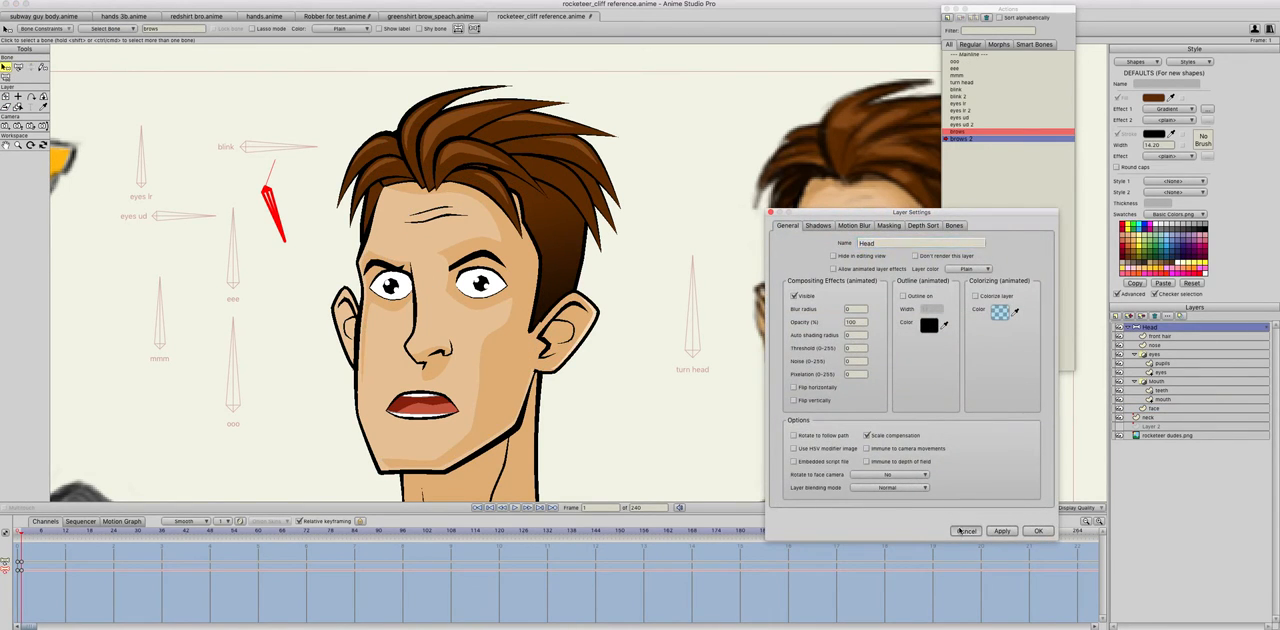
click(974, 53)
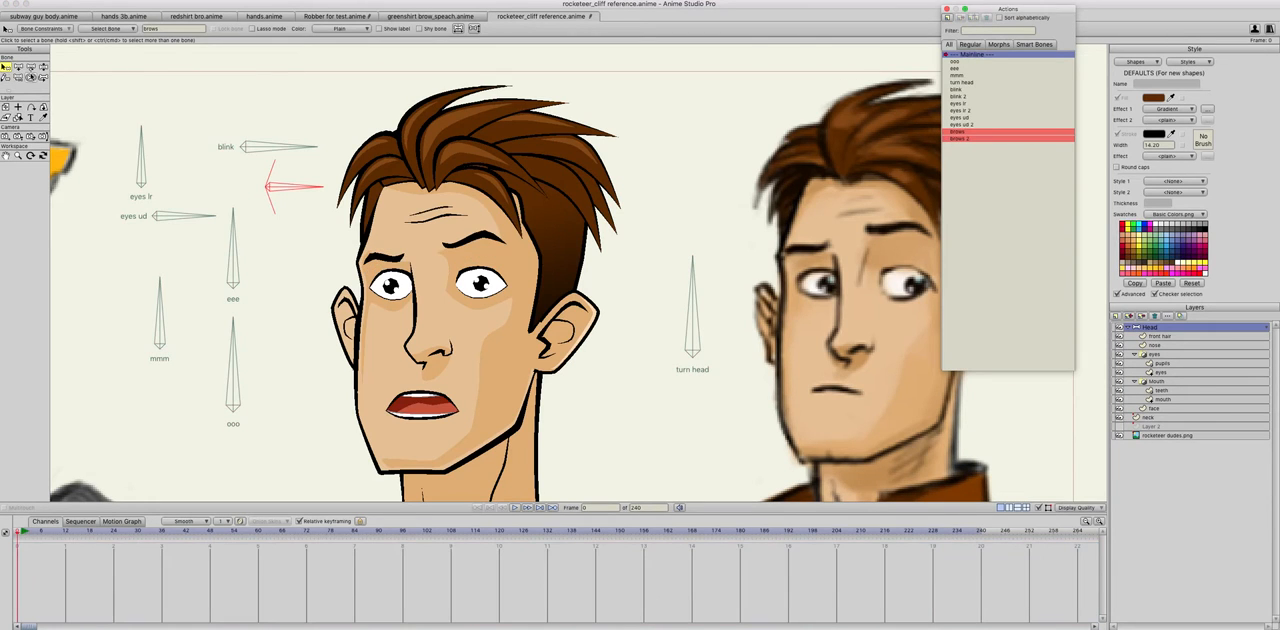
click(43, 66)
drag(292, 186, 268, 260)
drag(265, 150, 263, 51)
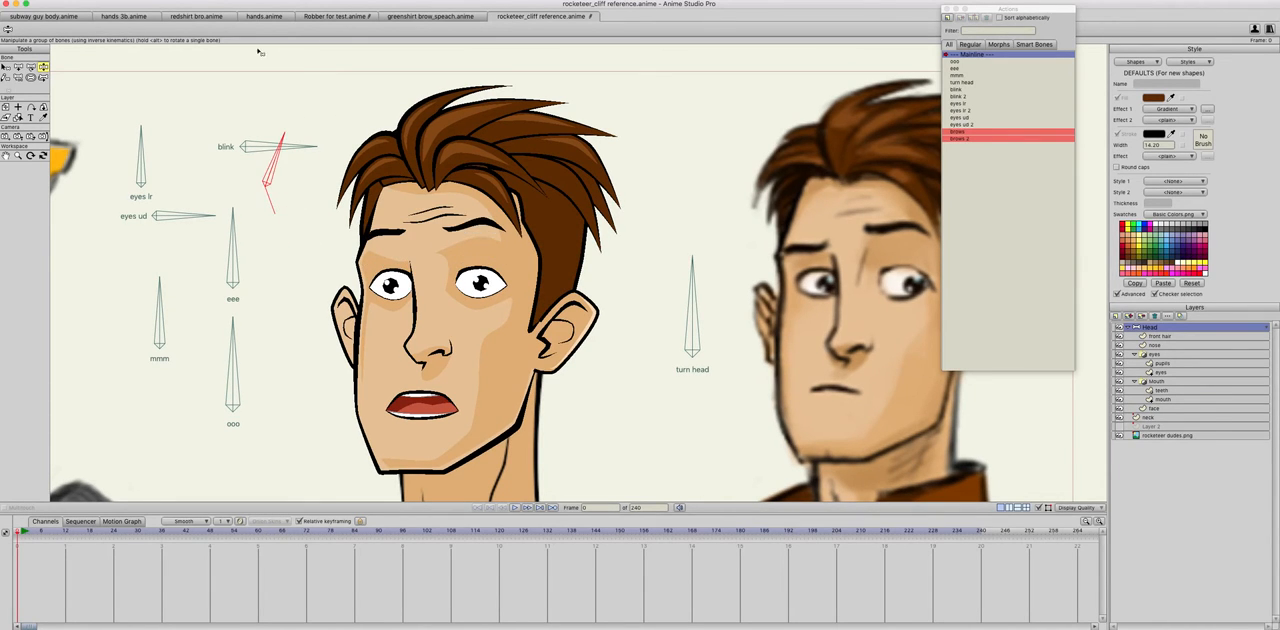
Step: Select both eyebrows on the face layer and cut them out of it
click(1155, 408)
click(18, 67)
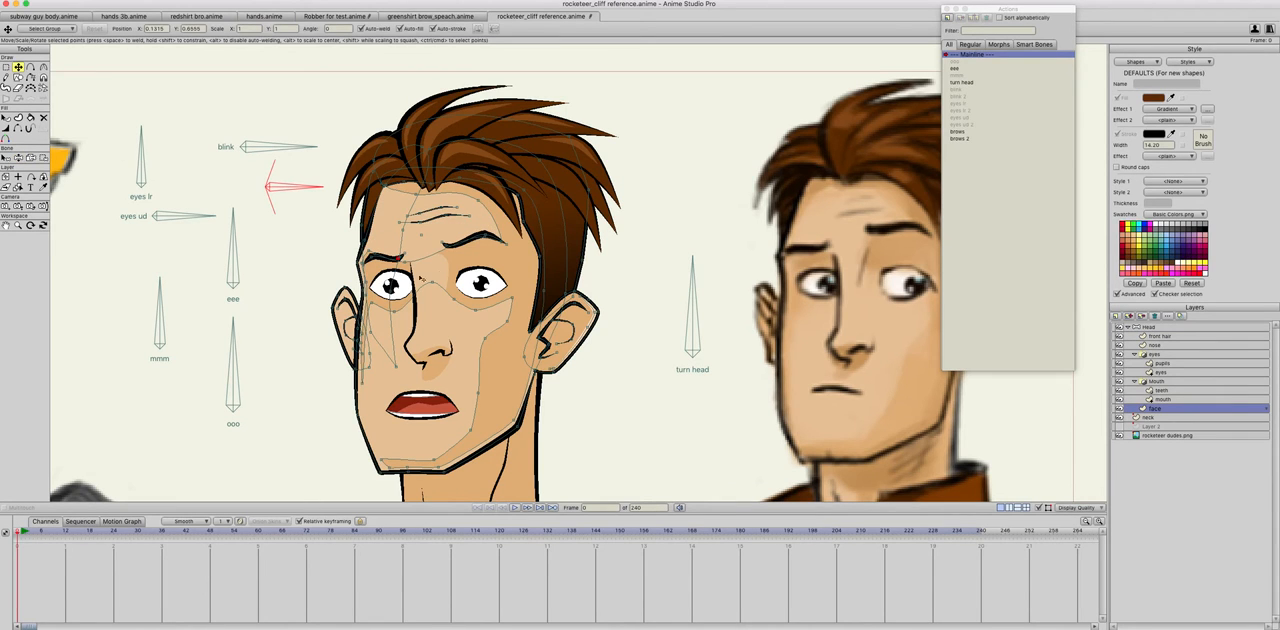
click(380, 260)
click(375, 260)
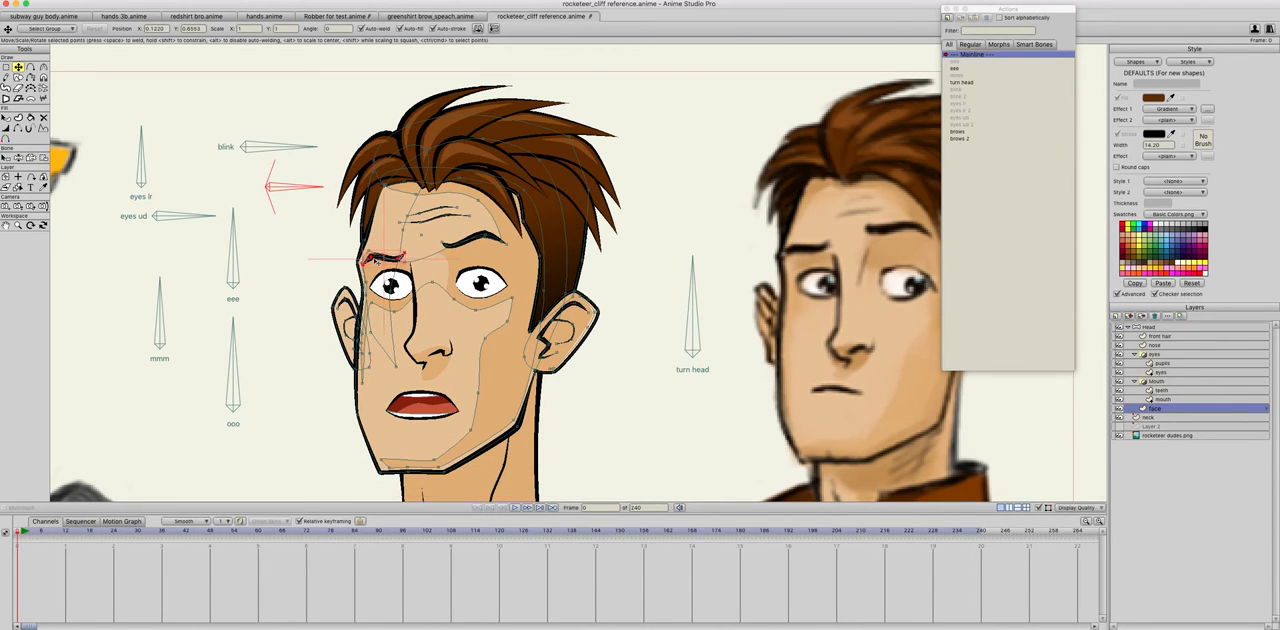
key(super+a)
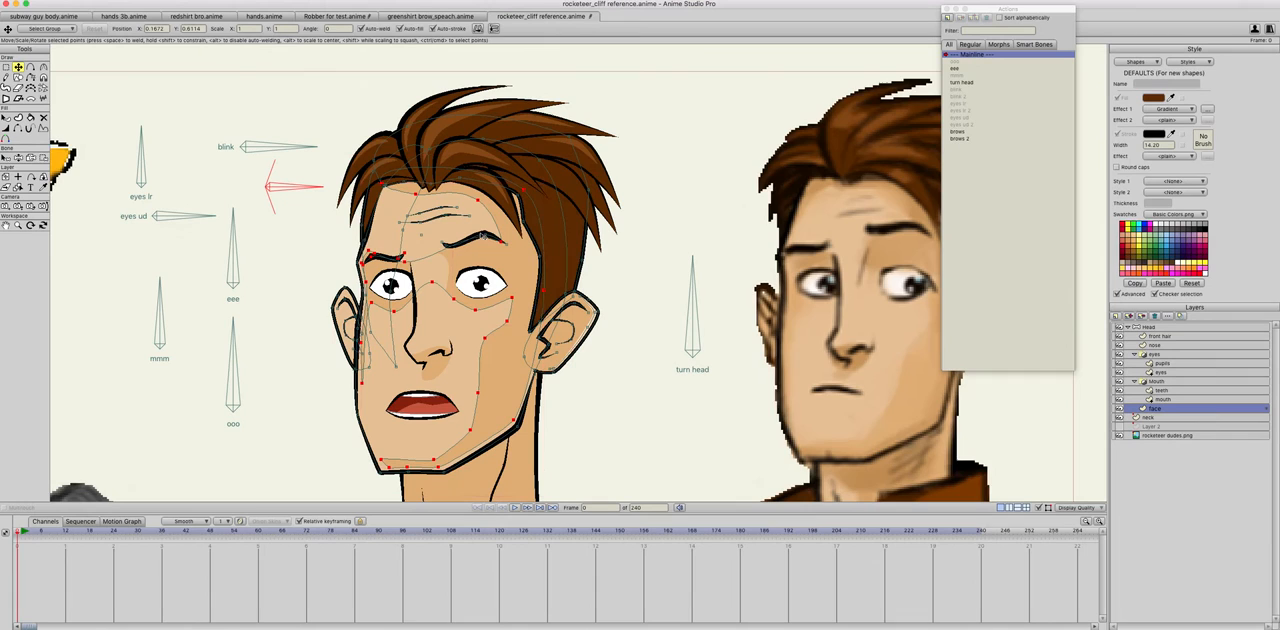
click(314, 236)
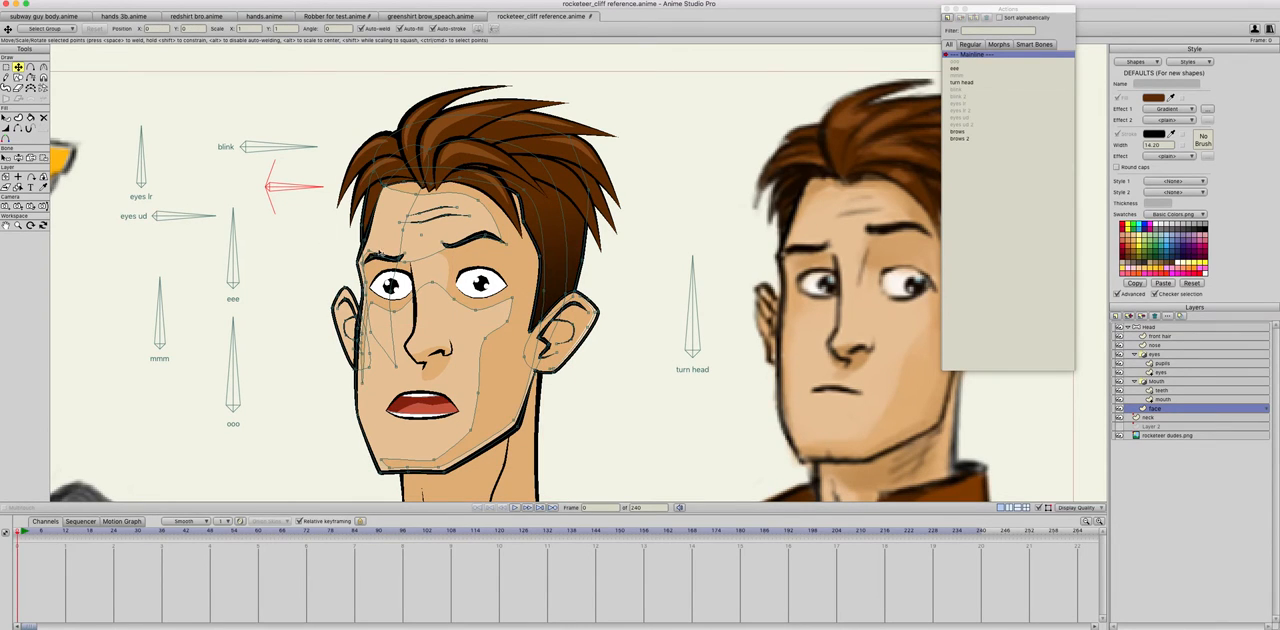
click(377, 261)
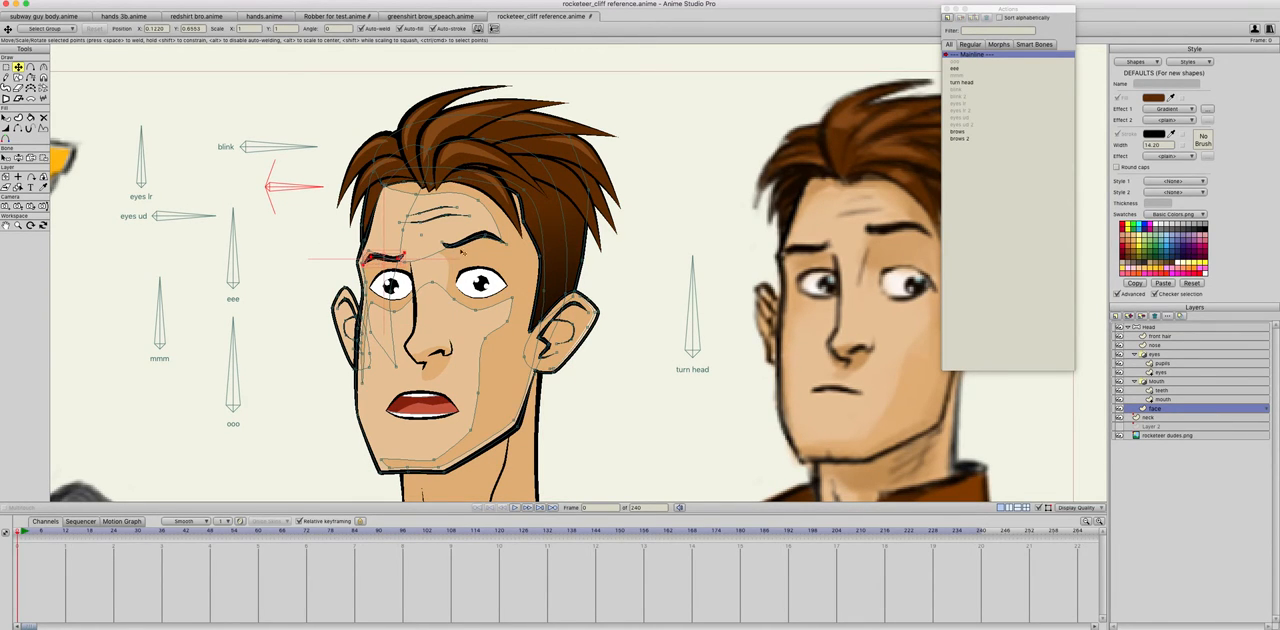
key(super+a)
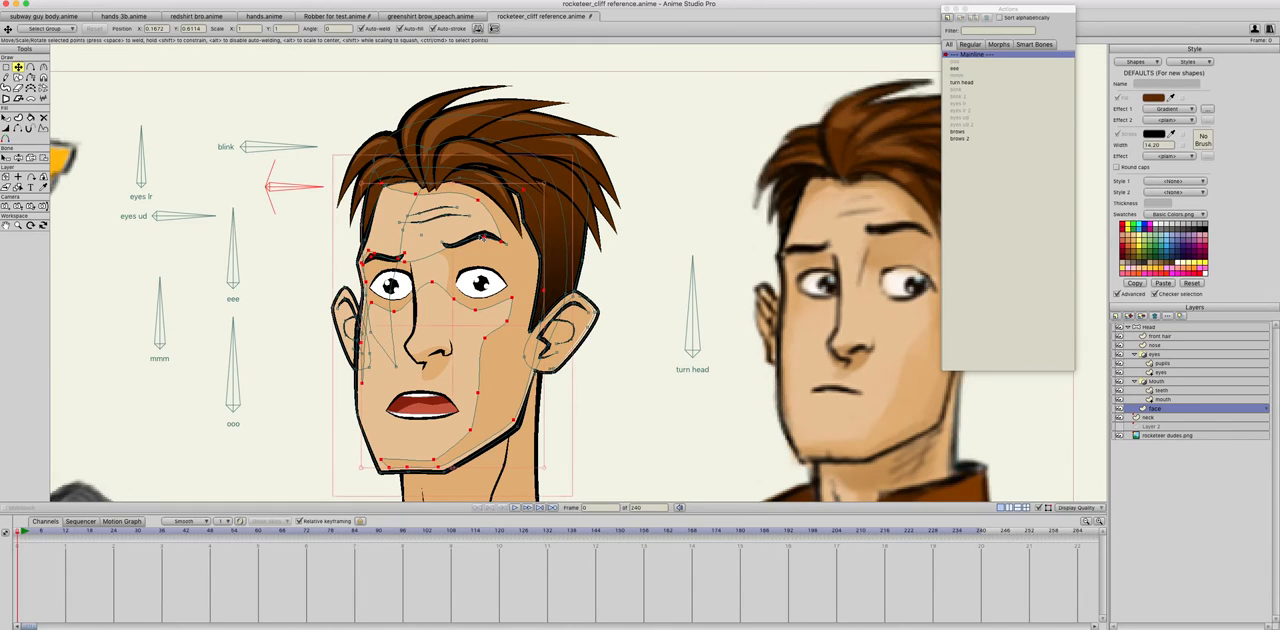
click(325, 243)
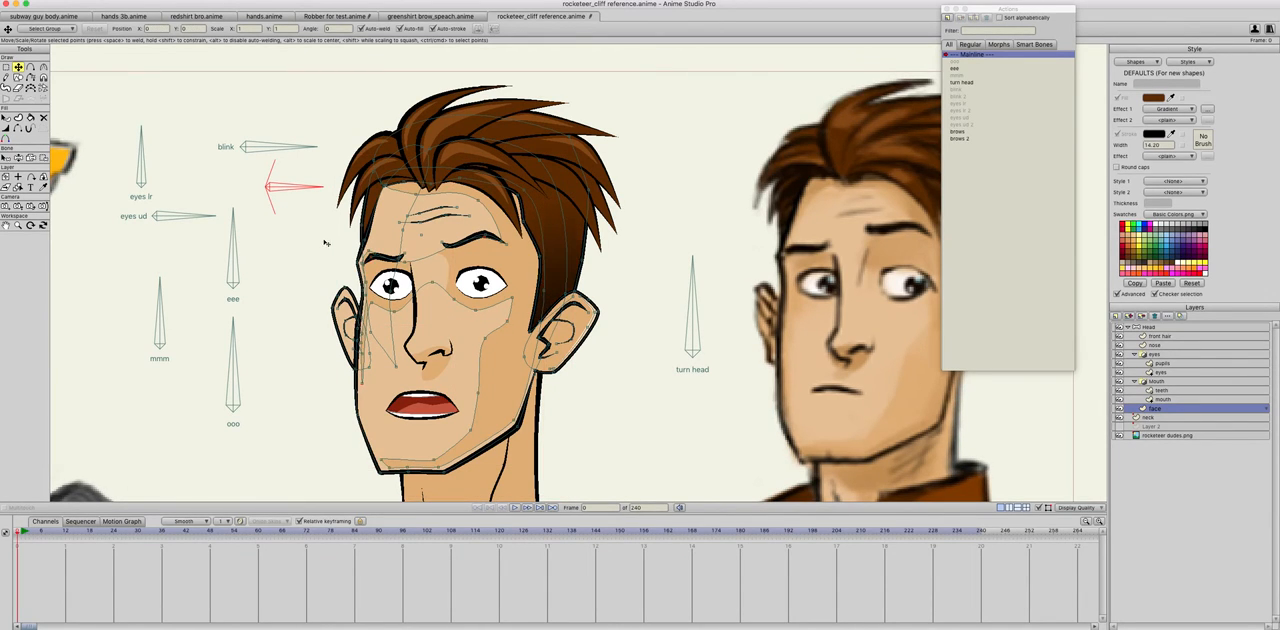
click(371, 261)
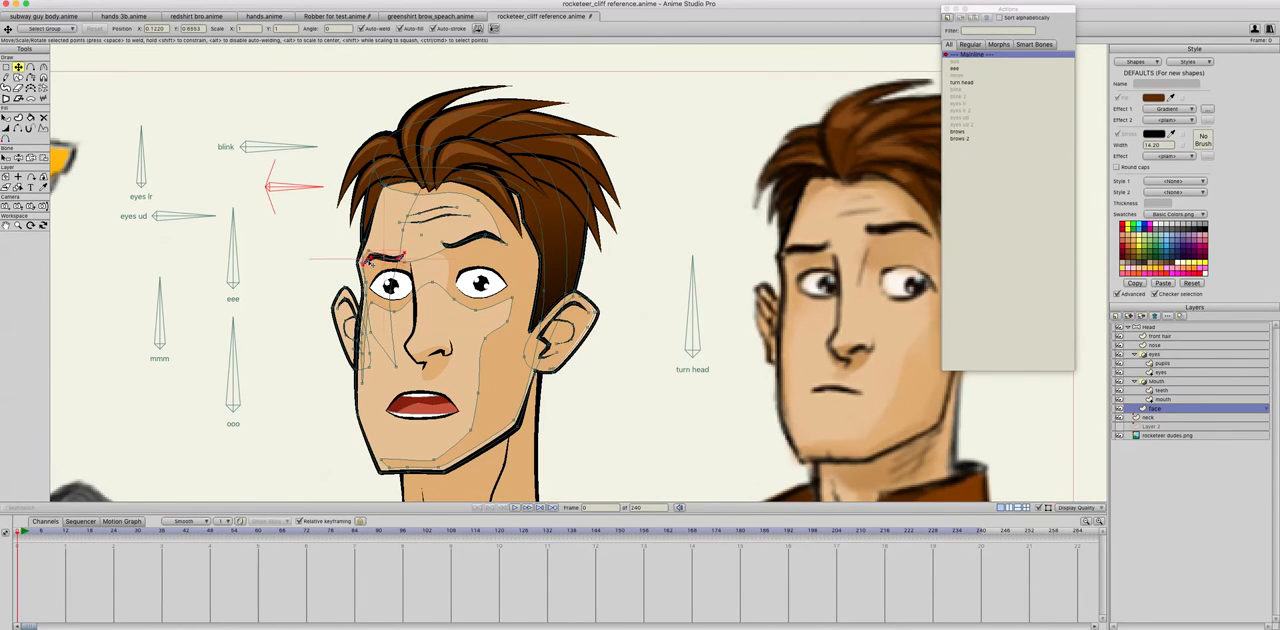
shift+click(487, 238)
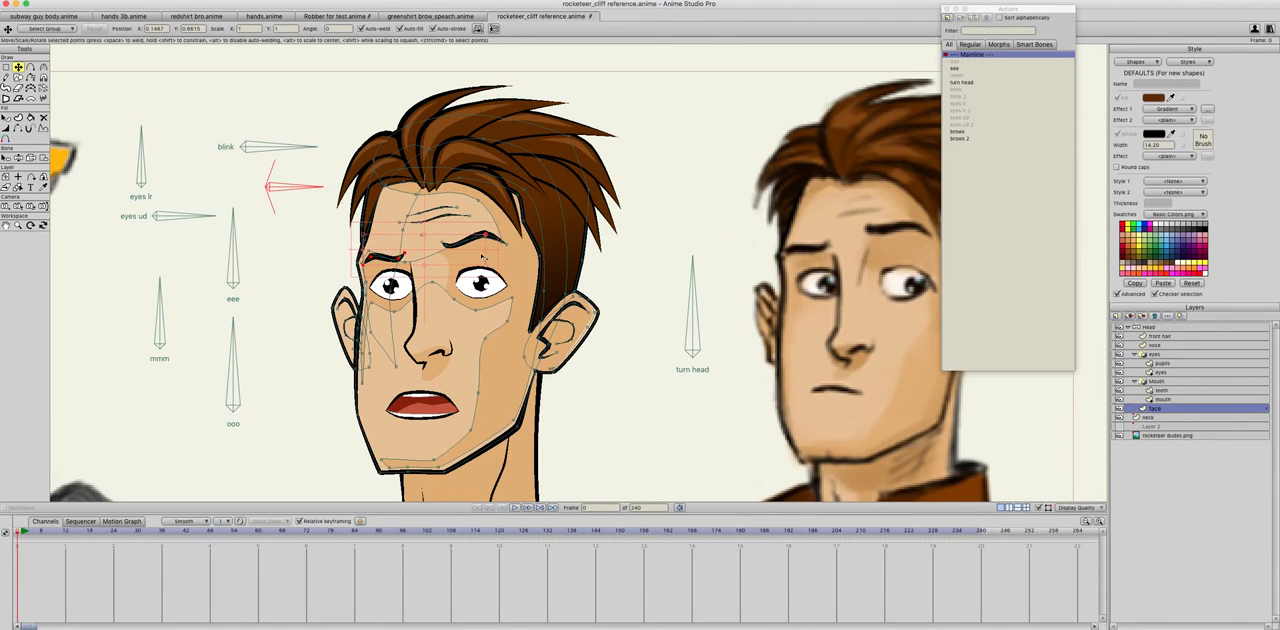
scroll(436, 283, up, 3)
click(254, 223)
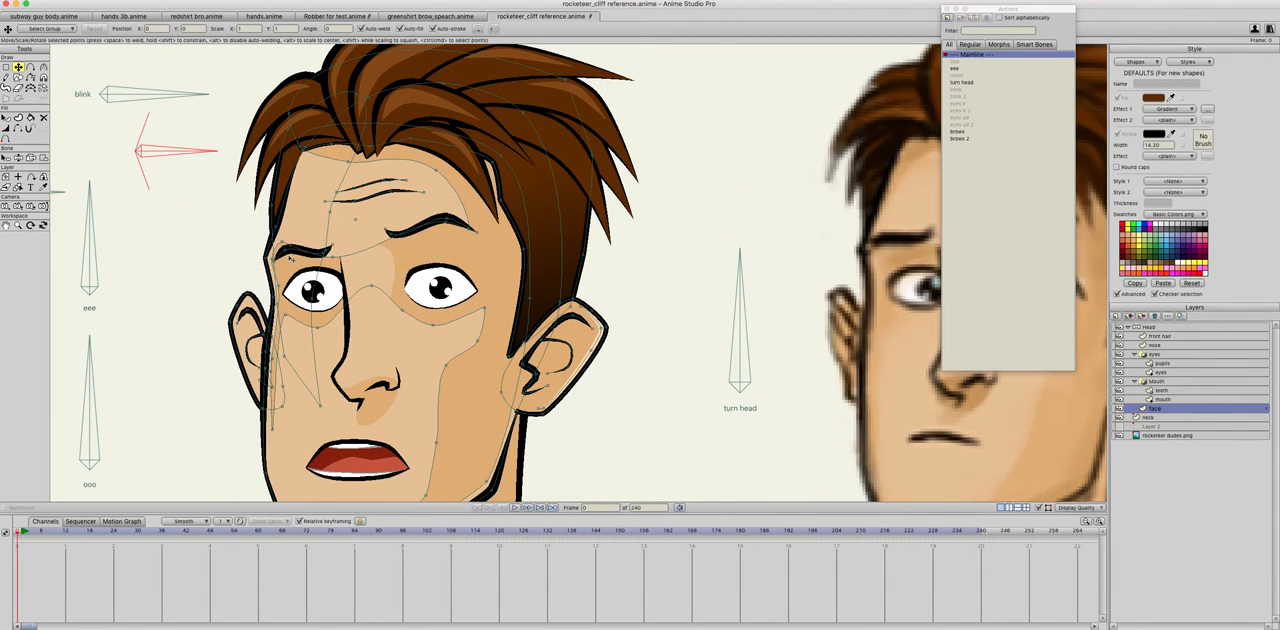
click(283, 253)
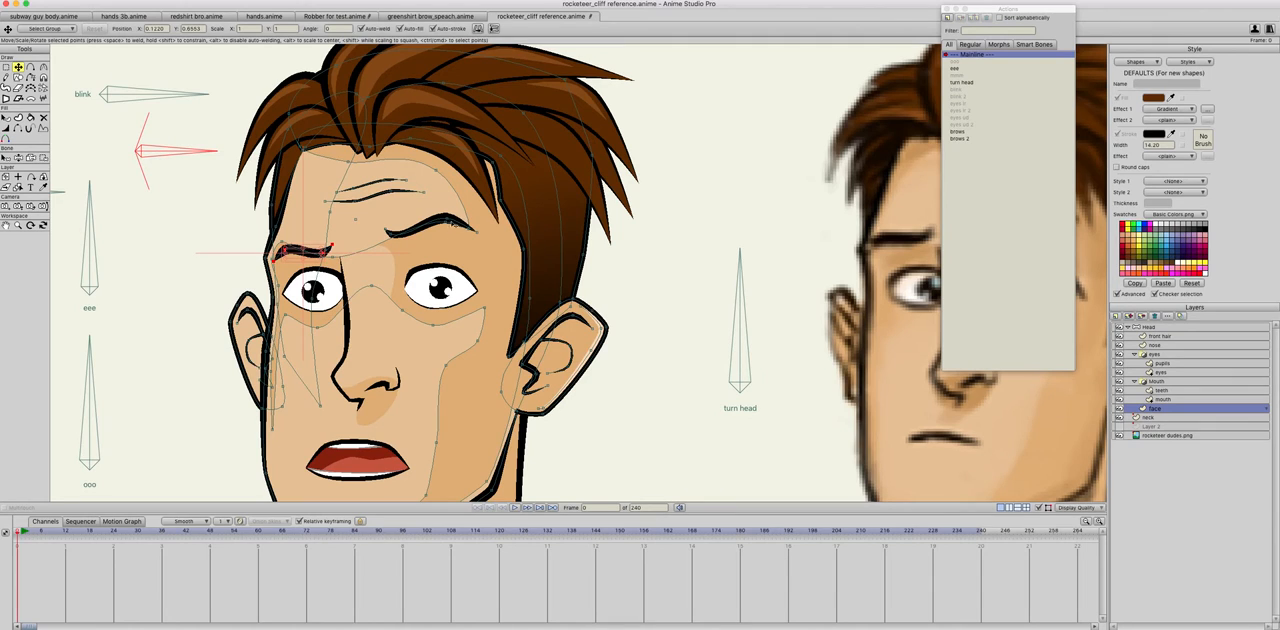
shift+click(458, 223)
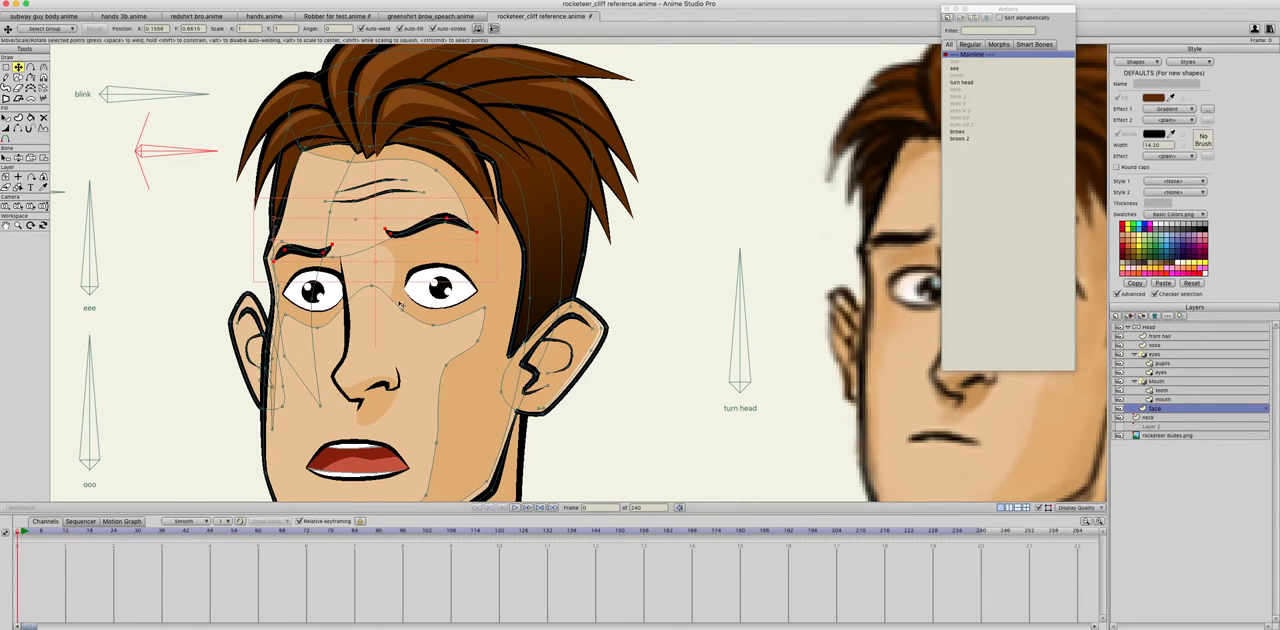
key(Delete)
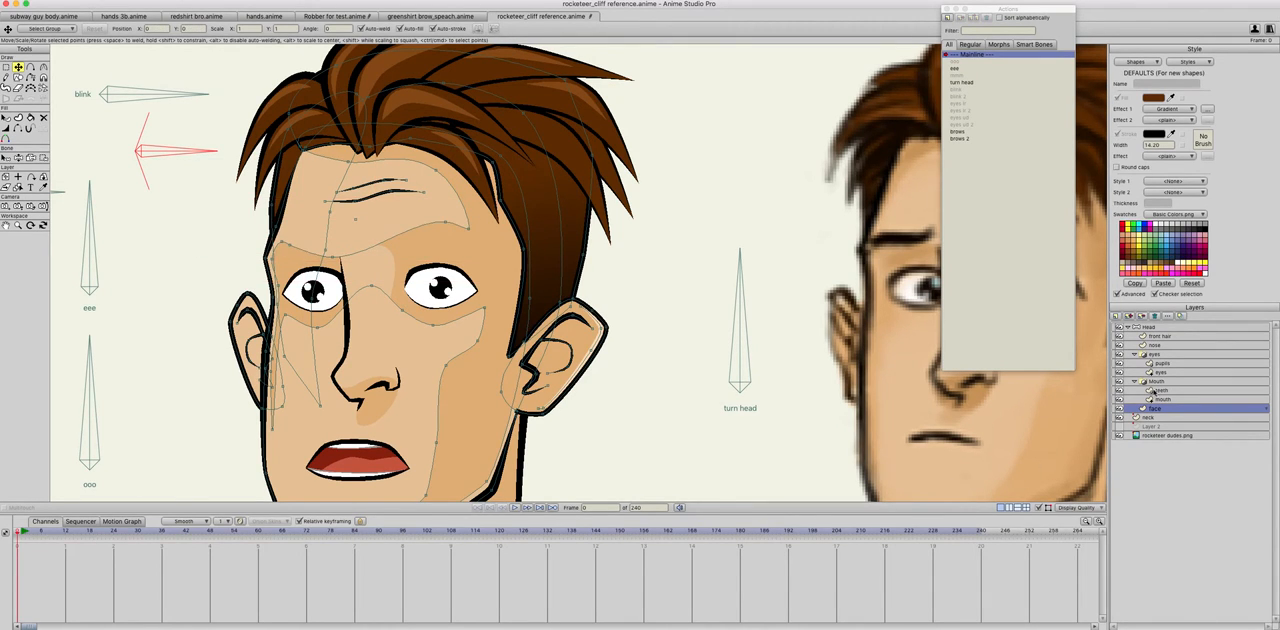
Step: Add a vector layer named brows above the front hair layer and paste the cut eyebrows into place above the eyes
click(1157, 337)
click(1118, 316)
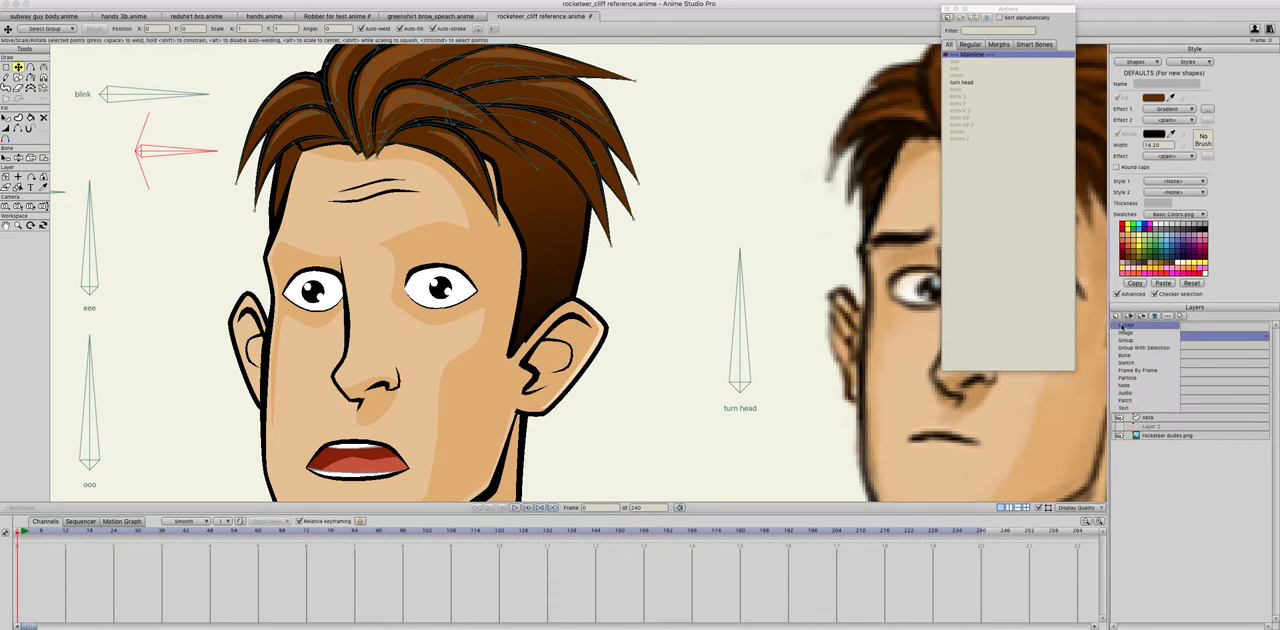
click(1122, 326)
text(brows)
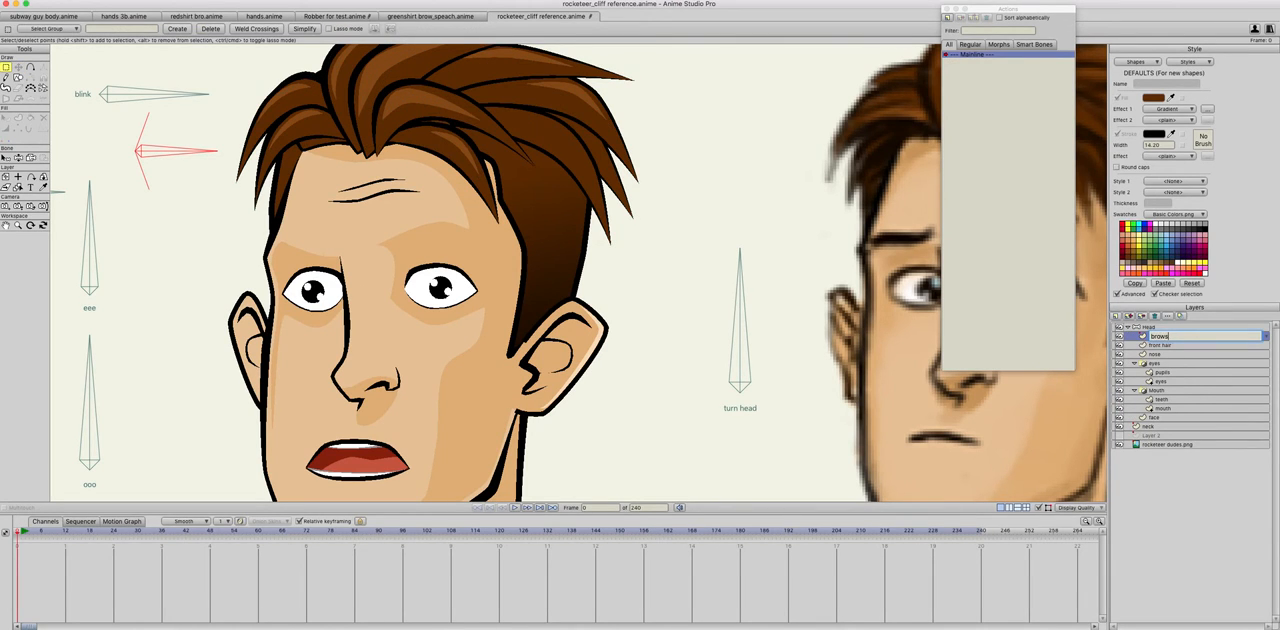
key(Return)
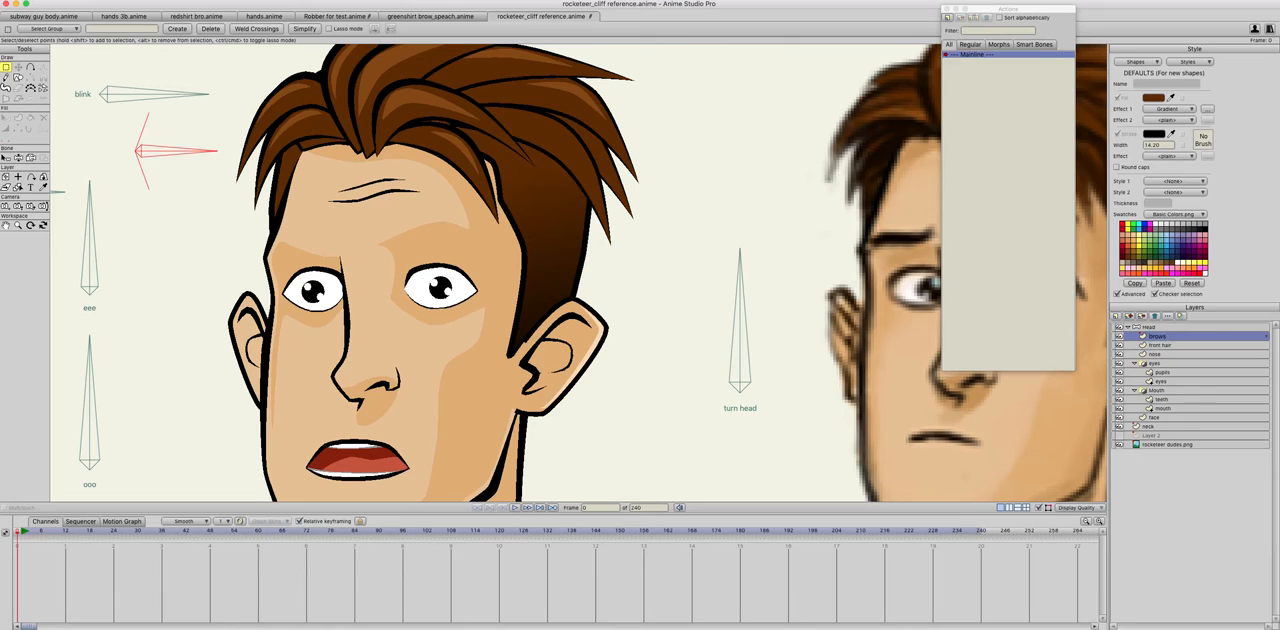
key(ctrl+v)
drag(530, 302, 453, 247)
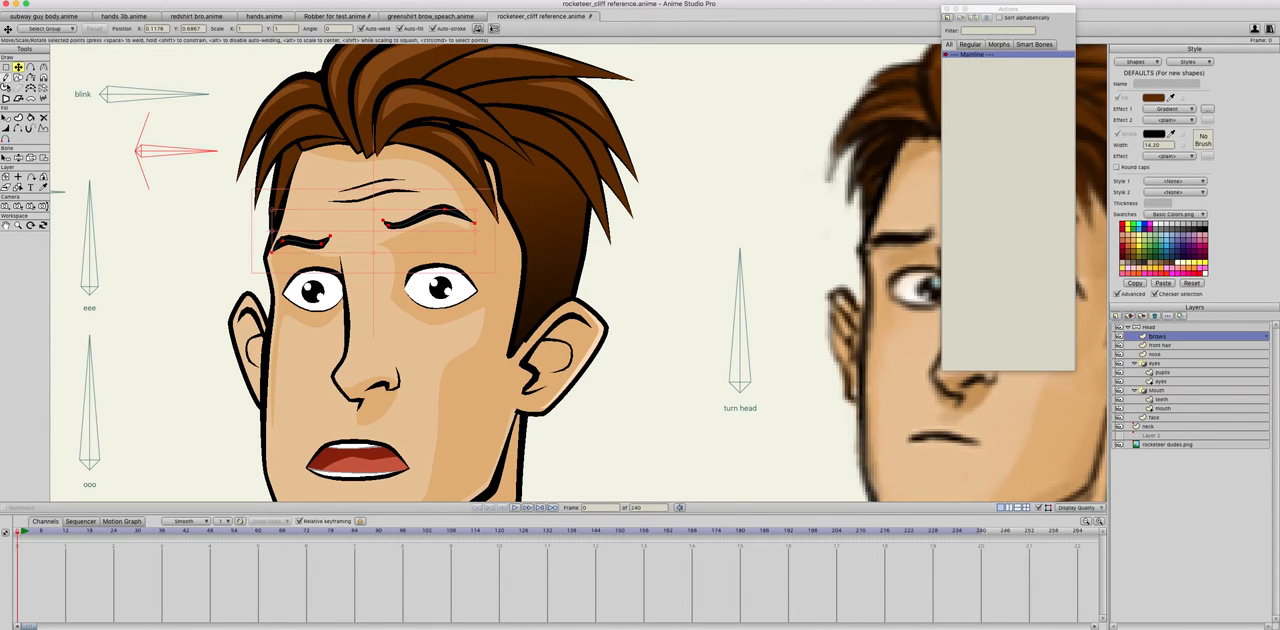
Step: Swing the brows bone upward on the Head layer to test how the eyebrows on their new layer respond
click(18, 157)
mouse_move(191, 153)
mouse_down()
mouse_move(172, 101)
mouse_move(191, 152)
mouse_up()
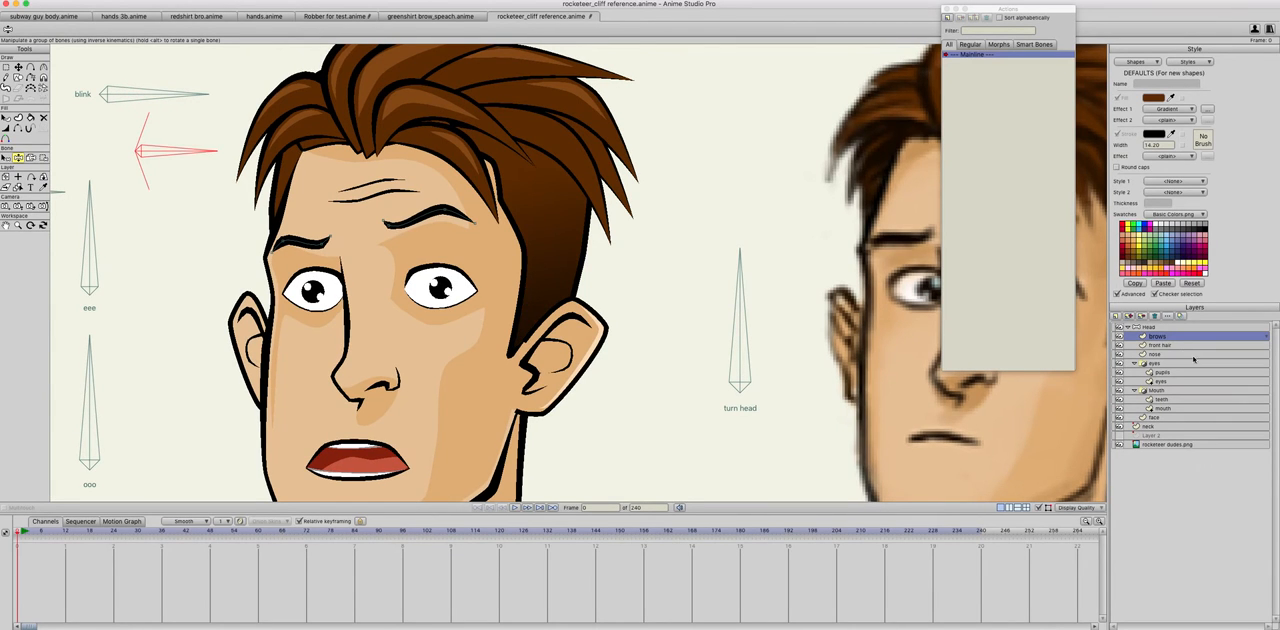
click(1152, 327)
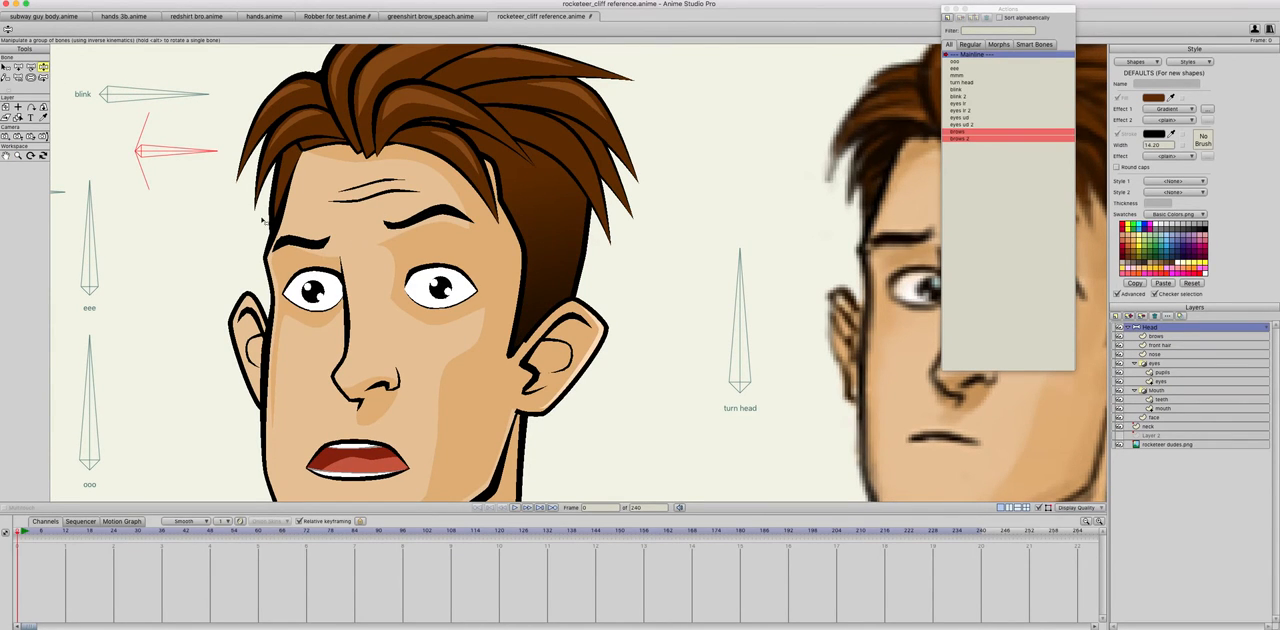
drag(194, 163, 160, 75)
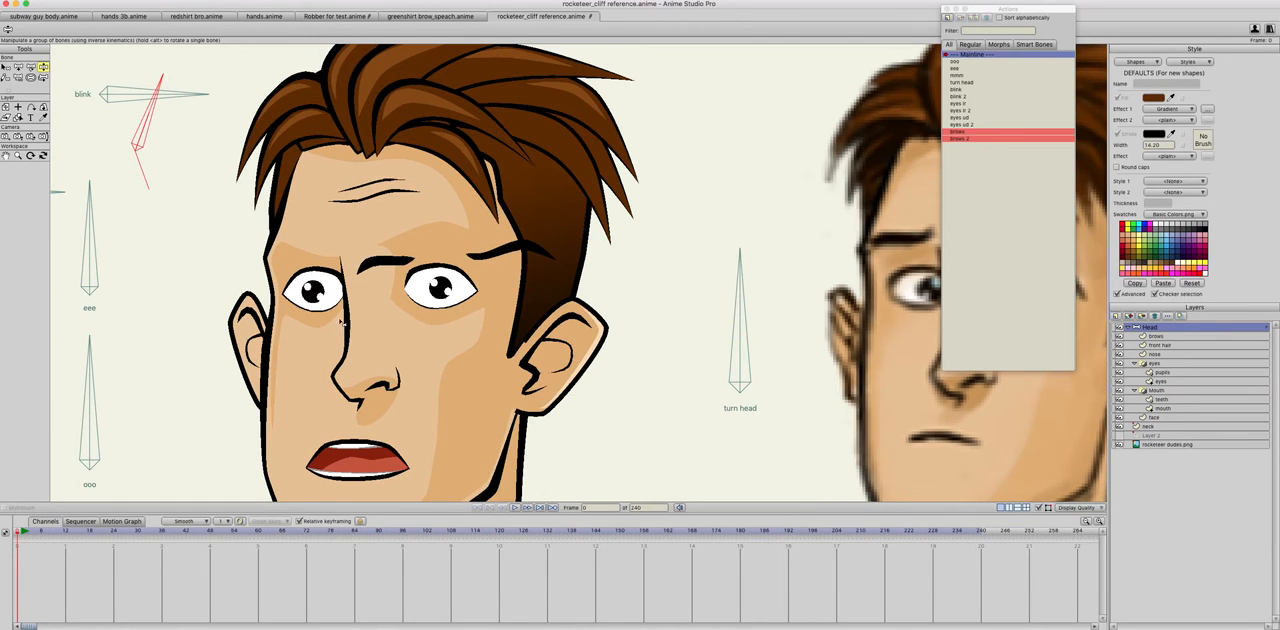
Step: Delete the brows and brows 2 actions from the Head layer
click(966, 148)
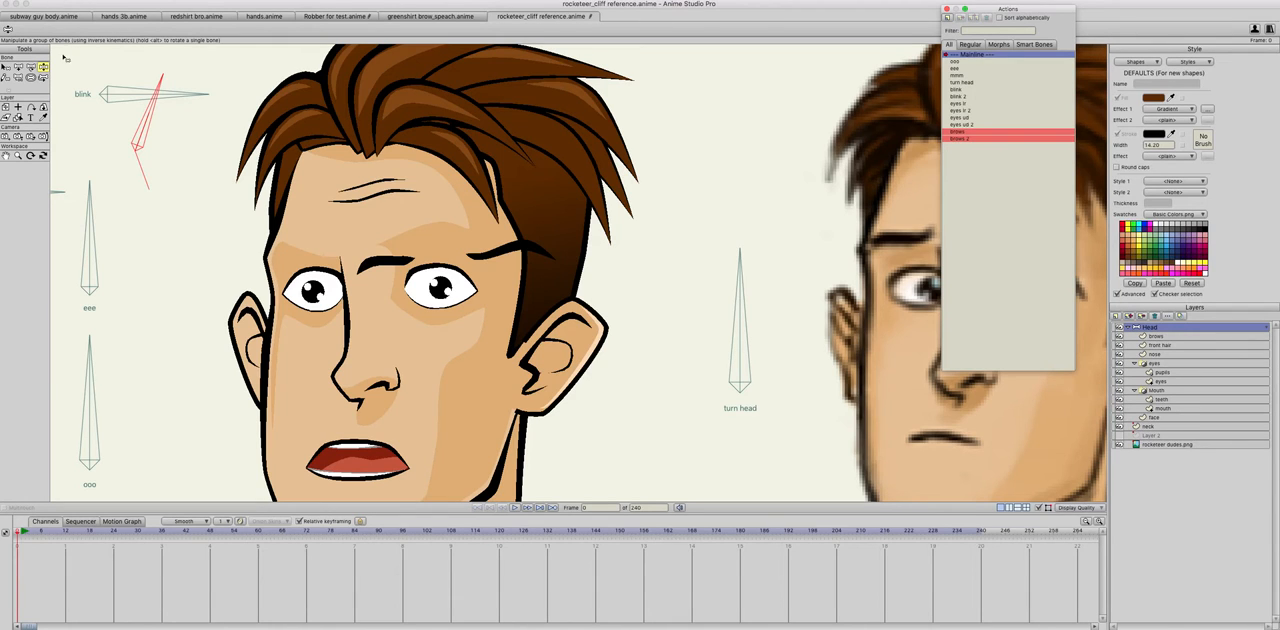
click(963, 132)
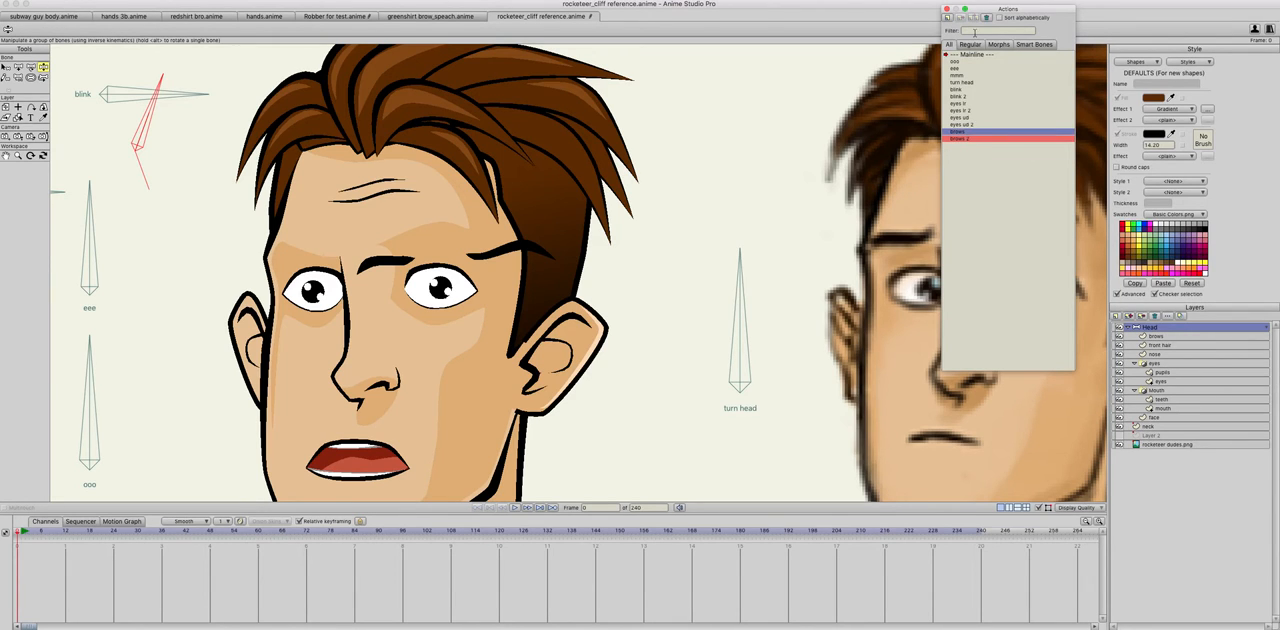
click(987, 18)
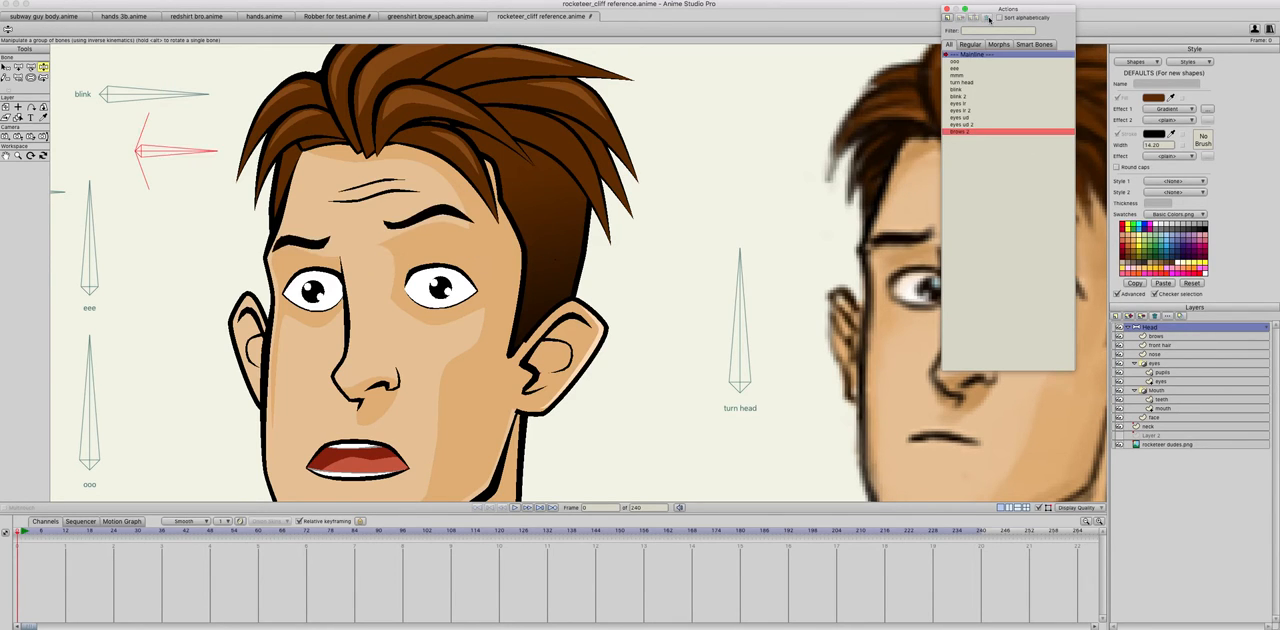
click(963, 132)
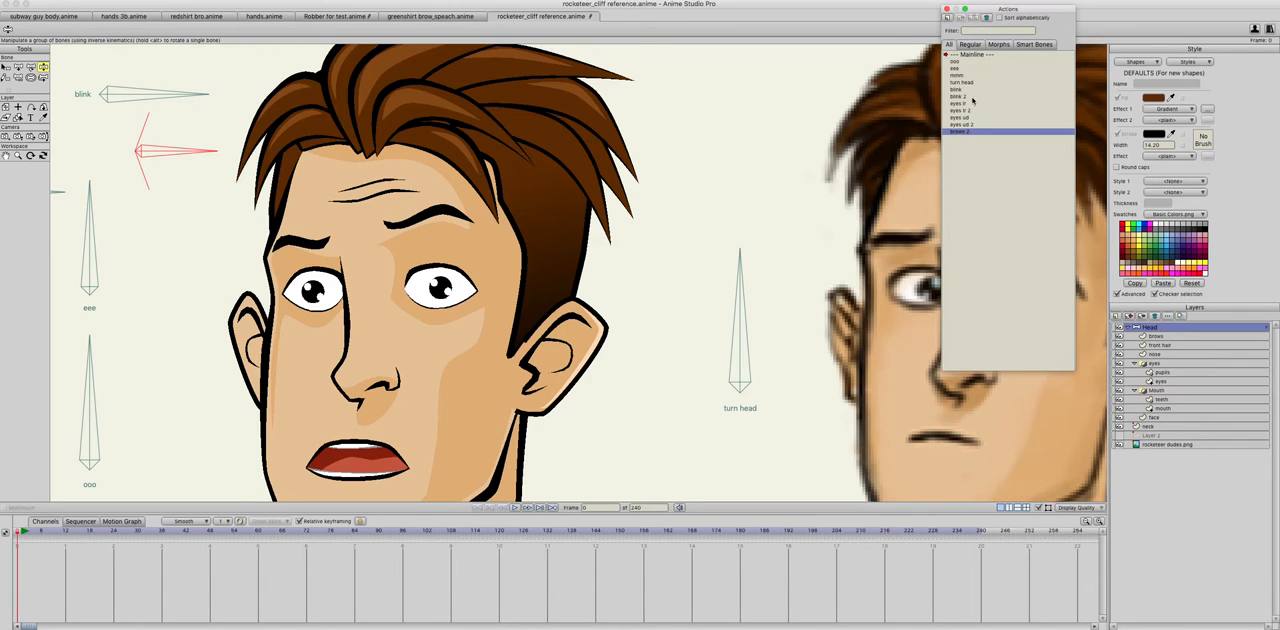
click(987, 18)
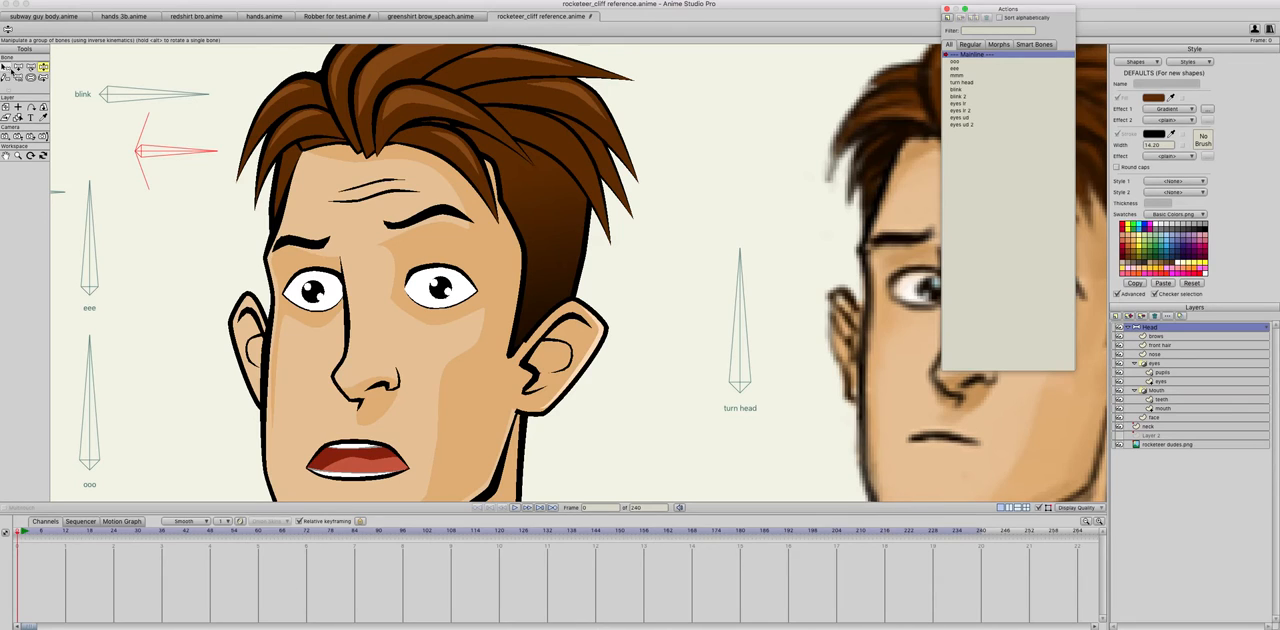
Step: On the brows layer, move the inner end points of both eyebrows slightly toward the middle of the forehead
click(1157, 337)
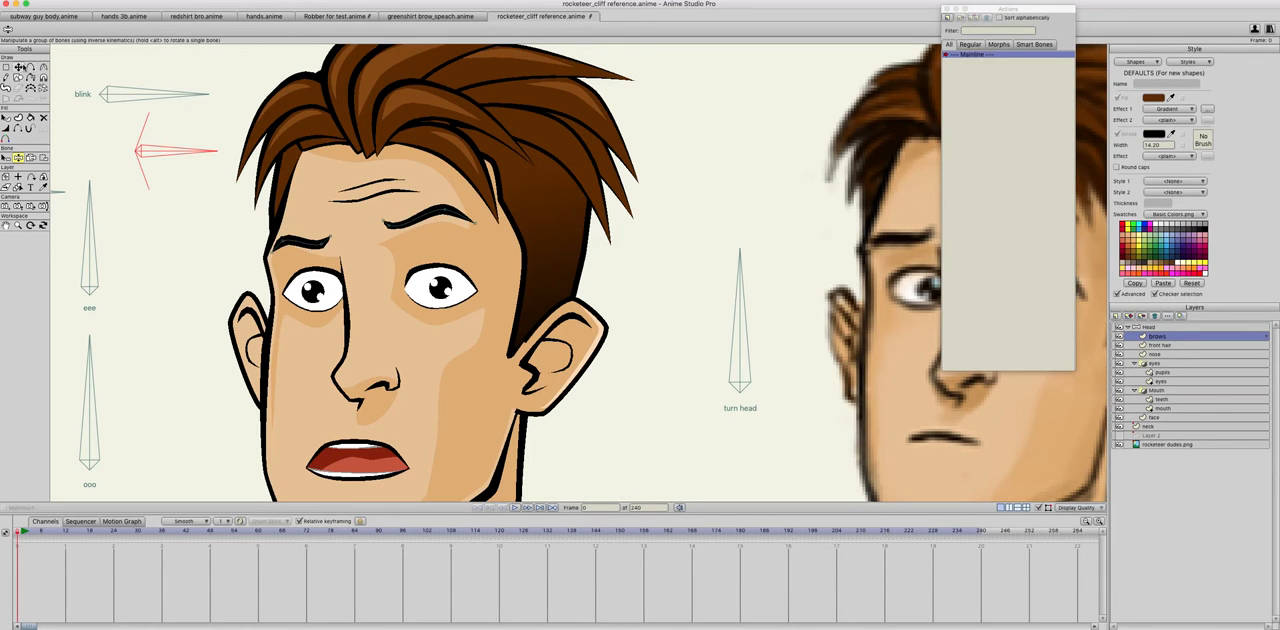
click(19, 67)
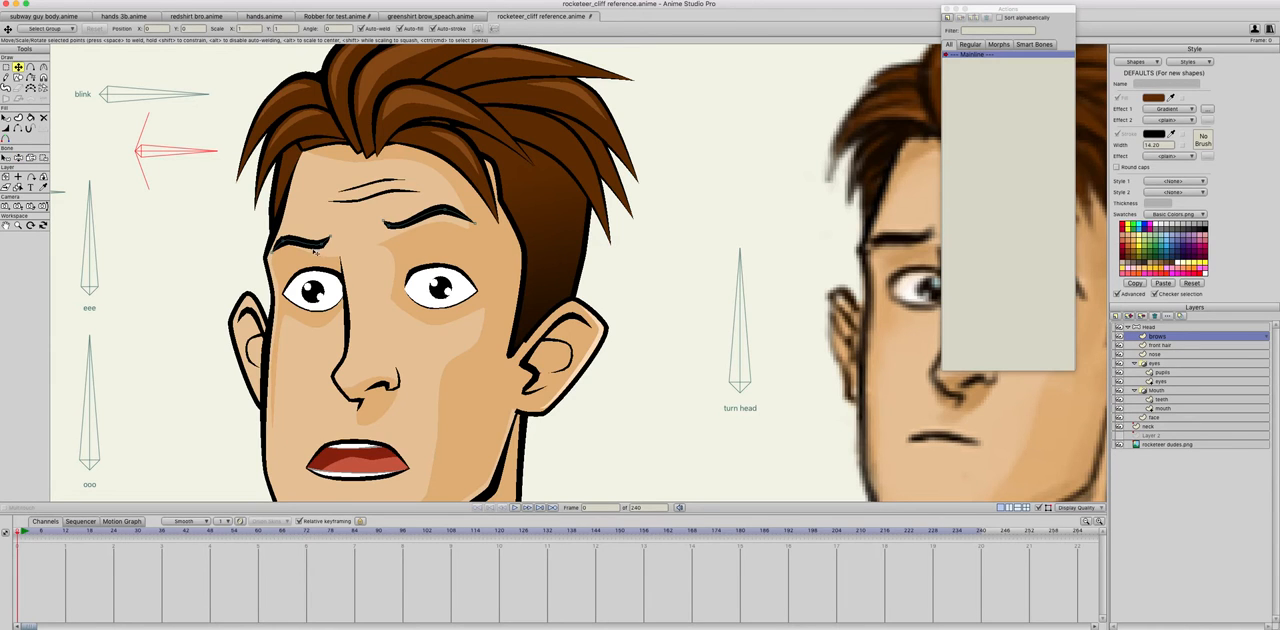
click(336, 243)
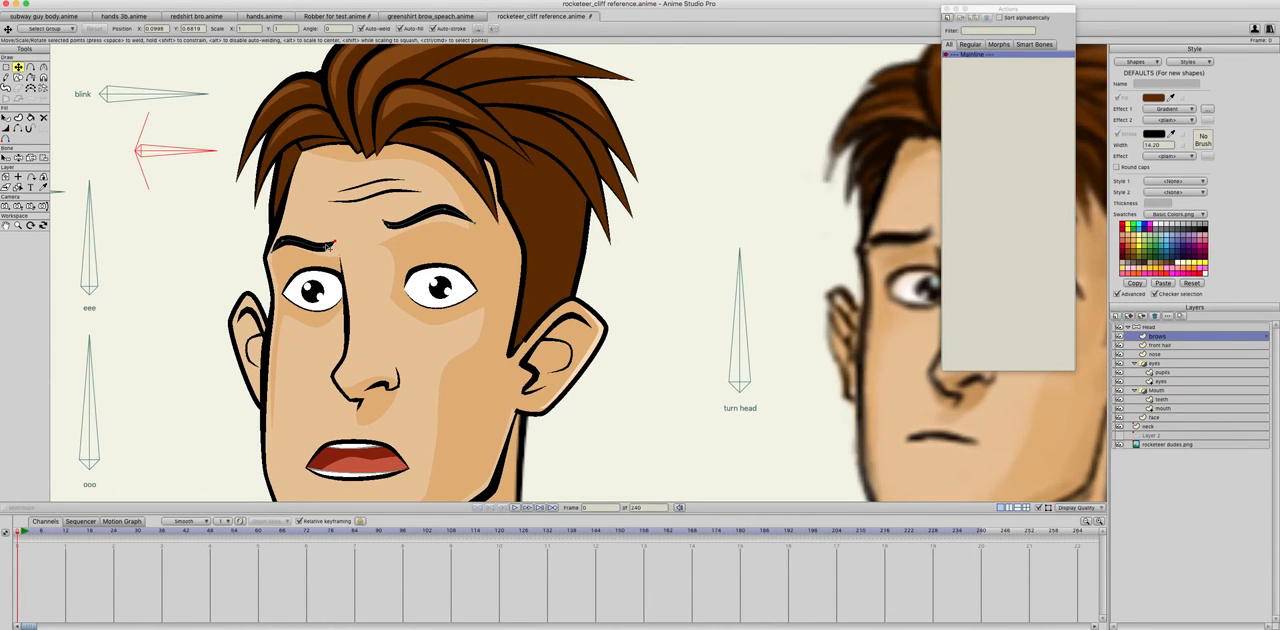
drag(333, 245, 375, 221)
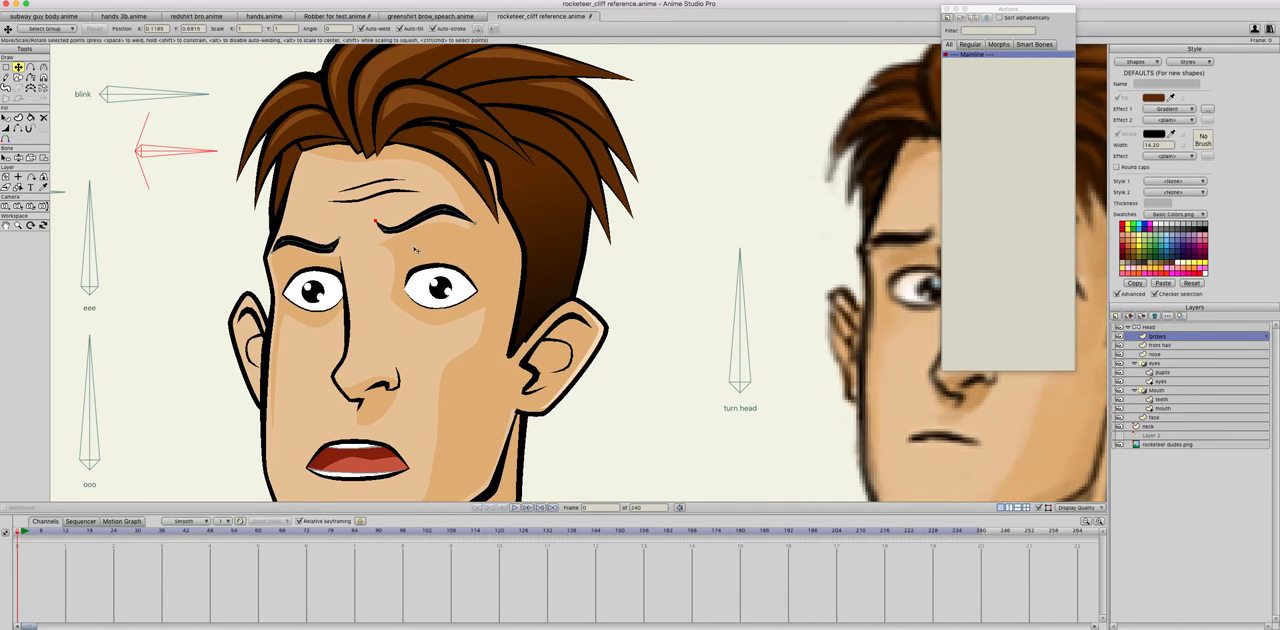
click(1149, 327)
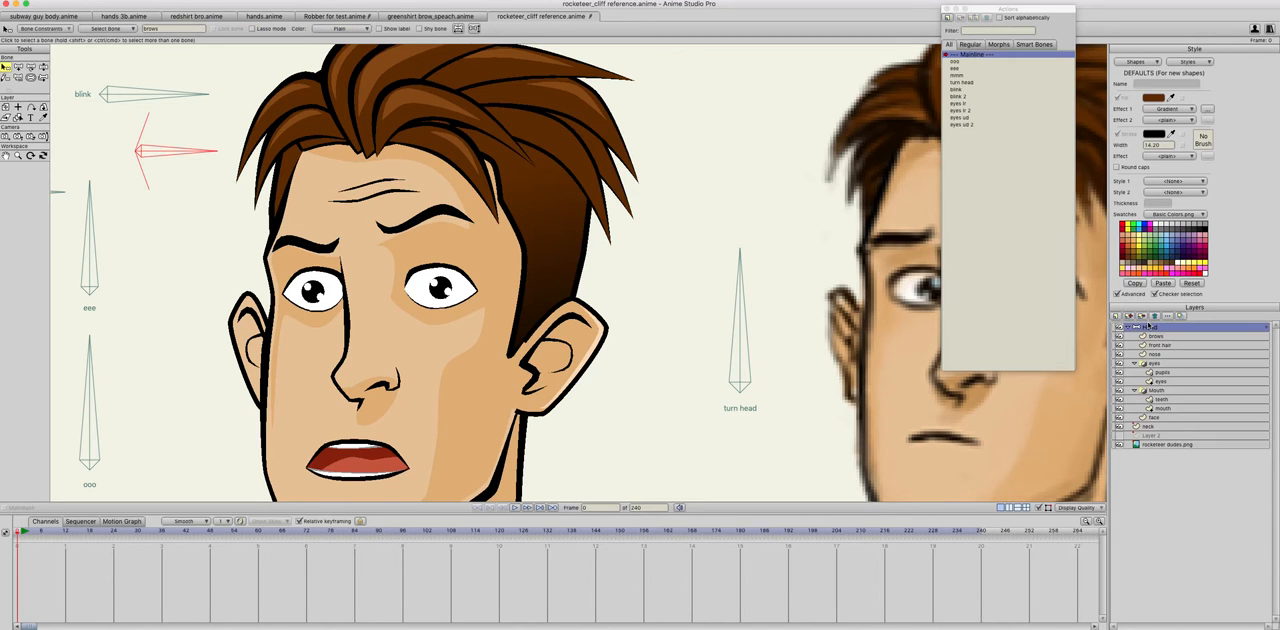
click(949, 18)
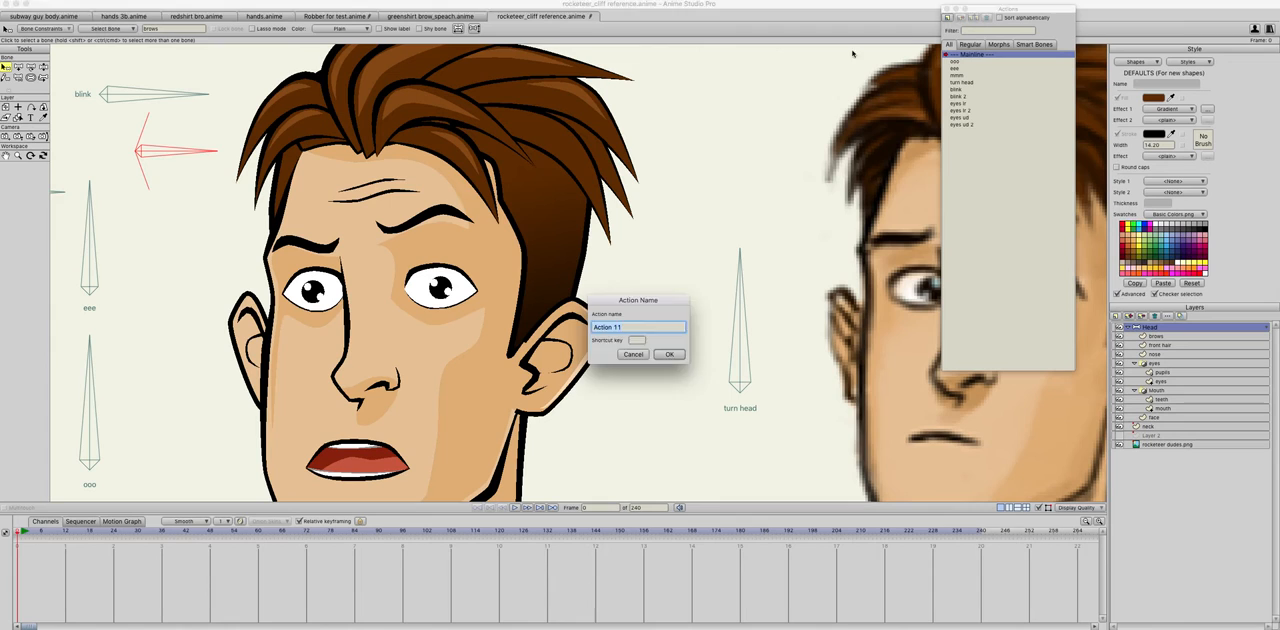
key(Escape)
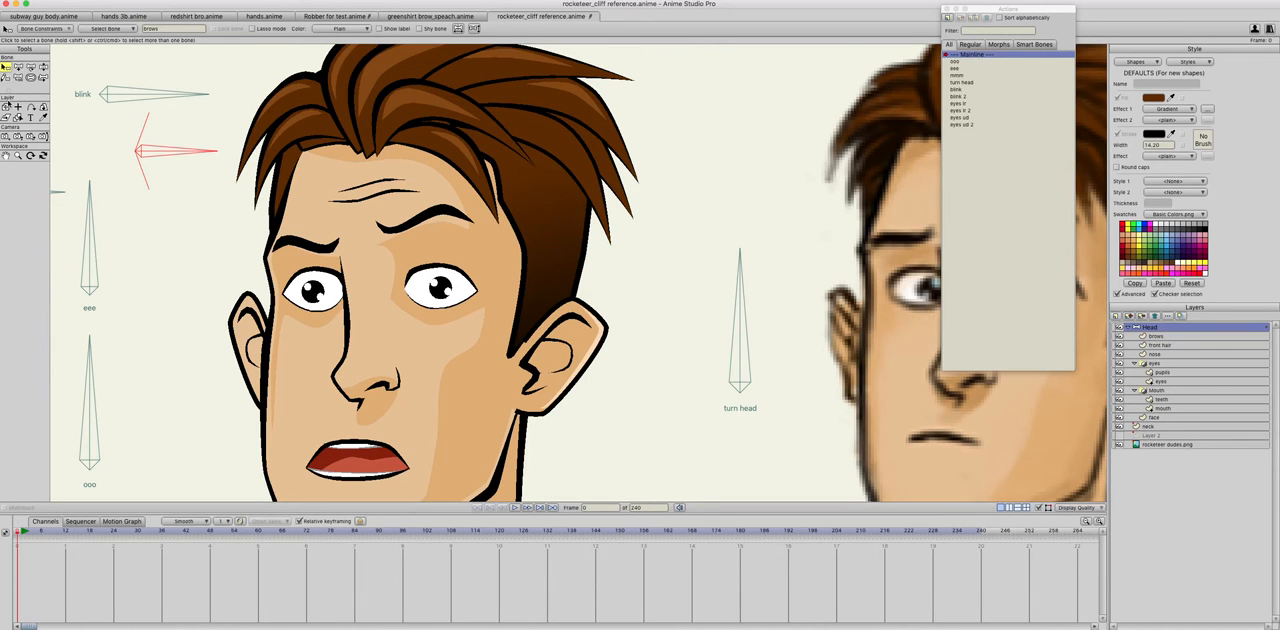
Step: Draw an arched line joining the inner and outer ends of the left-hand eyebrow, and adjust the curvature at its outer corner
click(1157, 337)
click(31, 67)
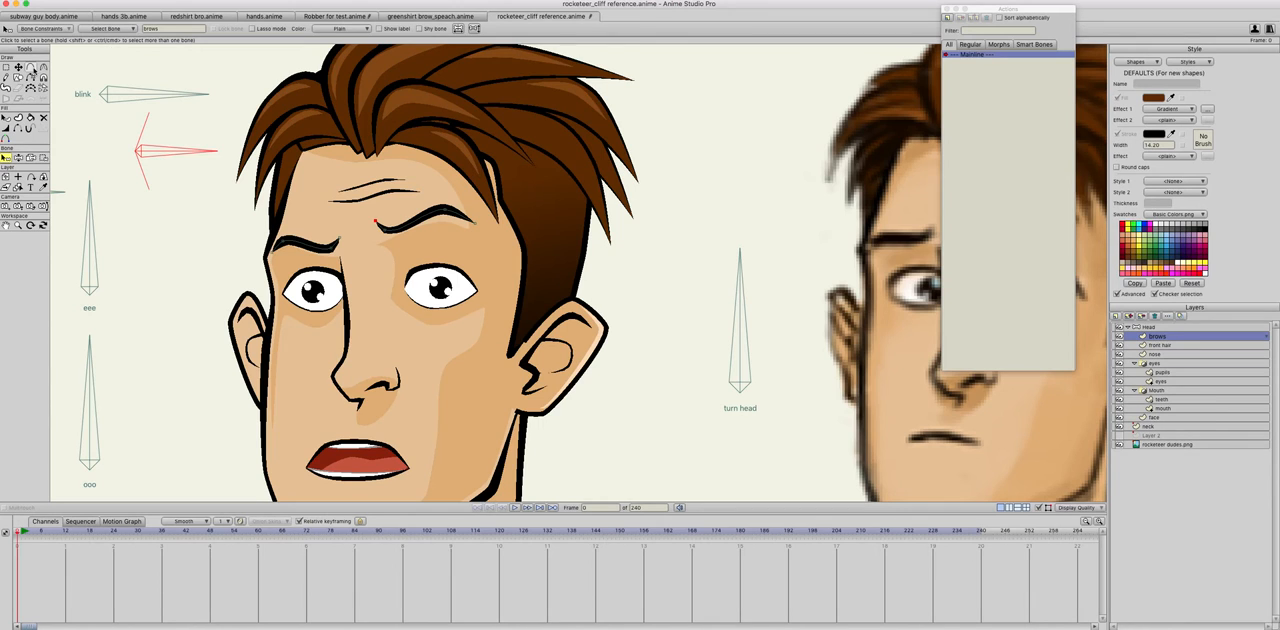
drag(337, 239, 271, 250)
key(super+z)
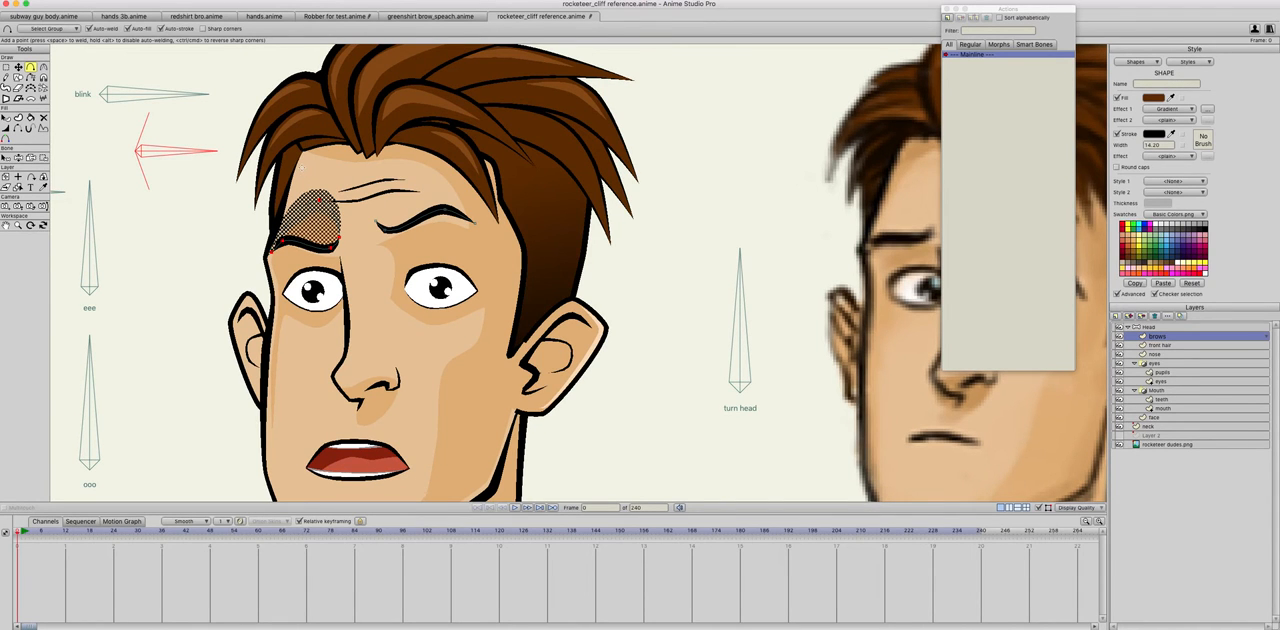
click(43, 67)
drag(271, 255, 5, 296)
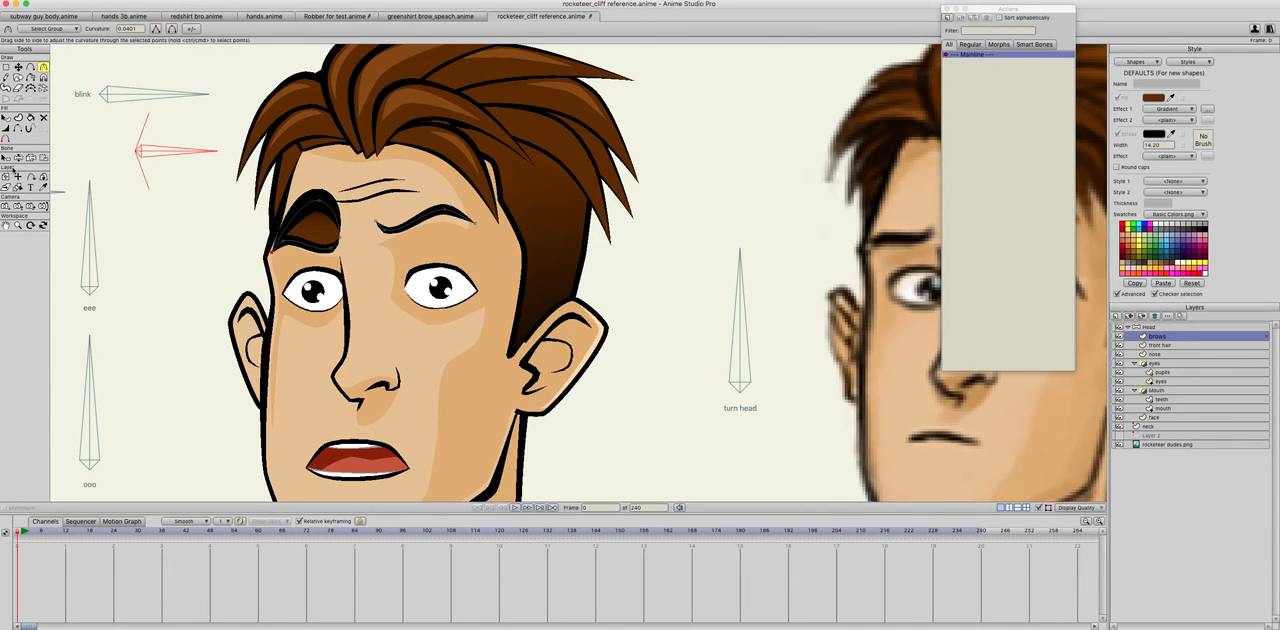
Step: Hide the arched line above the left-hand eyebrow and give its enclosed shape a plain fill in the forehead's skin colour
click(18, 129)
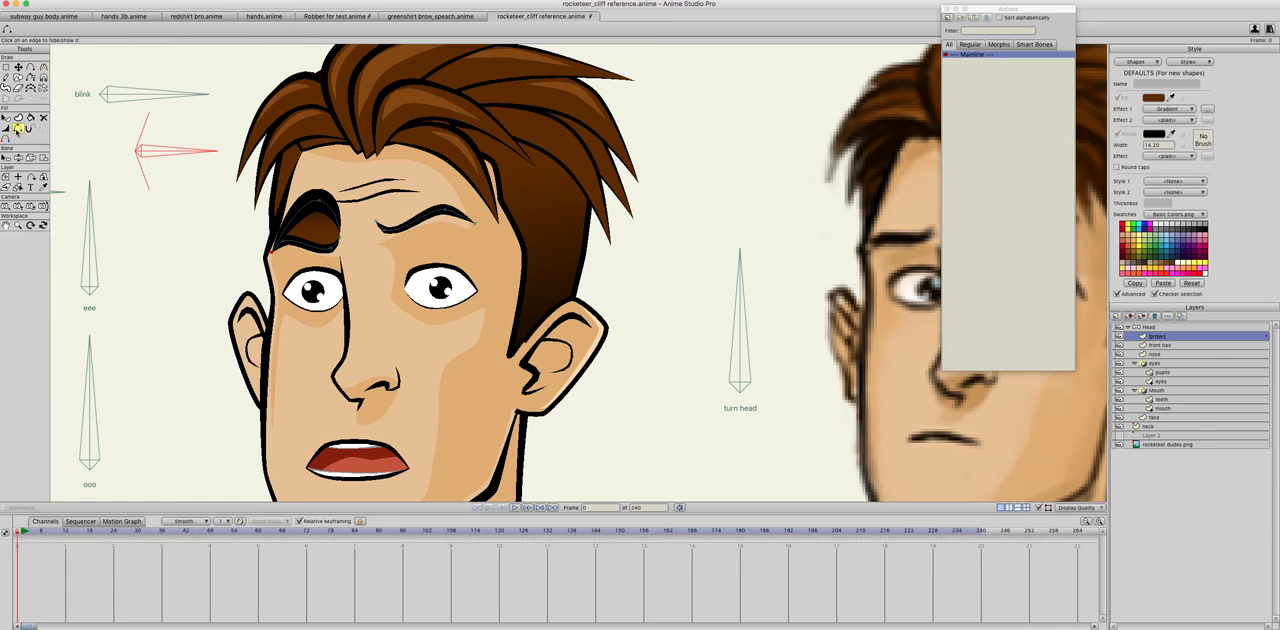
click(296, 211)
click(6, 117)
click(314, 216)
click(323, 224)
click(1175, 108)
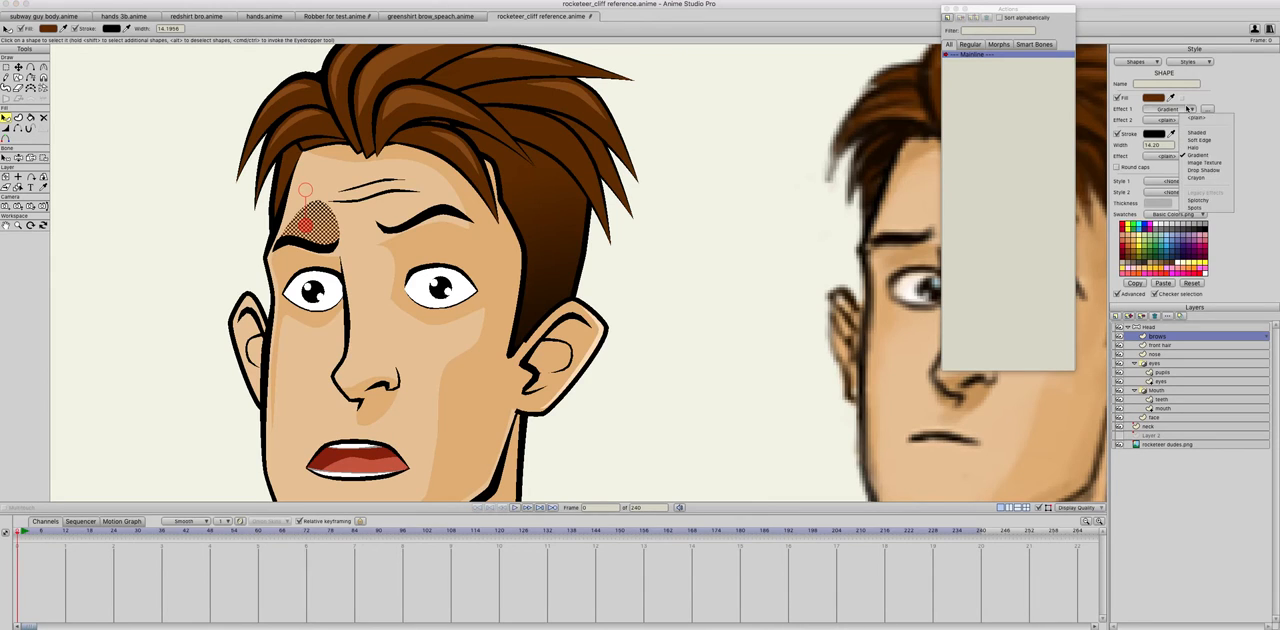
click(1176, 118)
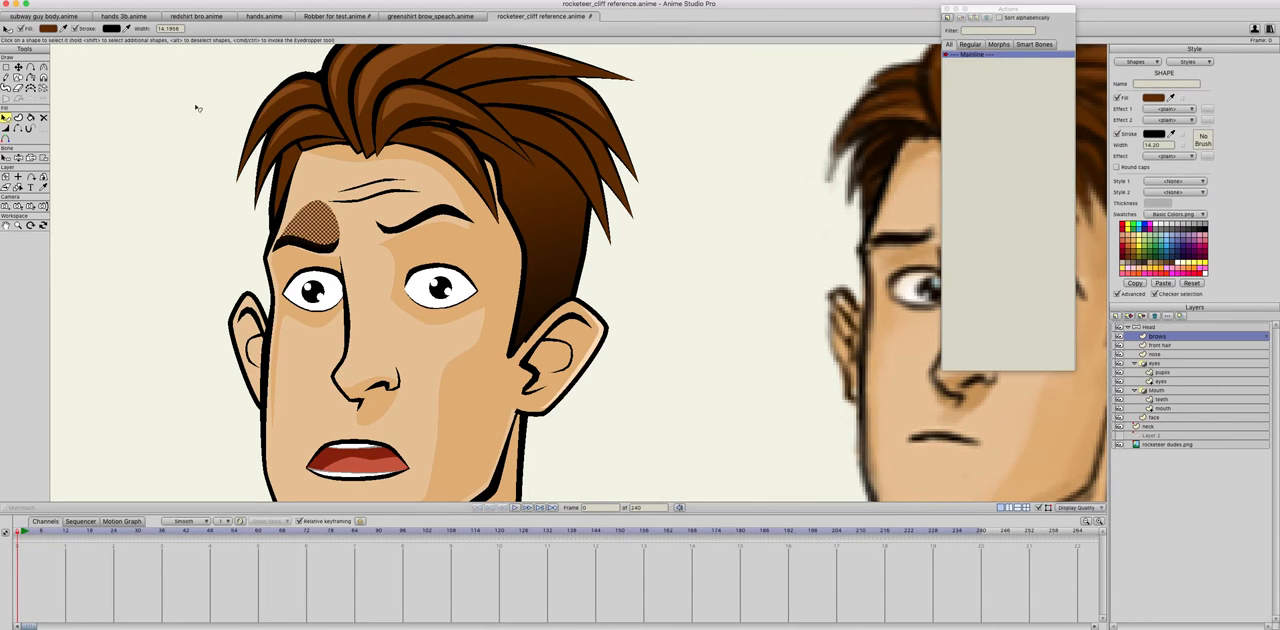
click(63, 28)
click(303, 192)
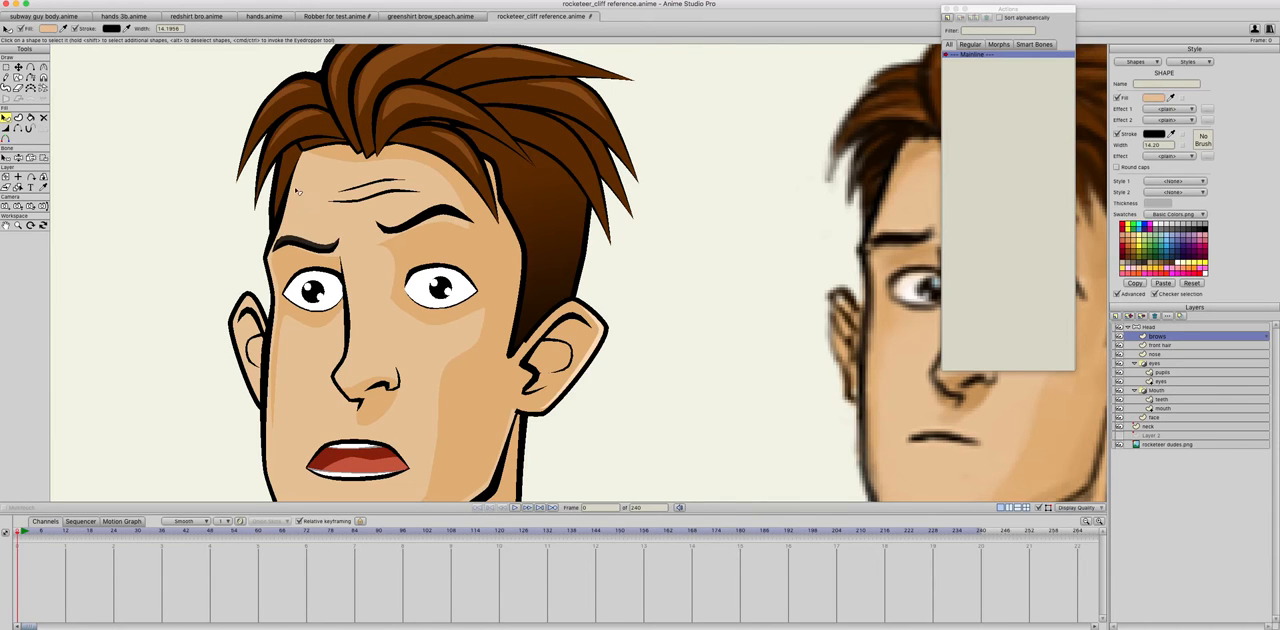
Step: Draw an arched line joining the ends of the right-hand eyebrow, adjust the curvature at its corners, and hide the line
click(30, 67)
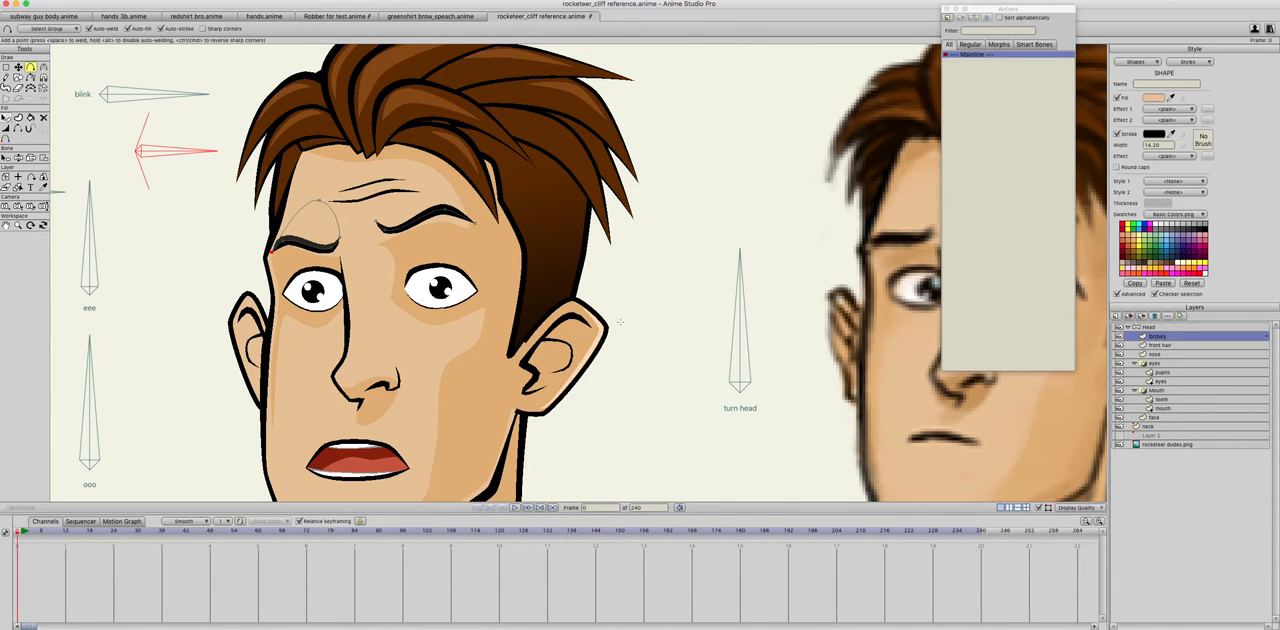
mouse_move(378, 223)
mouse_down()
mouse_move(422, 179)
mouse_move(466, 199)
mouse_move(475, 222)
mouse_up()
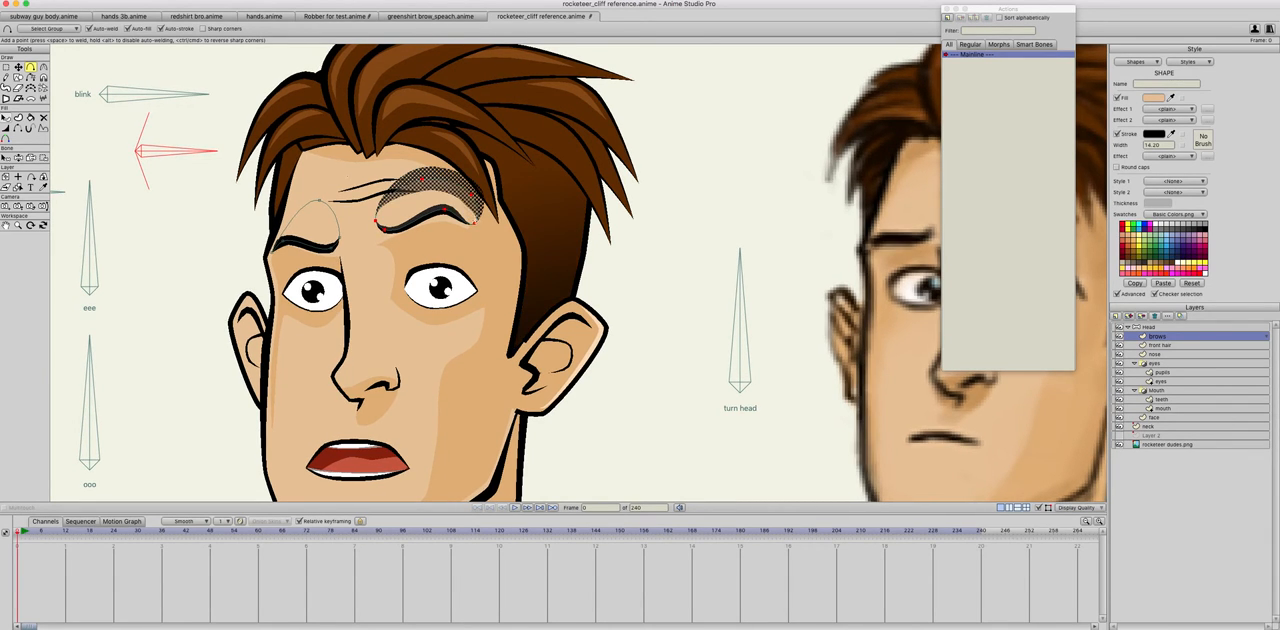
key(c)
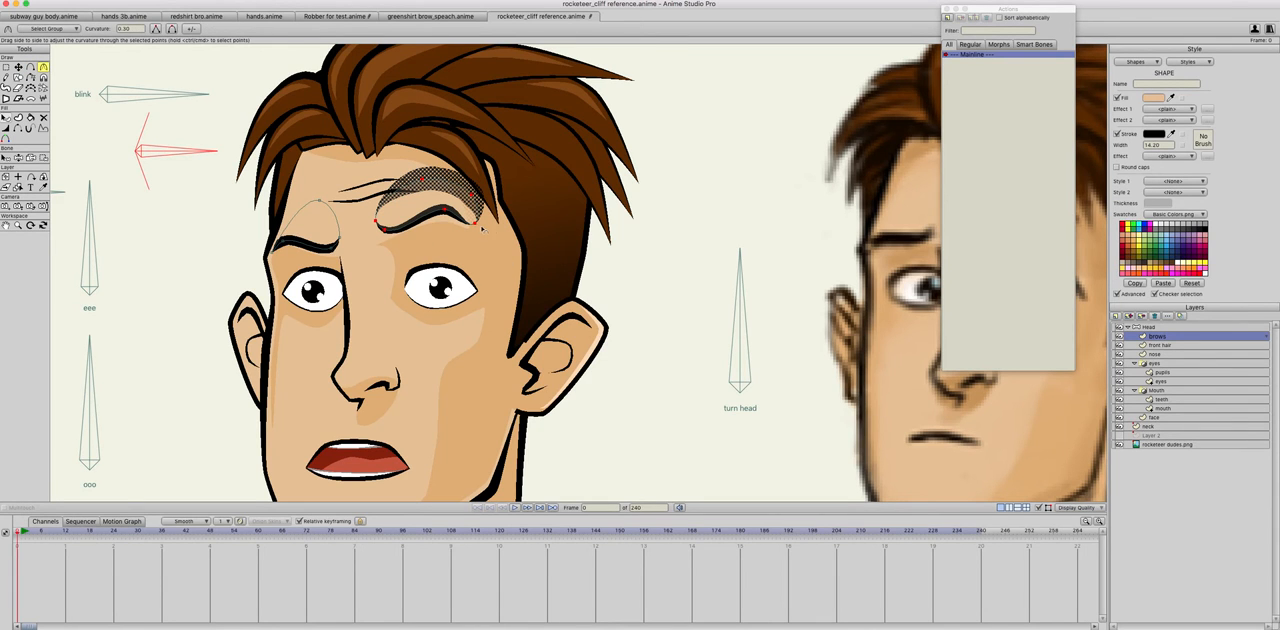
mouse_move(490, 229)
mouse_down()
mouse_move(129, 232)
mouse_move(671, 231)
mouse_move(475, 229)
mouse_up()
key(Return)
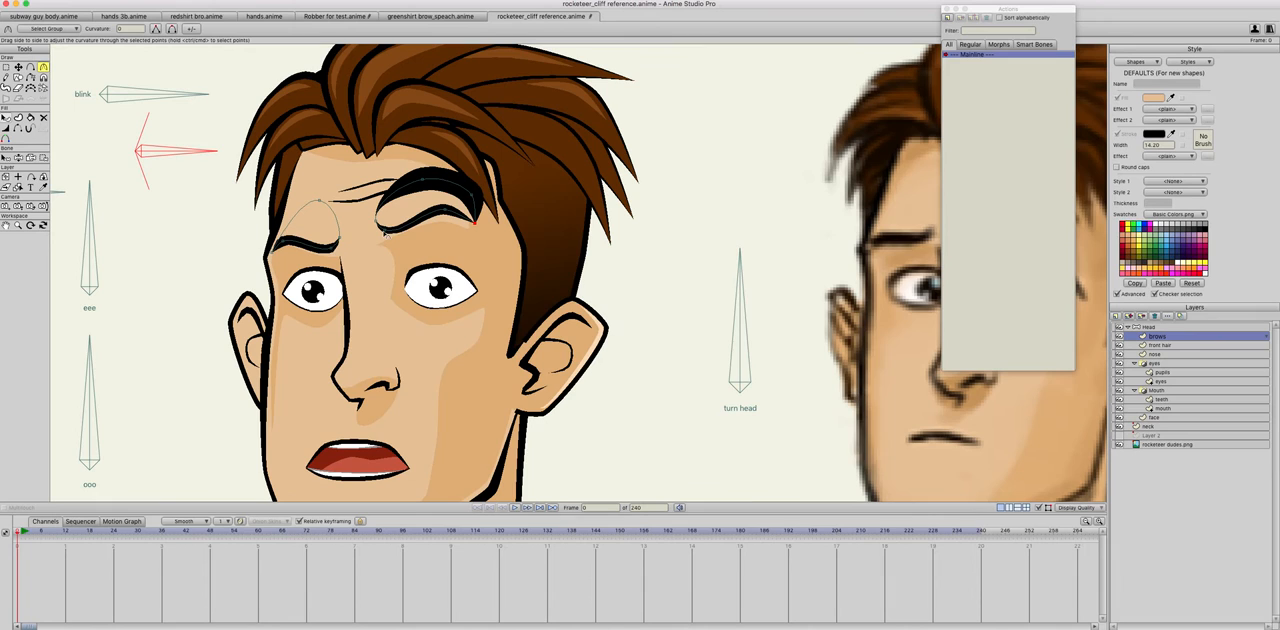
click(383, 229)
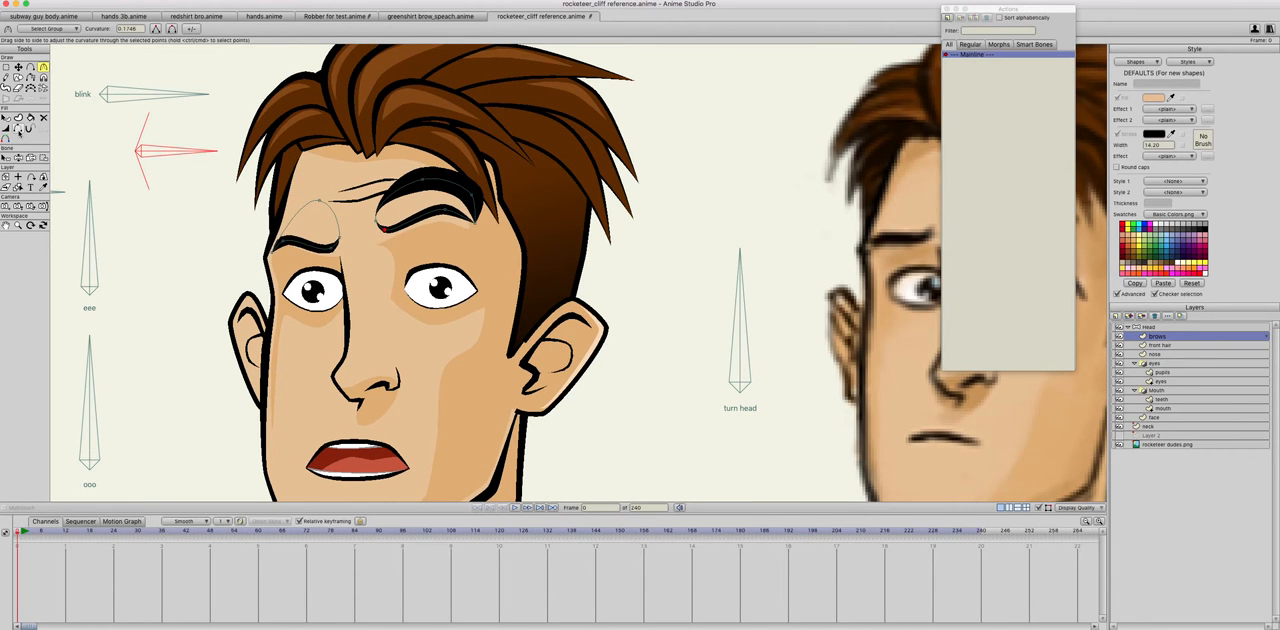
click(18, 129)
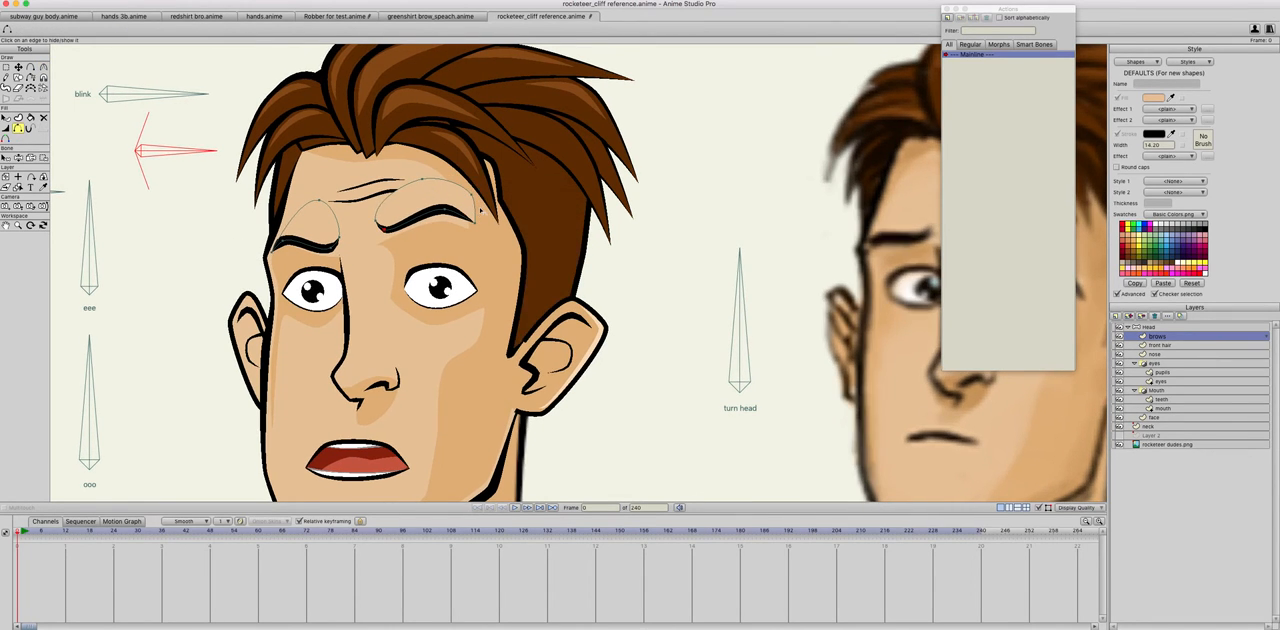
Step: Move the two forehead wrinkle lines from the face layer to the brows layer
key(t)
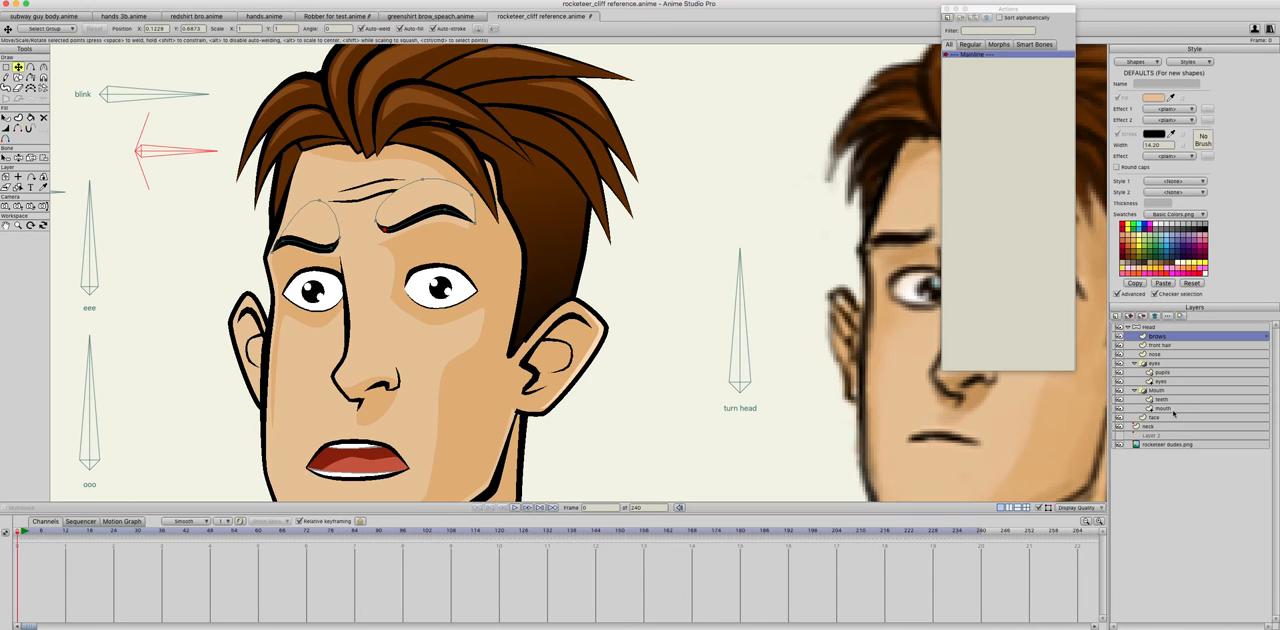
click(1141, 417)
double_click(369, 190)
click(380, 190)
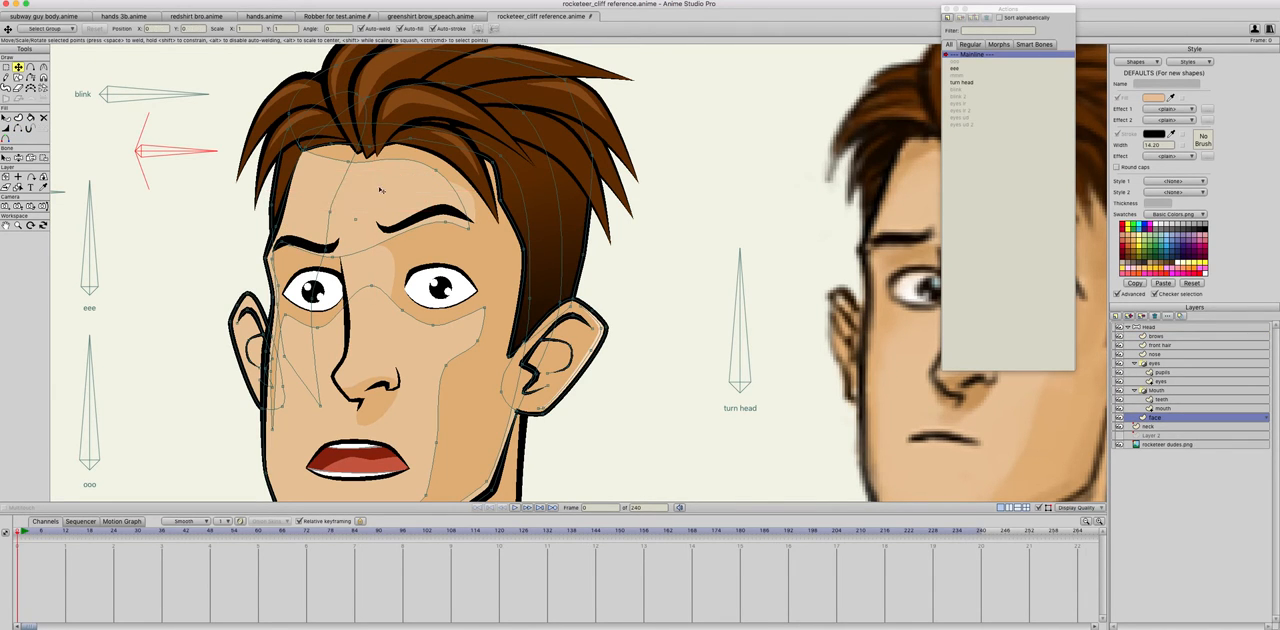
click(1157, 337)
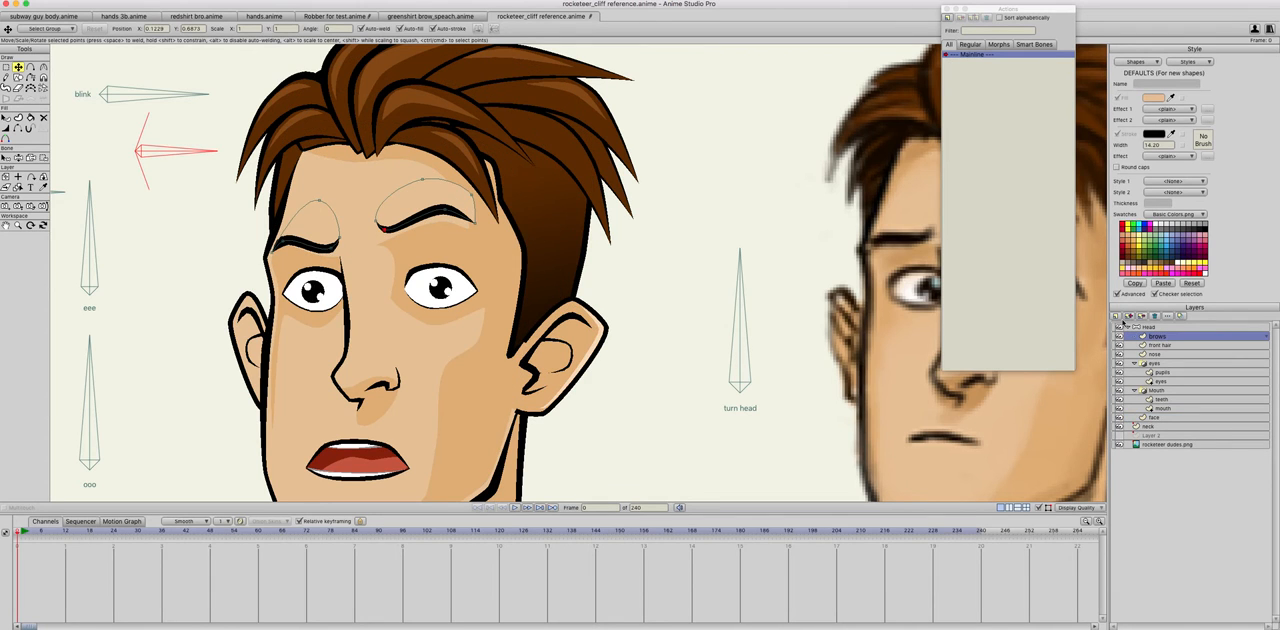
key(super+v)
Step: With auto-weld off, adjust the end points of the forehead wrinkles near the right-hand eyebrow
drag(474, 236, 397, 200)
click(365, 220)
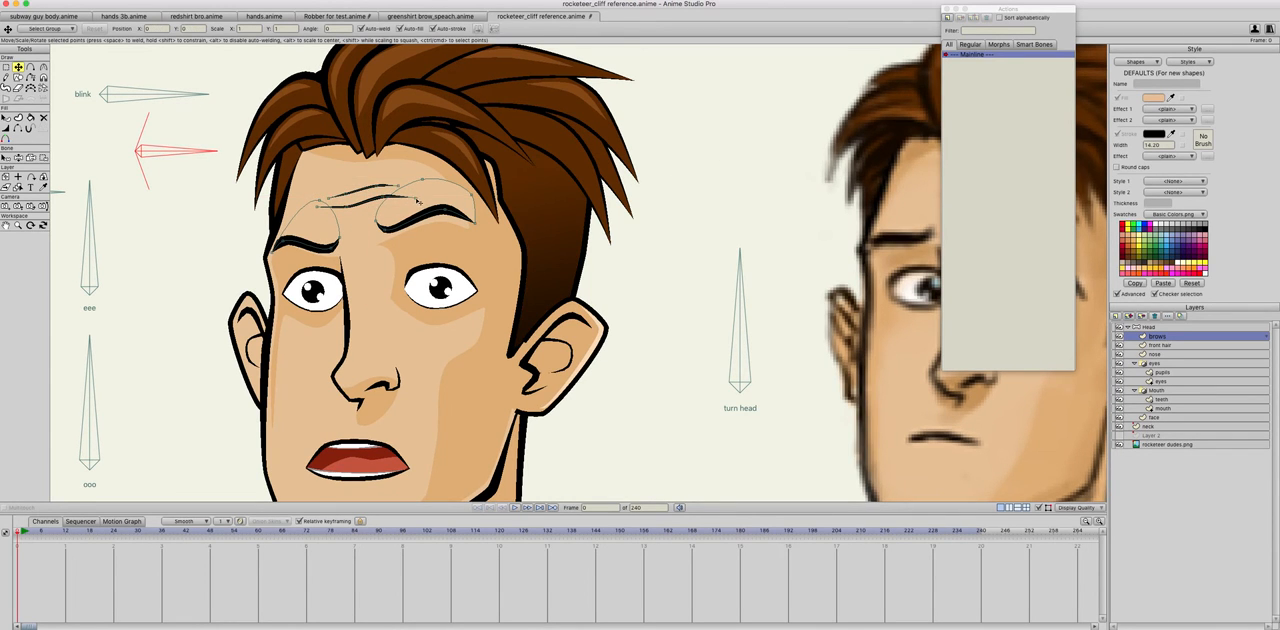
click(400, 186)
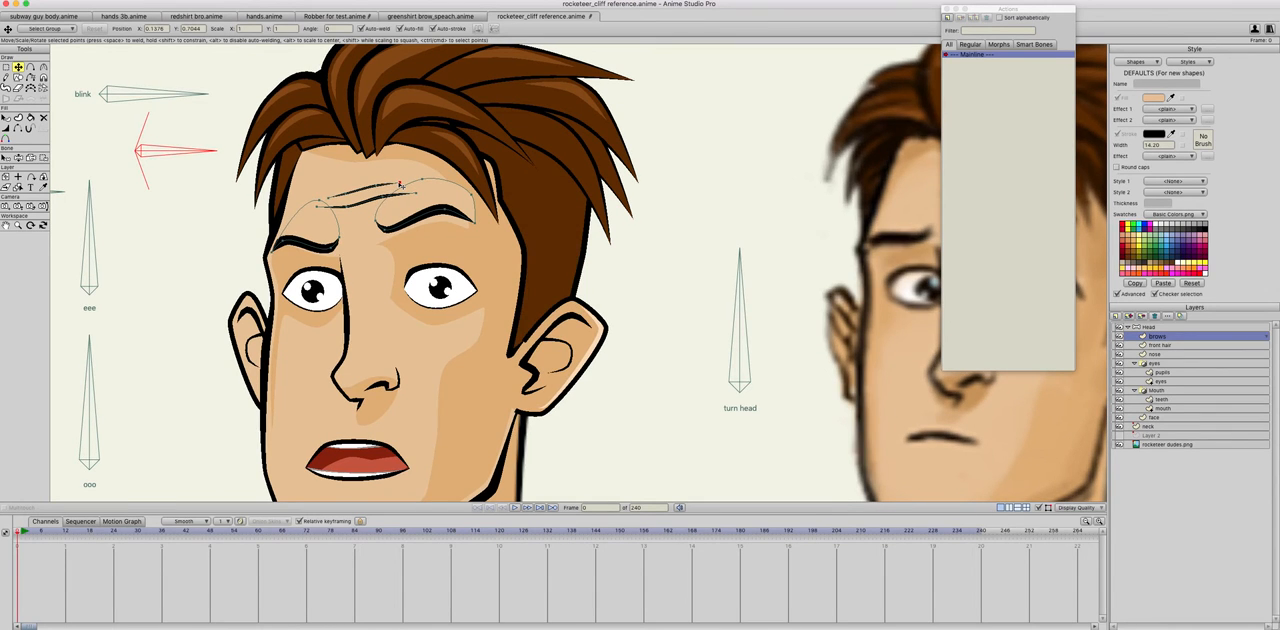
click(416, 193)
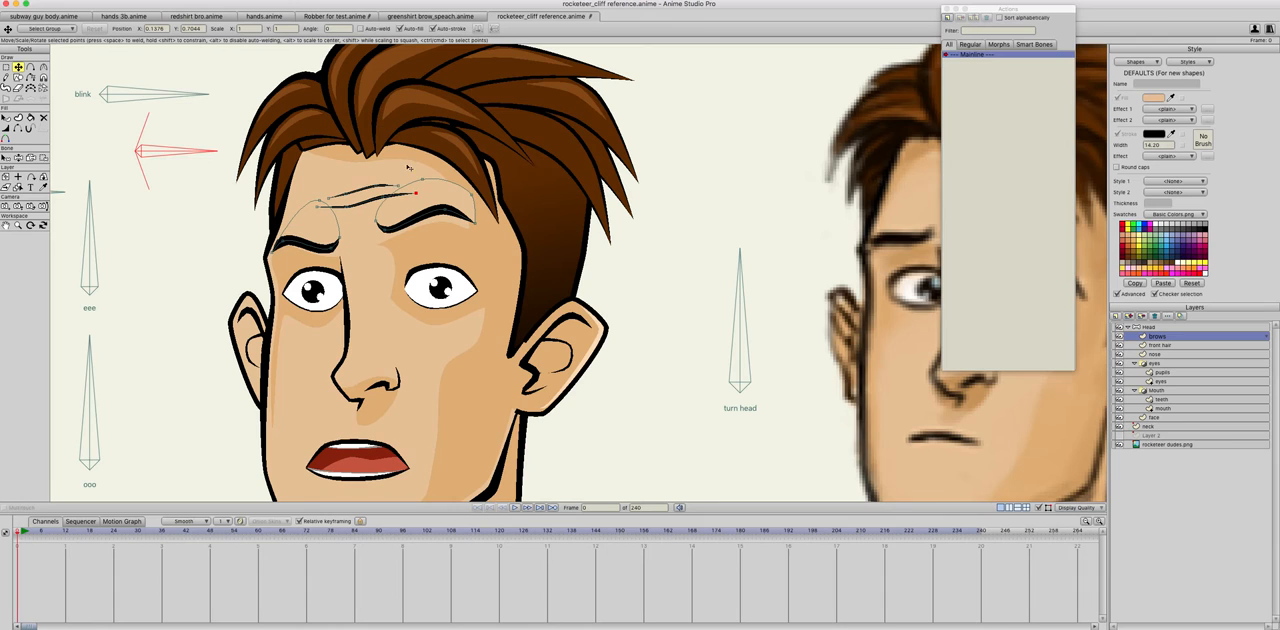
drag(400, 187, 378, 183)
Step: Create a brows action on the Head layer and rotate the brows bone upward to about 70 degrees
click(1151, 328)
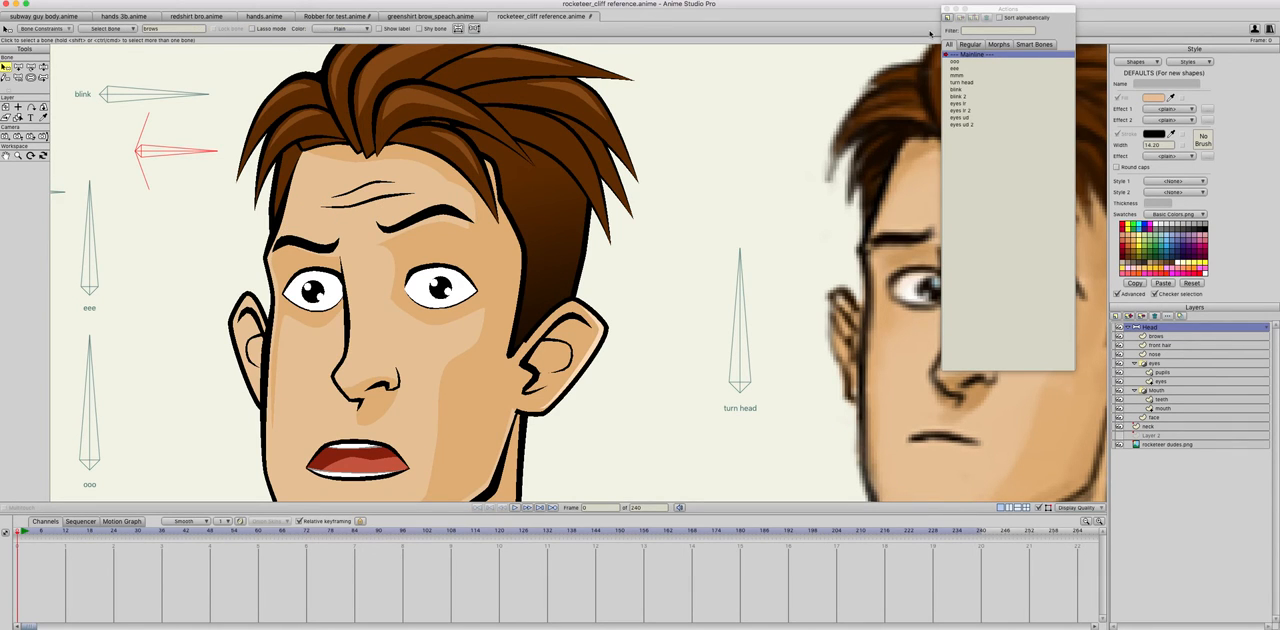
click(950, 18)
text(brows)
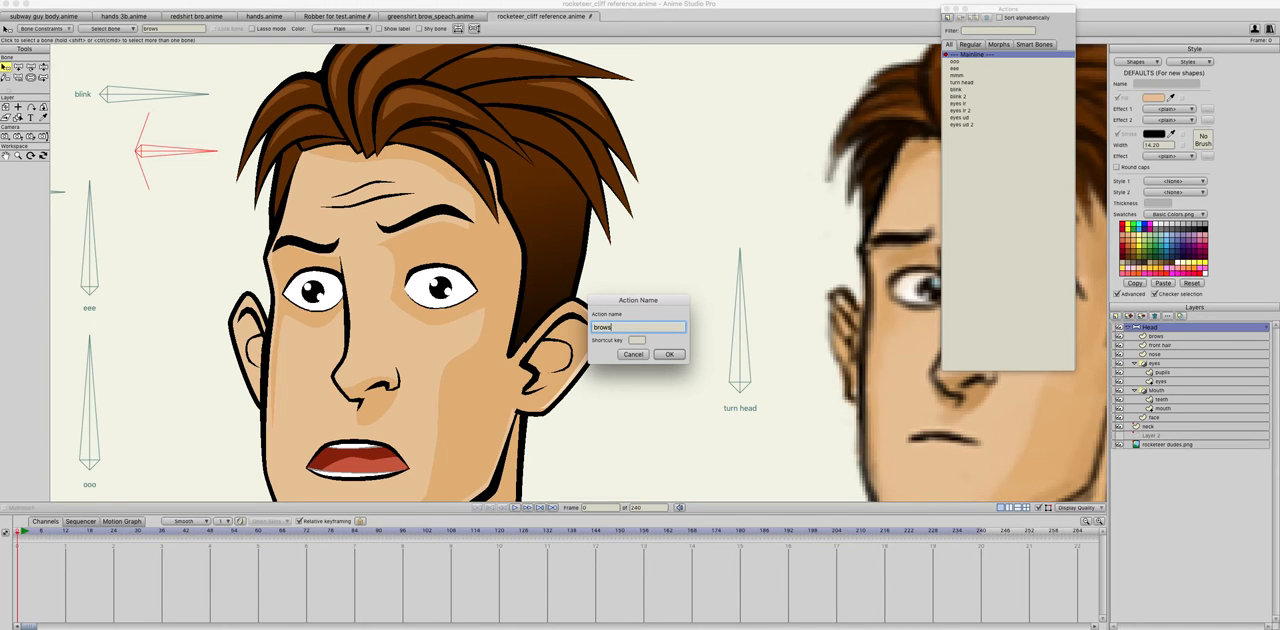
key(Return)
key(t)
drag(188, 151, 148, 88)
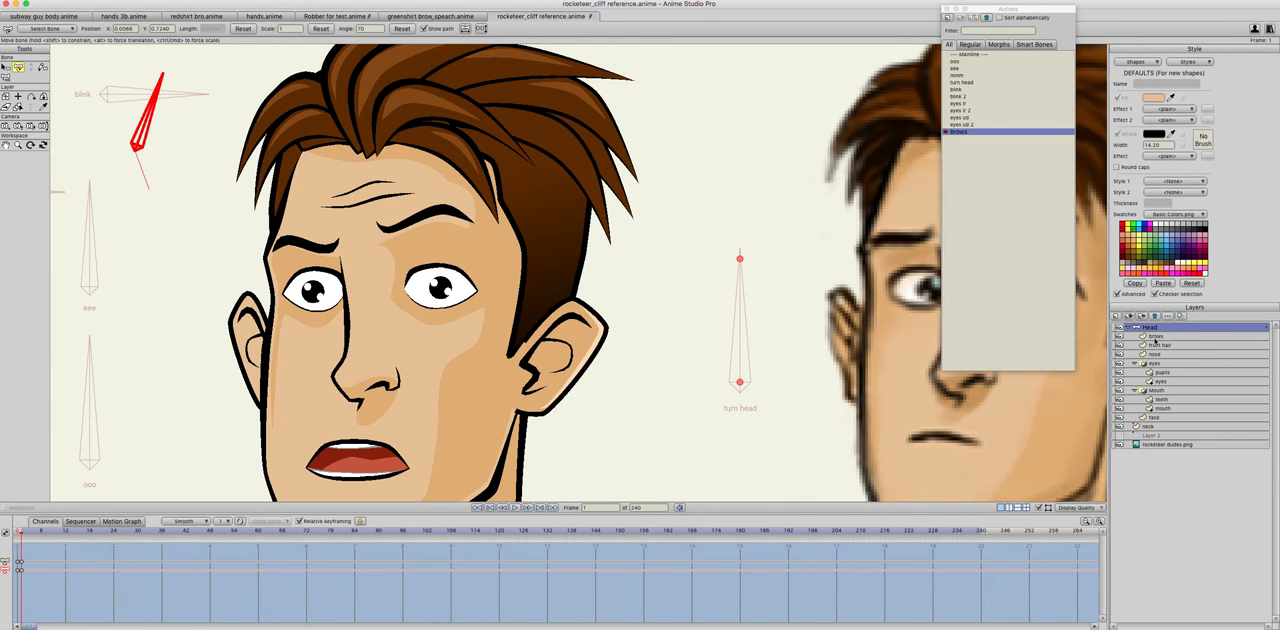
Step: In the brows action, raise both eyebrows with their skin patches and reposition the right-hand patch's outer point
click(1155, 337)
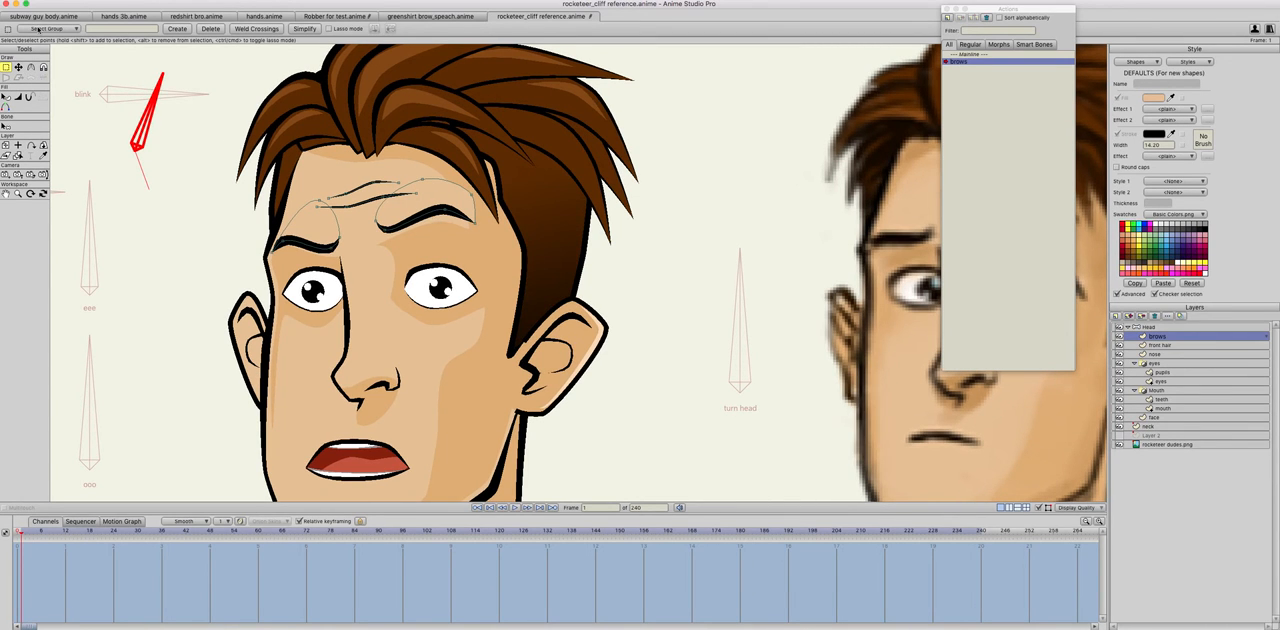
click(18, 67)
click(415, 226)
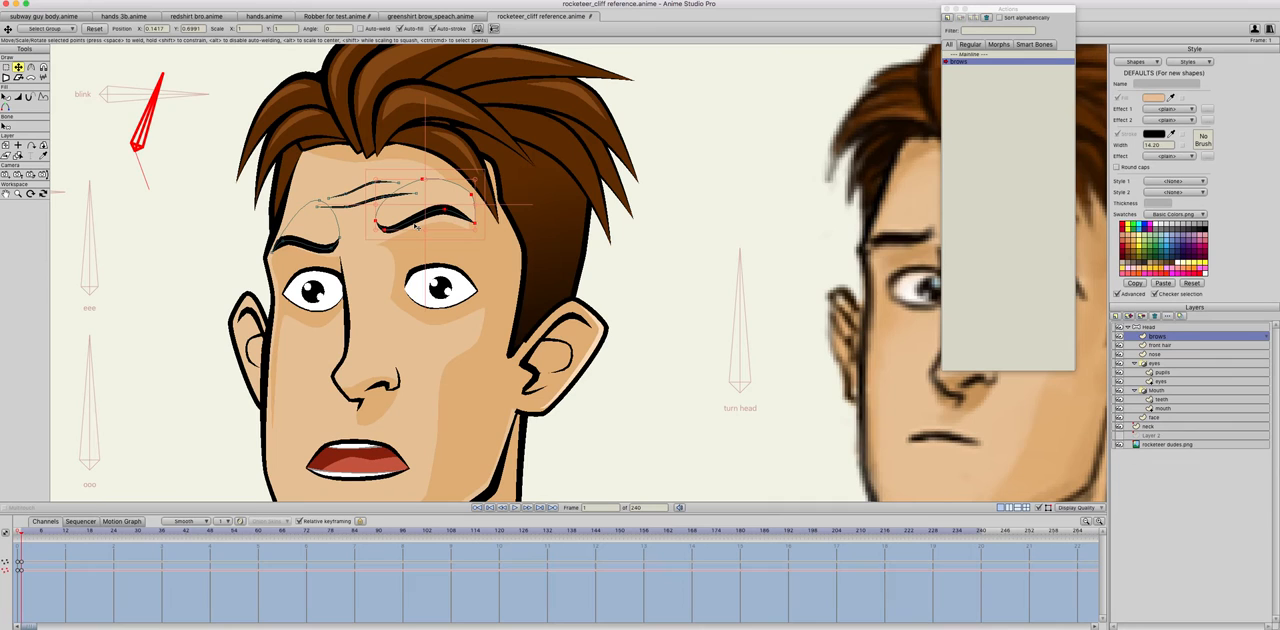
shift+super+click(317, 248)
drag(317, 249, 317, 229)
super+click(430, 162)
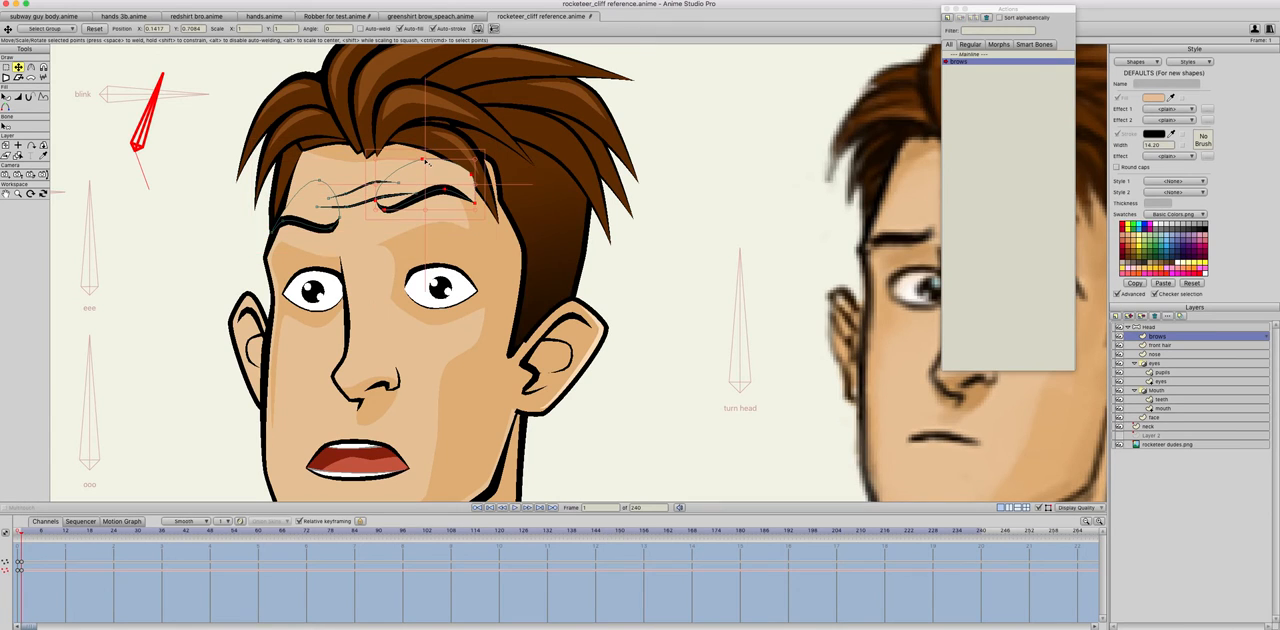
click(466, 184)
click(466, 184)
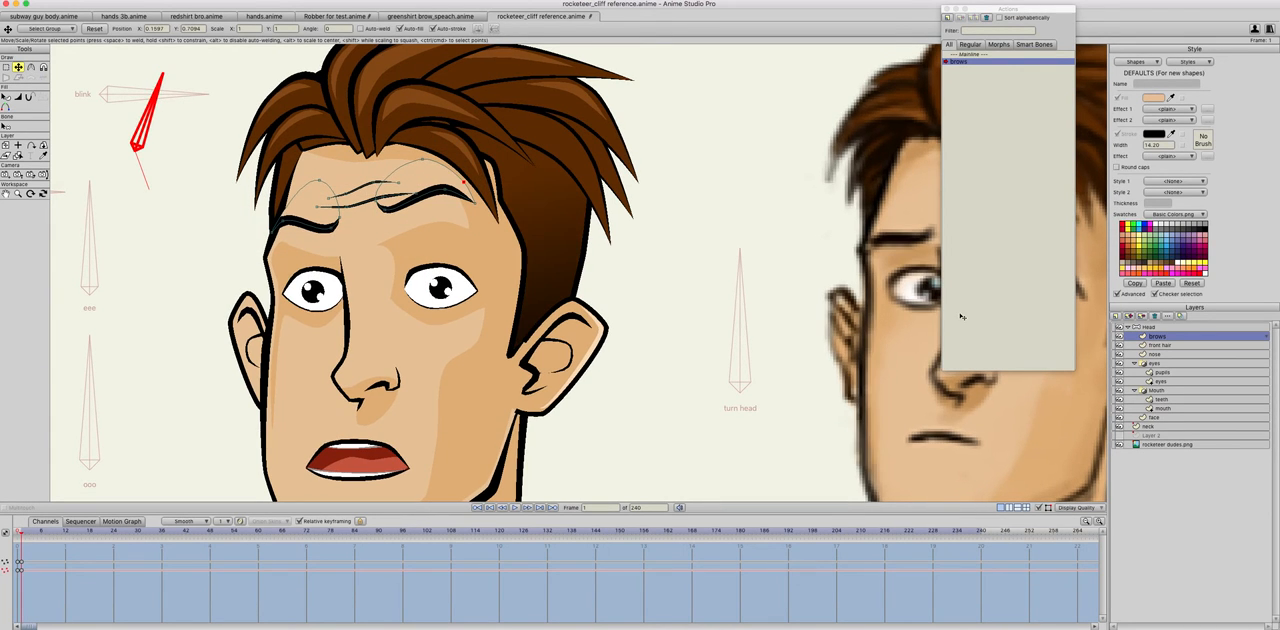
click(1152, 345)
drag(1156, 335, 1156, 336)
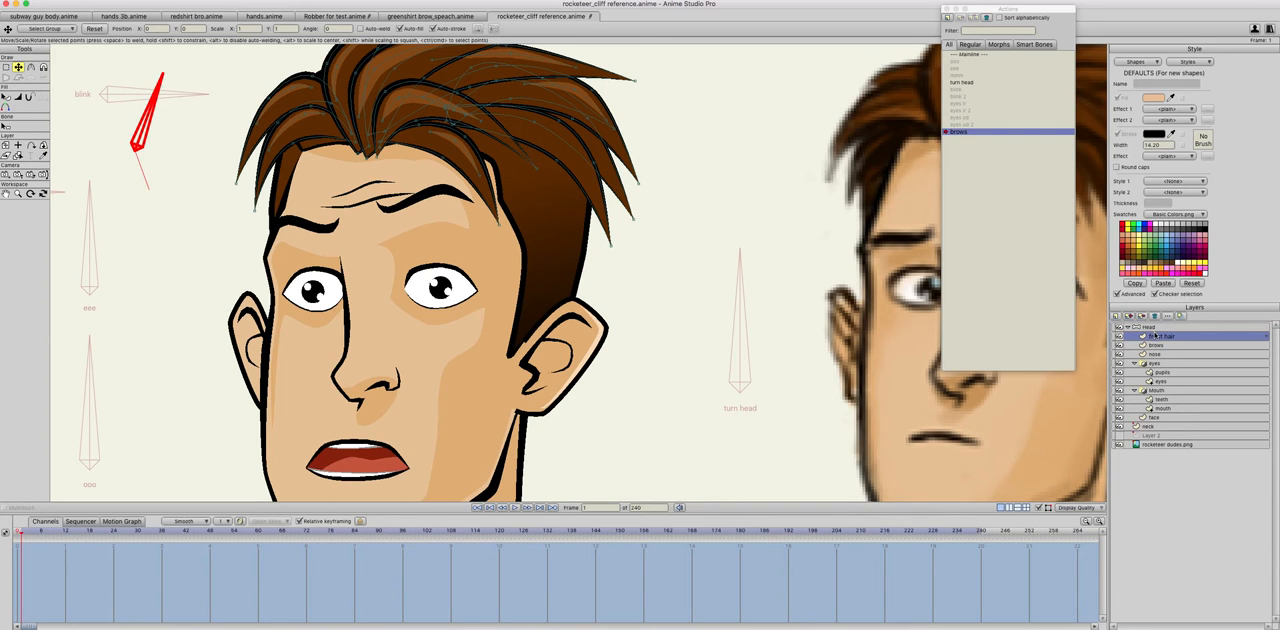
key(super+z)
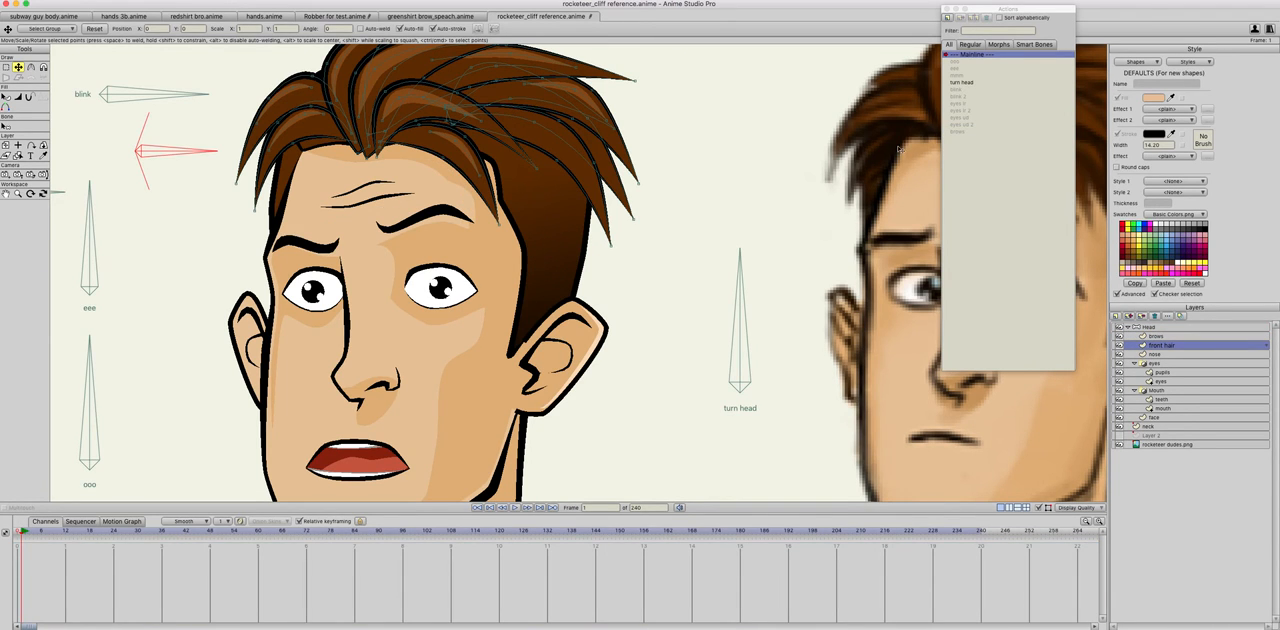
Step: At frame 0 of the mainline, move the front hair layer above the brows layer, and reopen the brows action
click(16, 531)
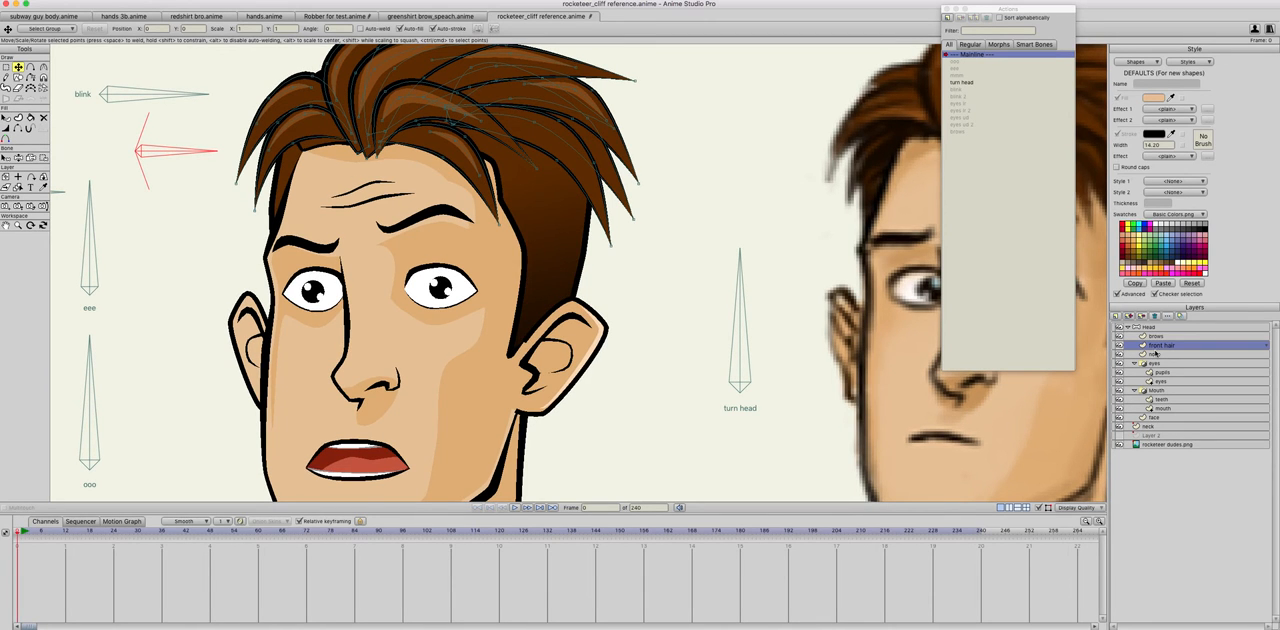
drag(1160, 345, 1159, 337)
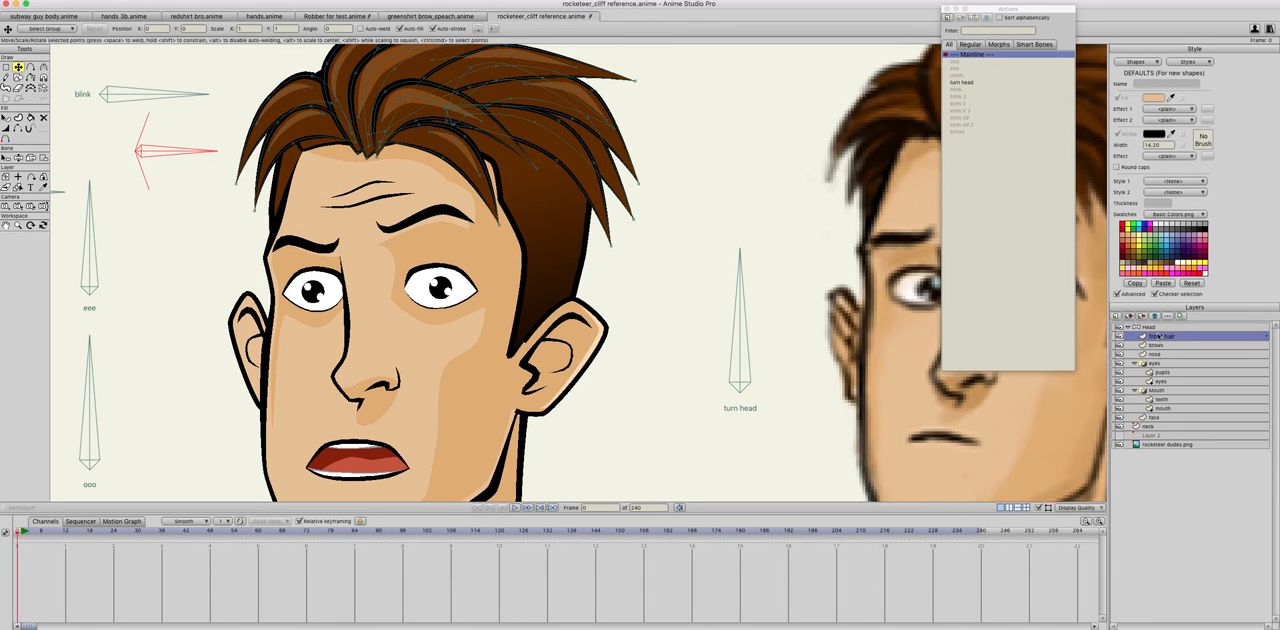
double_click(967, 132)
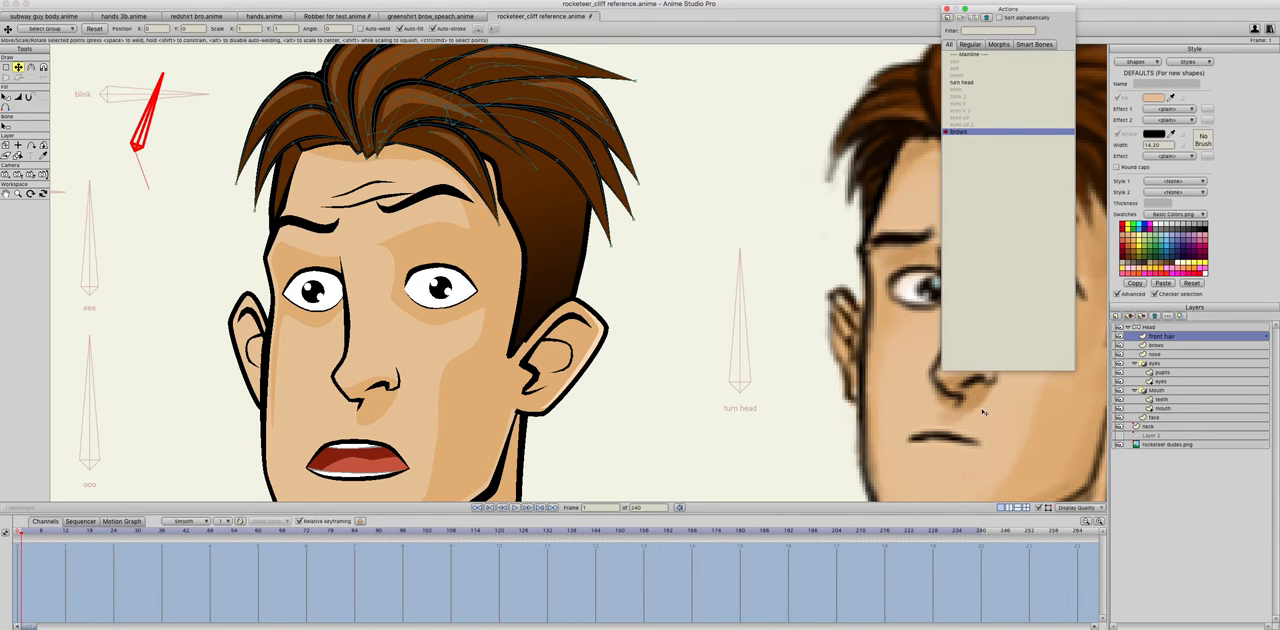
Step: In the brows action, raise the face layer's forehead shading points under the eyebrows and compare frames 0 and 1
click(1151, 346)
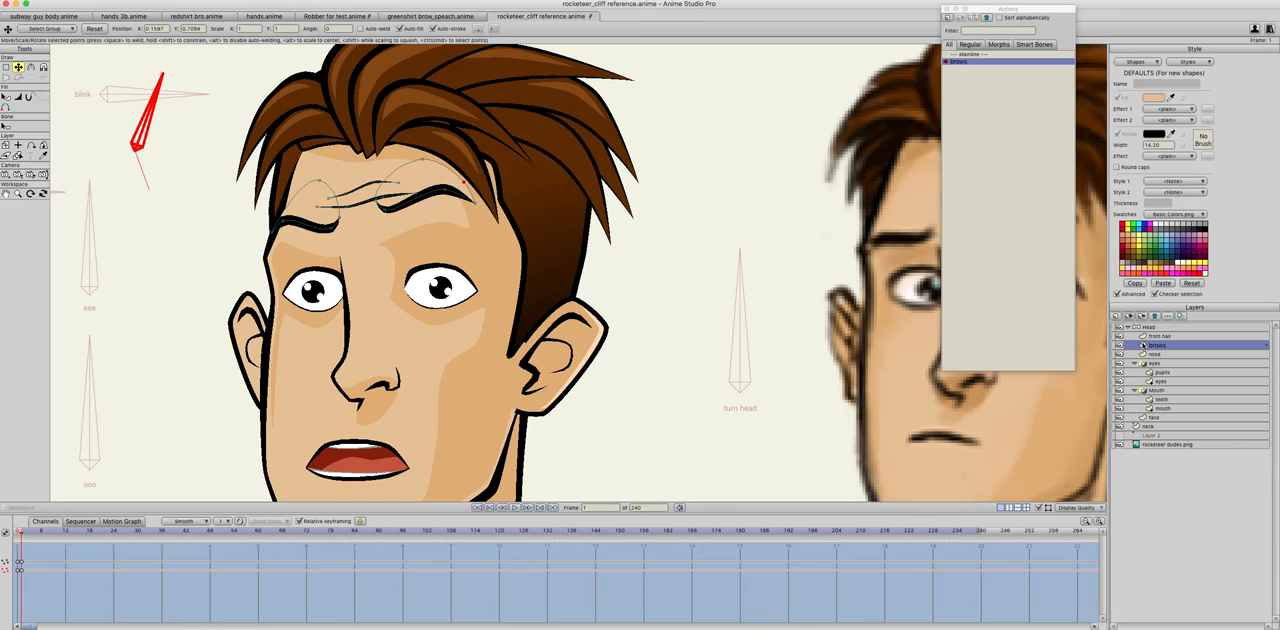
click(1153, 417)
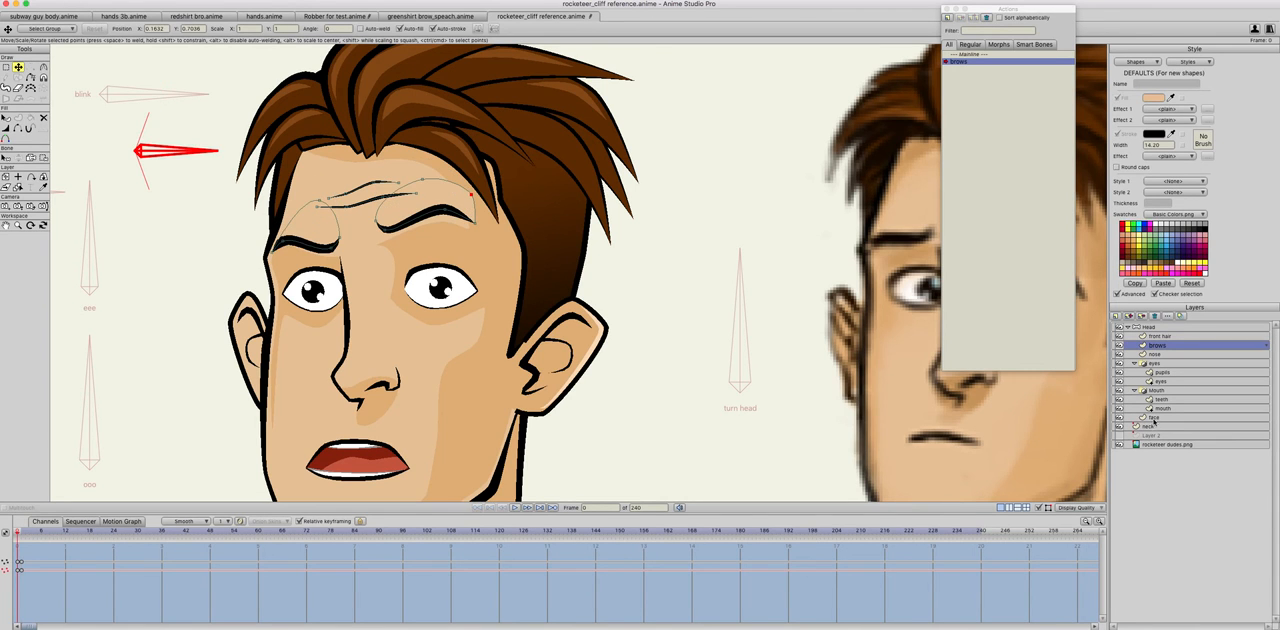
key(Right)
drag(446, 222, 444, 202)
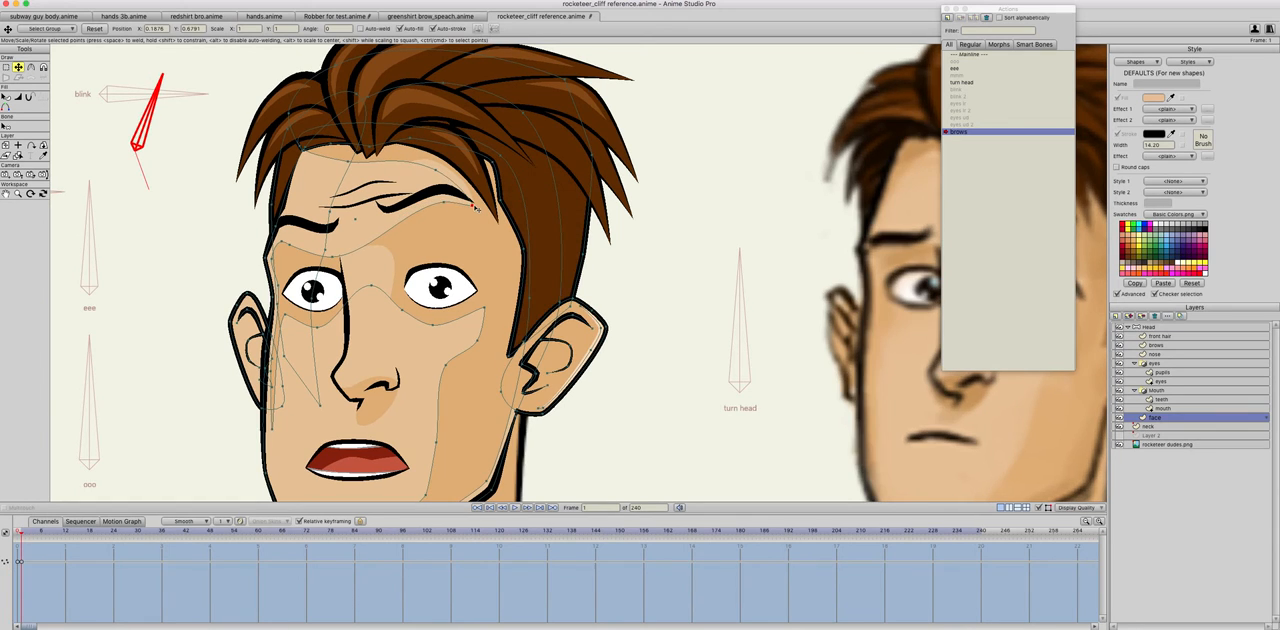
click(339, 242)
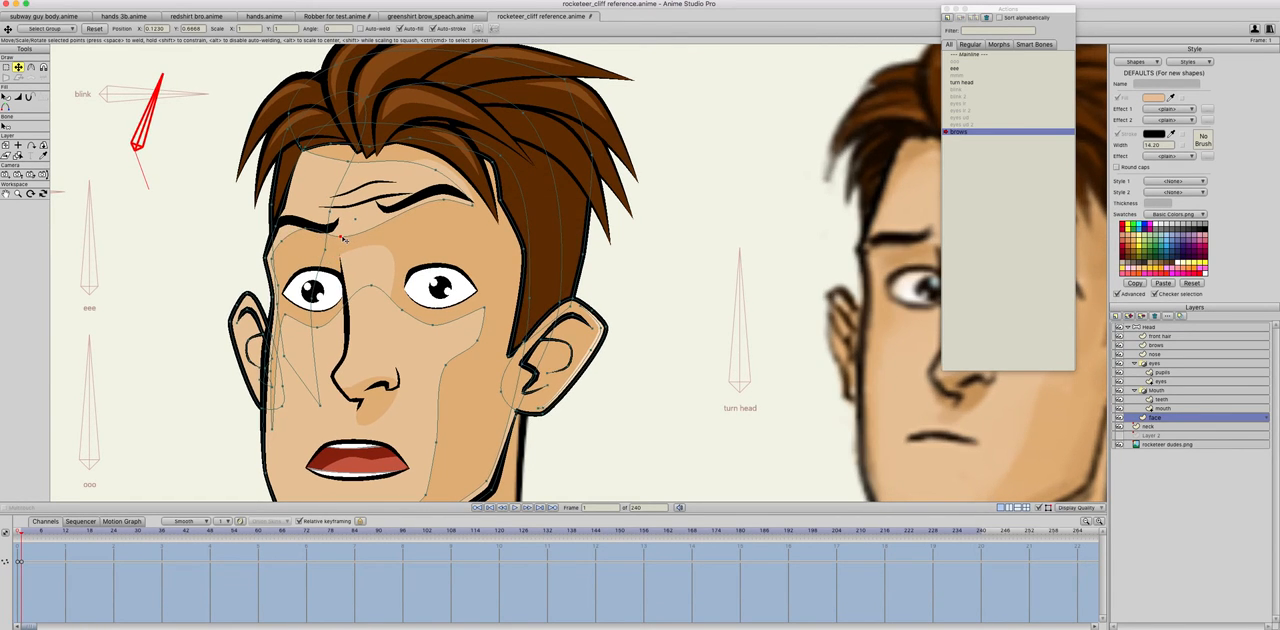
click(284, 231)
key(Left)
key(Right)
key(Left)
key(Right)
key(Left)
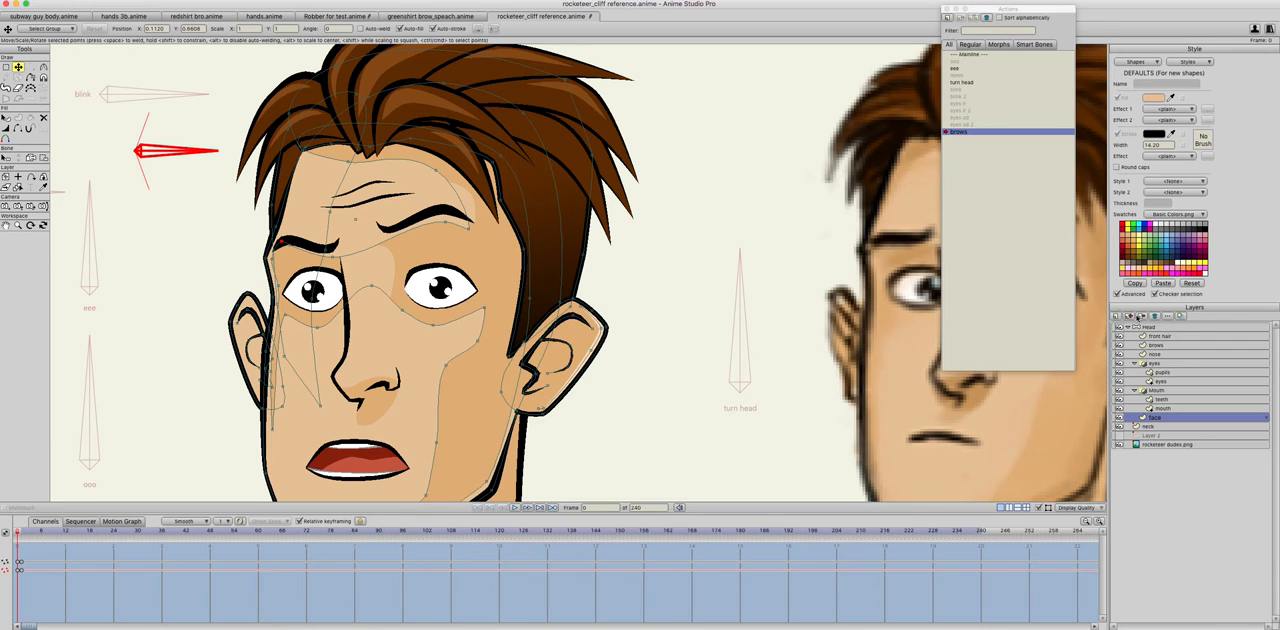
Step: In the brows action, raise the forehead wrinkle lines on the brows layer at frame 1 and compare it with frame 0
click(1158, 346)
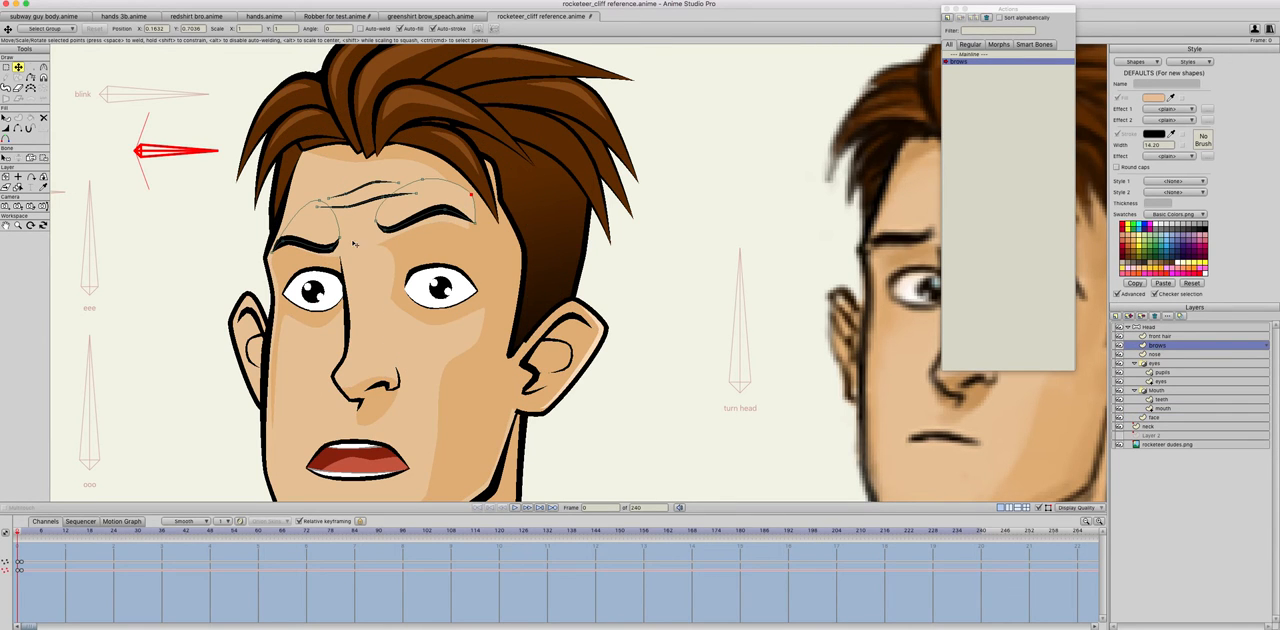
double_click(366, 186)
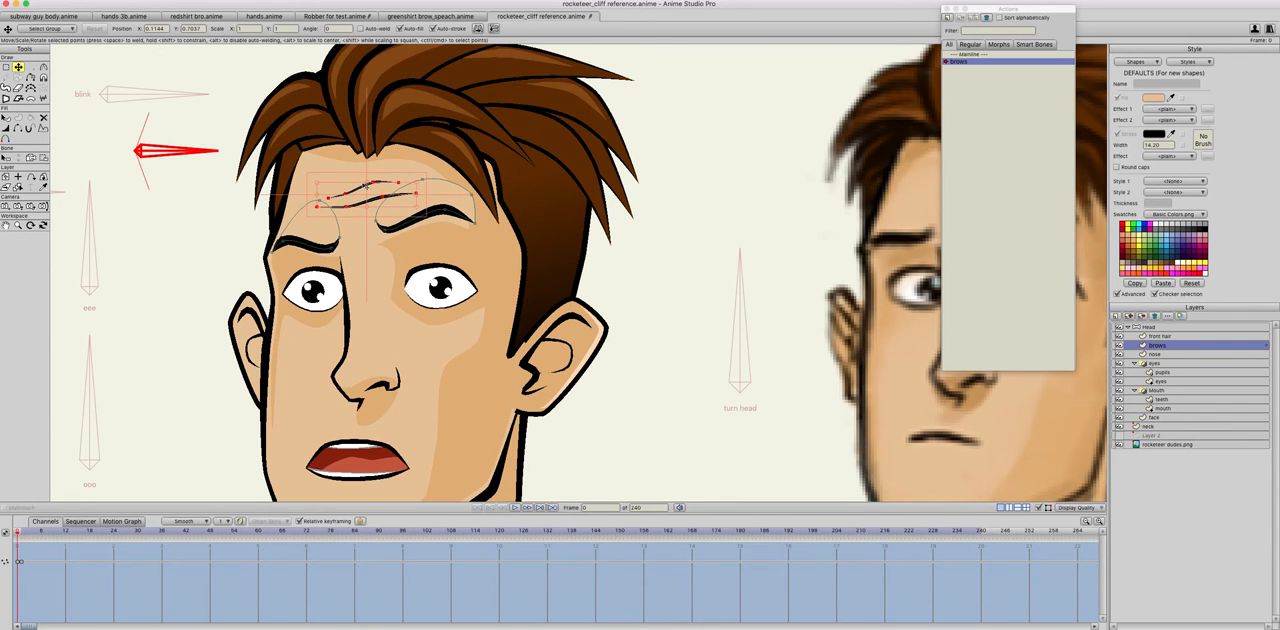
key(Right)
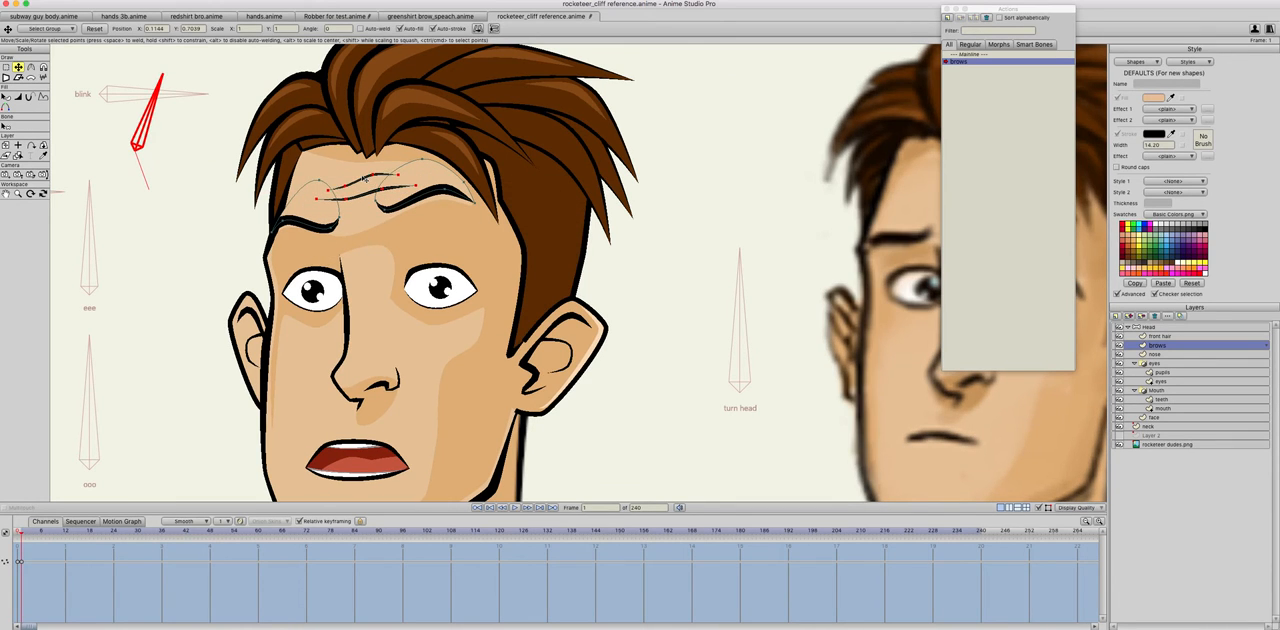
drag(365, 177, 365, 176)
key(Left)
key(Right)
key(Left)
Step: Return to the mainline and rotate the Head layer's brows bone through its range to check the eyebrow movement
click(962, 54)
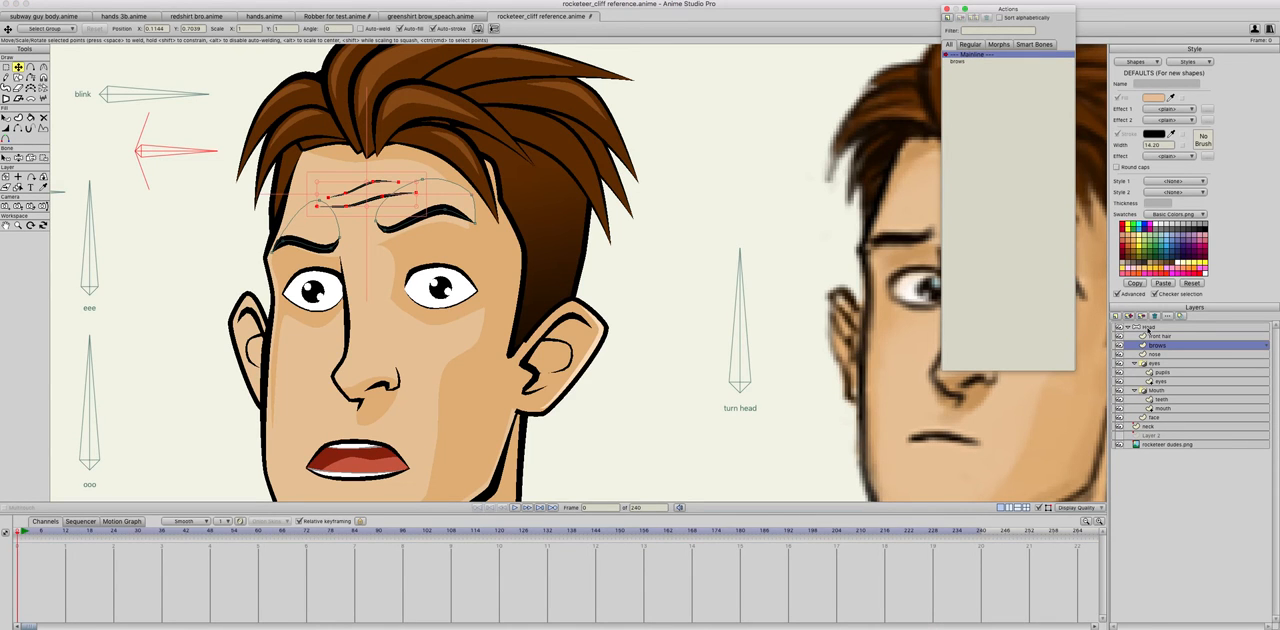
click(1147, 327)
click(43, 66)
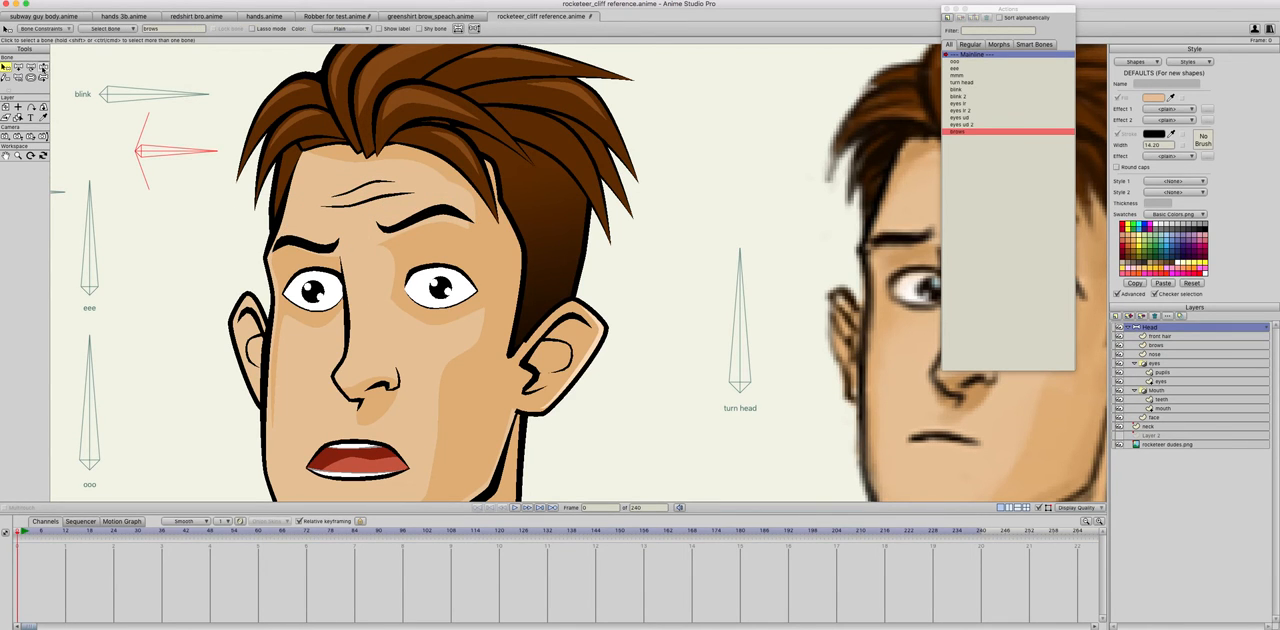
drag(171, 150, 139, 170)
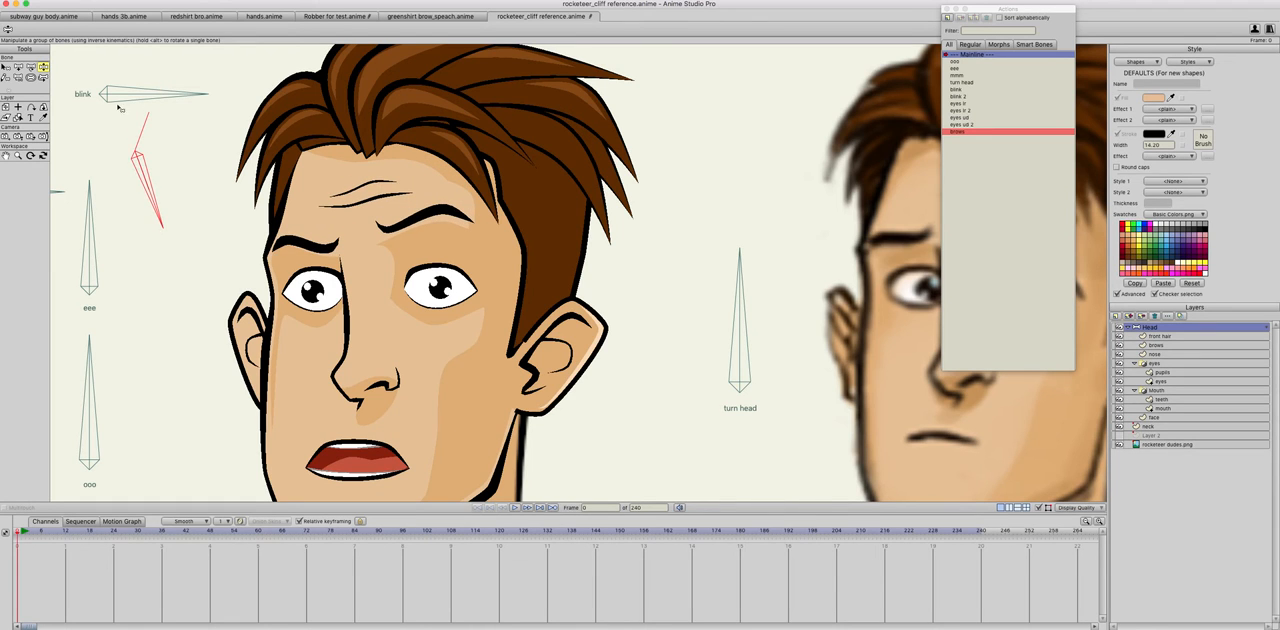
drag(151, 108, 205, 178)
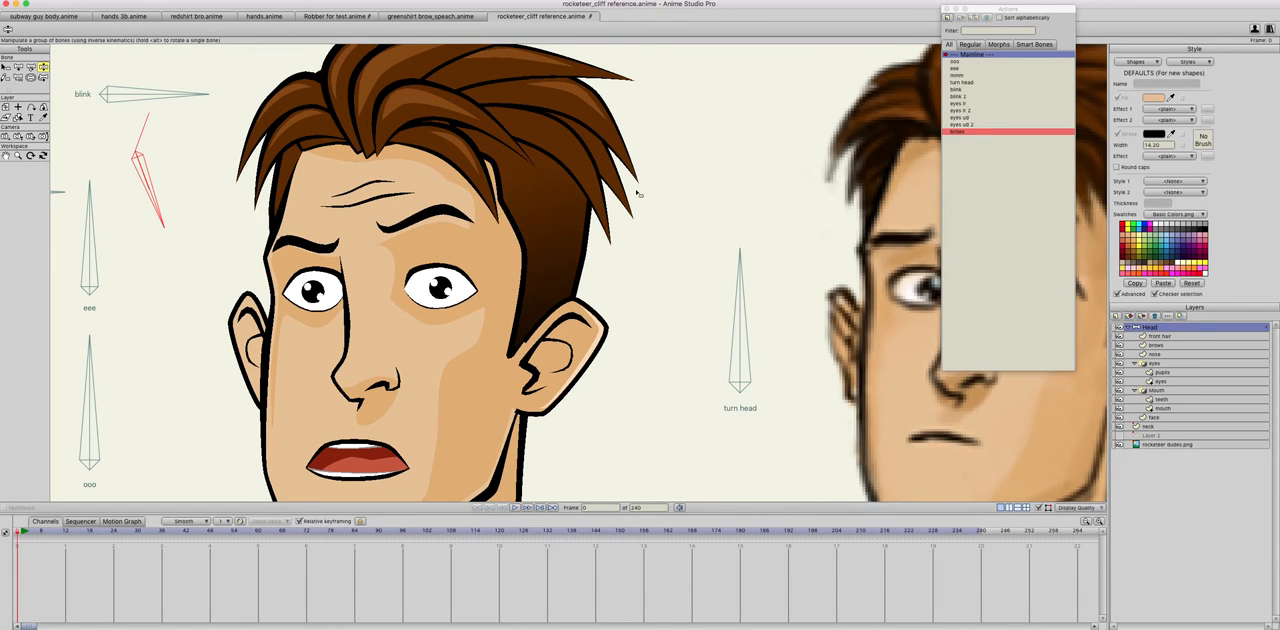
Step: Create a brows 2 action on the Head layer and rotate the brows bone downward in it
click(950, 18)
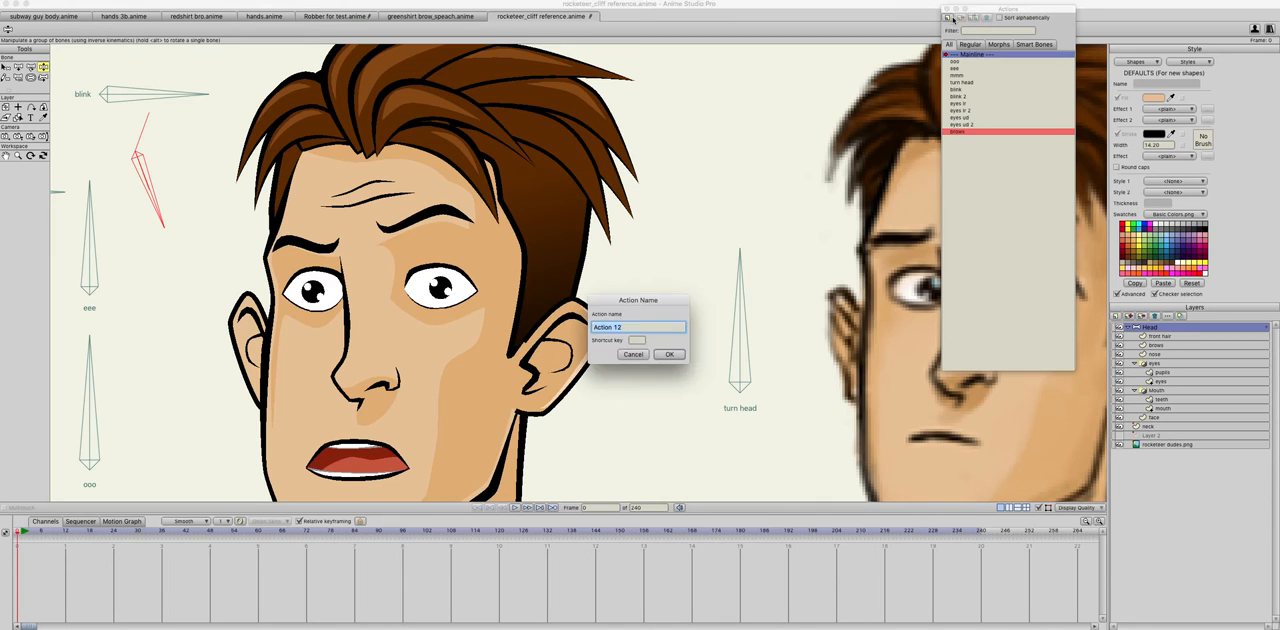
text(brow)
key(Return)
click(8, 66)
click(18, 68)
drag(182, 177, 123, 233)
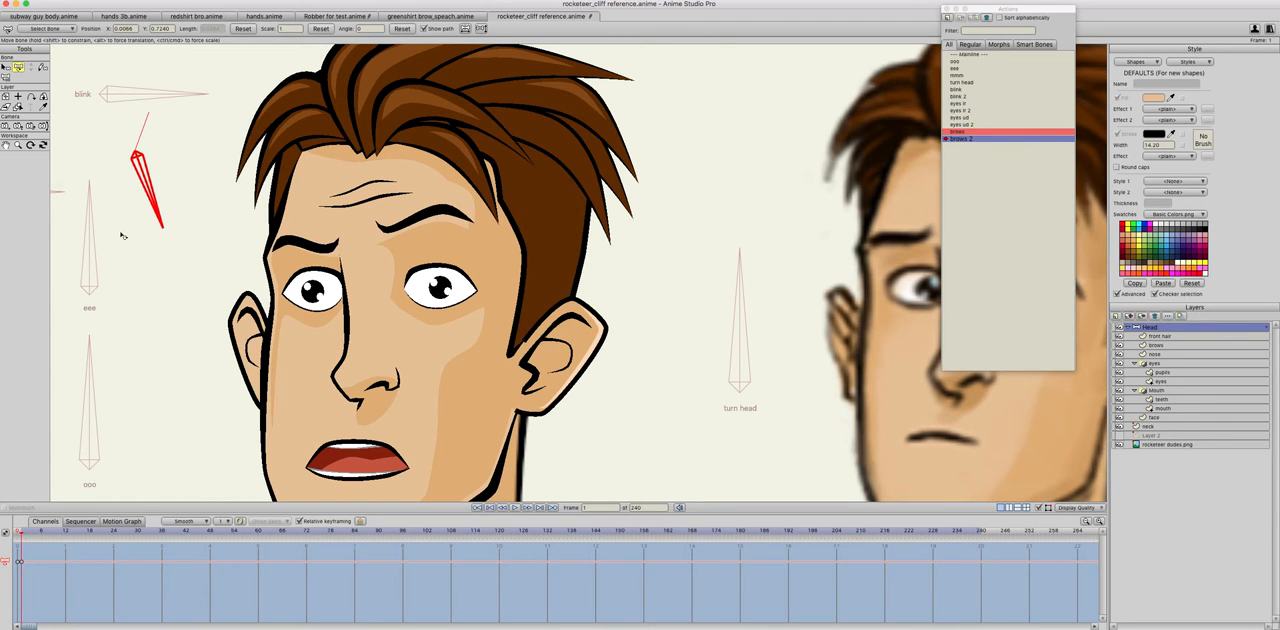
Step: In the brows 2 action, lower both eyebrows into a frown and reposition the upper points of their skin patches
click(1156, 345)
click(326, 244)
drag(325, 242, 325, 270)
click(414, 215)
drag(413, 215, 414, 261)
key(super+z)
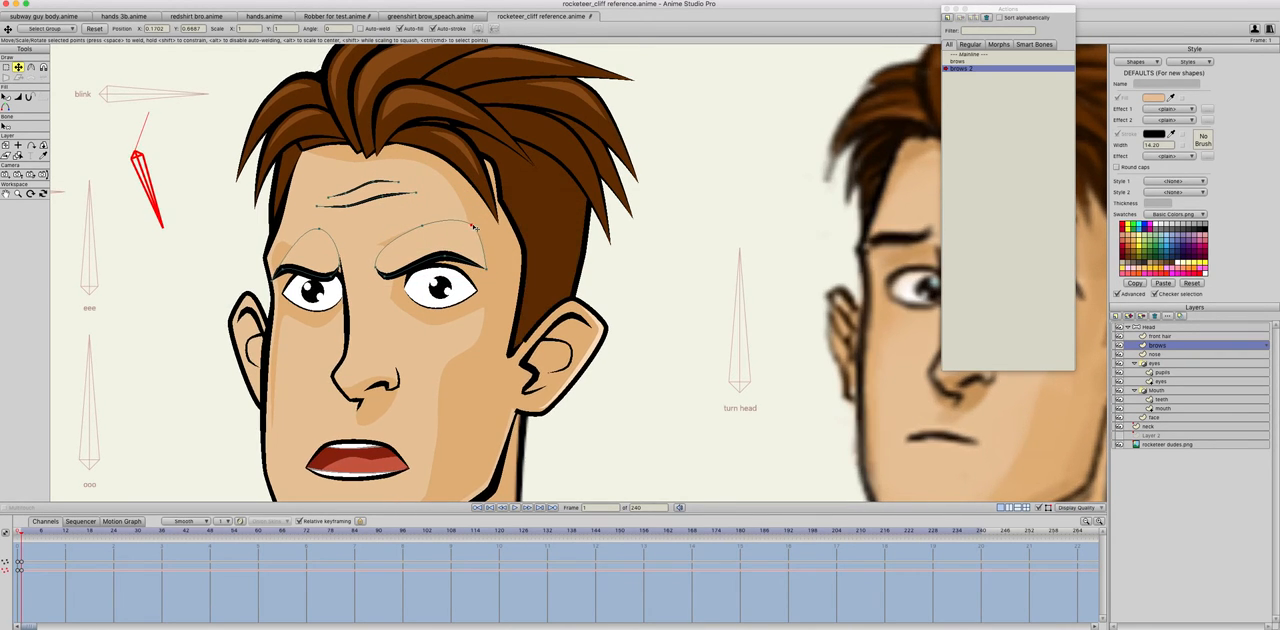
drag(423, 227, 302, 229)
click(310, 227)
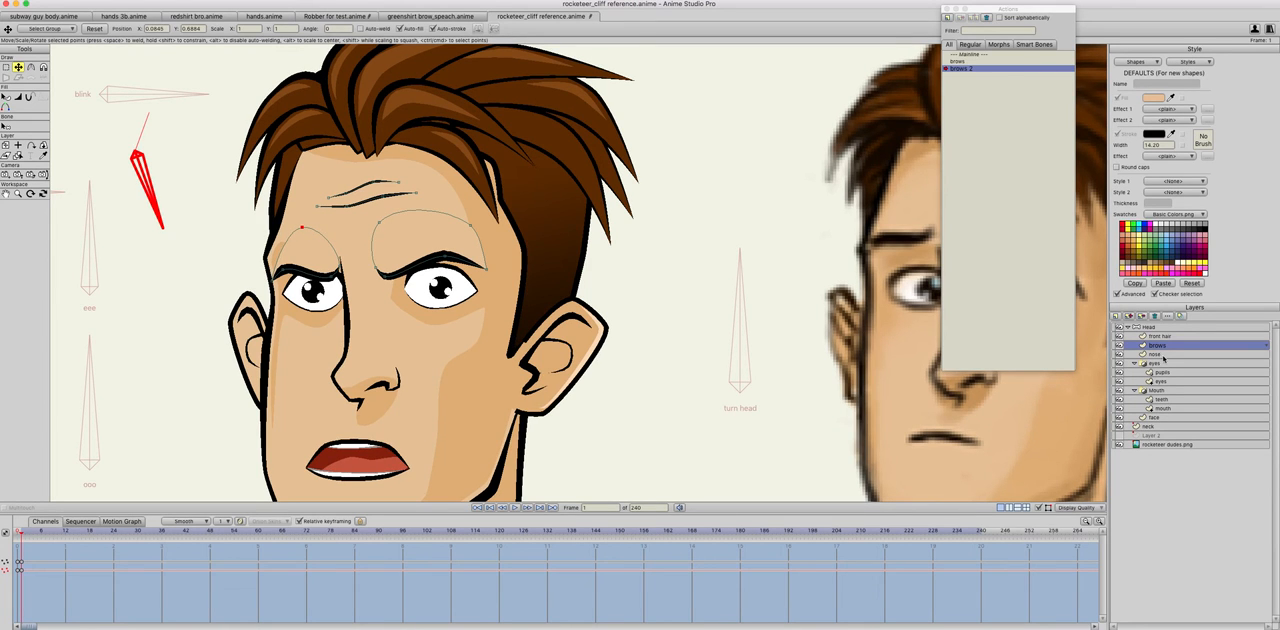
Step: Lower both forehead wrinkle lines in the brows 2 action and flatten their curves by moving the middle points
click(364, 189)
shift+click(366, 204)
drag(366, 204, 366, 225)
key(Return)
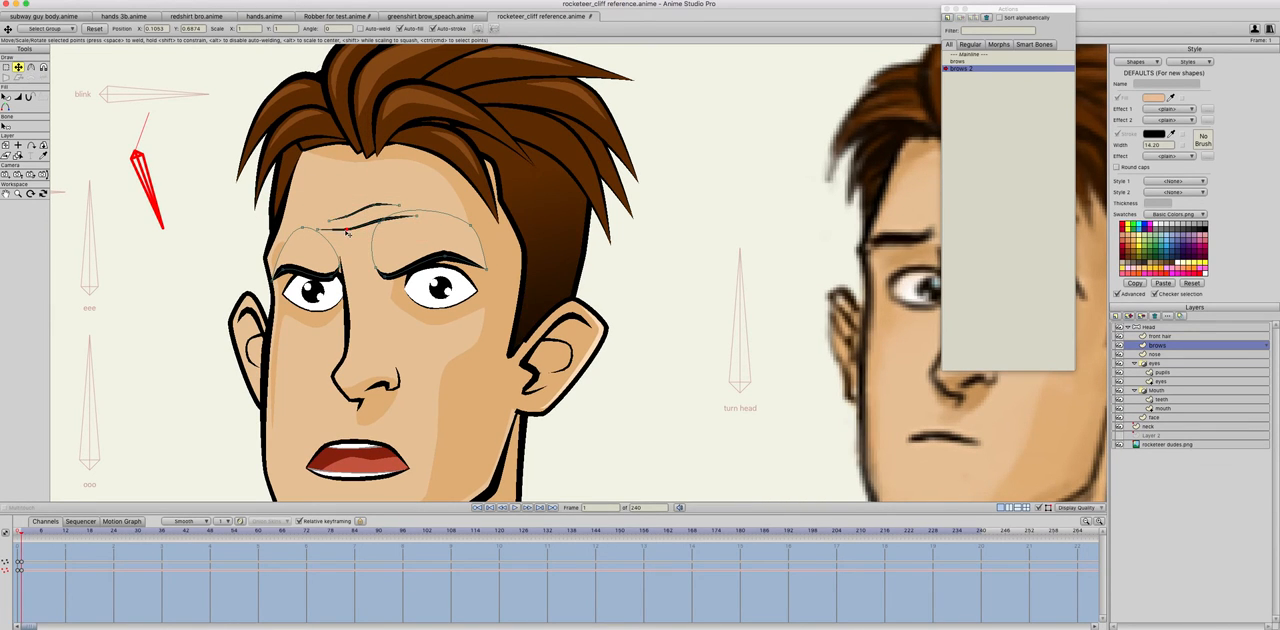
drag(346, 229, 348, 215)
drag(372, 206, 373, 209)
Step: Reduce the line width at the forehead wrinkles' inner points to 0 percent in the brows 2 action
drag(348, 215, 231, 214)
click(18, 97)
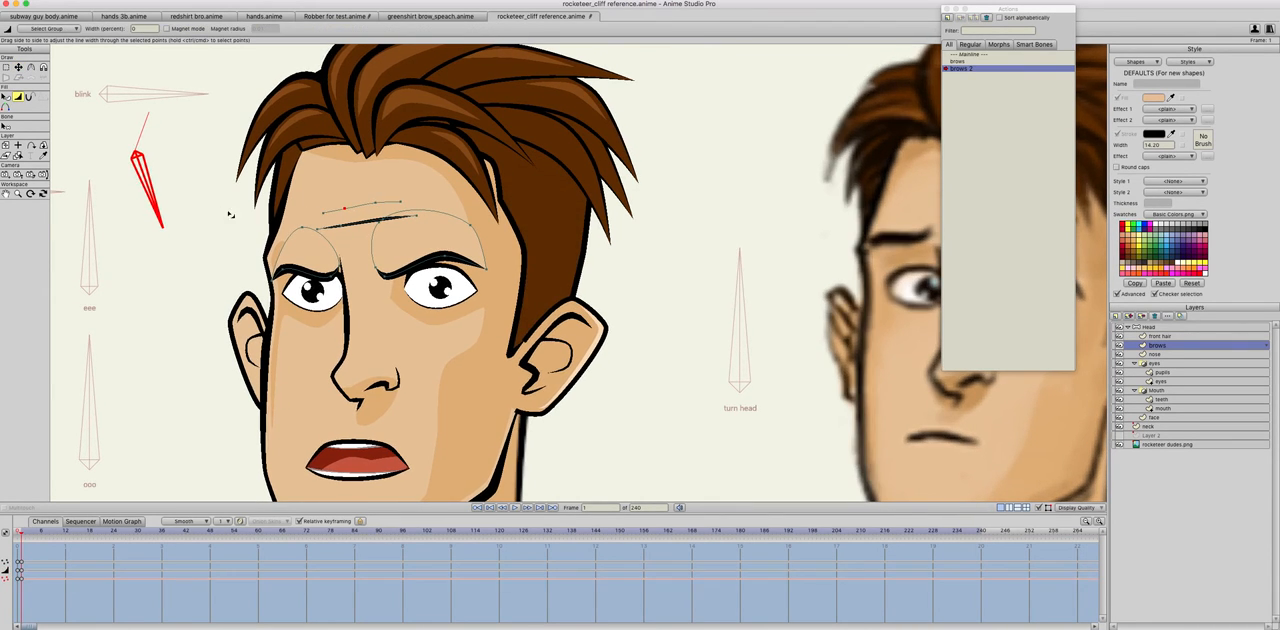
drag(346, 226, 275, 227)
drag(384, 220, 248, 219)
key(t)
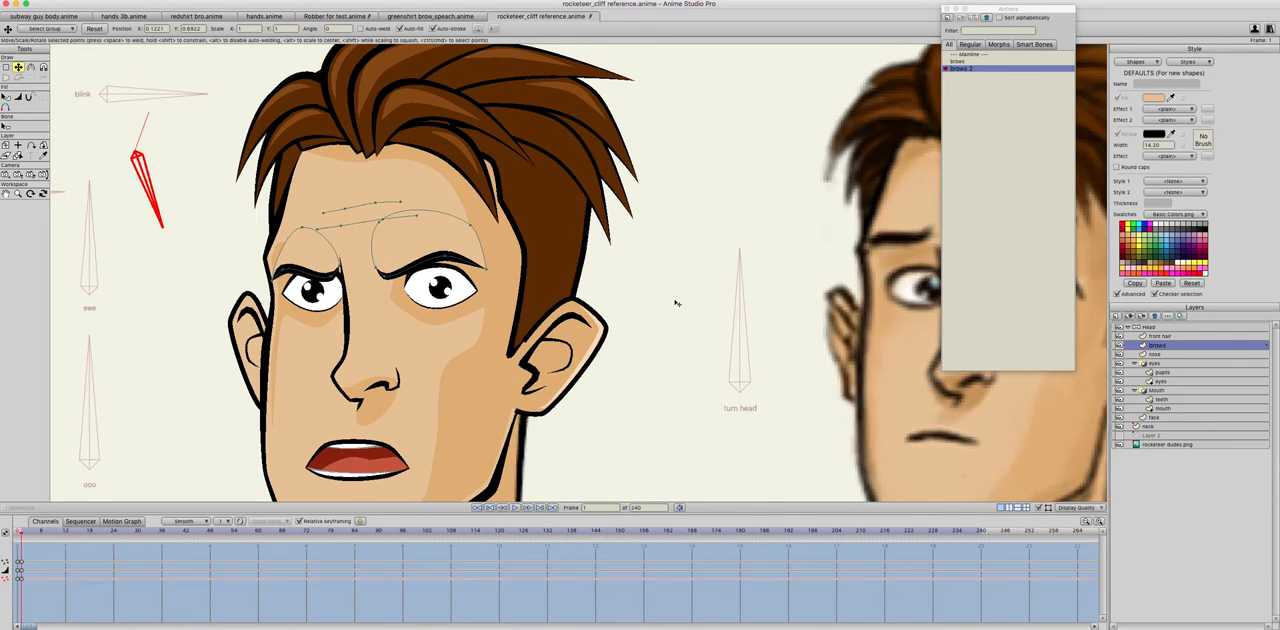
Step: Return to the mainline and rotate the brows bone downward to check the frown, with the nose layer selected
click(961, 53)
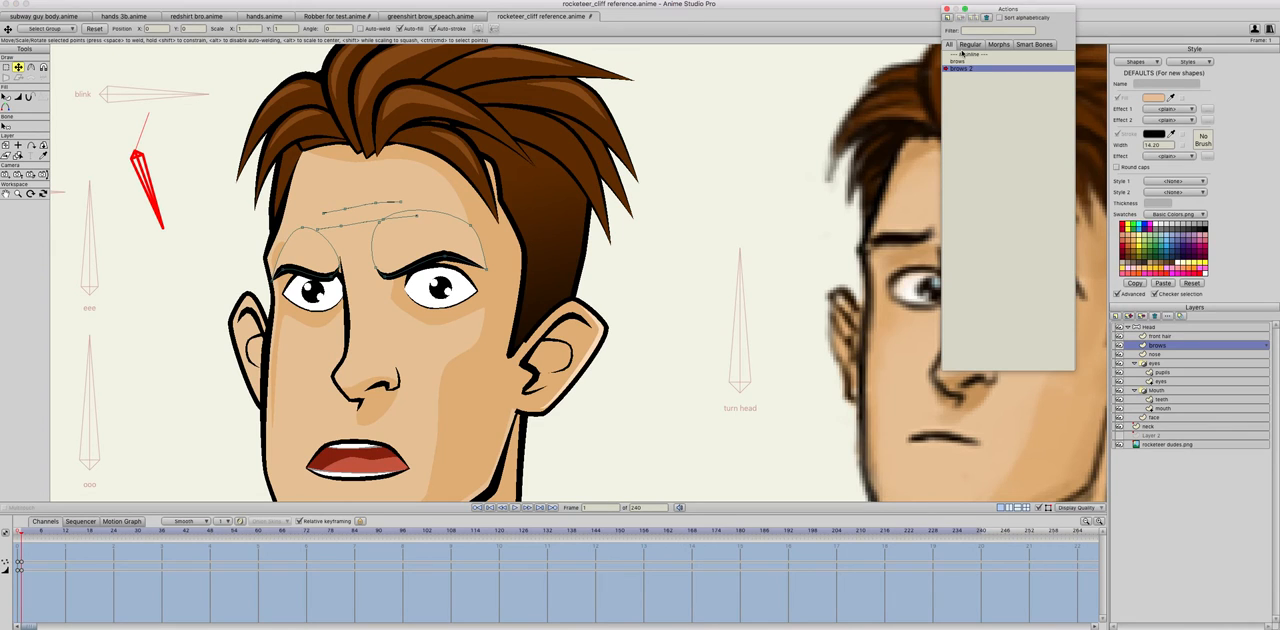
click(961, 53)
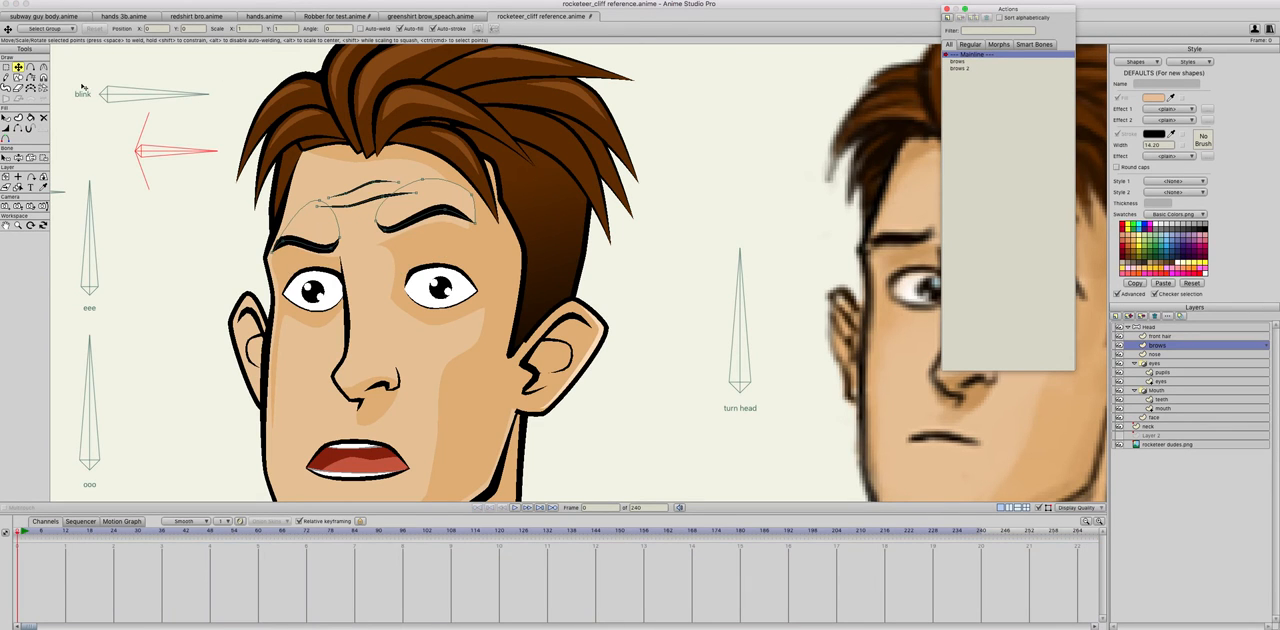
click(18, 157)
drag(174, 152, 141, 193)
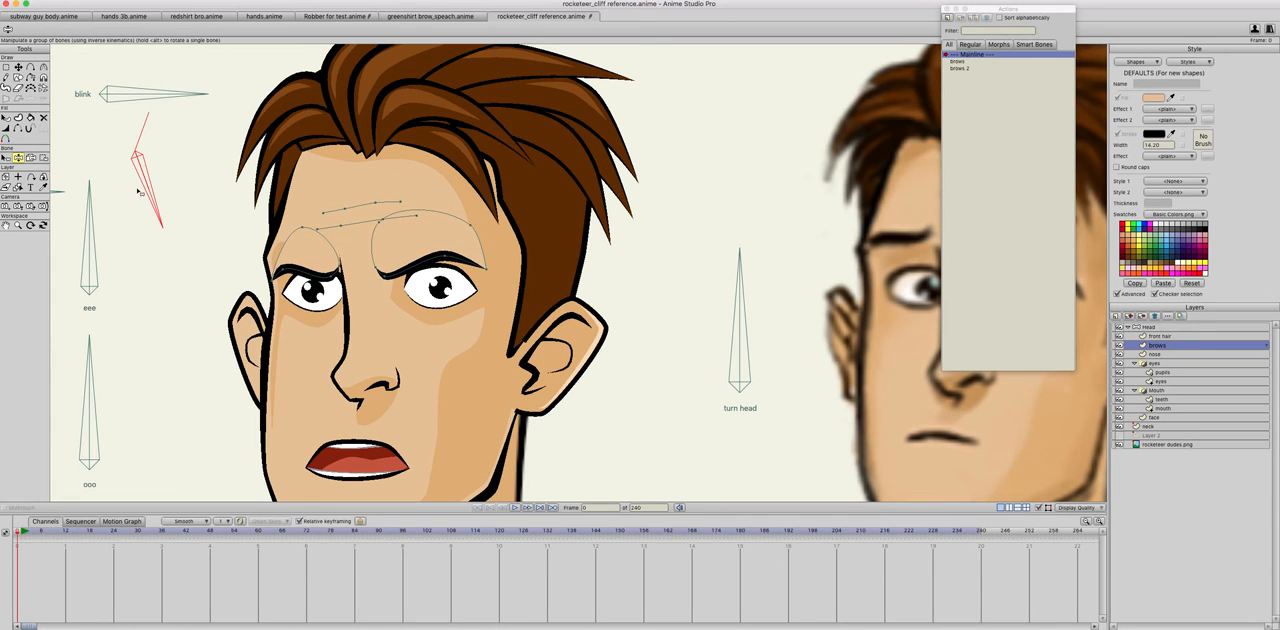
click(1160, 354)
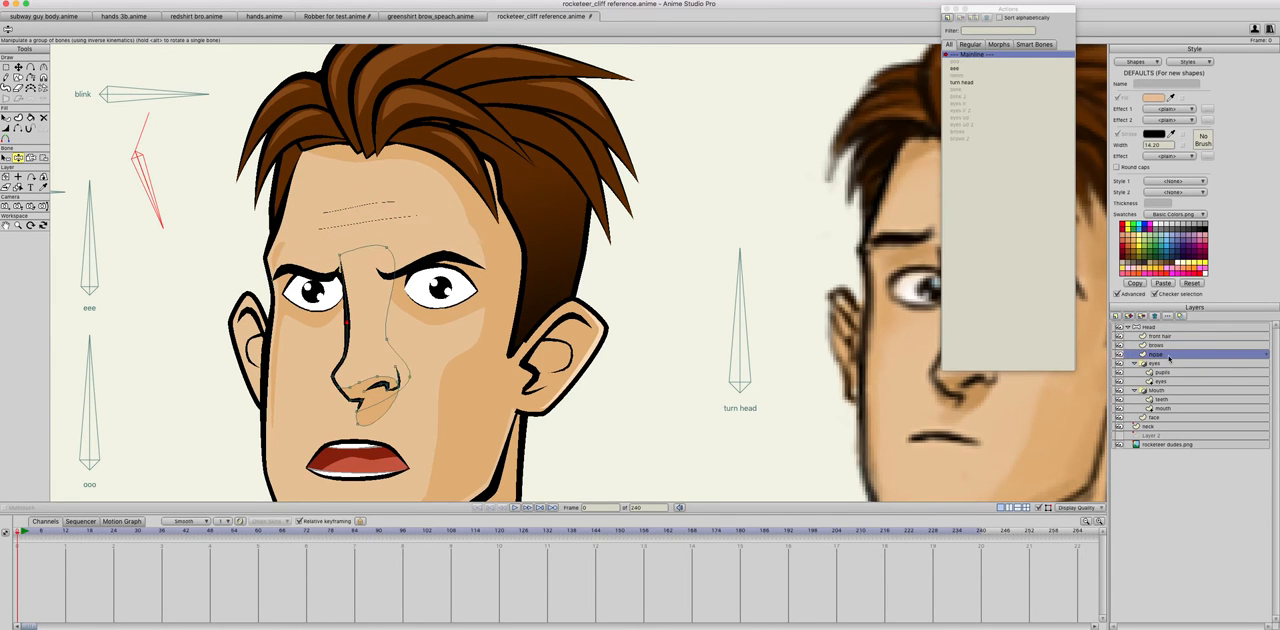
drag(159, 191, 191, 286)
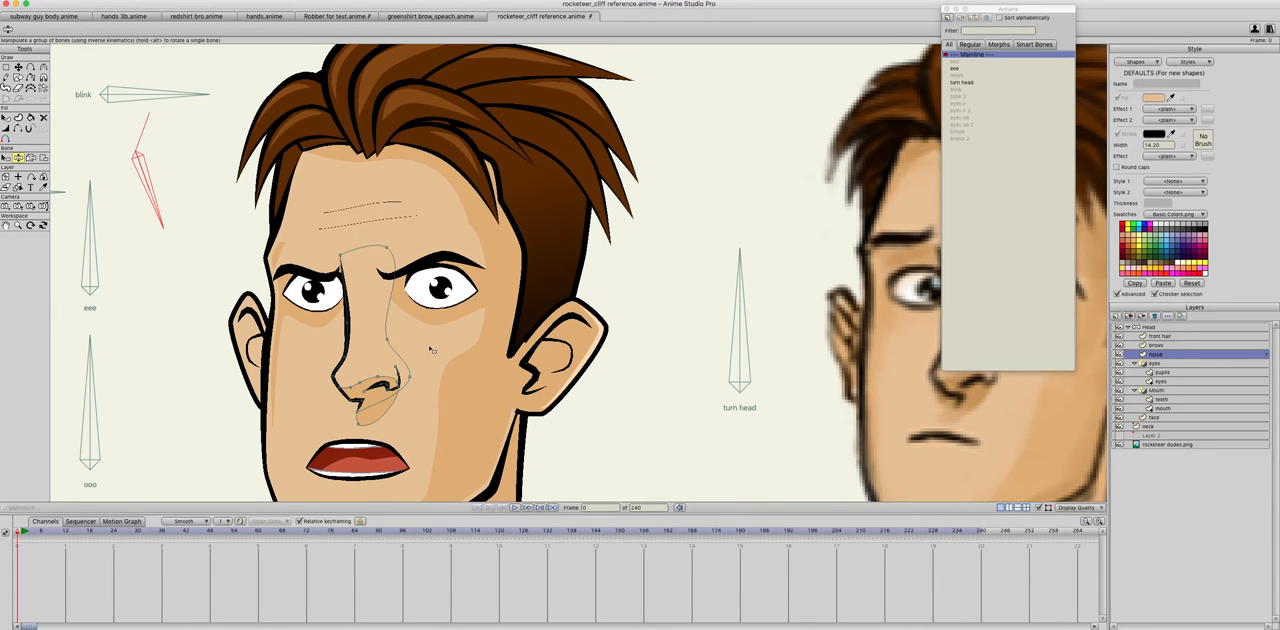
Step: Rotate the brows bone upward and tilt the turn head bone to the left to check how the eyebrows follow
scroll(427, 347, down, 8)
scroll(427, 347, up, 3)
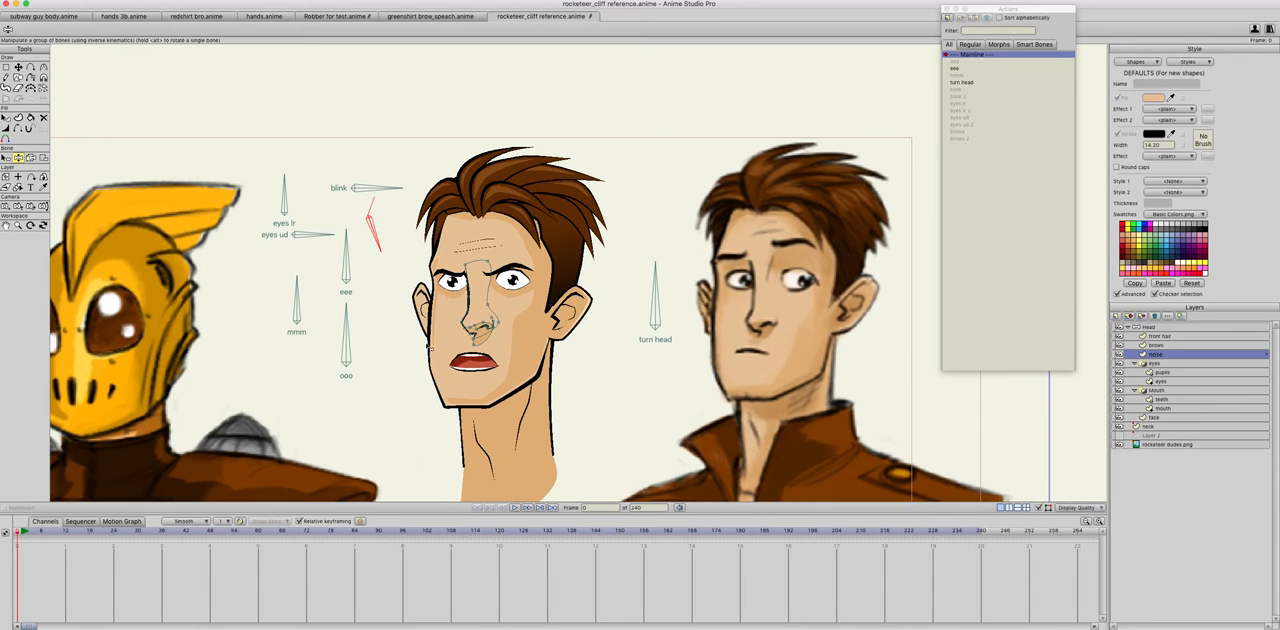
scroll(427, 347, up, 1)
drag(366, 233, 379, 199)
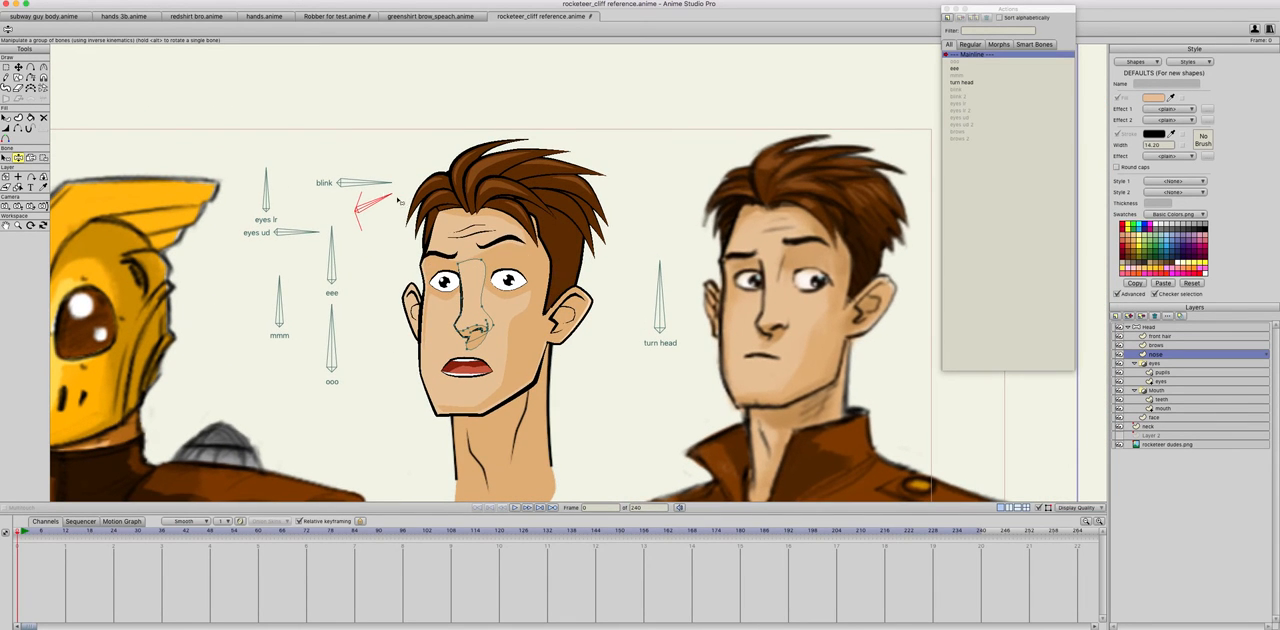
drag(658, 281, 588, 302)
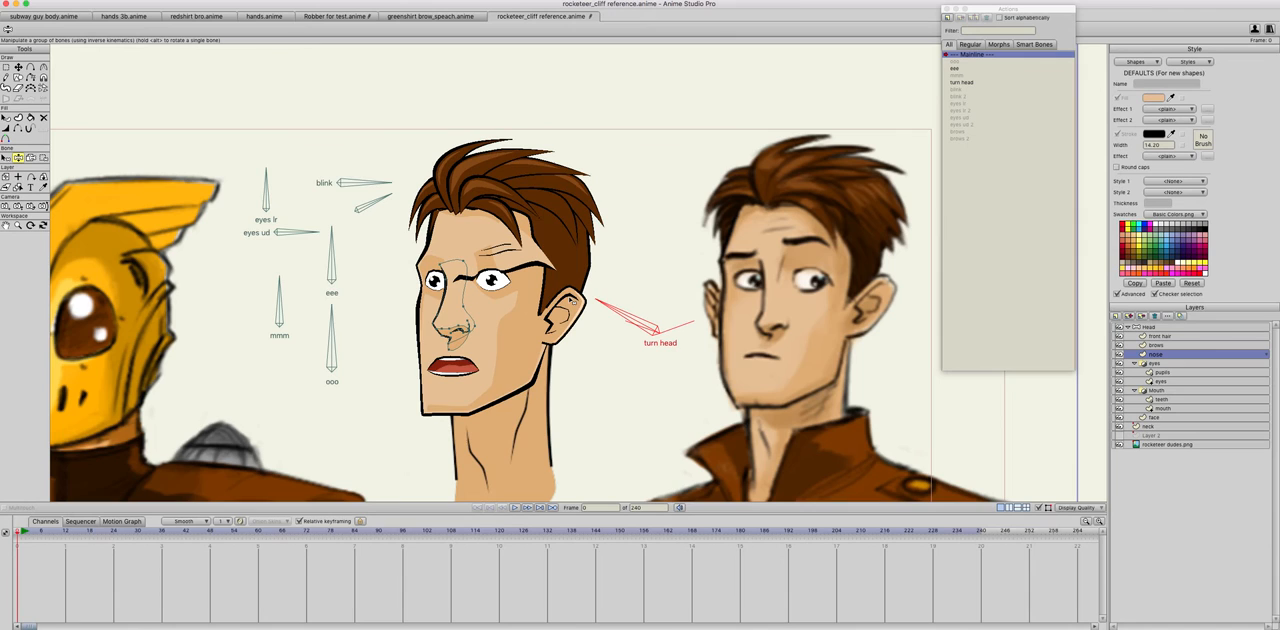
scroll(491, 300, up, 3)
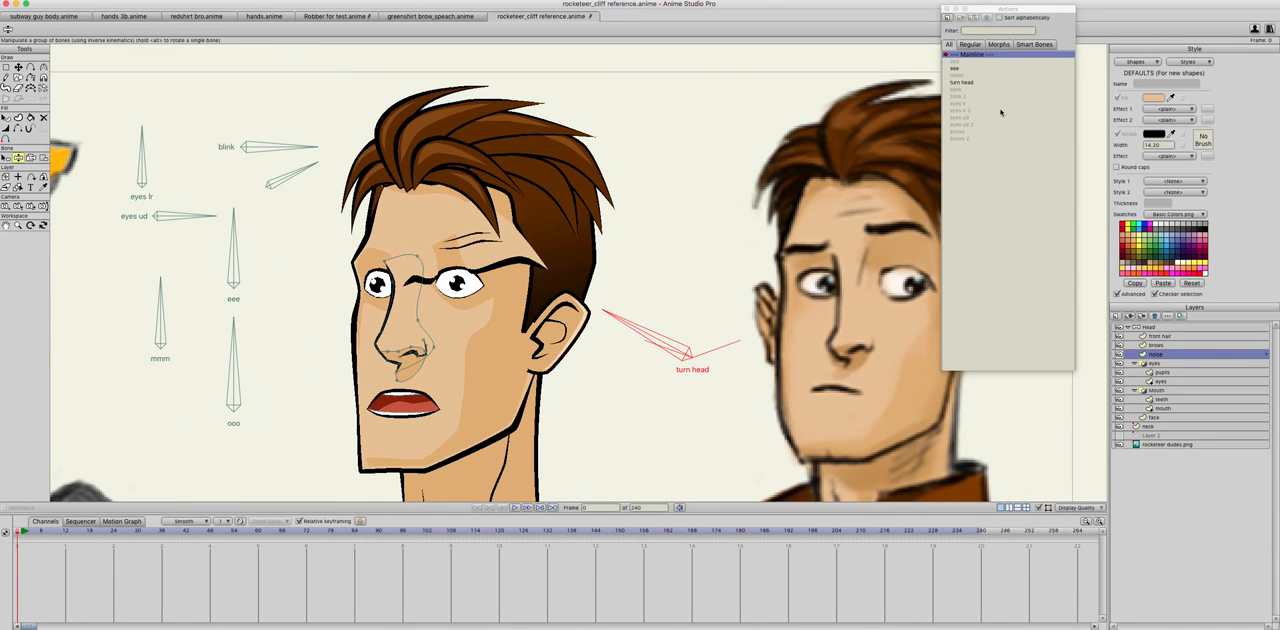
Step: Open the turn head action and move and narrow all brows layer points to fit the turned face
double_click(962, 84)
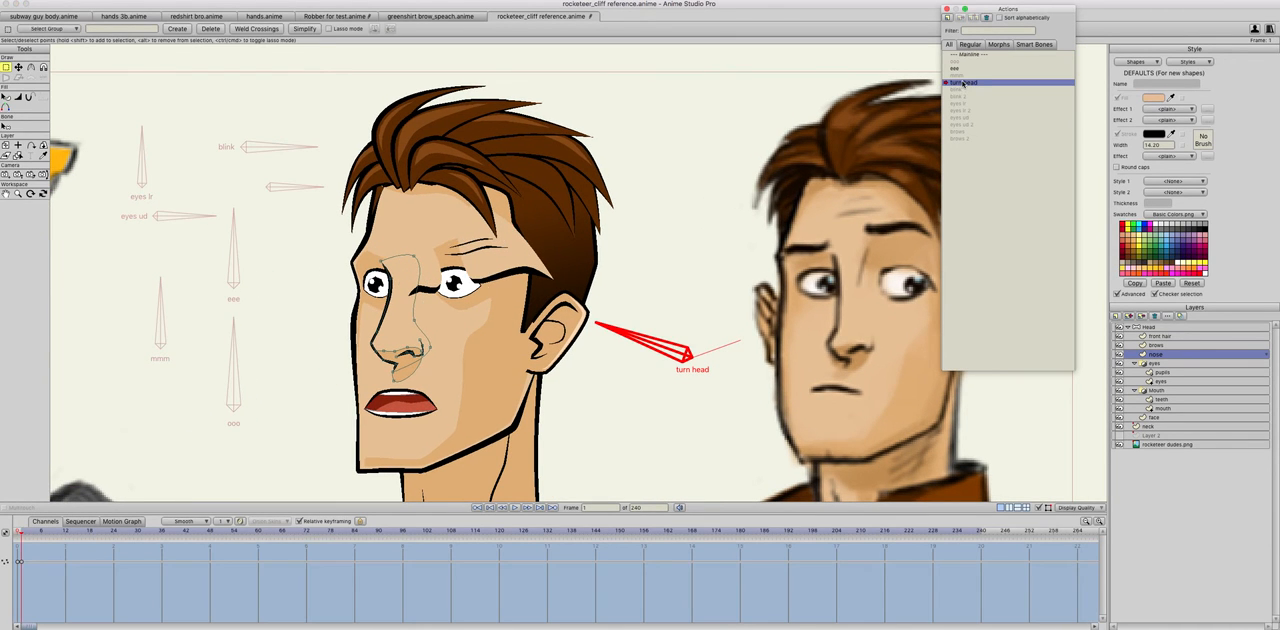
scroll(379, 236, up, 2)
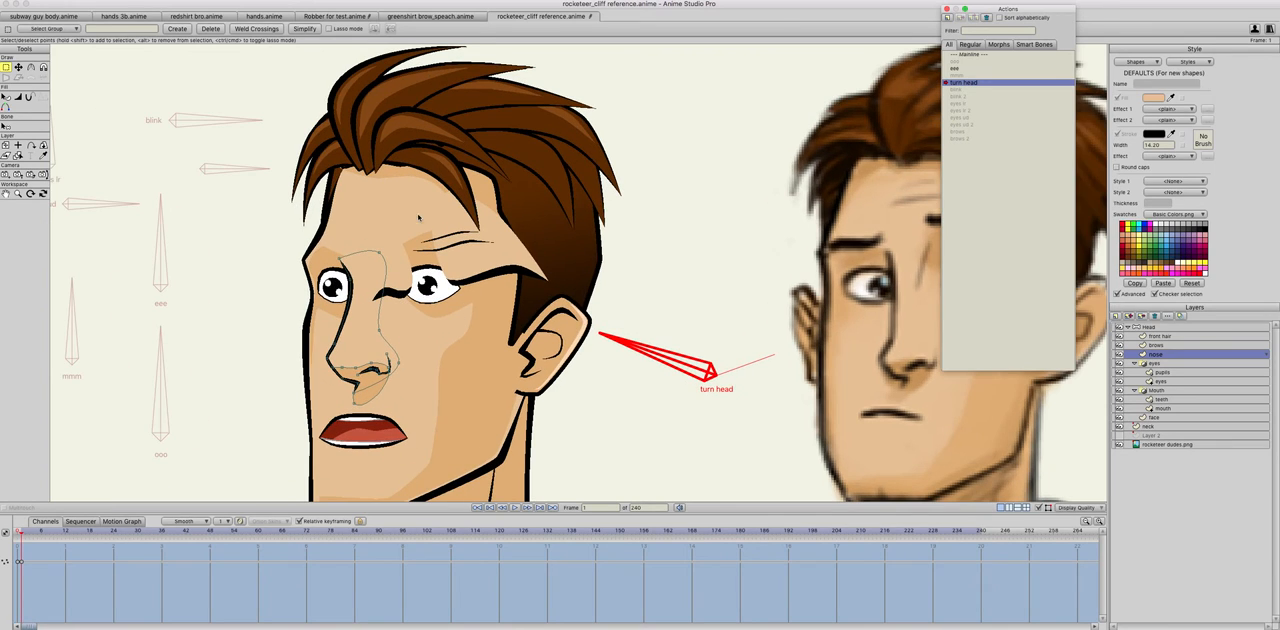
click(18, 67)
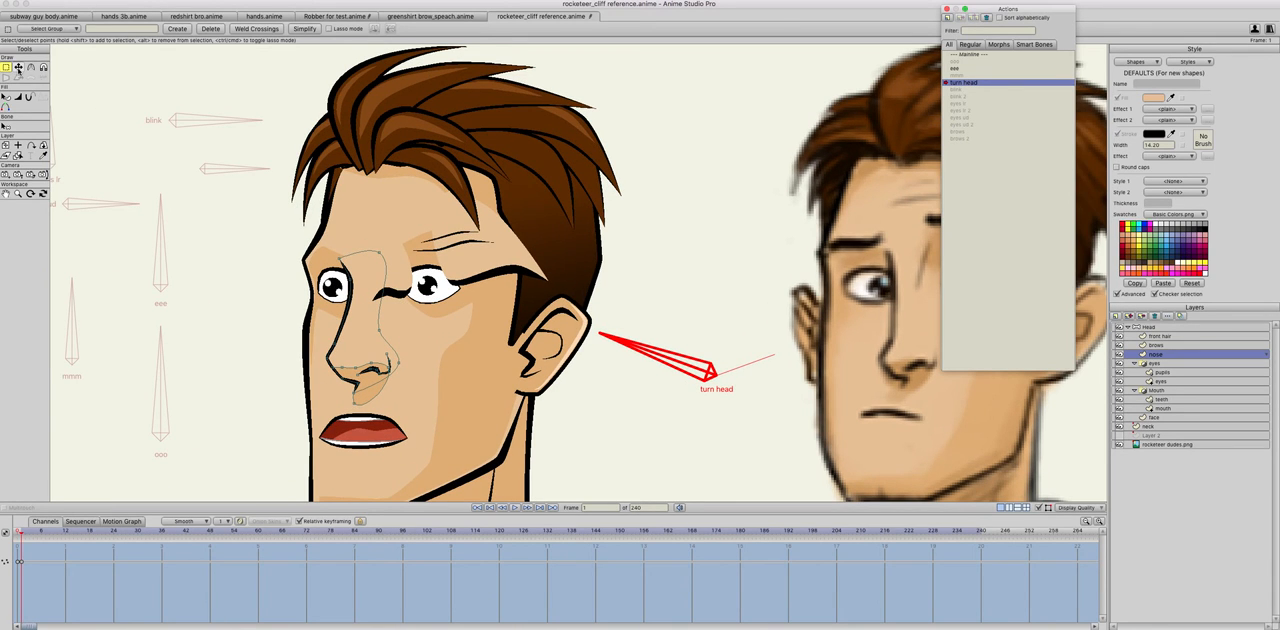
click(1158, 346)
key(super+a)
drag(479, 258, 414, 221)
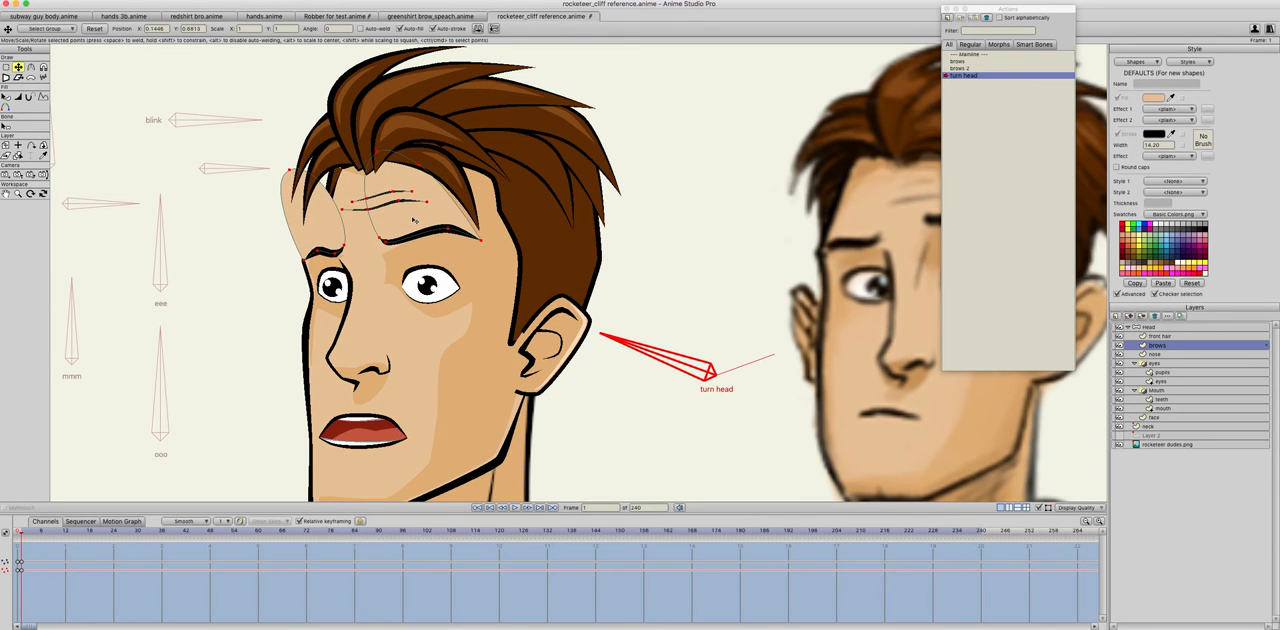
Step: In the turn head action, pull the upper points of both skin patches down close to the eyebrows
click(730, 237)
drag(293, 172, 330, 237)
drag(382, 162, 412, 213)
drag(424, 169, 443, 209)
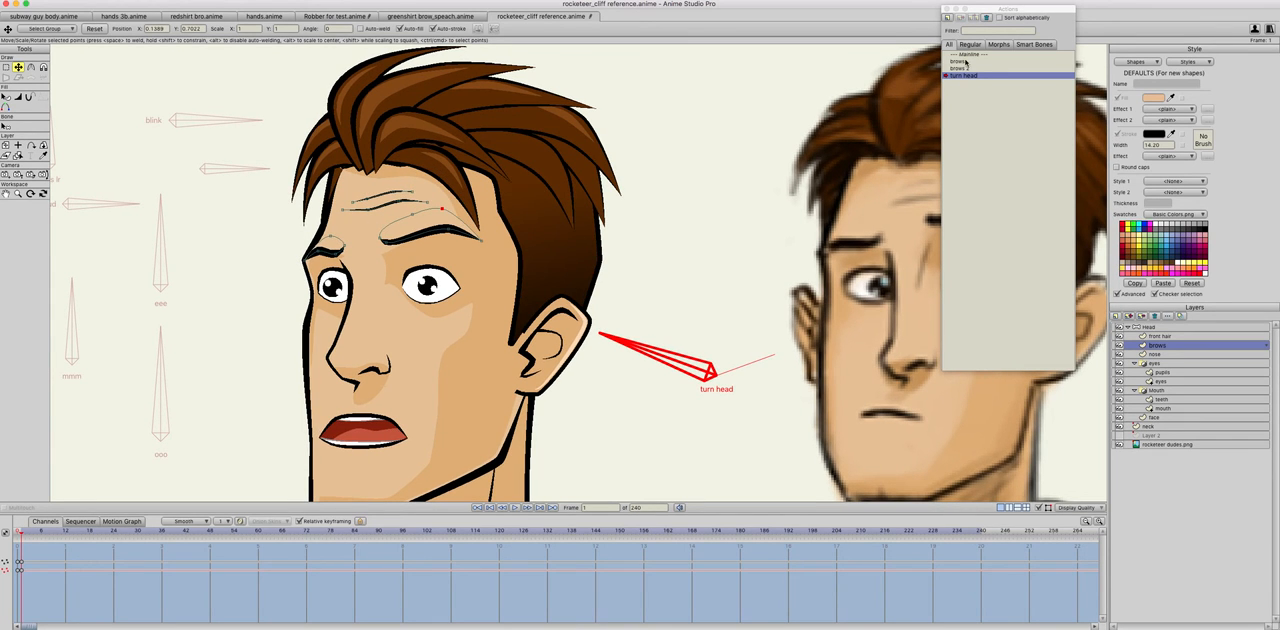
Step: Return to the mainline and tilt the turn head bone left to check the eyebrows on the turned head
click(962, 54)
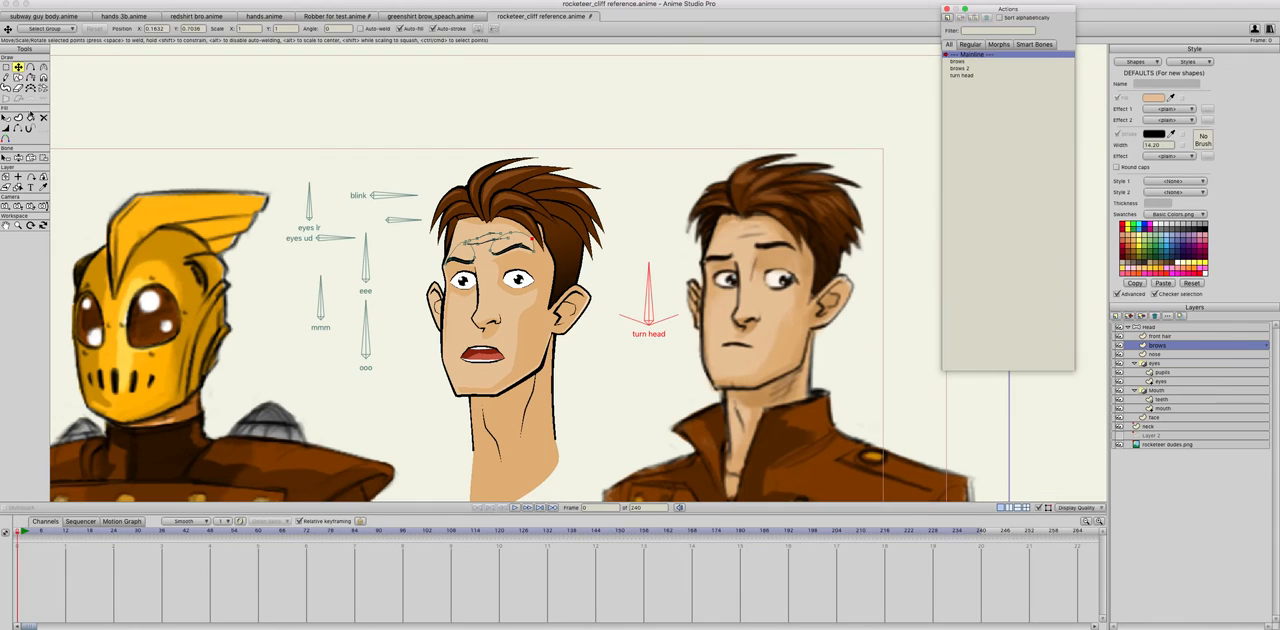
key(z)
drag(647, 297, 605, 281)
scroll(503, 251, up, 2)
scroll(503, 251, up, 3)
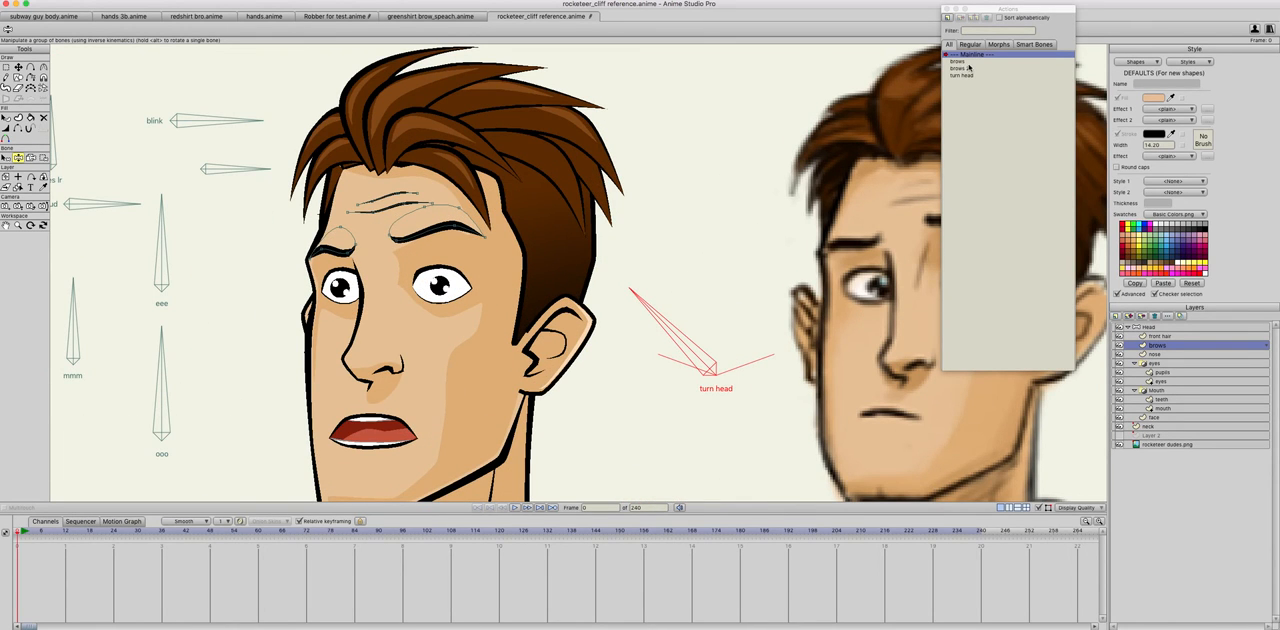
Step: Reopen the turn head action and shift the forehead wrinkle lines slightly down and to the left
double_click(962, 76)
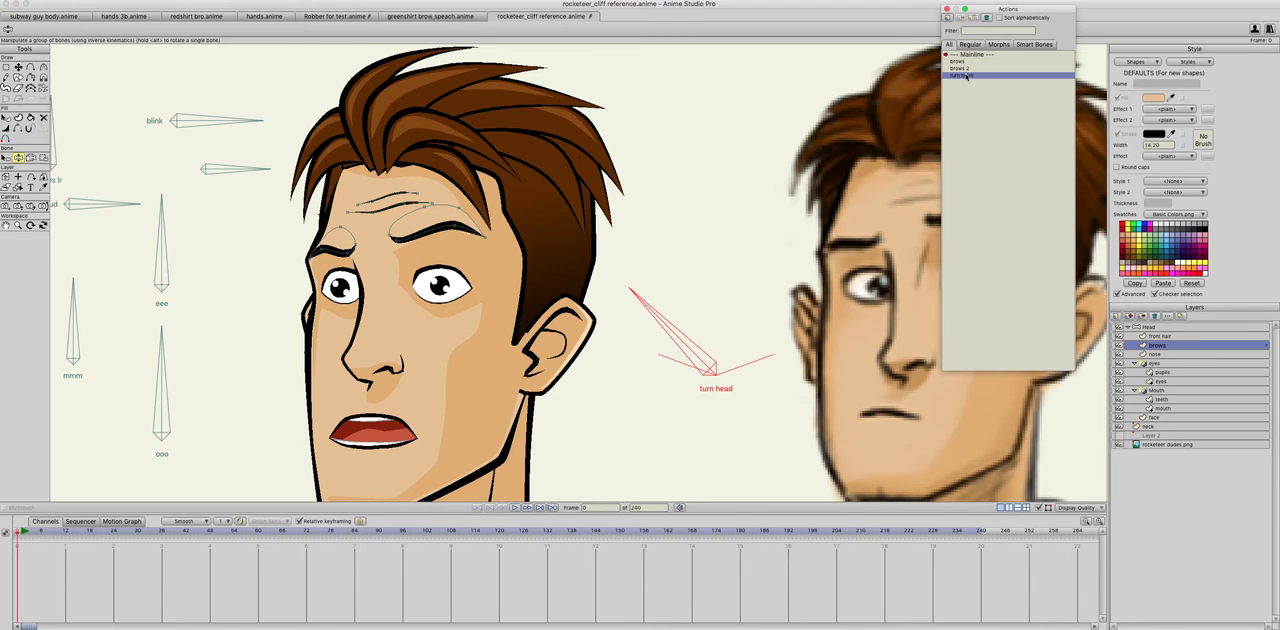
click(386, 210)
click(386, 208)
click(18, 68)
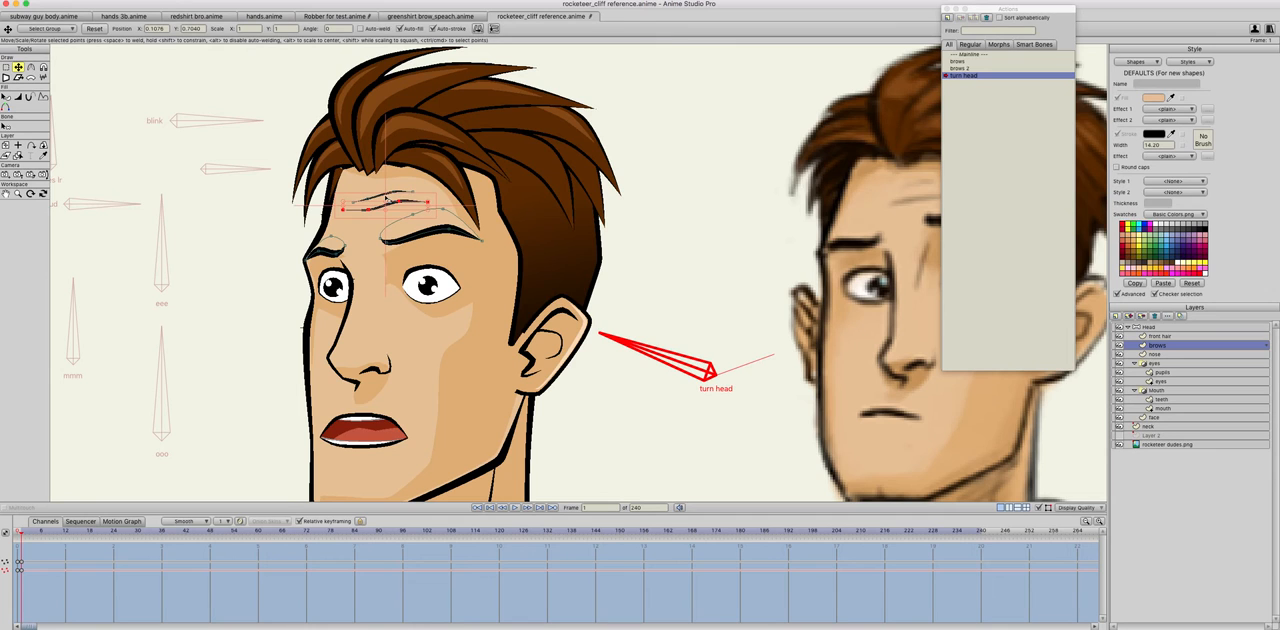
drag(387, 202, 383, 210)
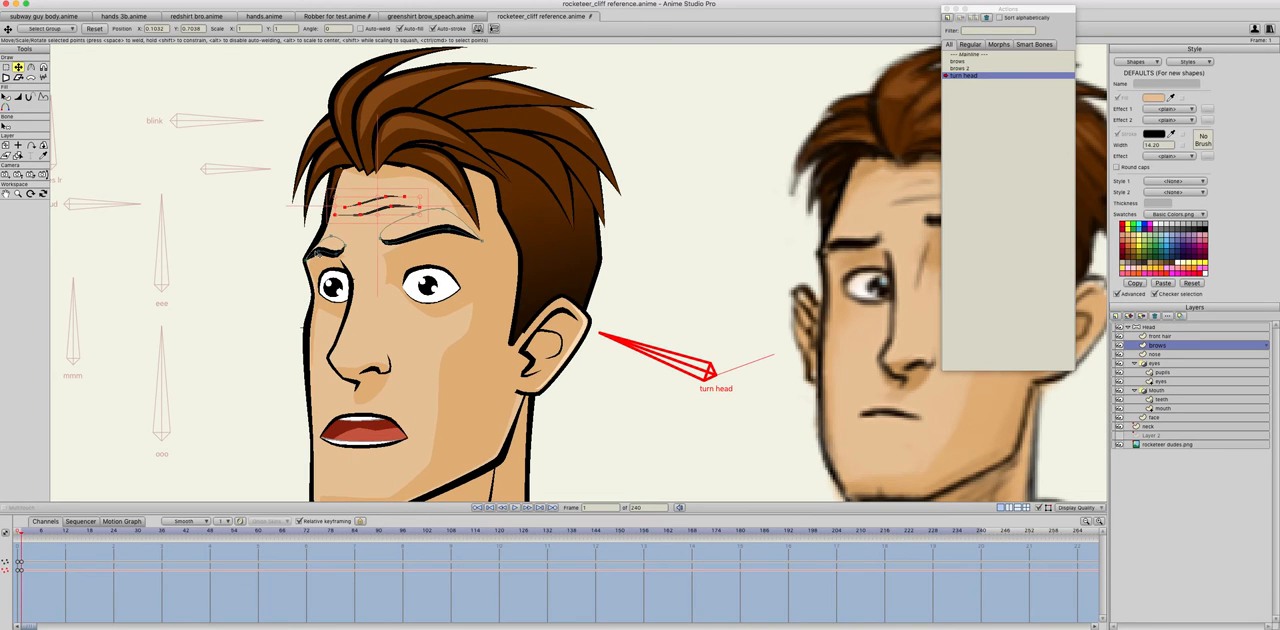
Step: In the turn head action, reposition the left-hand eyebrow's points and adjust its curvature
click(318, 254)
drag(317, 253, 335, 255)
click(30, 66)
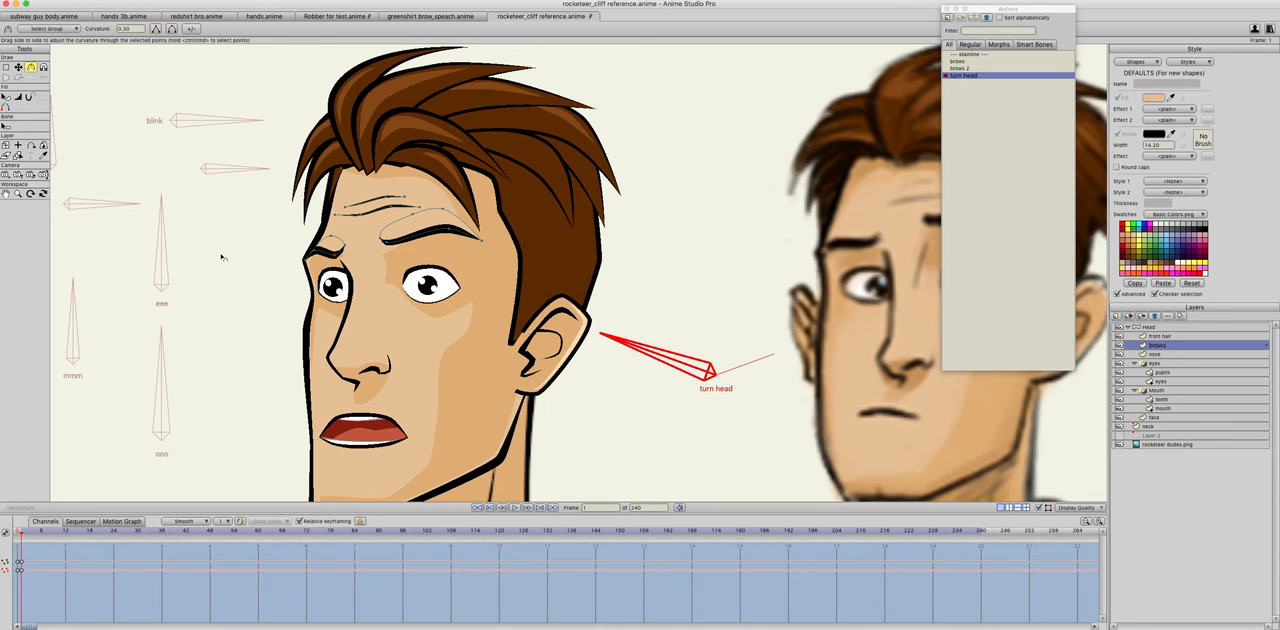
key(t)
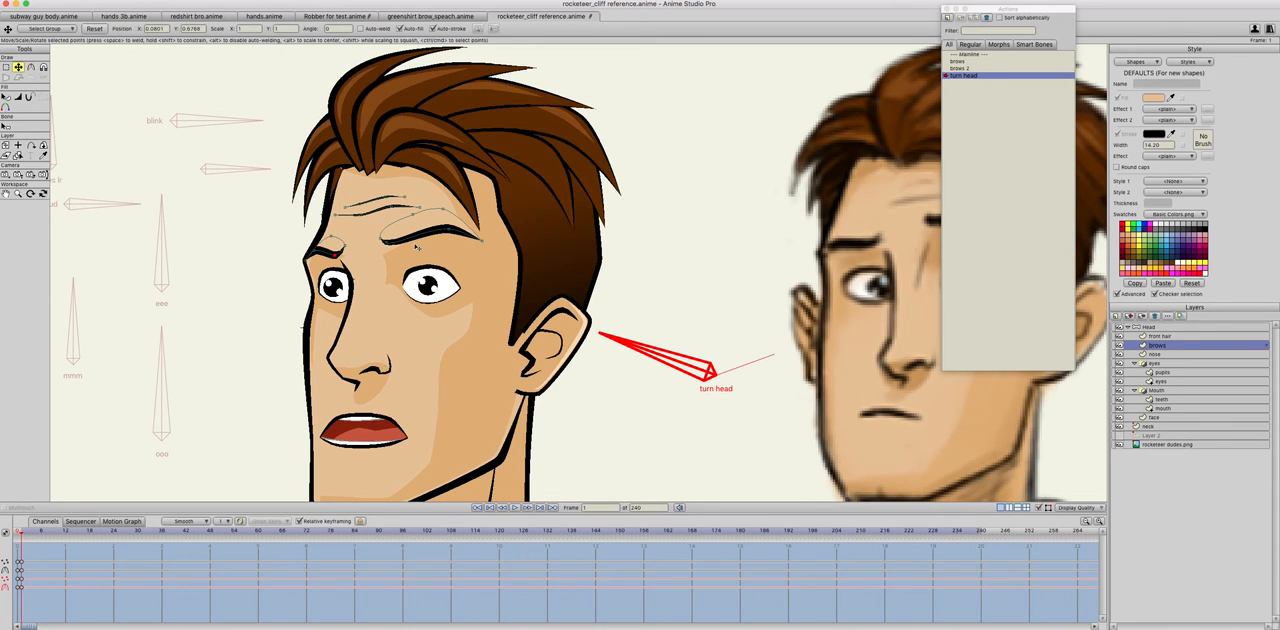
Step: In the turn head action, nudge the right-hand eyebrow's points slightly up and left and compare frames 0 and 1
click(445, 230)
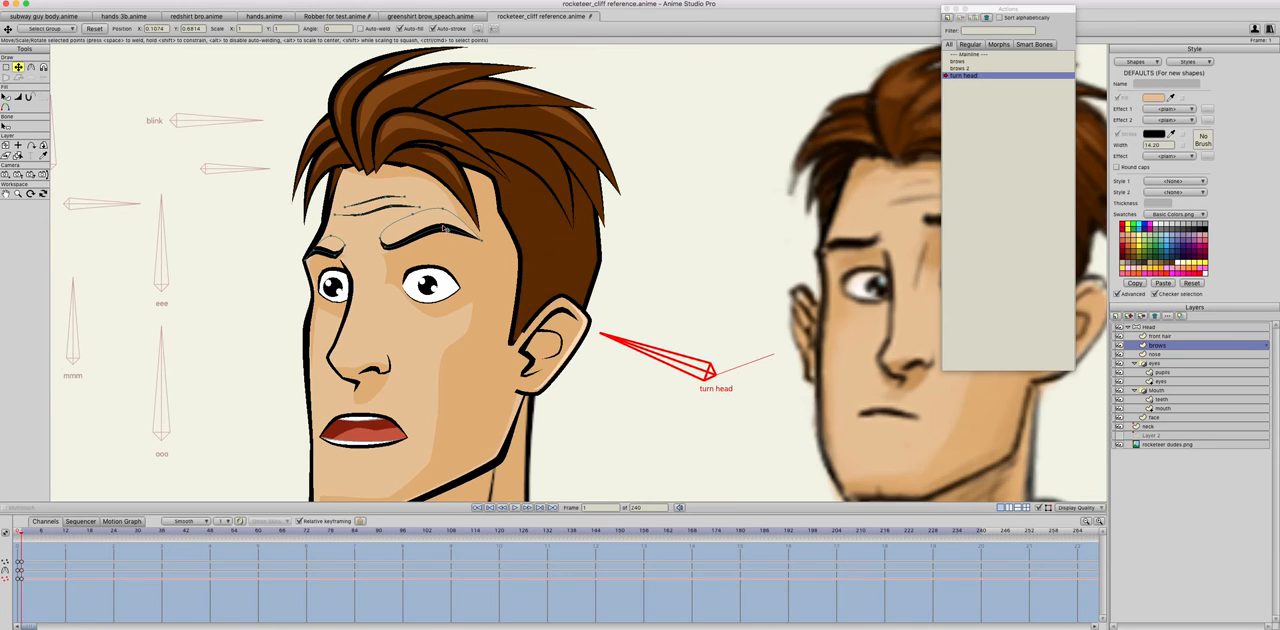
double_click(434, 231)
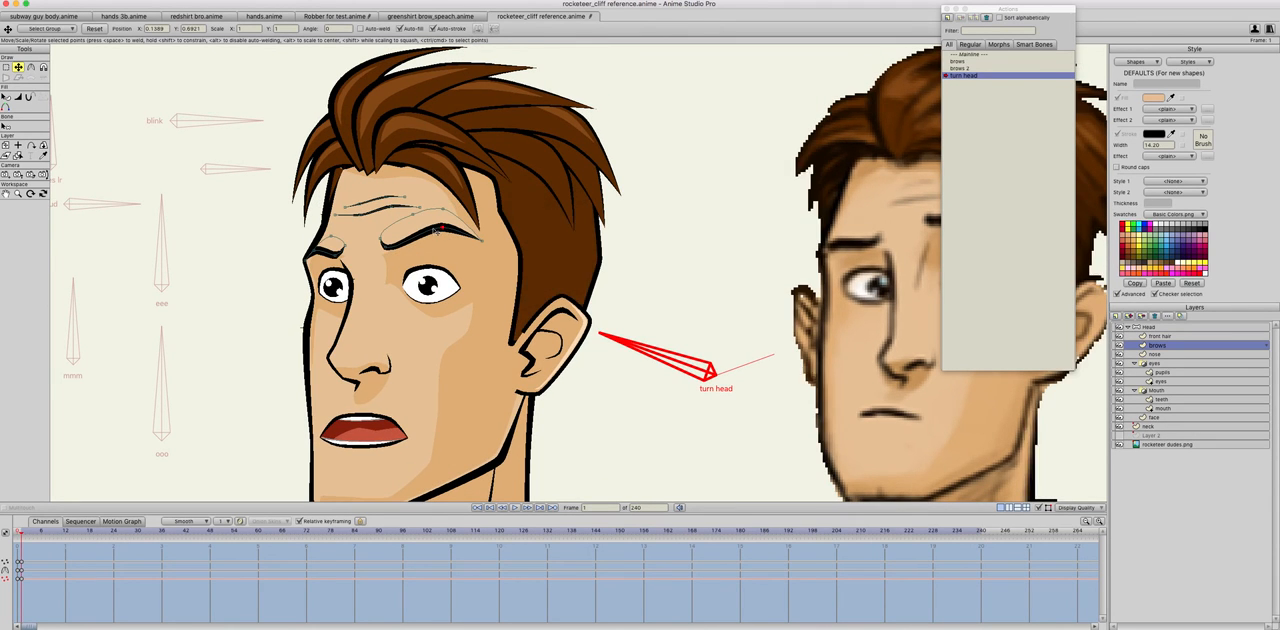
drag(432, 232, 429, 228)
key(Left)
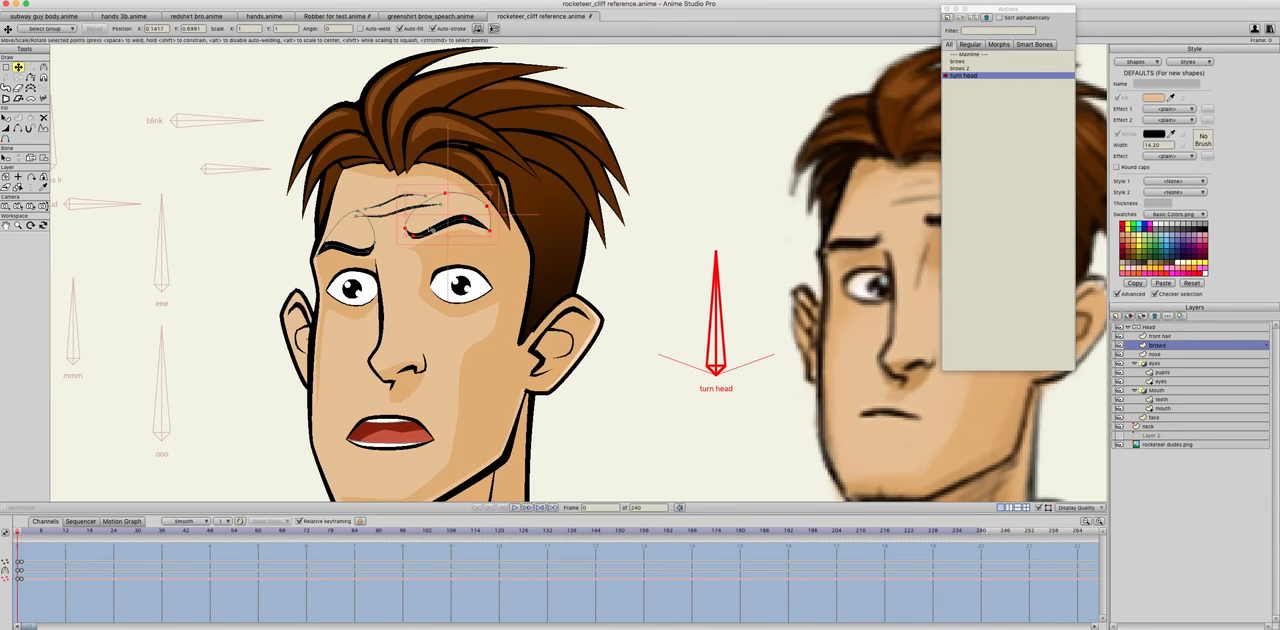
key(Right)
key(Left)
key(Right)
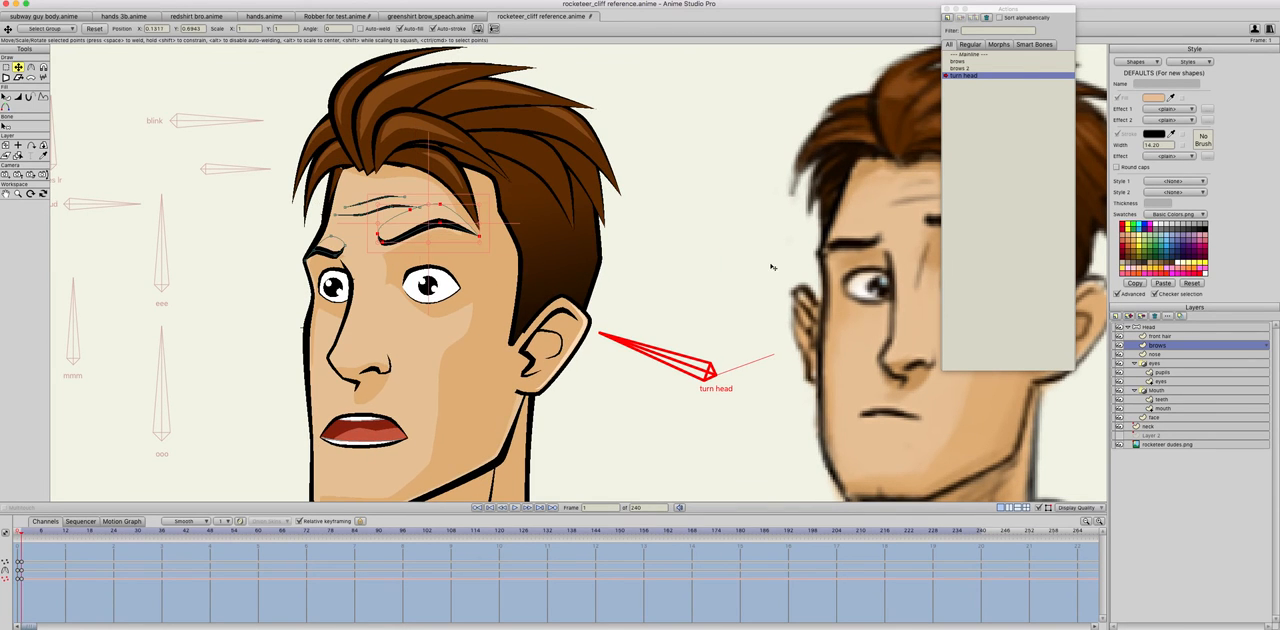
Step: On the face layer, reposition the forehead shading points around the right-hand eyebrow at frame 0 and compare with frame 1
click(1158, 418)
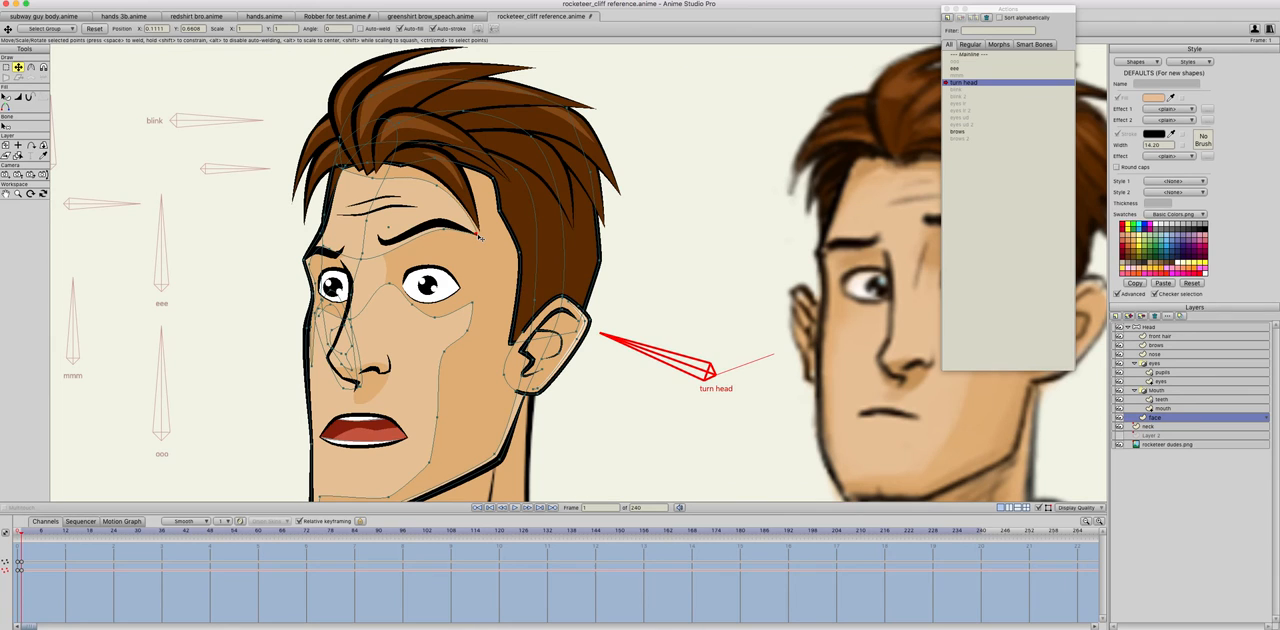
key(Left)
drag(485, 237, 490, 231)
drag(462, 186, 473, 186)
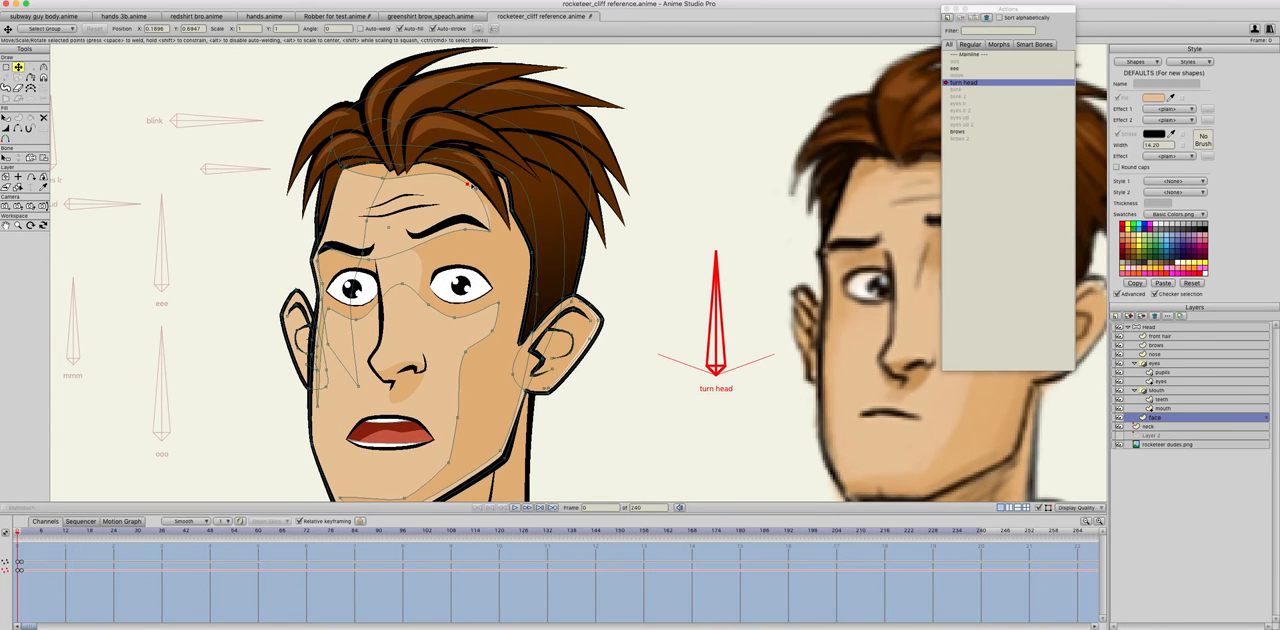
key(Right)
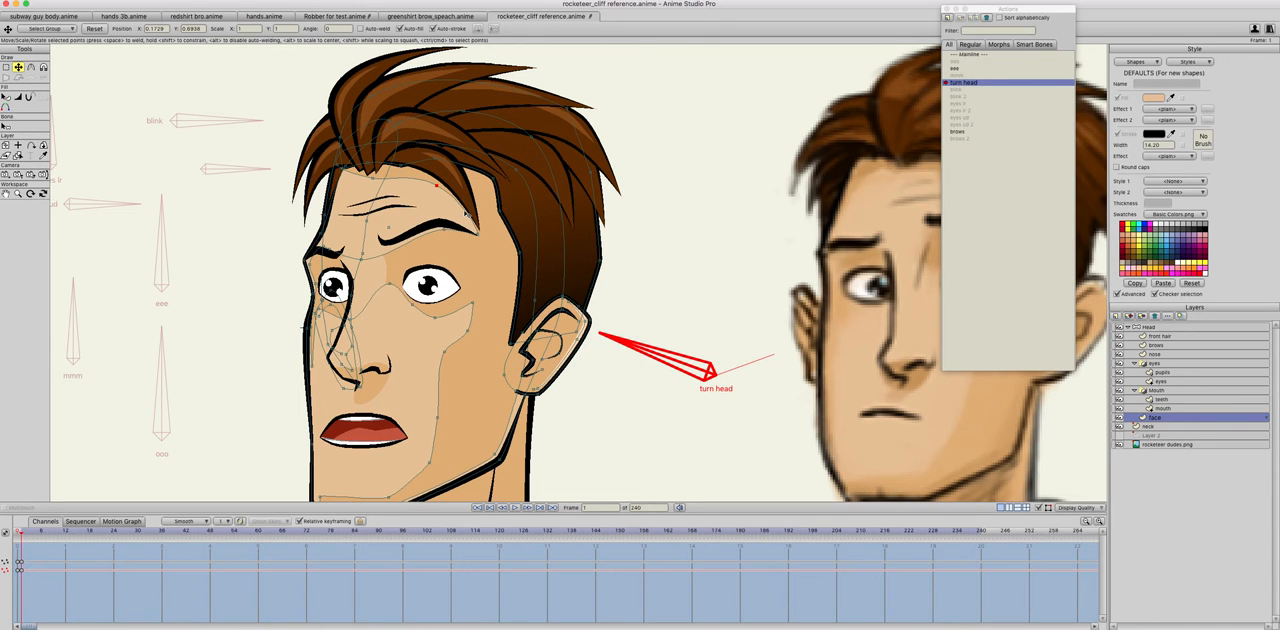
key(Left)
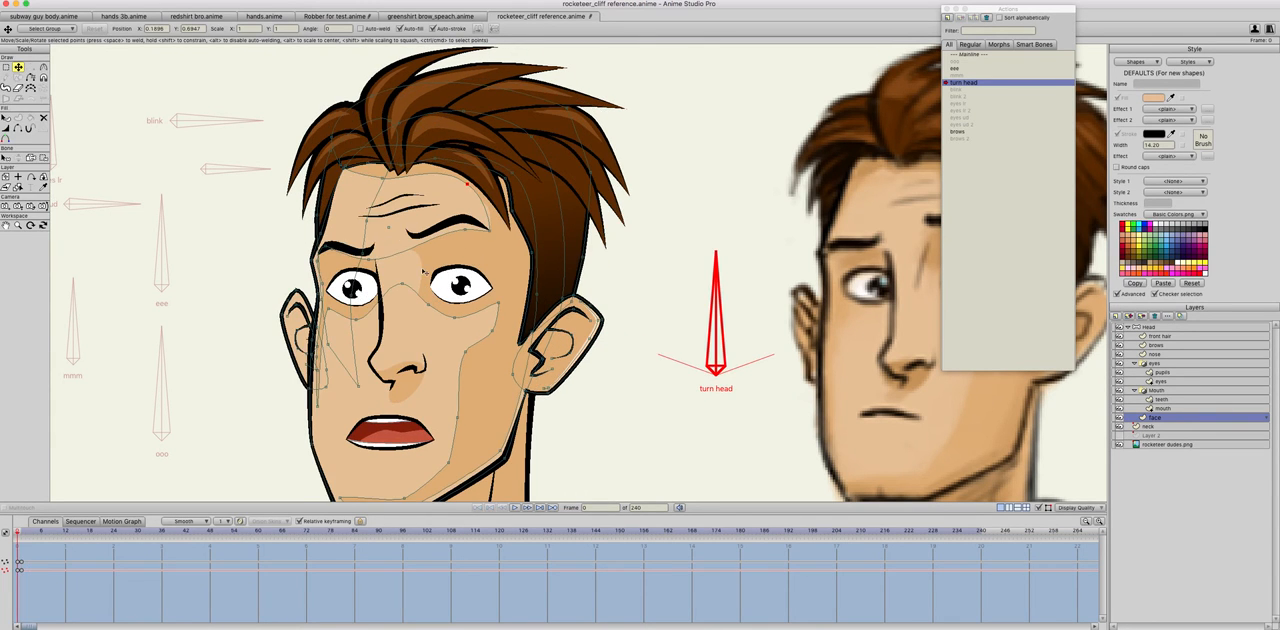
key(Right)
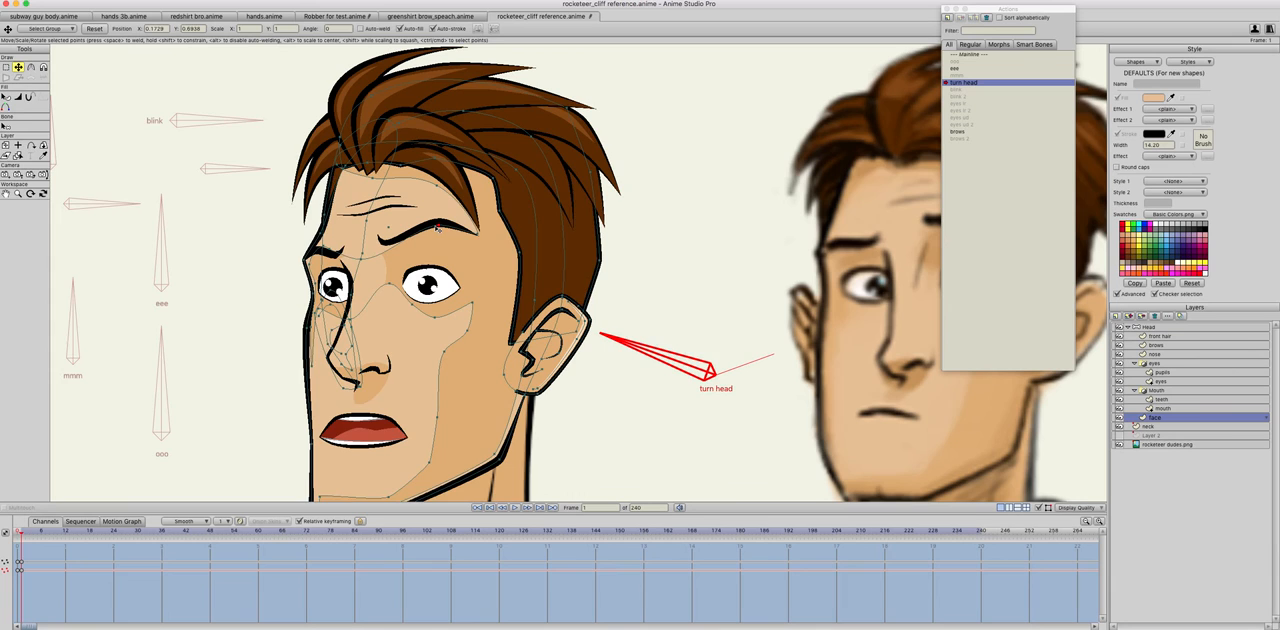
key(Left)
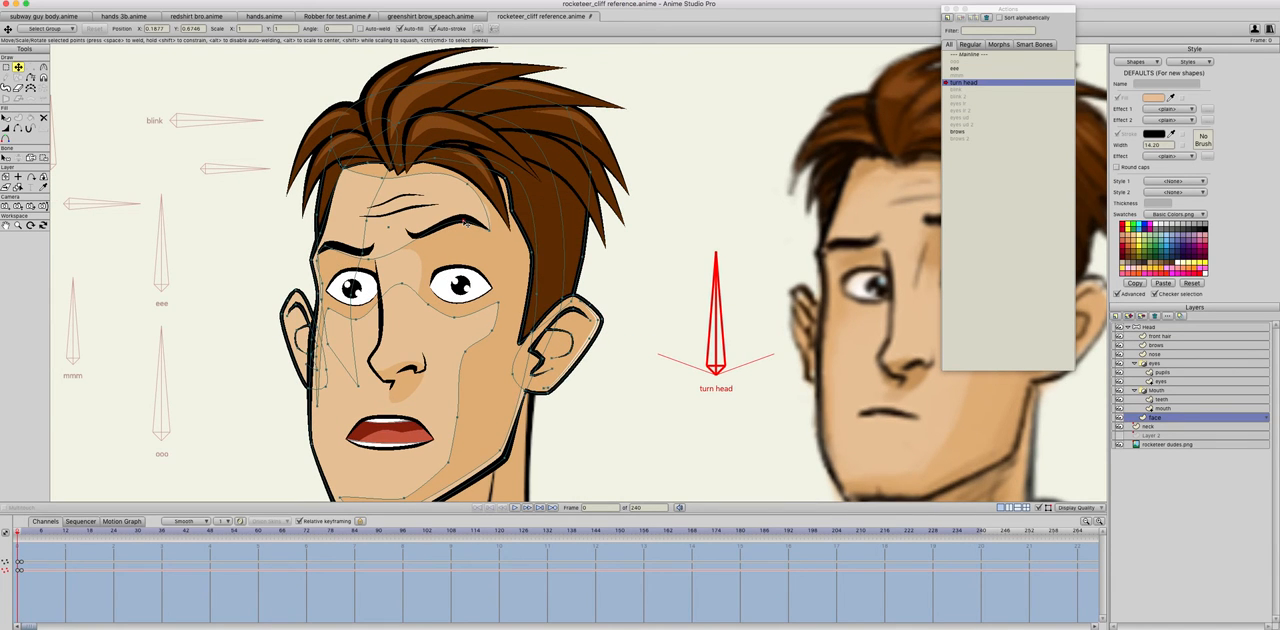
Step: Return to the mainline and rotate the turn head, blink and unlabelled brow bones to check the face
double_click(965, 55)
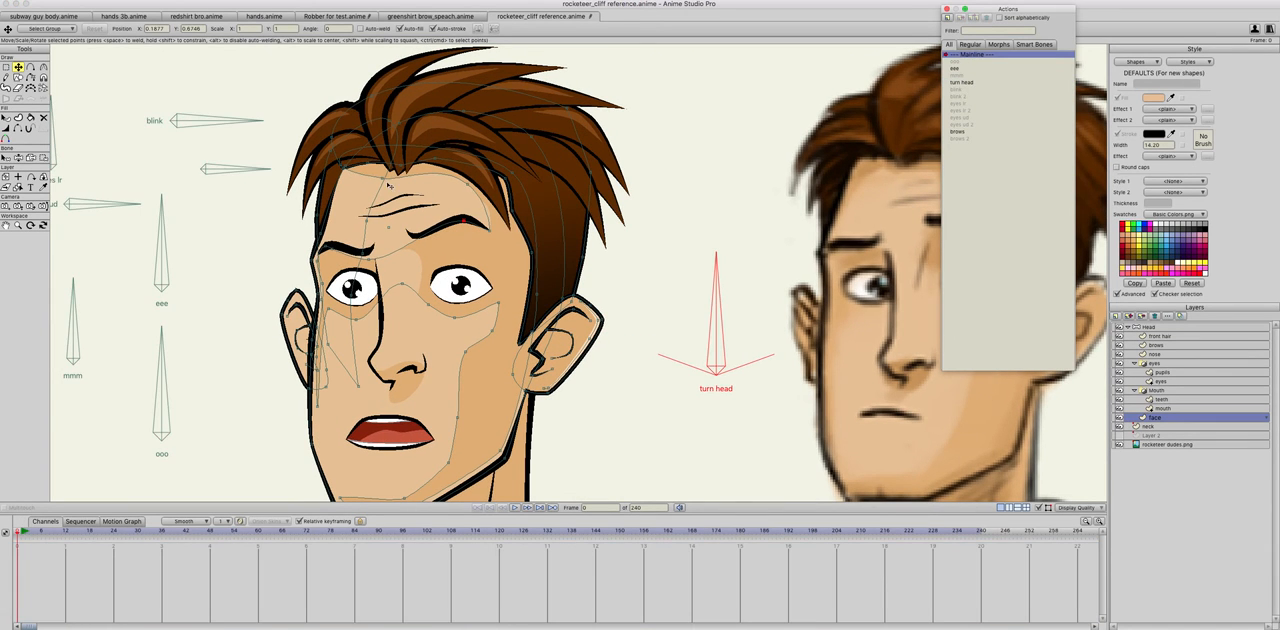
scroll(347, 239, down, 5)
click(18, 158)
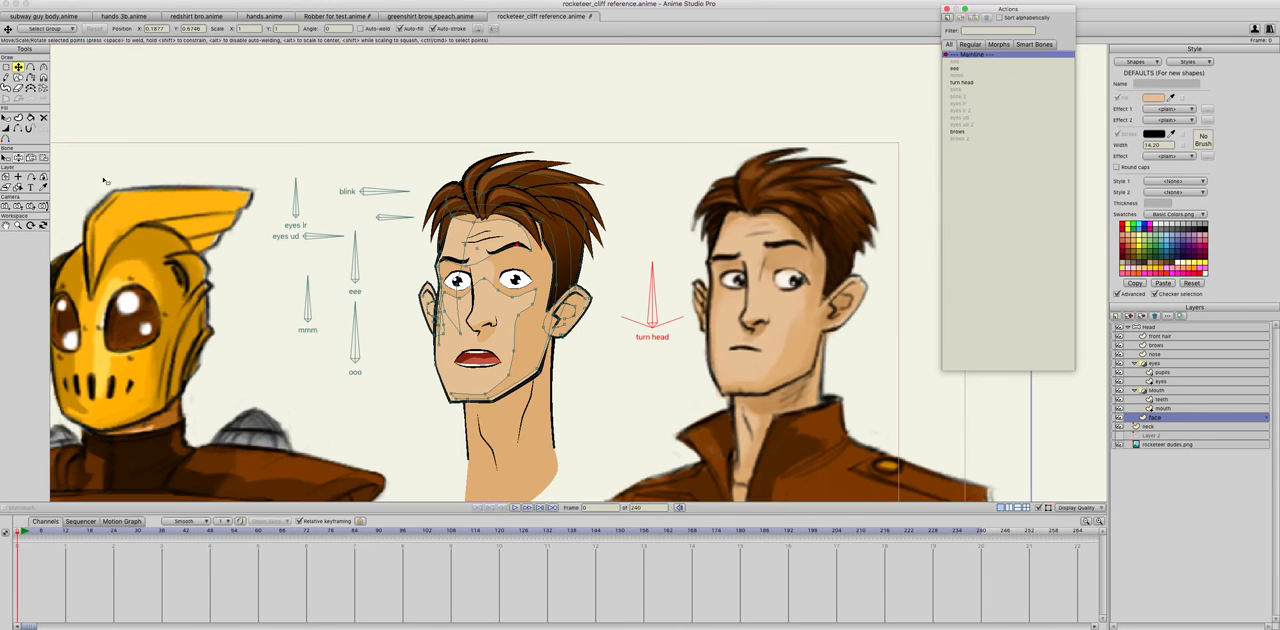
drag(680, 291, 556, 298)
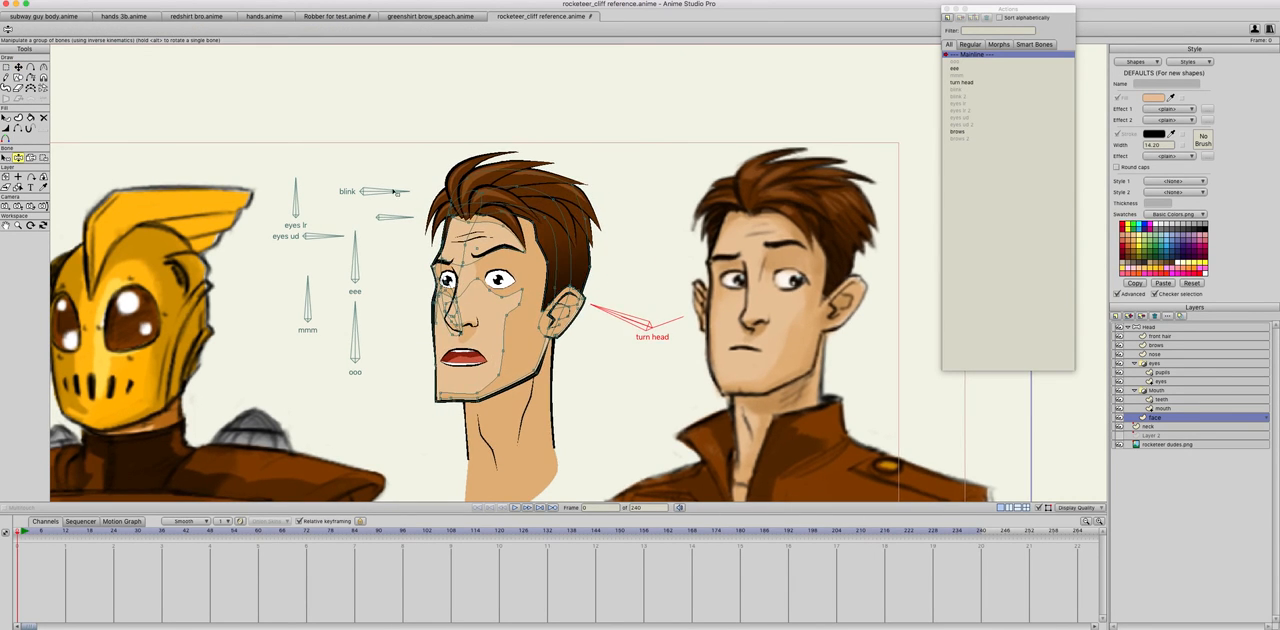
drag(386, 196, 374, 164)
drag(395, 217, 385, 154)
scroll(497, 307, up, 5)
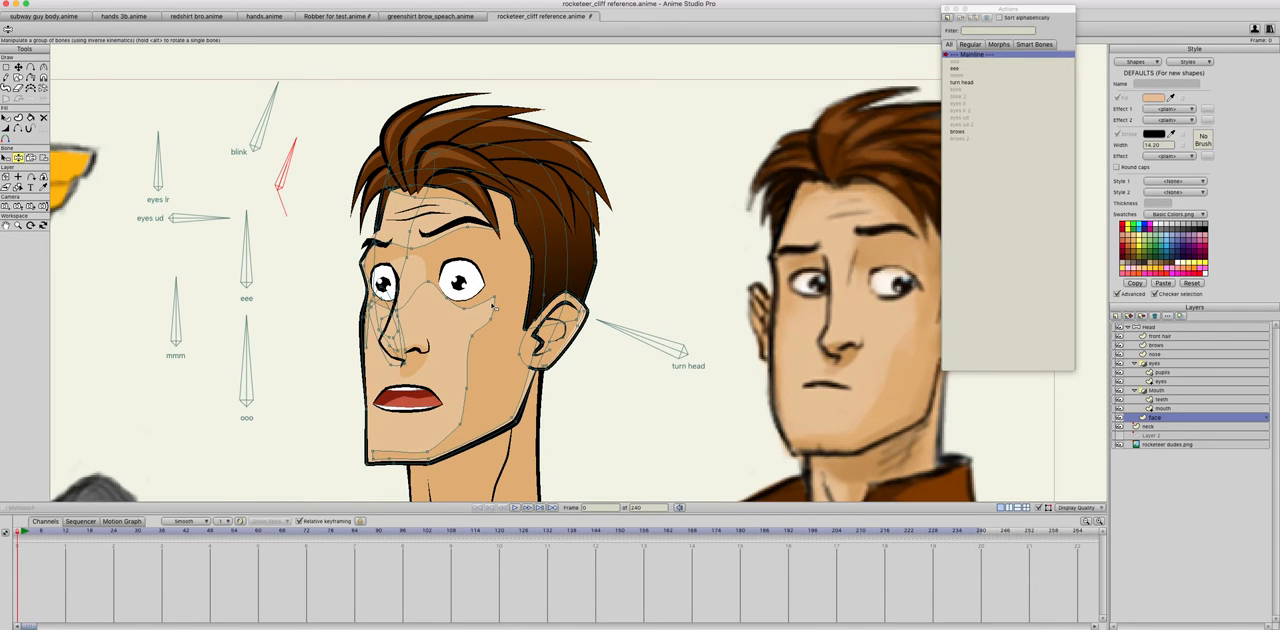
mouse_move(291, 155)
mouse_down()
mouse_move(314, 165)
mouse_move(290, 134)
mouse_move(322, 190)
mouse_move(292, 112)
mouse_move(318, 148)
mouse_move(286, 120)
mouse_up()
mouse_move(612, 337)
mouse_down()
mouse_move(614, 300)
mouse_move(680, 251)
mouse_move(690, 330)
mouse_move(542, 270)
mouse_move(488, 327)
mouse_up()
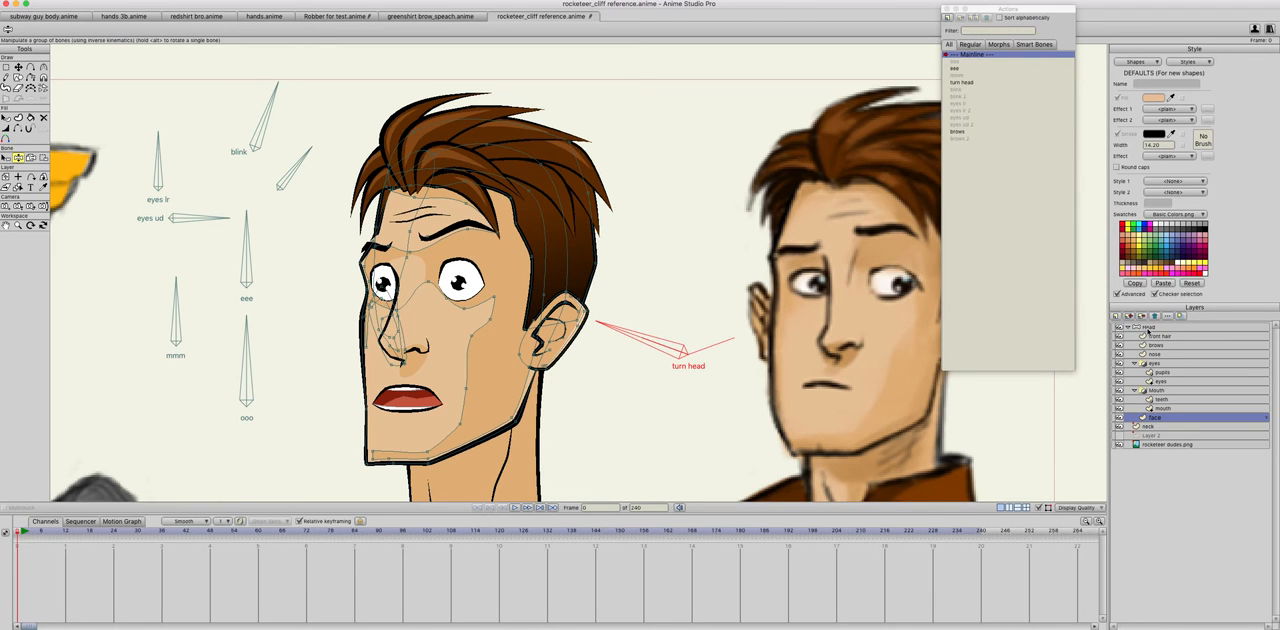
Step: Reopen the turn head action and reposition the left-hand eyebrow's points on the brows layer
click(1147, 328)
double_click(962, 82)
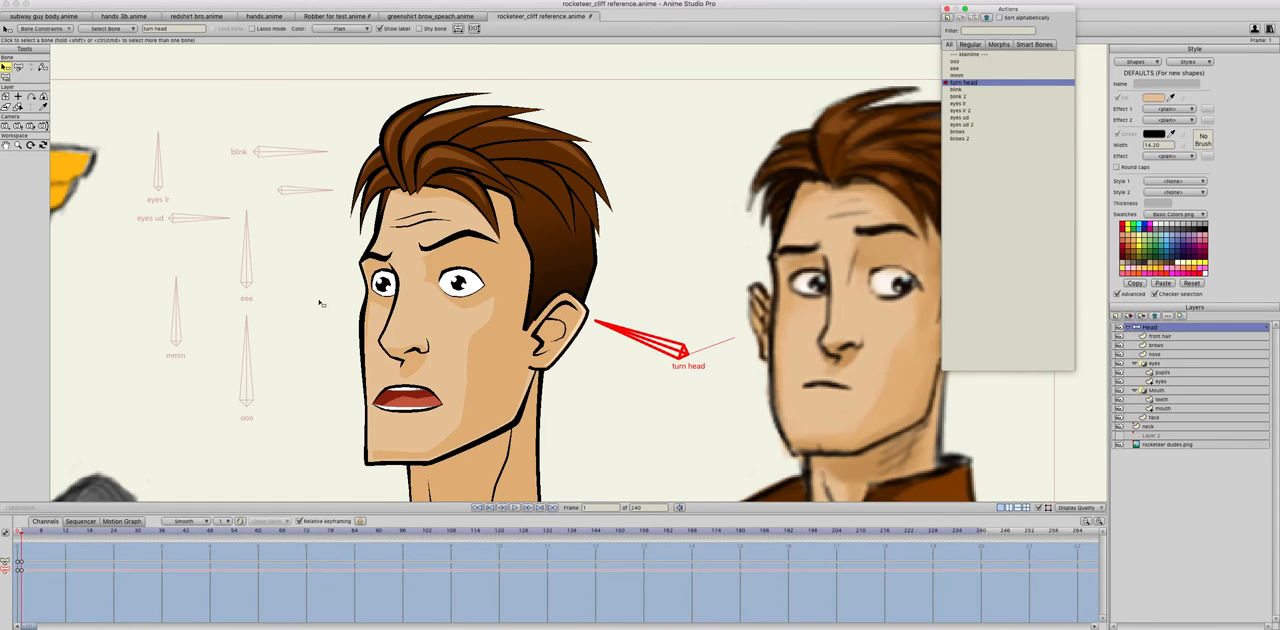
scroll(320, 303, up, 3)
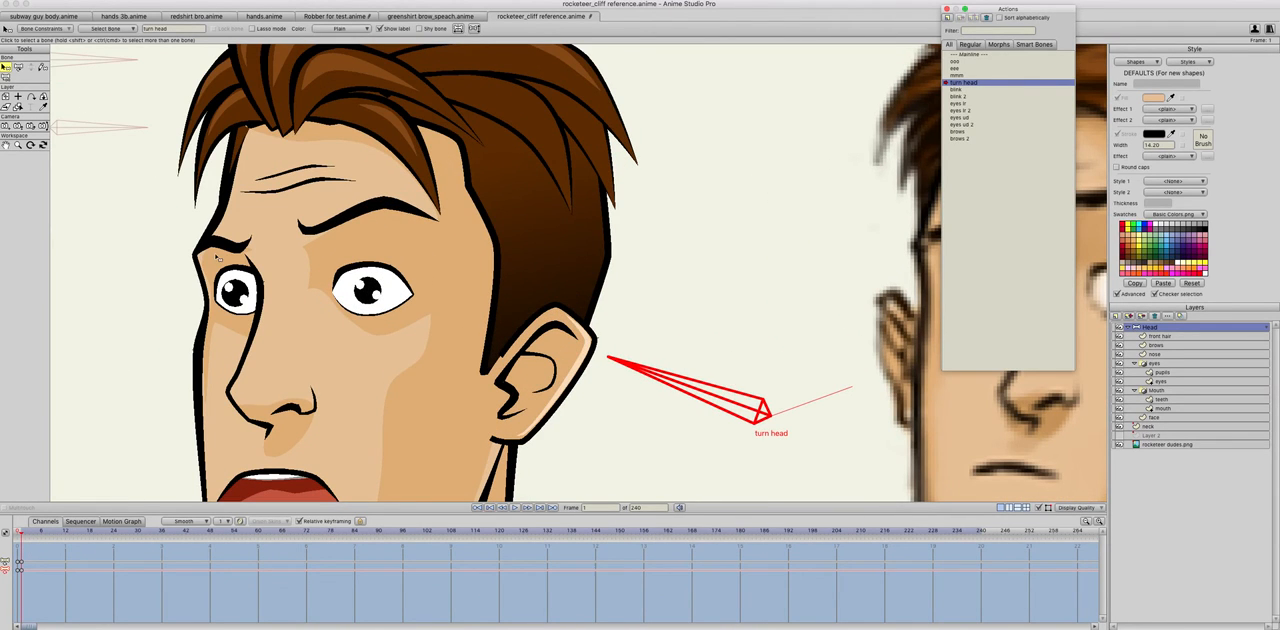
click(1160, 345)
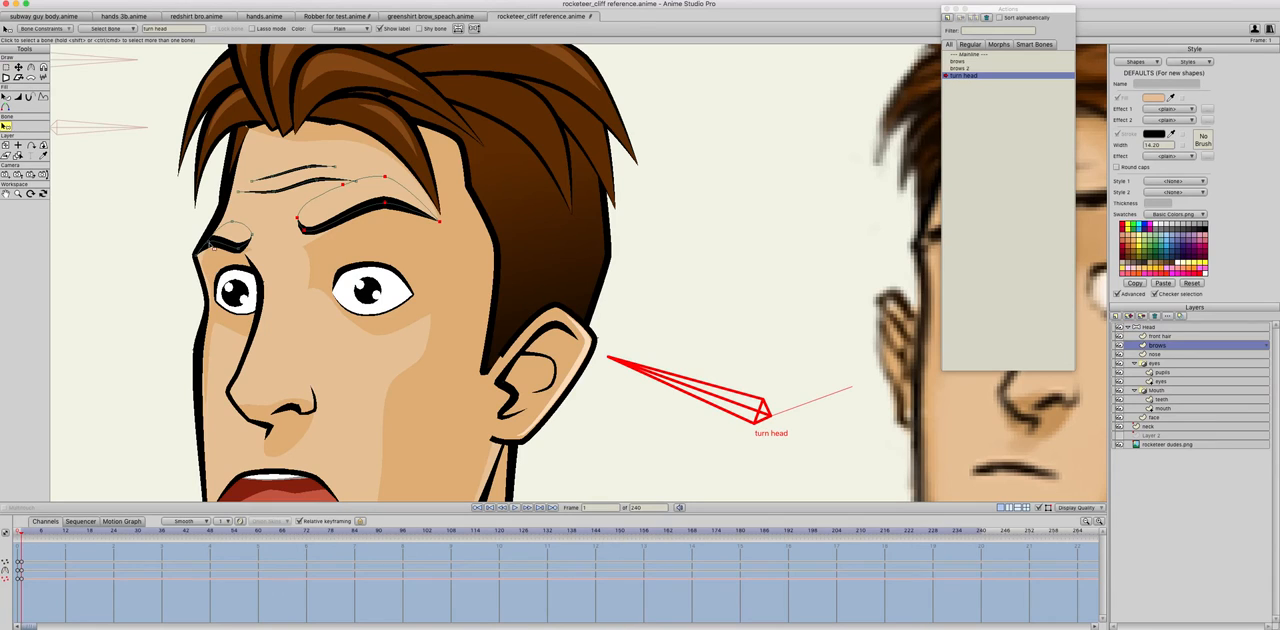
key(t)
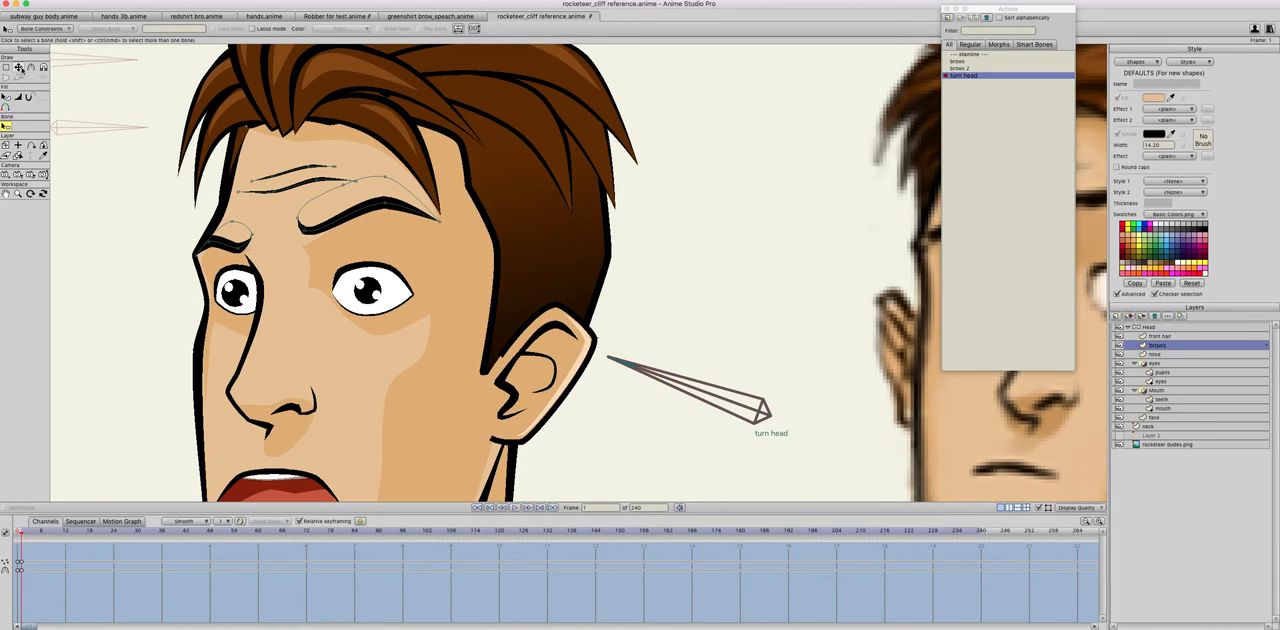
click(214, 242)
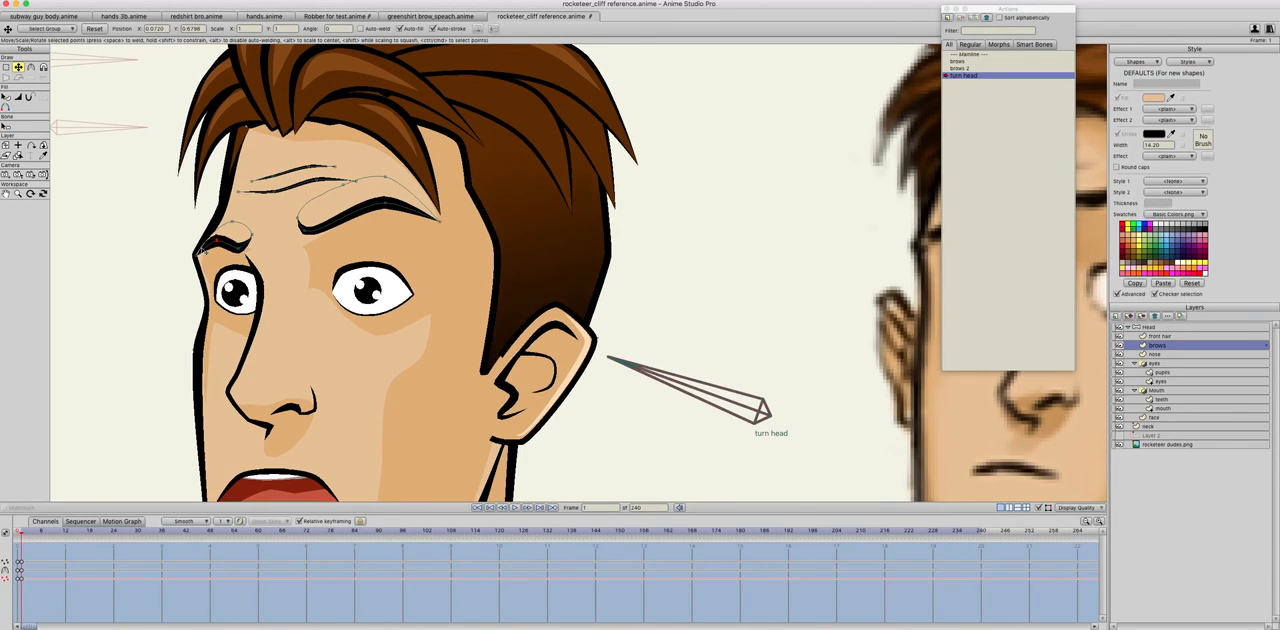
drag(216, 241, 240, 250)
Step: Return to the mainline, turn the head left and test the blink bone to check the adjusted eyebrow
click(972, 54)
click(18, 157)
scroll(265, 224, down, 5)
drag(668, 271, 595, 308)
click(350, 163)
drag(350, 163, 353, 174)
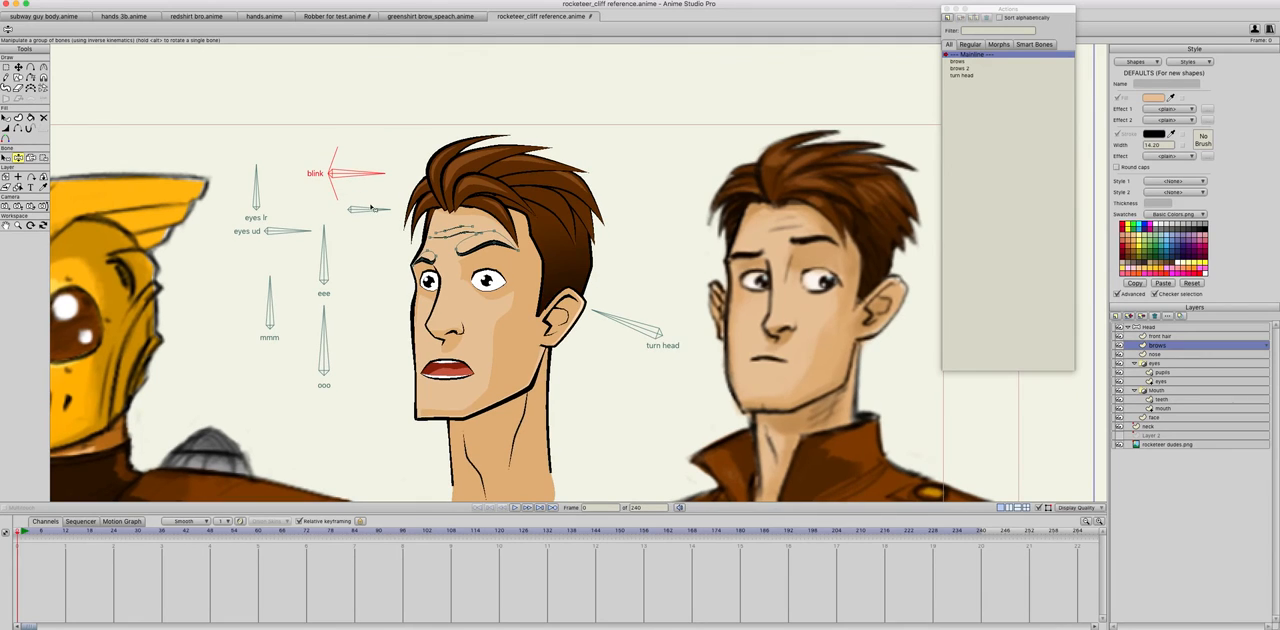
Step: Select the Head layer and swing the unlabelled brow bone both ways to check the brows on the turned head
click(1150, 328)
drag(367, 171, 358, 248)
drag(354, 214, 354, 229)
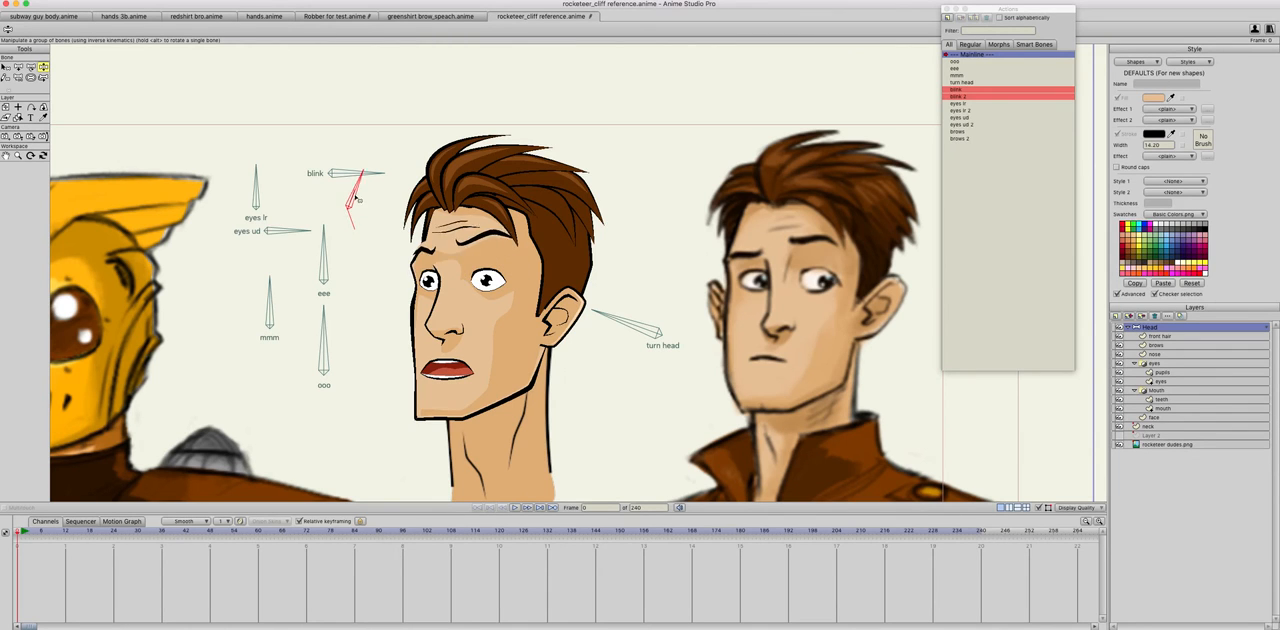
mouse_move(358, 217)
mouse_down()
mouse_move(346, 220)
mouse_move(342, 182)
mouse_move(348, 205)
mouse_up()
scroll(387, 256, up, 1)
scroll(387, 256, down, 1)
scroll(380, 253, up, 3)
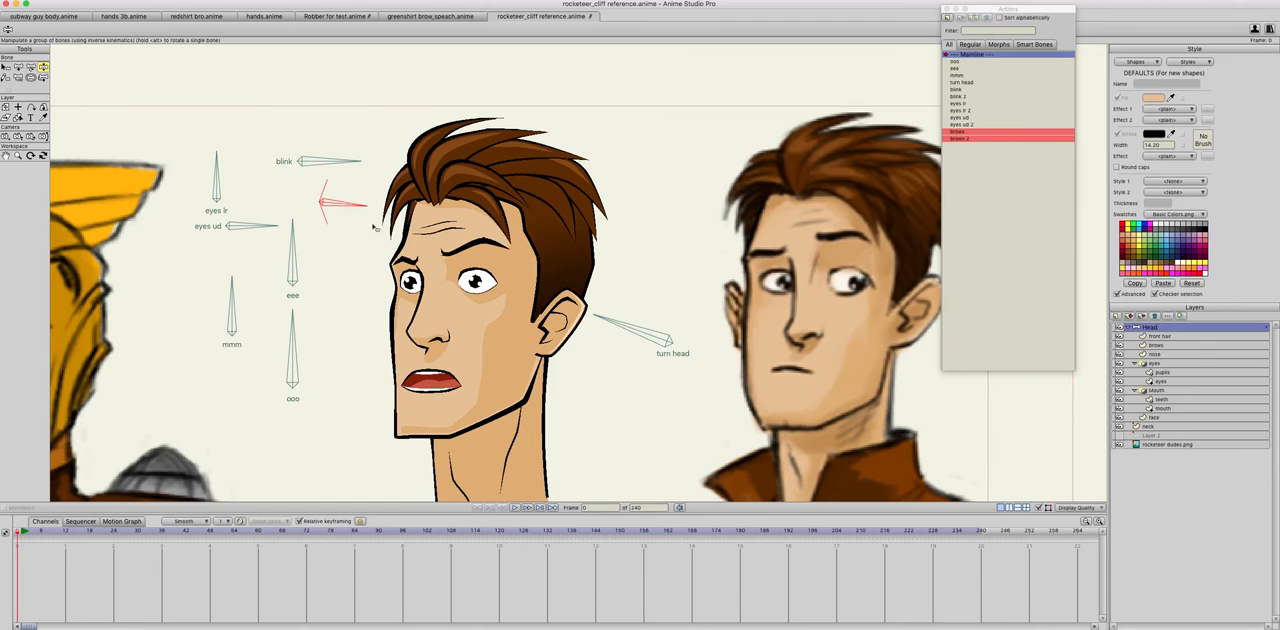
Step: Pose the mmm, eee and eyes lr bones and swing turn head right and left to test the rig together
drag(606, 320, 722, 280)
drag(231, 296, 280, 305)
drag(291, 240, 242, 248)
drag(214, 173, 238, 160)
scroll(305, 376, down, 2)
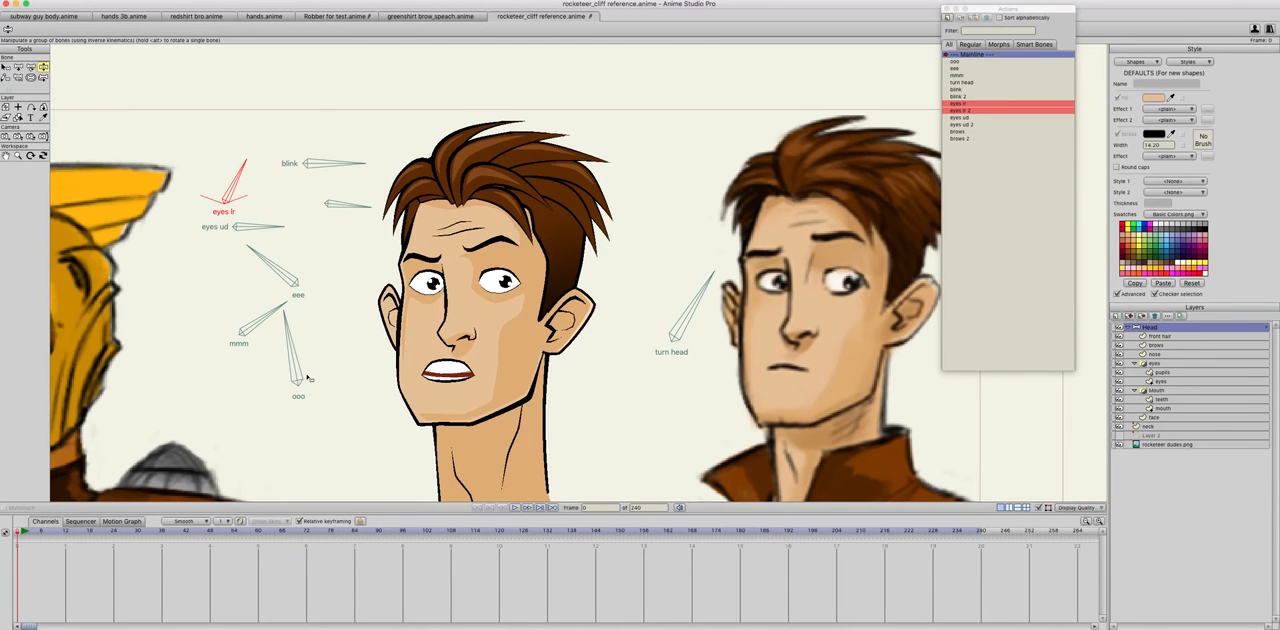
drag(688, 320, 590, 339)
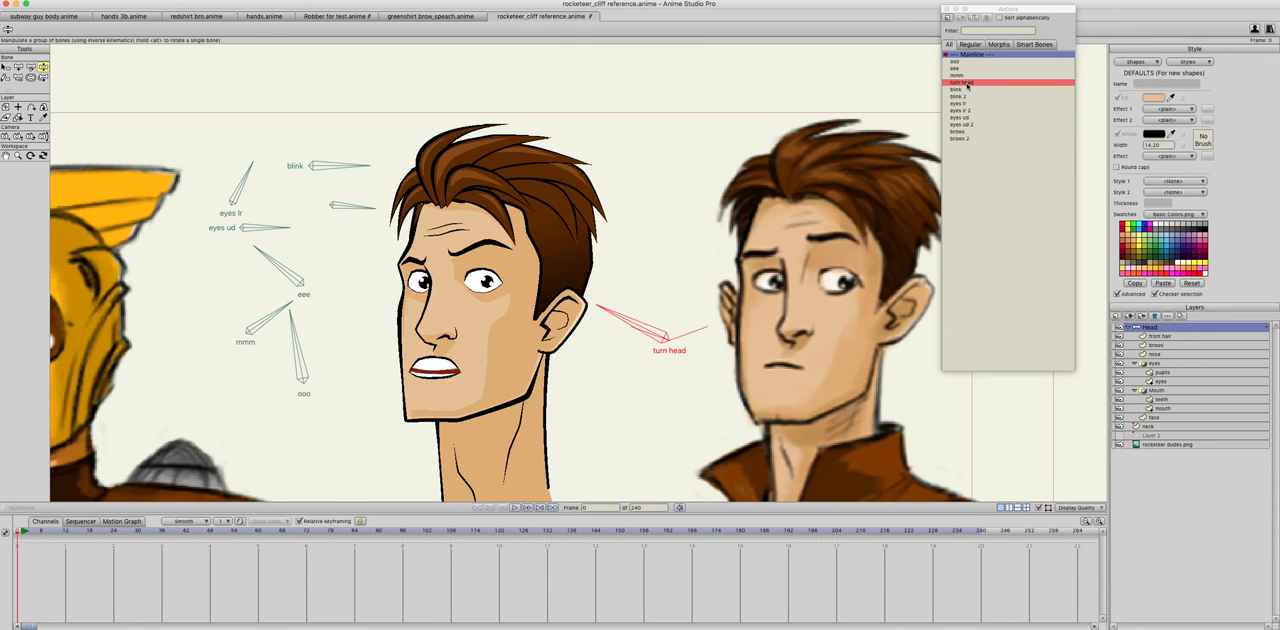
Step: Reopen the turn head action and compare the nose and mouth between frames 0 and 1
double_click(964, 83)
scroll(427, 353, up, 3)
click(398, 371)
drag(429, 334, 454, 239)
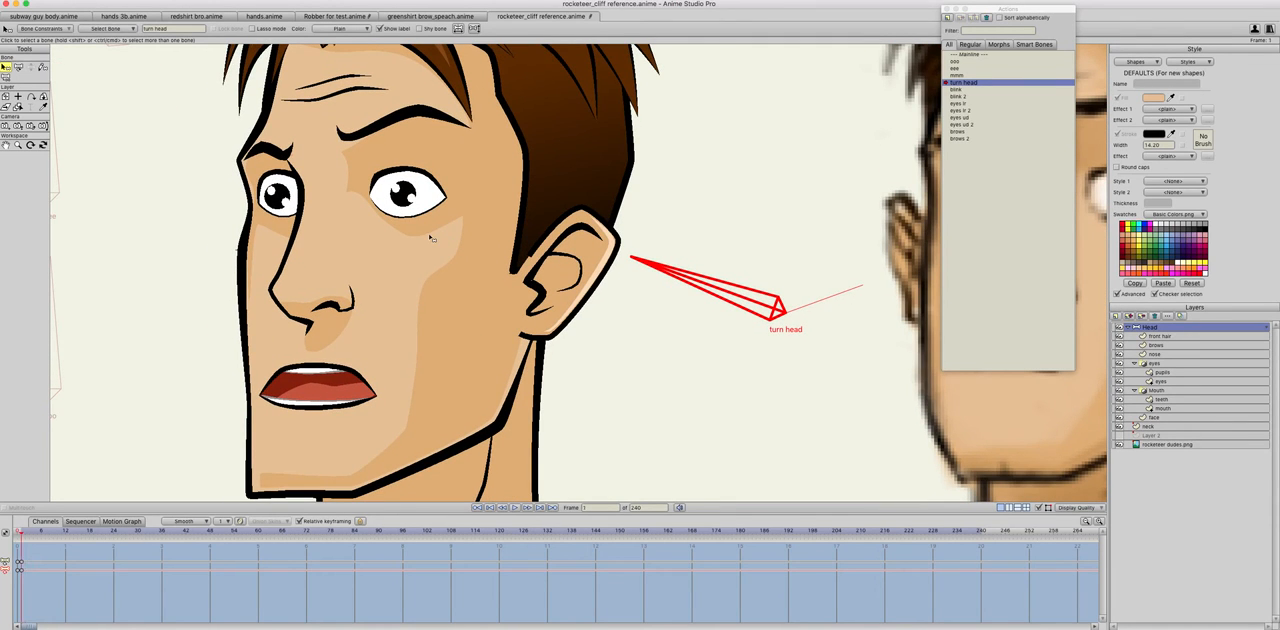
key(Left)
key(Right)
key(Left)
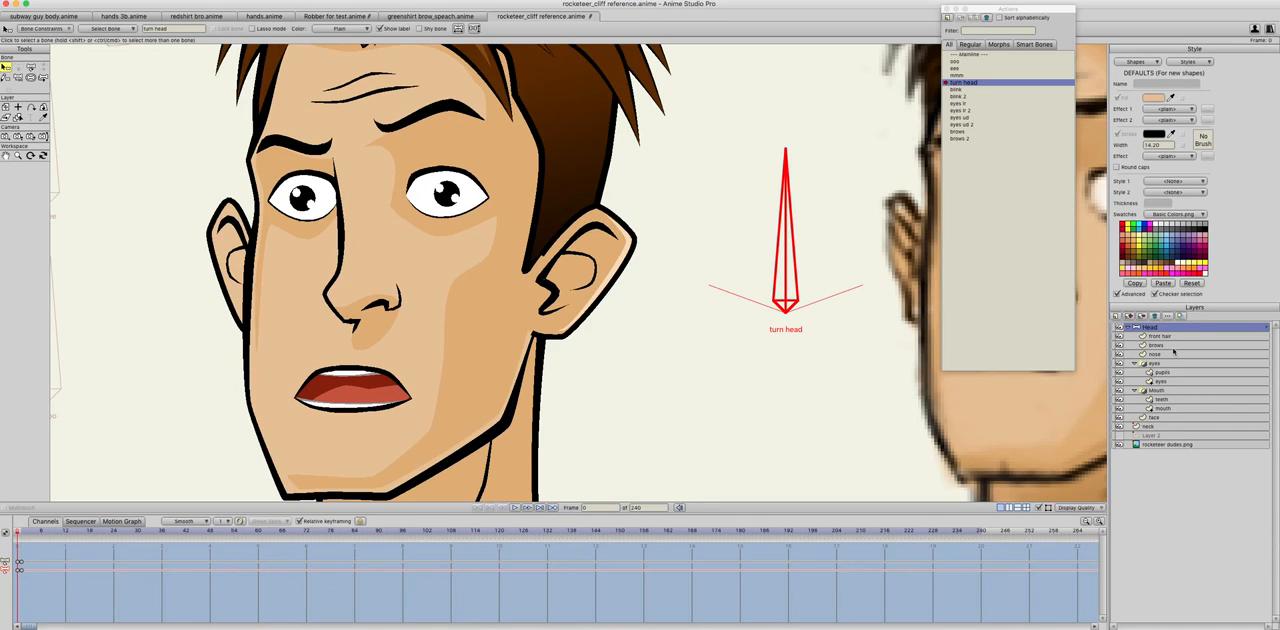
Step: Select the nose layer for point editing and turn on onion skins in the turn head action
click(1157, 354)
key(t)
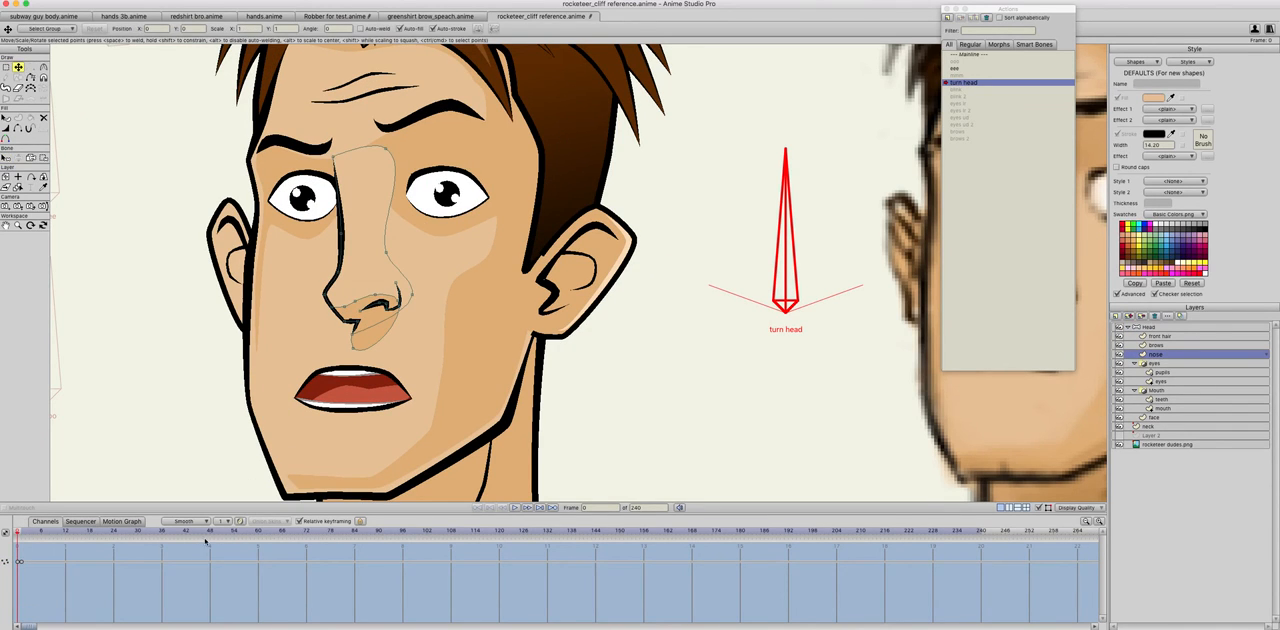
key(Right)
click(240, 522)
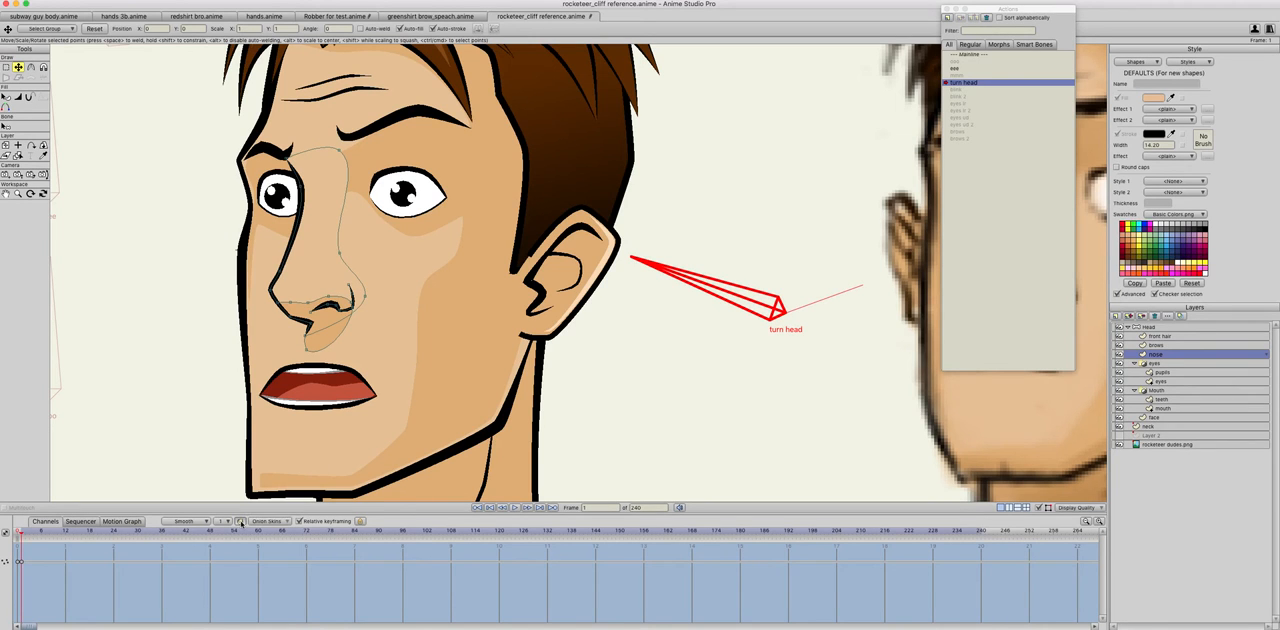
key(Left)
key(Right)
Step: Set the timeline's keyframe interval to 2 and review the onion skin options while comparing frames 0 and 1
click(226, 523)
click(229, 546)
key(Left)
key(Right)
key(Left)
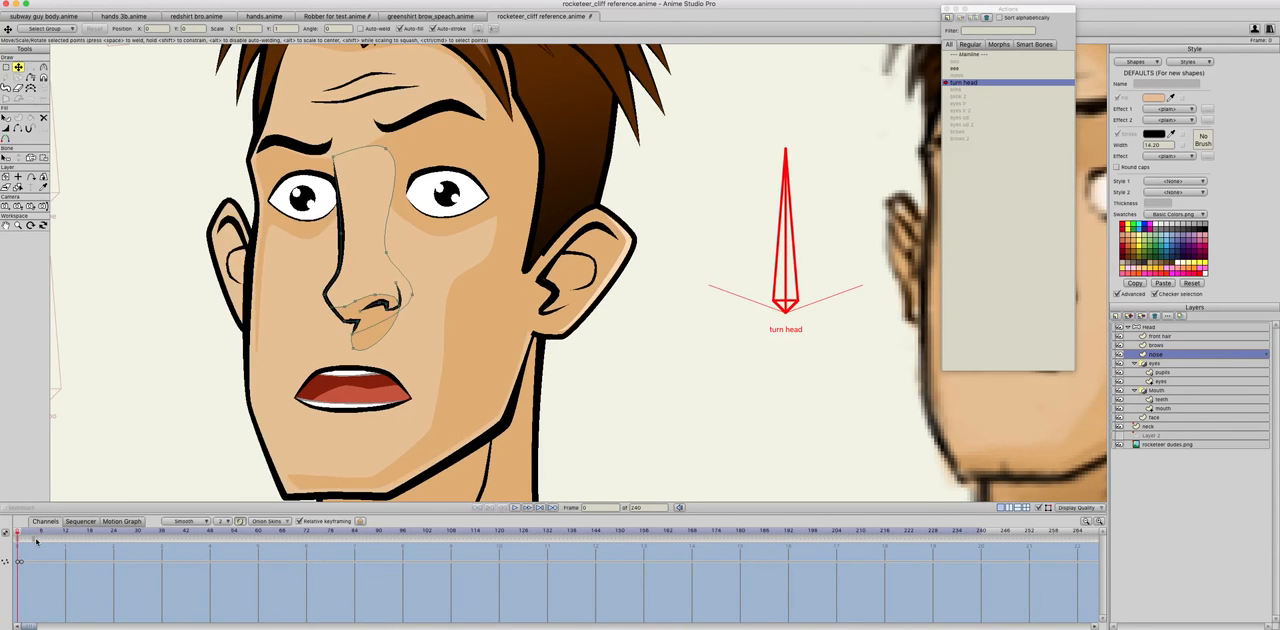
key(Right)
click(275, 522)
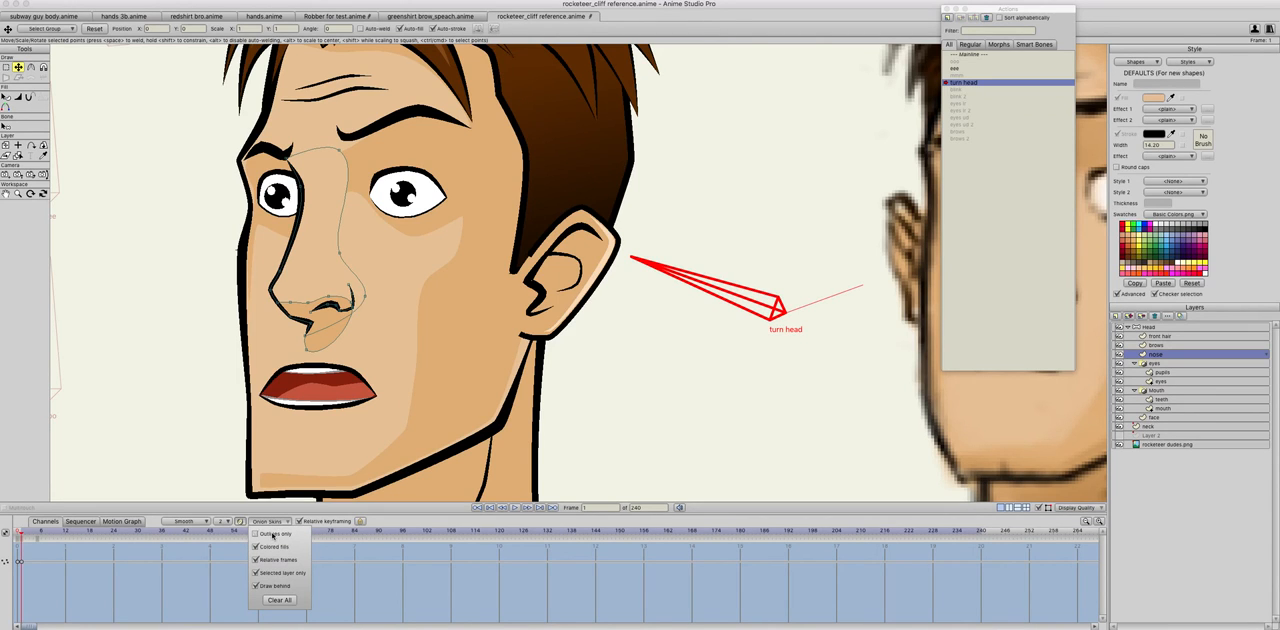
click(203, 522)
click(203, 522)
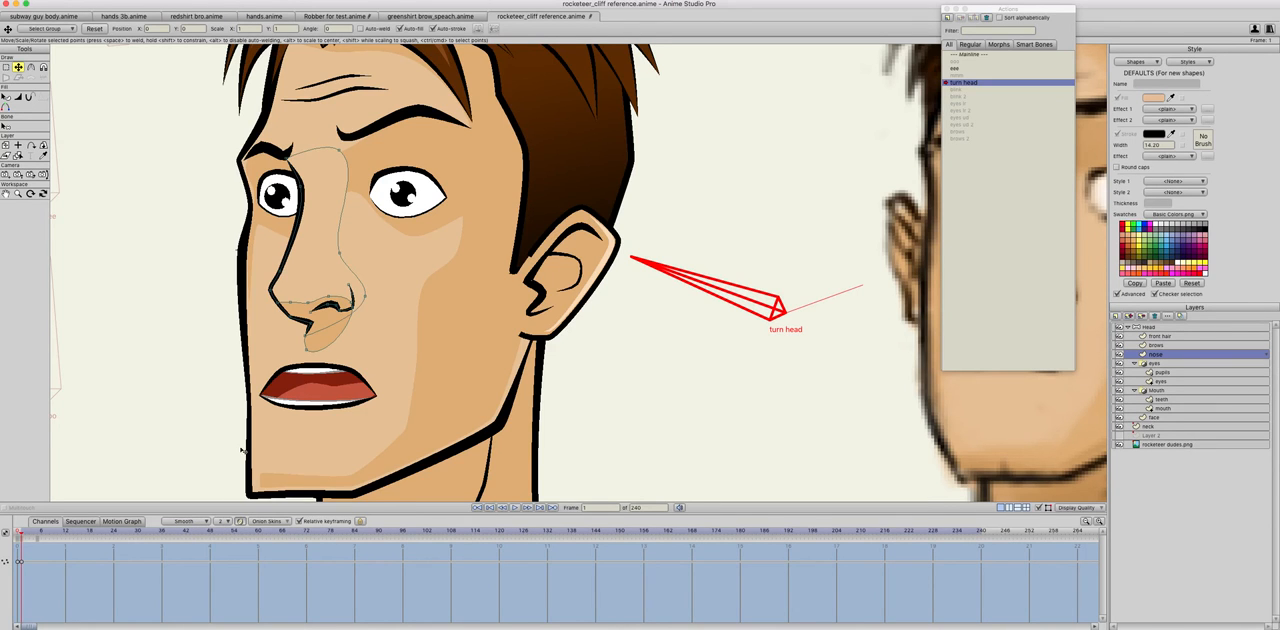
Step: At frame 1 of the turn head action, reposition the nostril points to reshape the nostril
key(Right)
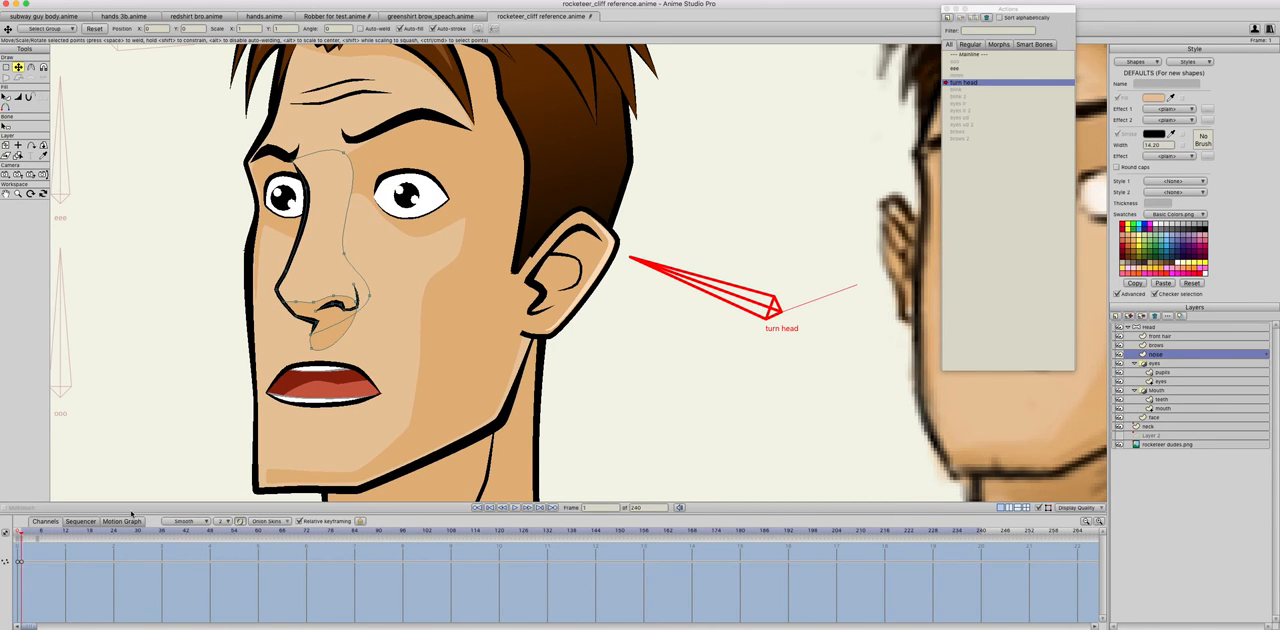
key(shift+super+Left)
key(Right)
click(297, 314)
key(Left)
key(Right)
drag(297, 314, 340, 306)
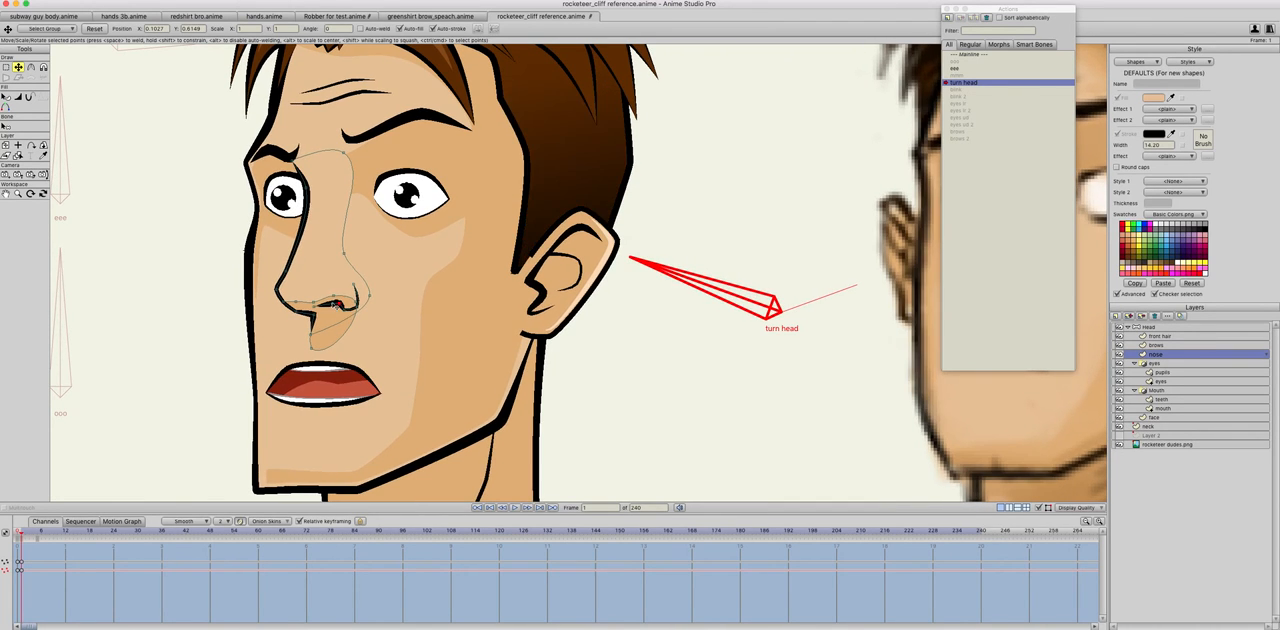
Step: Raise the outer nostril point and nudge the nose's front contour slightly down and right, comparing with frame 0
key(Left)
key(Right)
drag(350, 310, 355, 298)
key(Left)
key(Right)
drag(290, 274, 293, 278)
key(Left)
key(Right)
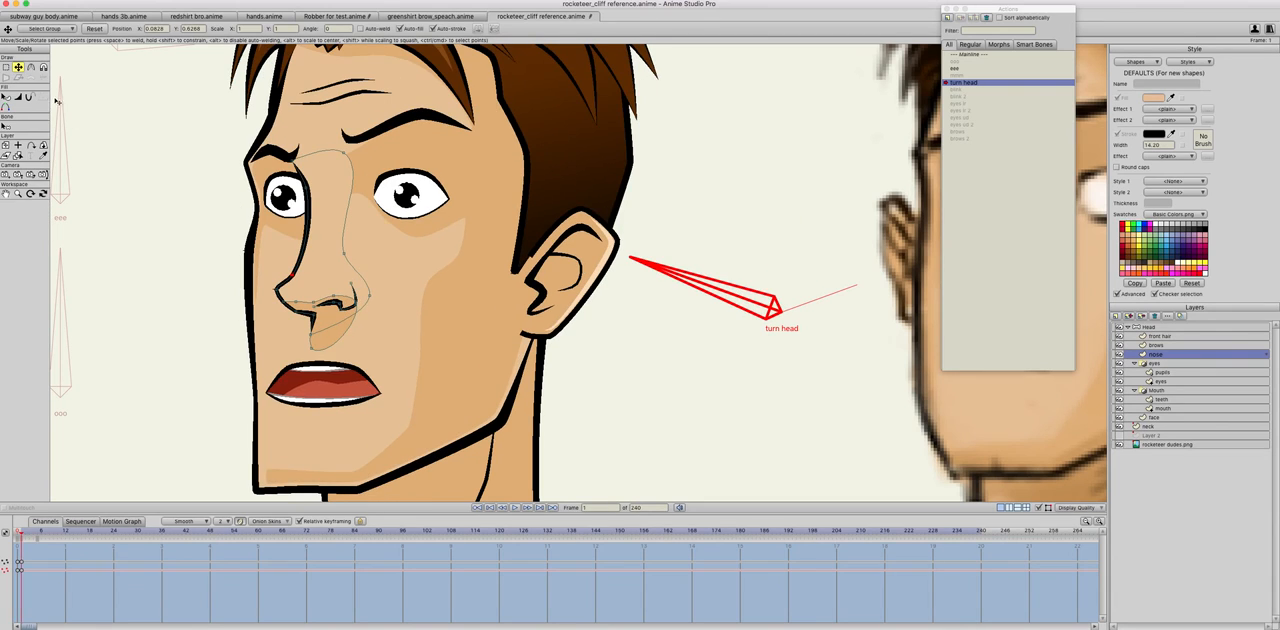
Step: Raise the outer nostril point and lower the inner one slightly at frame 1 of the turn head action, comparing with frame 0
key(Right)
key(Left)
key(Left)
key(Right)
key(Left)
key(Right)
drag(340, 306, 340, 300)
drag(328, 302, 328, 306)
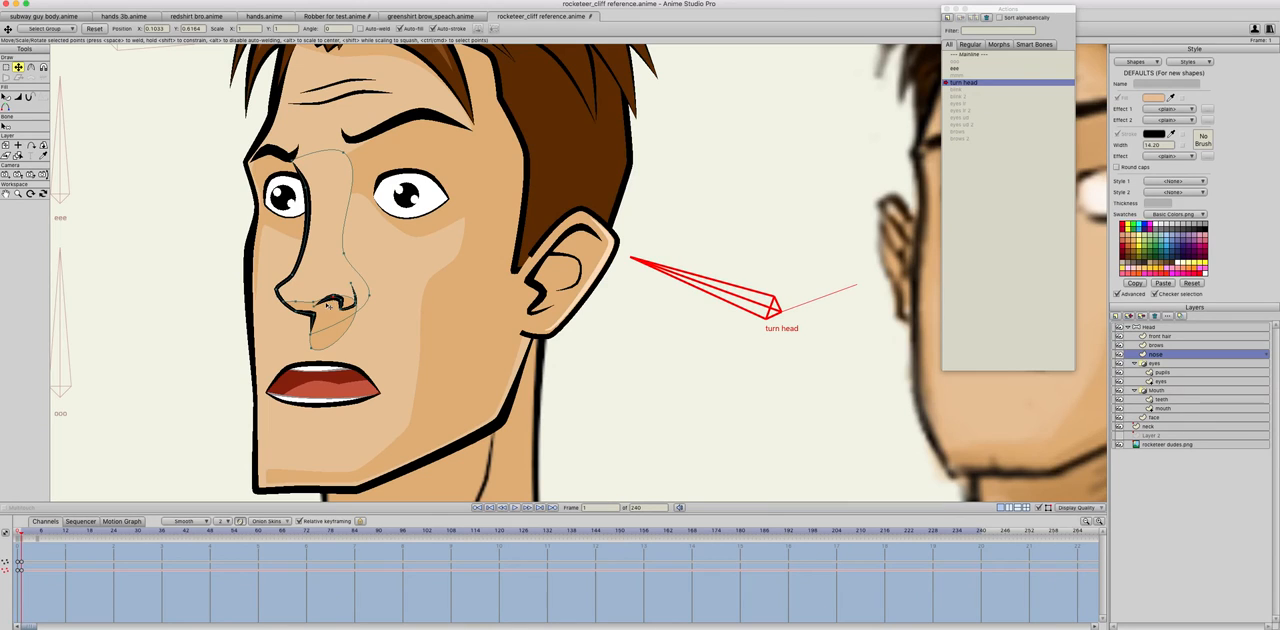
key(Left)
key(Right)
Step: Adjust the nostril's lower edge and the underside of the nose tip at frame 1, comparing with frame 0
drag(313, 306, 337, 296)
key(Left)
key(Right)
drag(283, 296, 306, 326)
key(Left)
key(Right)
key(Left)
key(Right)
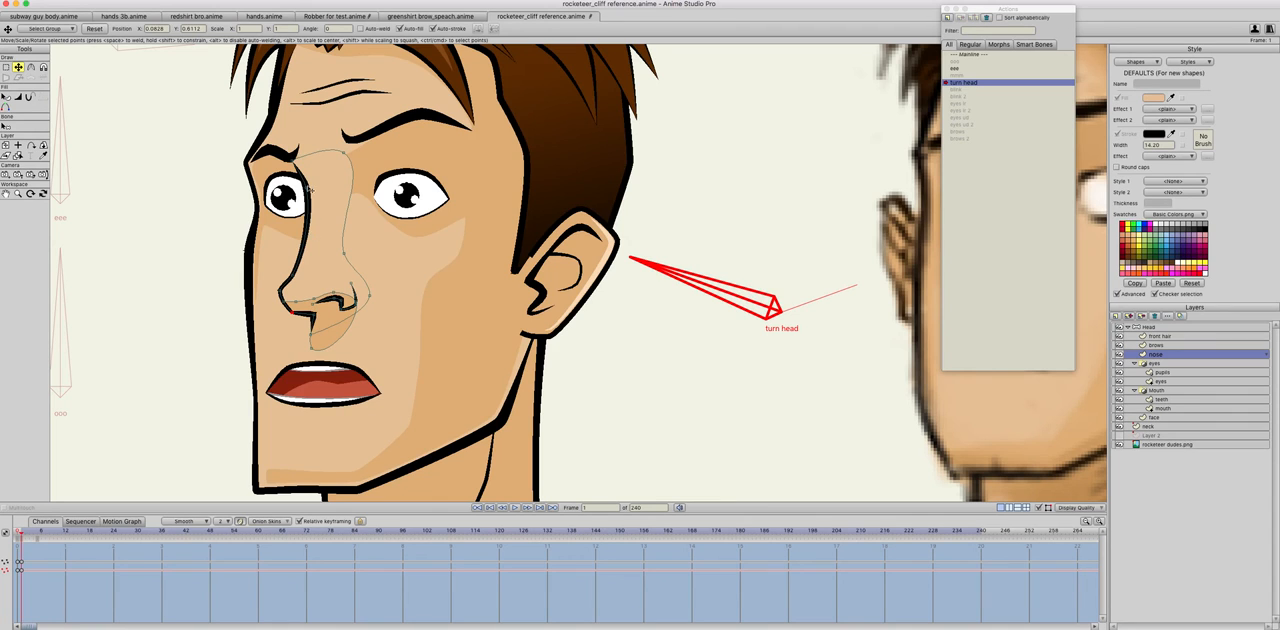
Step: Nudge the nose bridge point beside the near-side eye at frame 1, comparing with frame 0
click(310, 204)
key(Left)
key(Right)
key(Left)
key(Right)
Step: Return to the Mainline and test the turn head bone together with the ooo, eee and mmm mouth bones
scroll(818, 222, down, 2)
key(Right)
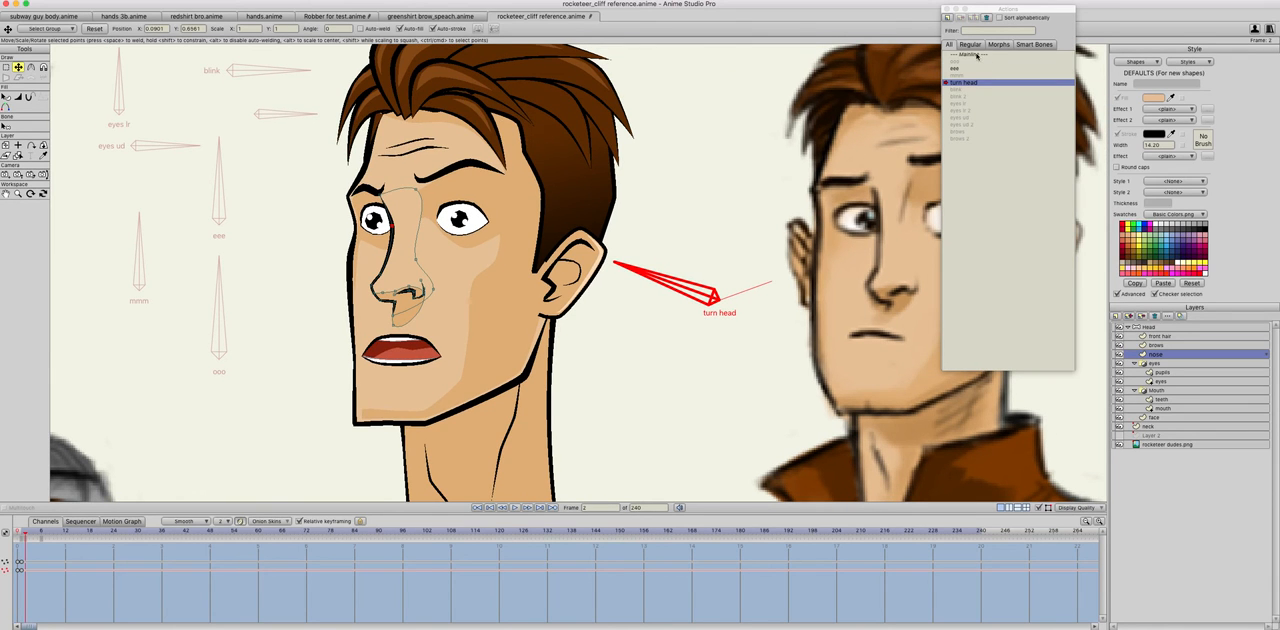
click(978, 55)
scroll(602, 297, down, 1)
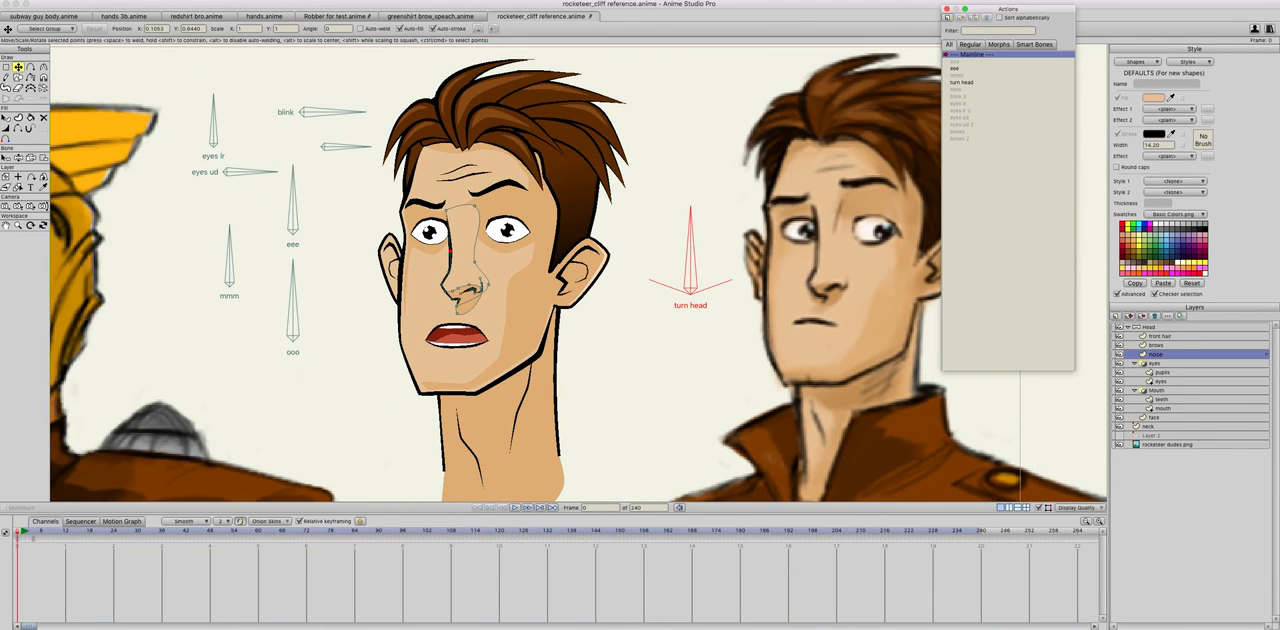
click(18, 157)
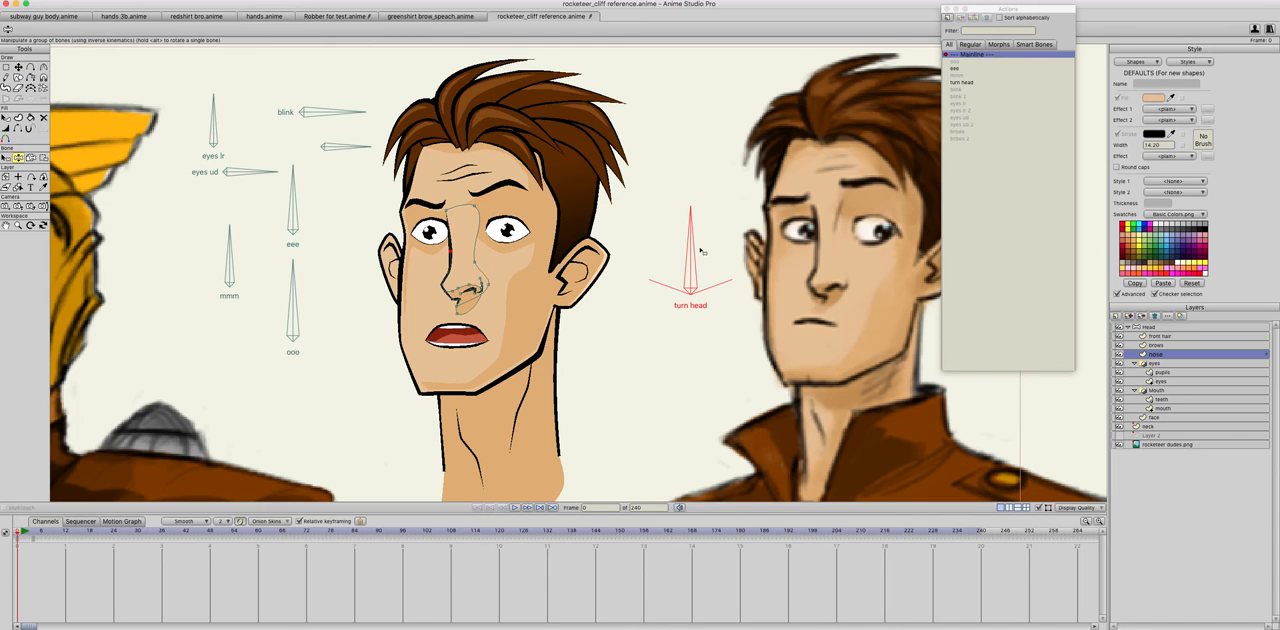
drag(703, 252, 402, 248)
drag(293, 283, 178, 256)
drag(294, 214, 264, 219)
drag(238, 309, 296, 264)
drag(274, 225, 298, 208)
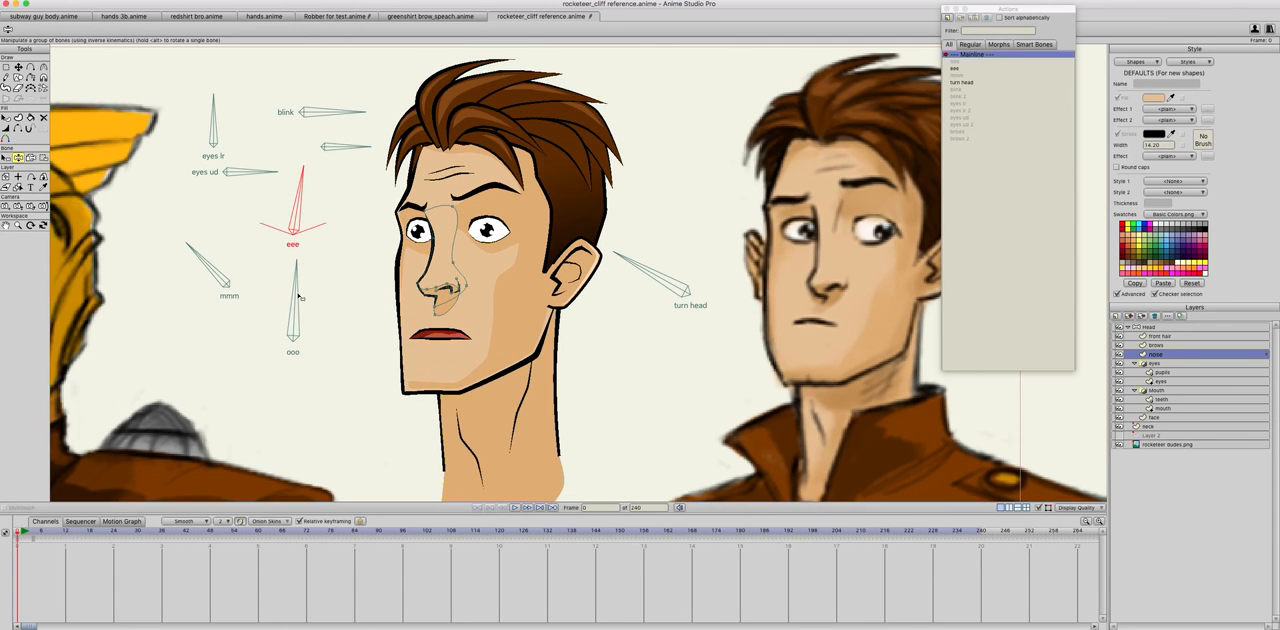
Step: Reset the bones and rotate the ooo, mmm and eee bones again to test how they combine on the front-facing mouth
scroll(307, 298, down, 2)
double_click(977, 57)
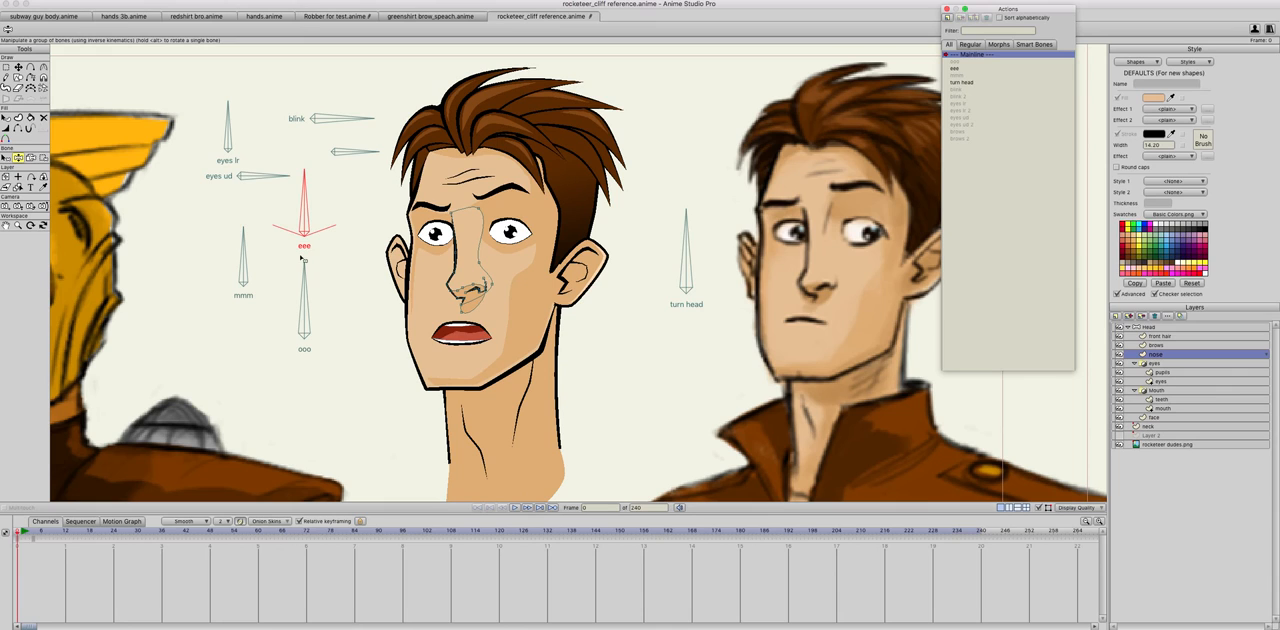
click(279, 203)
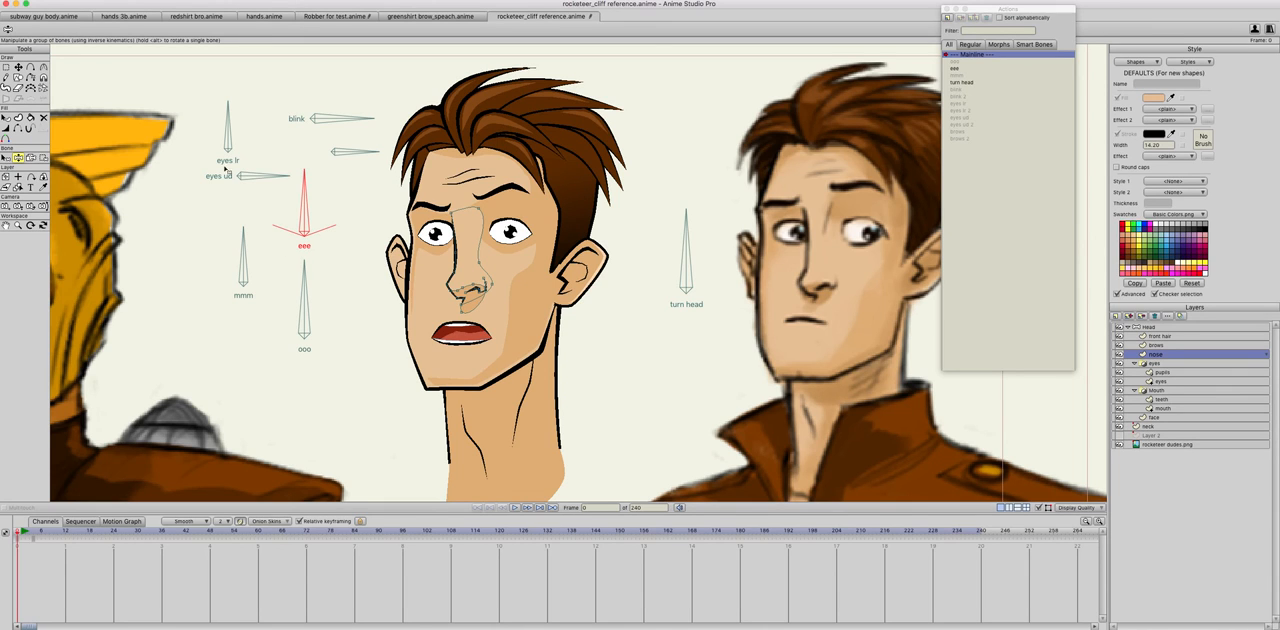
mouse_move(304, 284)
mouse_down()
mouse_move(323, 284)
mouse_move(255, 298)
mouse_move(319, 282)
mouse_up()
drag(239, 260, 297, 257)
click(305, 190)
mouse_move(305, 190)
mouse_down()
mouse_move(256, 196)
mouse_move(320, 200)
mouse_move(284, 178)
mouse_up()
drag(281, 265, 317, 207)
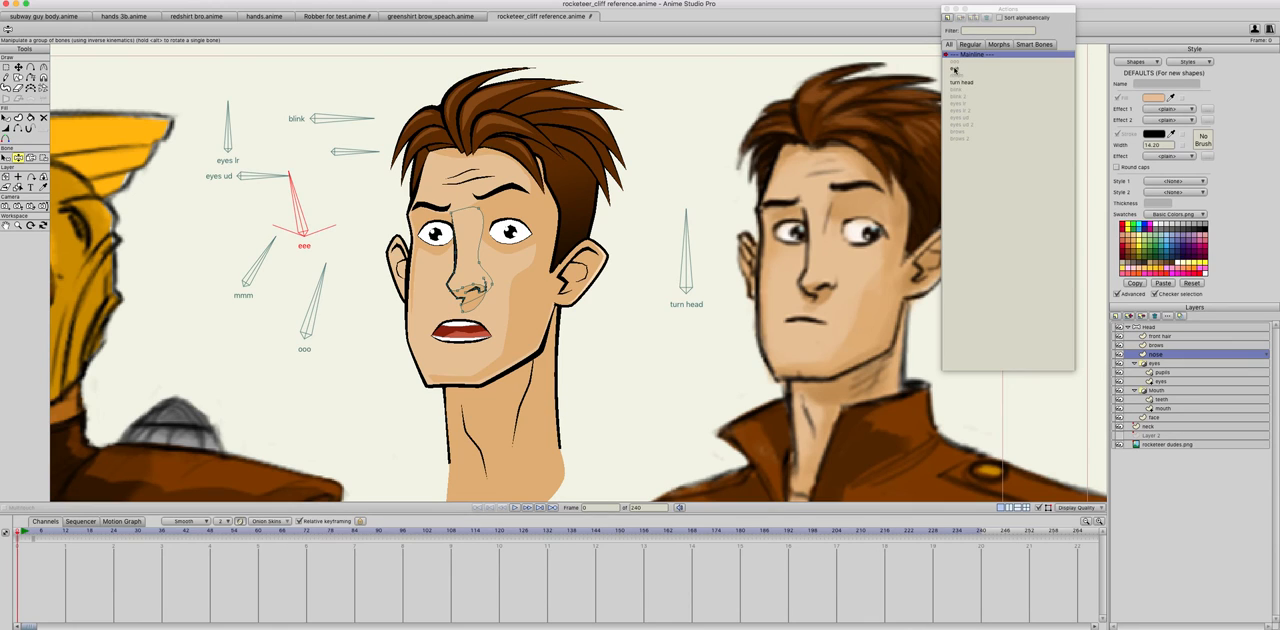
Step: On the Head layer, create an action named eee 2 and rotate the eee bone to an angle of 20 at frame 1
click(1150, 328)
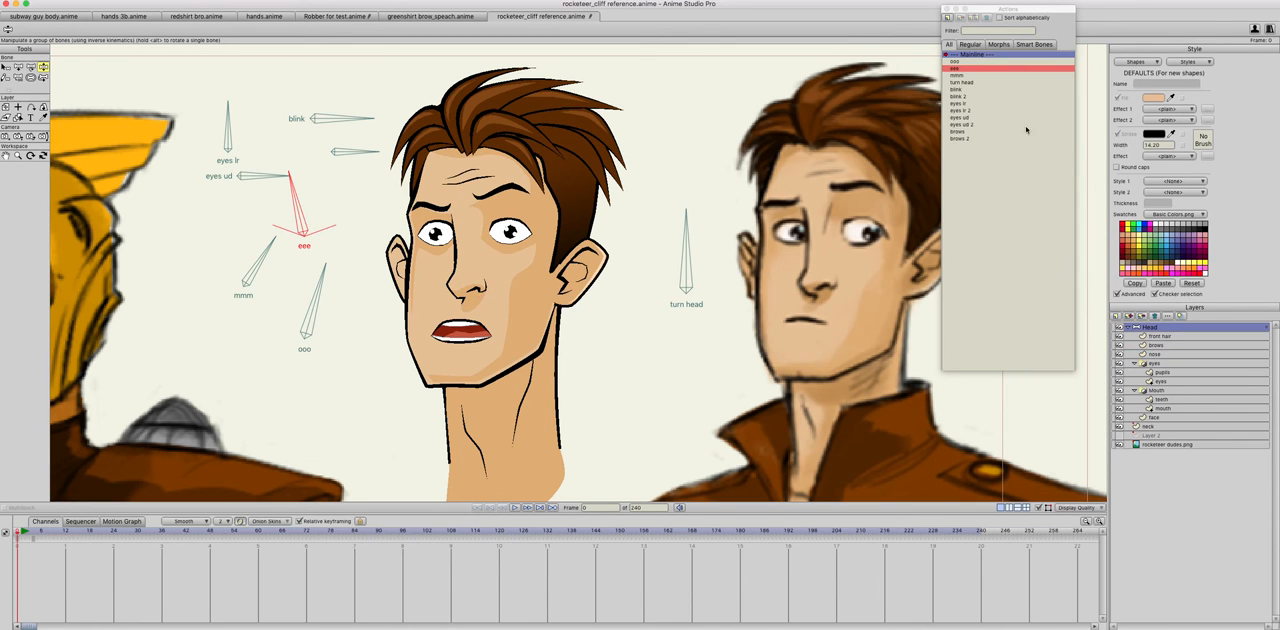
click(949, 20)
text(eee 2)
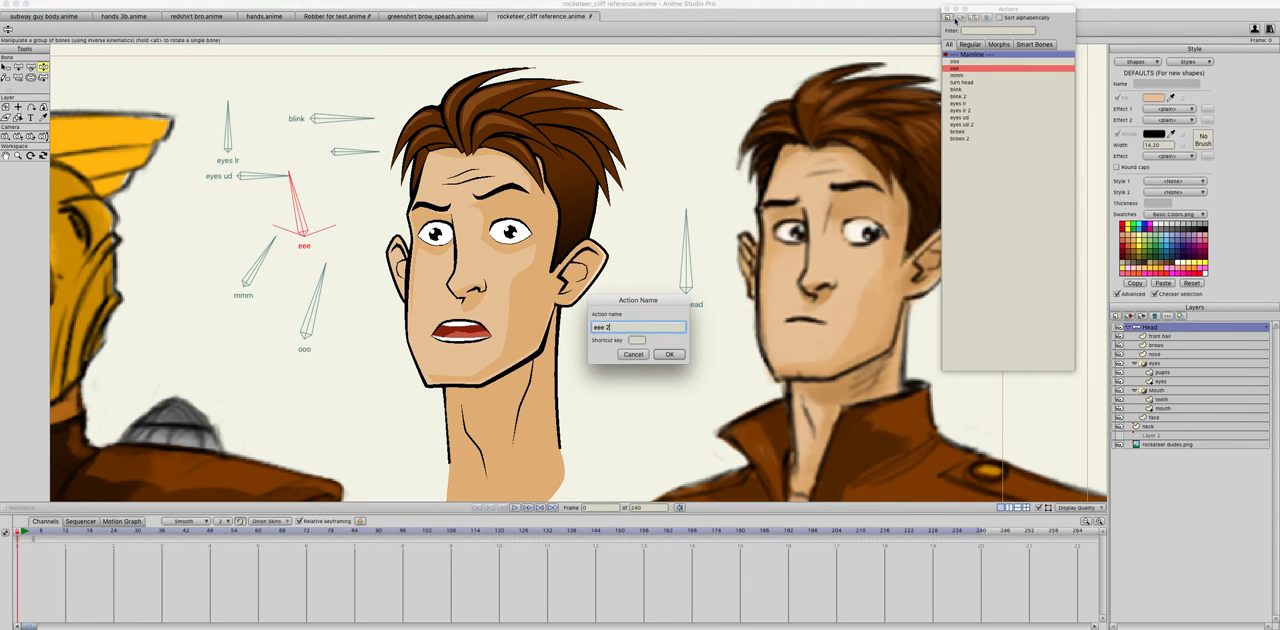
click(663, 356)
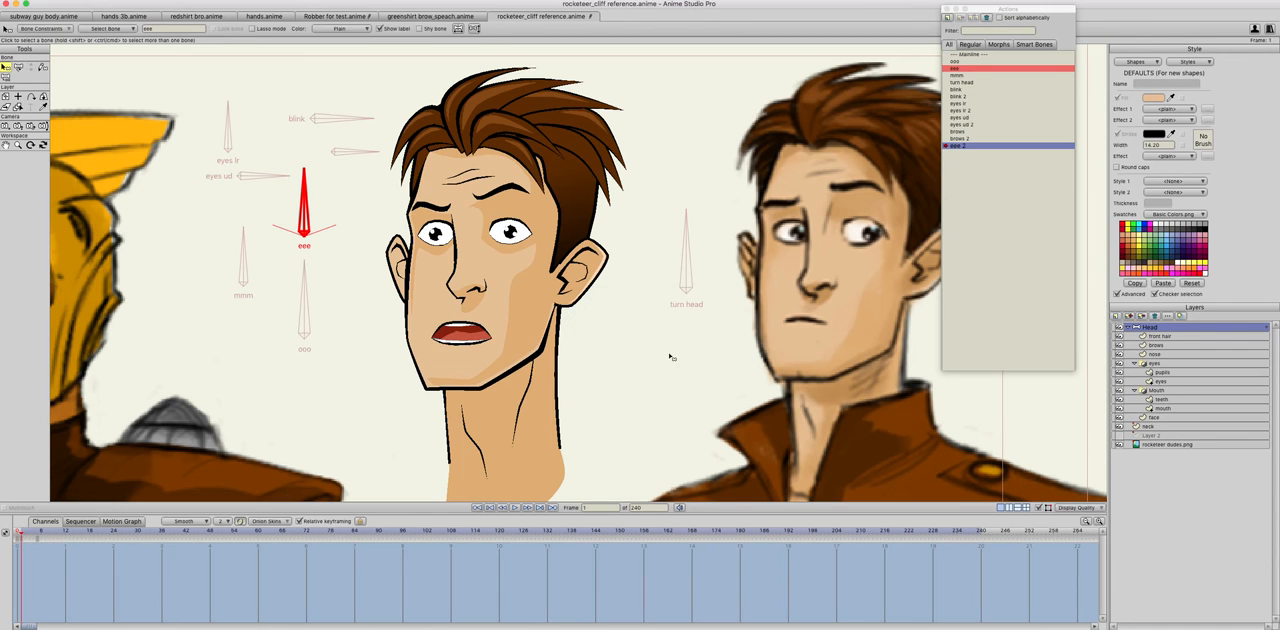
click(19, 69)
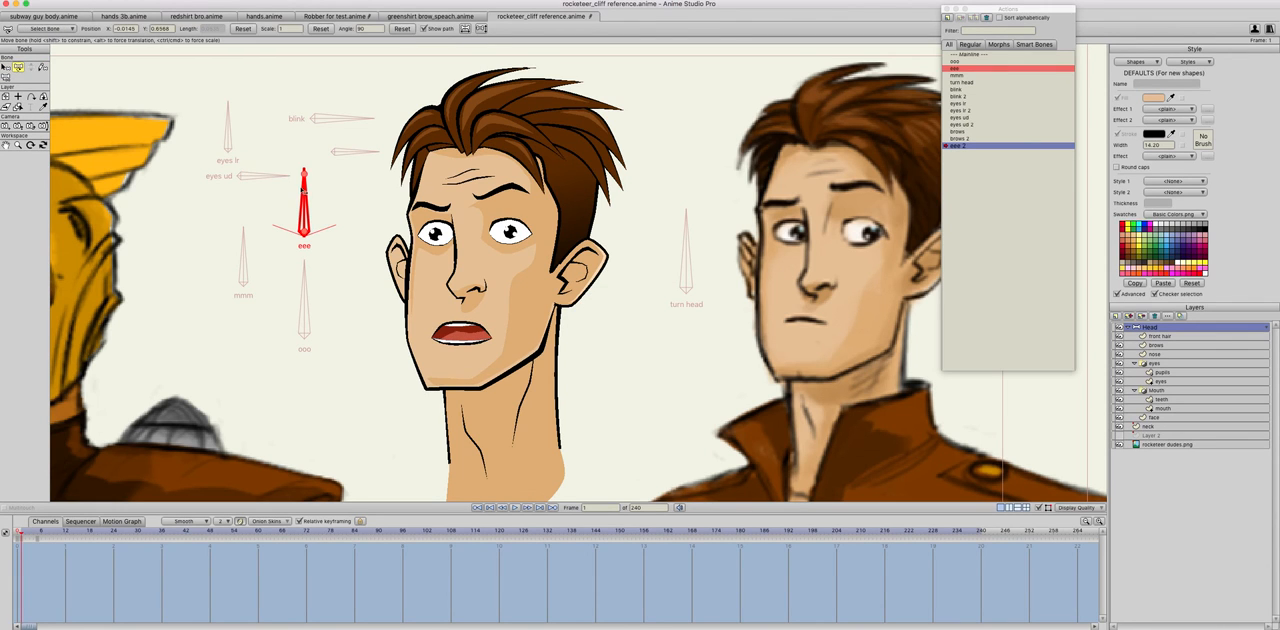
drag(304, 181, 419, 292)
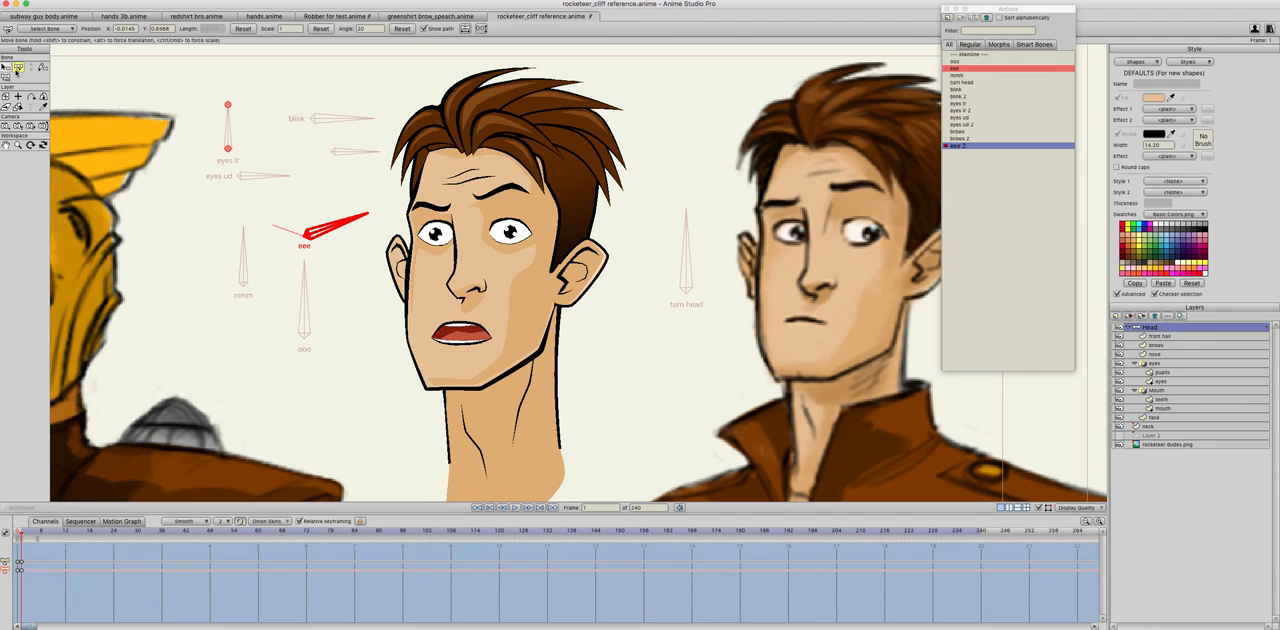
Step: Test the eee bone's rotation on the Mainline and reopen the eee 2 action
double_click(970, 54)
click(43, 67)
mouse_move(304, 193)
mouse_down()
mouse_move(243, 214)
mouse_move(278, 180)
mouse_move(312, 180)
mouse_up()
double_click(950, 147)
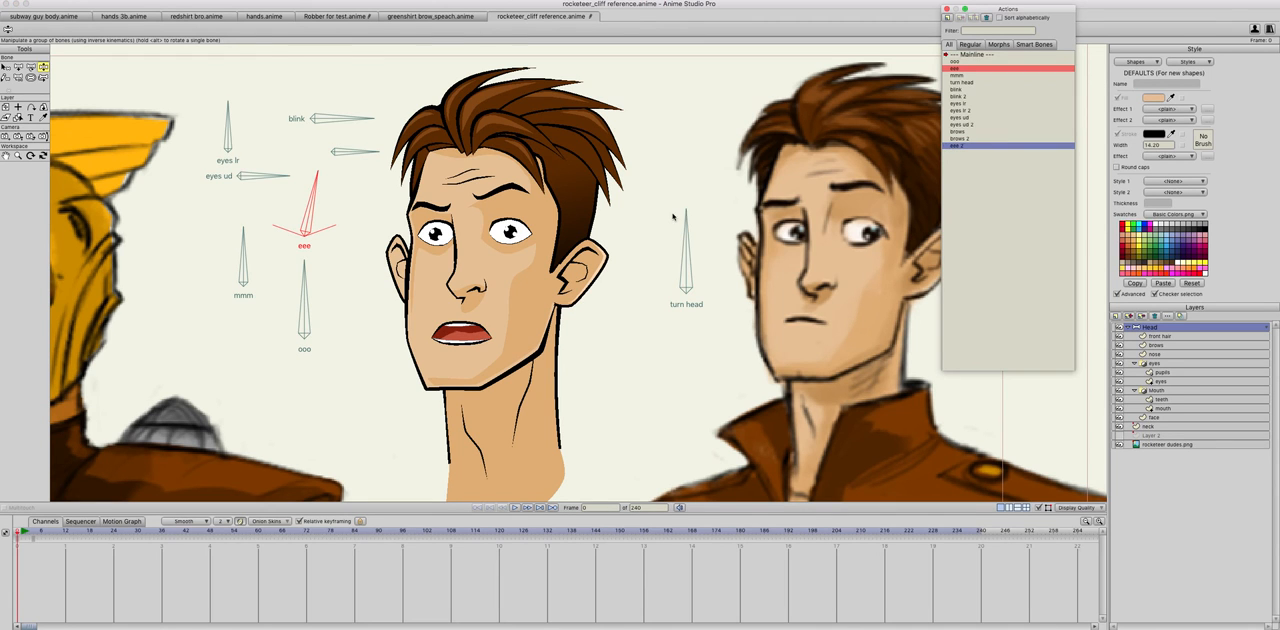
Step: Move the lower teeth on the teeth layer slightly down at frame 1 of the eee 2 action
scroll(455, 344, up, 3)
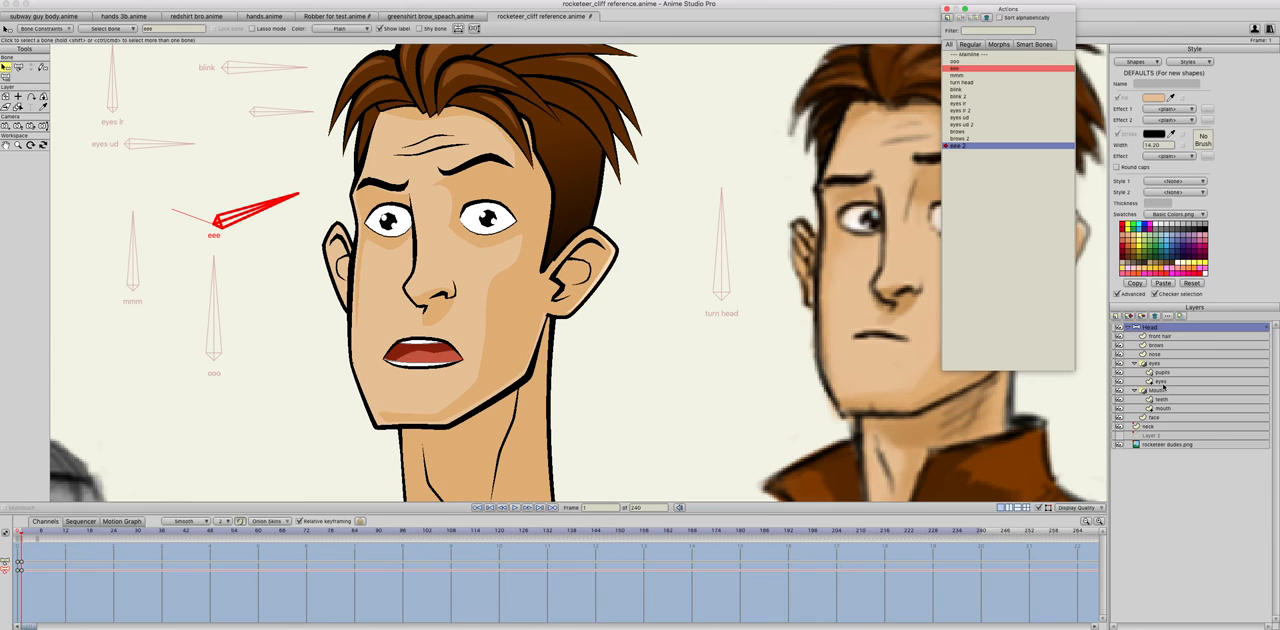
click(1160, 410)
click(1162, 399)
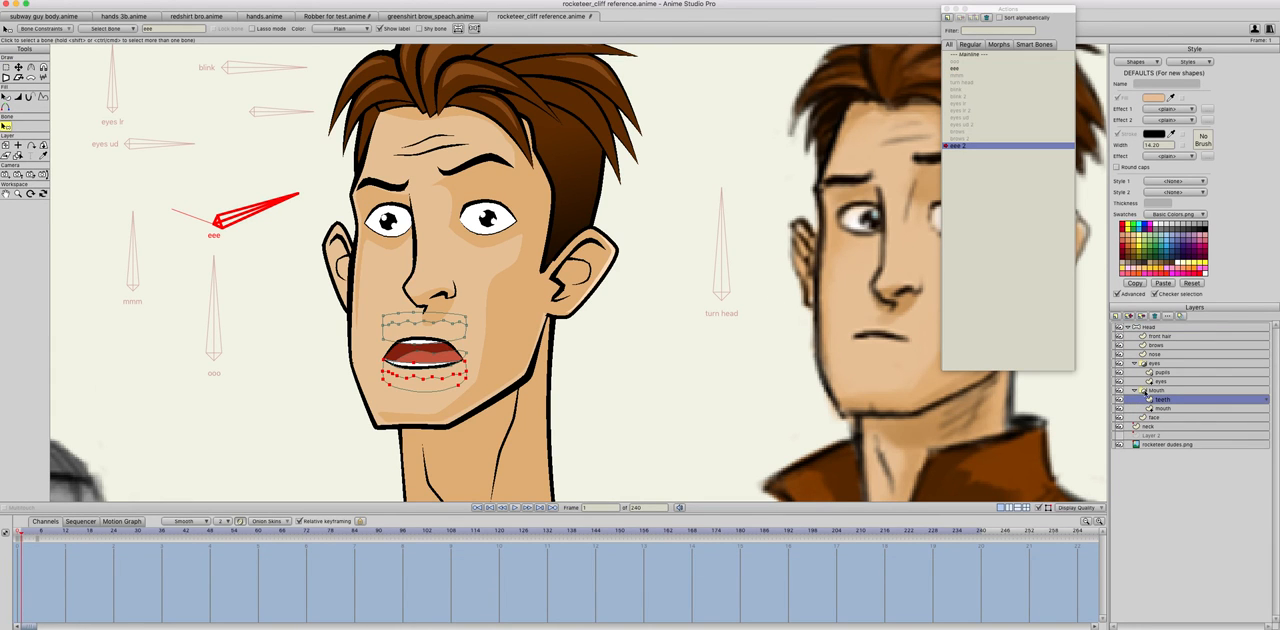
click(19, 68)
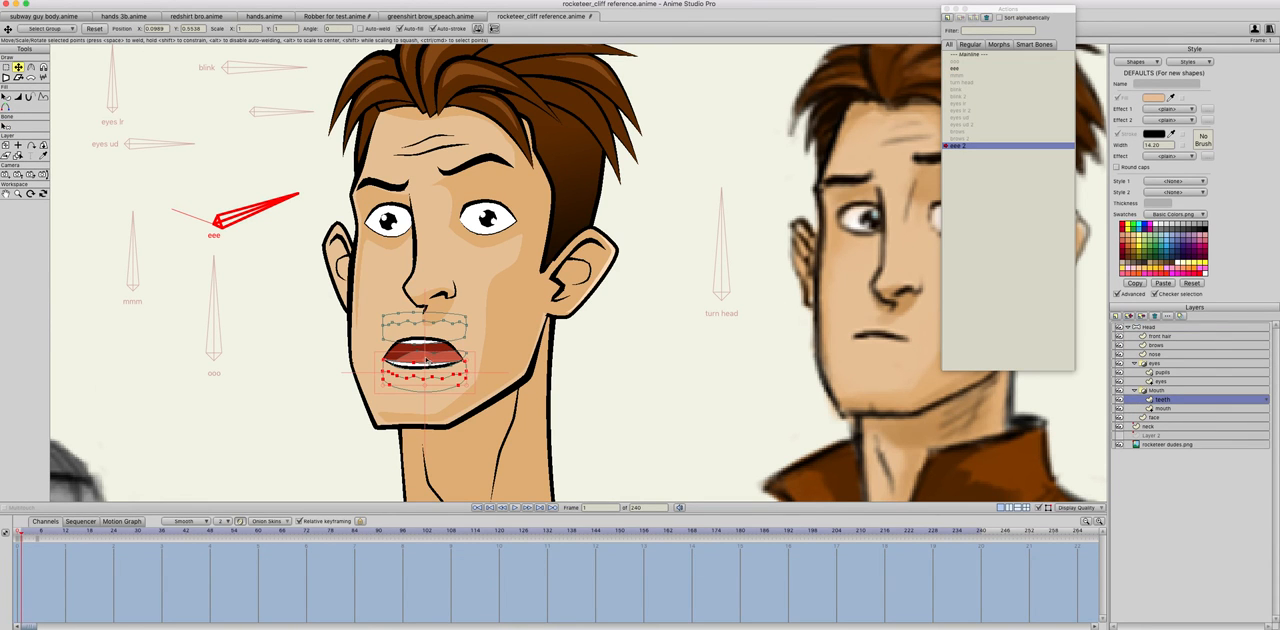
drag(430, 383, 432, 388)
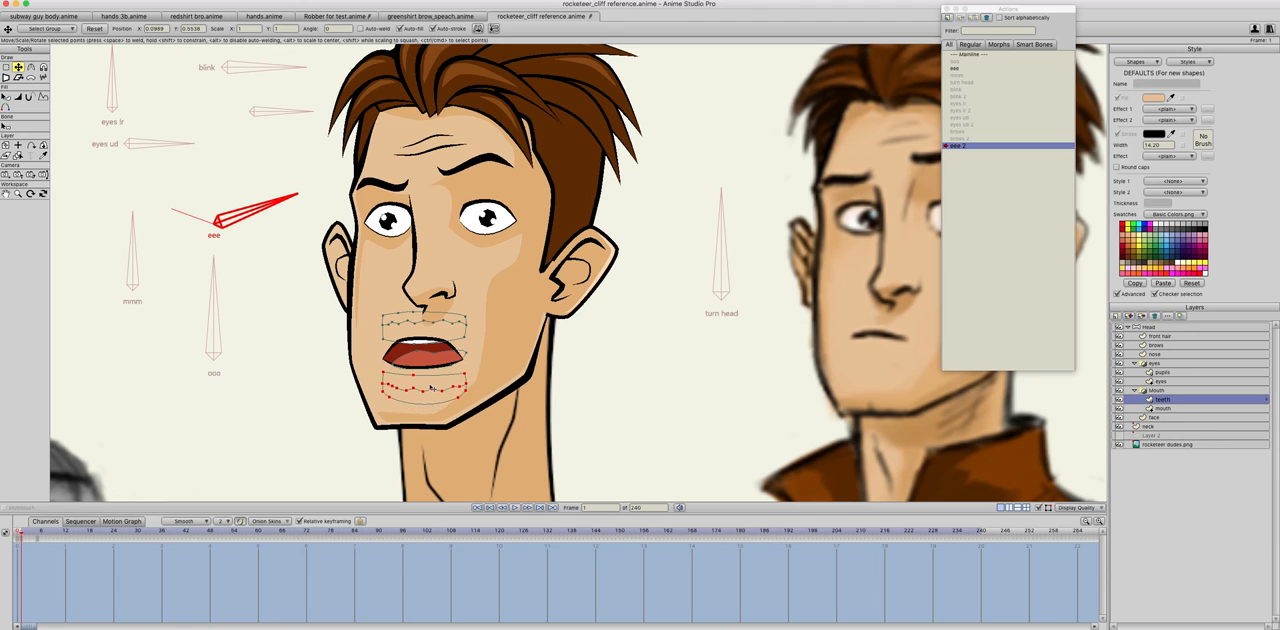
Step: Stretch the mouth shape downward on the mouth layer to open the lower lip wider
click(1152, 409)
click(413, 370)
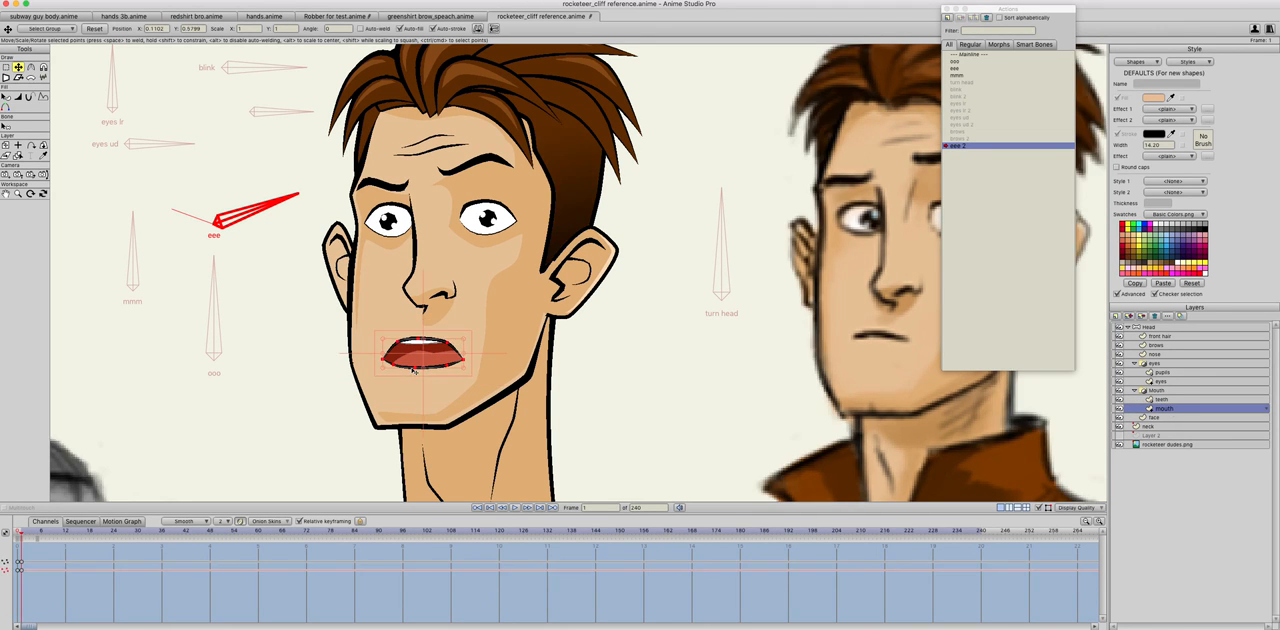
drag(423, 371, 424, 394)
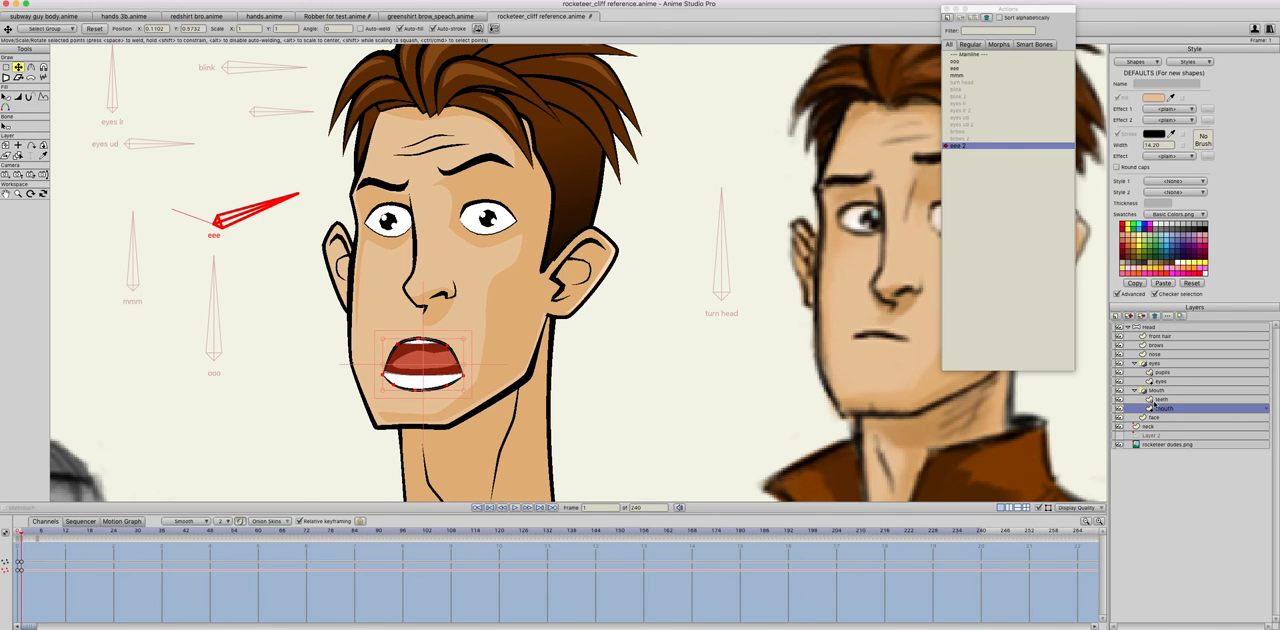
Step: Adjust the end points of the lower teeth to fit the wider mouth opening
click(1158, 400)
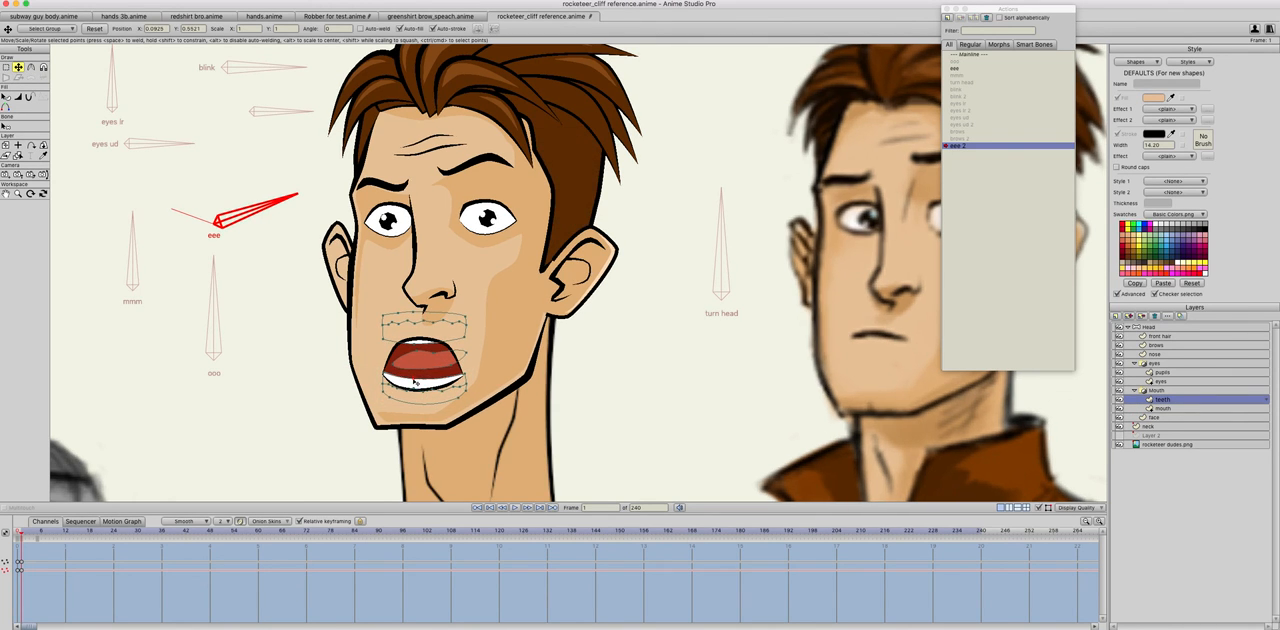
drag(466, 374, 464, 370)
drag(385, 374, 385, 374)
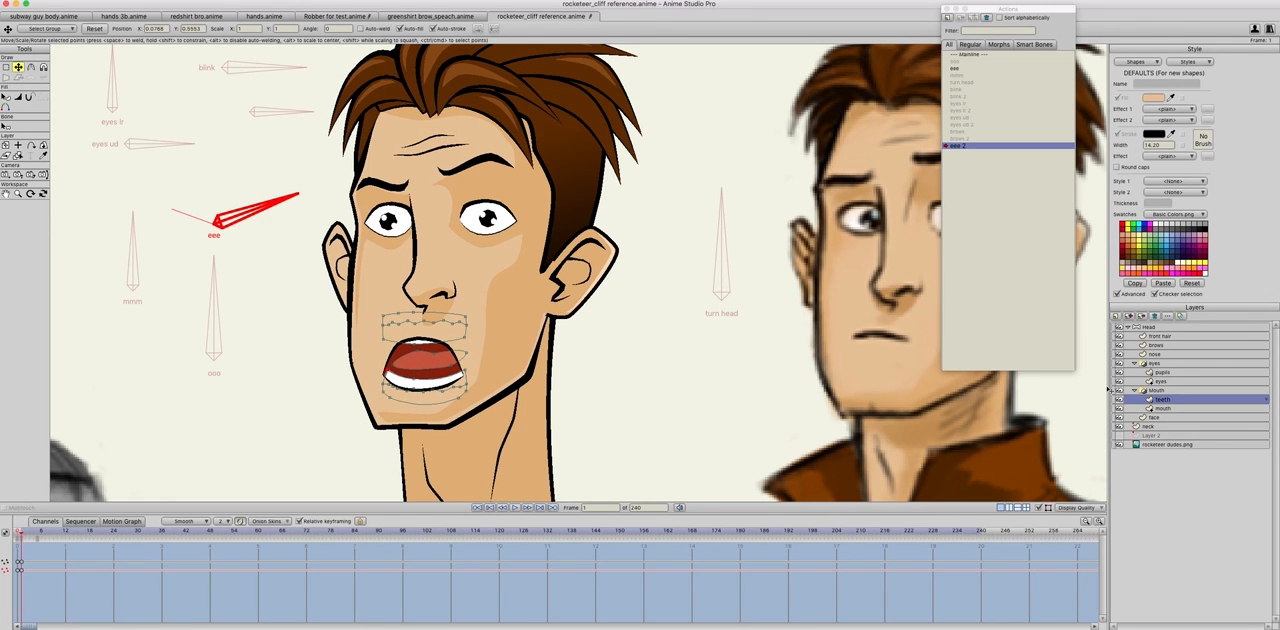
Step: On the face layer, lower the chin points and pull the front jaw point inward, comparing with frame 0
click(1158, 417)
drag(343, 441, 460, 440)
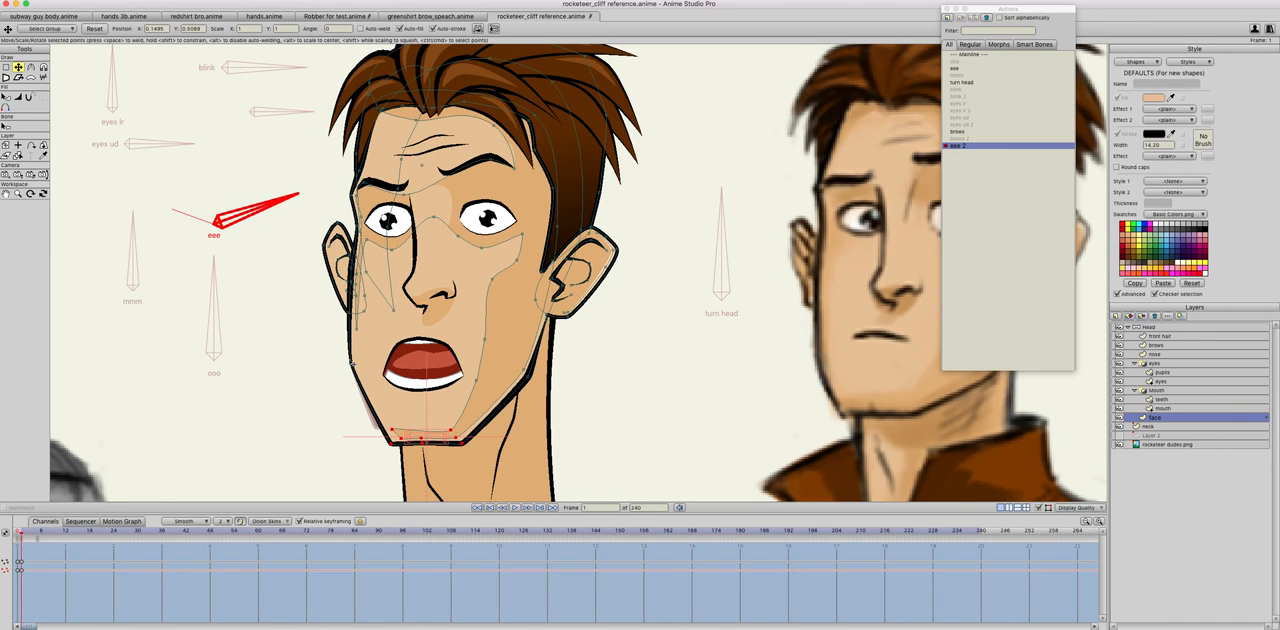
drag(351, 365, 362, 370)
key(Return)
key(Left)
key(Right)
Step: Nudge the rear jaw points below the ear and adjust their curvature, comparing frames 0 and 1
drag(532, 379, 538, 376)
drag(549, 323, 152, 323)
key(c)
key(Left)
key(Right)
key(Left)
key(Right)
key(Left)
key(Right)
key(t)
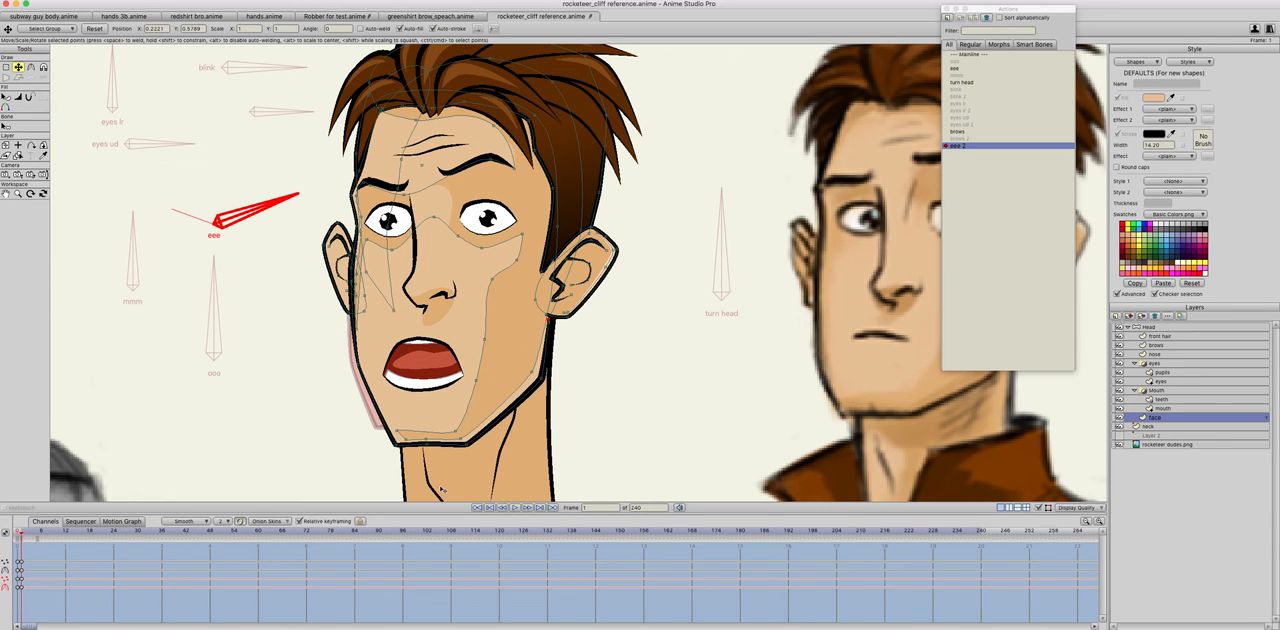
Step: Compare the jaw with frame 0 and undo the last few jaw and chin edits
key(Left)
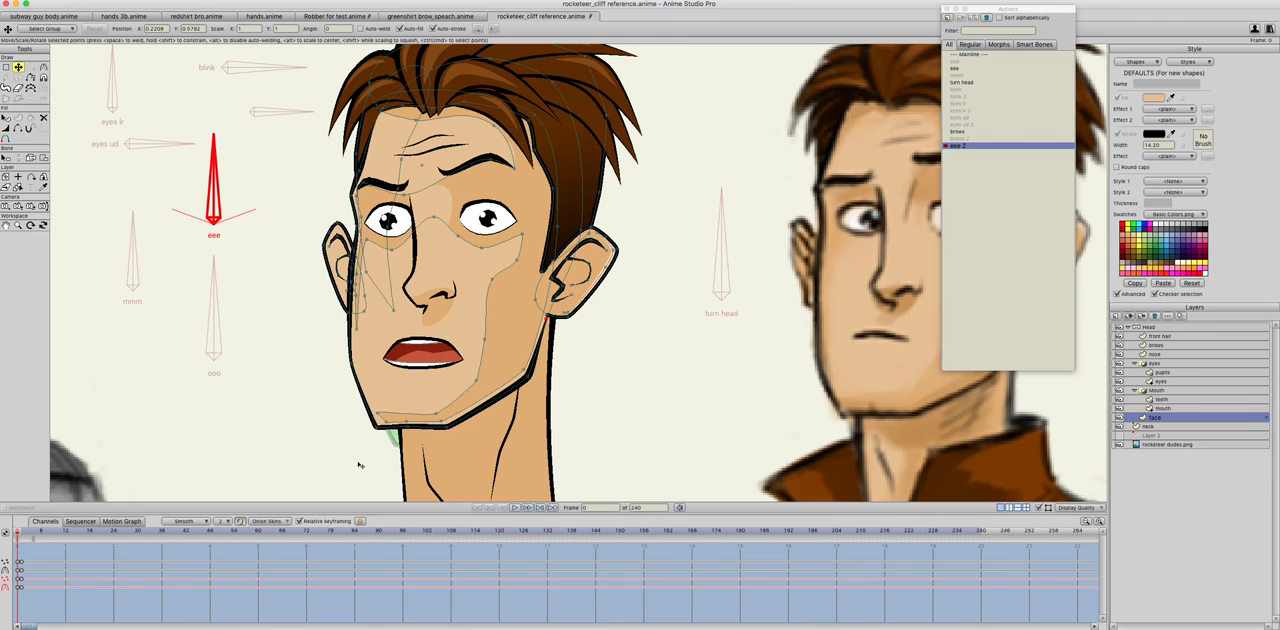
key(Right)
key(super+z)
key(super+z)
key(super+z)
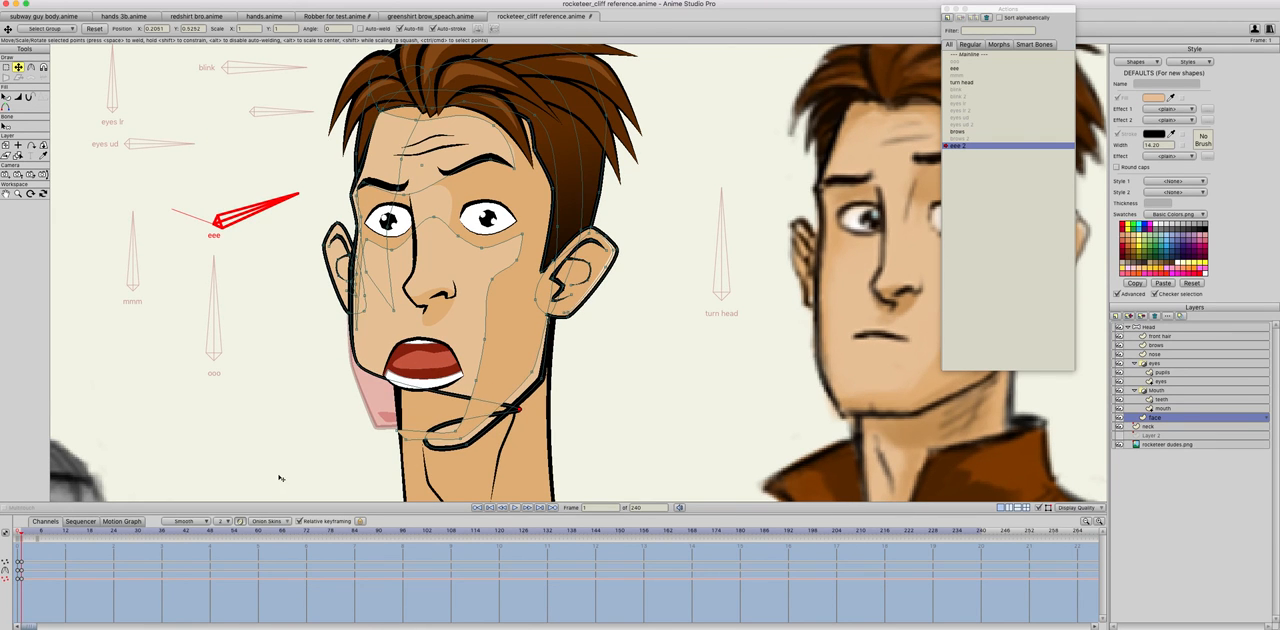
key(super+z)
Step: Select the chin points and nudge them slightly toward the front of the face, comparing frames 0 and 1
drag(327, 453, 432, 440)
key(super+z)
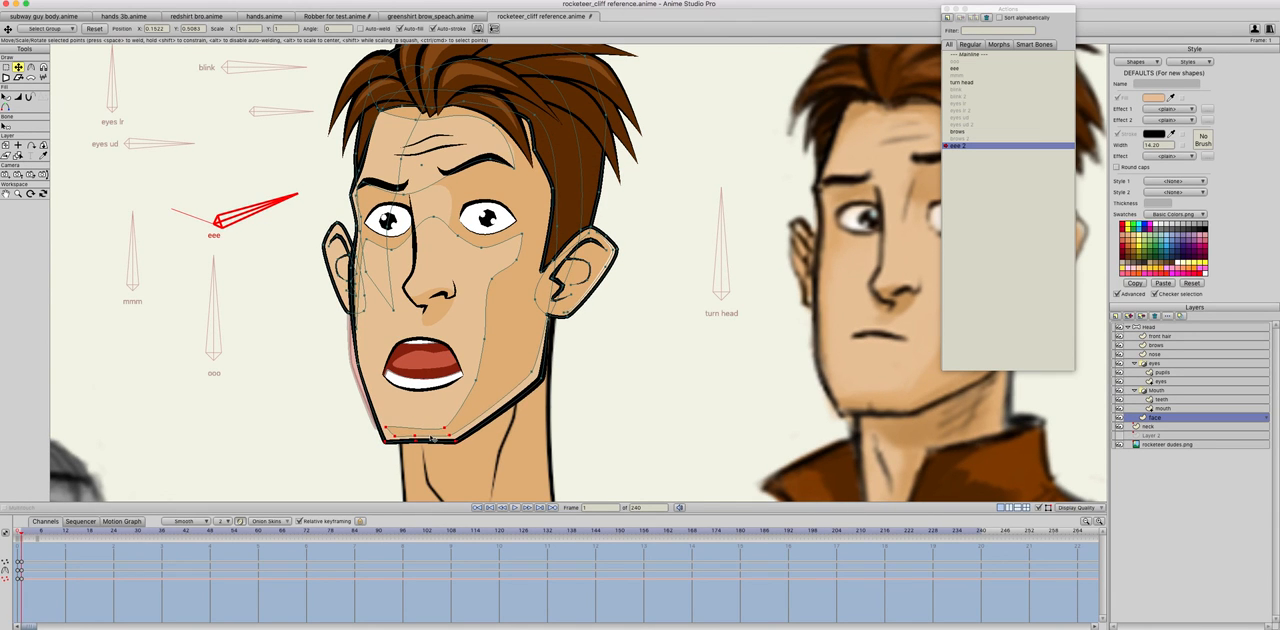
key(super+Left)
key(super+Right)
key(super+Left)
key(super+Right)
key(super+Left)
key(super+Right)
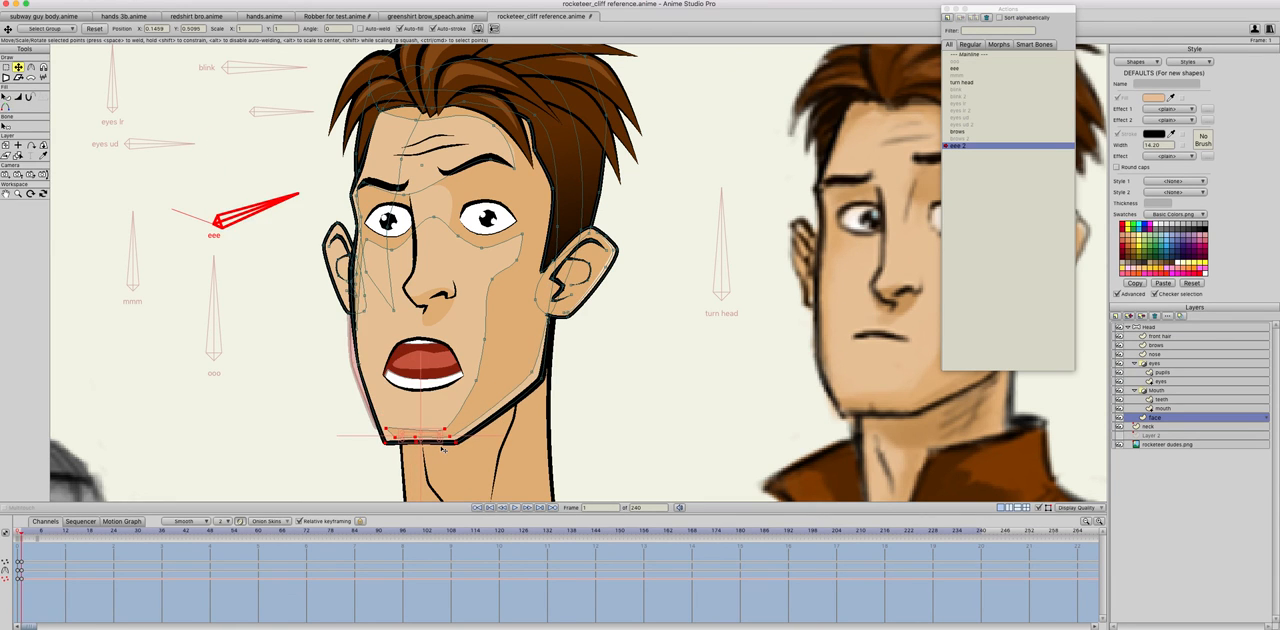
key(super+Left)
key(super+Right)
Step: Move the lower teeth on the teeth layer further down inside the open mouth, comparing with frame 0
click(1163, 400)
drag(413, 389, 453, 386)
key(Left)
key(Right)
key(Left)
key(Right)
drag(446, 386, 443, 390)
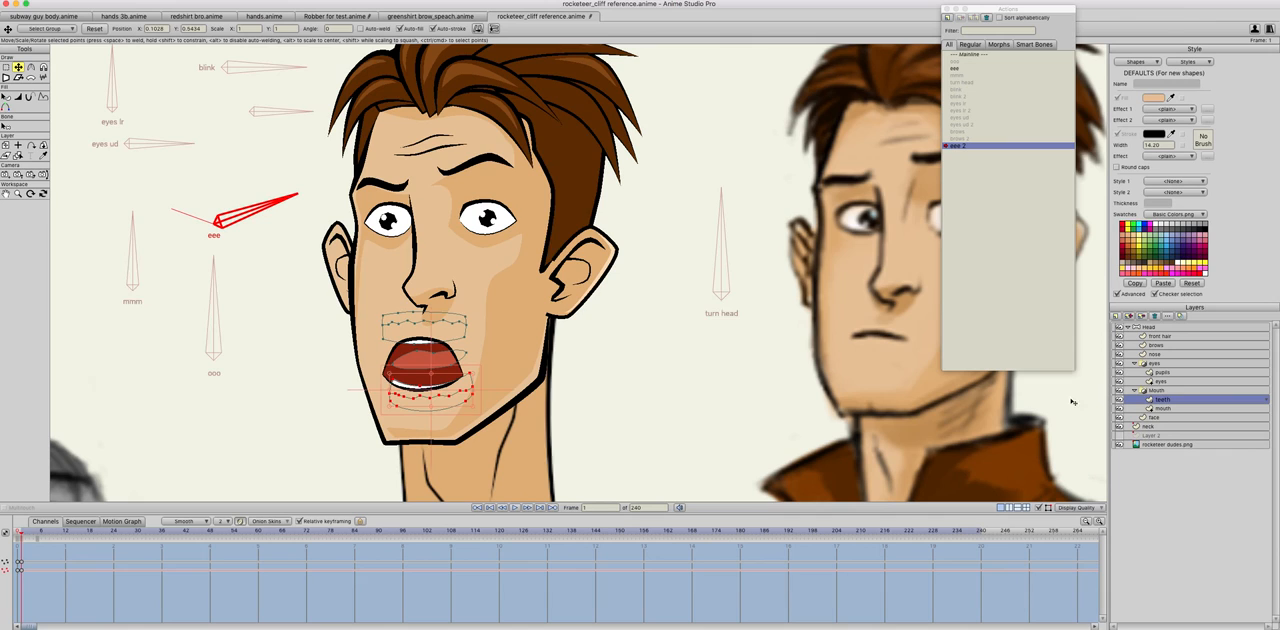
Step: Lower the chin points on the face layer further to extend the dropped jaw, comparing frames 0 and 1
click(1155, 409)
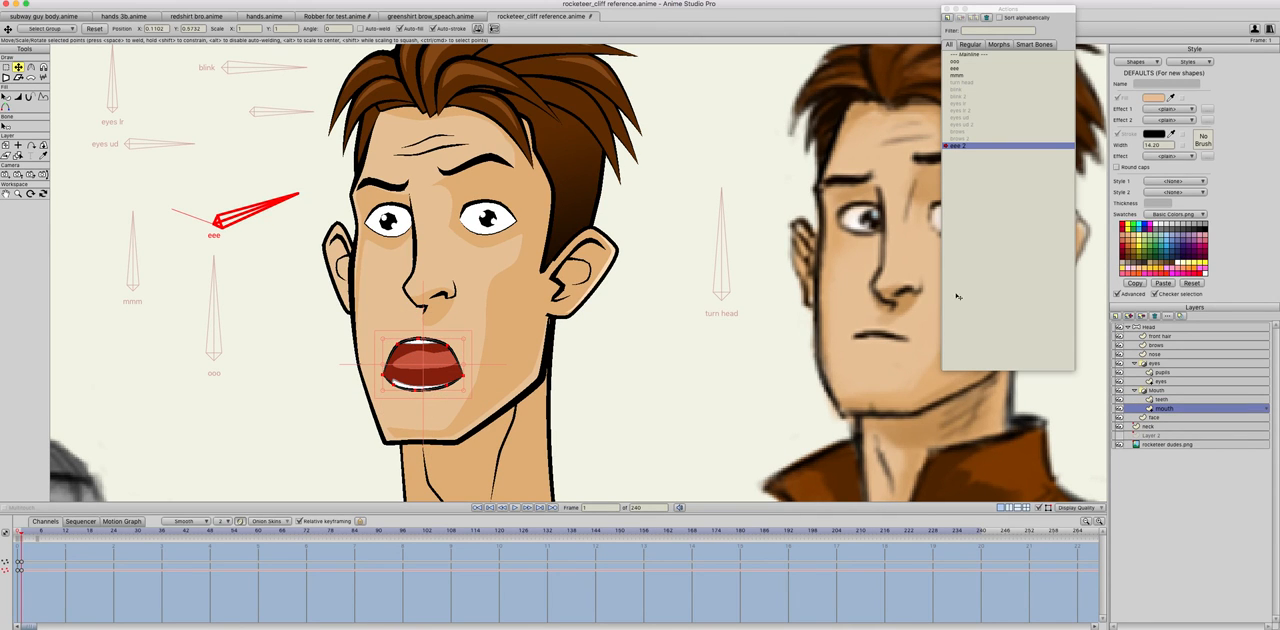
click(1160, 401)
click(1170, 408)
click(1165, 418)
drag(345, 465, 433, 445)
key(Left)
key(Right)
key(Left)
key(Right)
Step: Lower the cheek and front chin shading points on the face layer to follow the dropped jaw, comparing frames 0 and 1
click(476, 383)
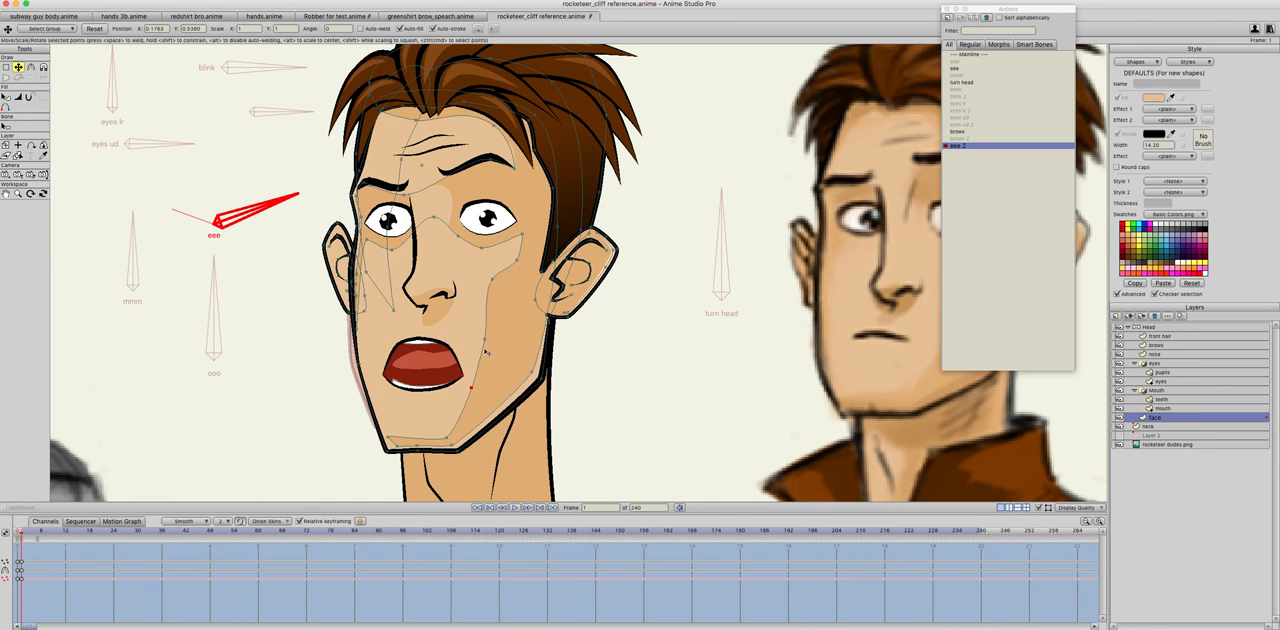
key(Left)
key(Right)
key(Left)
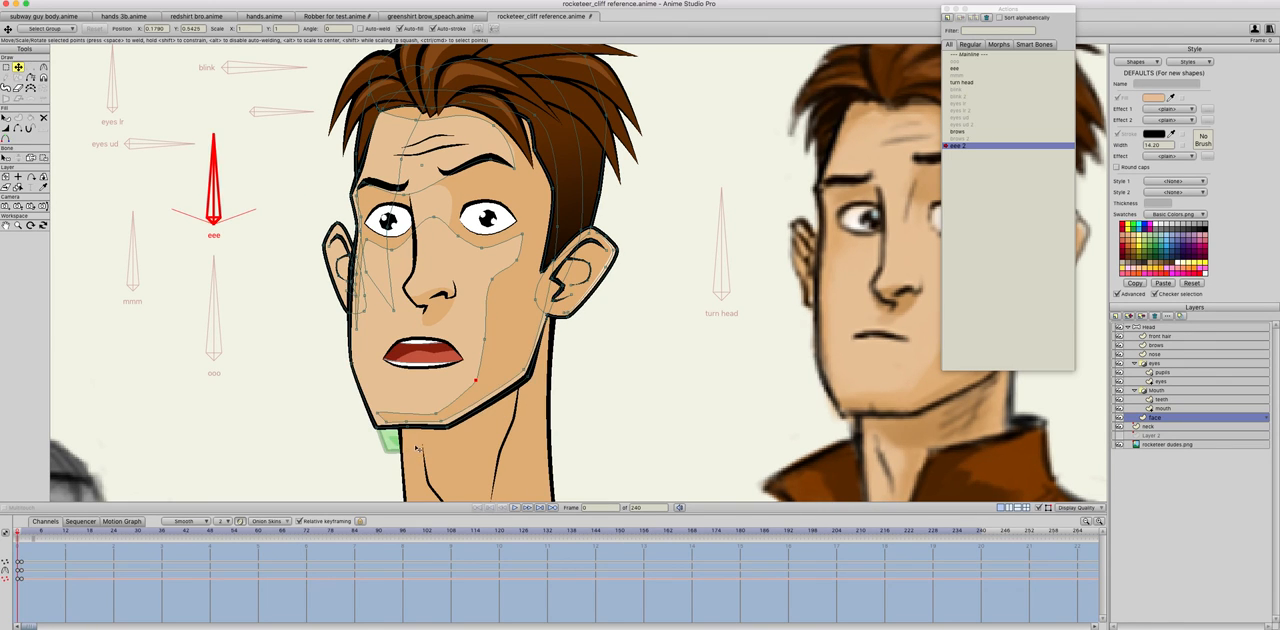
key(Right)
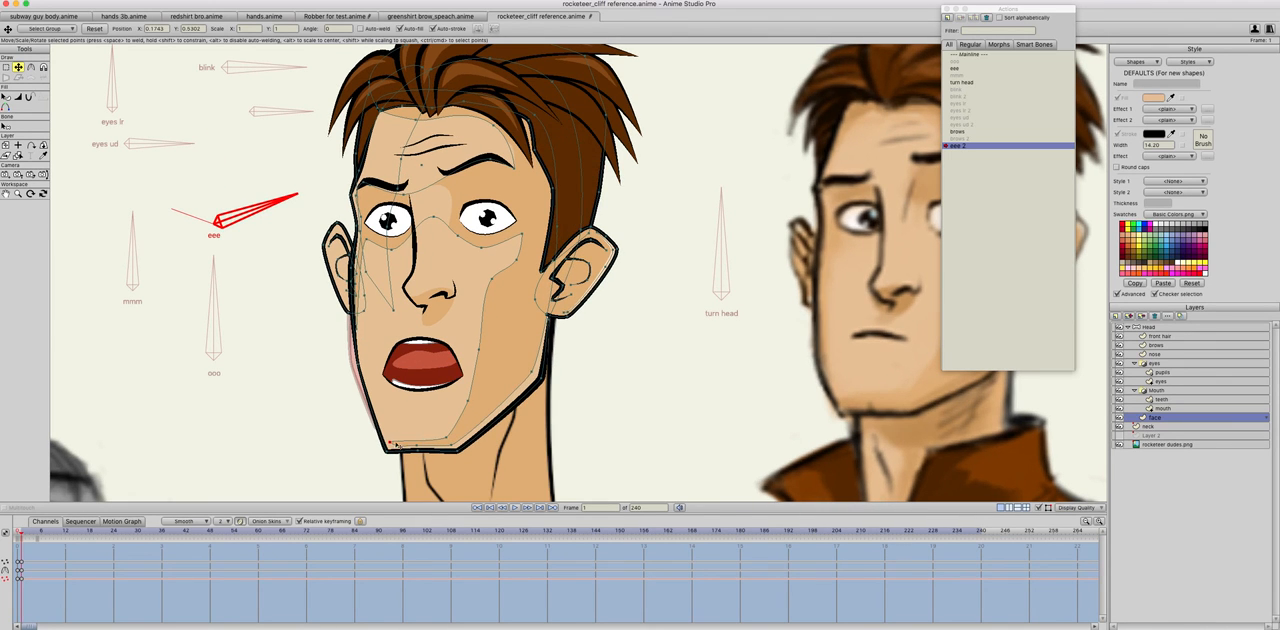
Step: Adjust the shading point along the underside of the chin to match the extended jaw, comparing frames 0 and 1
key(Left)
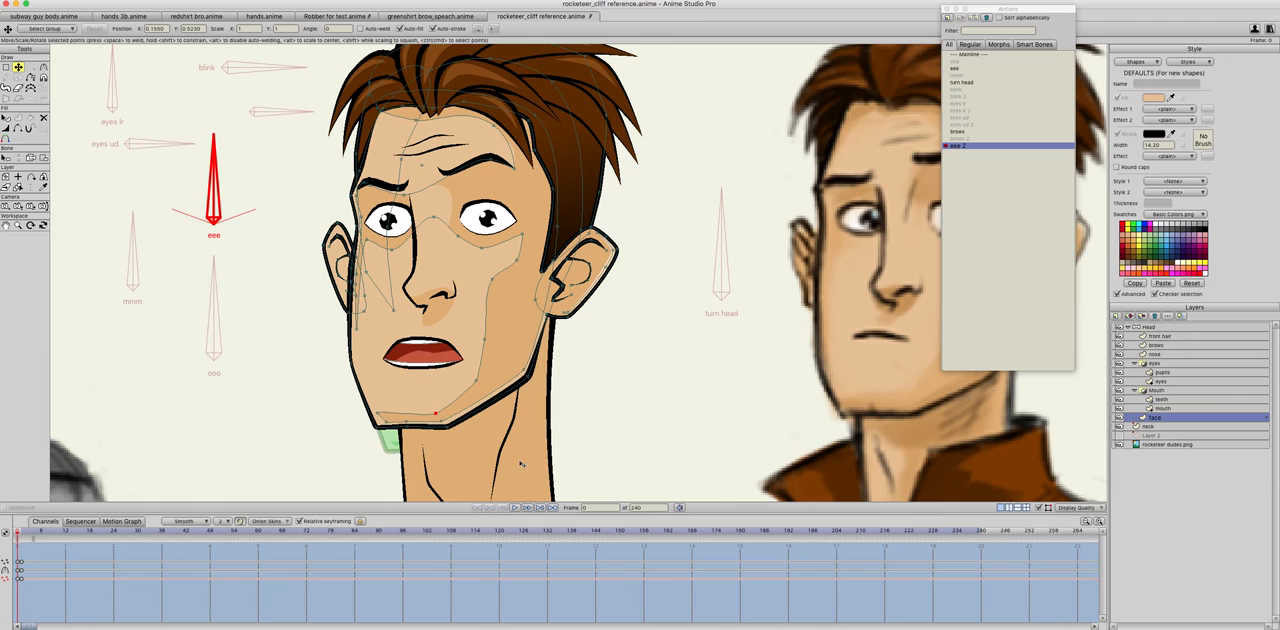
key(Right)
key(Left)
key(Right)
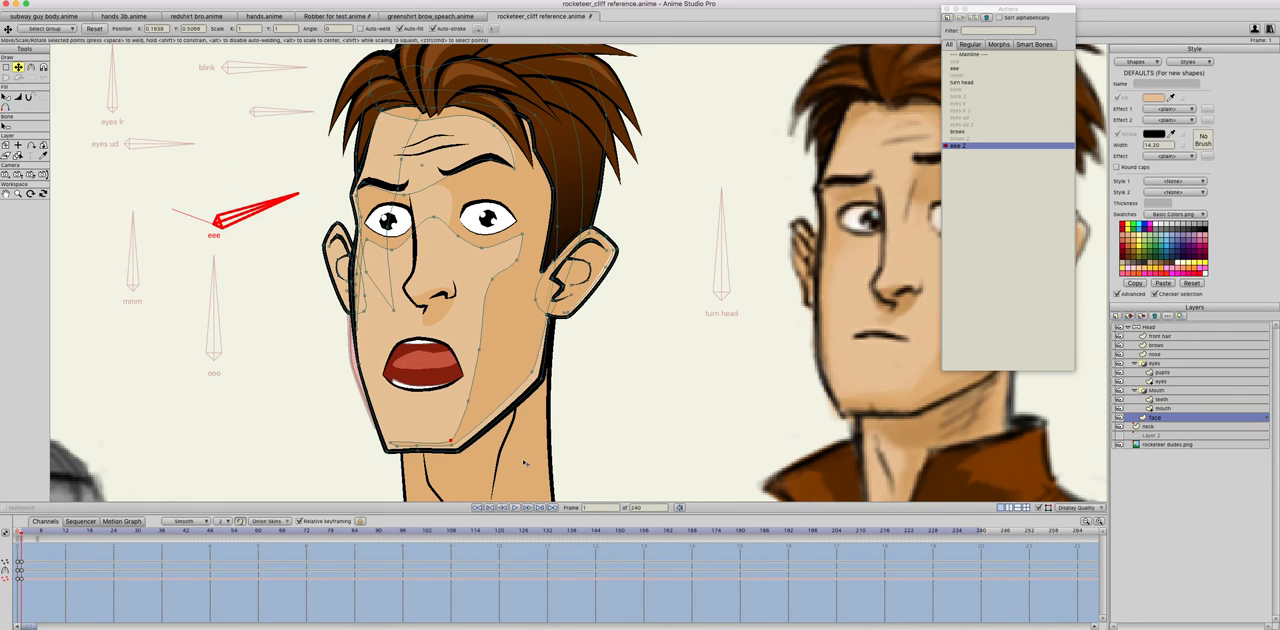
key(Left)
key(Right)
Step: Reposition the tongue points on the teeth layer inside the wide-open mouth, comparing with frame 0
click(1178, 409)
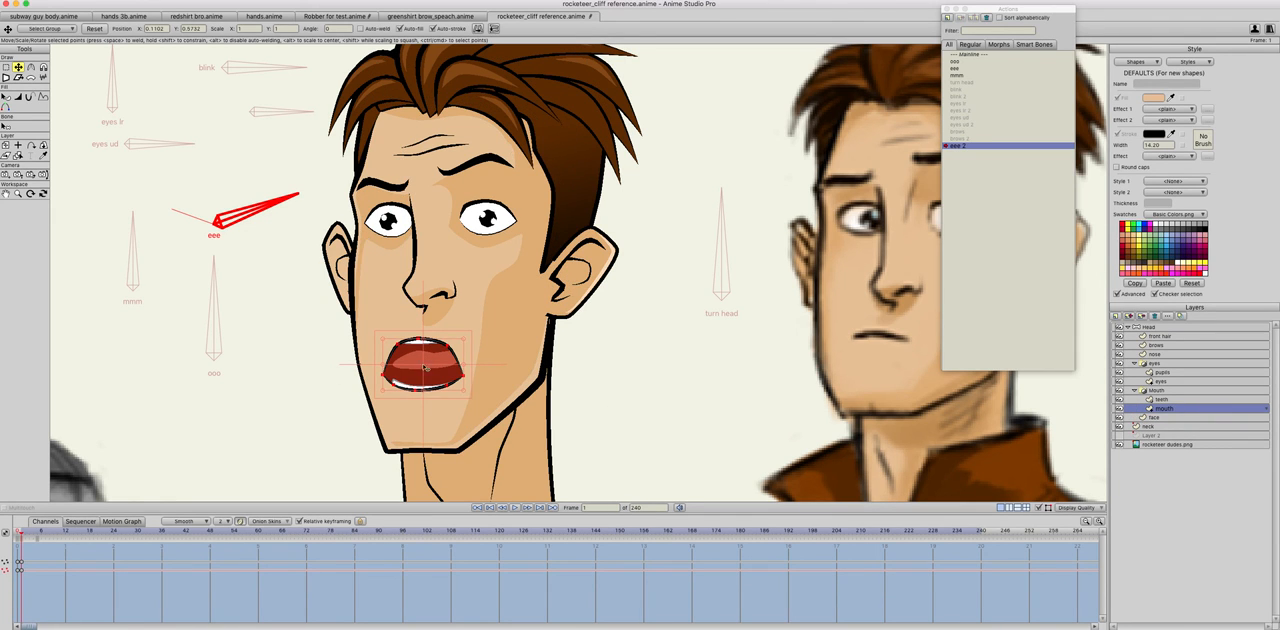
click(1175, 401)
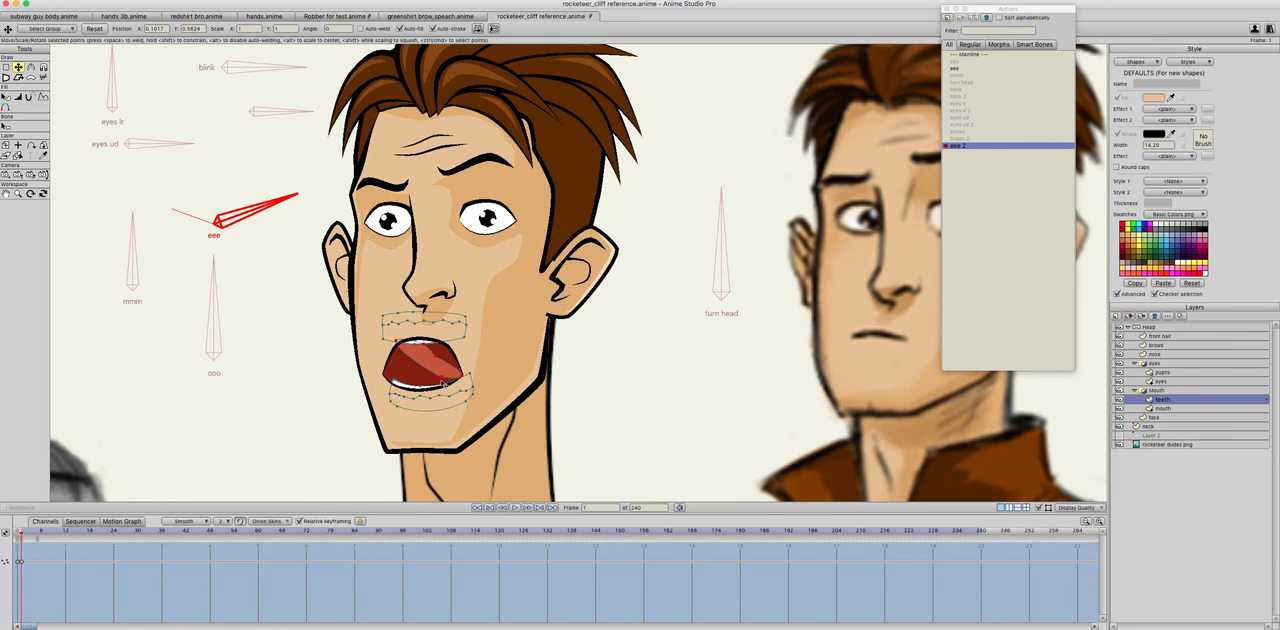
mouse_move(441, 376)
mouse_down()
mouse_move(440, 364)
mouse_move(447, 385)
mouse_up()
key(Left)
key(Right)
key(Left)
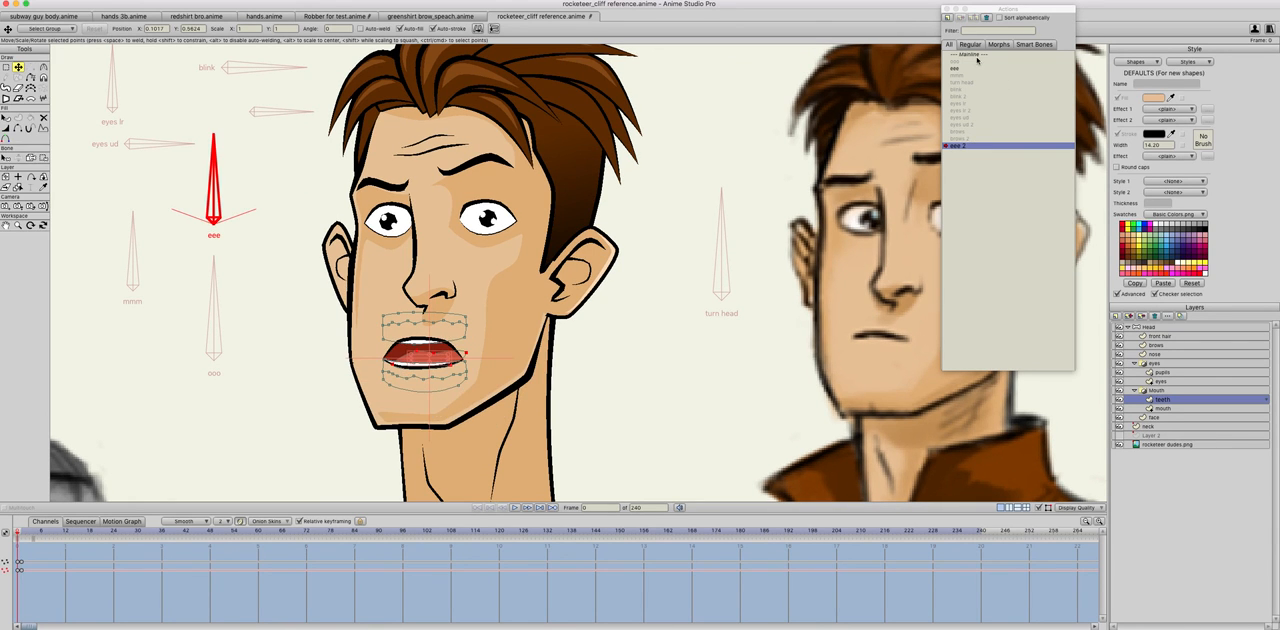
Step: Review the teeth layer in the ooo and eee mouth actions, and return to the Mainline
double_click(974, 61)
click(975, 56)
click(975, 56)
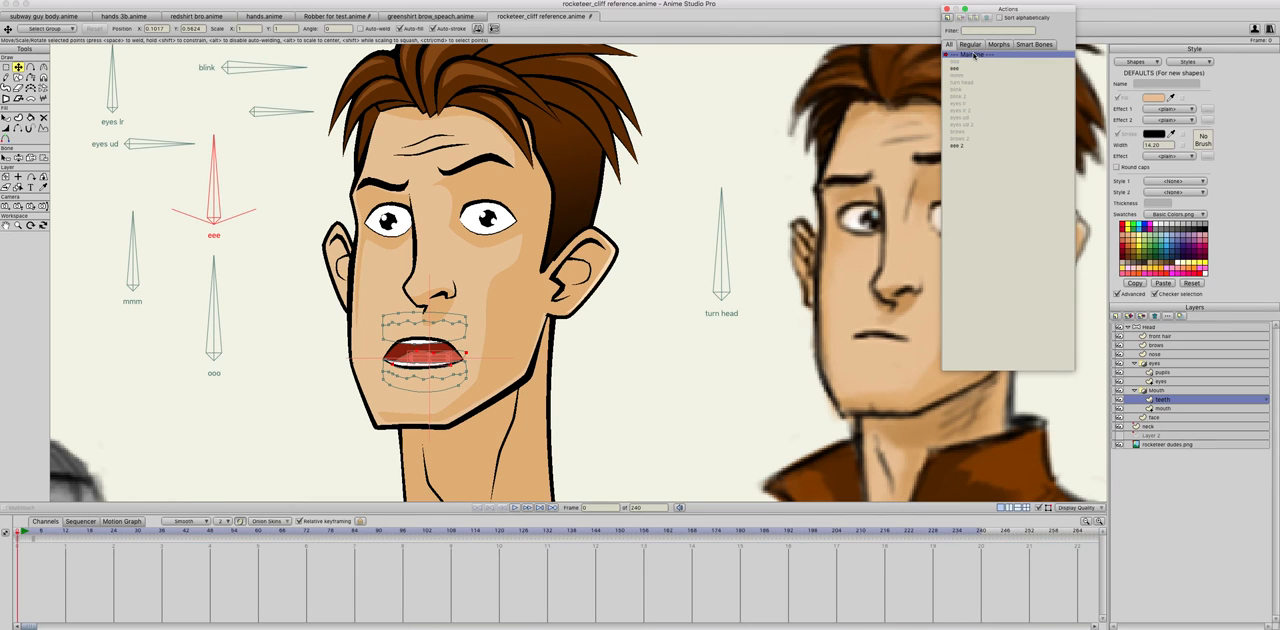
double_click(974, 61)
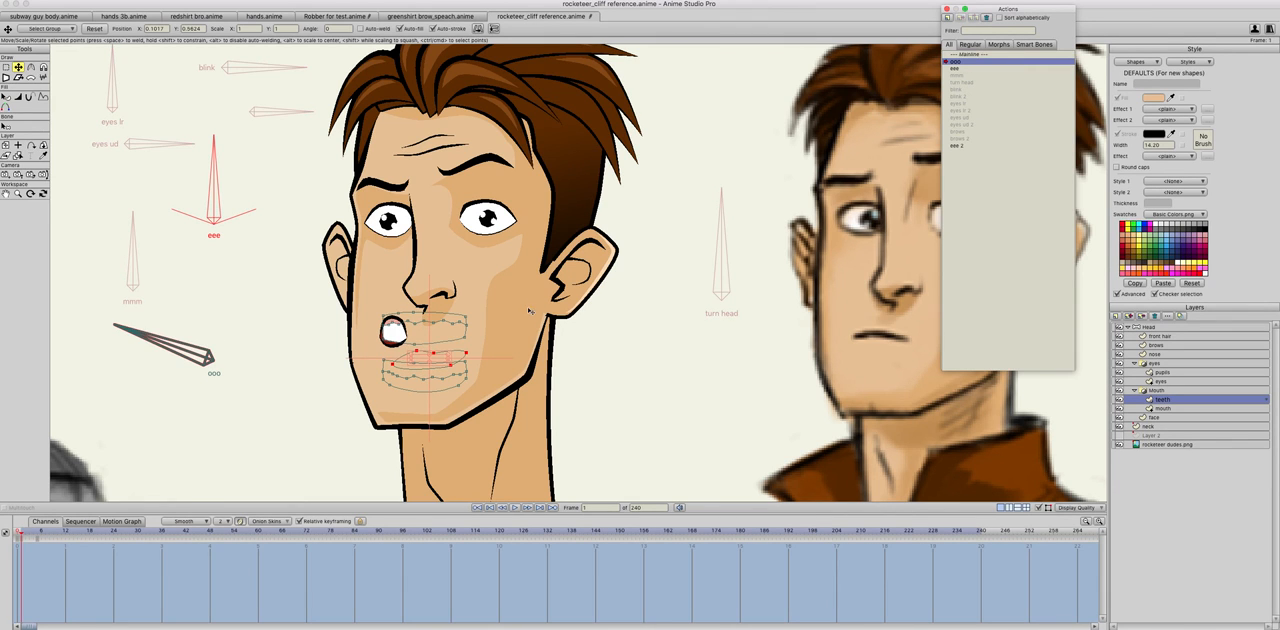
double_click(954, 68)
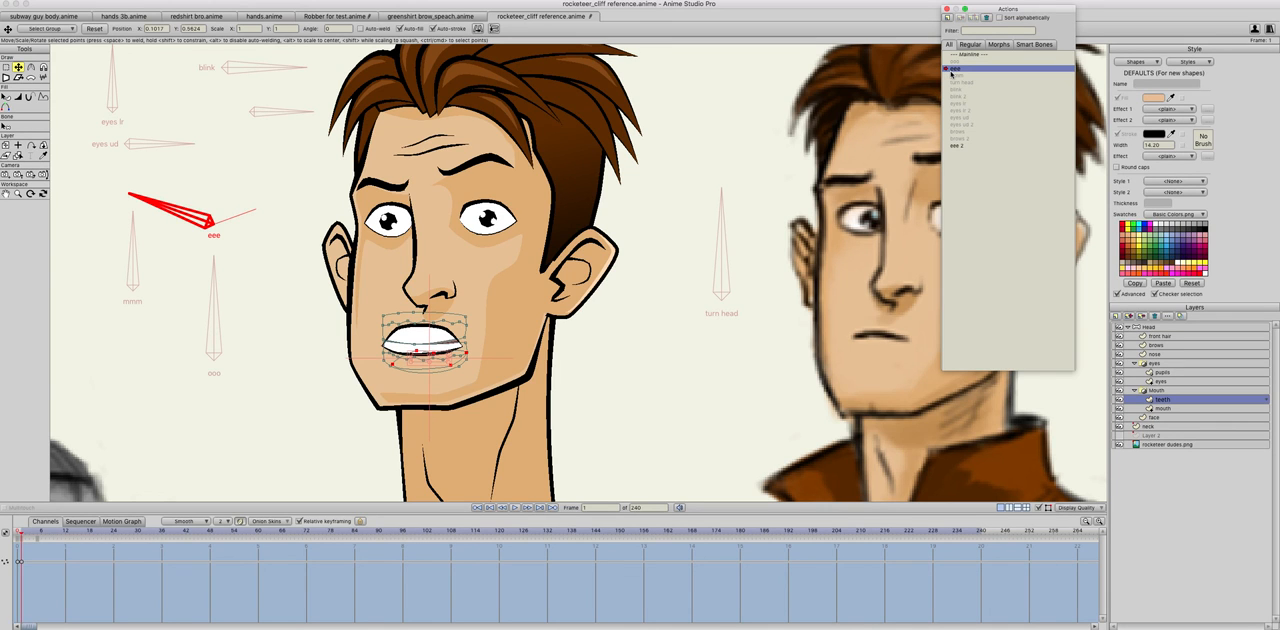
click(17, 533)
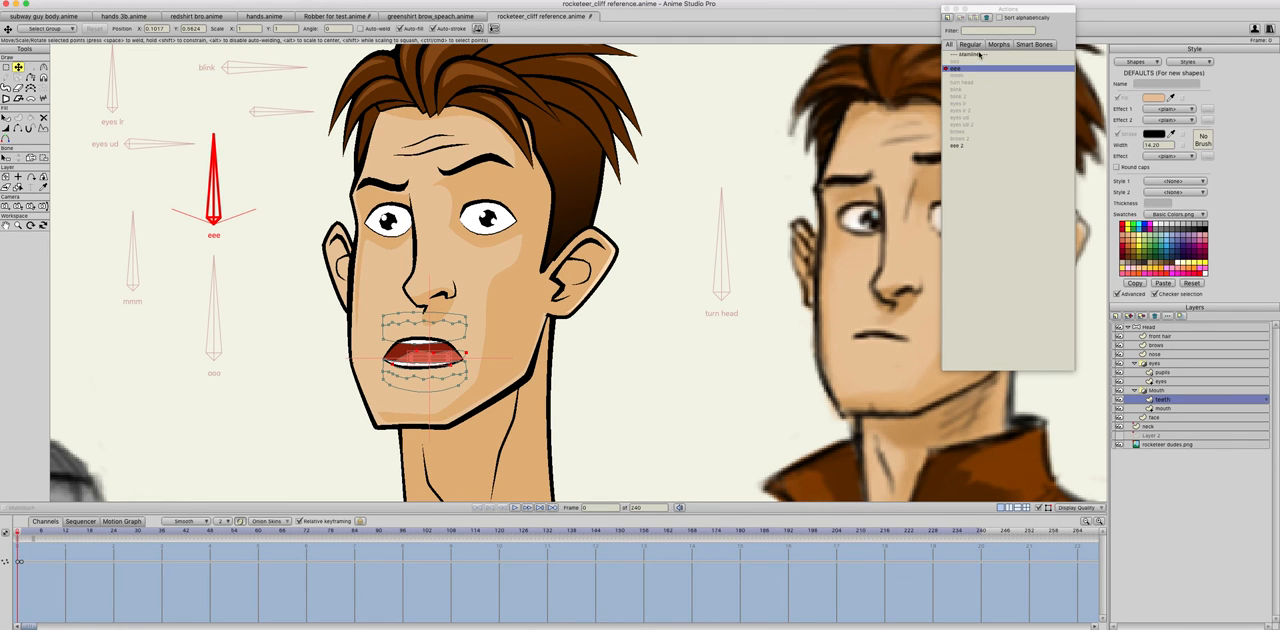
double_click(980, 55)
Step: Rotate the turn head bone toward the face on the Mainline to test the head turn
scroll(562, 307, down, 5)
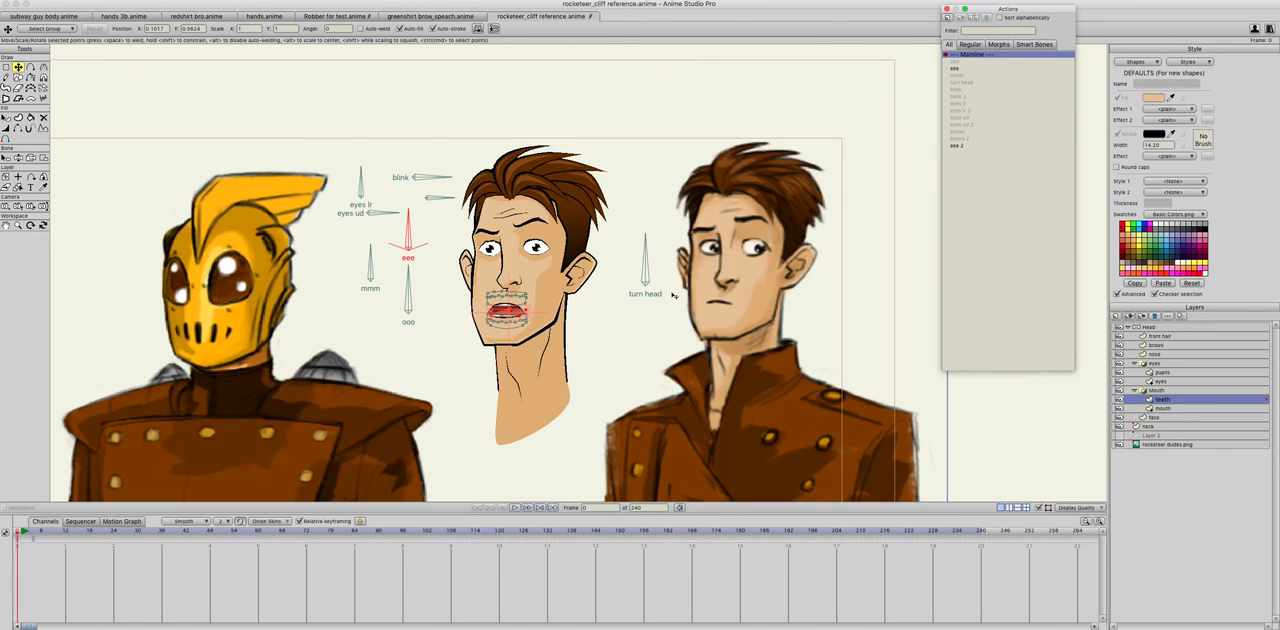
key(z)
drag(645, 263, 522, 283)
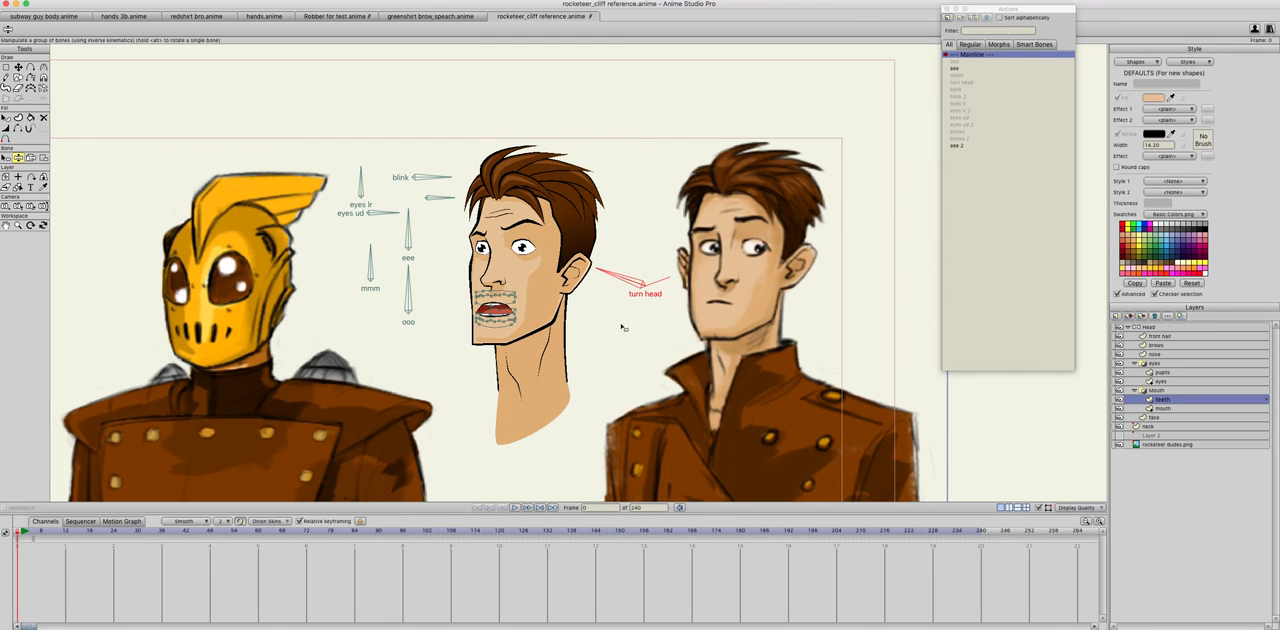
key(super+Tab)
click(537, 335)
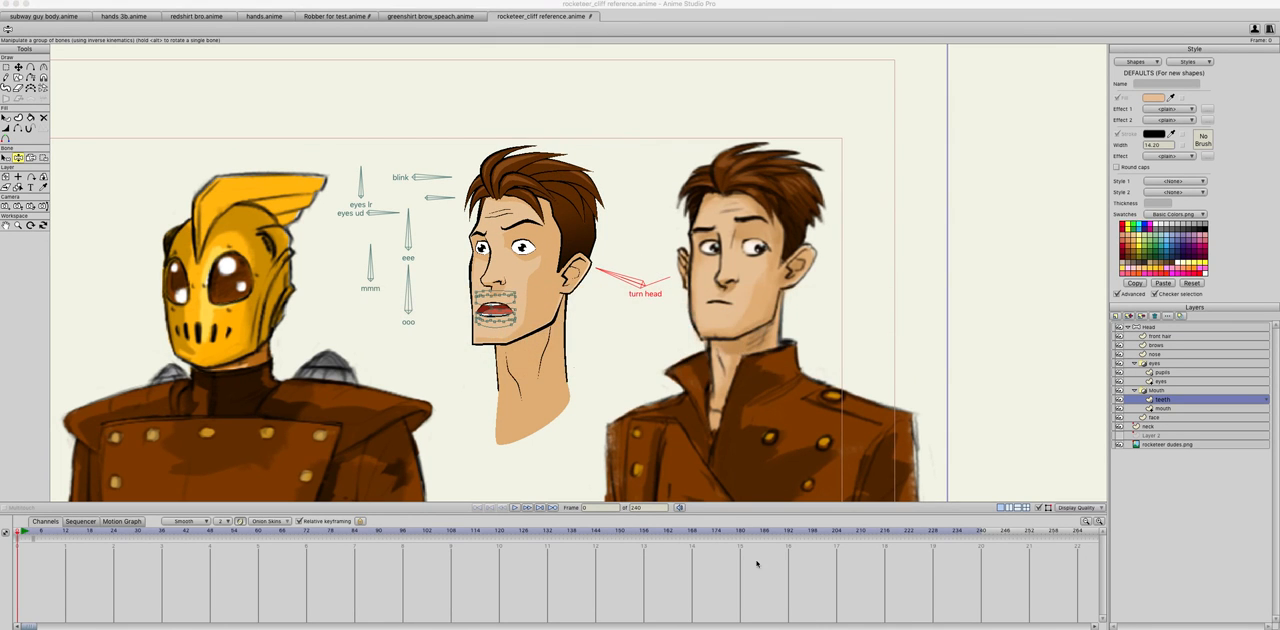